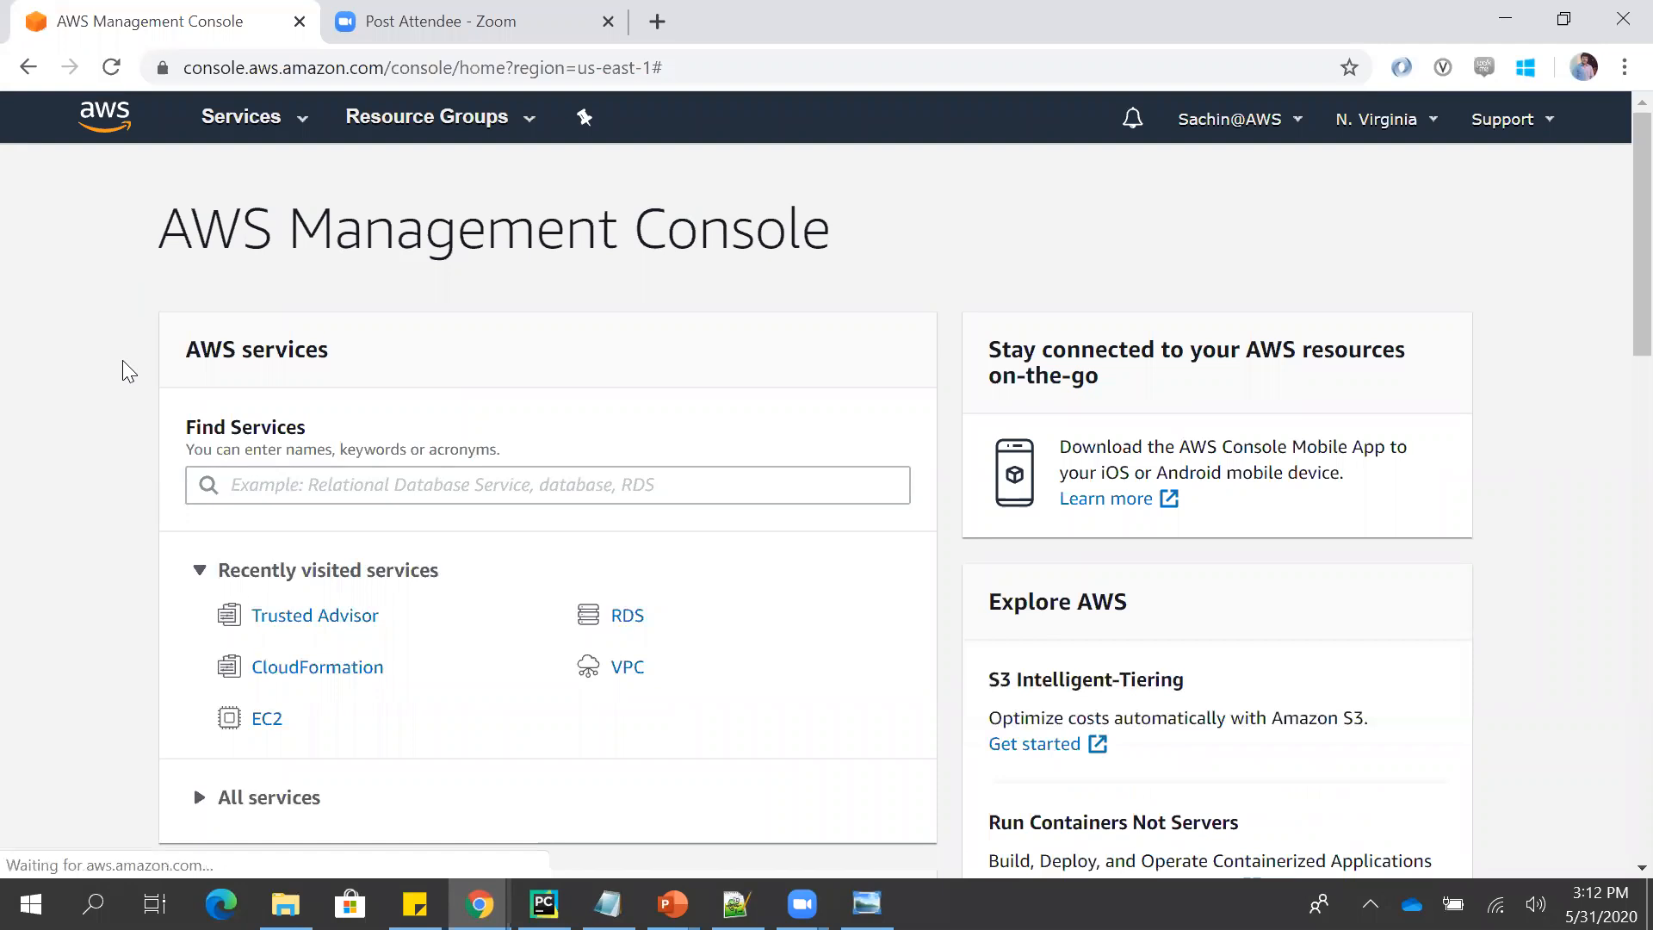
- Search the AWS services for EMR and open the EMR console
click(240, 489)
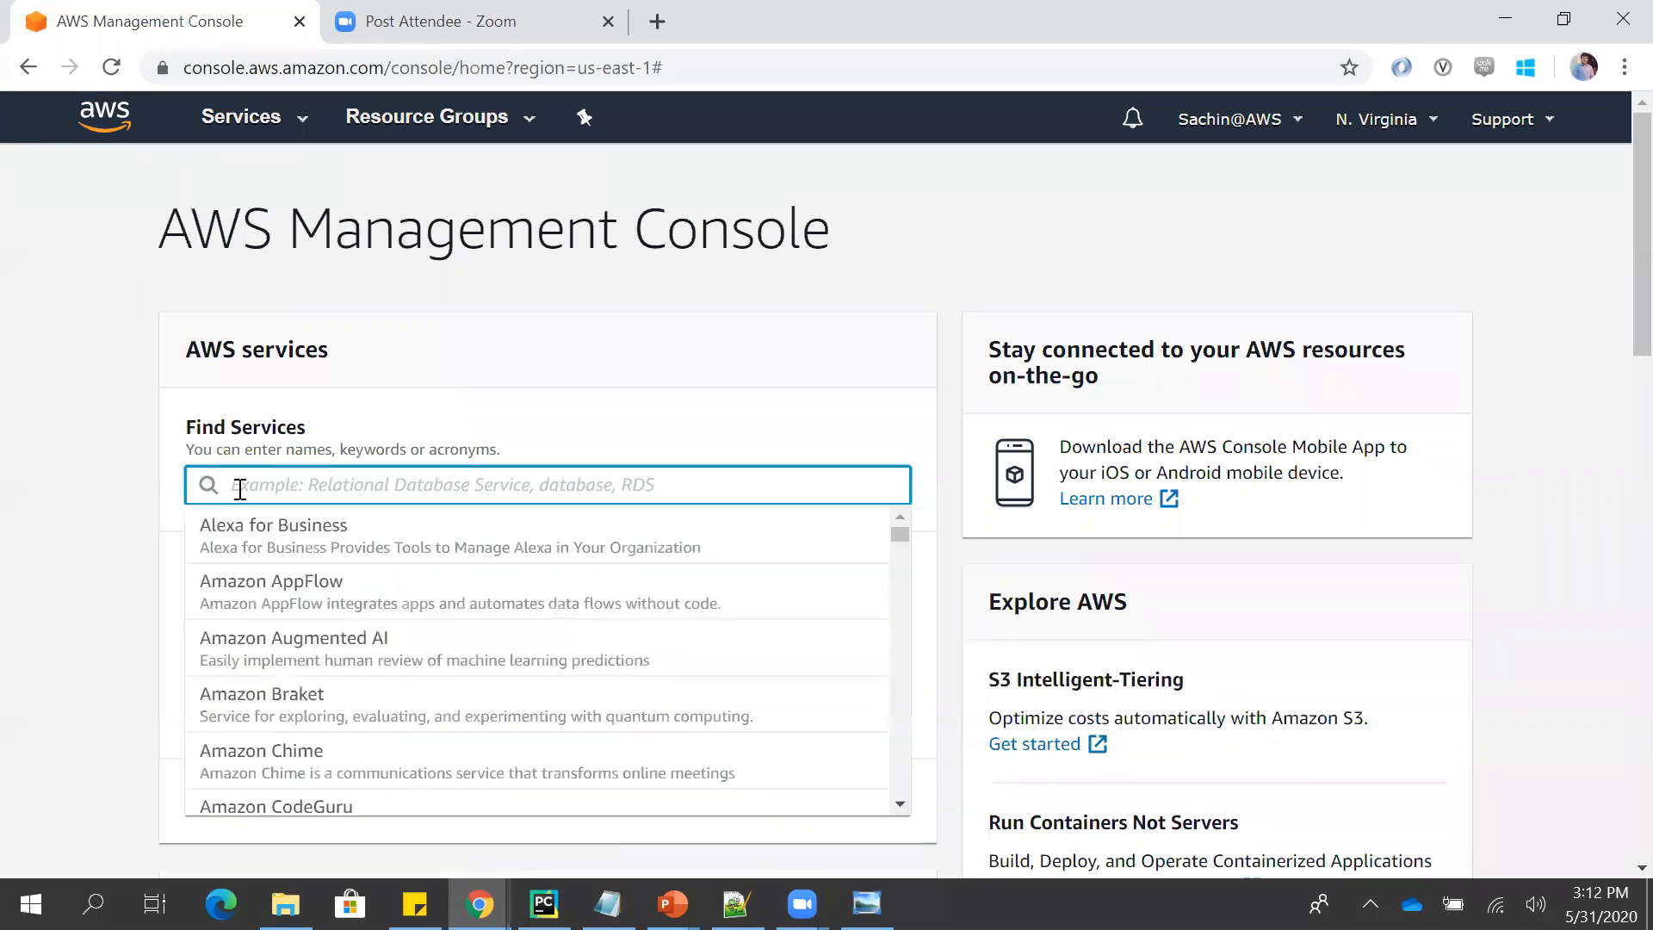
text(EMR)
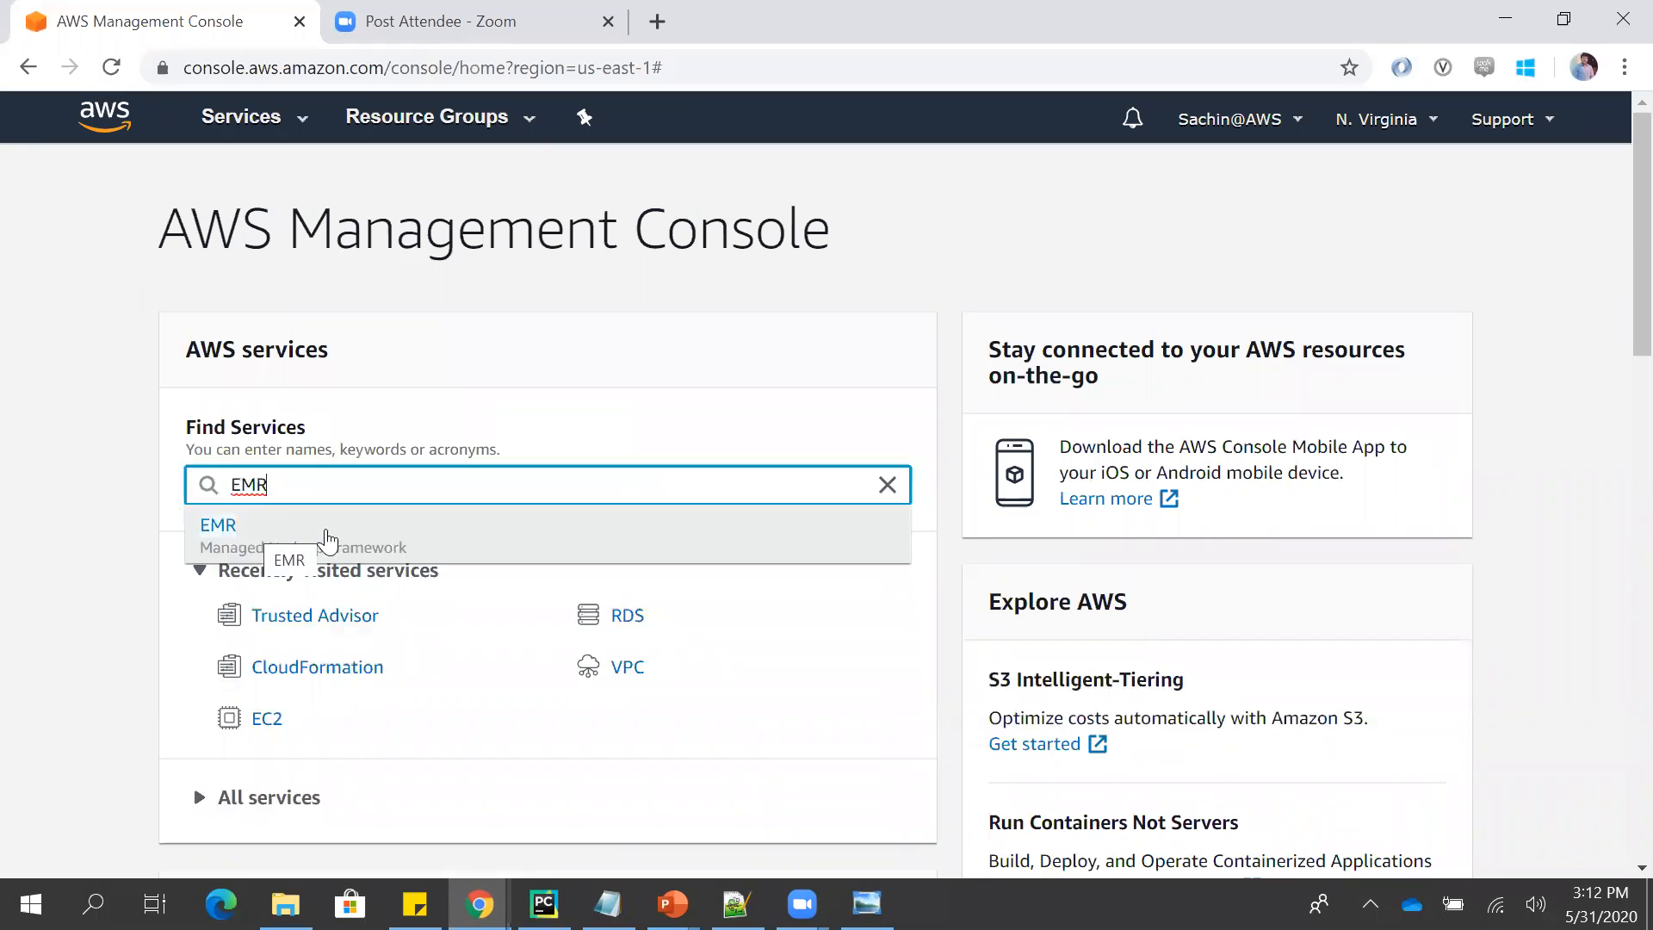
click(411, 548)
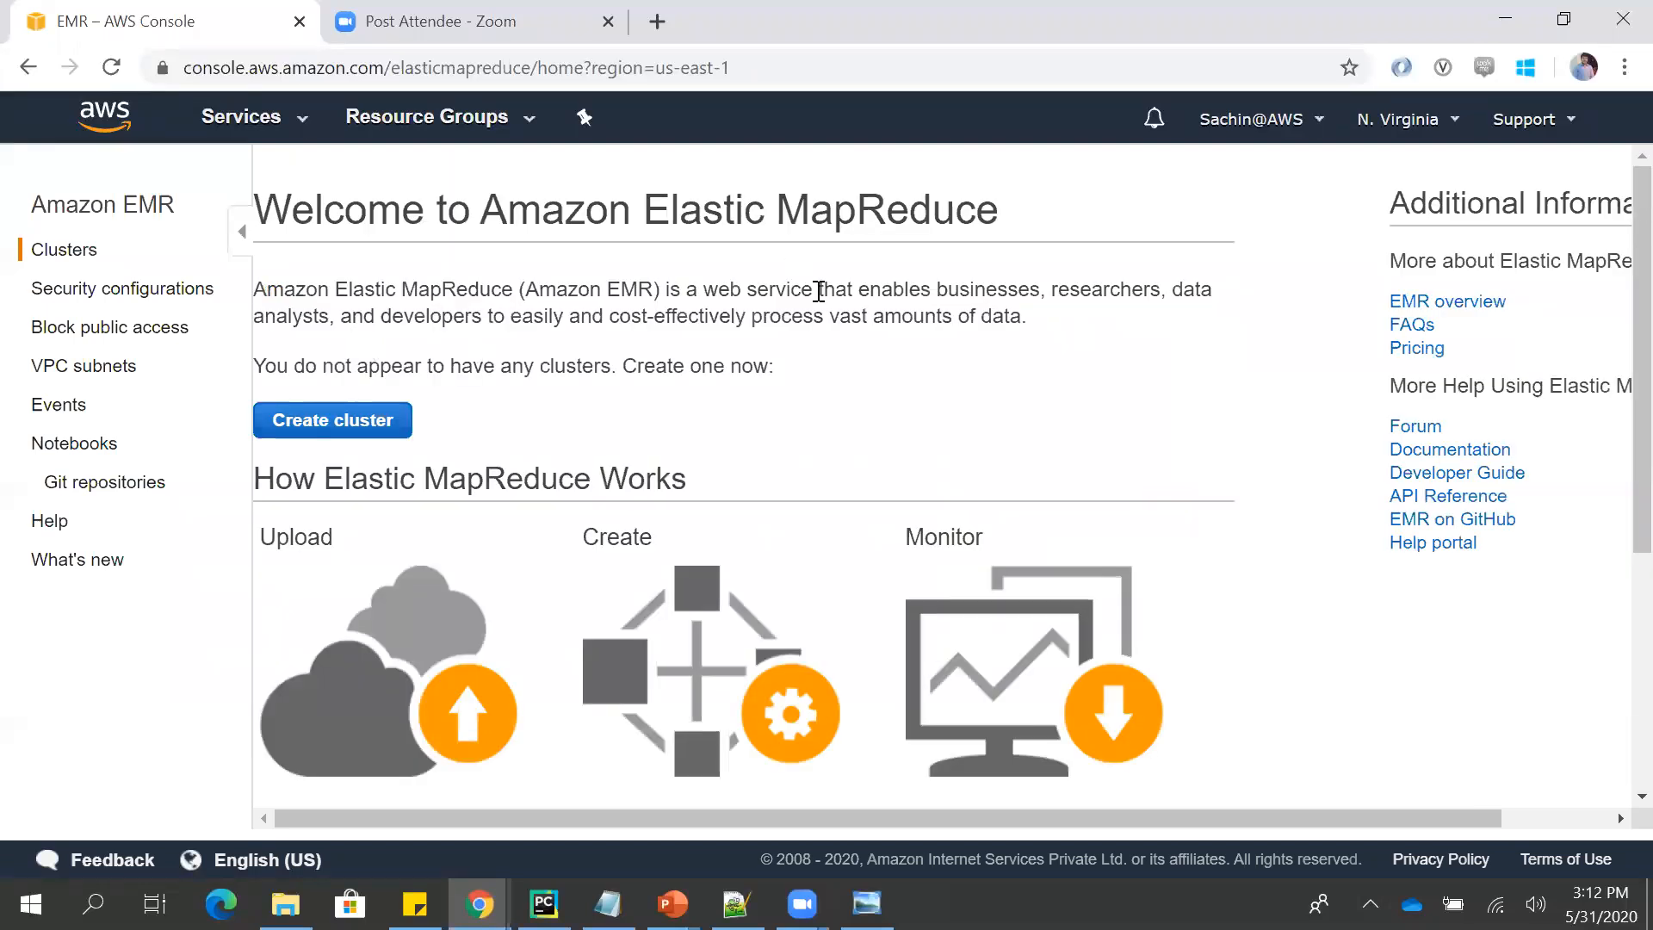
- Read the Amazon EMR welcome page and start creating a new cluster
drag(918, 286, 1141, 287)
drag(429, 317, 709, 310)
click(709, 310)
scroll(628, 320, down, 5)
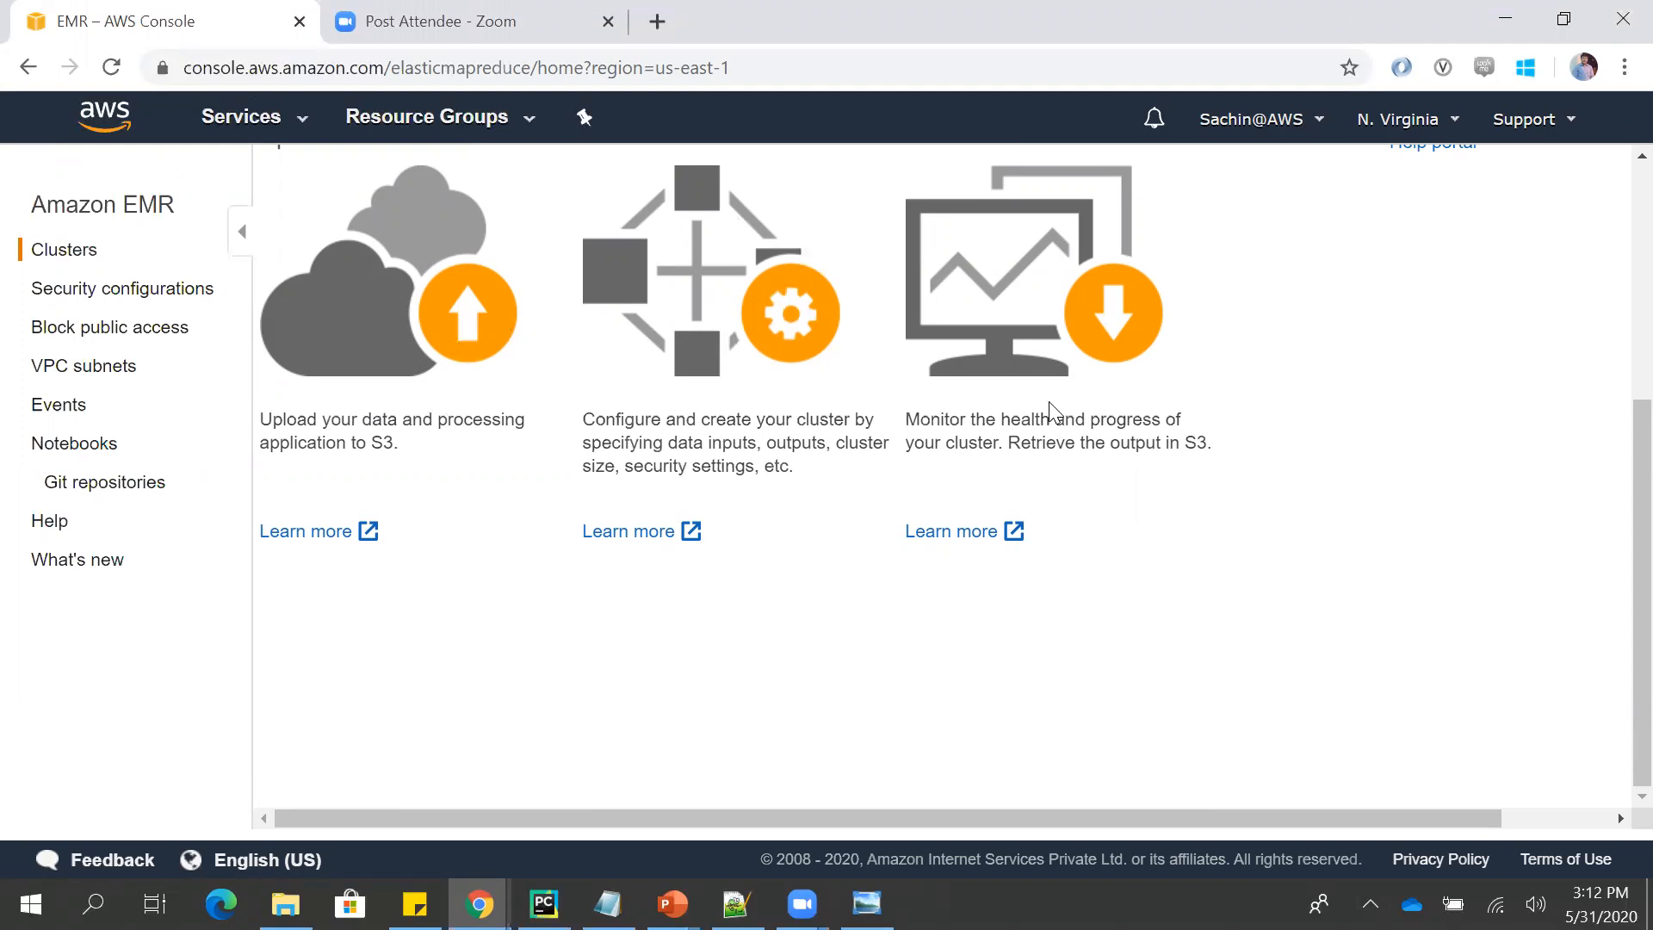
scroll(1033, 367, up, 5)
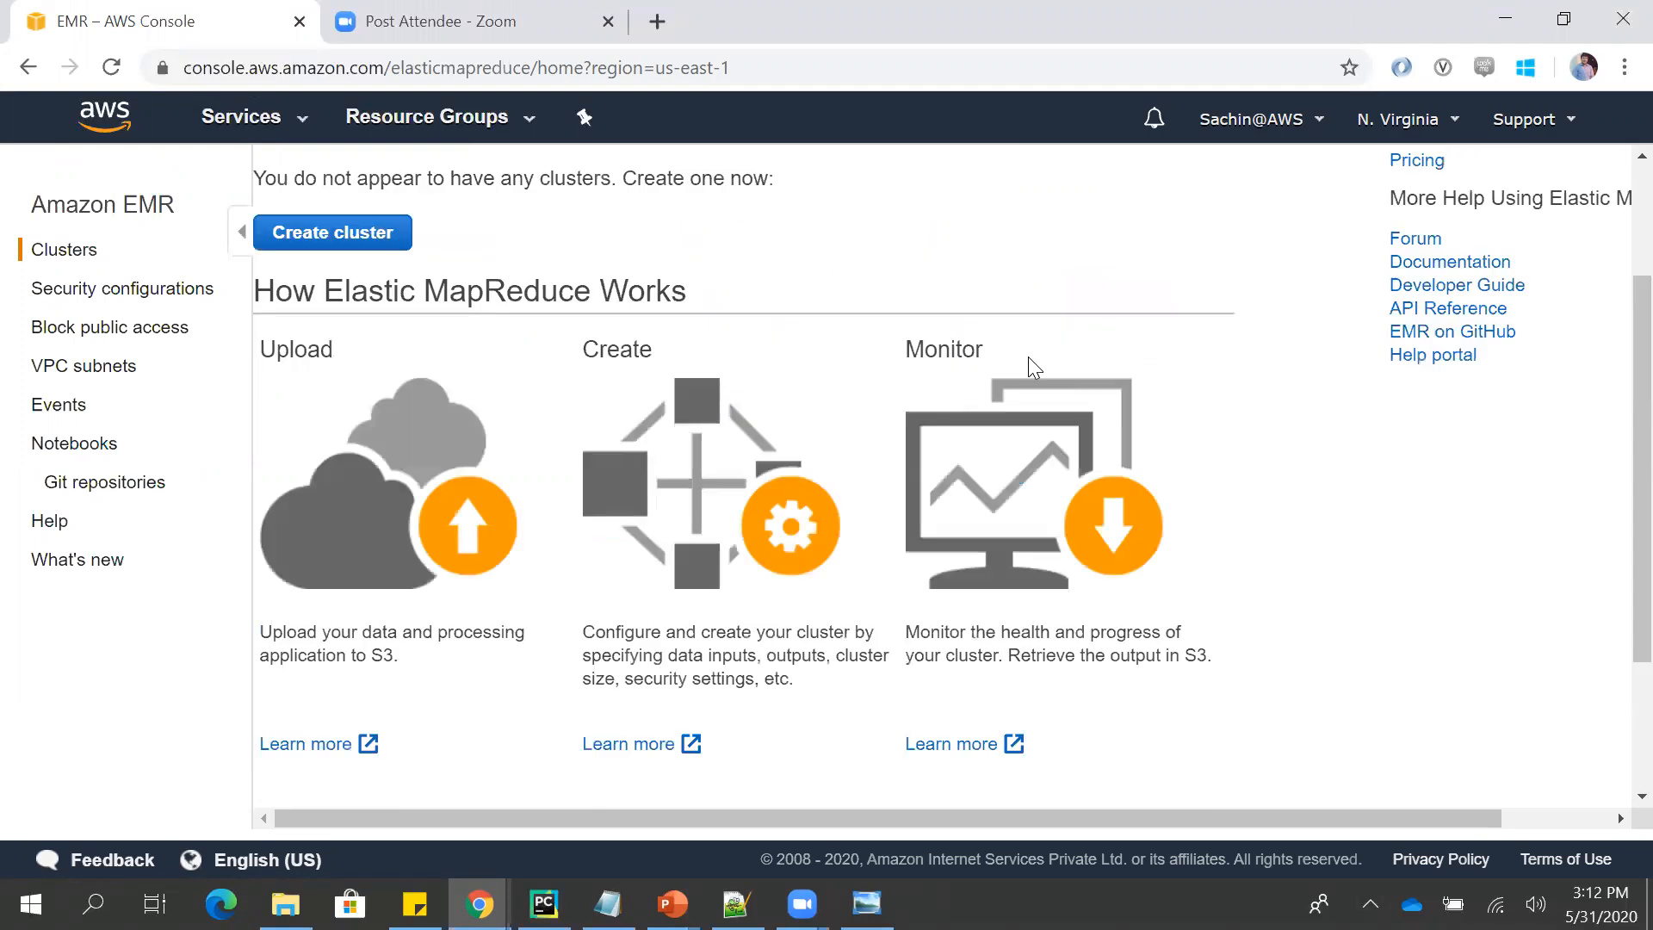
click(389, 421)
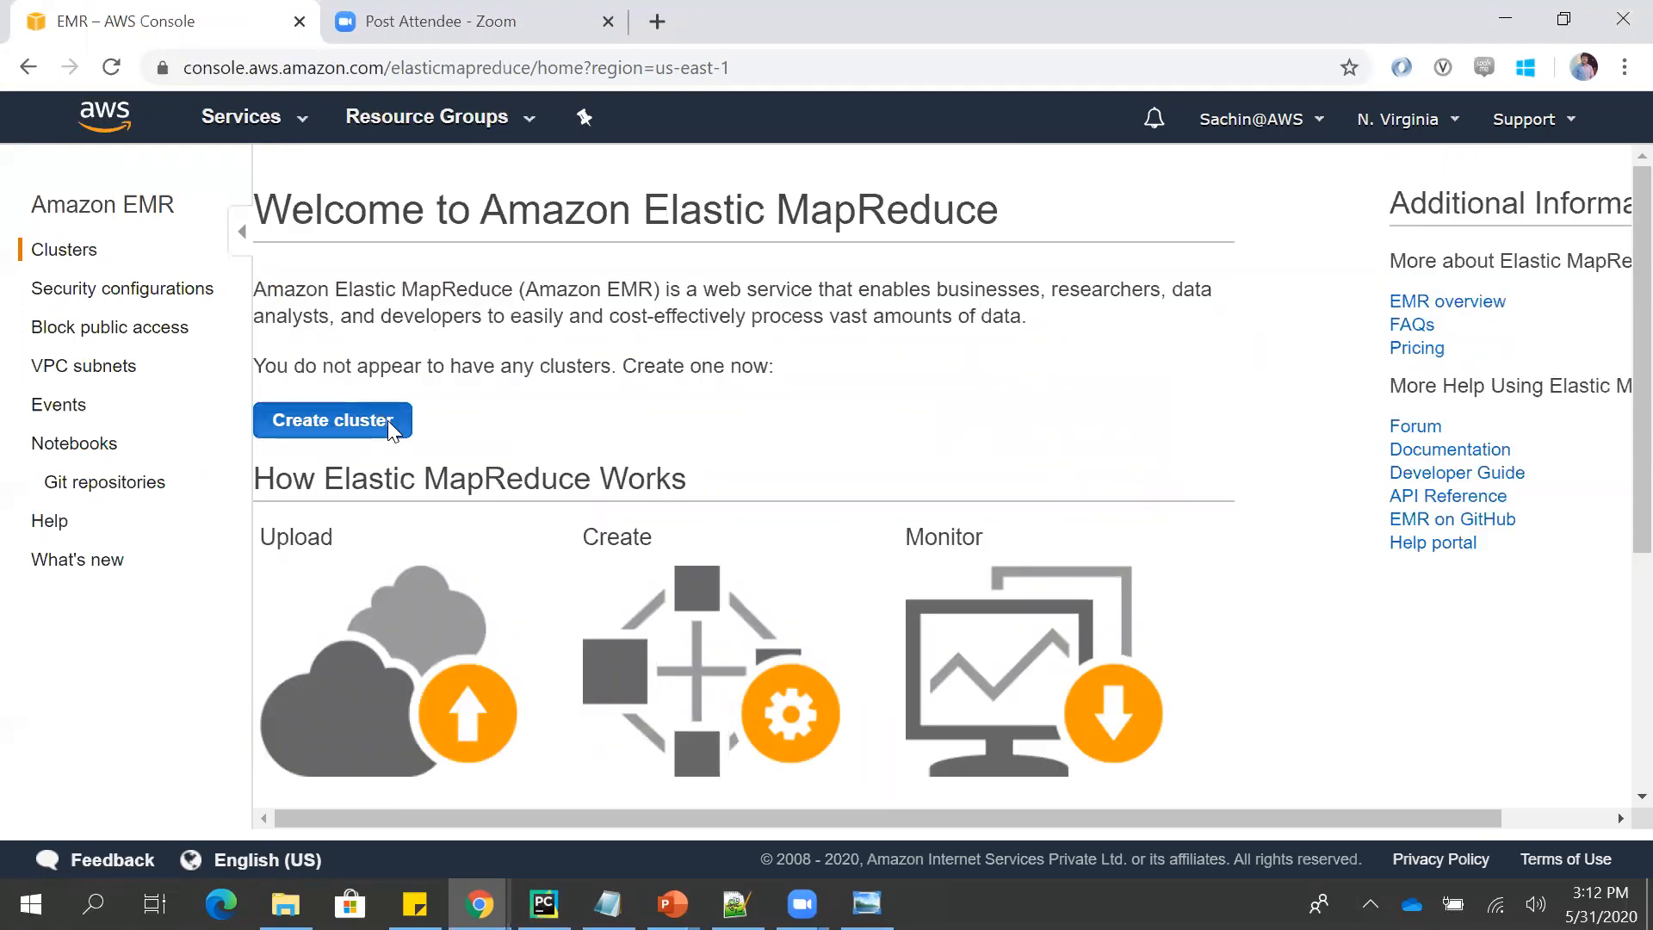
- Try the Step execution launch mode in the general configuration and switch back to Cluster
click(512, 293)
click(940, 376)
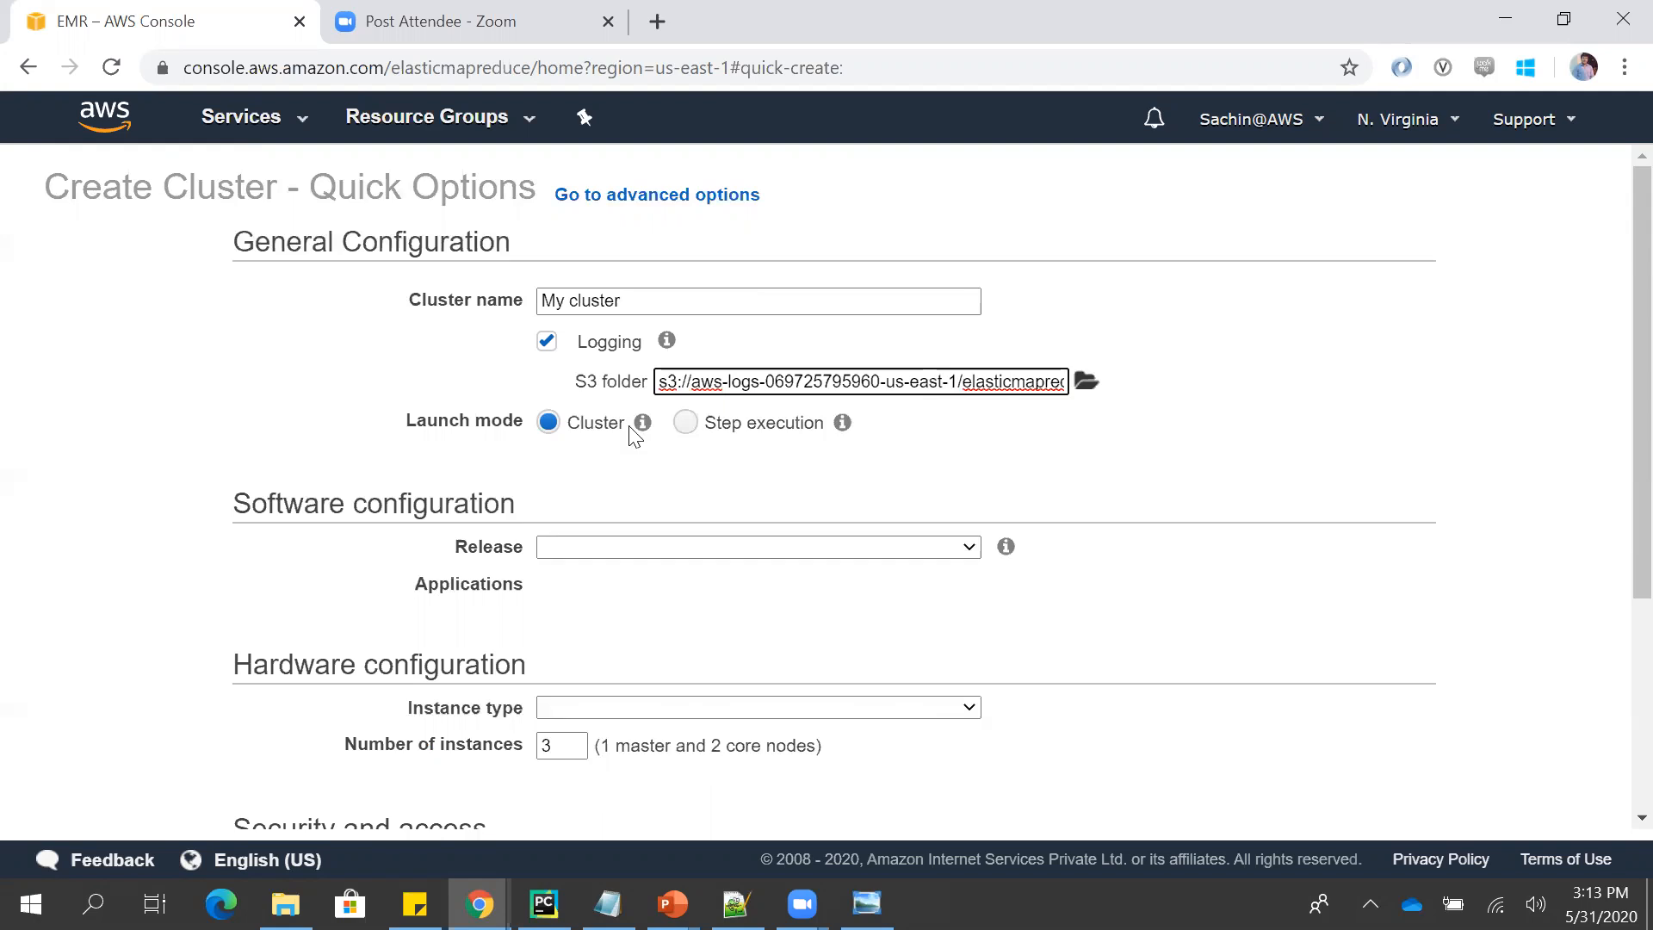
mouse_move(833, 430)
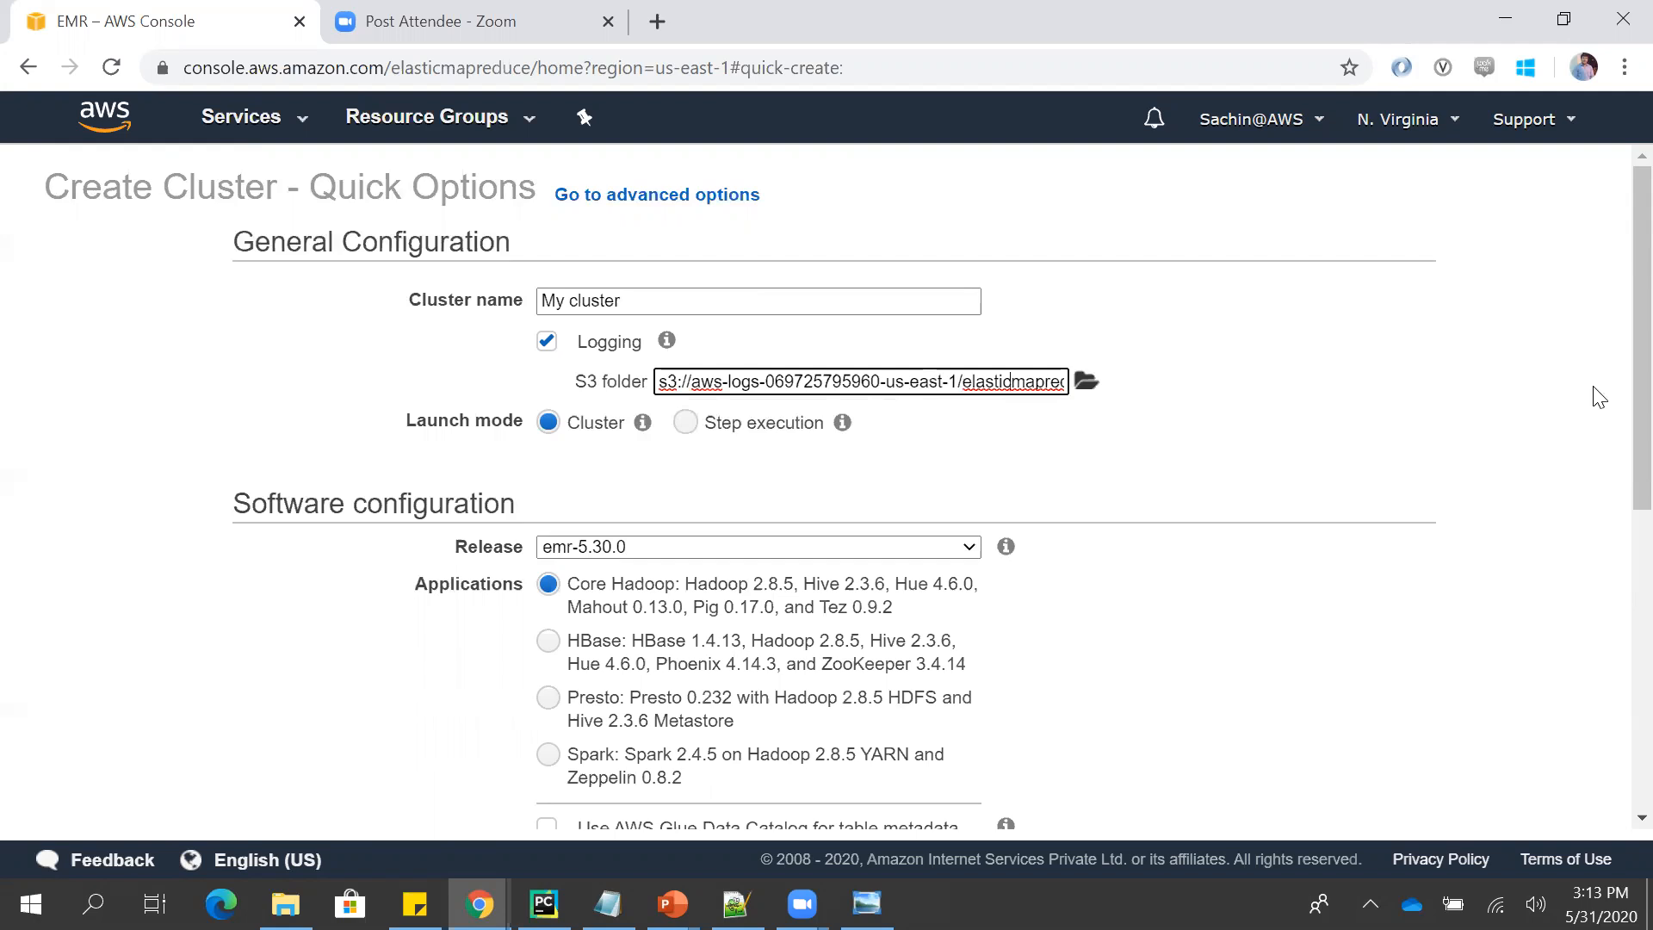
scroll(1616, 396, down, 2)
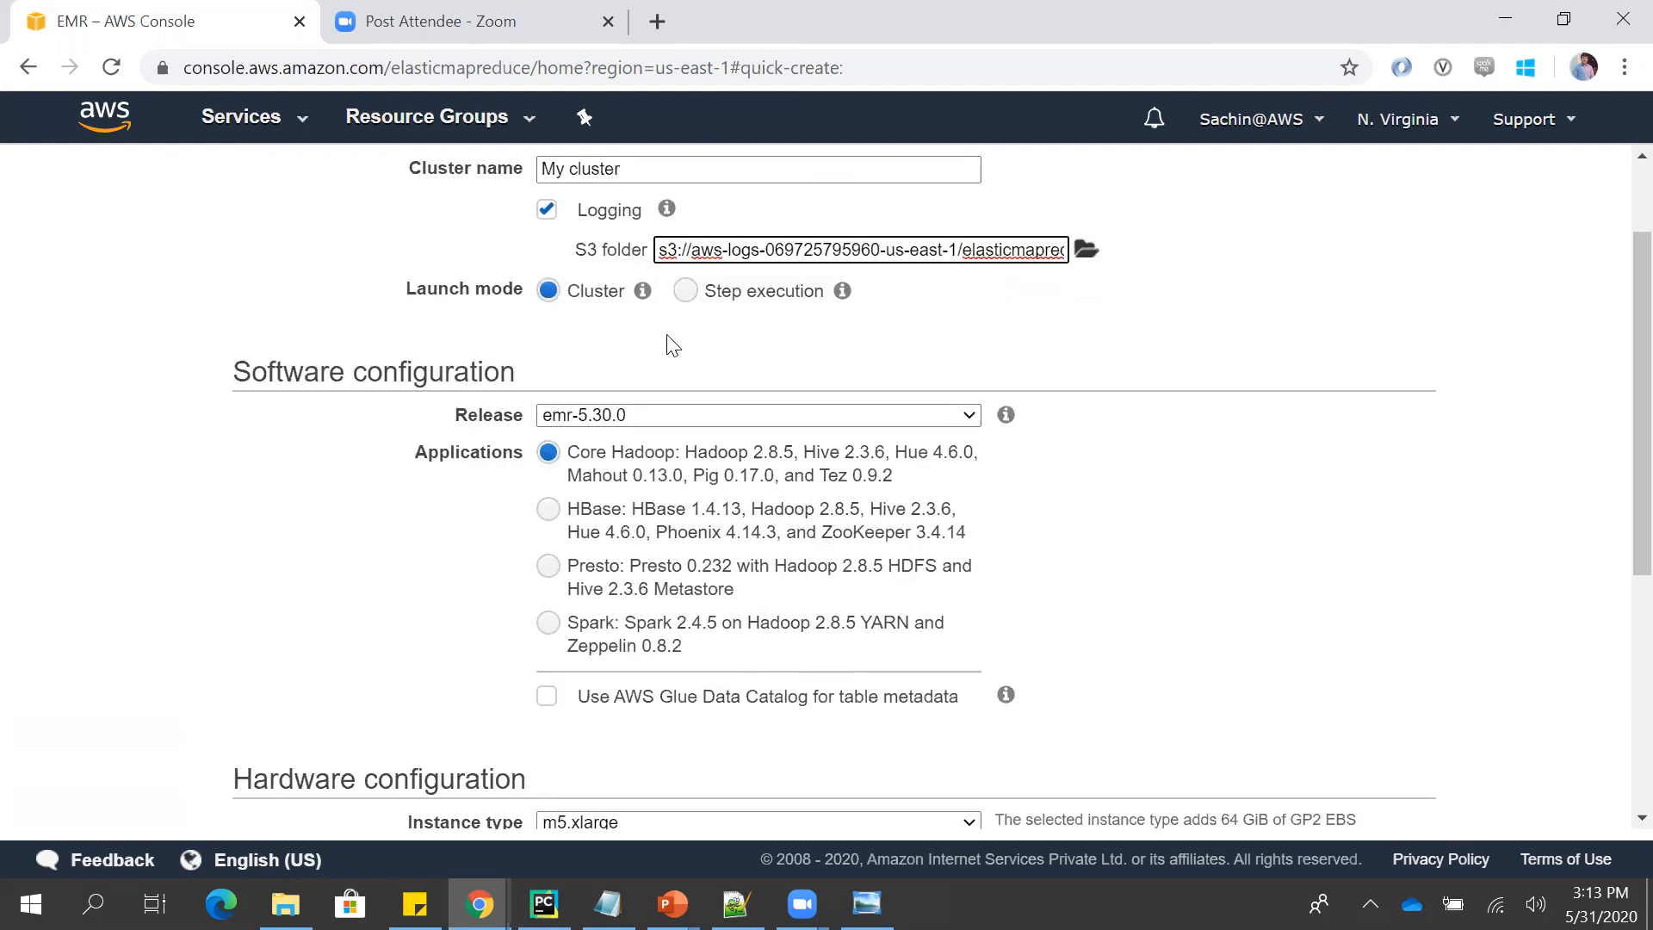
click(682, 297)
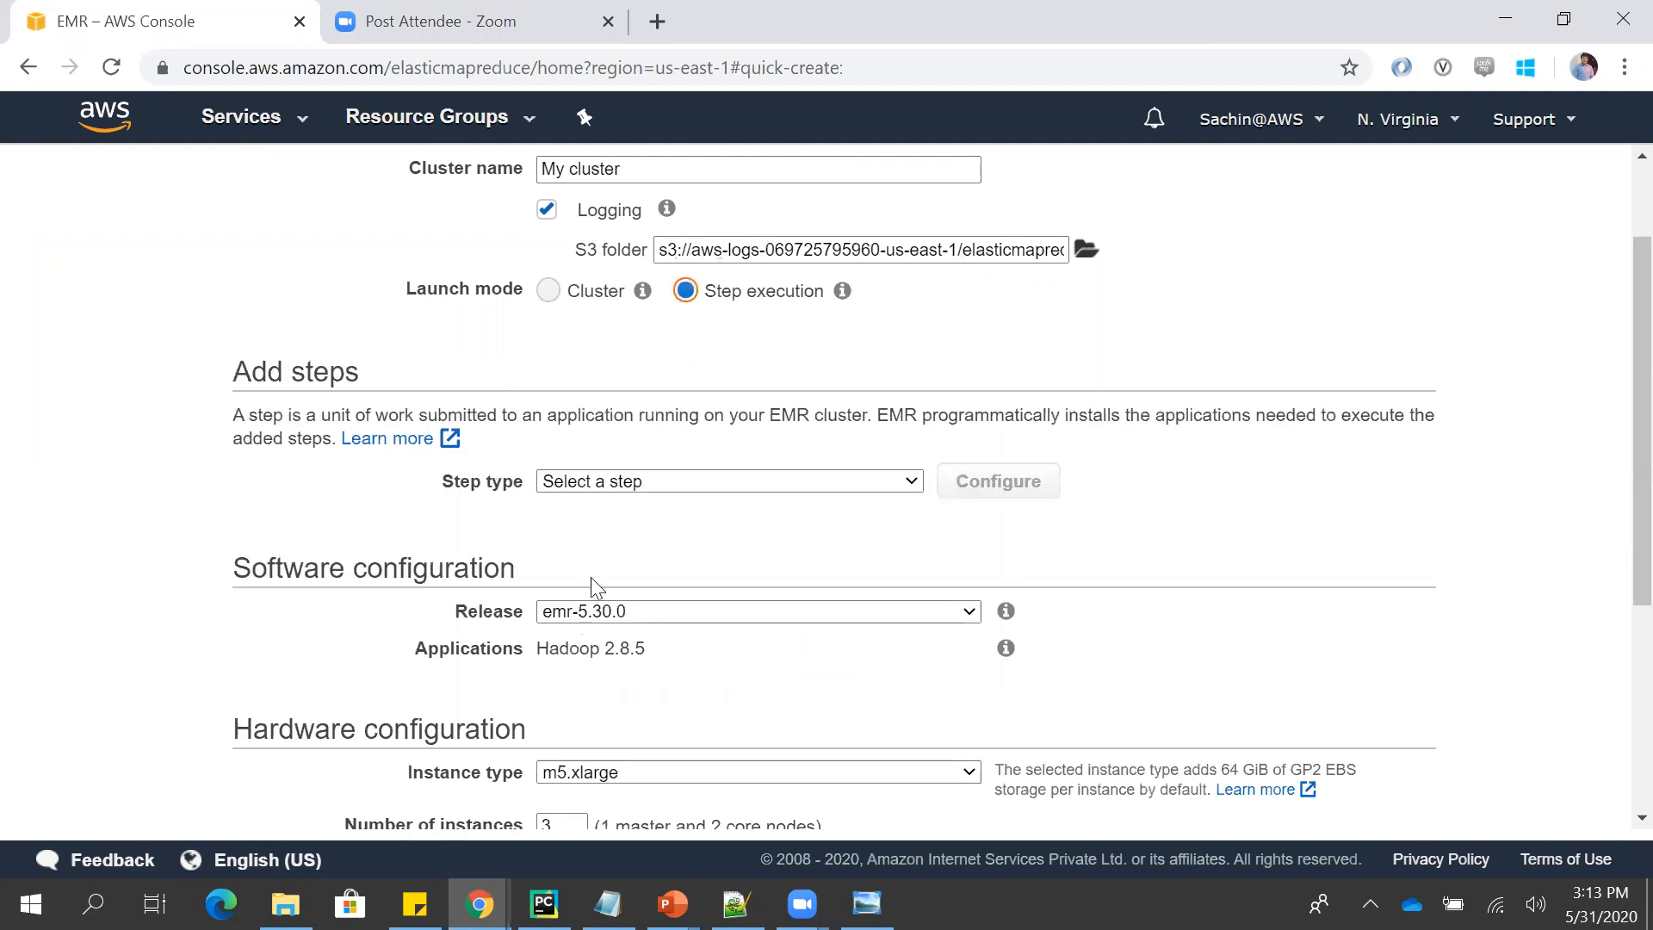
click(550, 297)
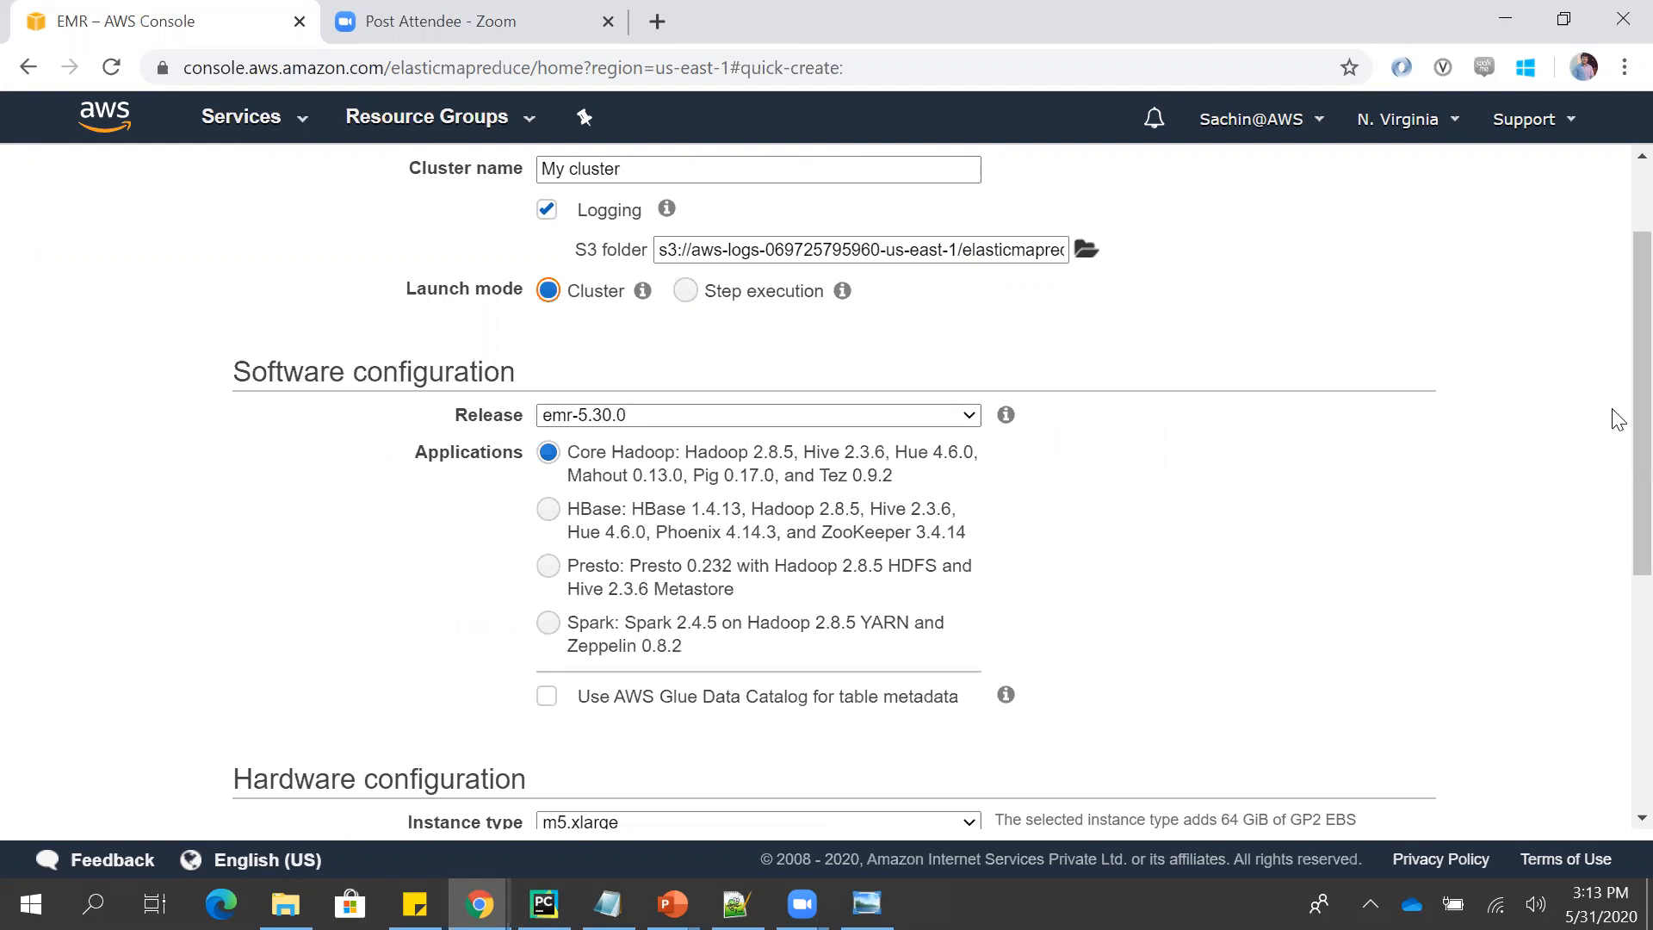
- Examine the available EMR releases, application bundles and instance types in the software and hardware configuration
scroll(1640, 413, down, 1)
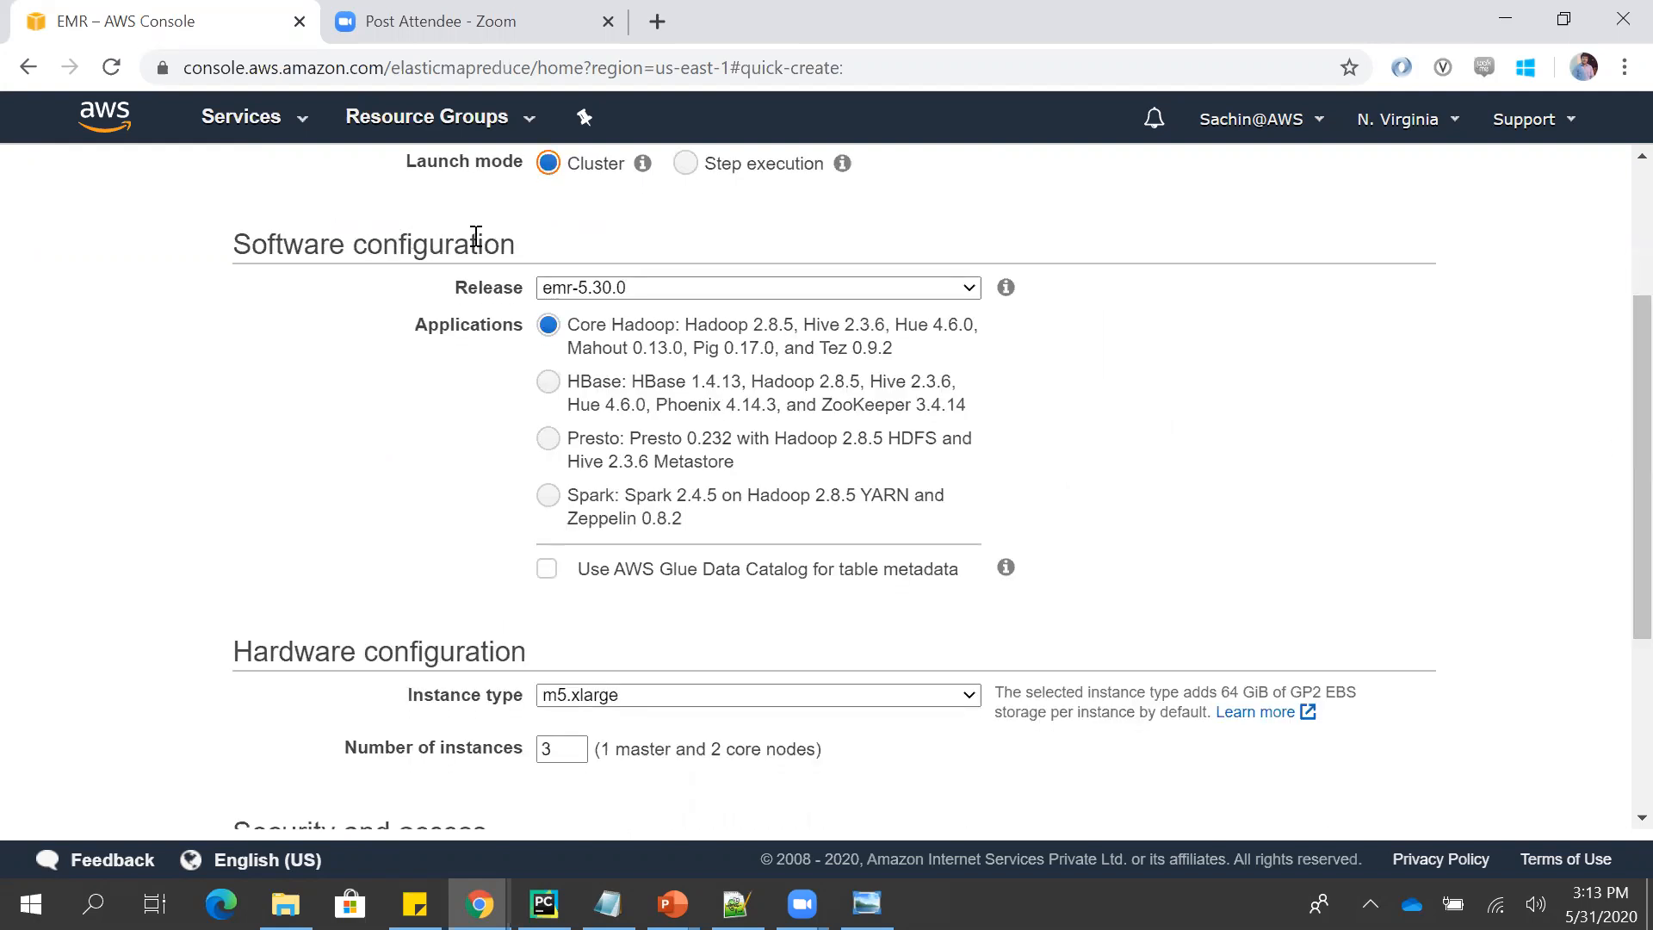
click(684, 291)
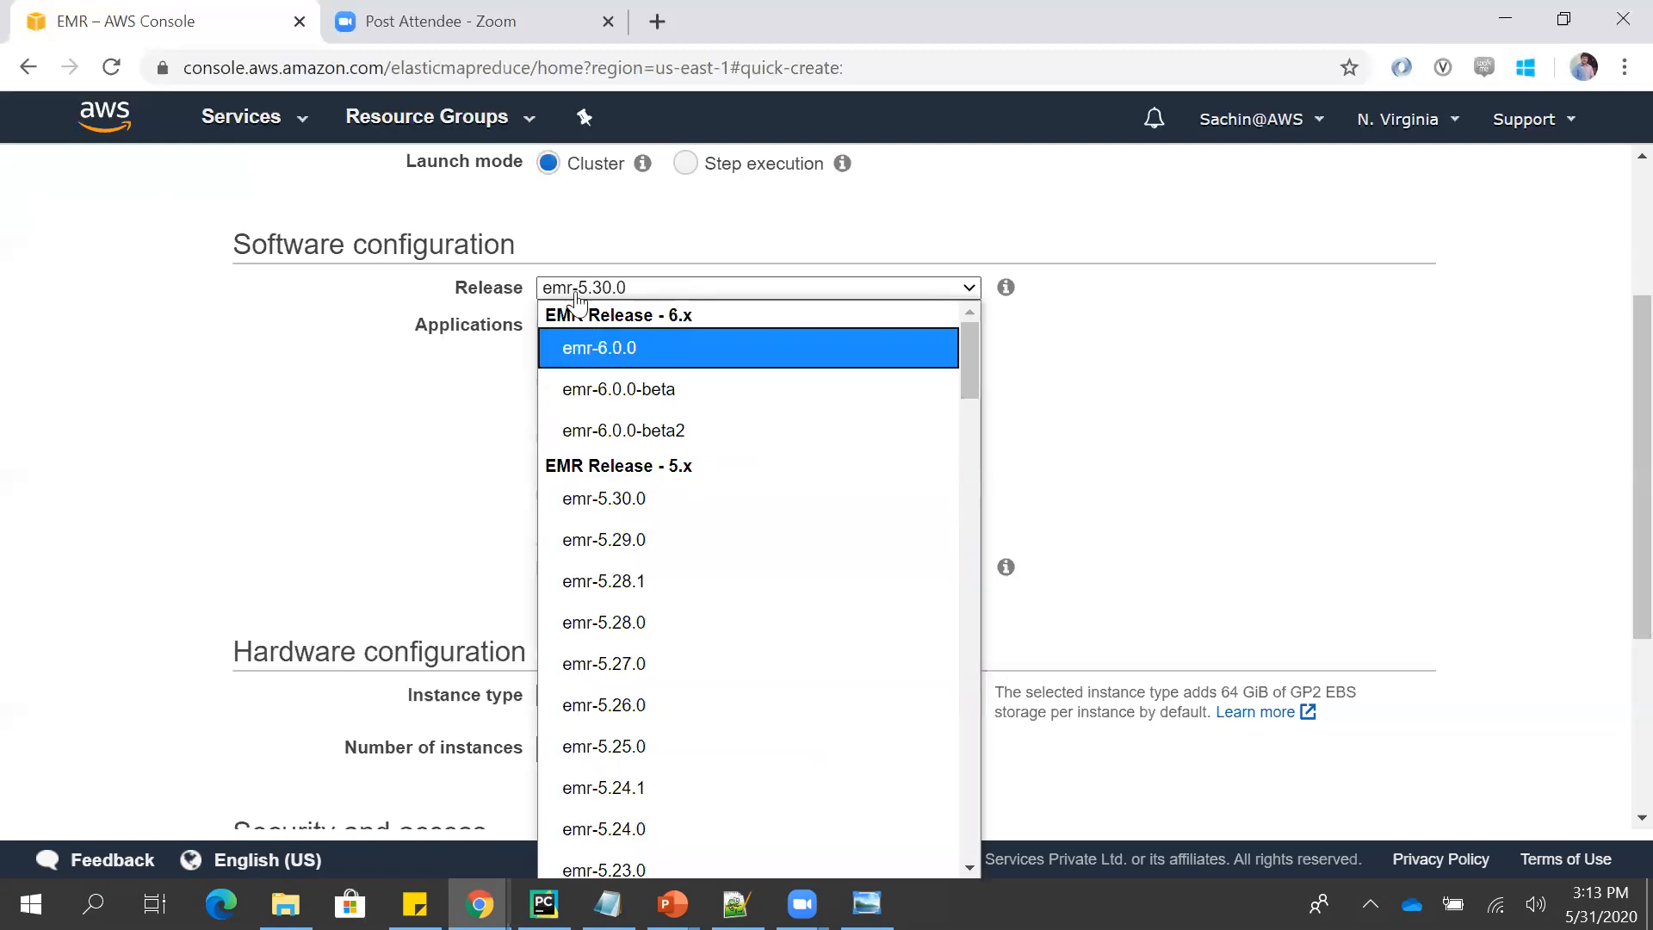
click(454, 425)
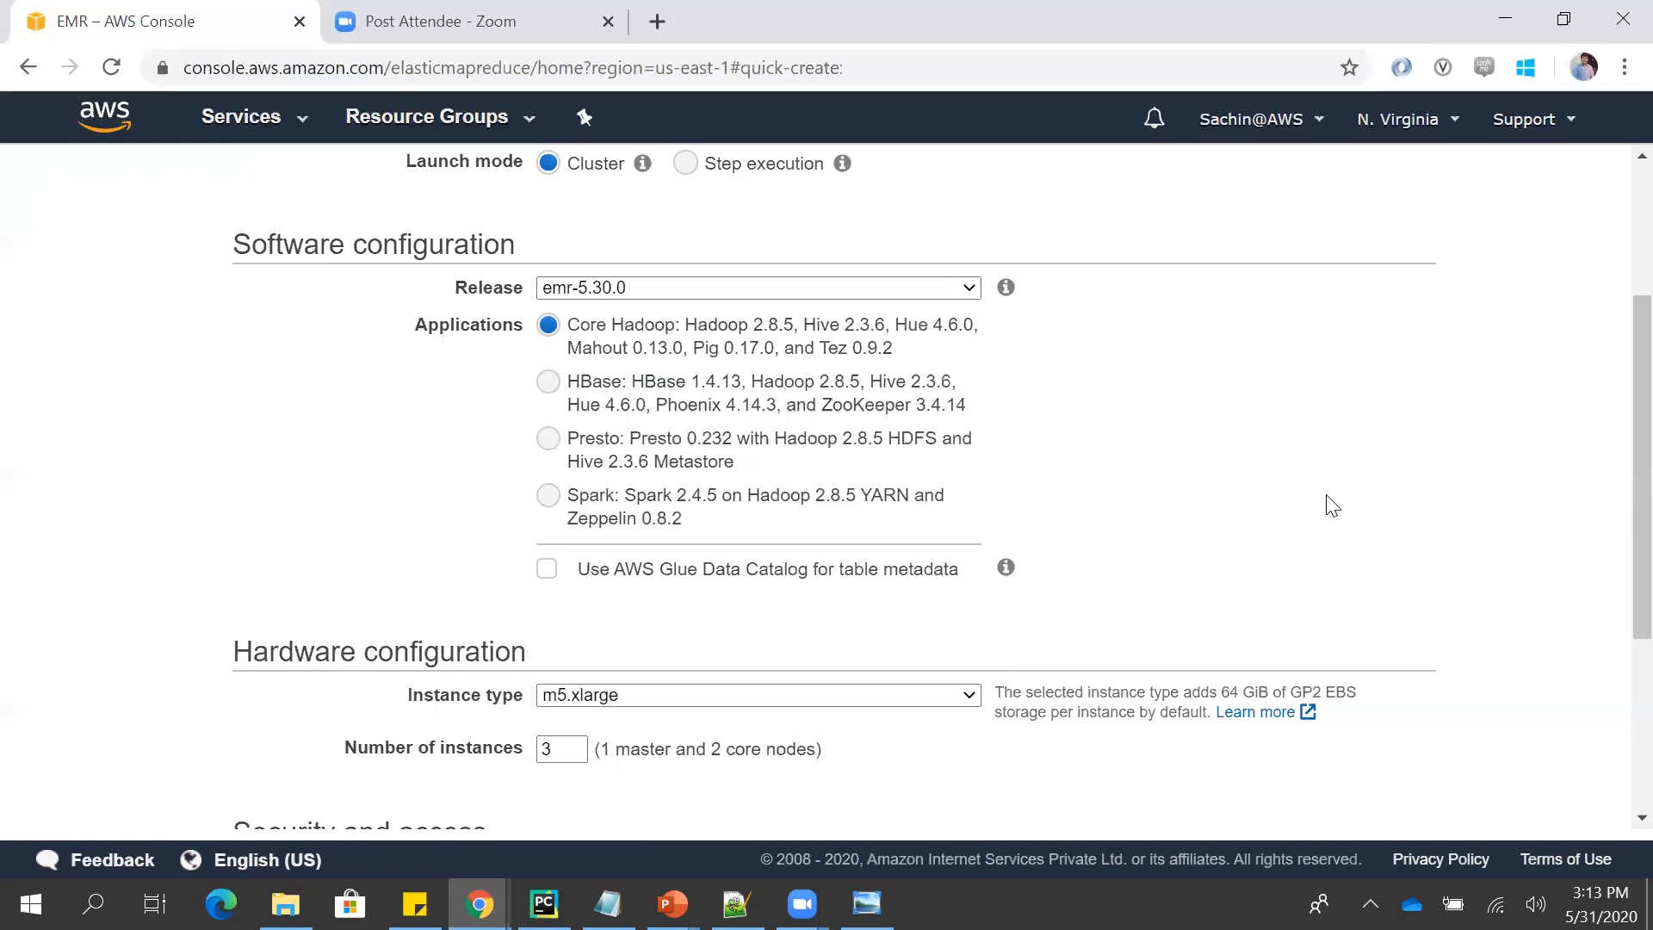
scroll(1618, 479, down, 1)
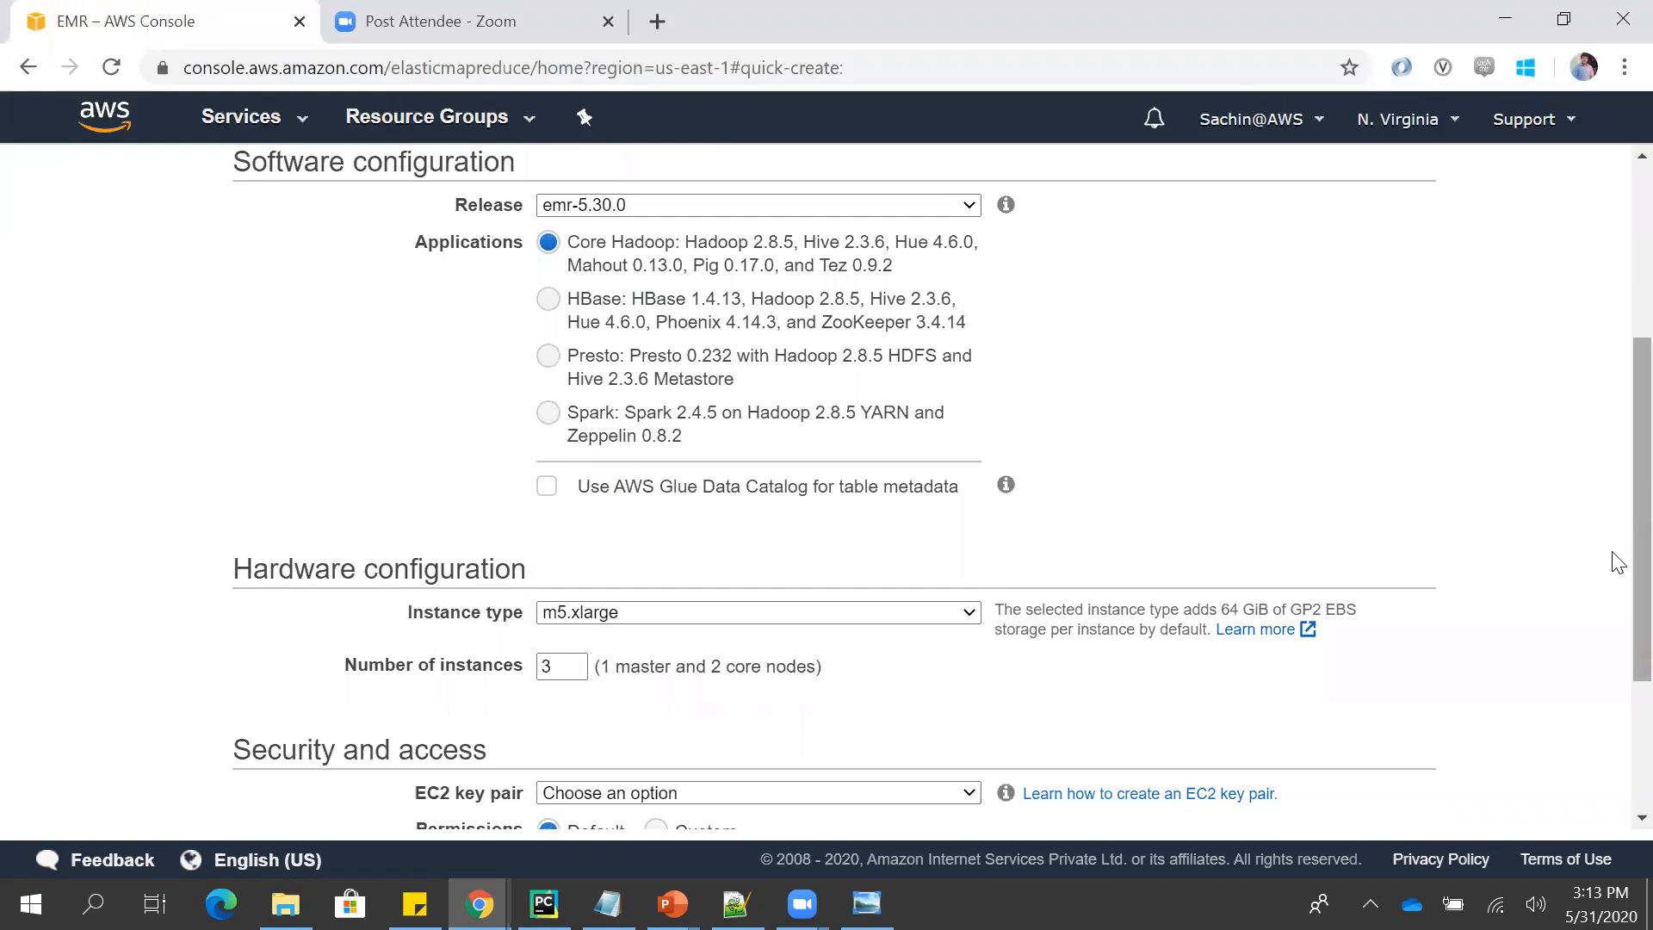
scroll(1618, 564, down, 1)
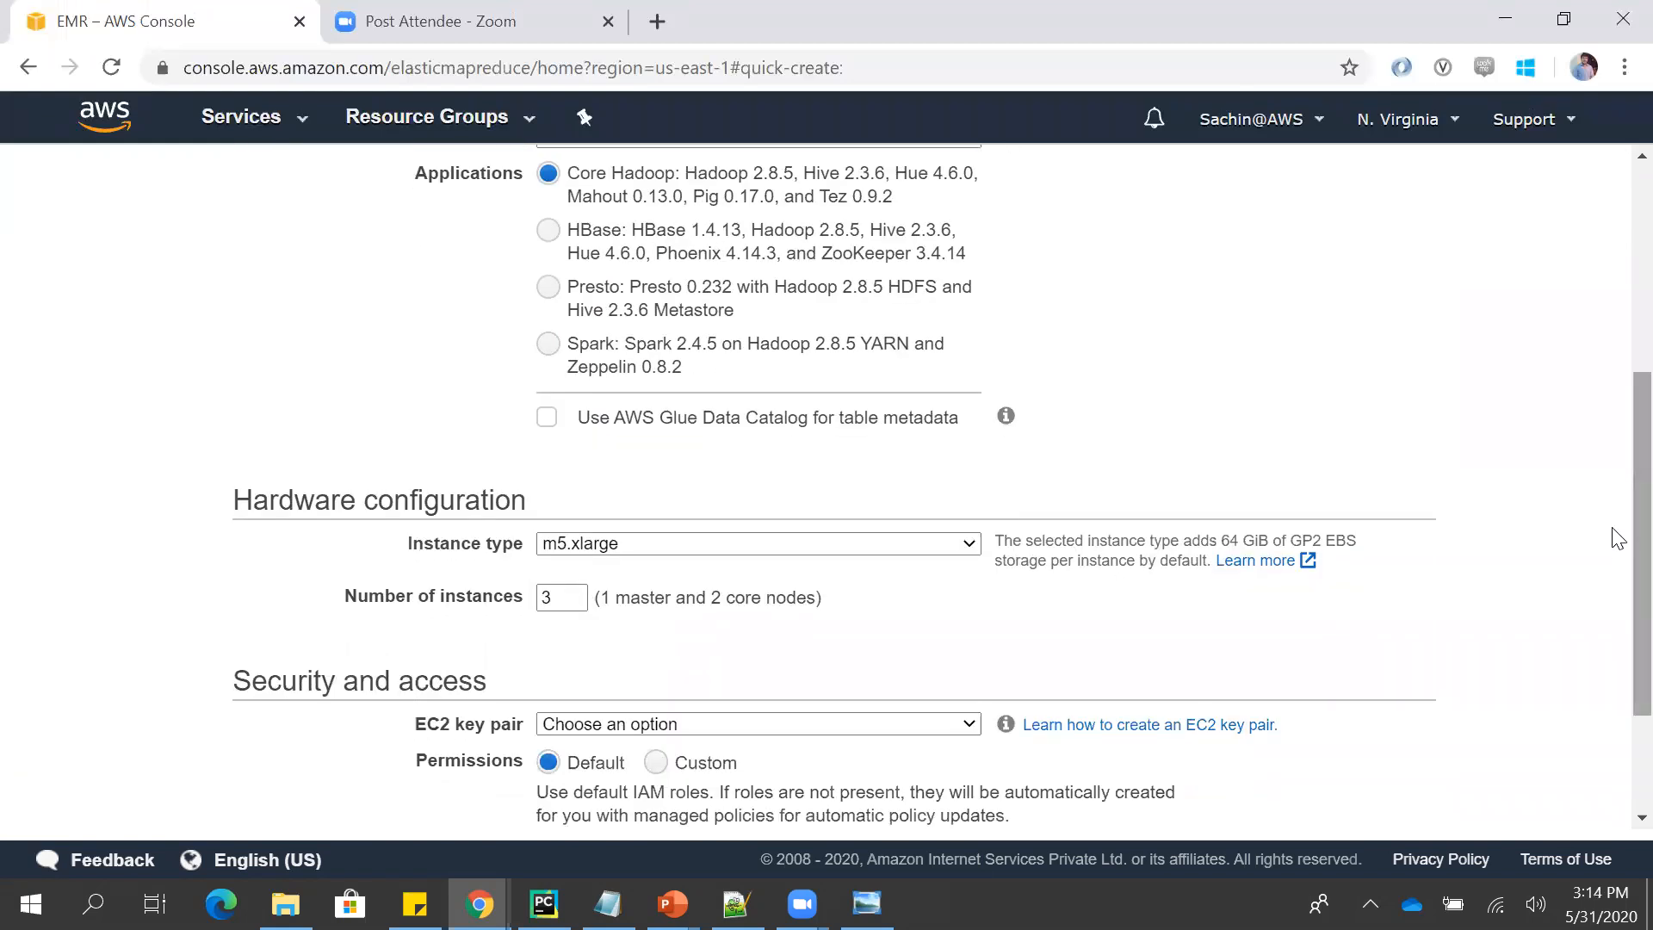
scroll(1618, 538, down, 1)
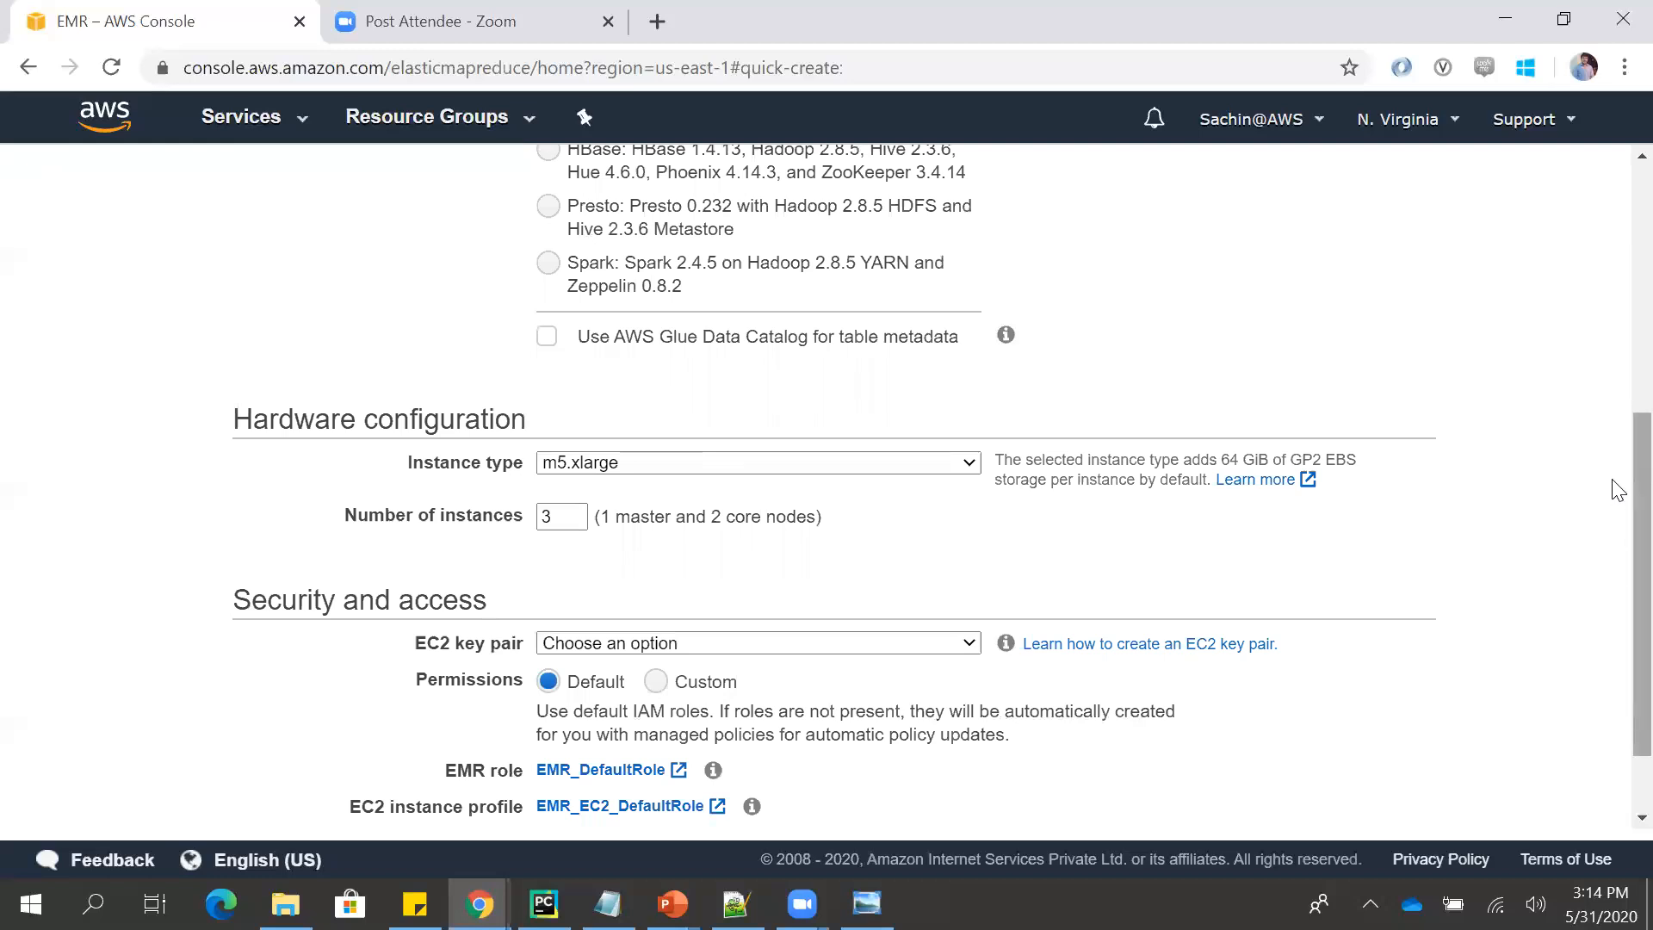
scroll(1618, 516, down, 1)
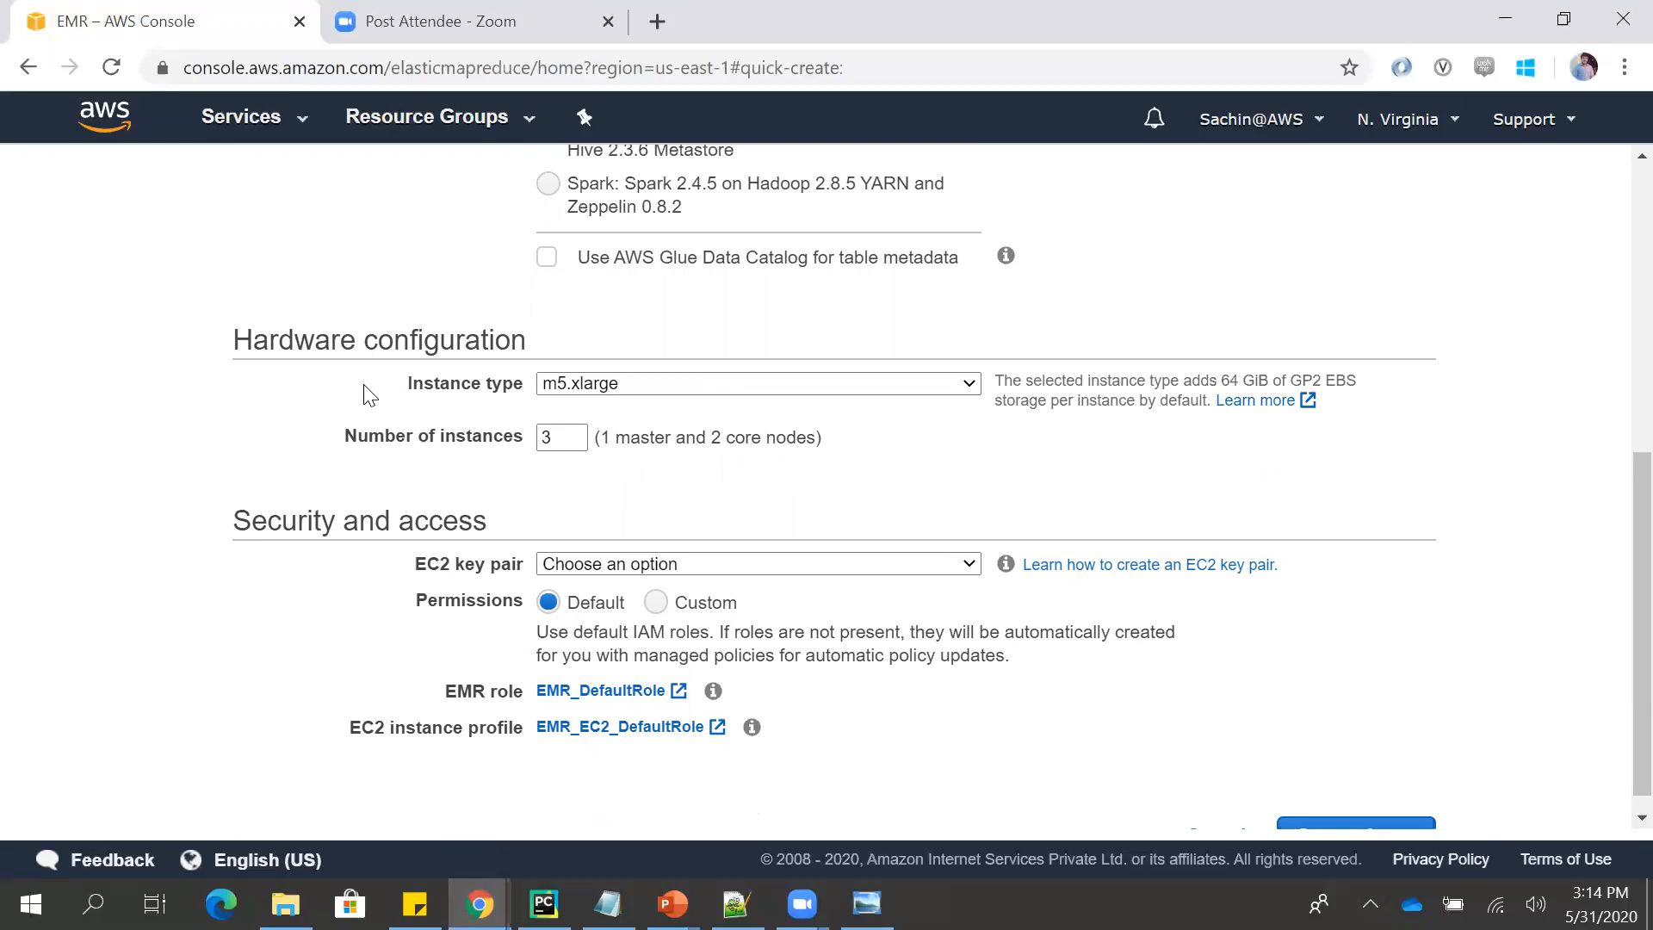
click(647, 387)
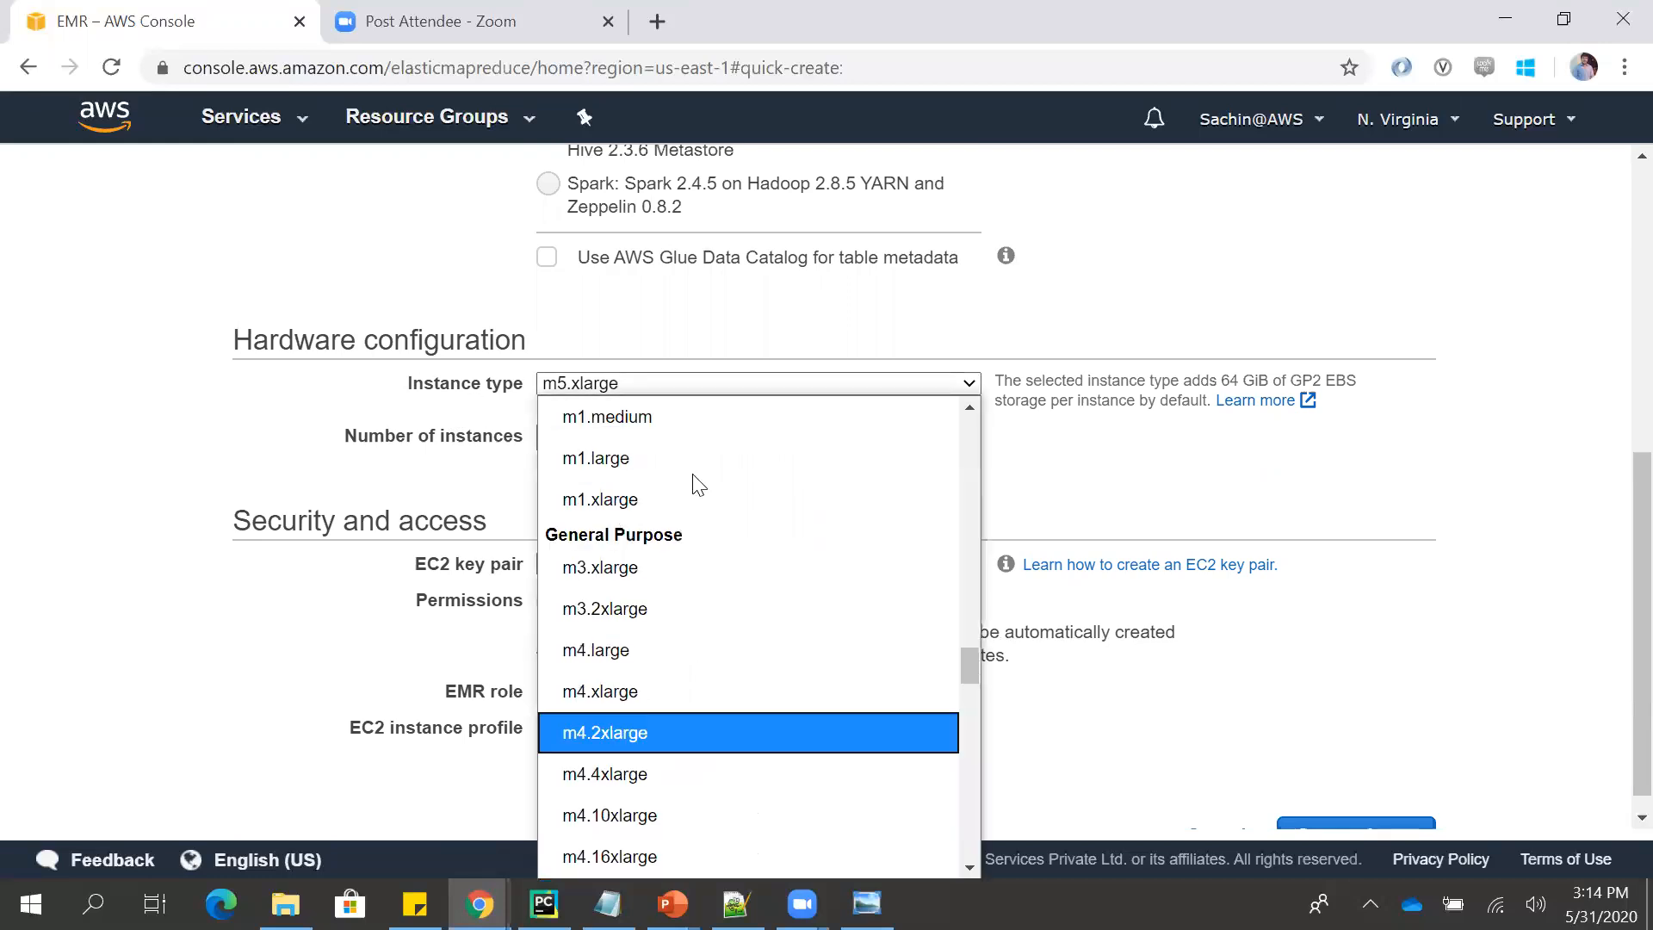
click(448, 406)
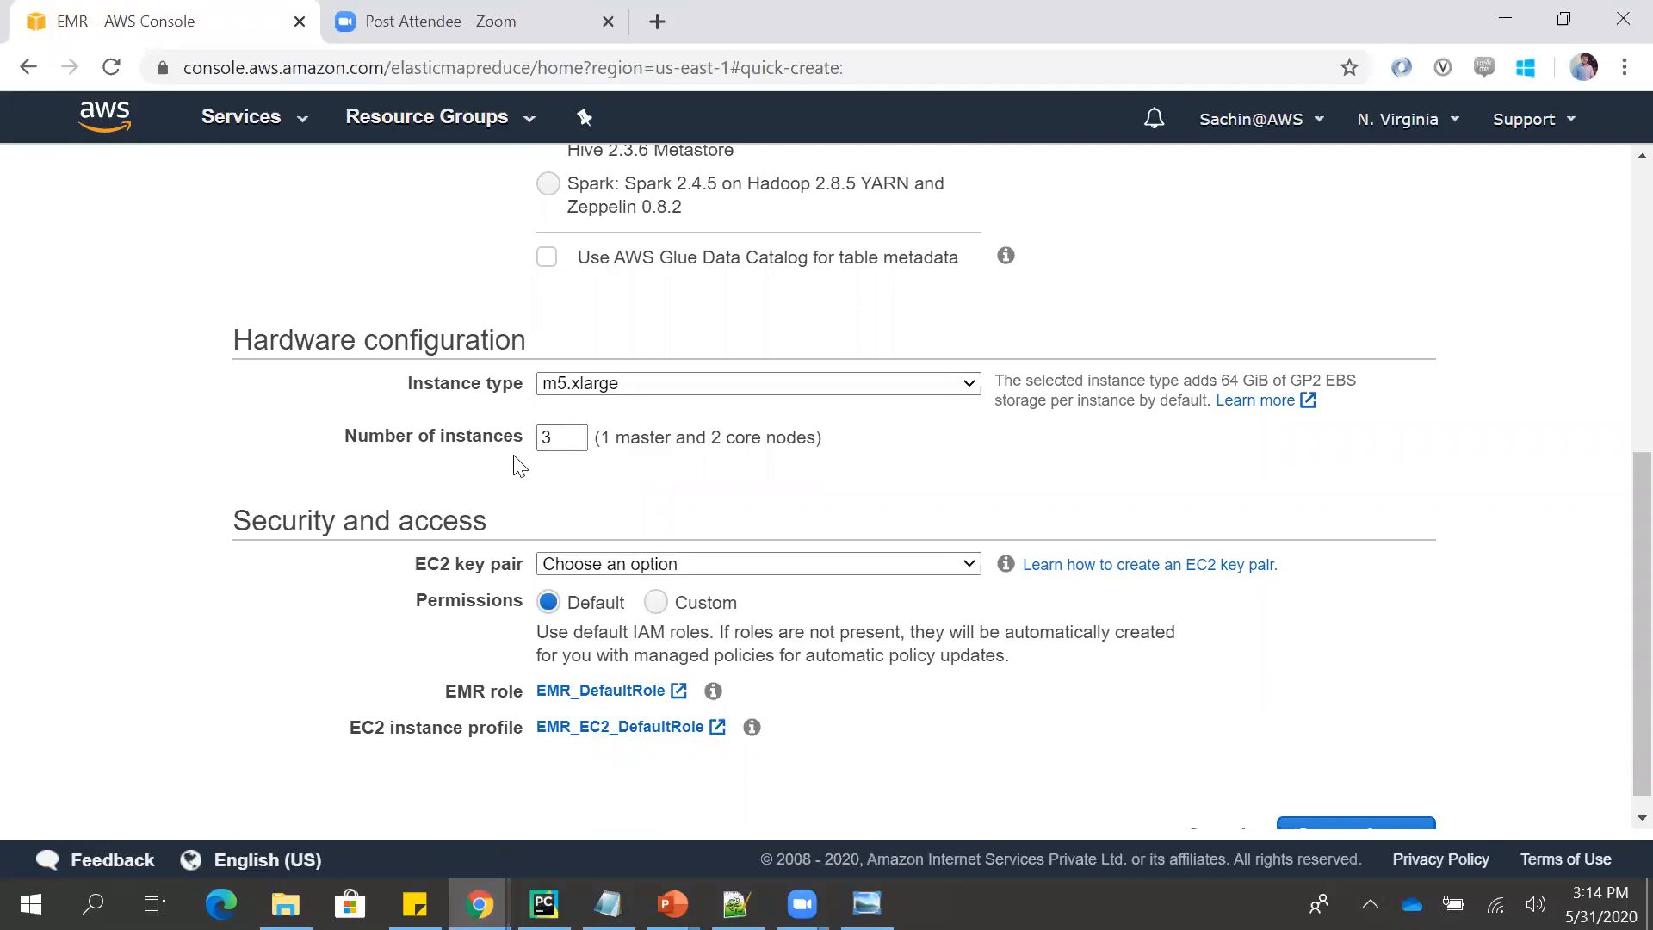
- Try 4 and 15 as the number of instances and restore the value to 3
click(557, 438)
key(BackSpace)
text(4)
key(BackSpace)
text(15)
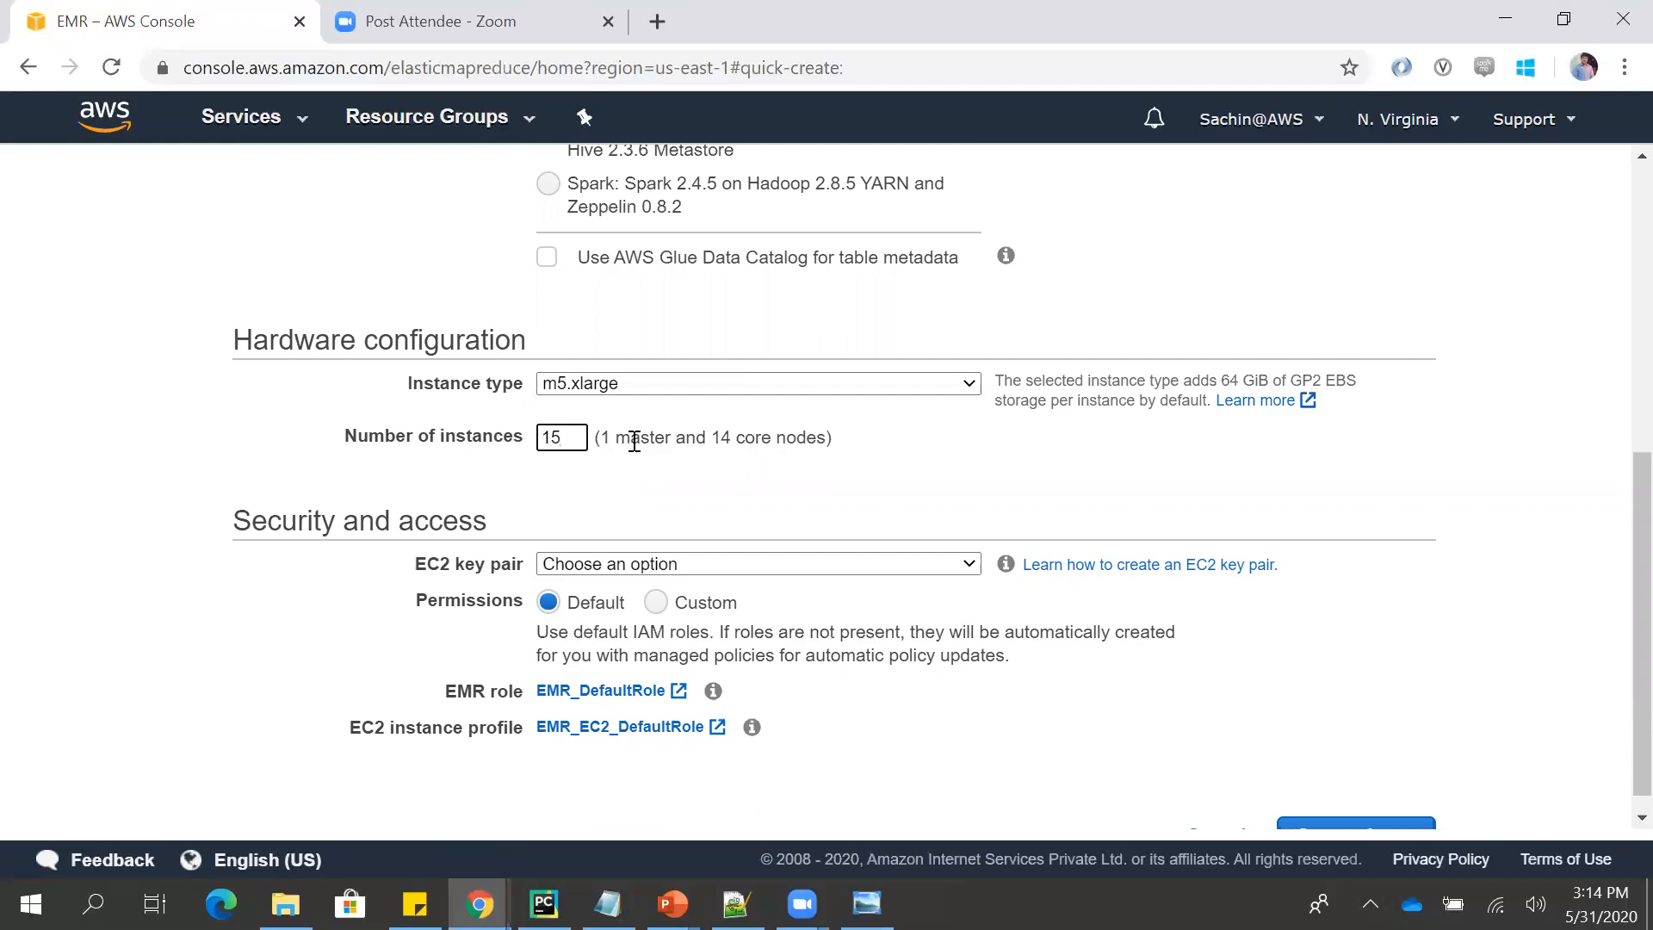
key(BackSpace)
click(592, 471)
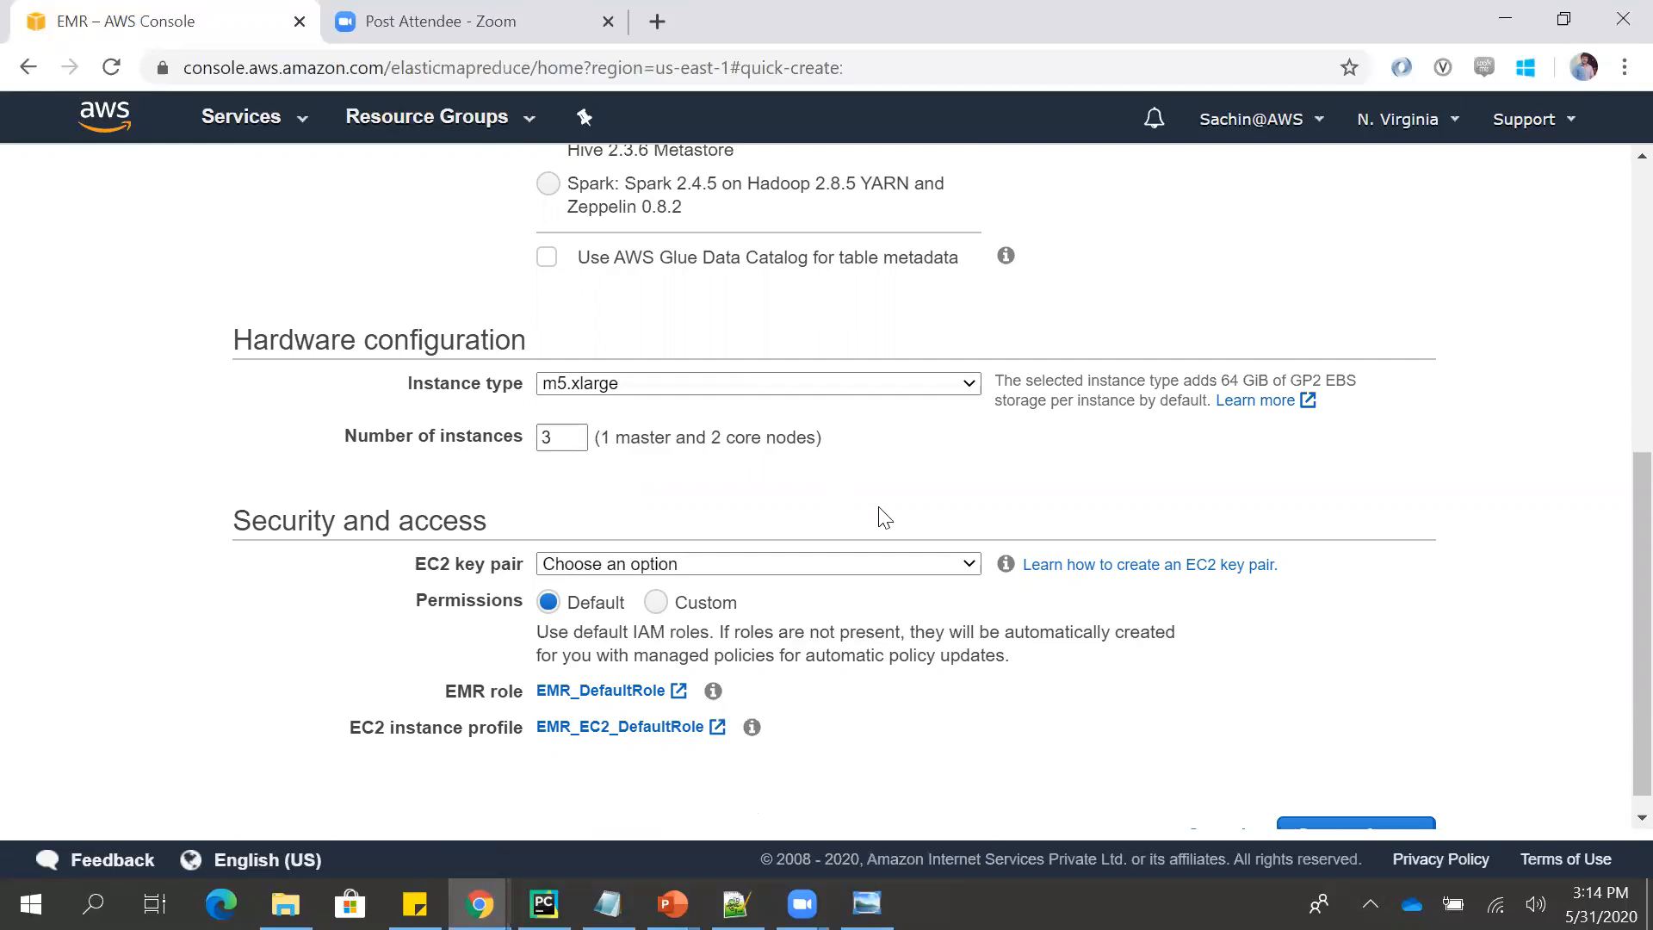
- Examine the EC2 key pair choices and the remaining security and access settings of the quick options
click(851, 561)
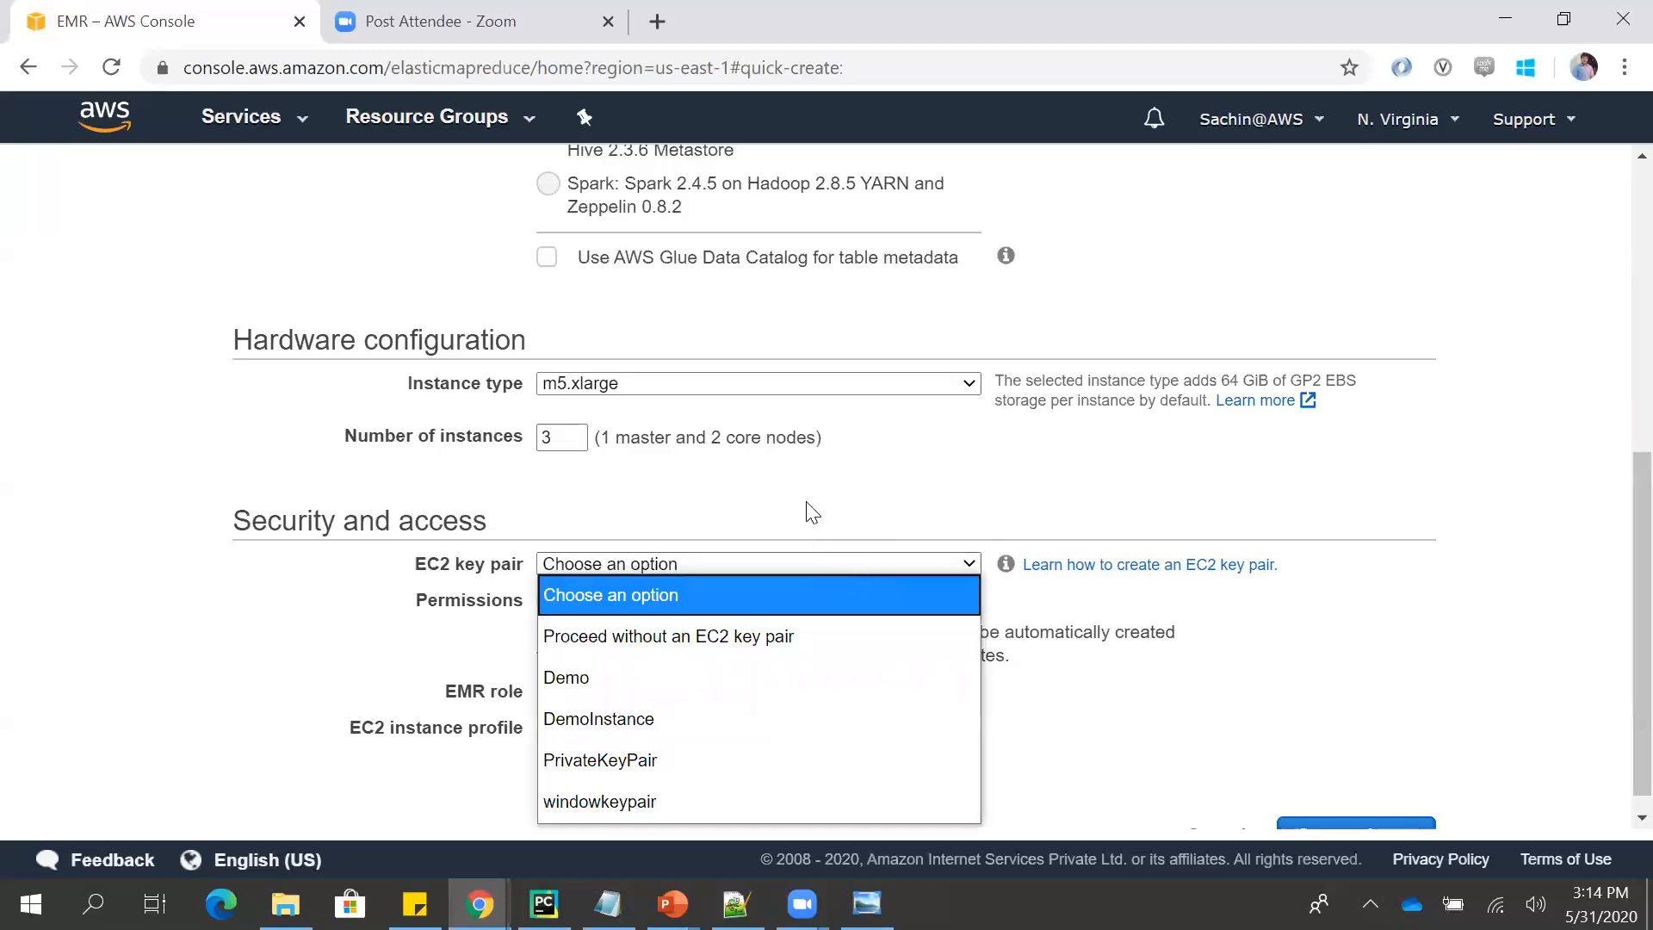
click(1426, 611)
scroll(1612, 586, down, 1)
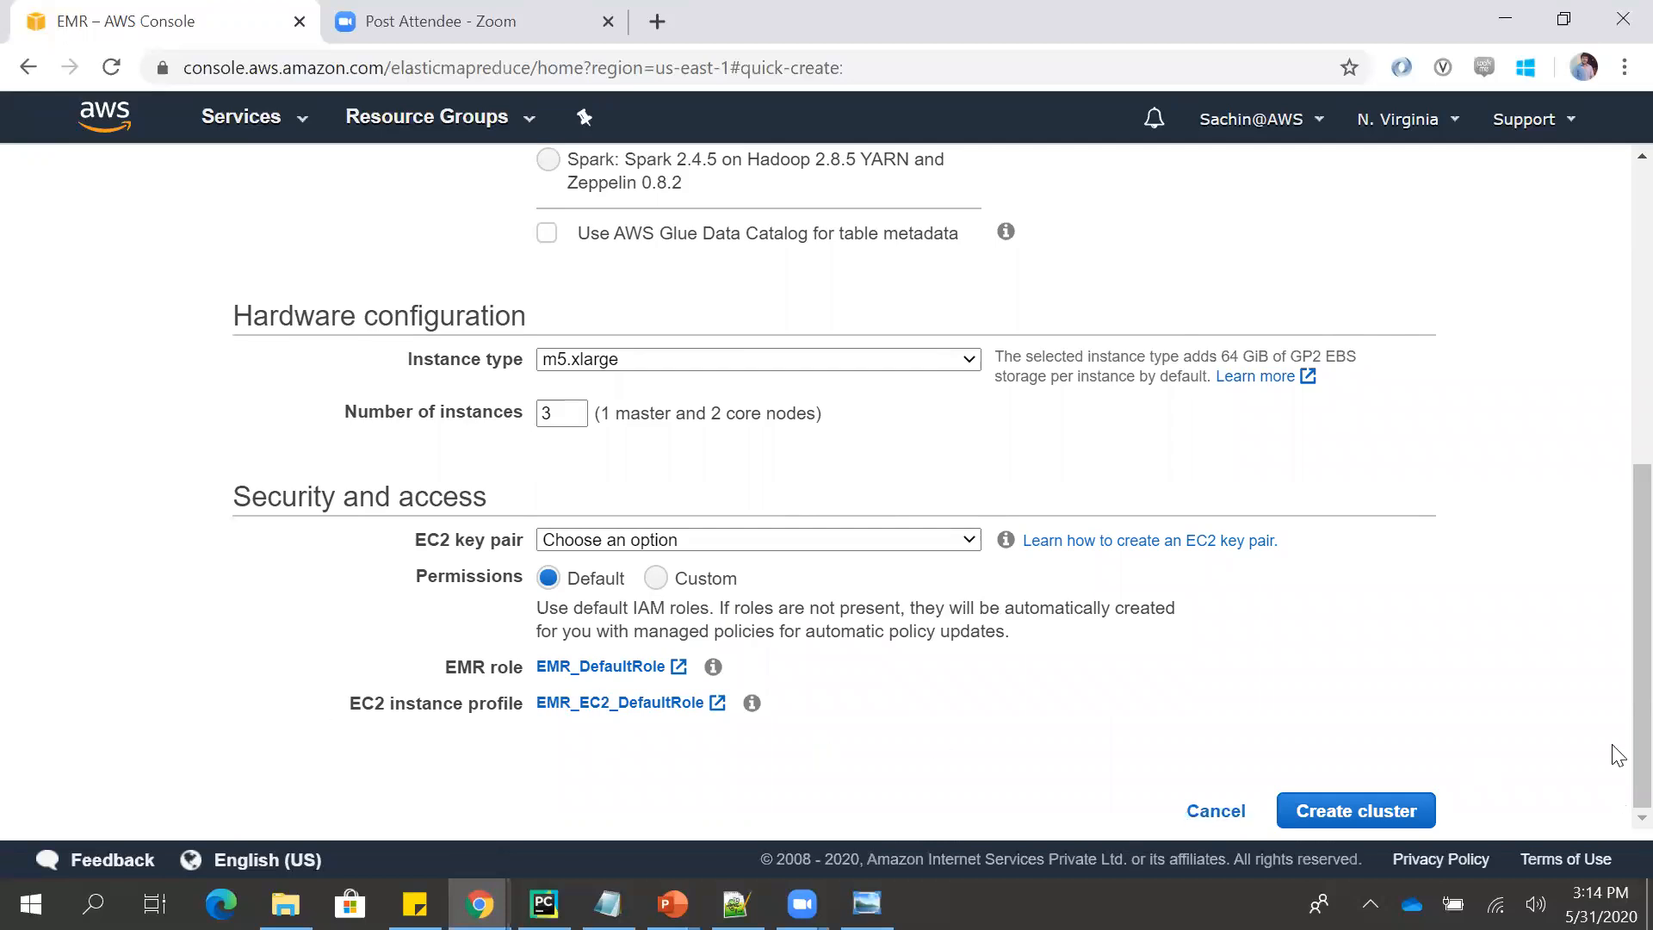
scroll(1615, 689, up, 7)
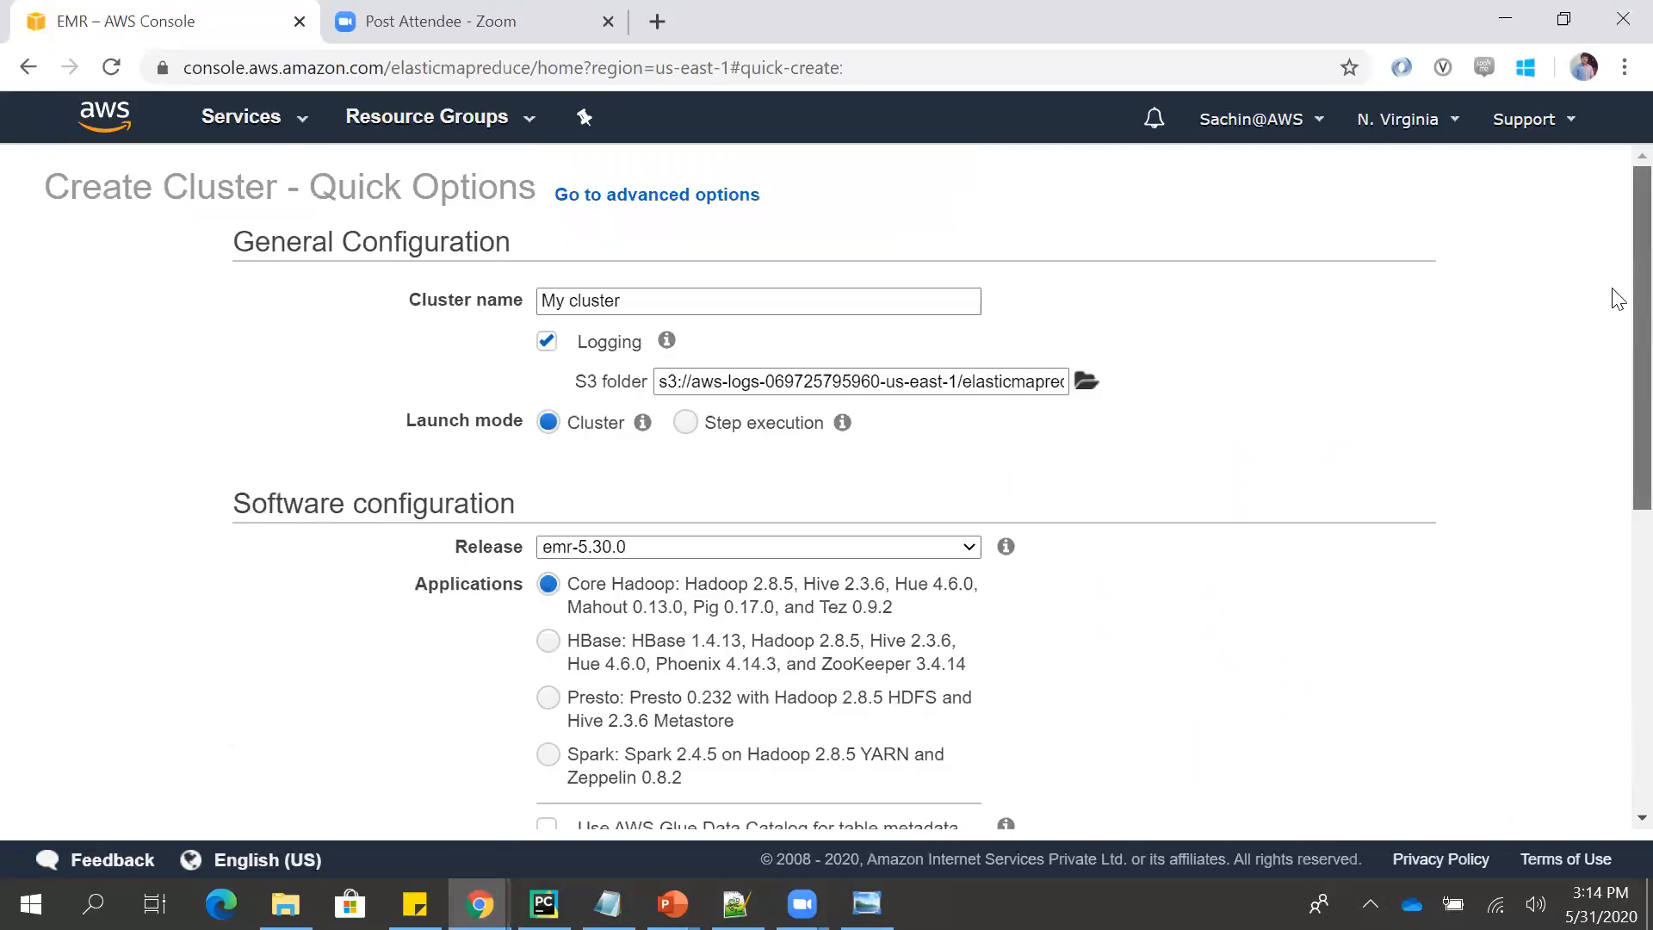
- Switch the cluster creation from quick options to advanced options
click(737, 216)
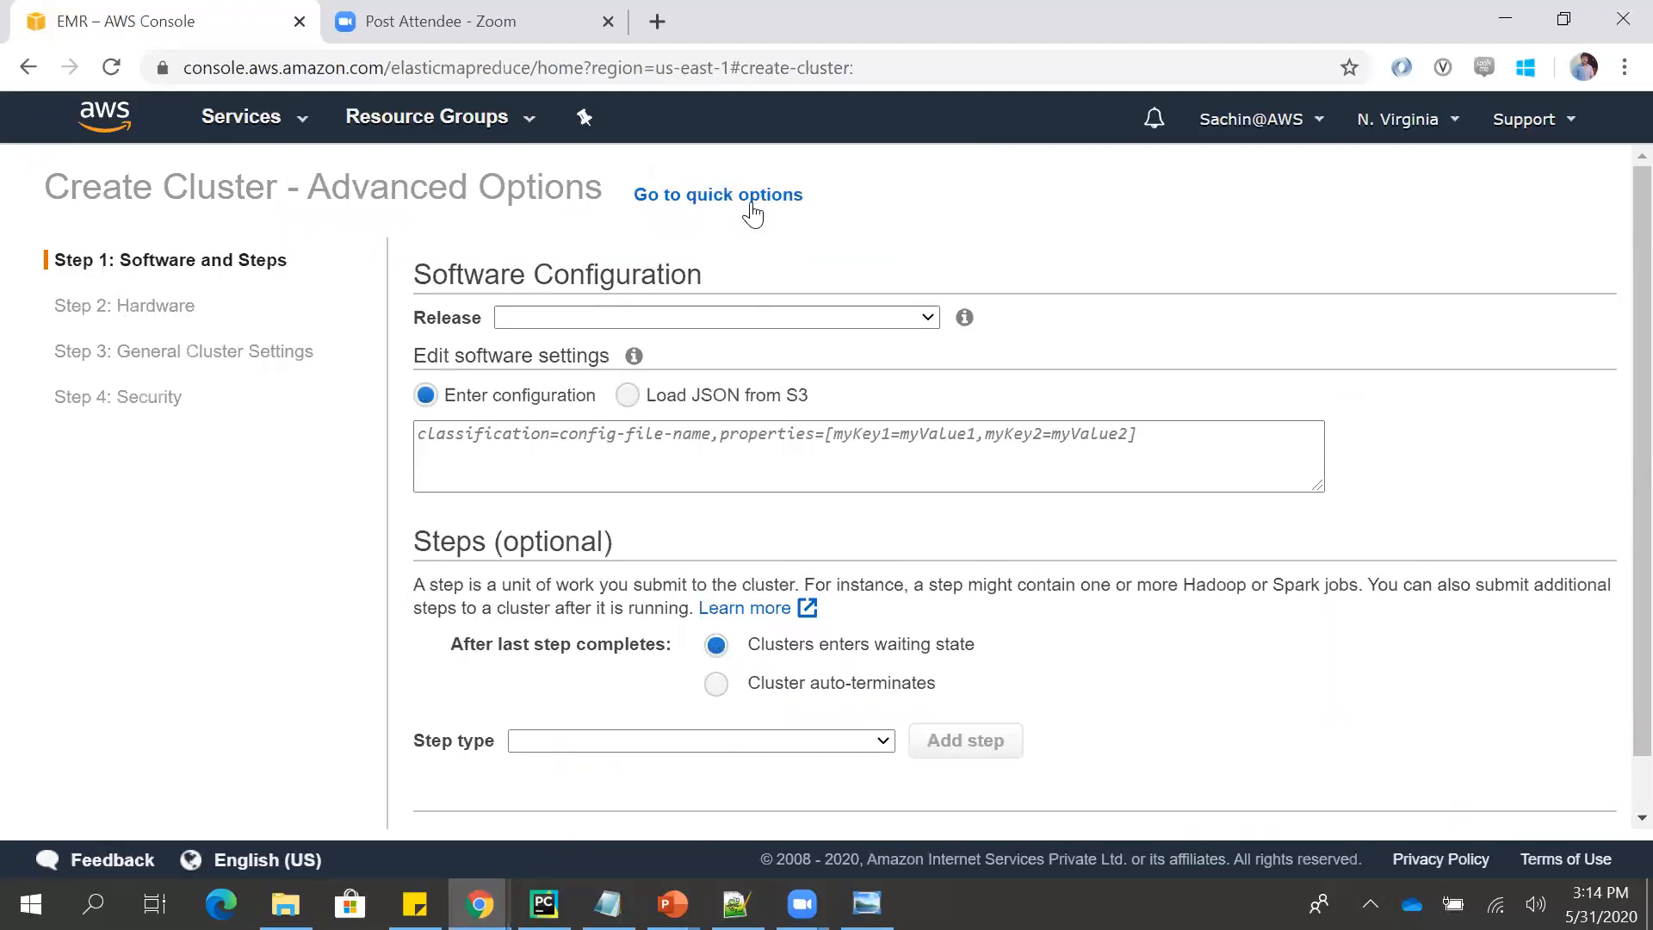
click(753, 198)
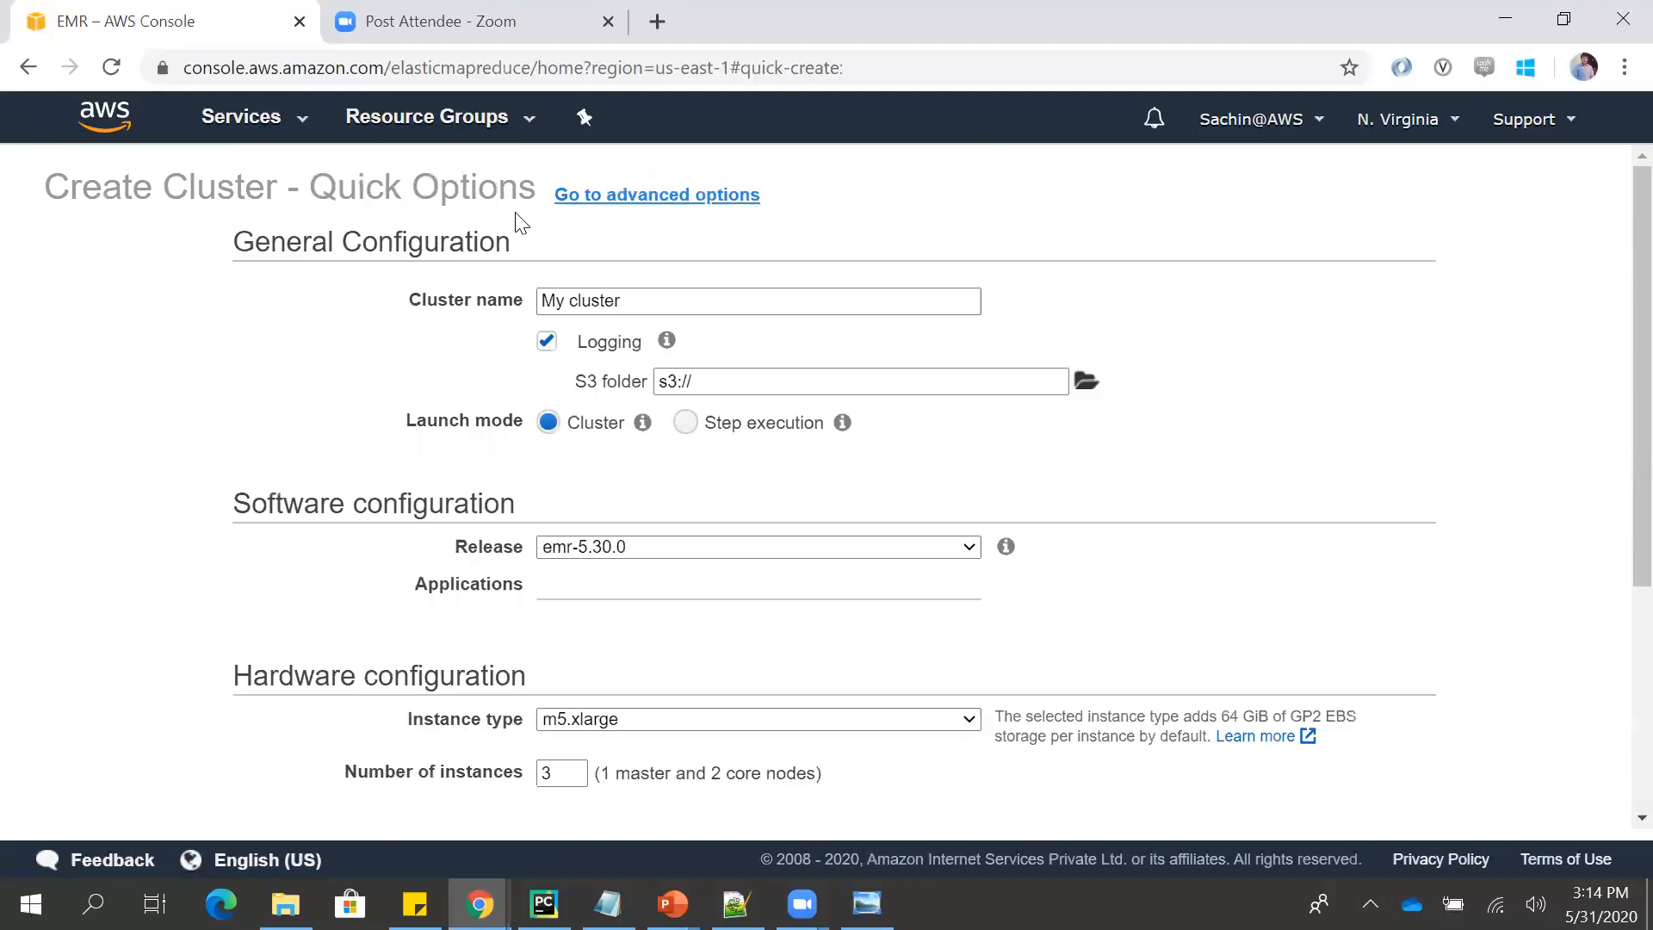
click(685, 198)
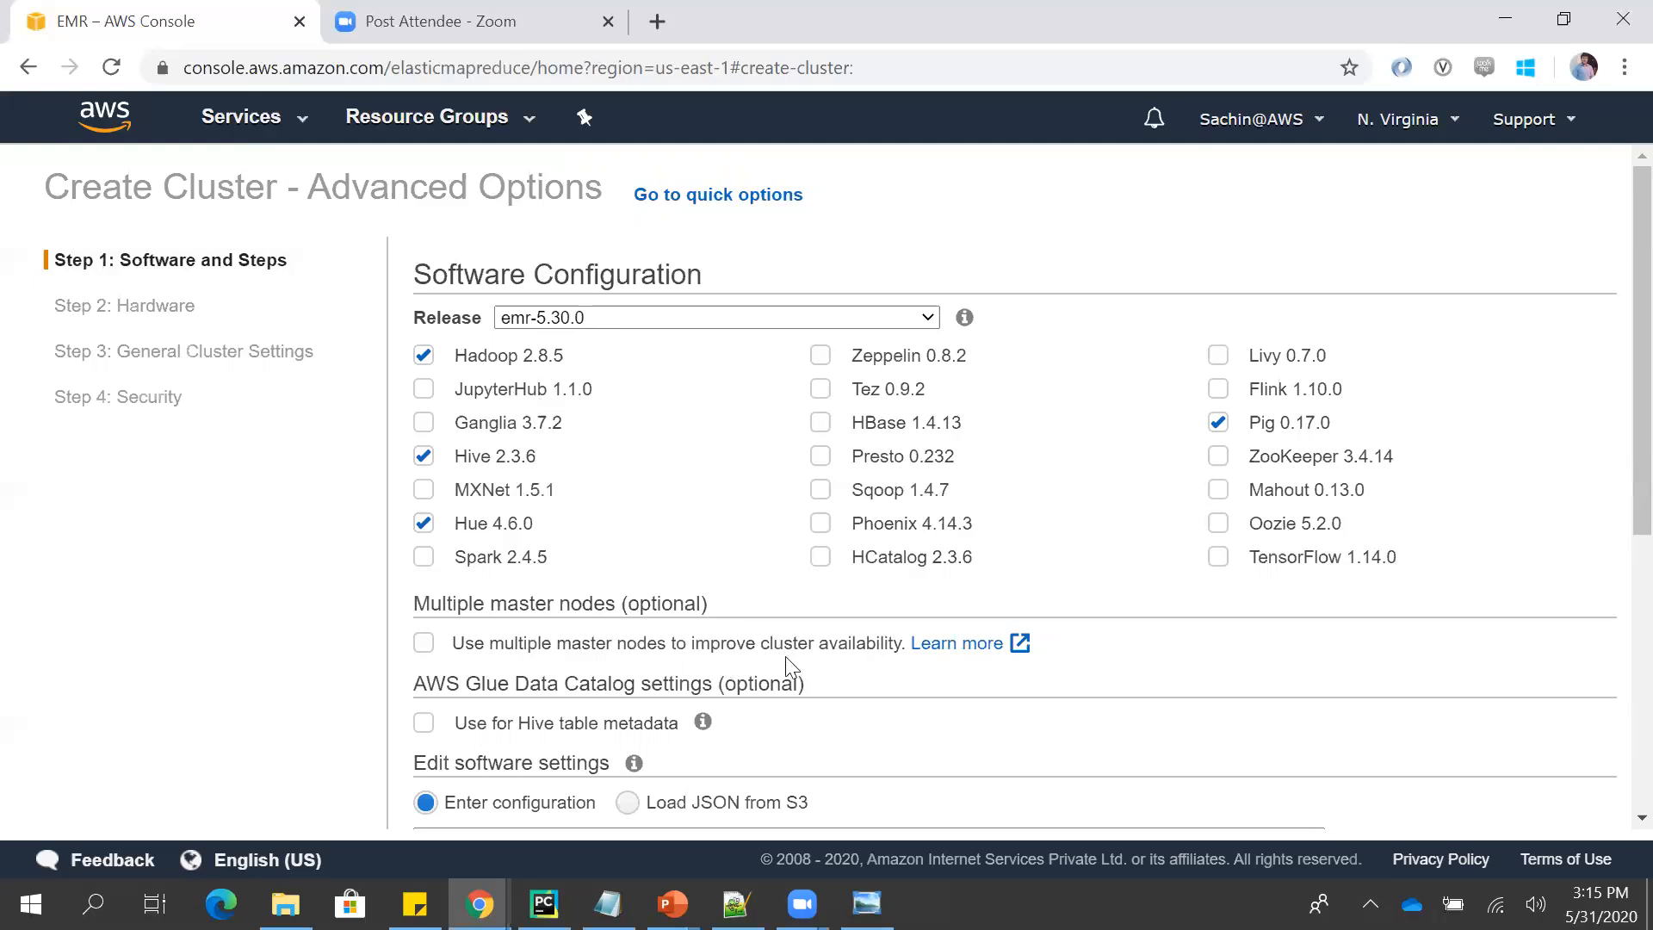
- Review the Software and Steps settings for emr-5.30.0 and proceed to the Hardware step with the default selections
scroll(1614, 482, down, 3)
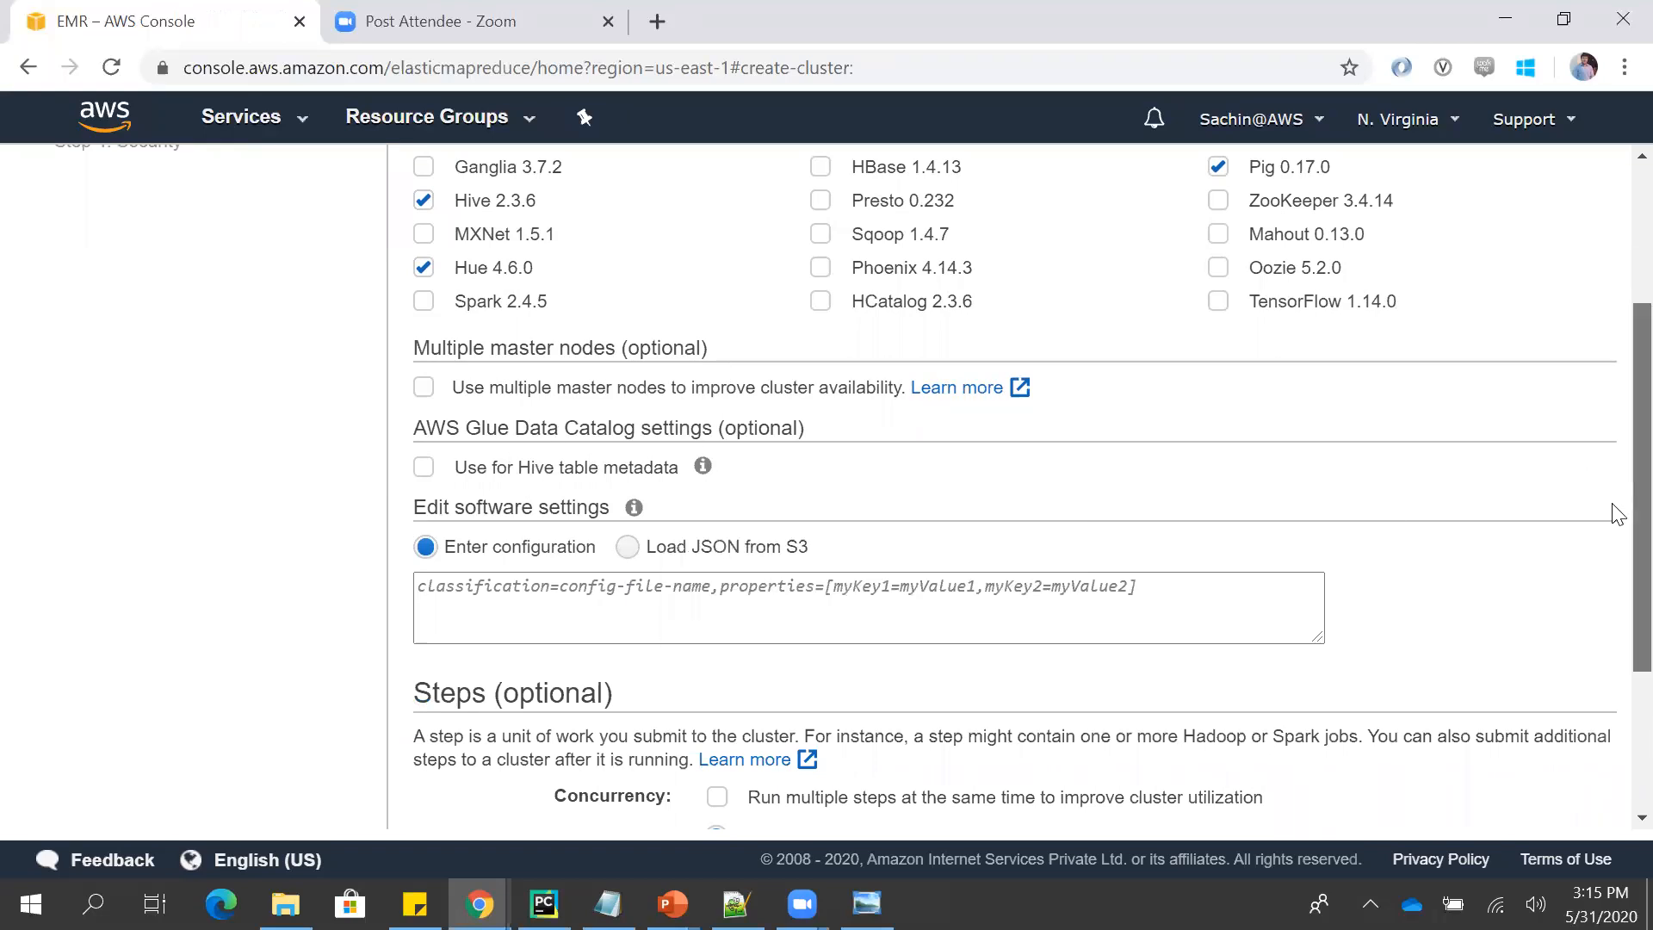
scroll(1613, 603, down, 3)
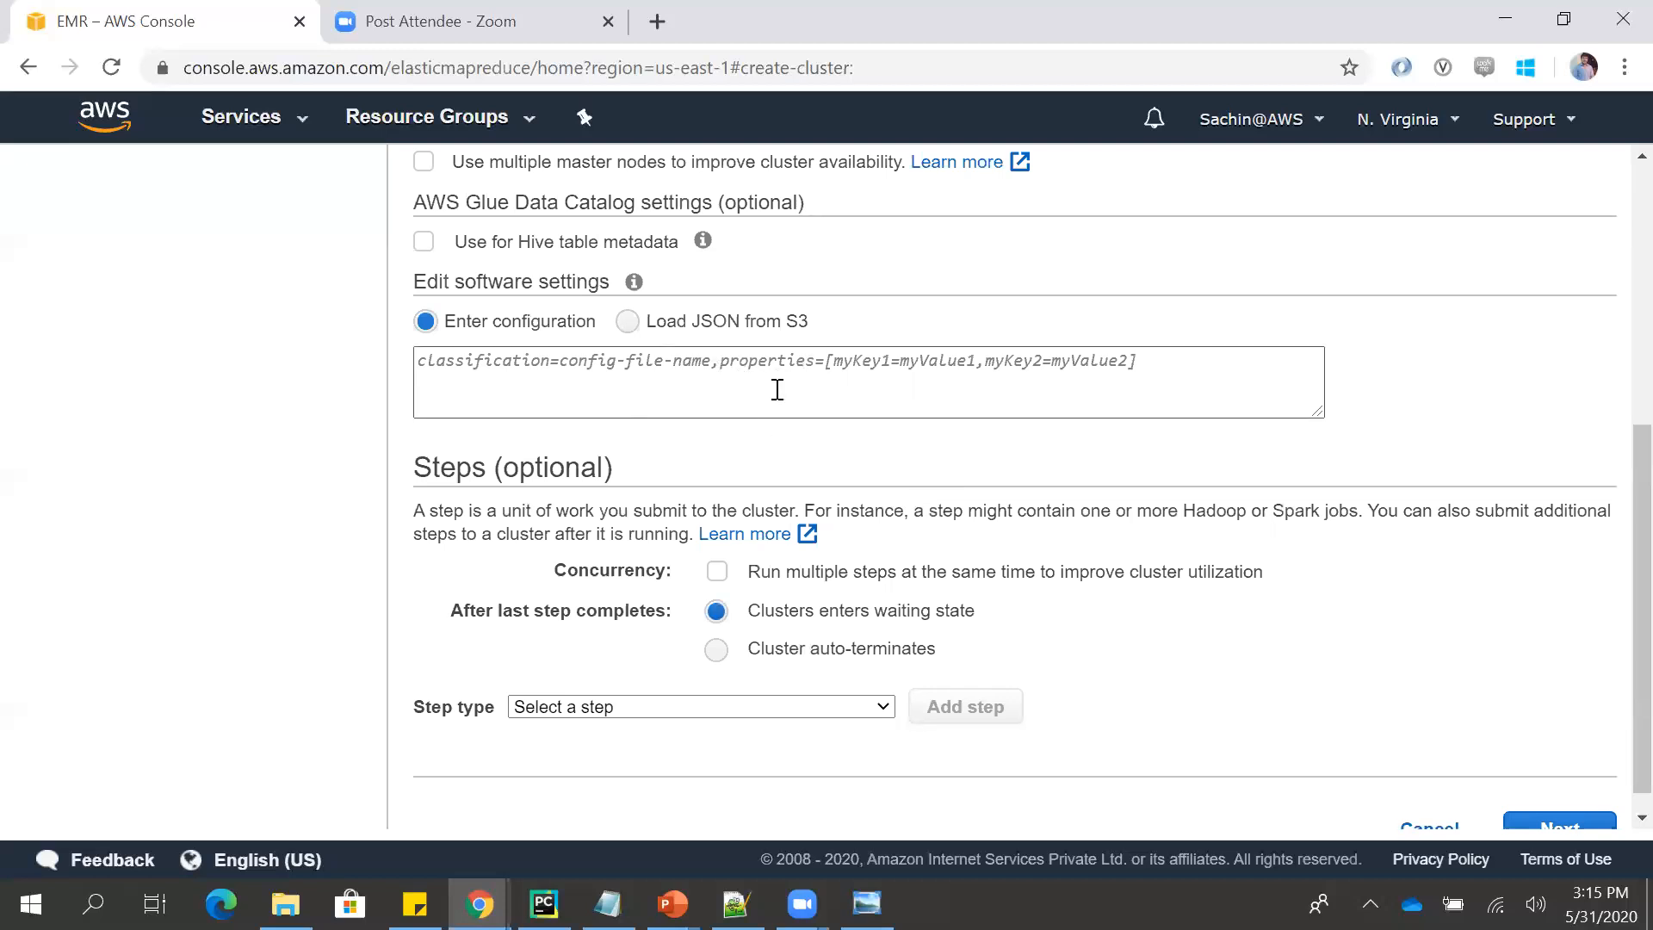
scroll(1612, 659, up, 1)
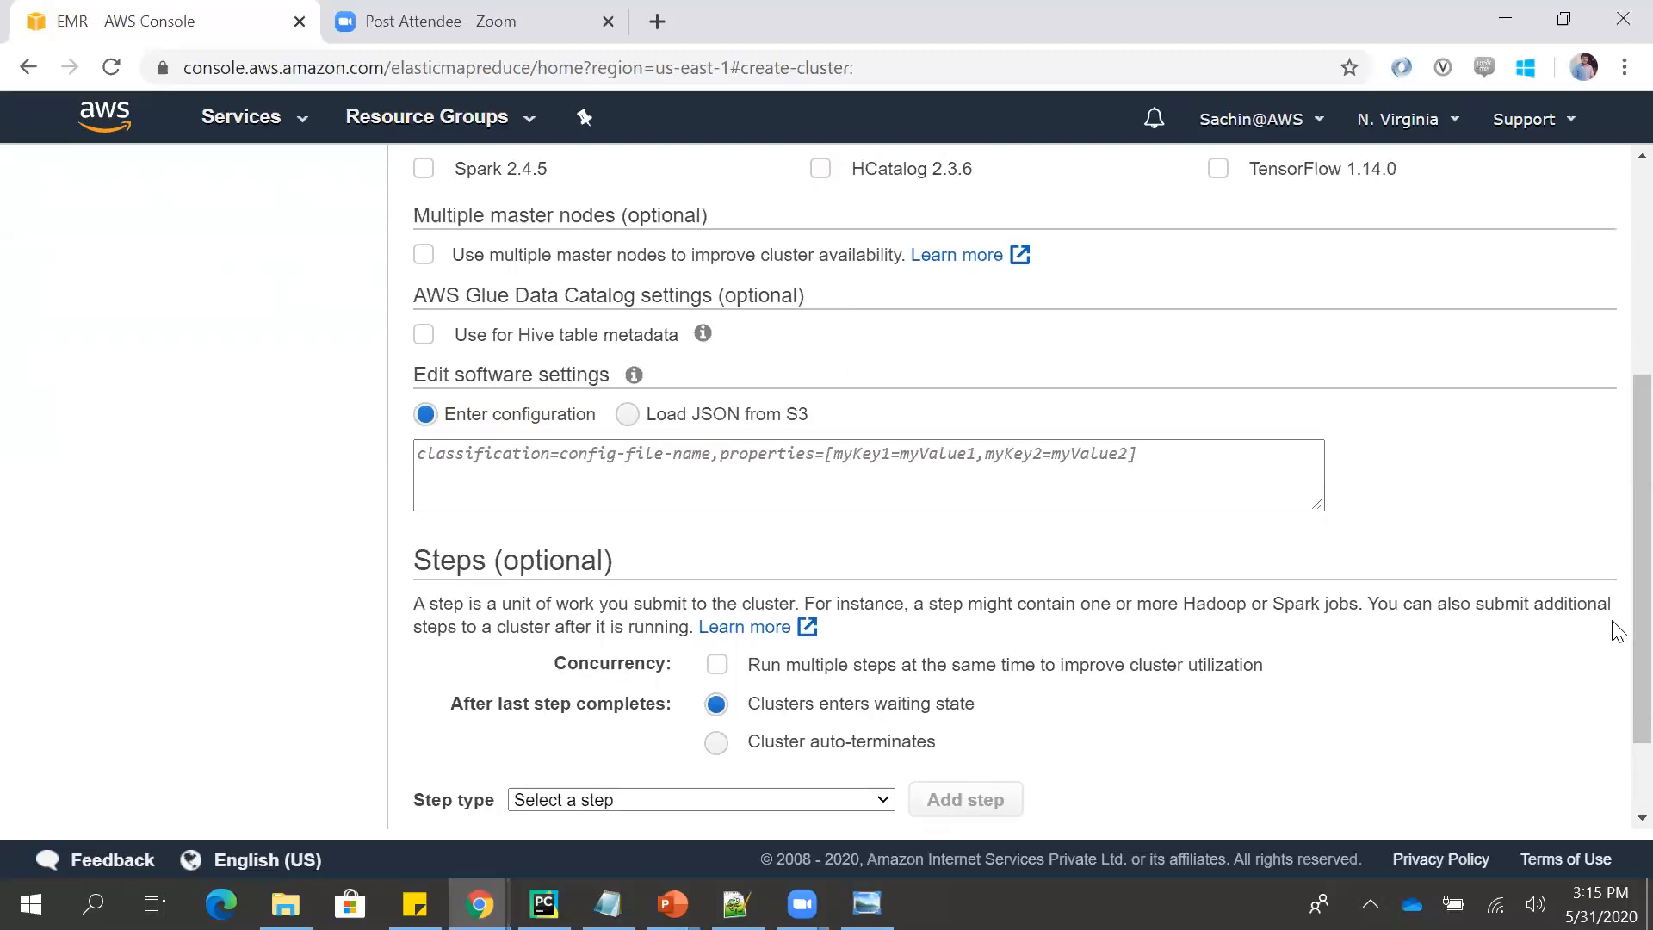
scroll(1614, 603, up, 4)
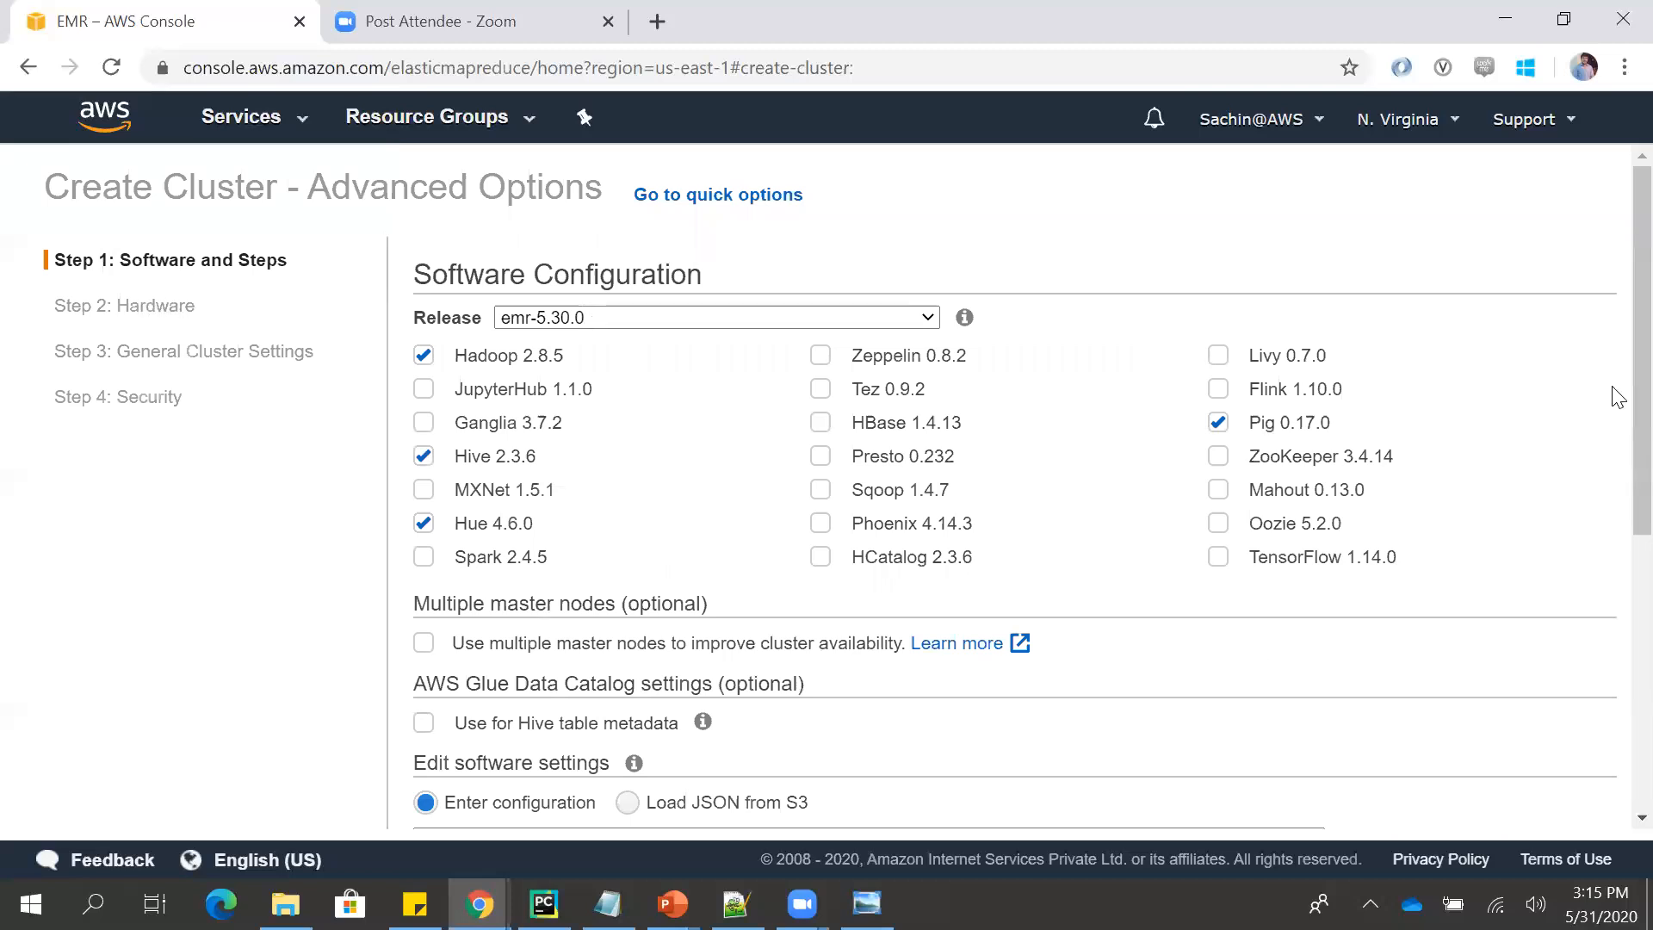
scroll(1618, 396, down, 6)
click(1531, 799)
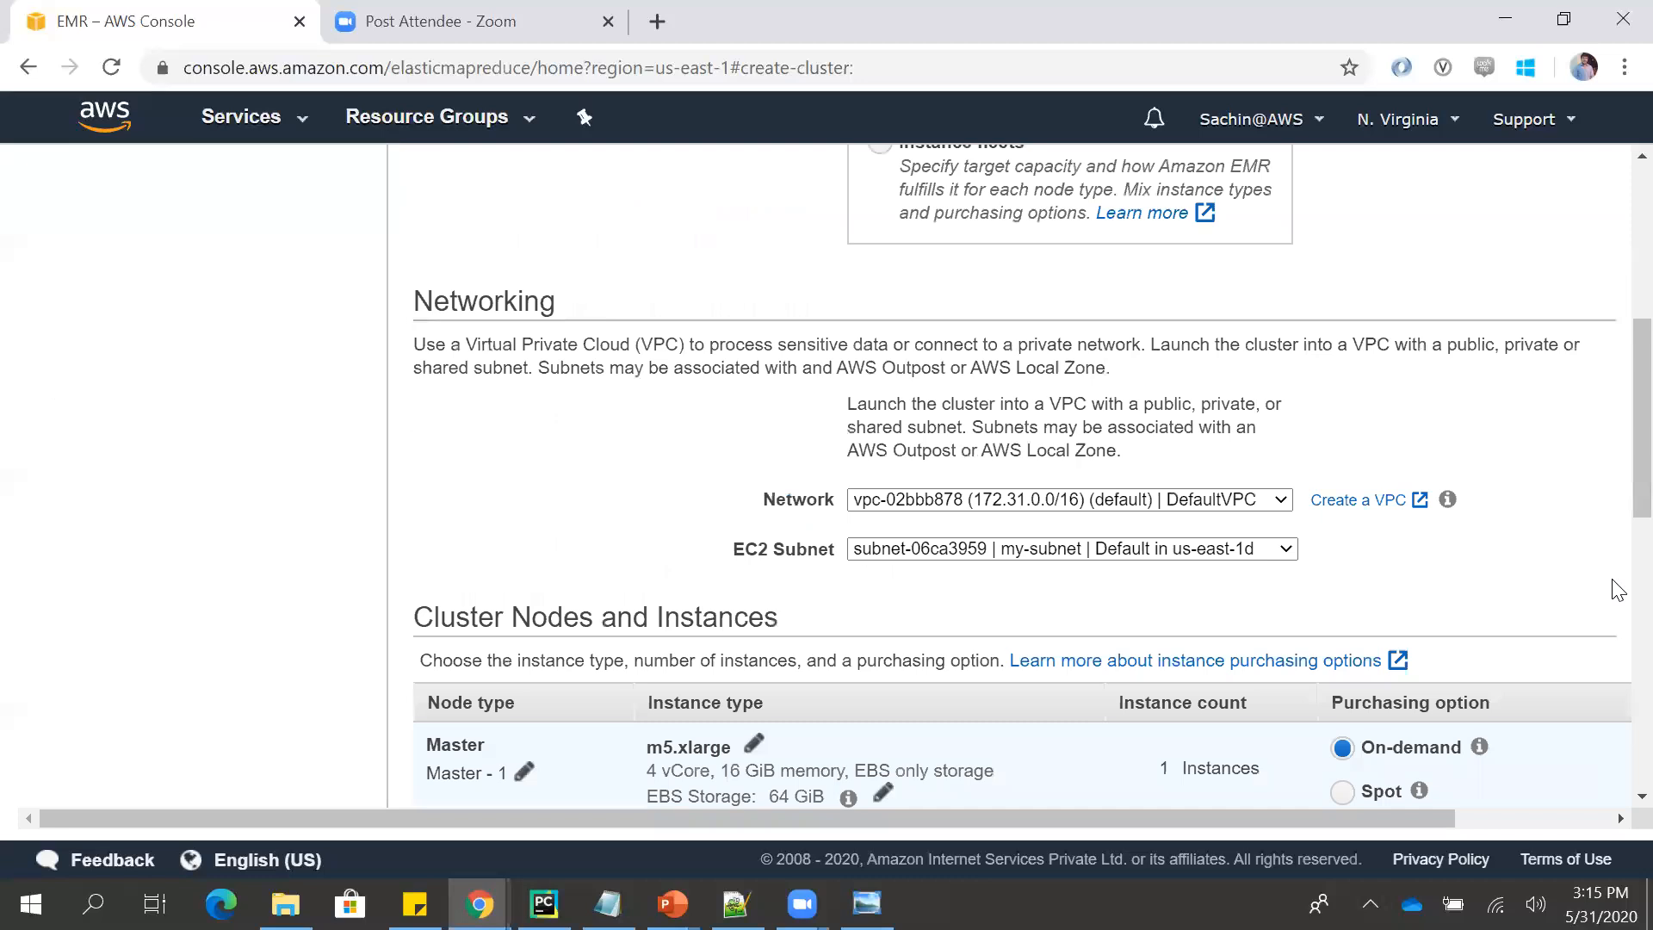
- Review the networking, node instances, cluster scaling and EBS root volume settings, and proceed to General Cluster Settings with the defaults
scroll(1617, 540, down, 5)
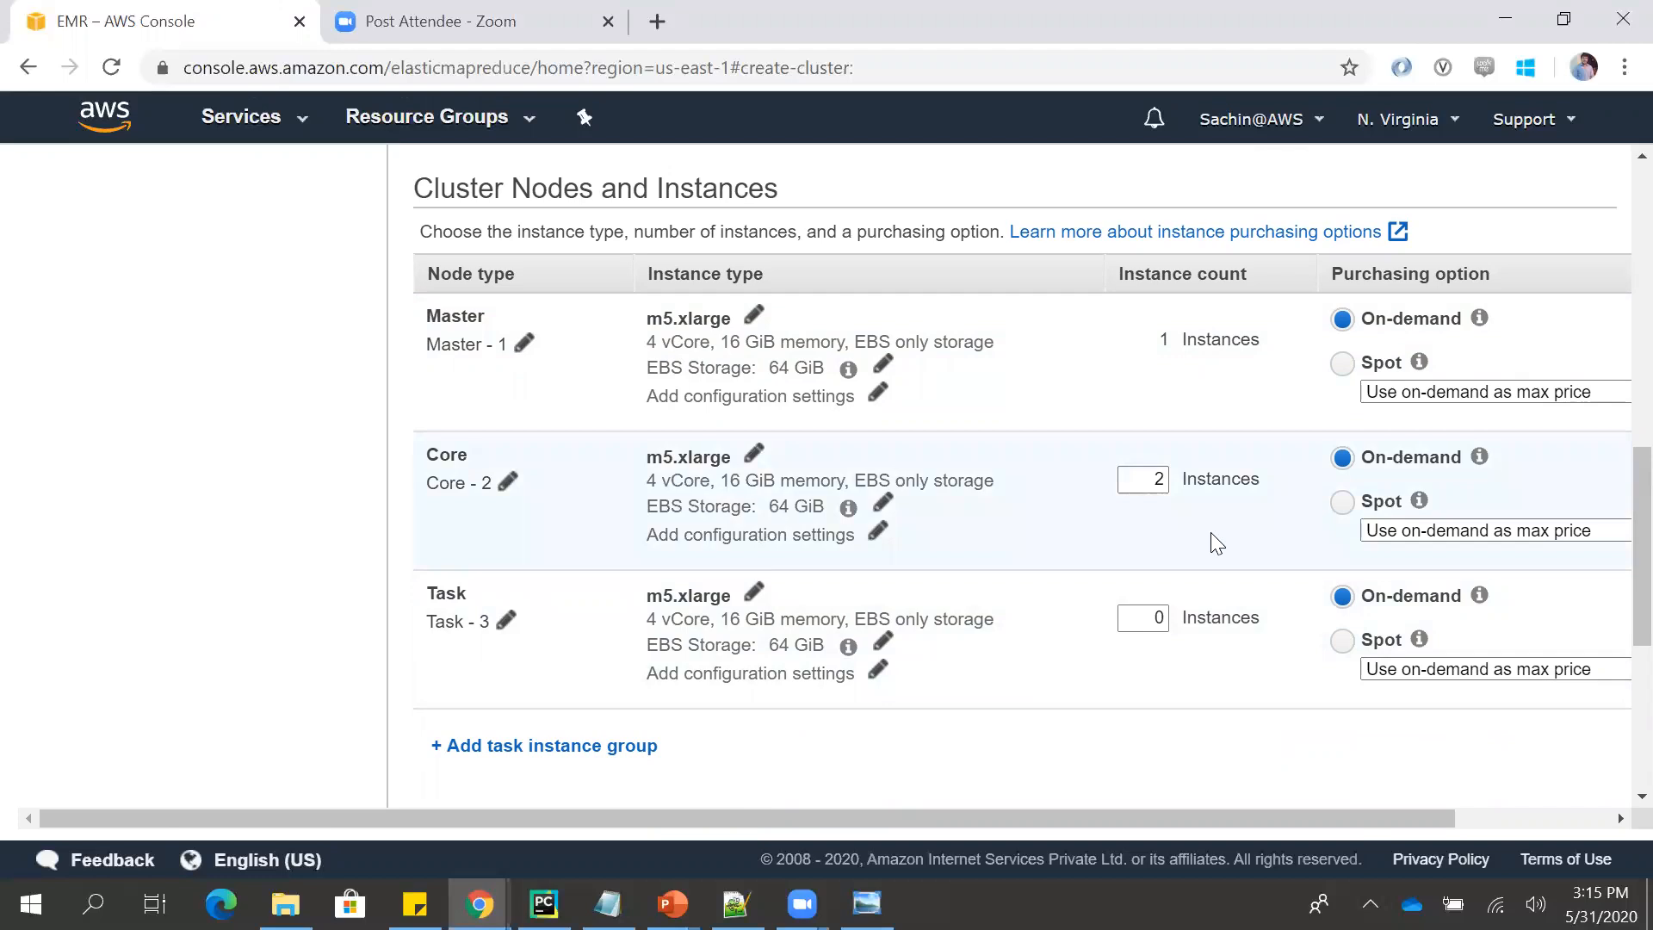
scroll(1616, 570, down, 5)
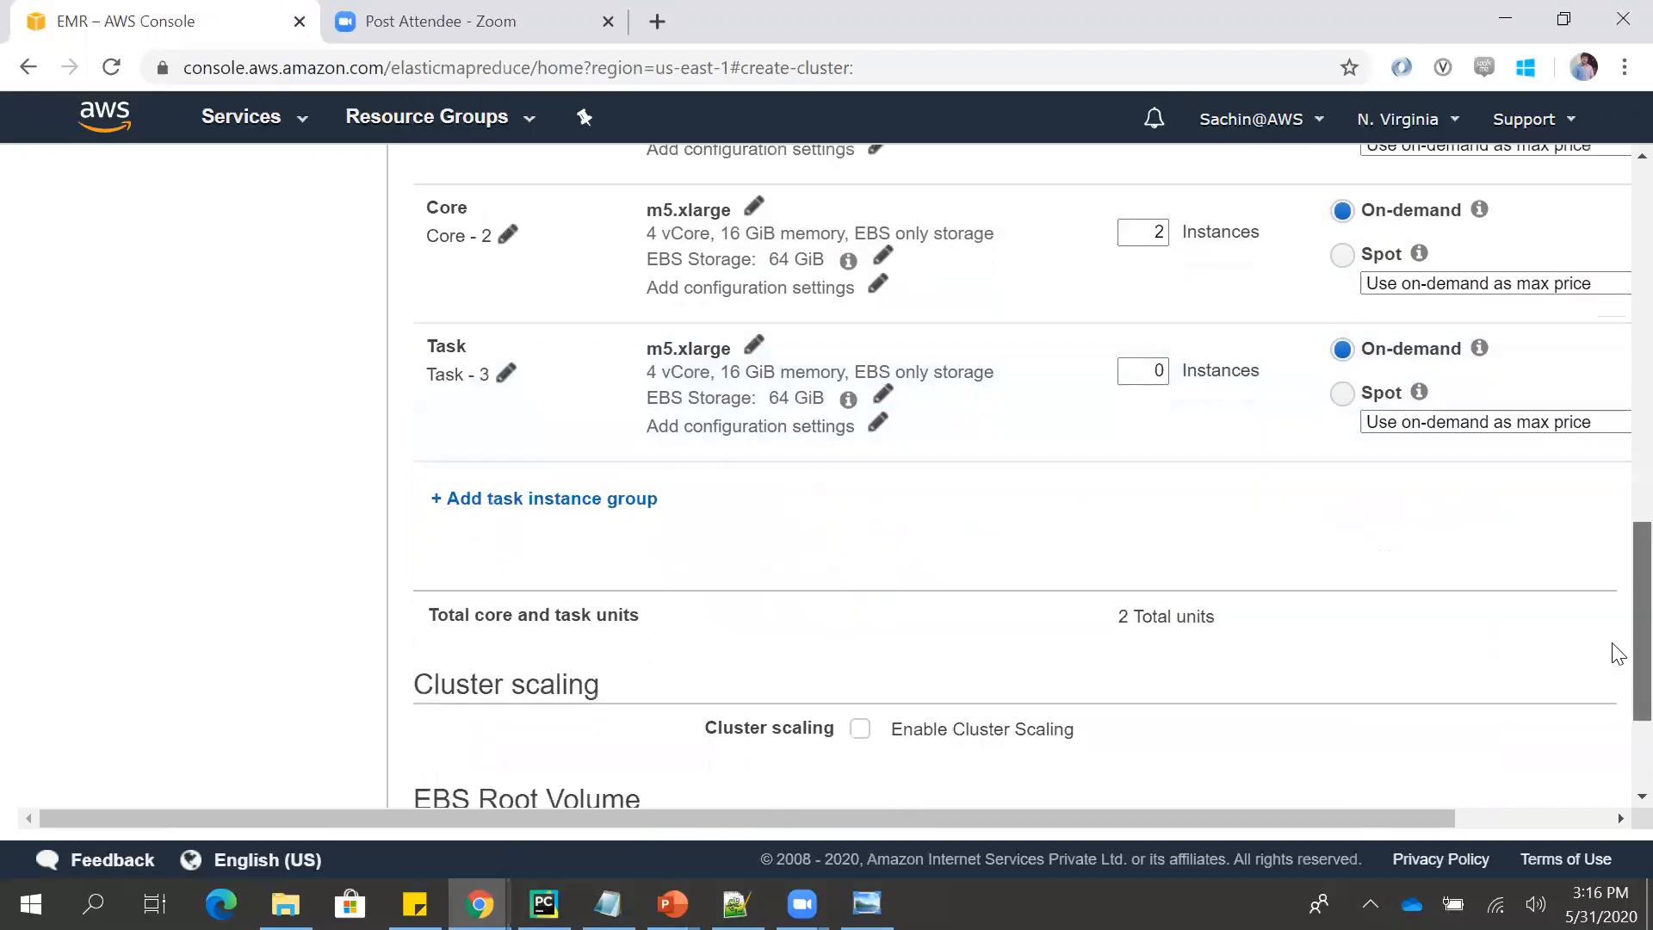
scroll(1617, 624, up, 9)
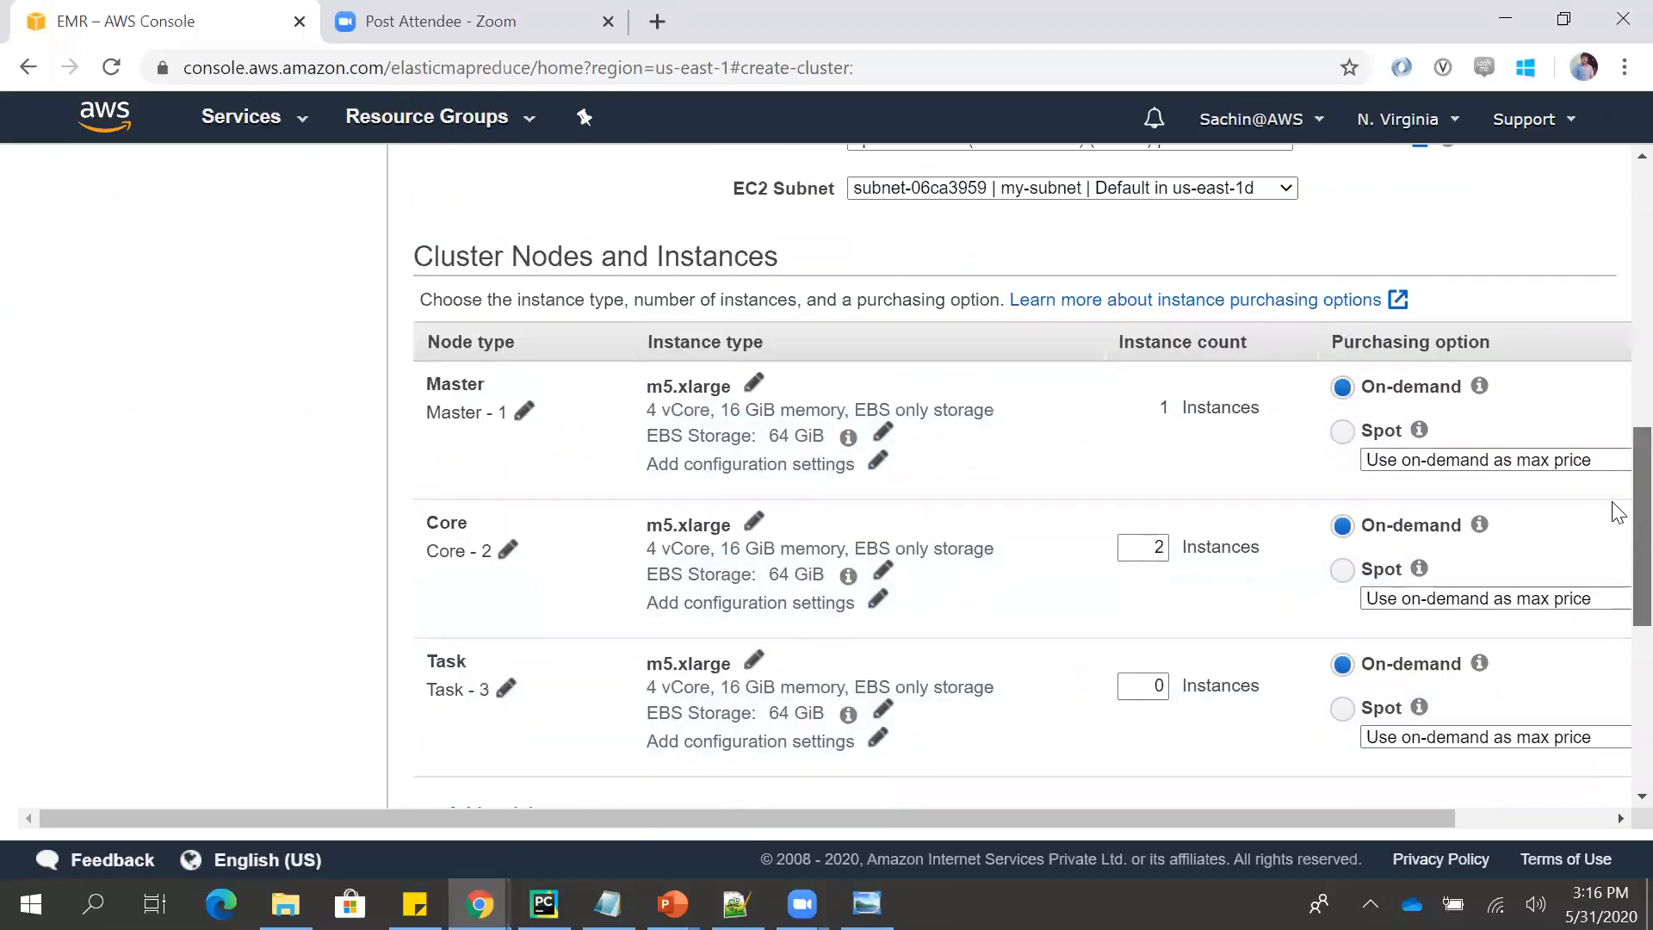
scroll(1619, 416, up, 4)
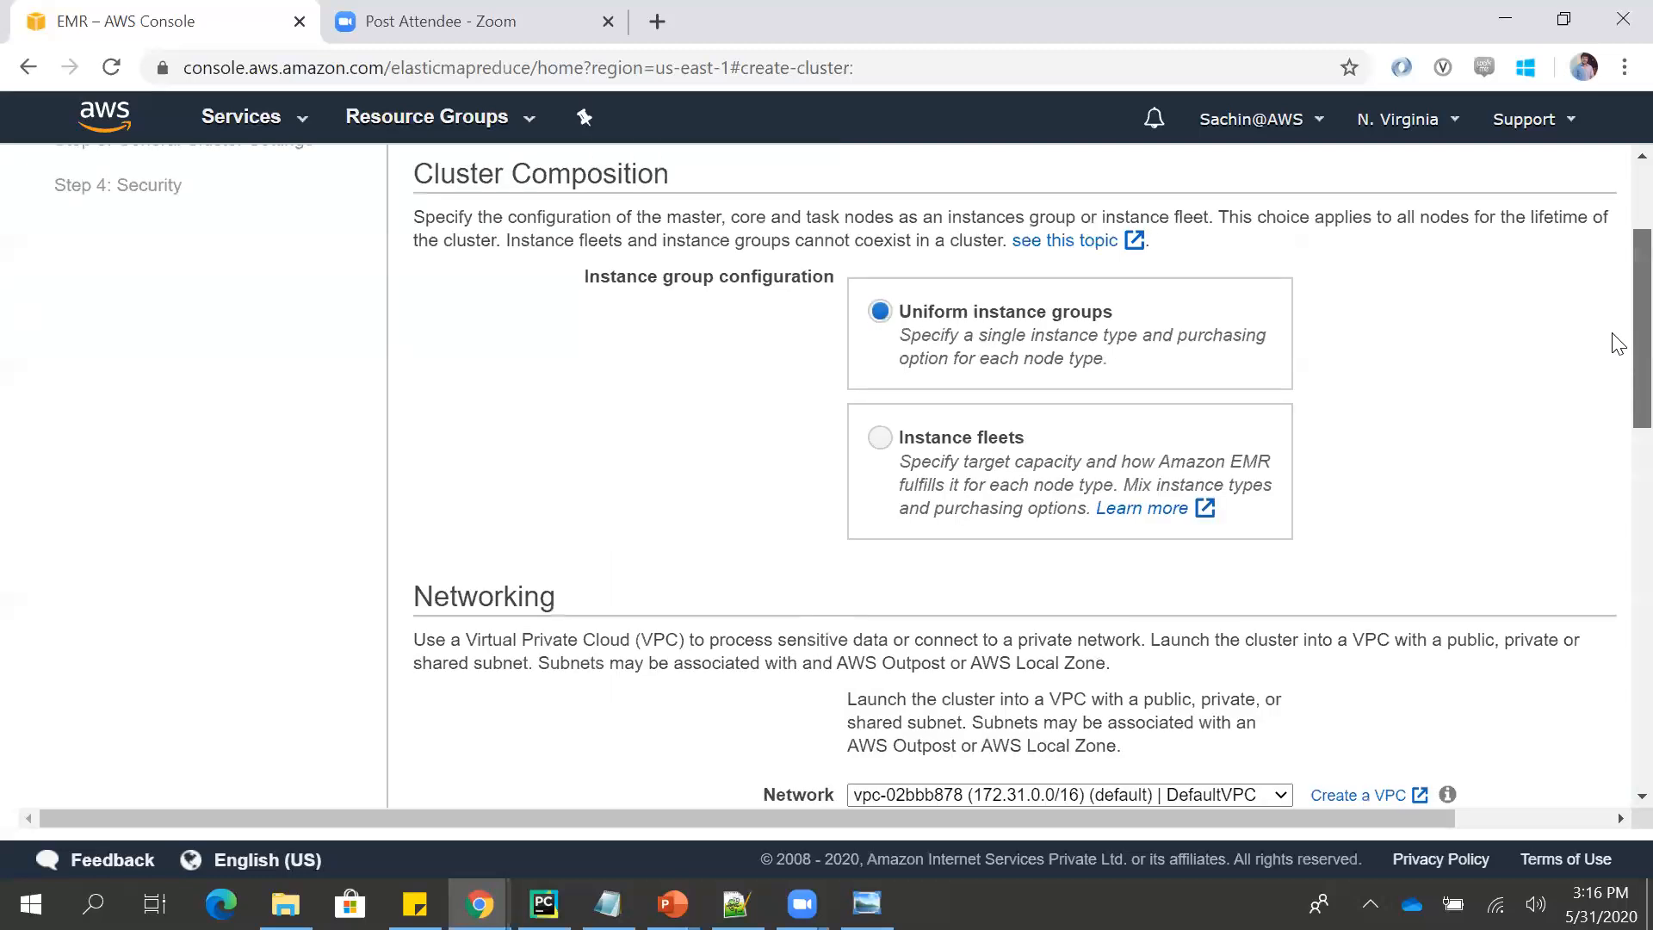
scroll(1618, 456, down, 12)
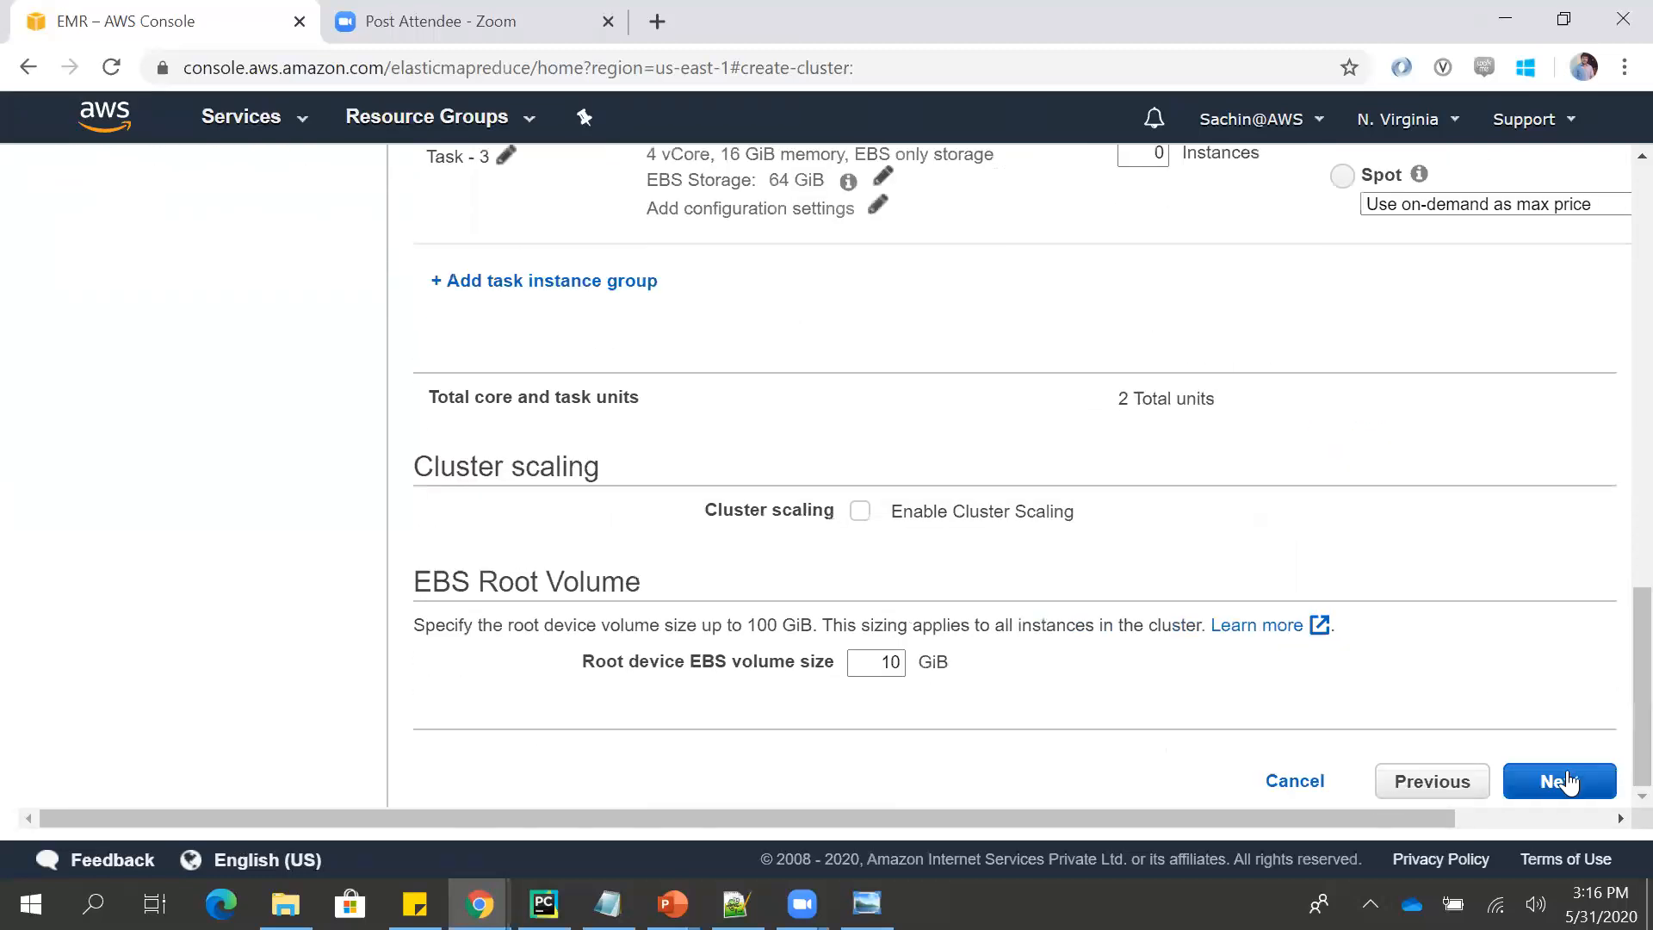
click(1566, 775)
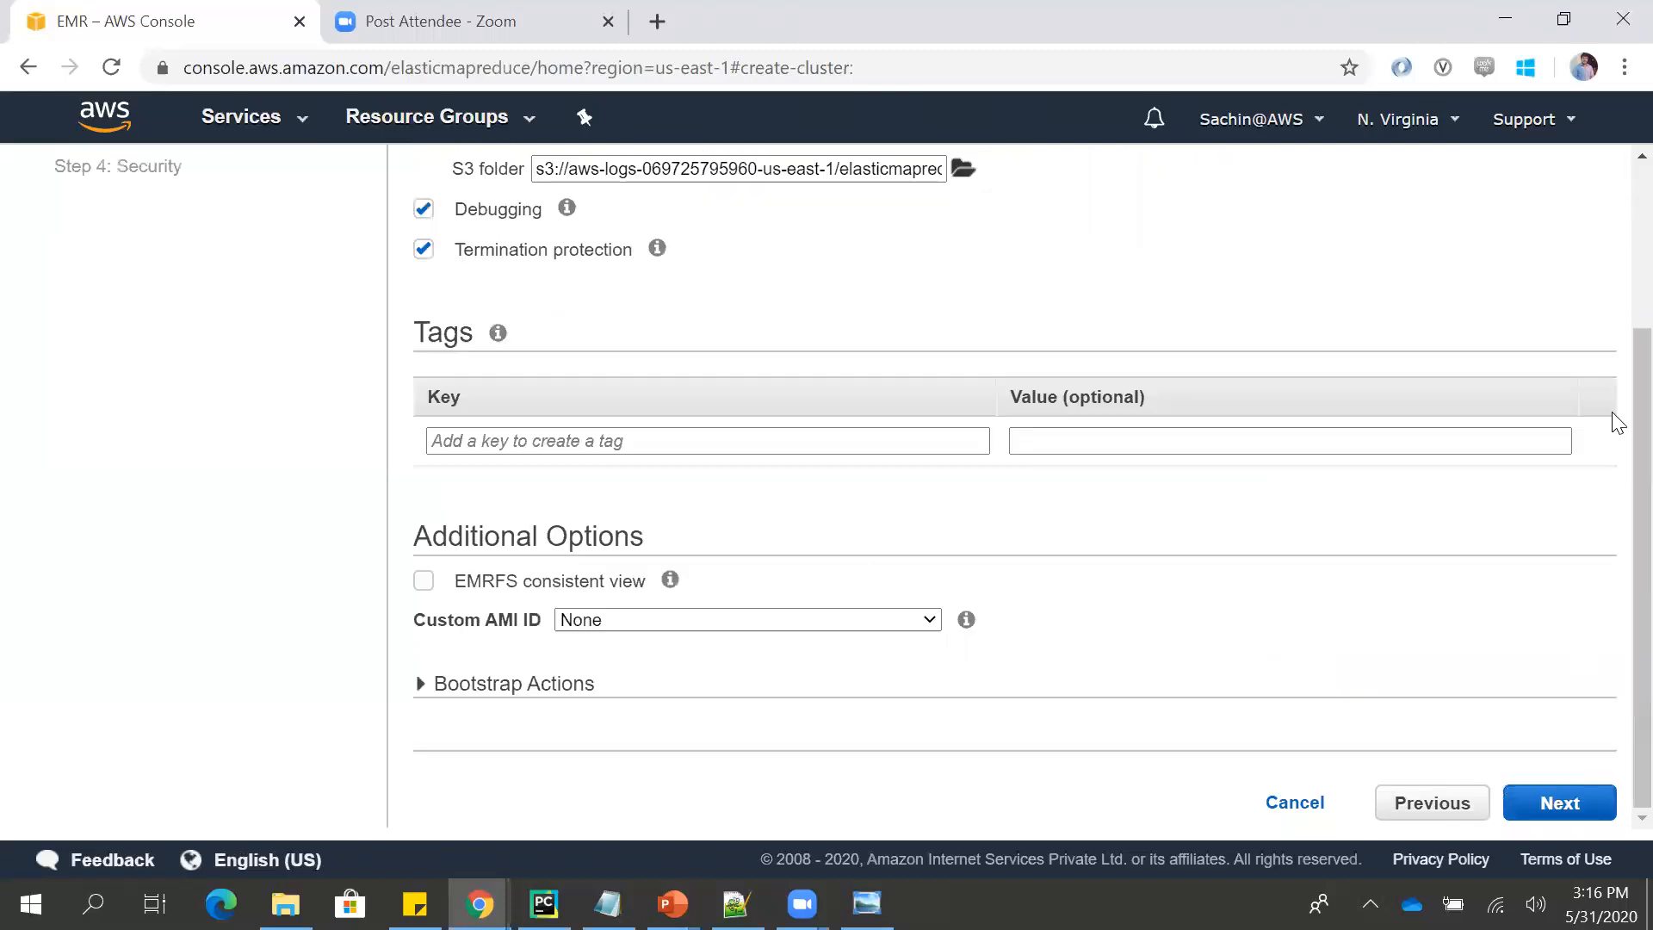
- Review the general options, tags and additional options of the cluster, and proceed to the Security step with the defaults
scroll(1612, 436, up, 3)
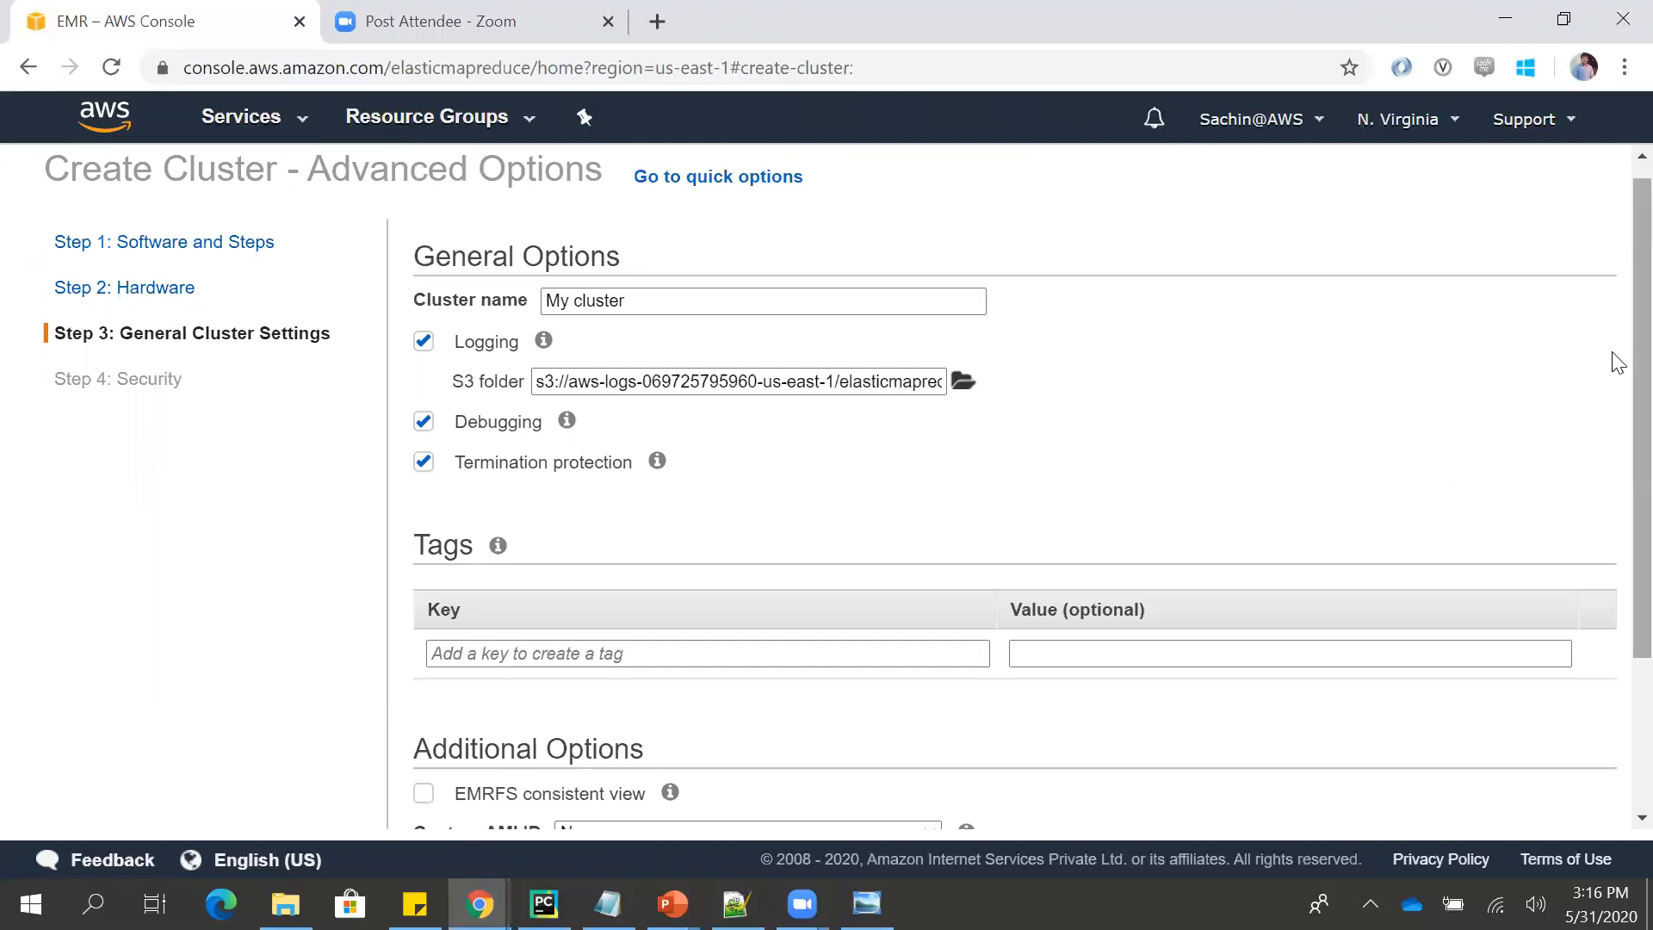
scroll(1615, 362, down, 2)
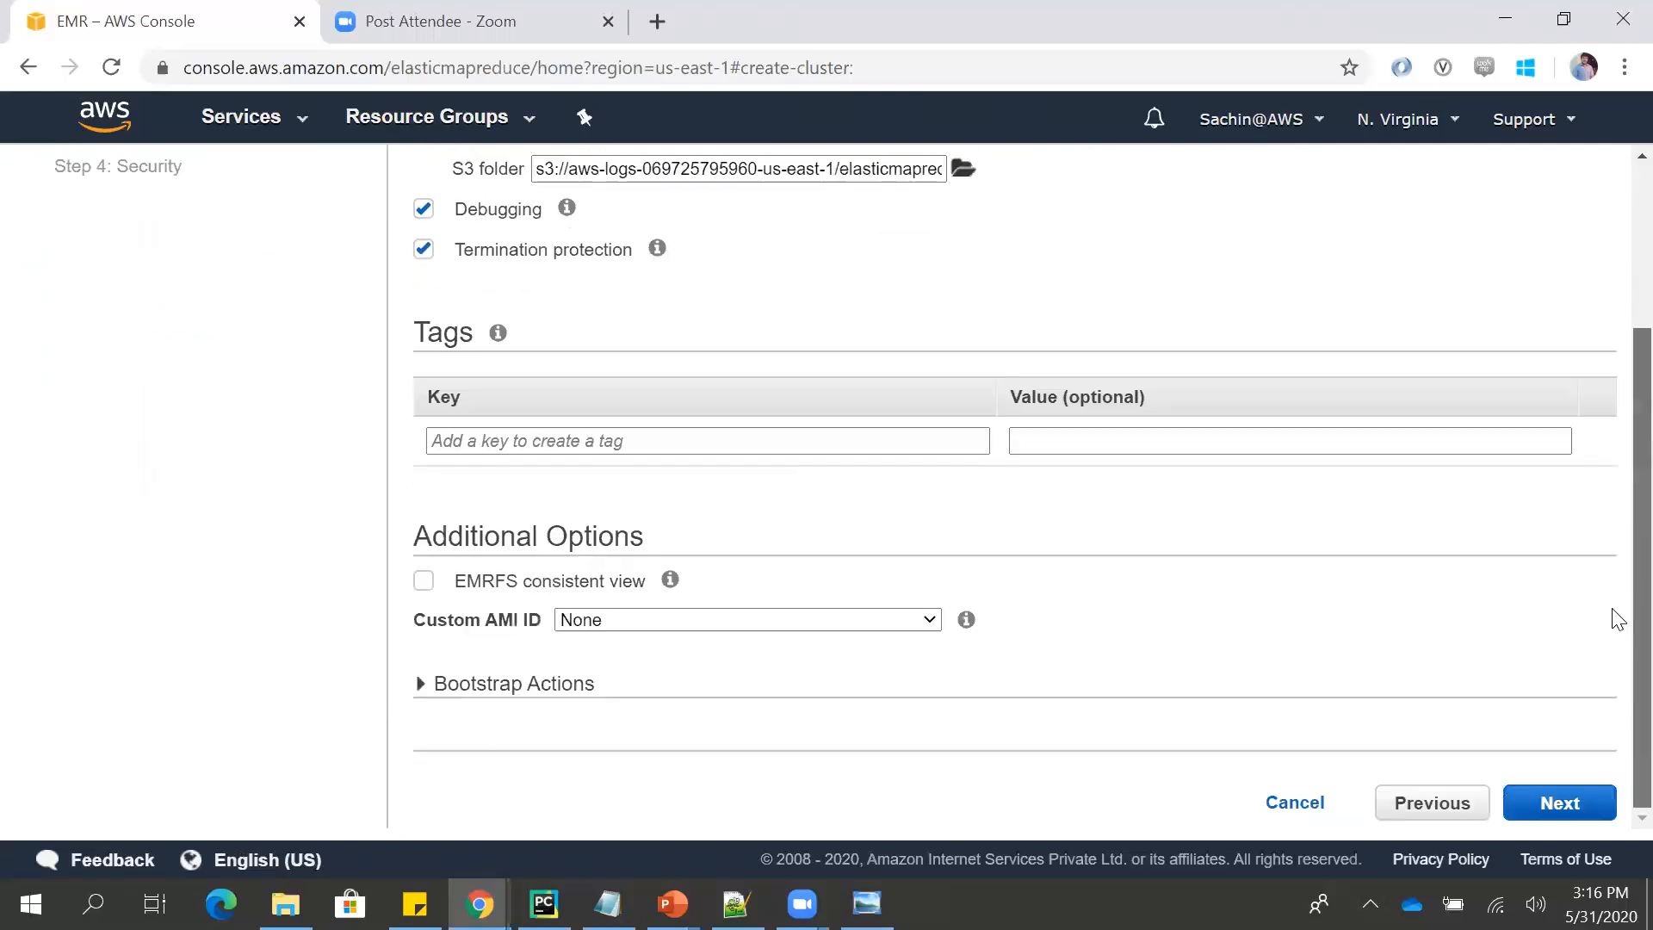
click(1532, 805)
- Review the EC2 key pair, permissions and security group options, and cancel the cluster creation
scroll(1616, 551, up, 2)
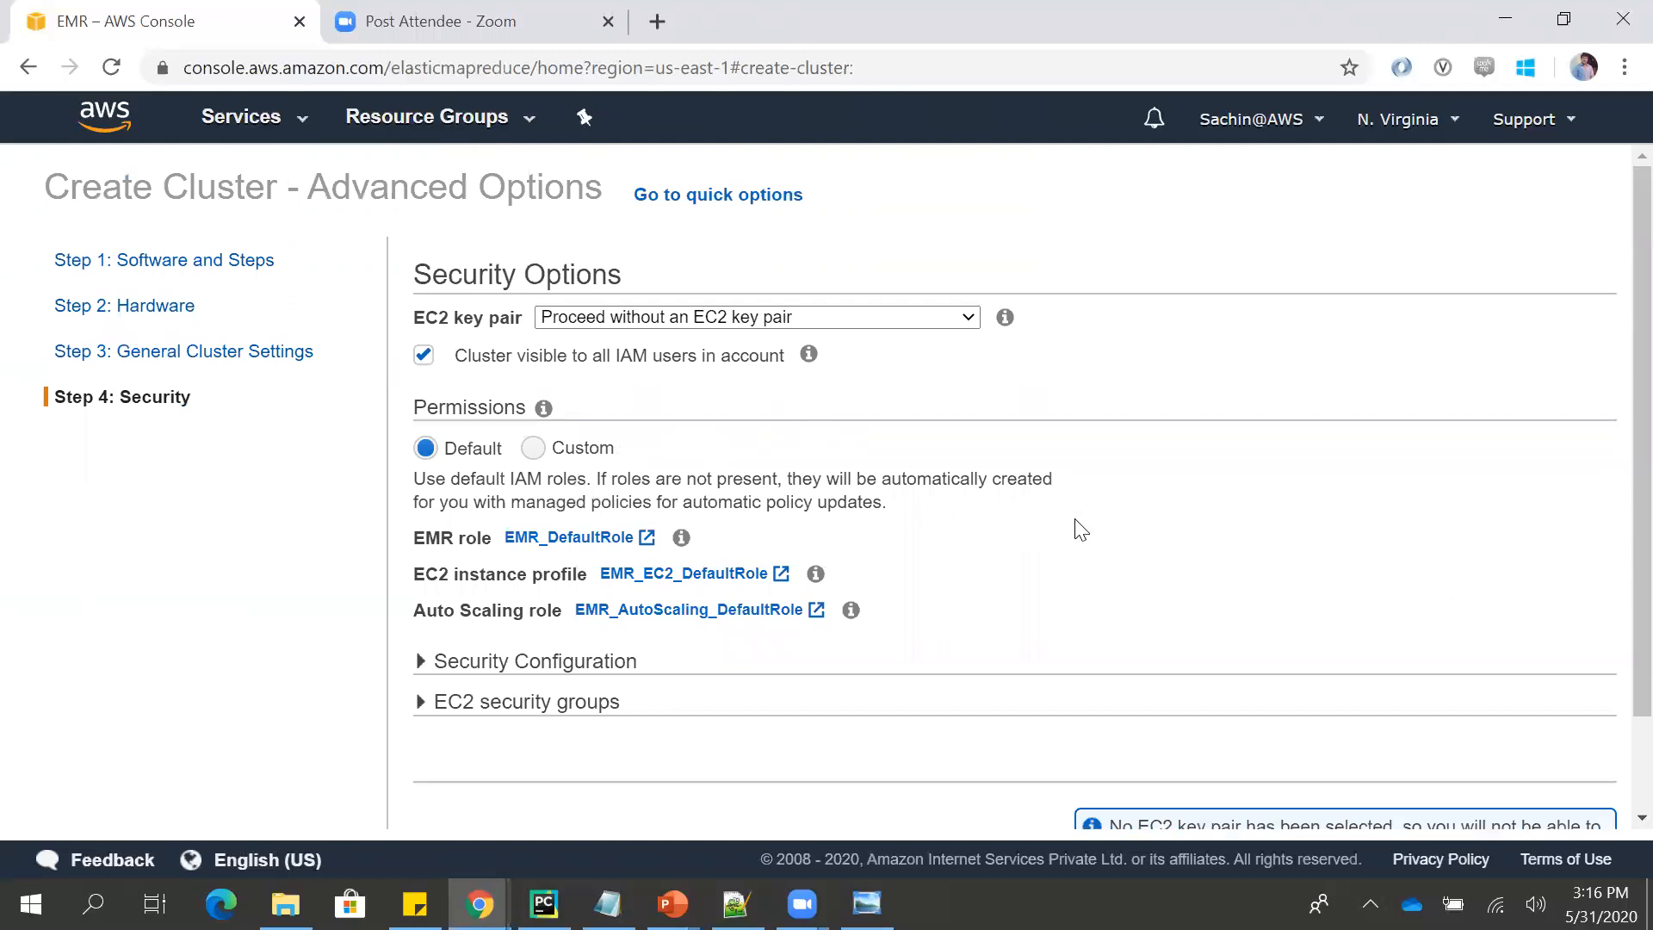
scroll(1549, 568, down, 2)
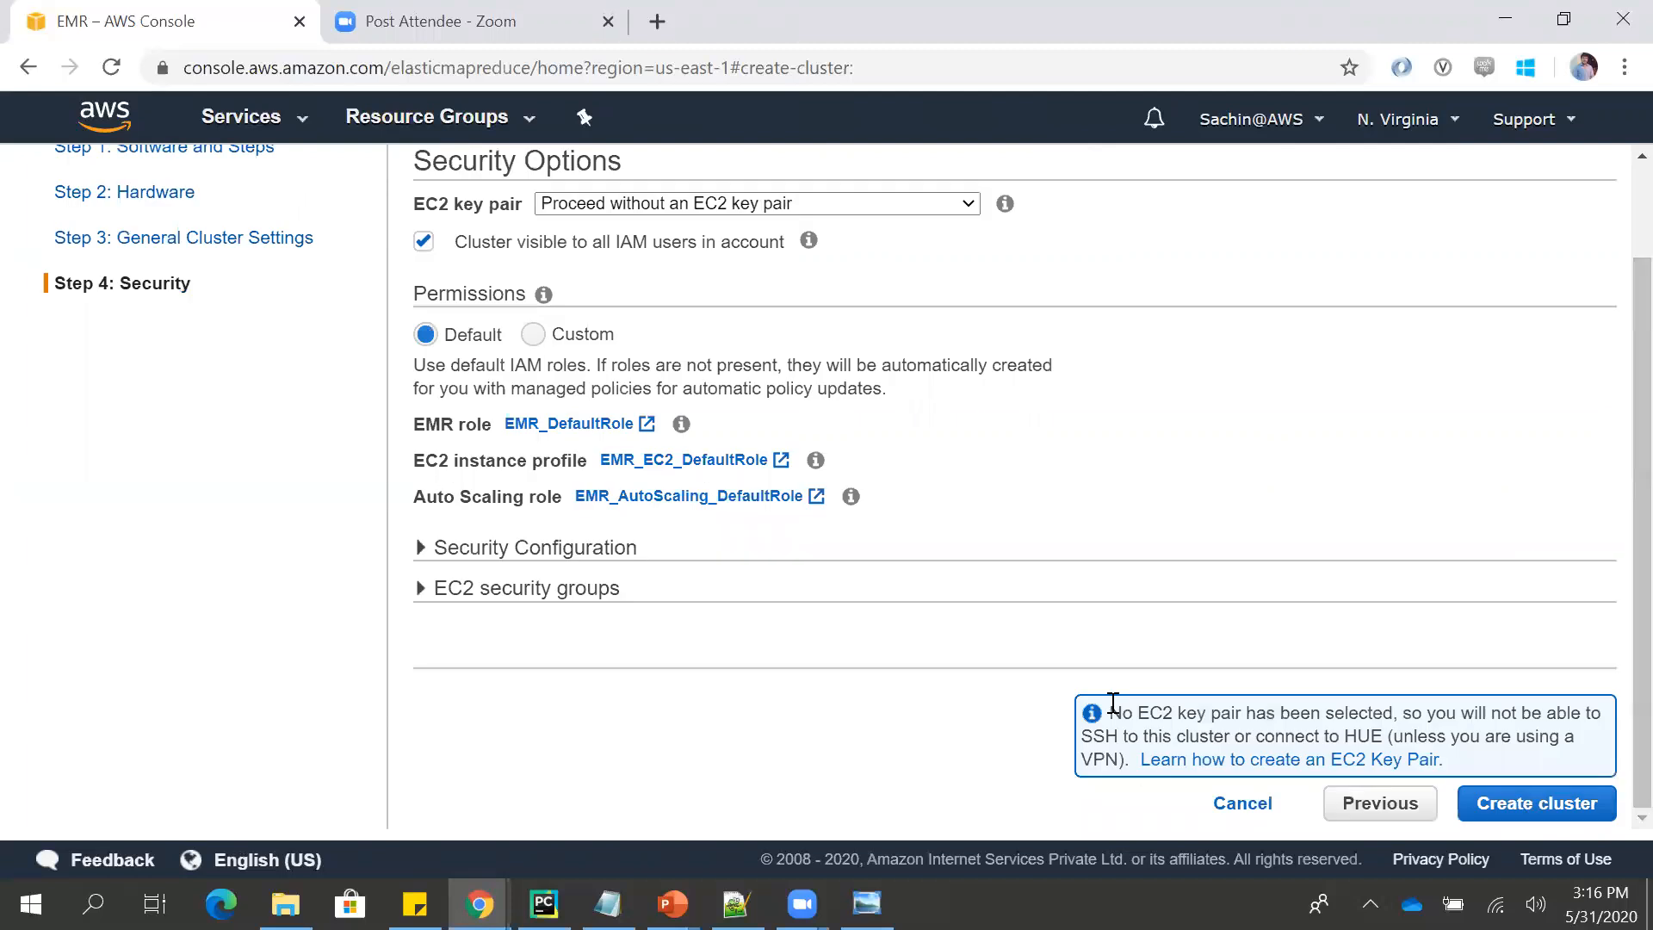
click(1222, 806)
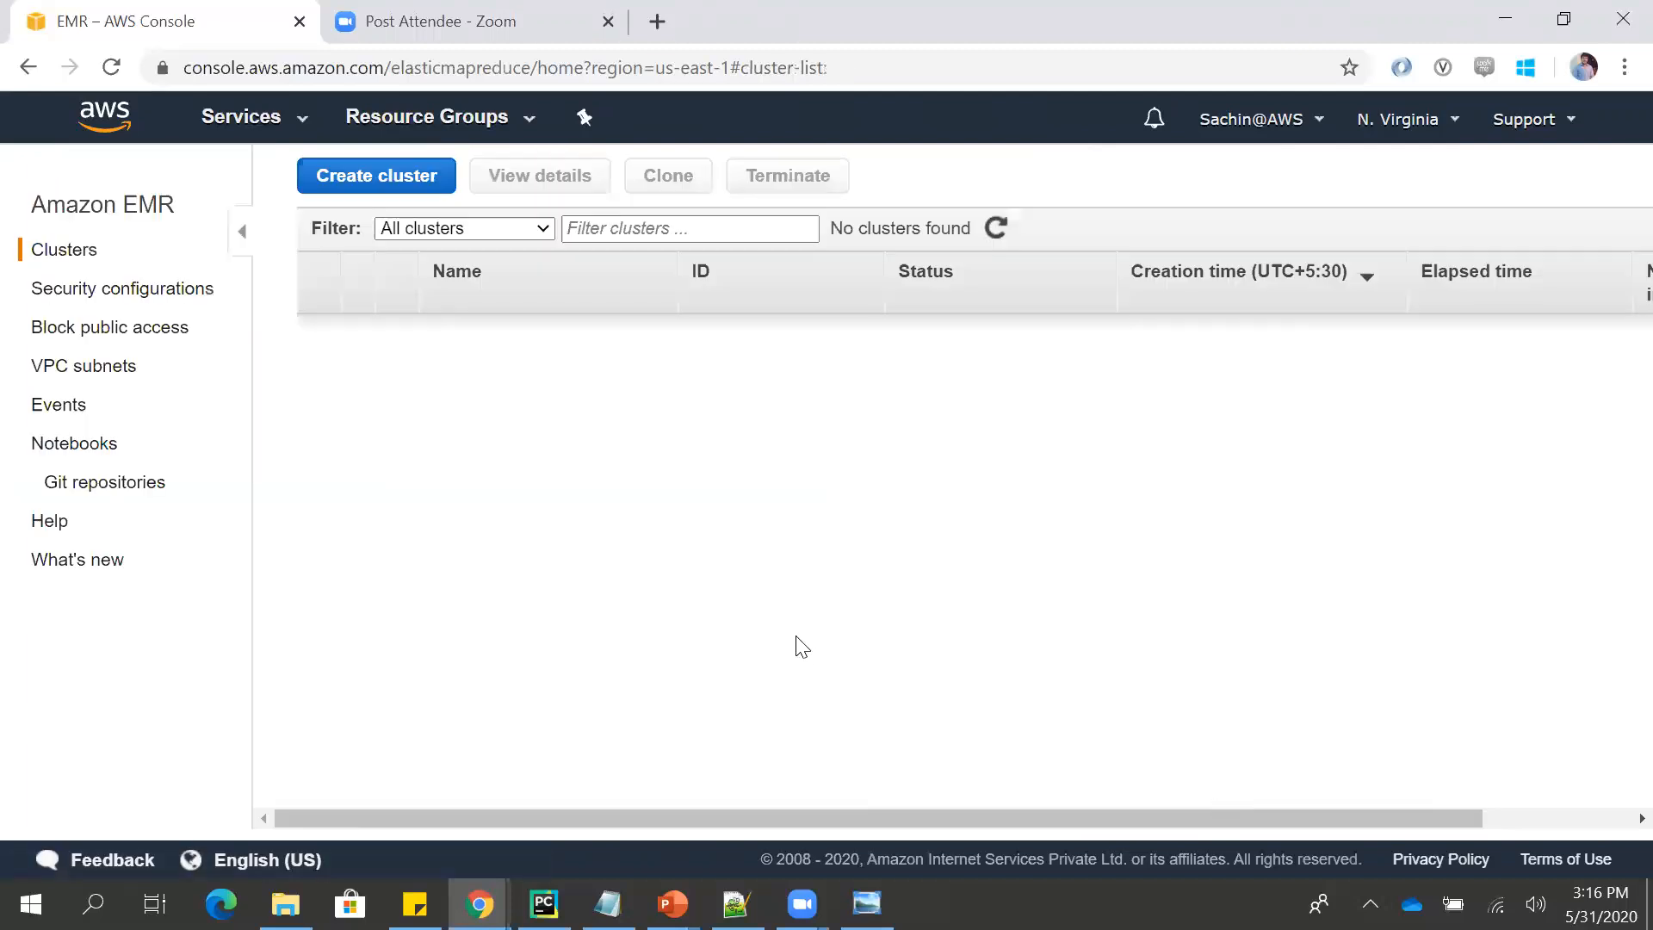
- Switch to the PowerPoint slide show and advance from the AWS EMR slide to the "How it works?" slide
key(alt+Tab)
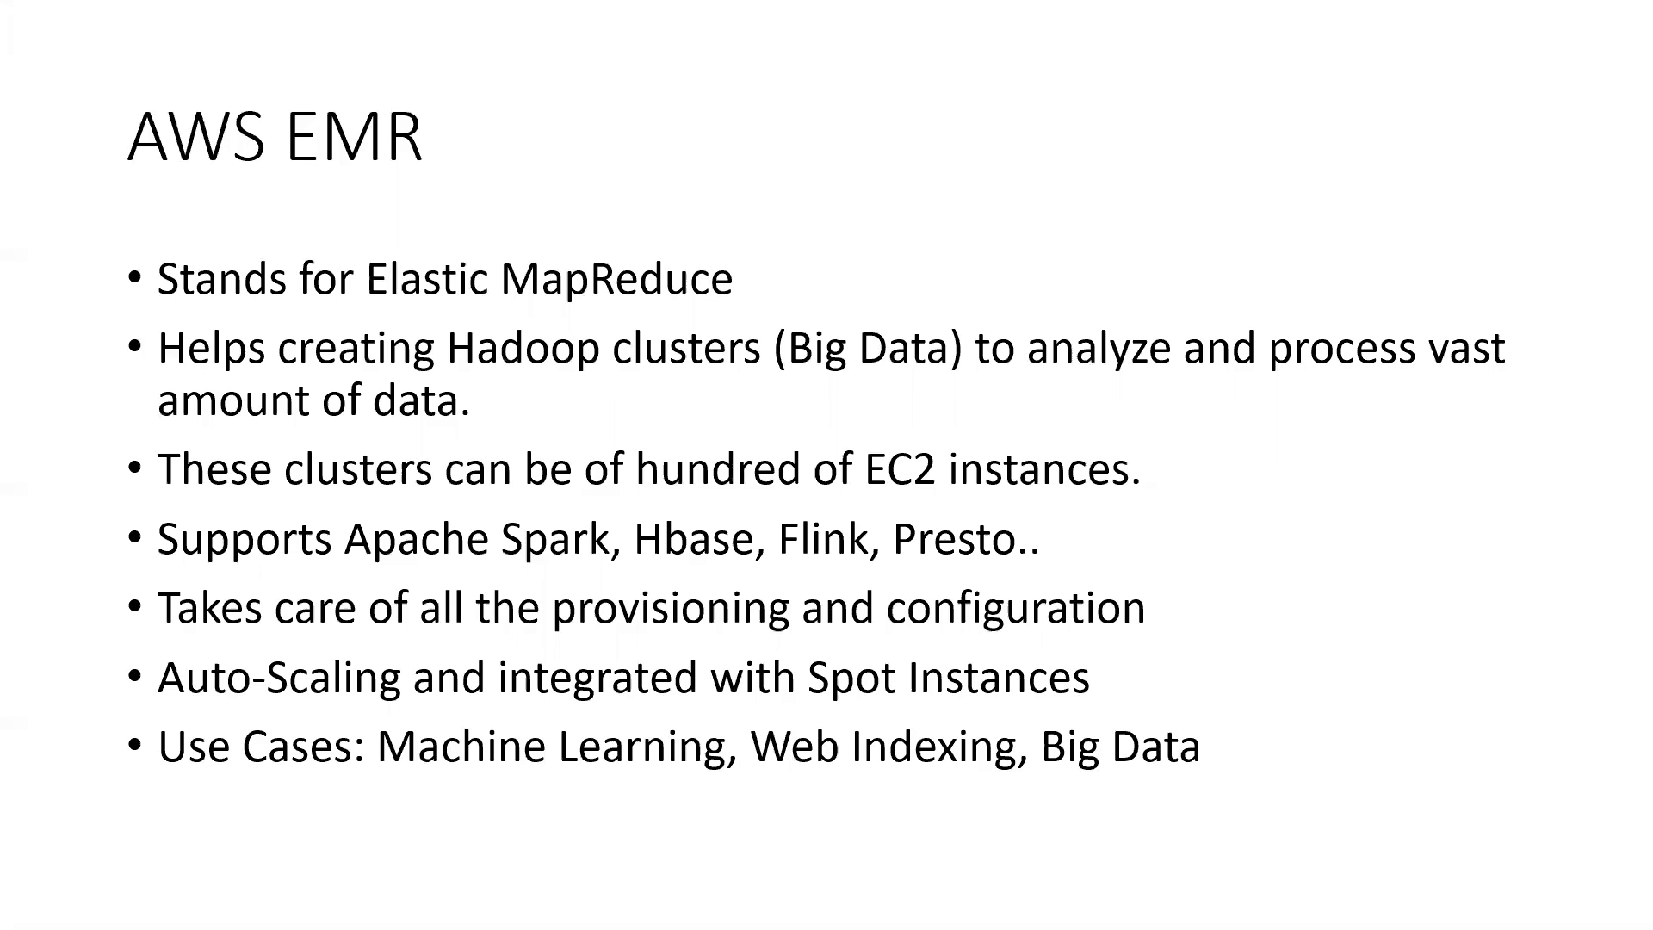
key(Right)
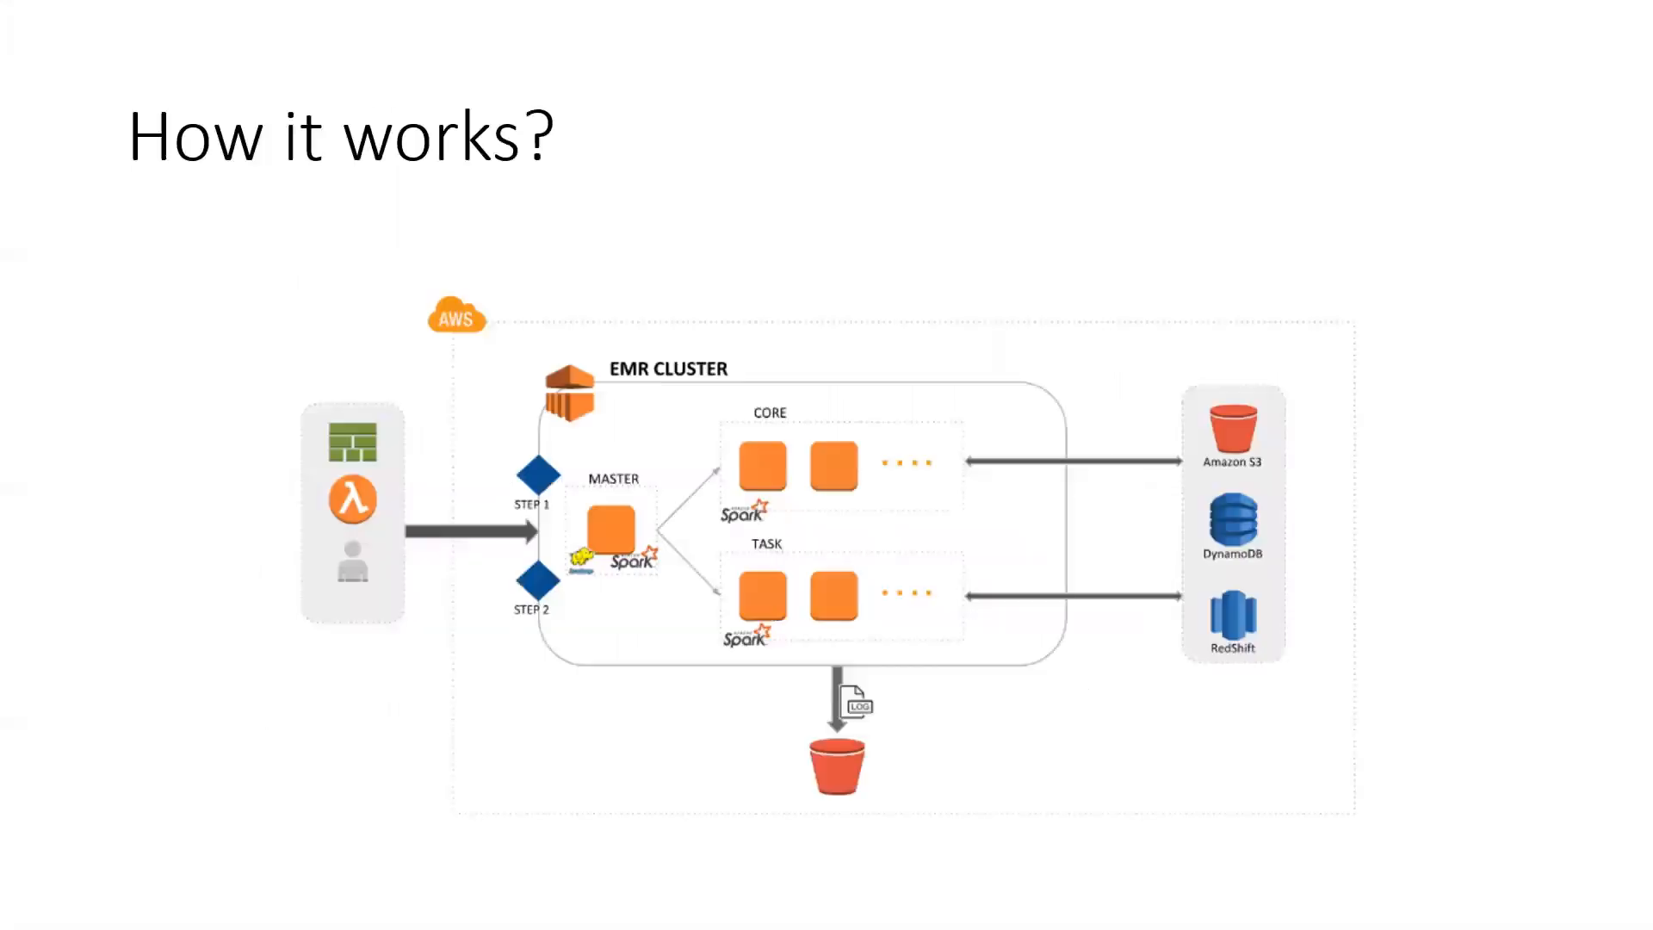
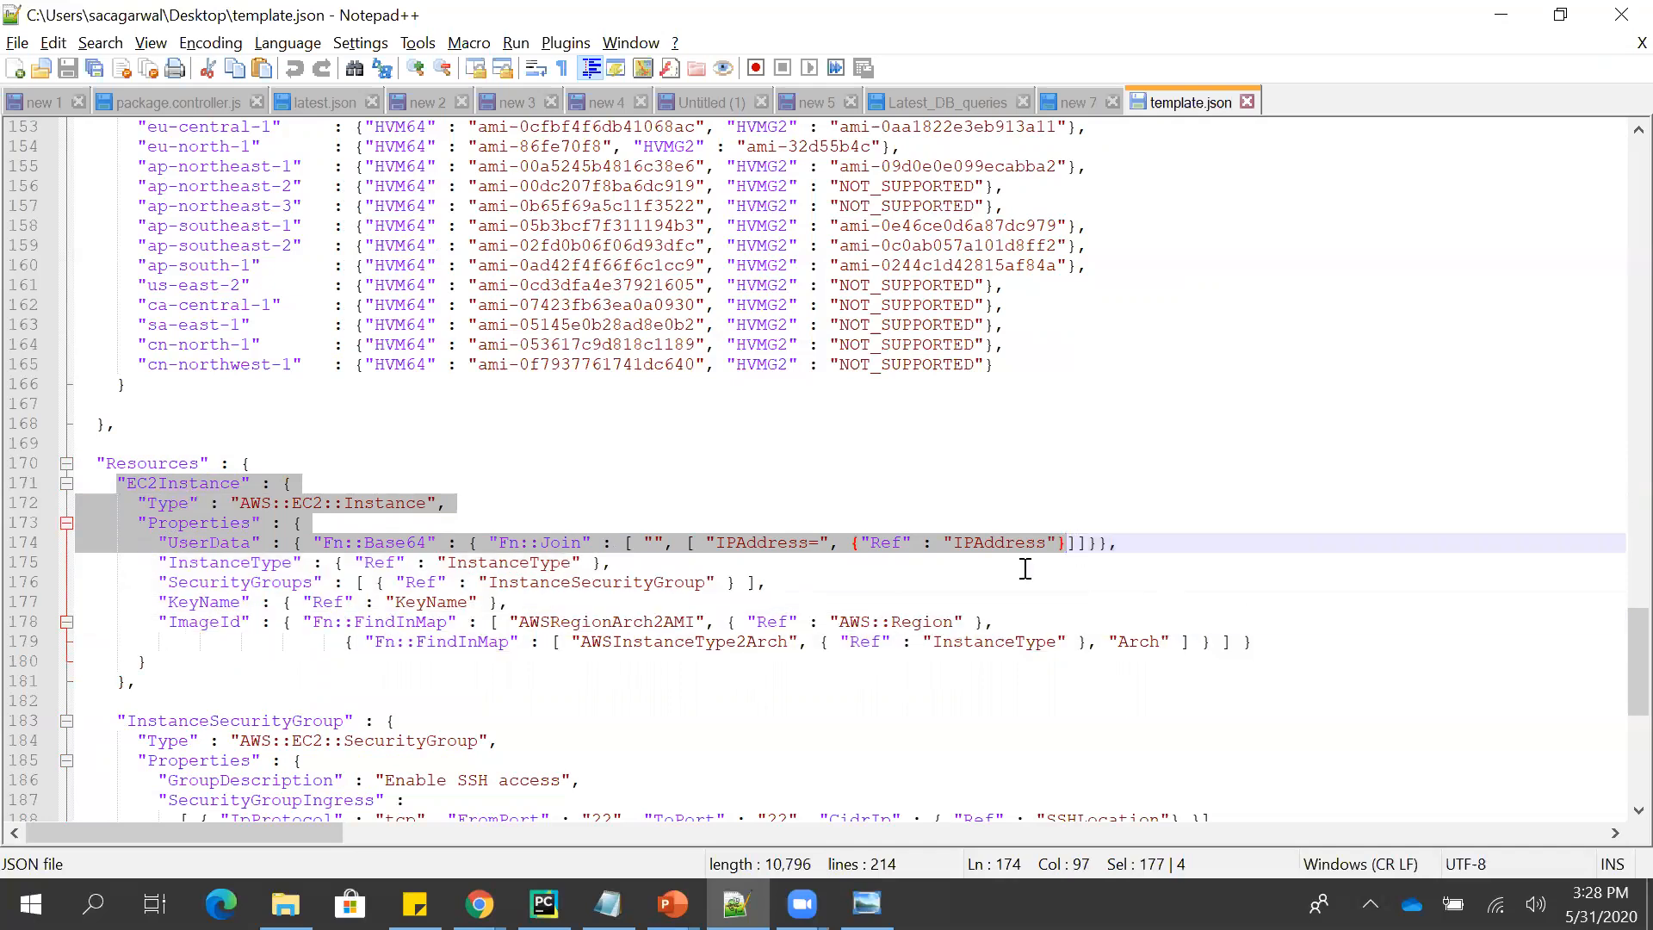
- Examine the InstanceSecurityGroup resource and the EIP type of the IPAddress resource in template.json in Notepad++
click(918, 582)
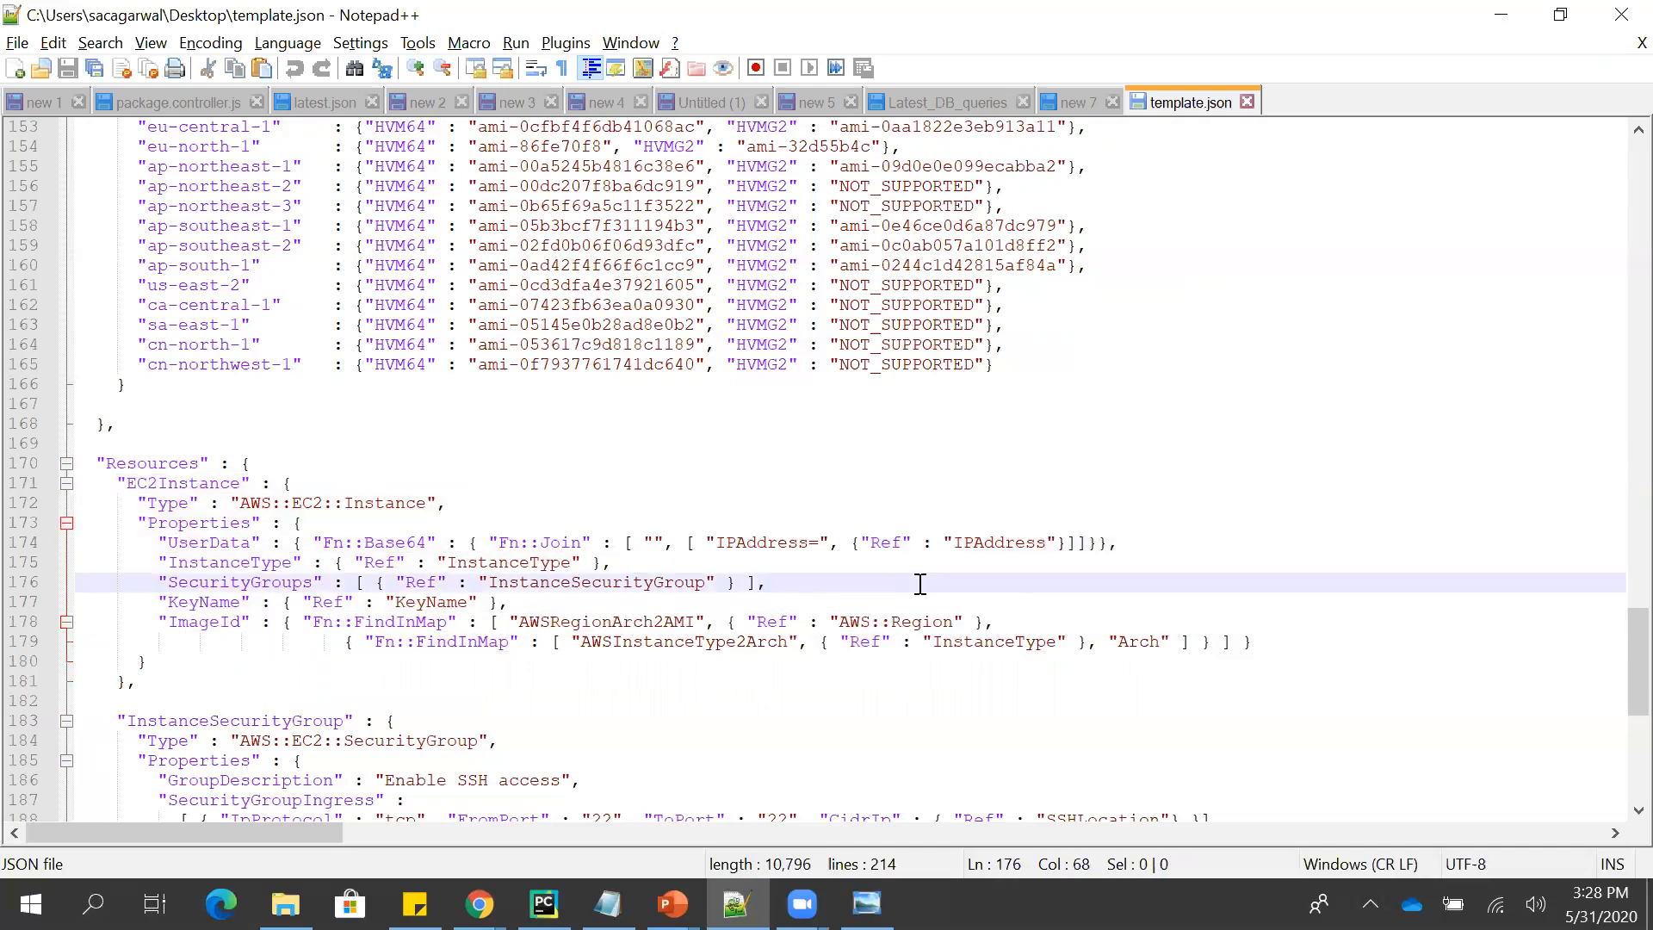
double_click(300, 725)
key(Down)
key(Down)
key(Down)
key(Down)
key(Down)
key(Down)
key(Down)
key(Down)
key(Down)
key(Down)
key(Down)
key(Down)
key(Down)
key(Down)
key(Down)
key(Down)
key(Down)
key(Down)
key(Down)
key(Down)
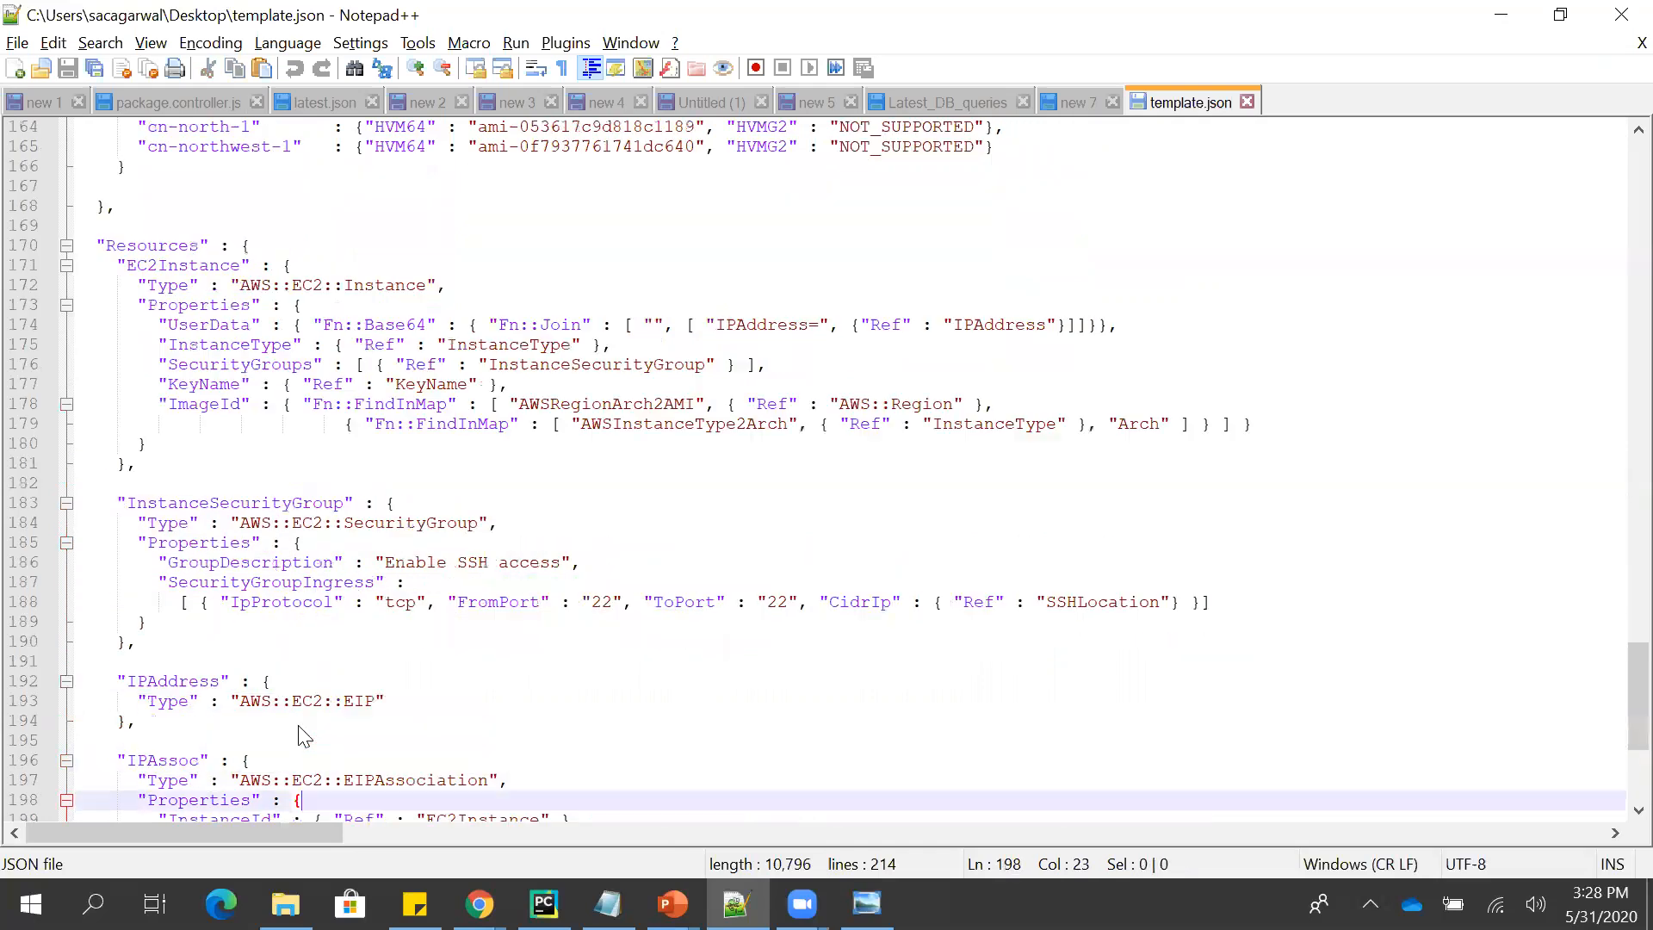
double_click(169, 579)
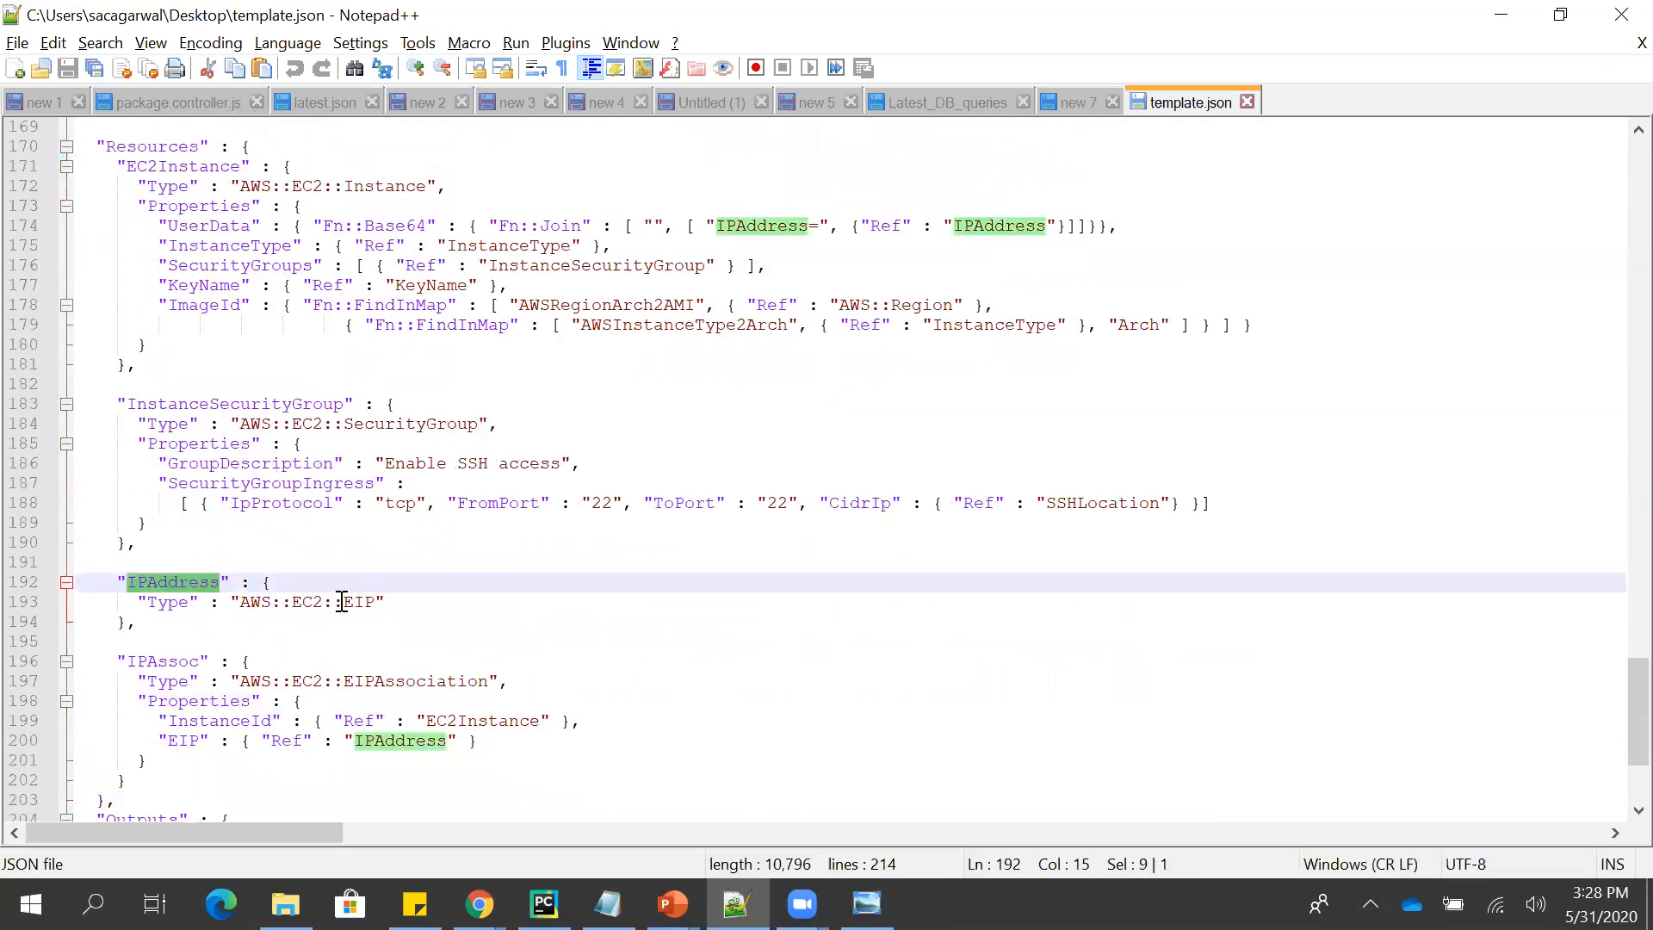
double_click(361, 602)
click(428, 602)
- Examine the IPAssoc resource's EIPAssociation type and properties, and switch to the Template slide in PowerPoint
double_click(153, 655)
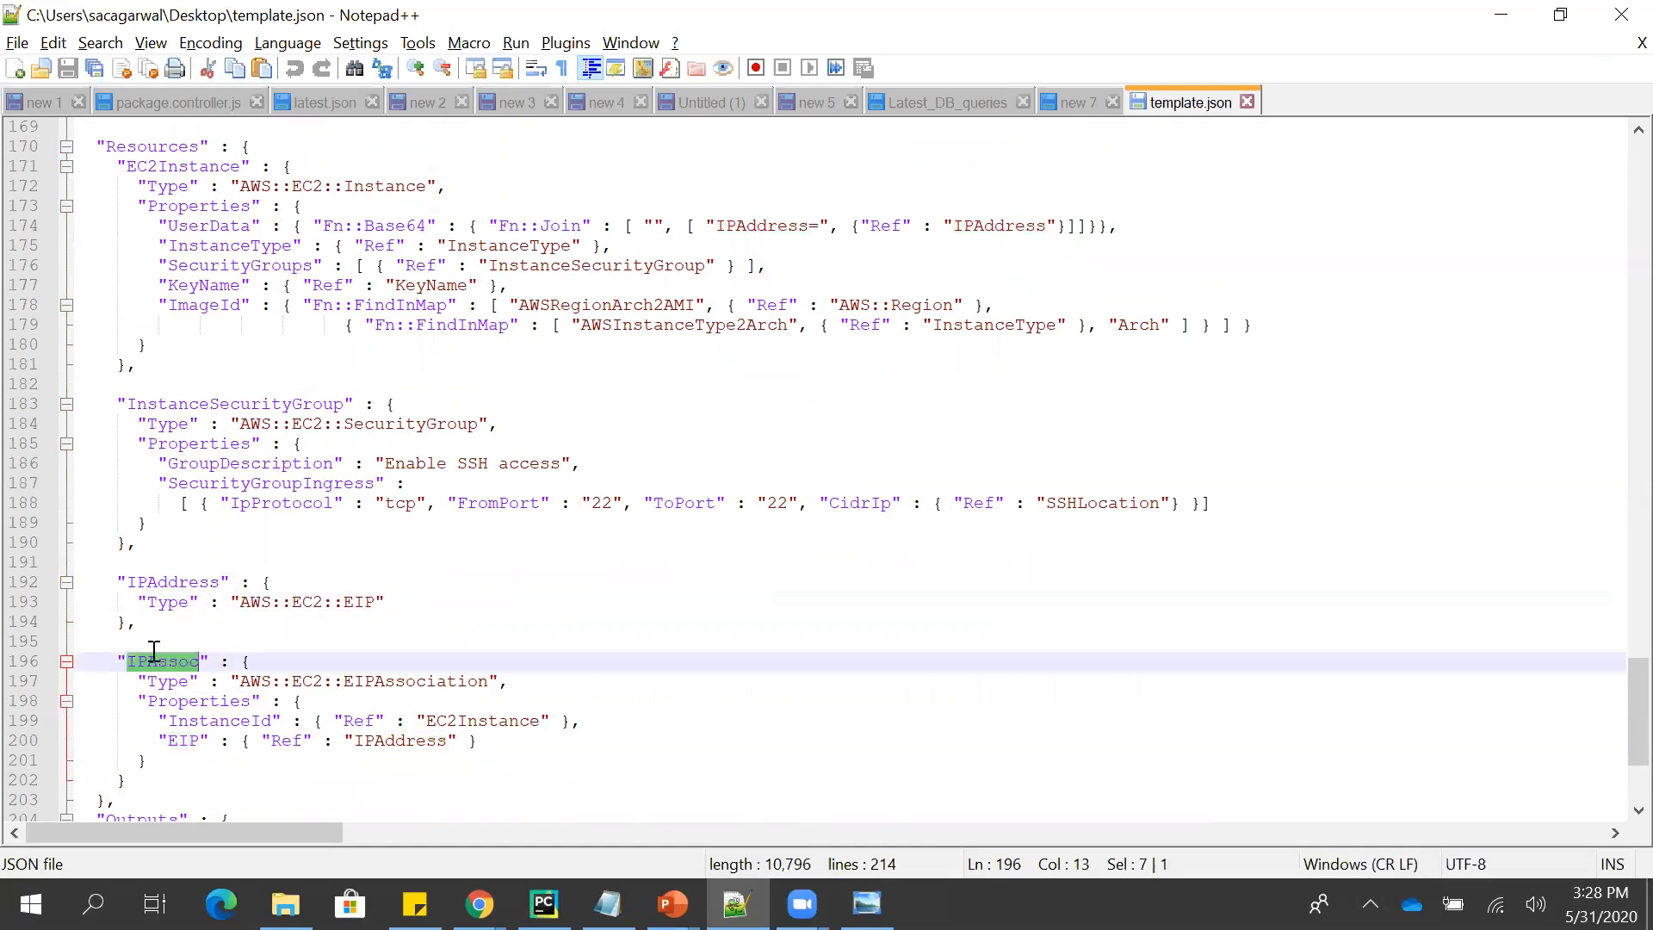
drag(492, 681, 351, 667)
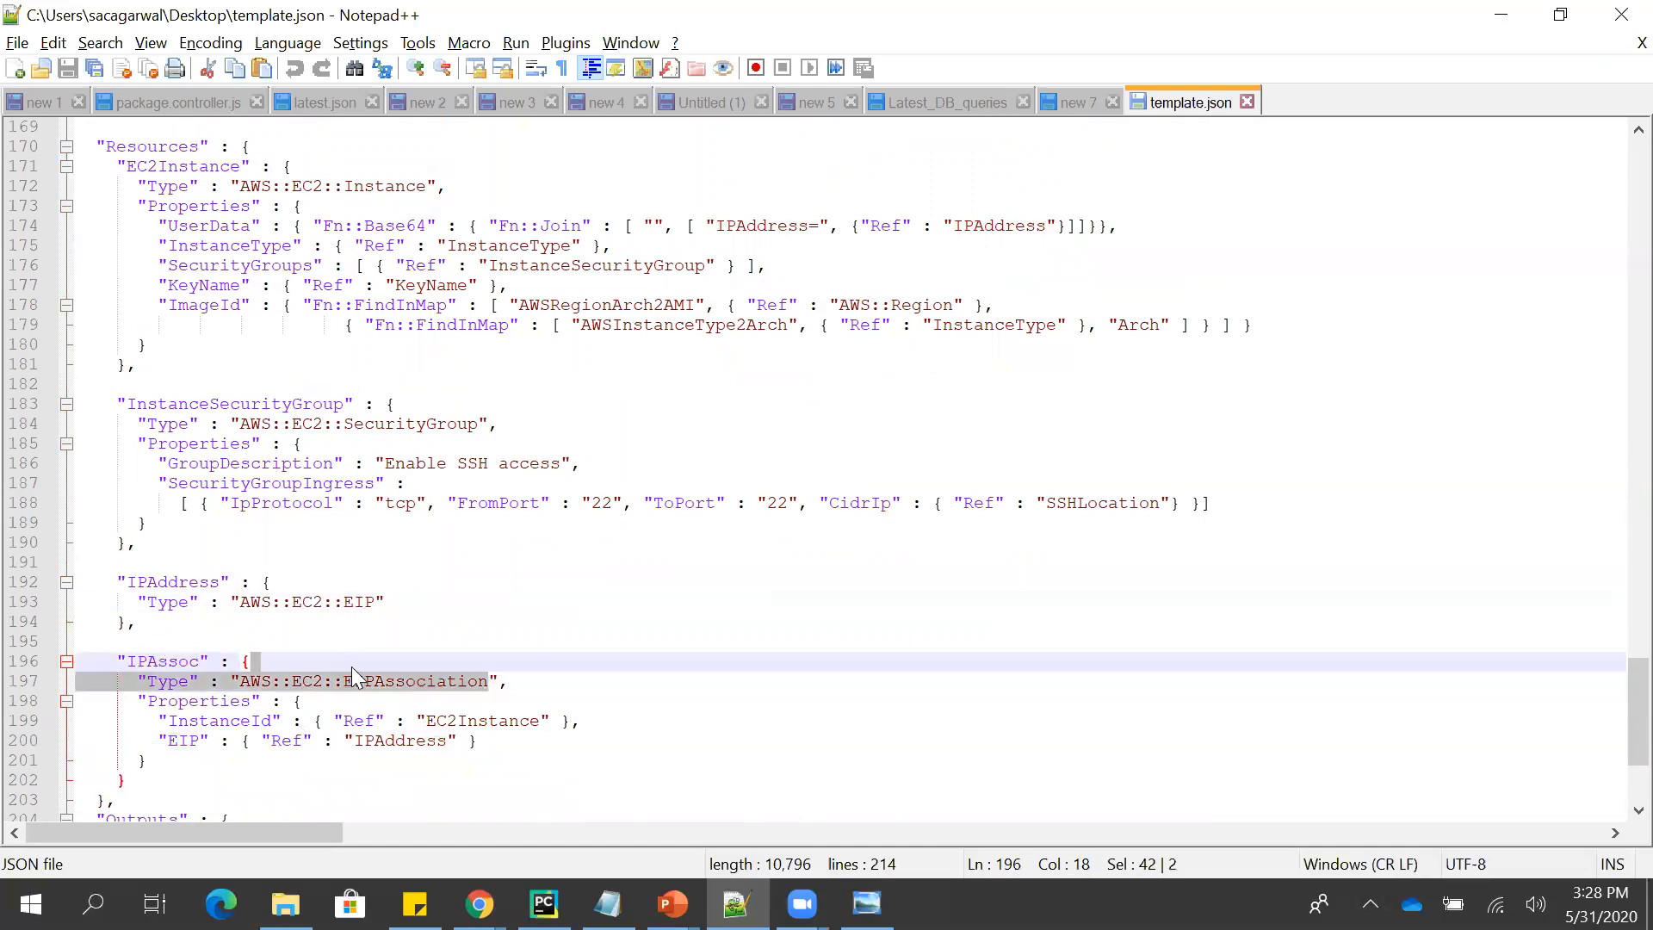
click(429, 595)
double_click(437, 682)
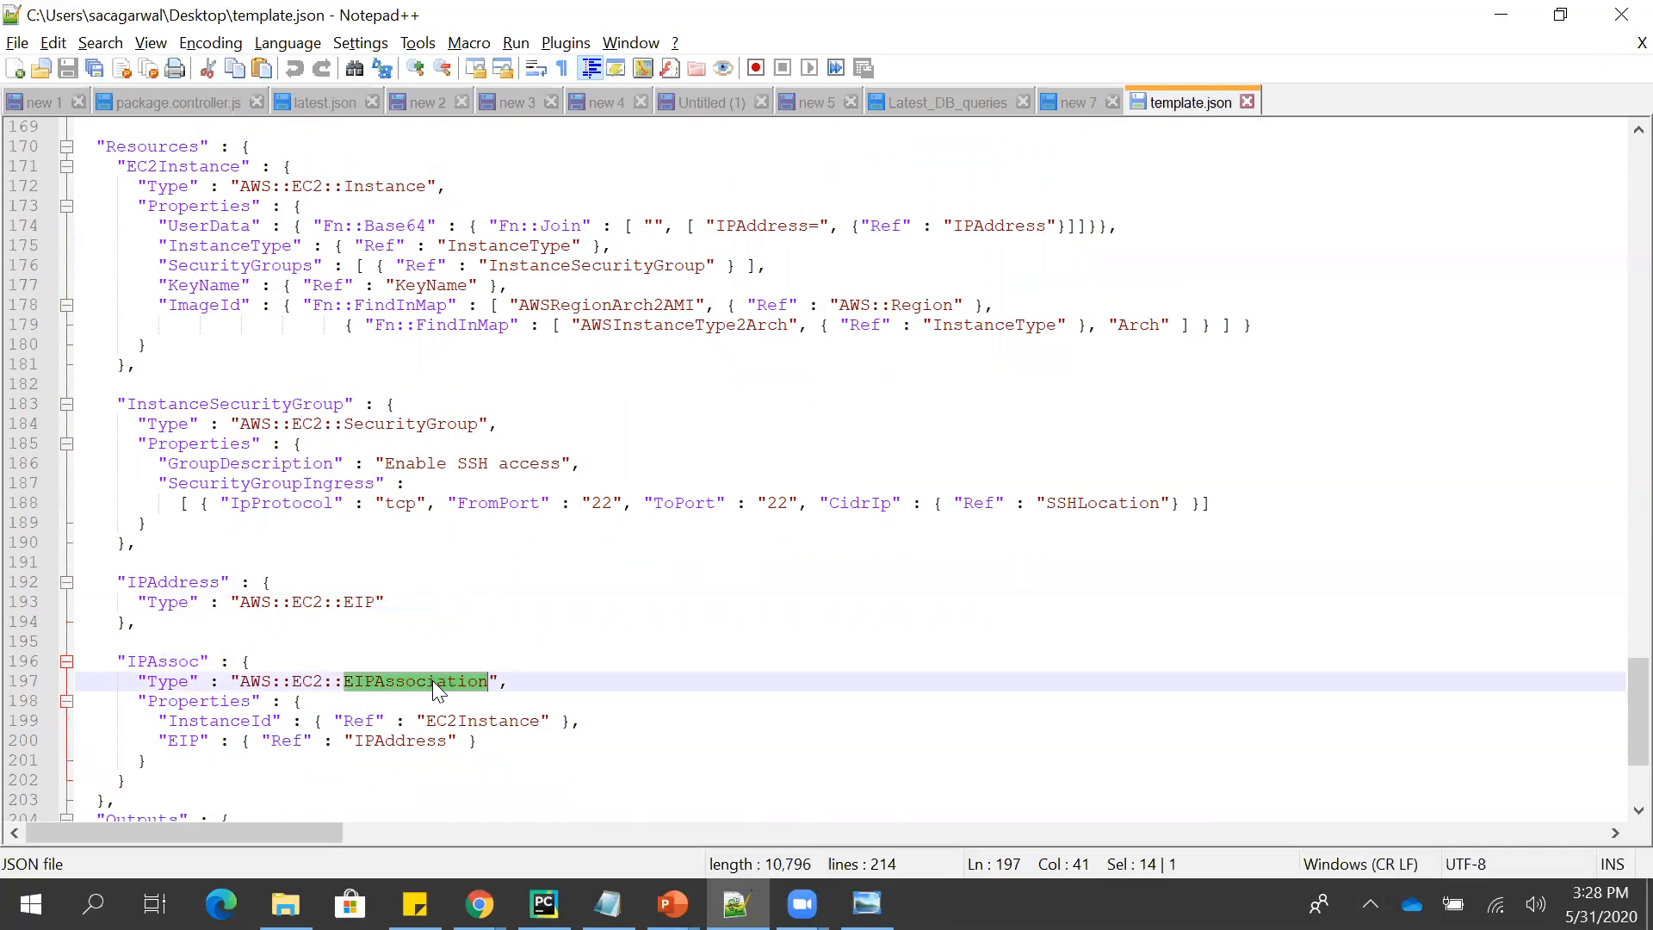
double_click(194, 662)
click(363, 725)
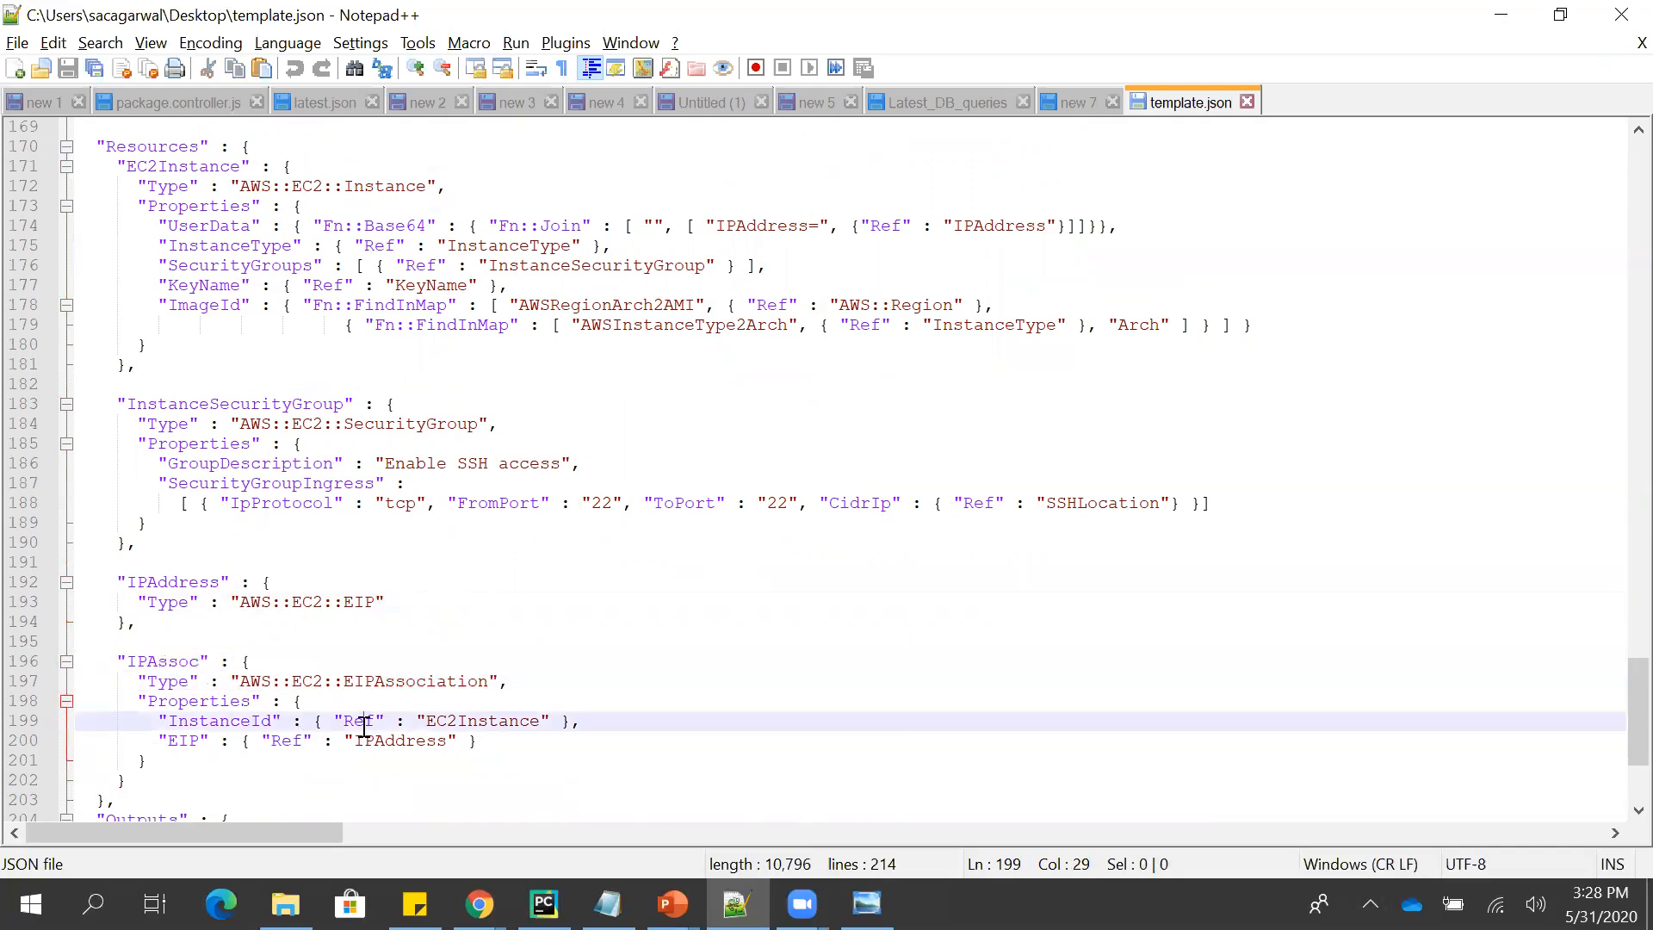
key(Down)
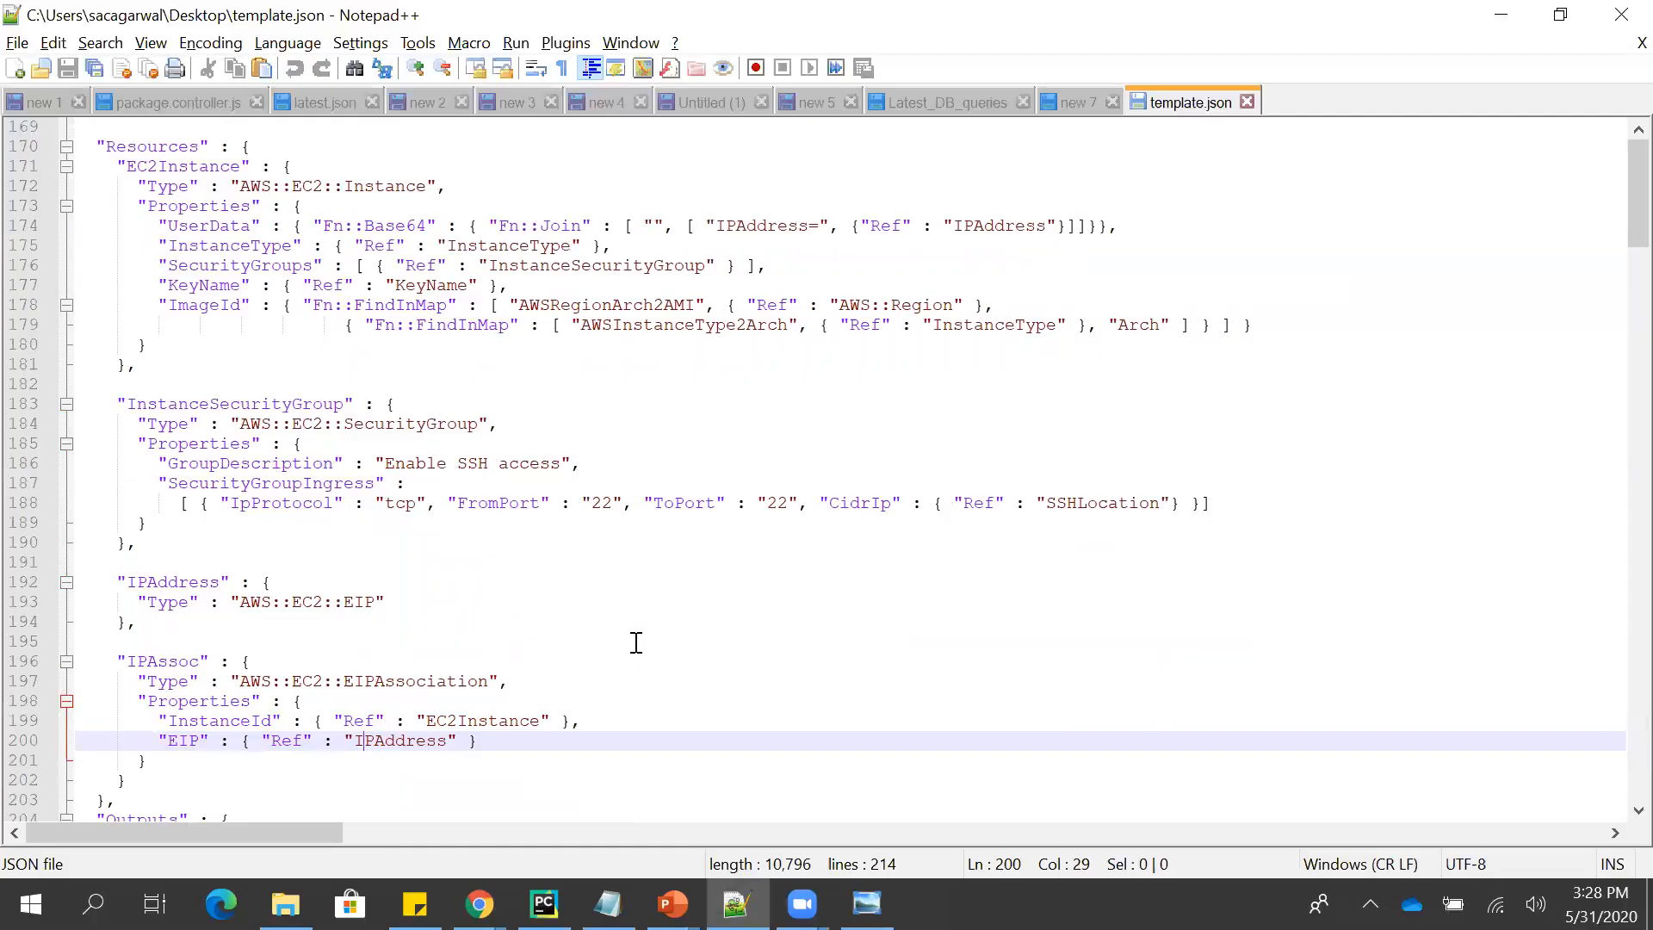
- Return to the start of template.json in Notepad++ and examine the InstanceType and KeyName parameters
key(ctrl+Home)
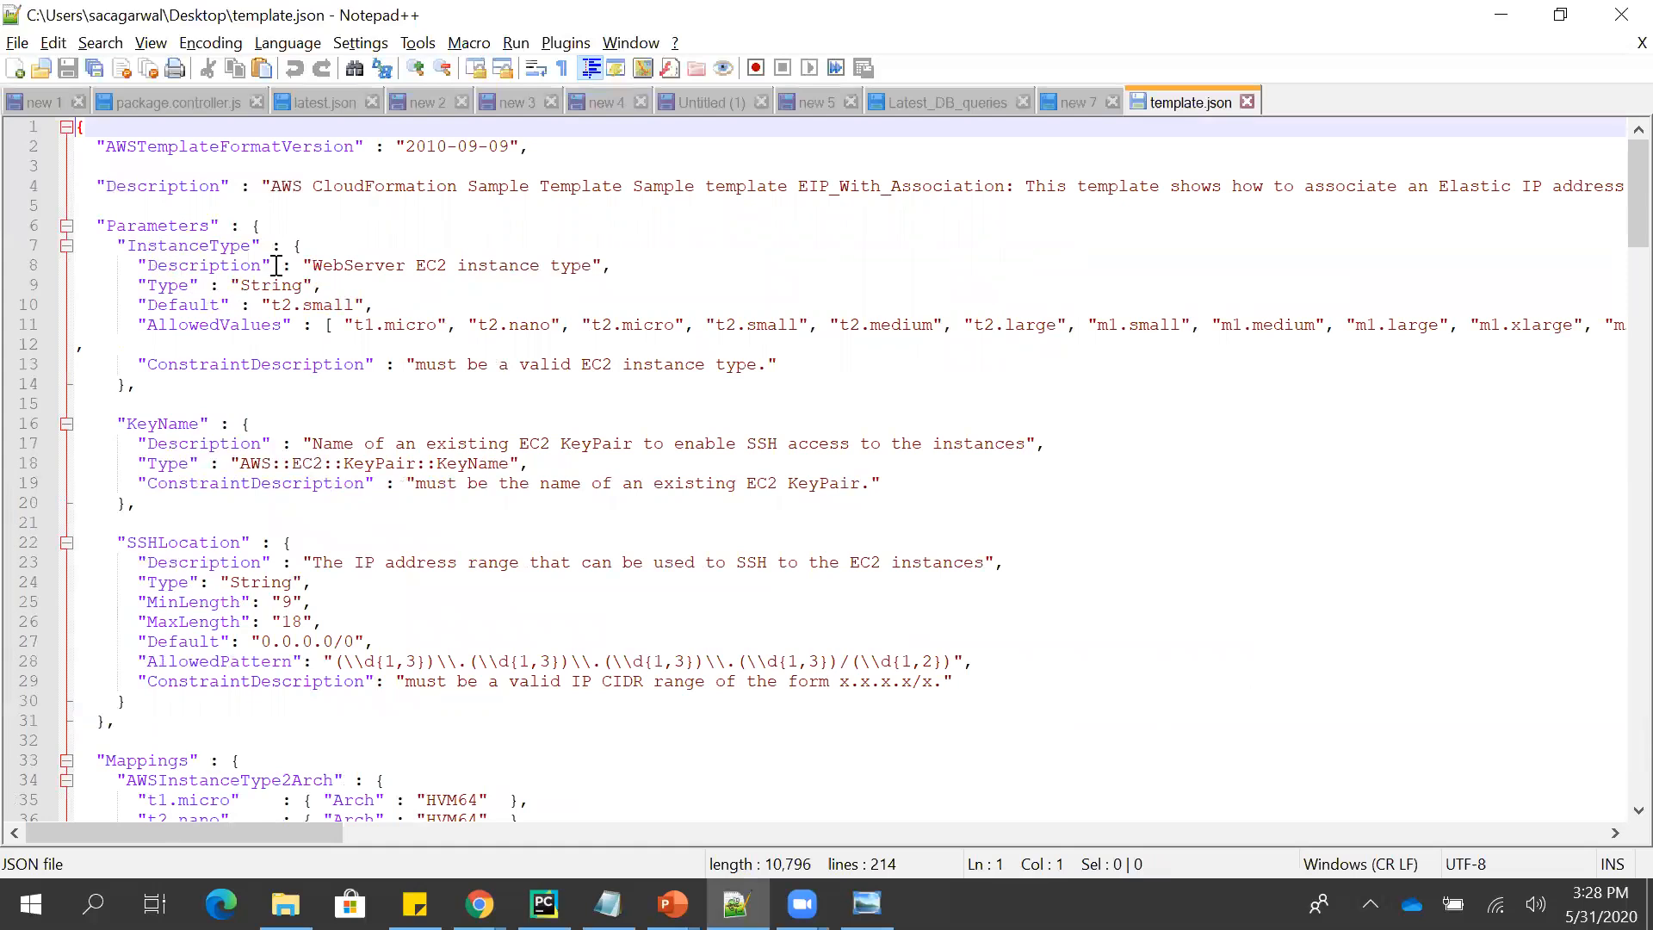
double_click(195, 307)
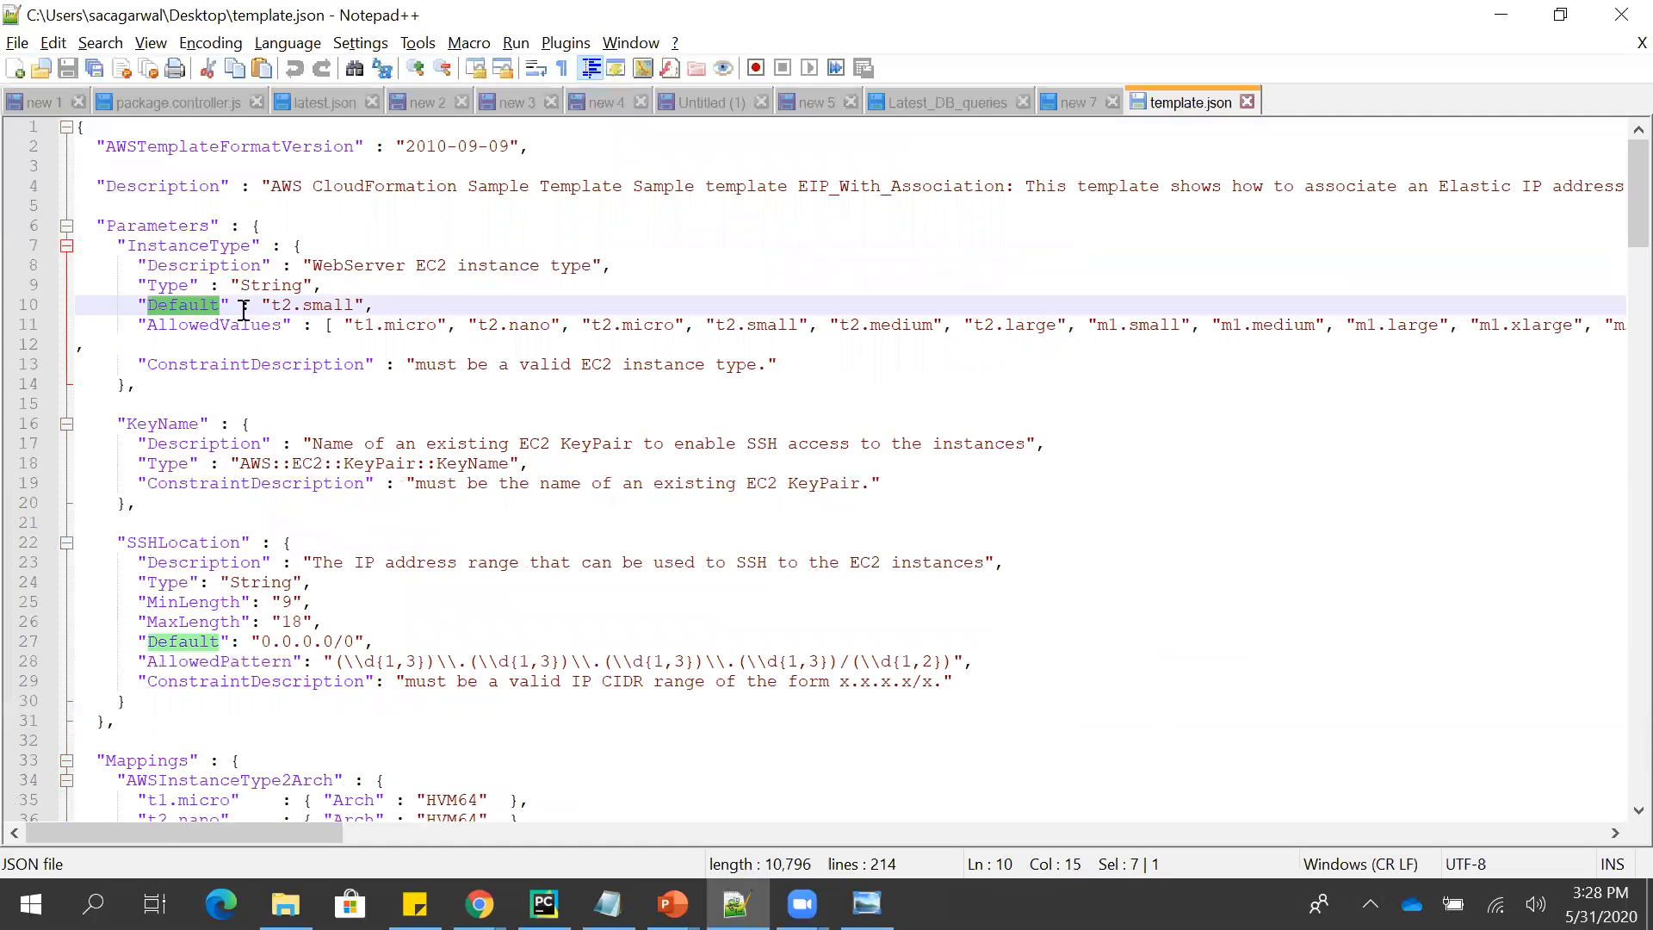
double_click(216, 326)
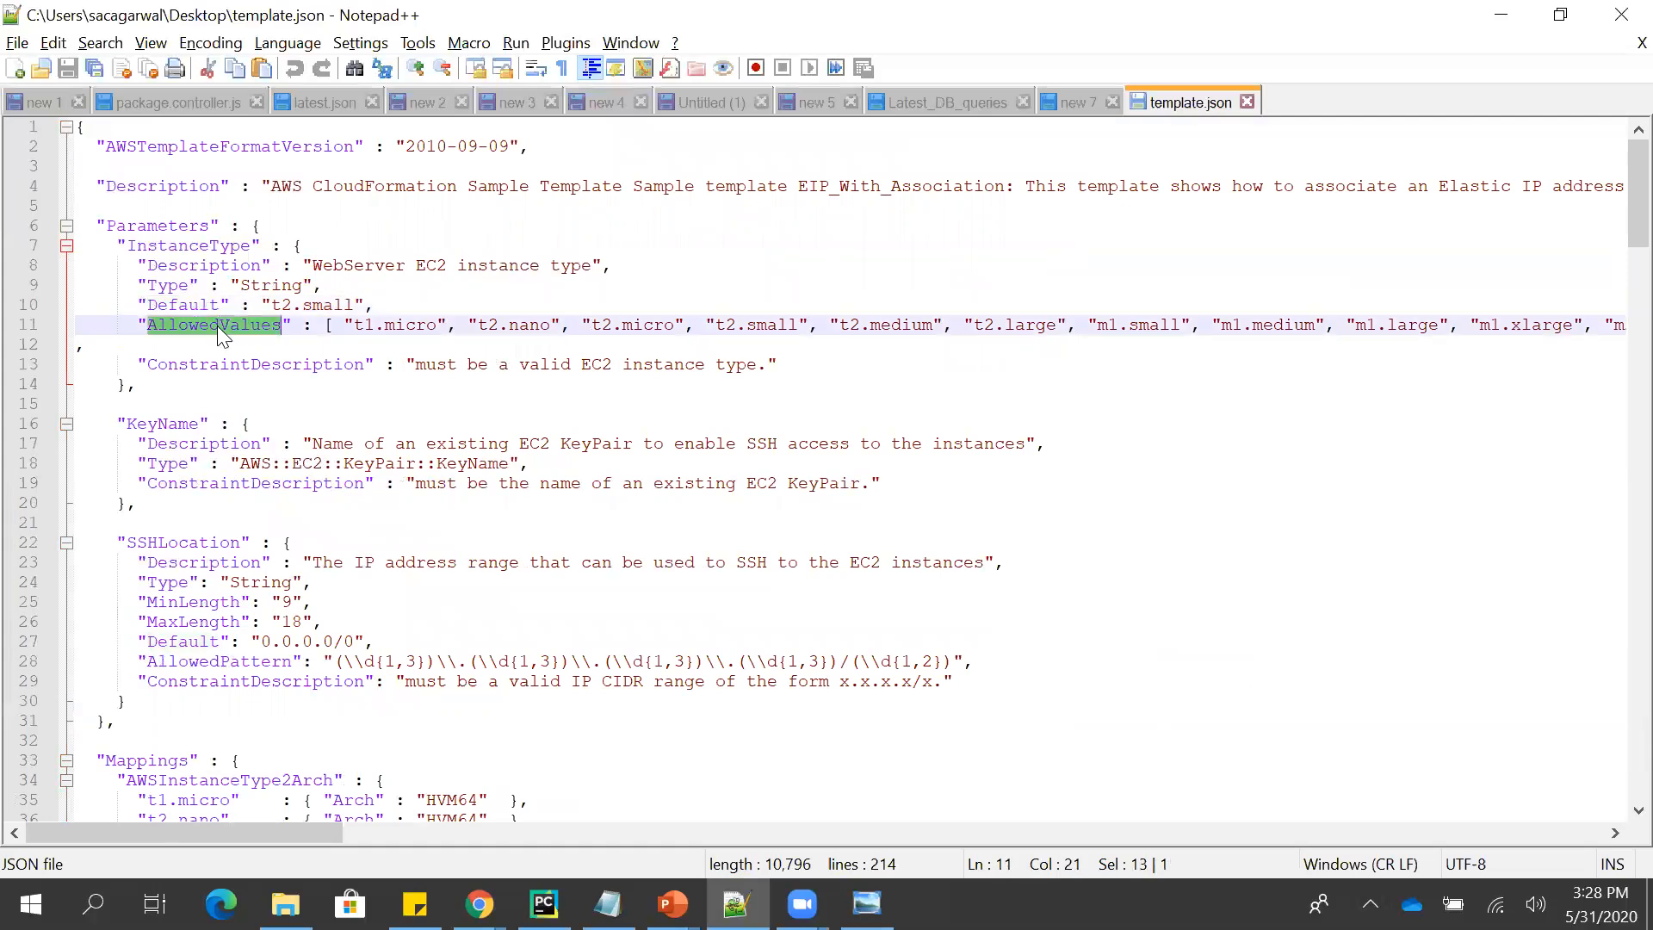
click(219, 442)
drag(529, 463, 220, 467)
- Examine the default value and allowed pattern of the SSHLocation parameter
click(384, 541)
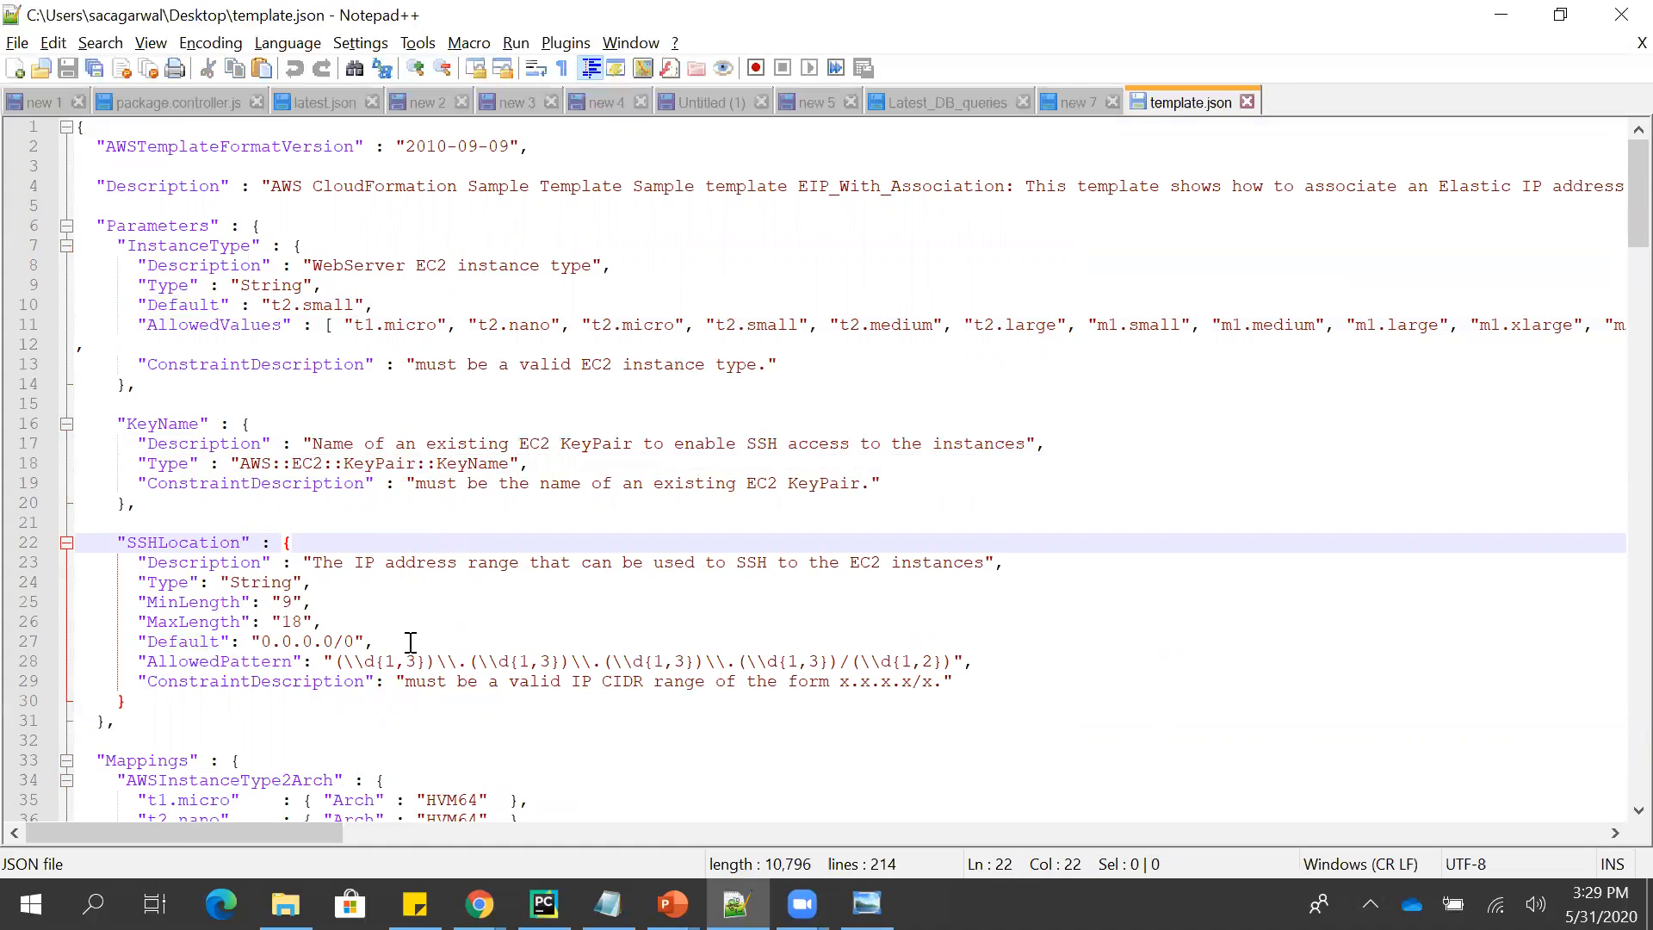
drag(410, 640, 270, 637)
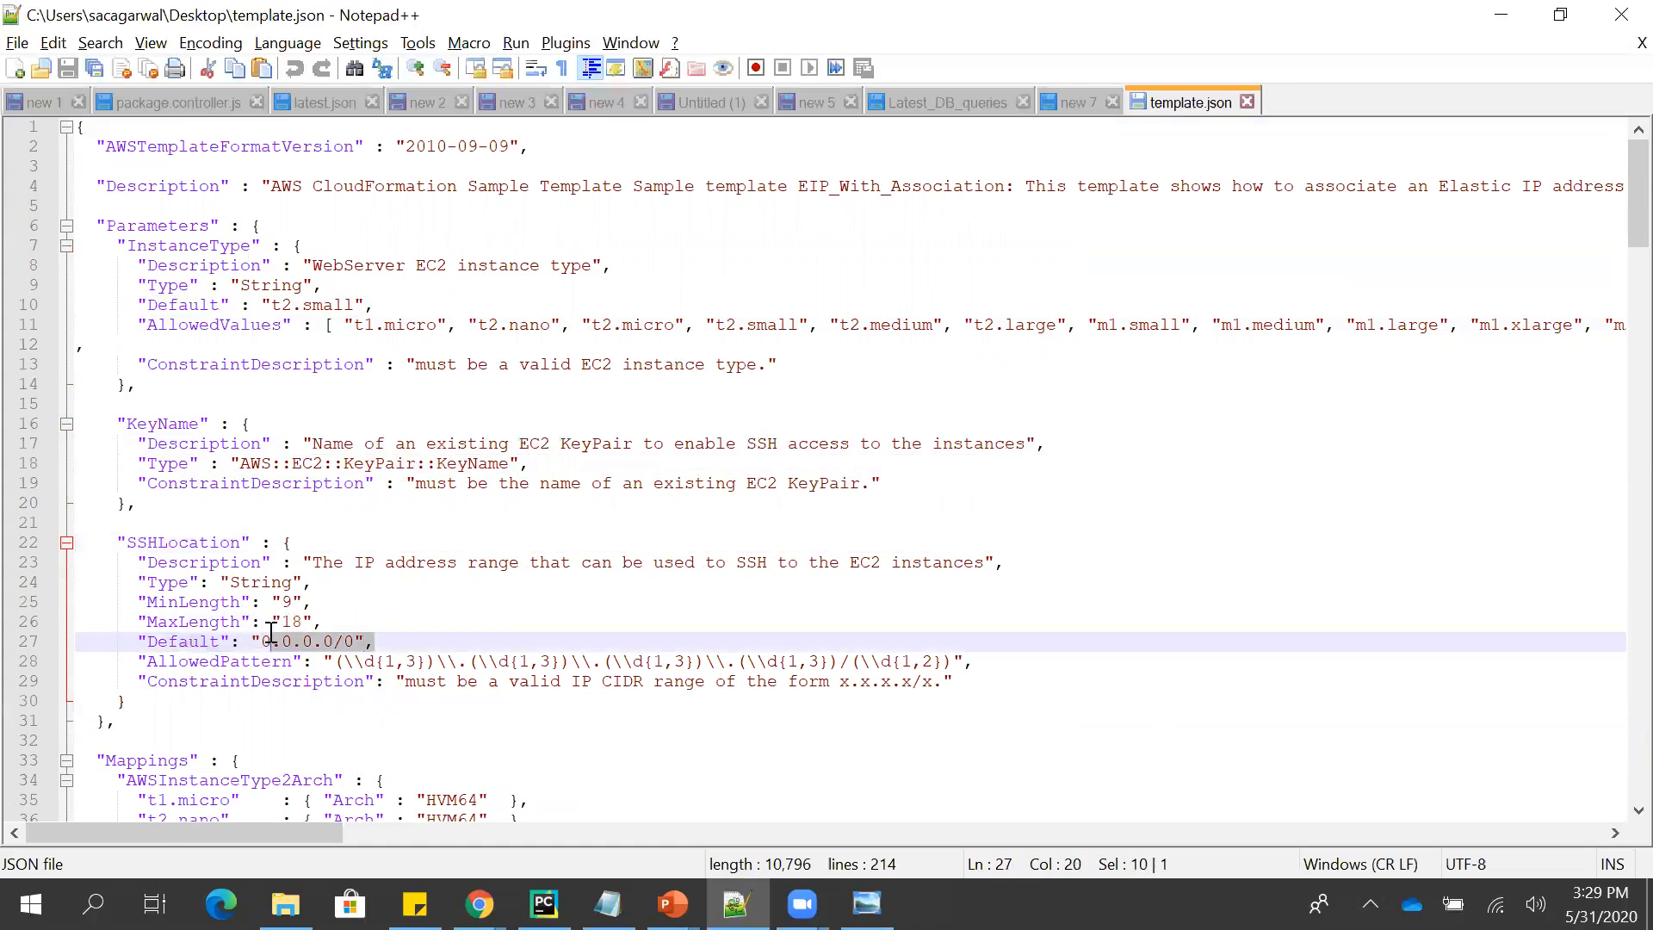
click(368, 590)
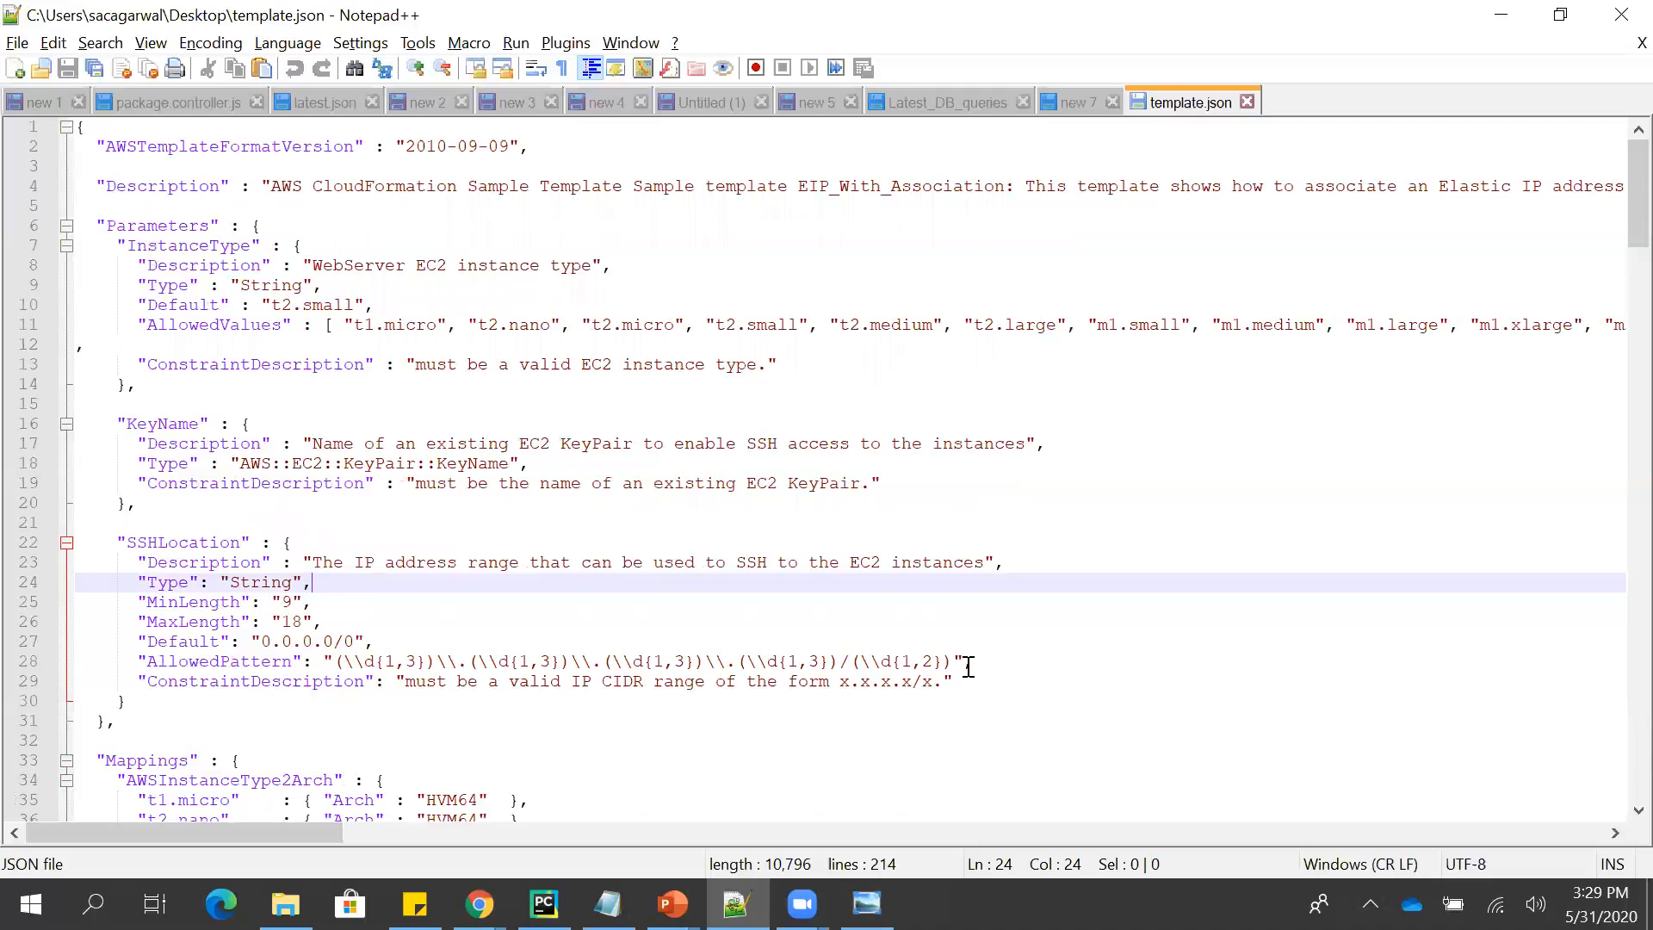
drag(968, 667, 551, 652)
click(549, 623)
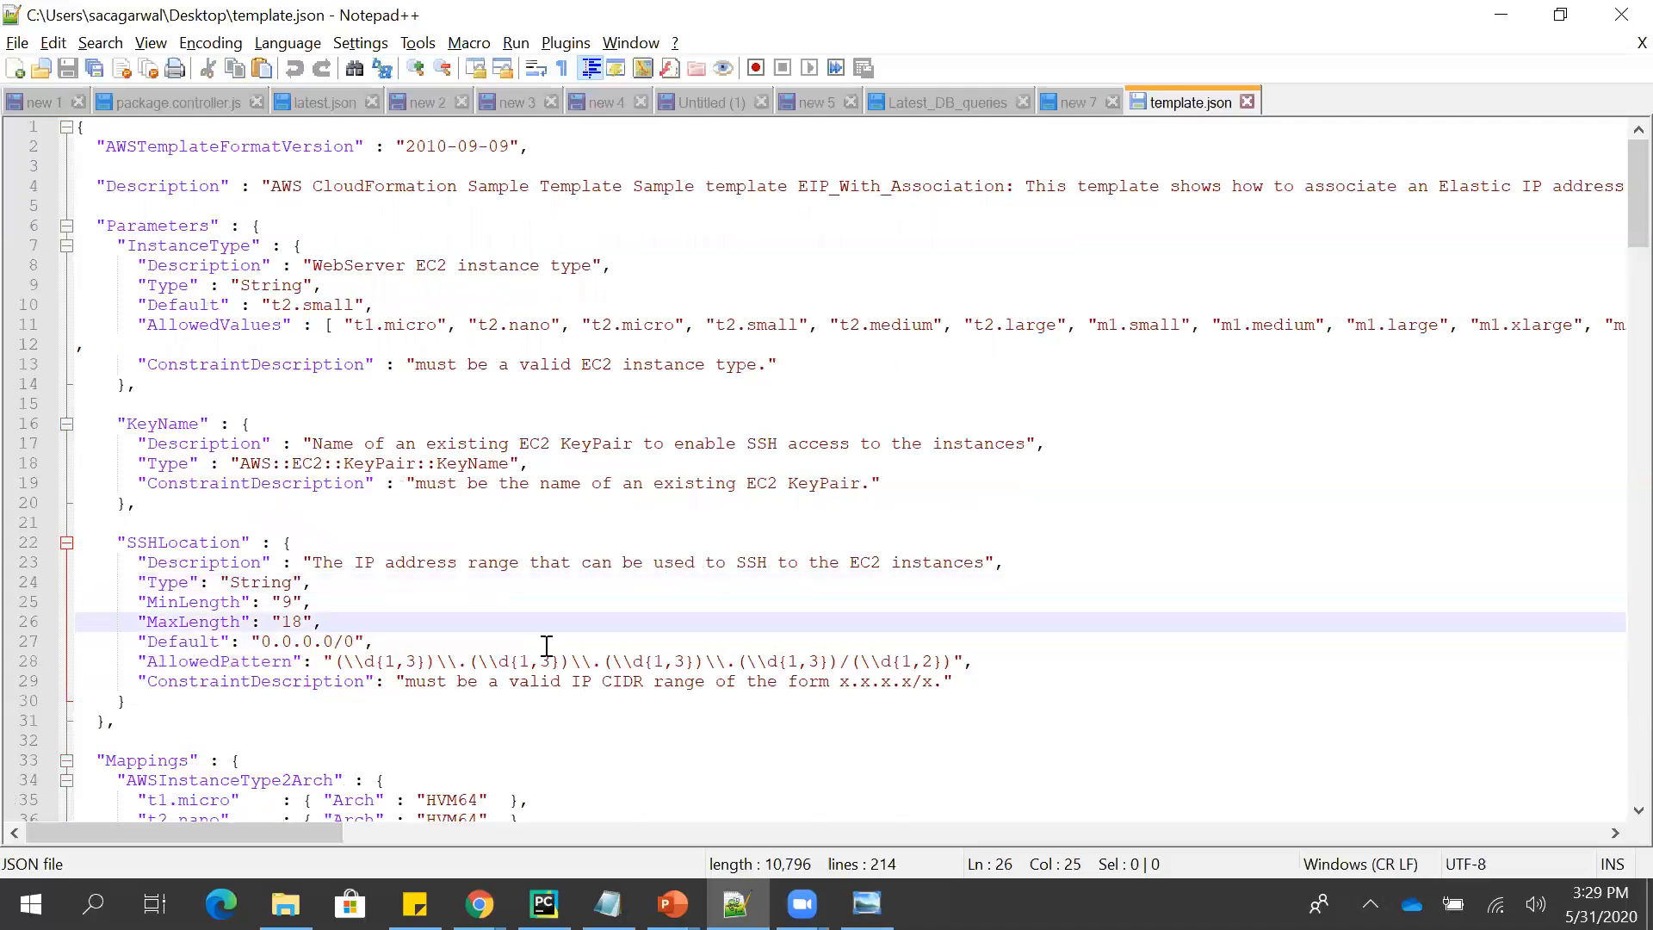
- Consult the Template slide in PowerPoint, return to Notepad++ and examine the AWSInstanceType2Arch mapping of instance types to architectures
key(alt+Tab)
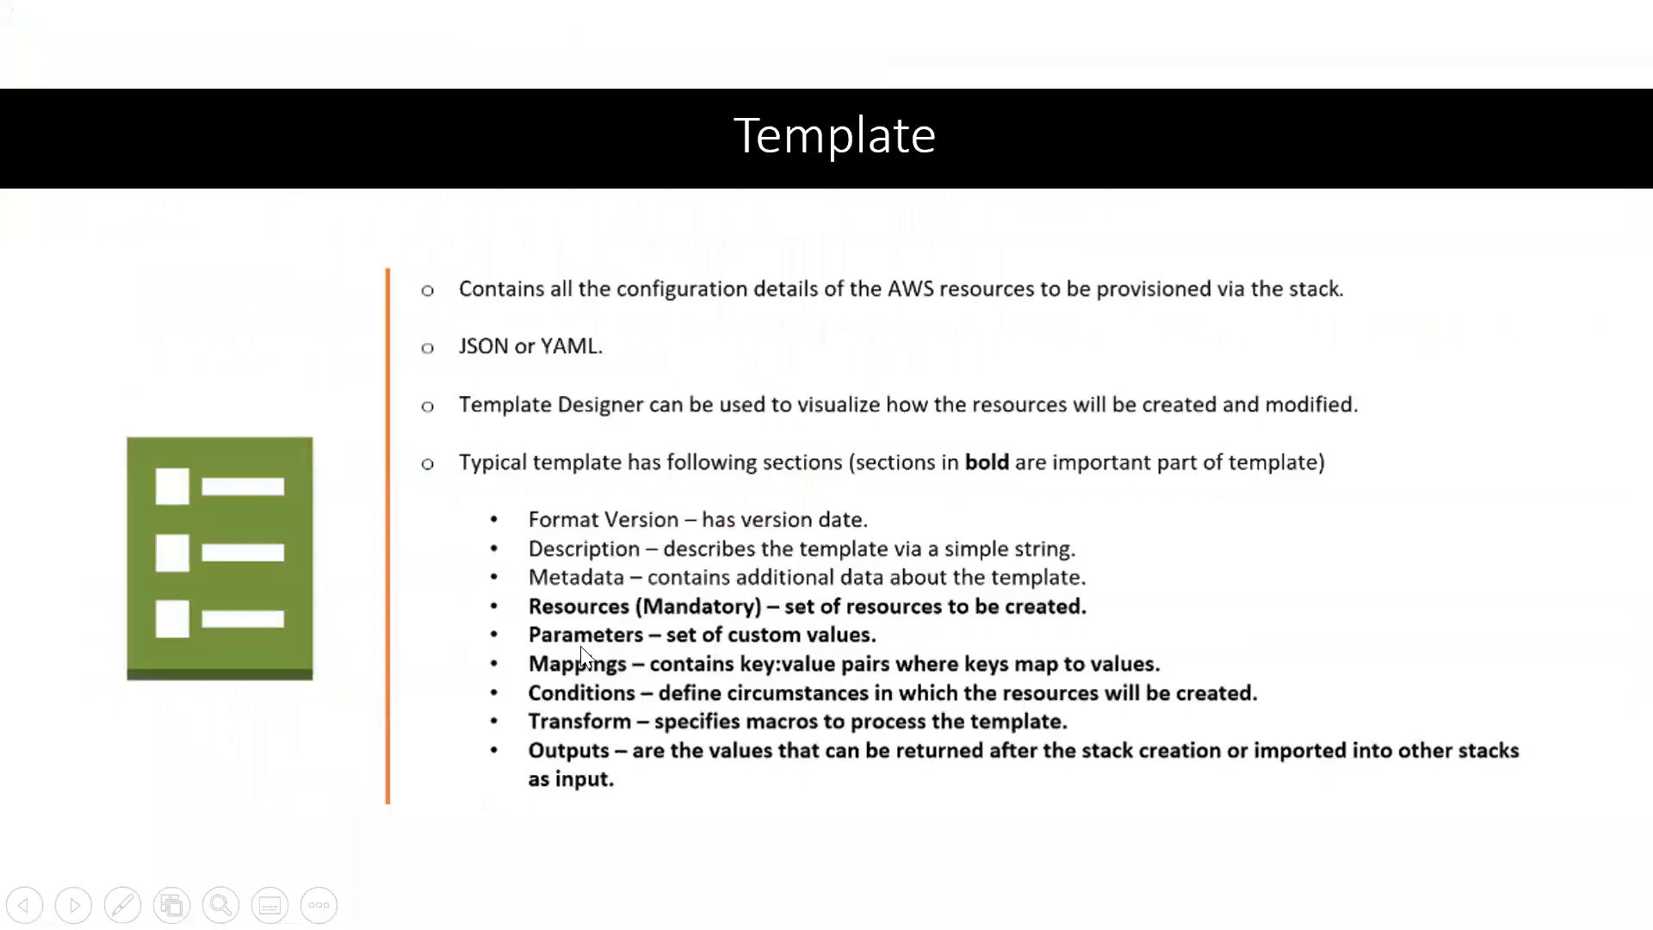
key(alt+Tab)
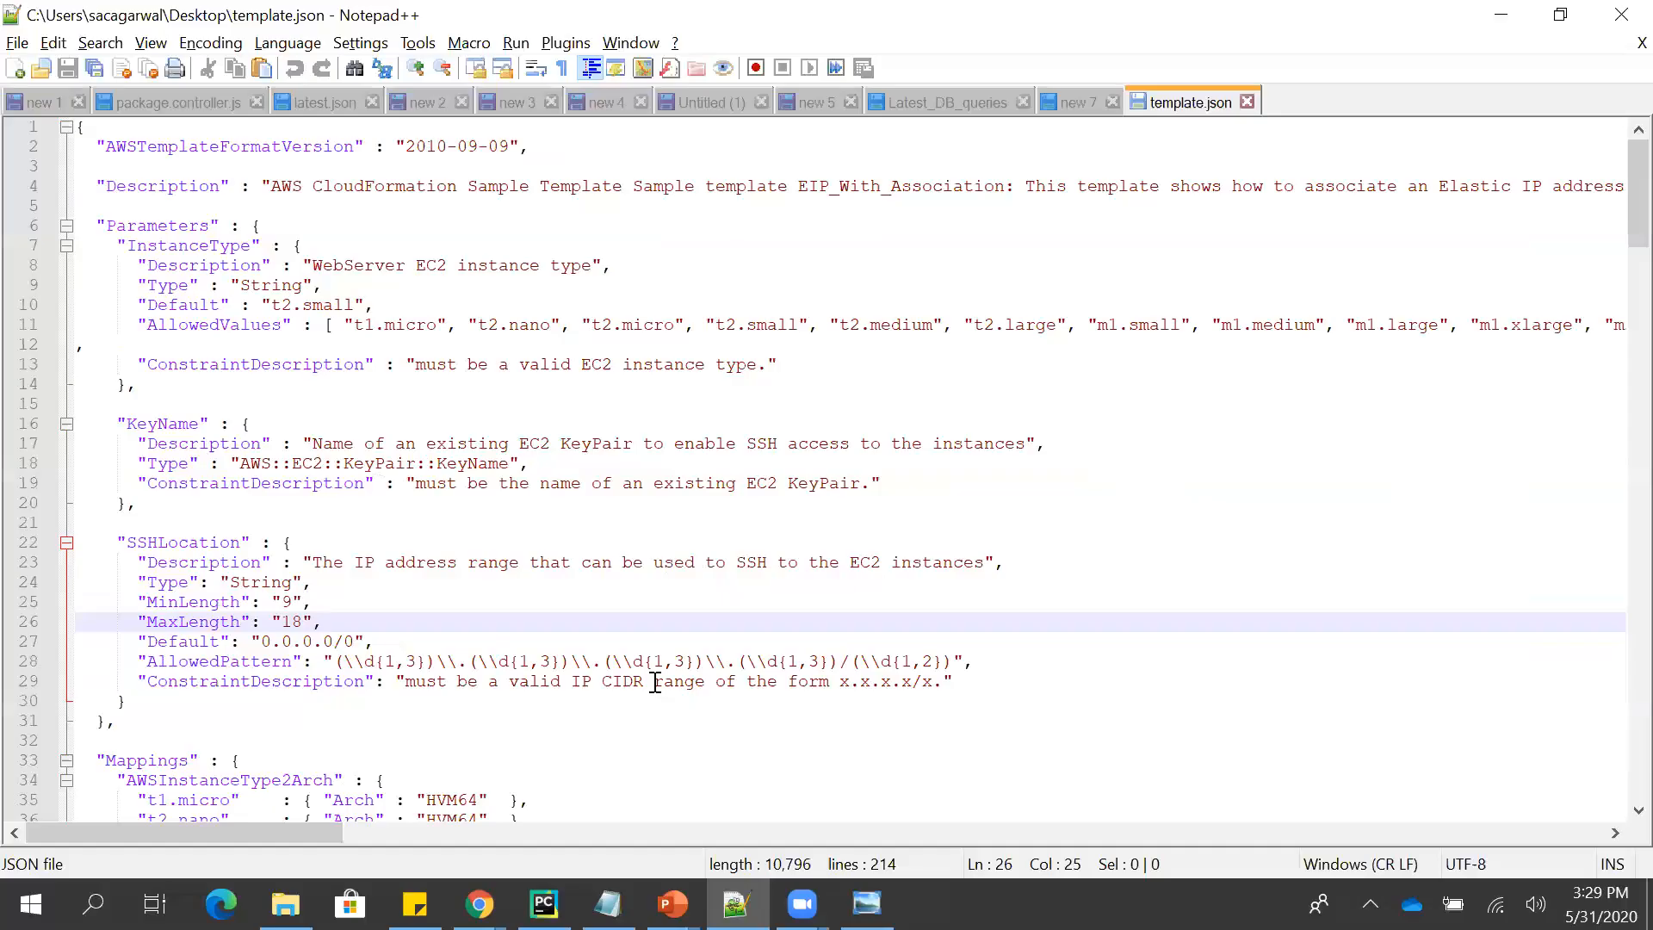
key(Down)
key(Down)
key(Down)
key(Down)
key(Down)
key(Down)
key(Down)
key(Down)
key(Down)
key(Down)
key(Down)
key(Down)
key(Down)
key(Down)
key(Down)
key(Down)
key(Down)
key(Down)
key(Down)
key(Down)
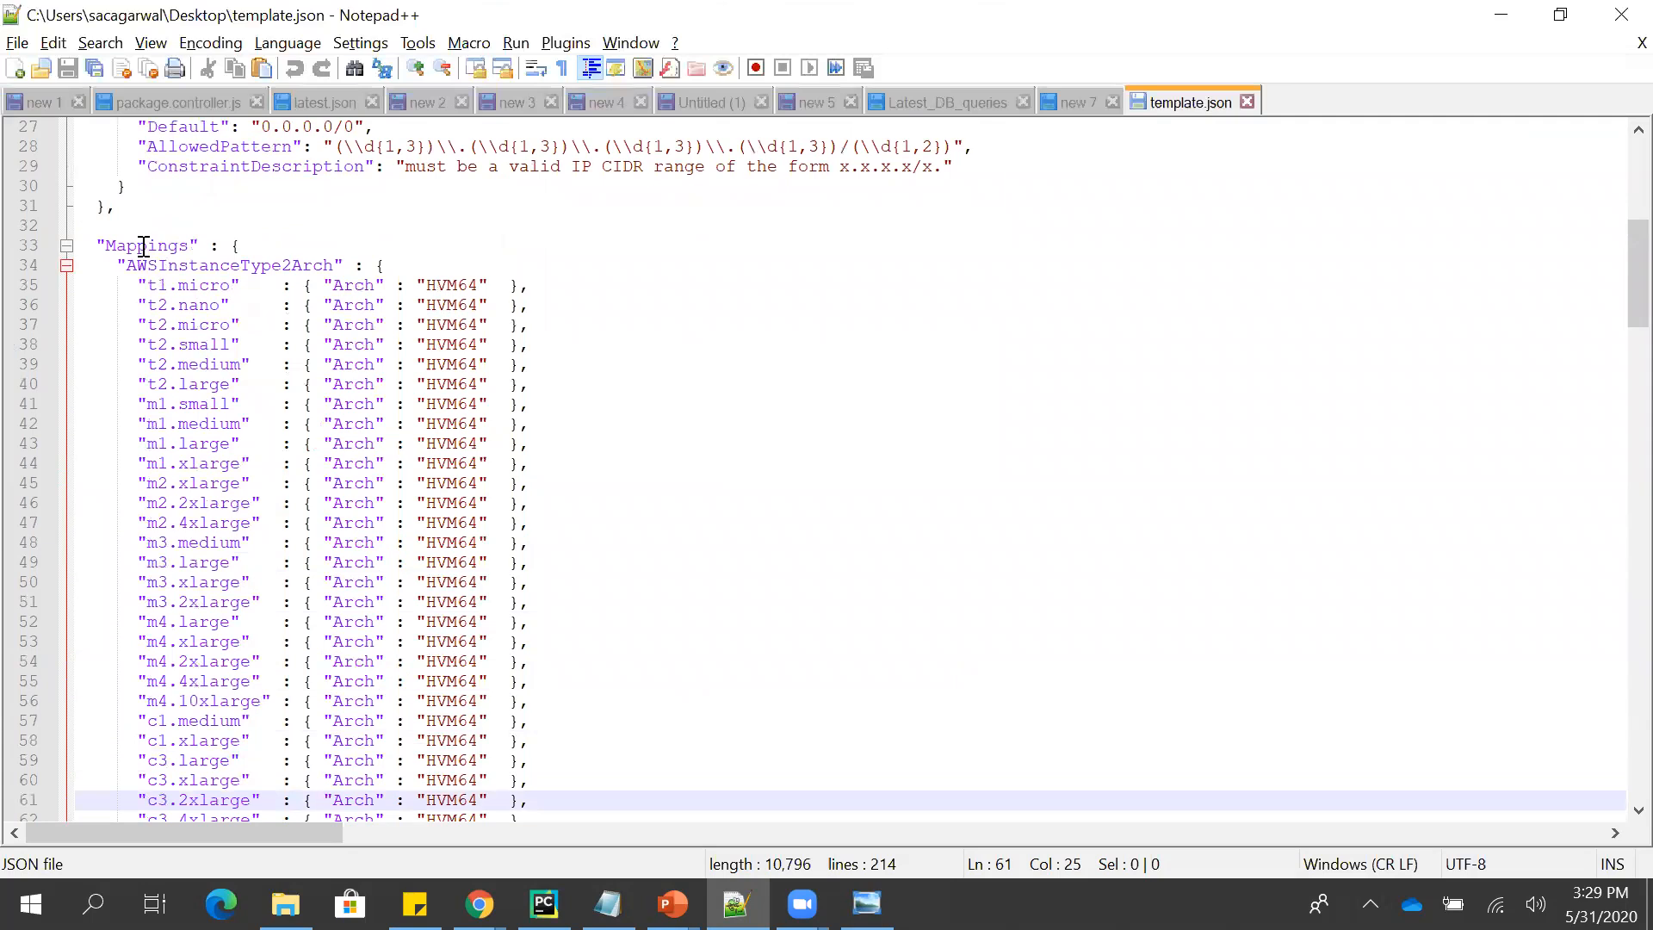
double_click(143, 247)
double_click(251, 267)
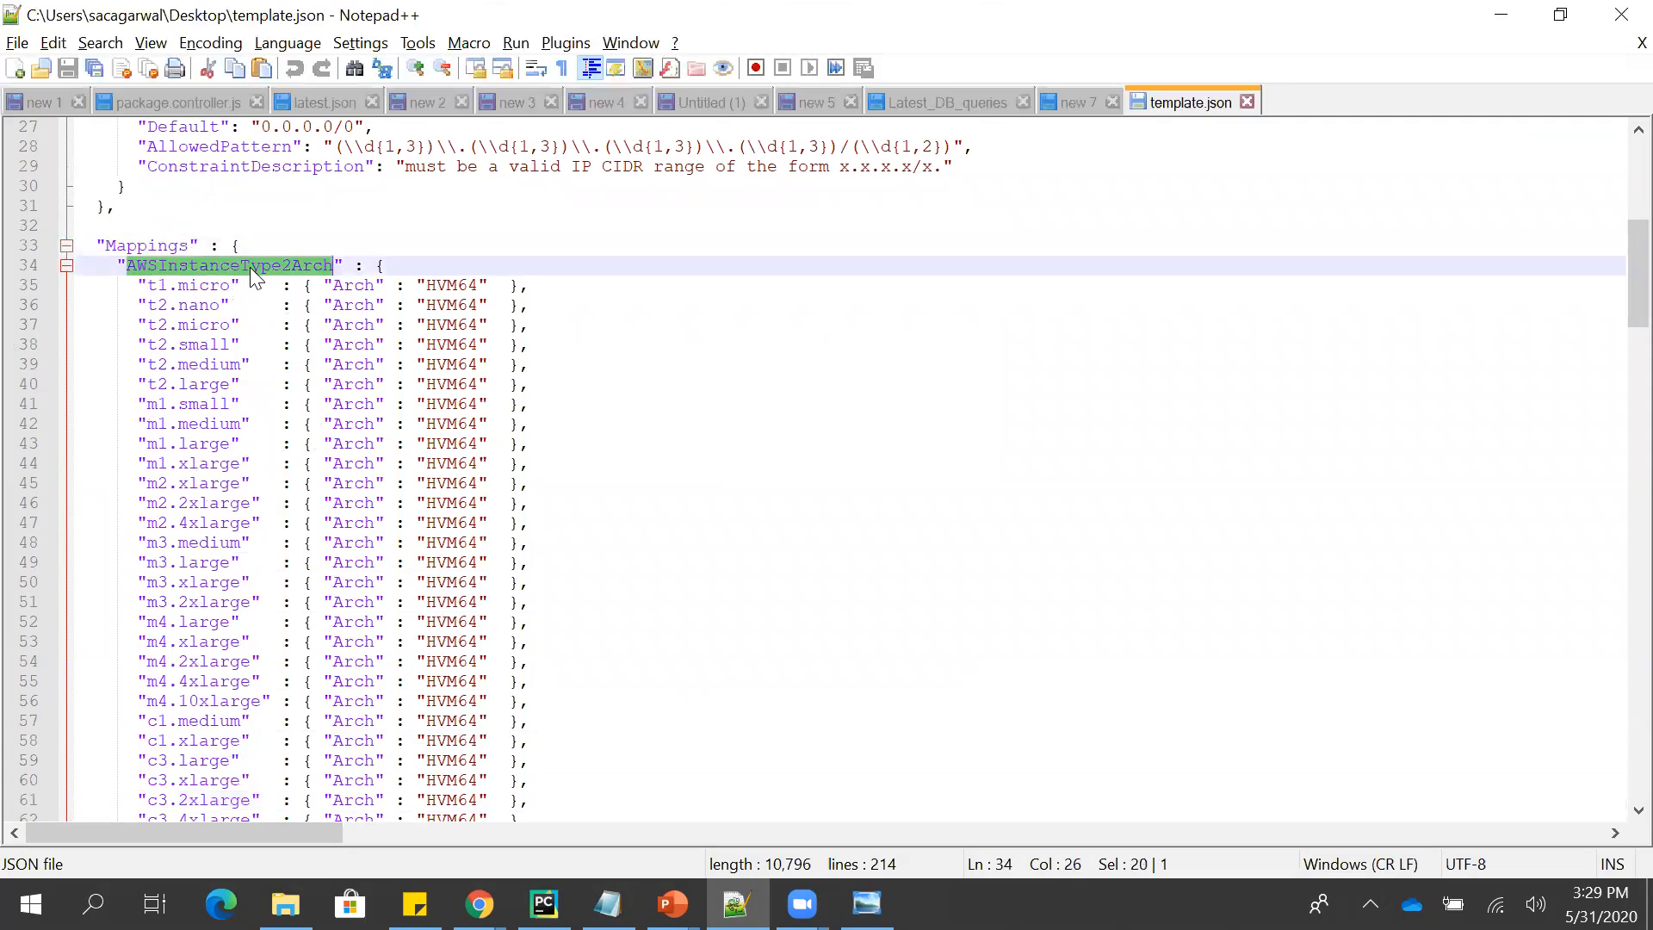
double_click(210, 290)
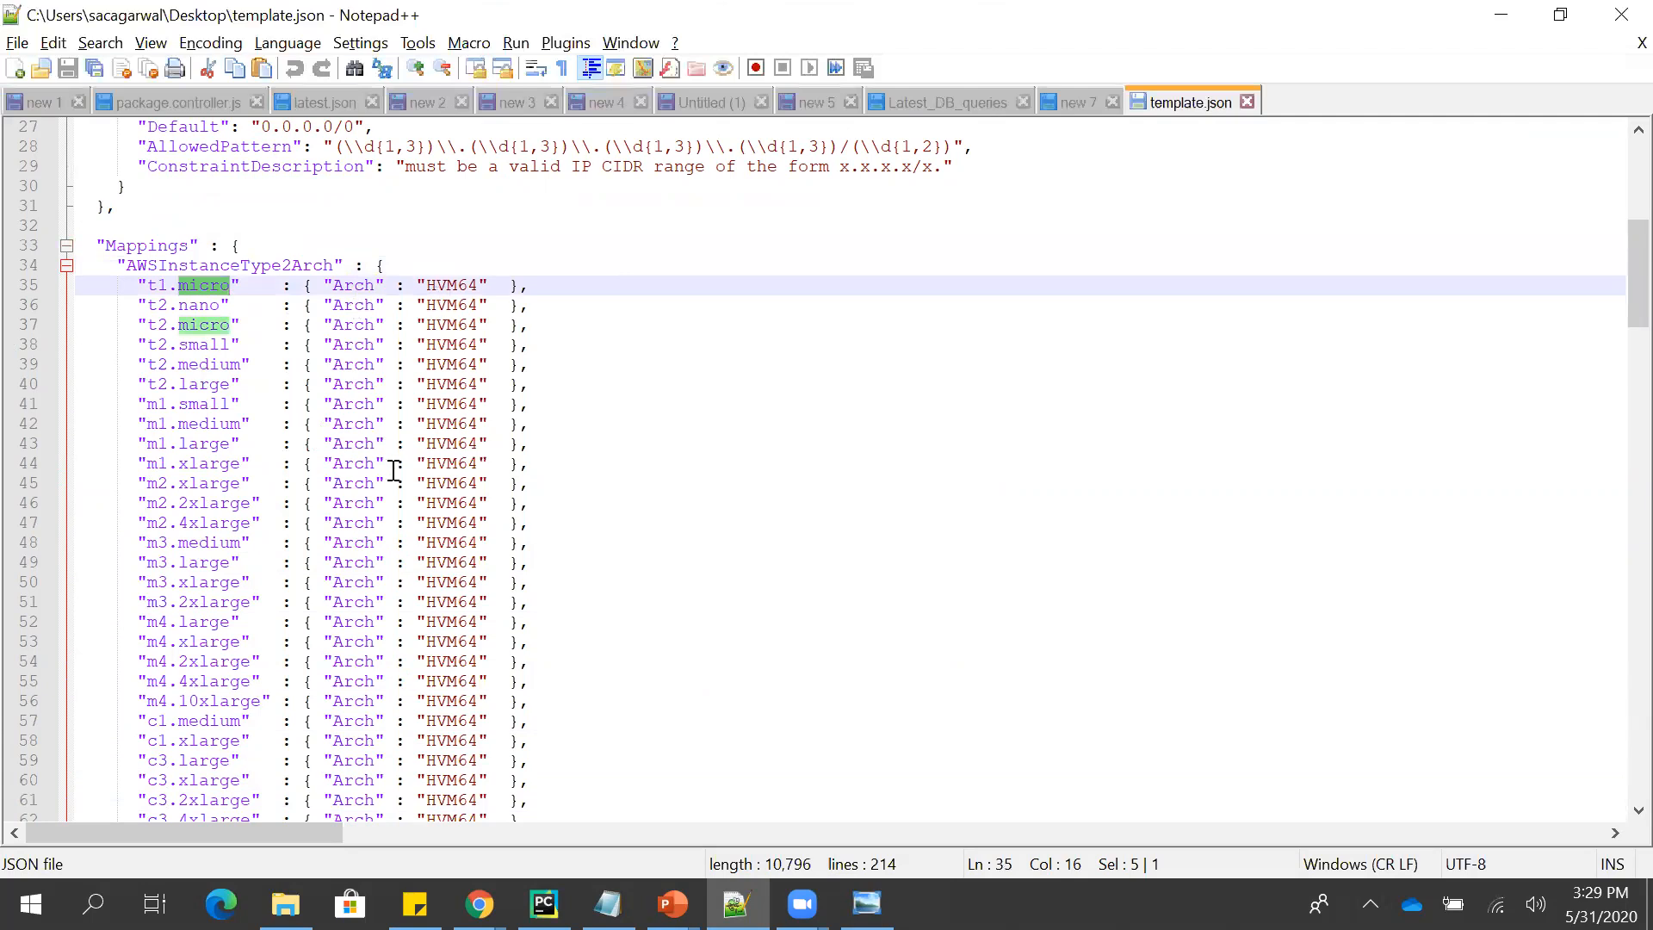
click(176, 498)
key(Down)
key(Down)
key(Down)
key(Down)
key(Down)
key(Down)
key(Down)
key(Down)
key(Down)
key(Down)
key(Down)
key(Down)
key(Down)
key(Down)
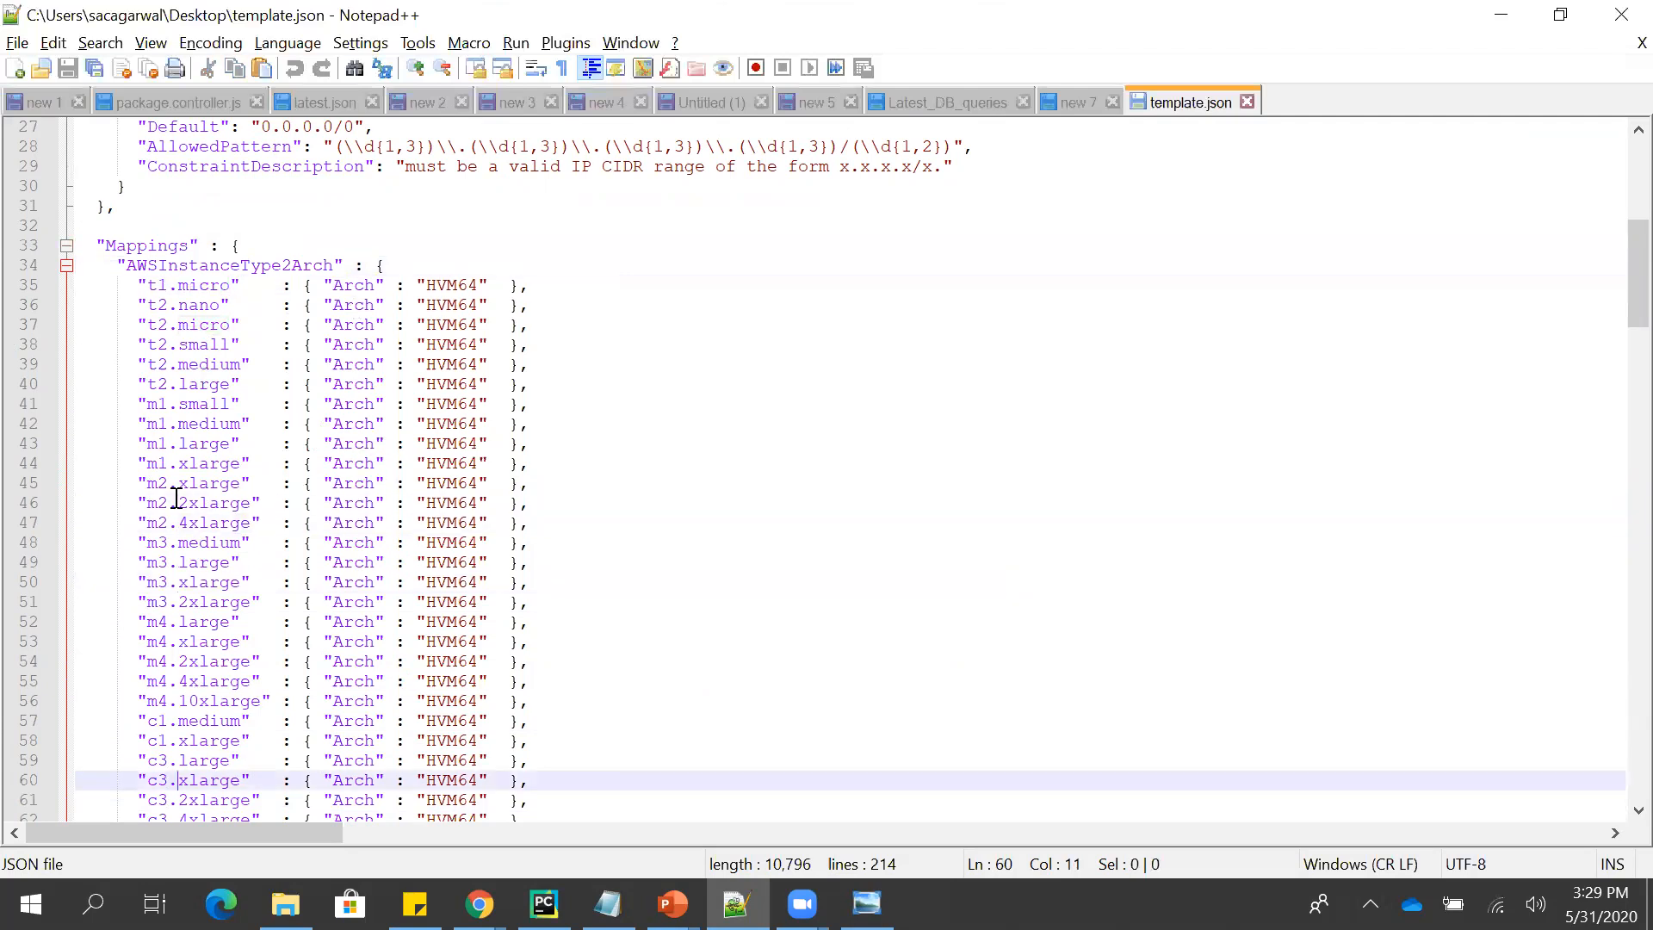
key(Down)
key(Down)
key(Down)
key(Down)
key(Down)
key(Down)
key(Down)
key(Down)
key(Down)
key(Down)
key(Down)
key(Down)
key(Down)
key(Down)
key(Down)
key(Down)
key(Down)
key(Down)
key(Down)
key(Down)
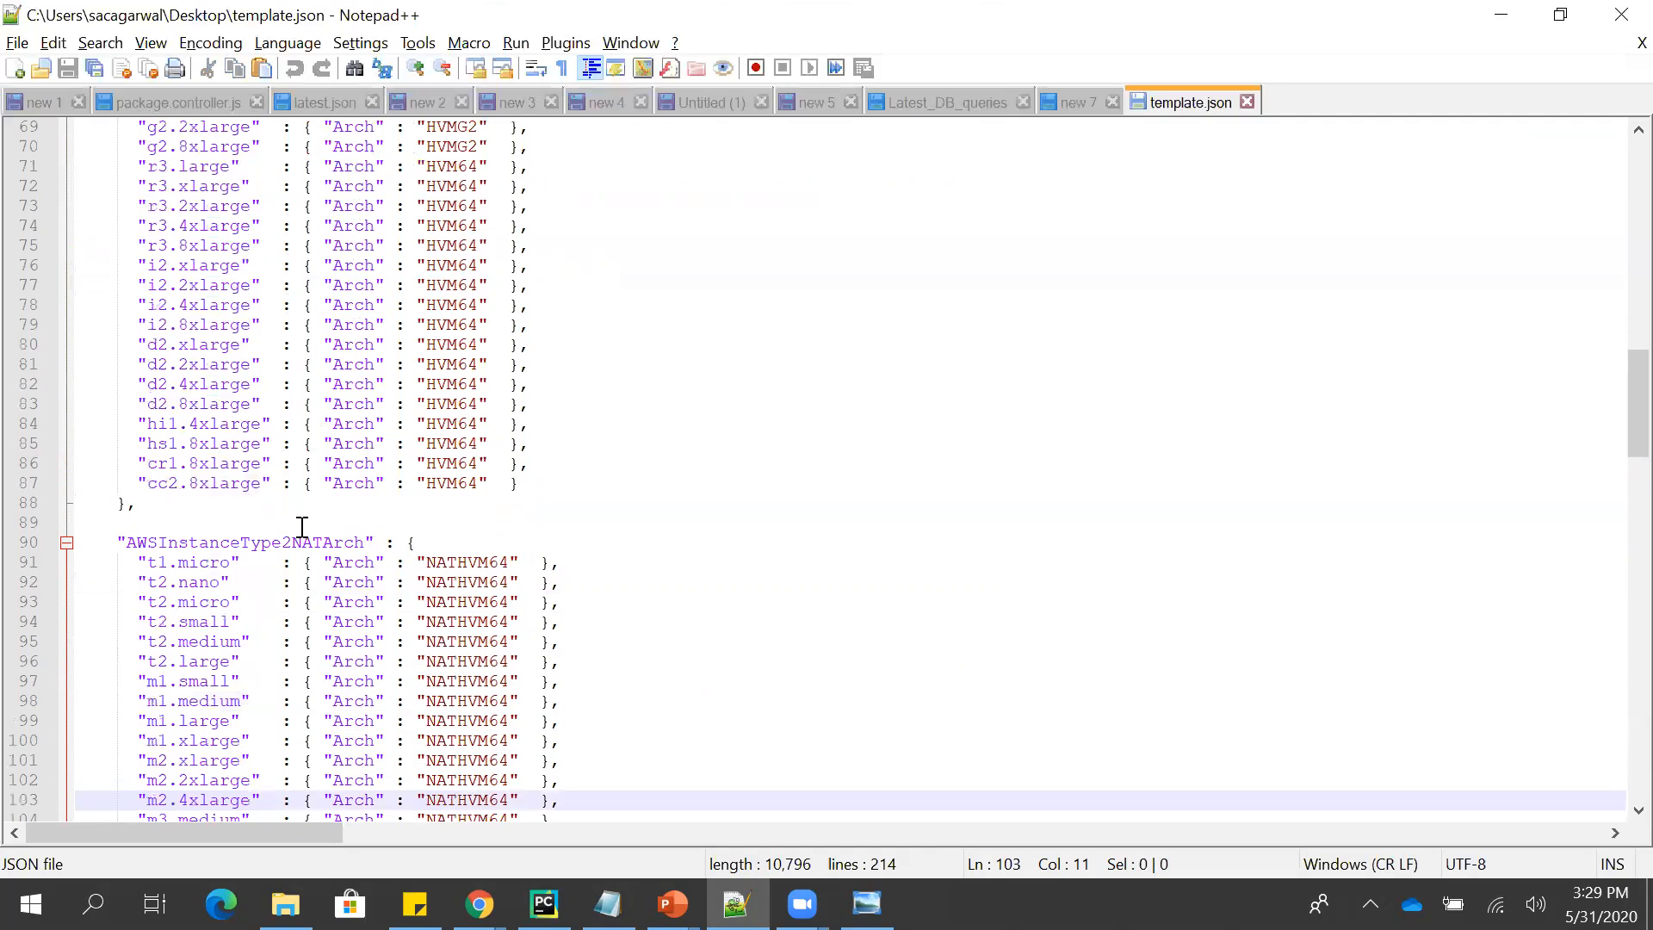
- Examine the AWSInstanceType2NATArch and AWSRegionArch2AMI mappings down to the start of the Resources section
click(295, 543)
double_click(297, 542)
click(232, 589)
key(Down)
key(Down)
key(Down)
key(Down)
key(Down)
key(Down)
key(Down)
key(Down)
key(Down)
key(Down)
key(Down)
key(Down)
key(Down)
key(Down)
key(Down)
key(Down)
key(Down)
key(Down)
key(Down)
key(Down)
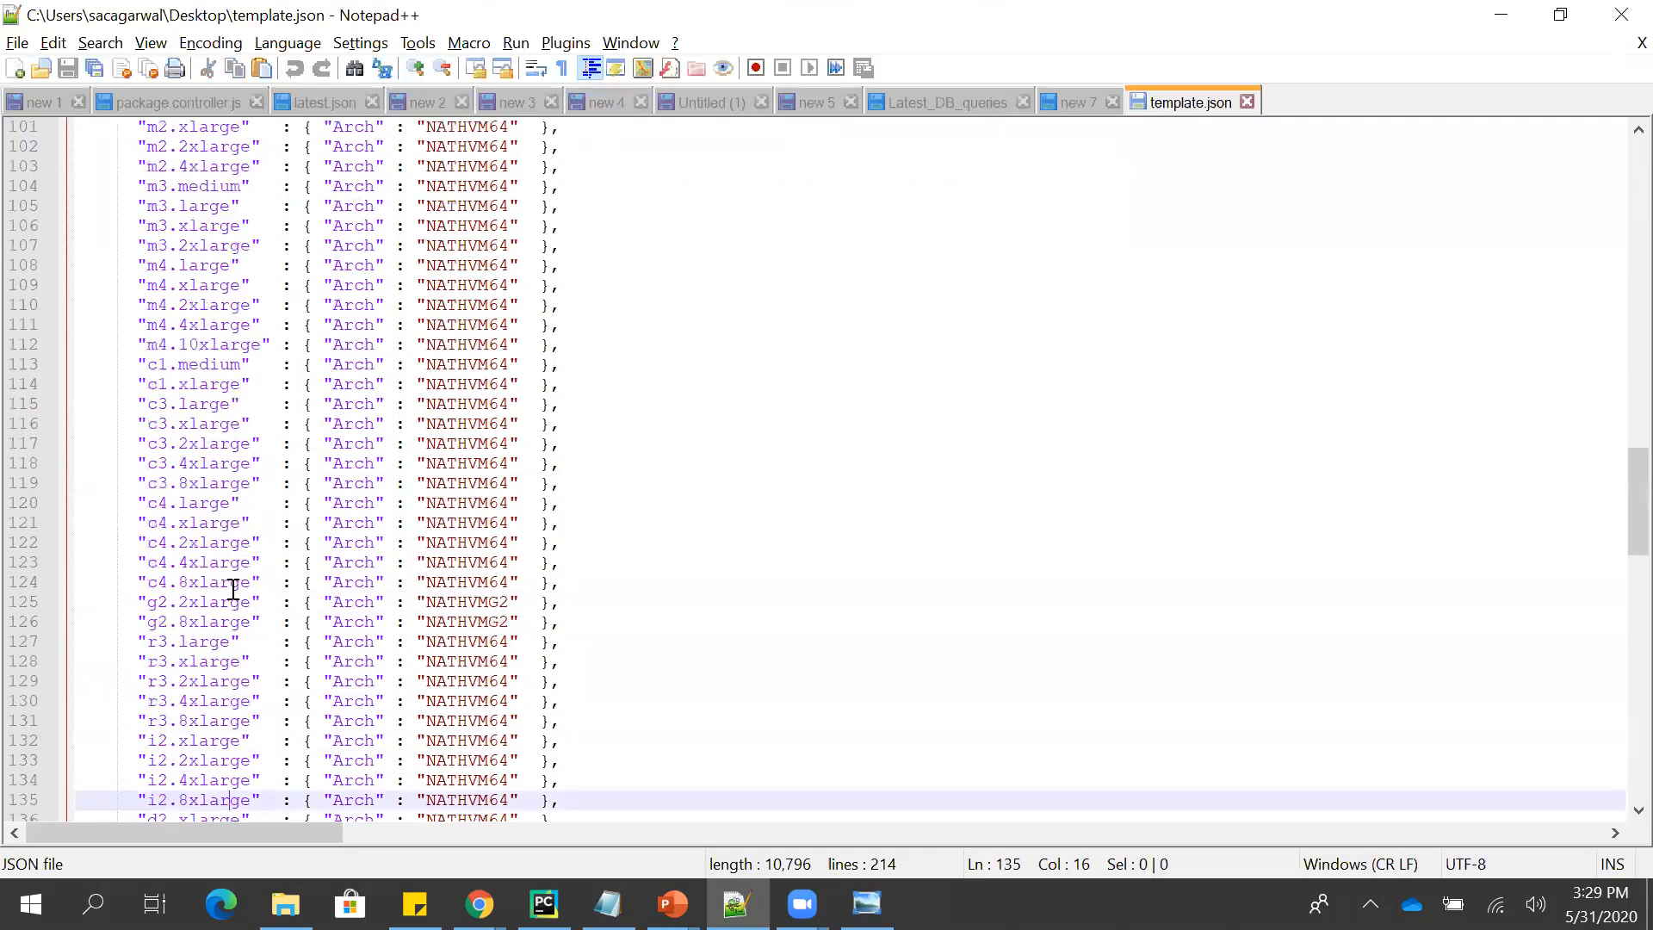
key(Down)
key(Down)
key(Down)
key(Down)
key(Down)
key(Down)
key(Down)
key(Down)
key(Down)
key(Down)
key(Down)
key(Down)
key(Down)
key(Down)
key(Down)
key(Down)
key(Down)
key(Down)
key(Down)
key(Down)
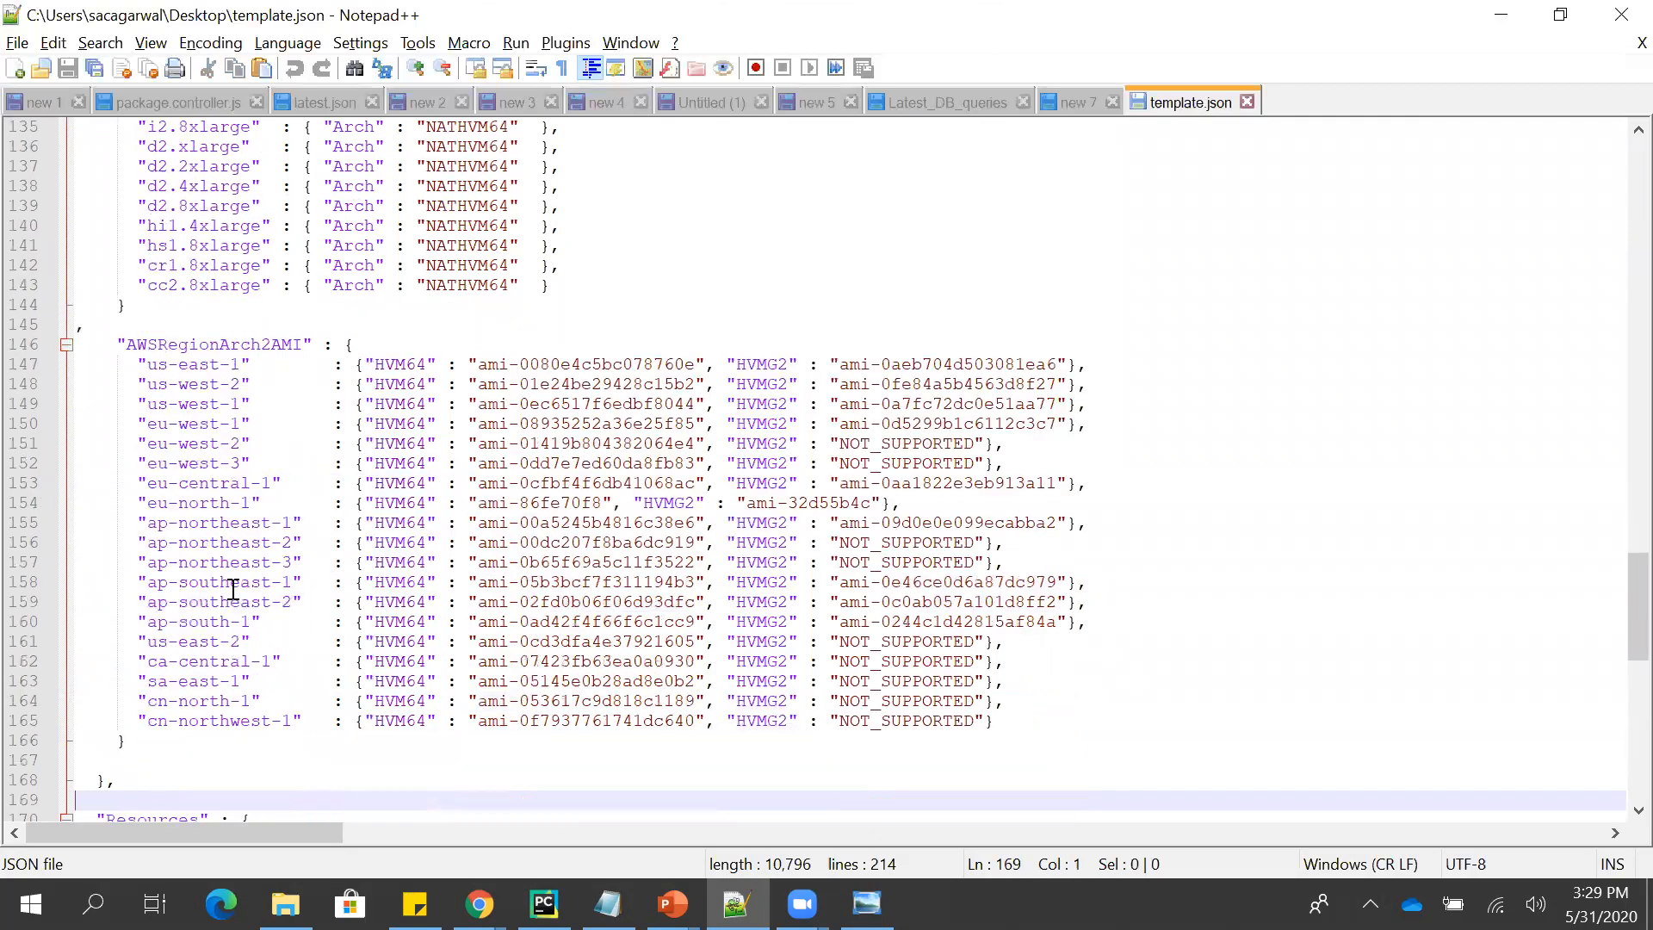
key(Down)
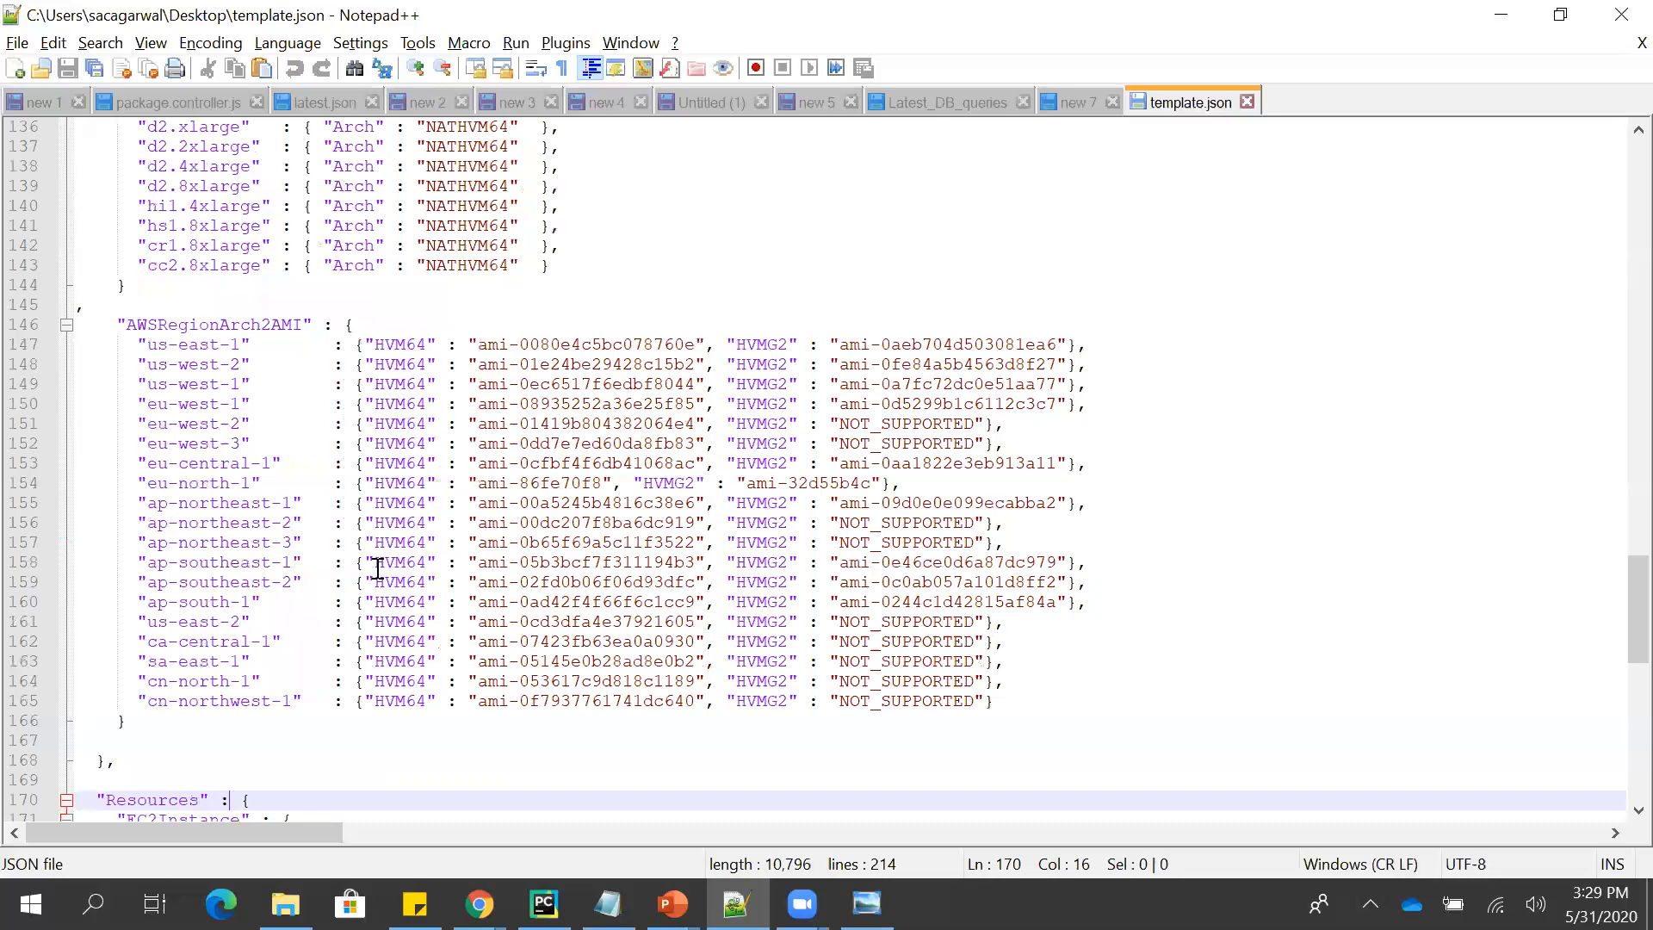
- Consult the Template slide in PowerPoint, and search template.json in Notepad++ from the start for "Output"
key(ctrl+Home)
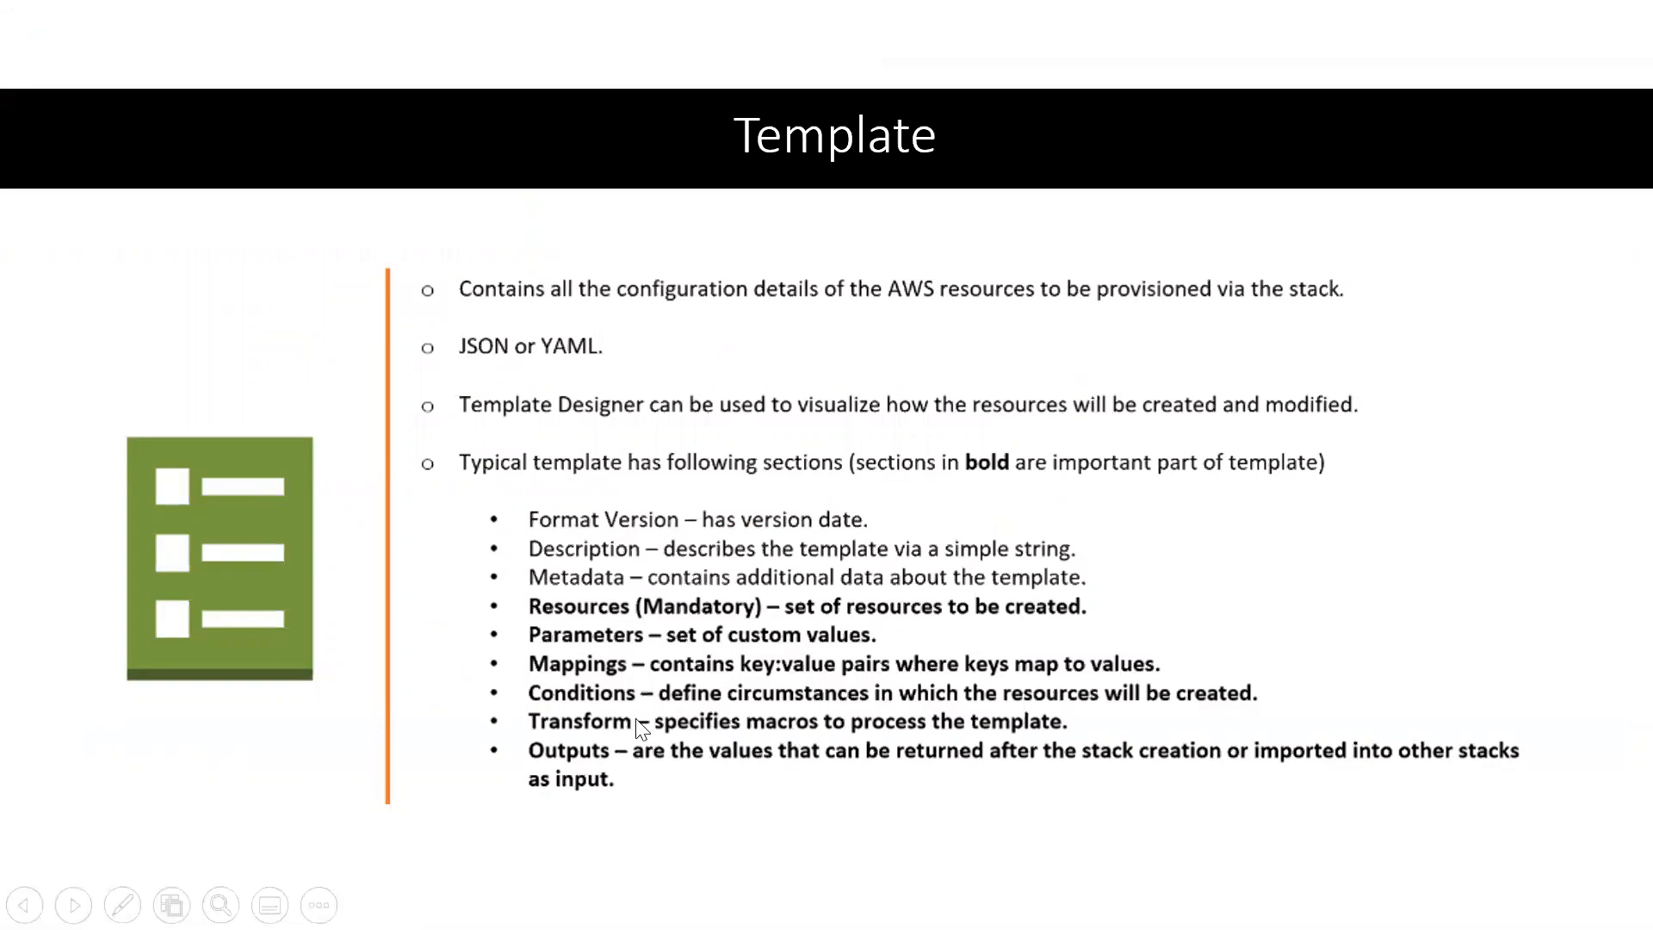
key(alt+Tab)
key(ctrl+f)
text(Out)
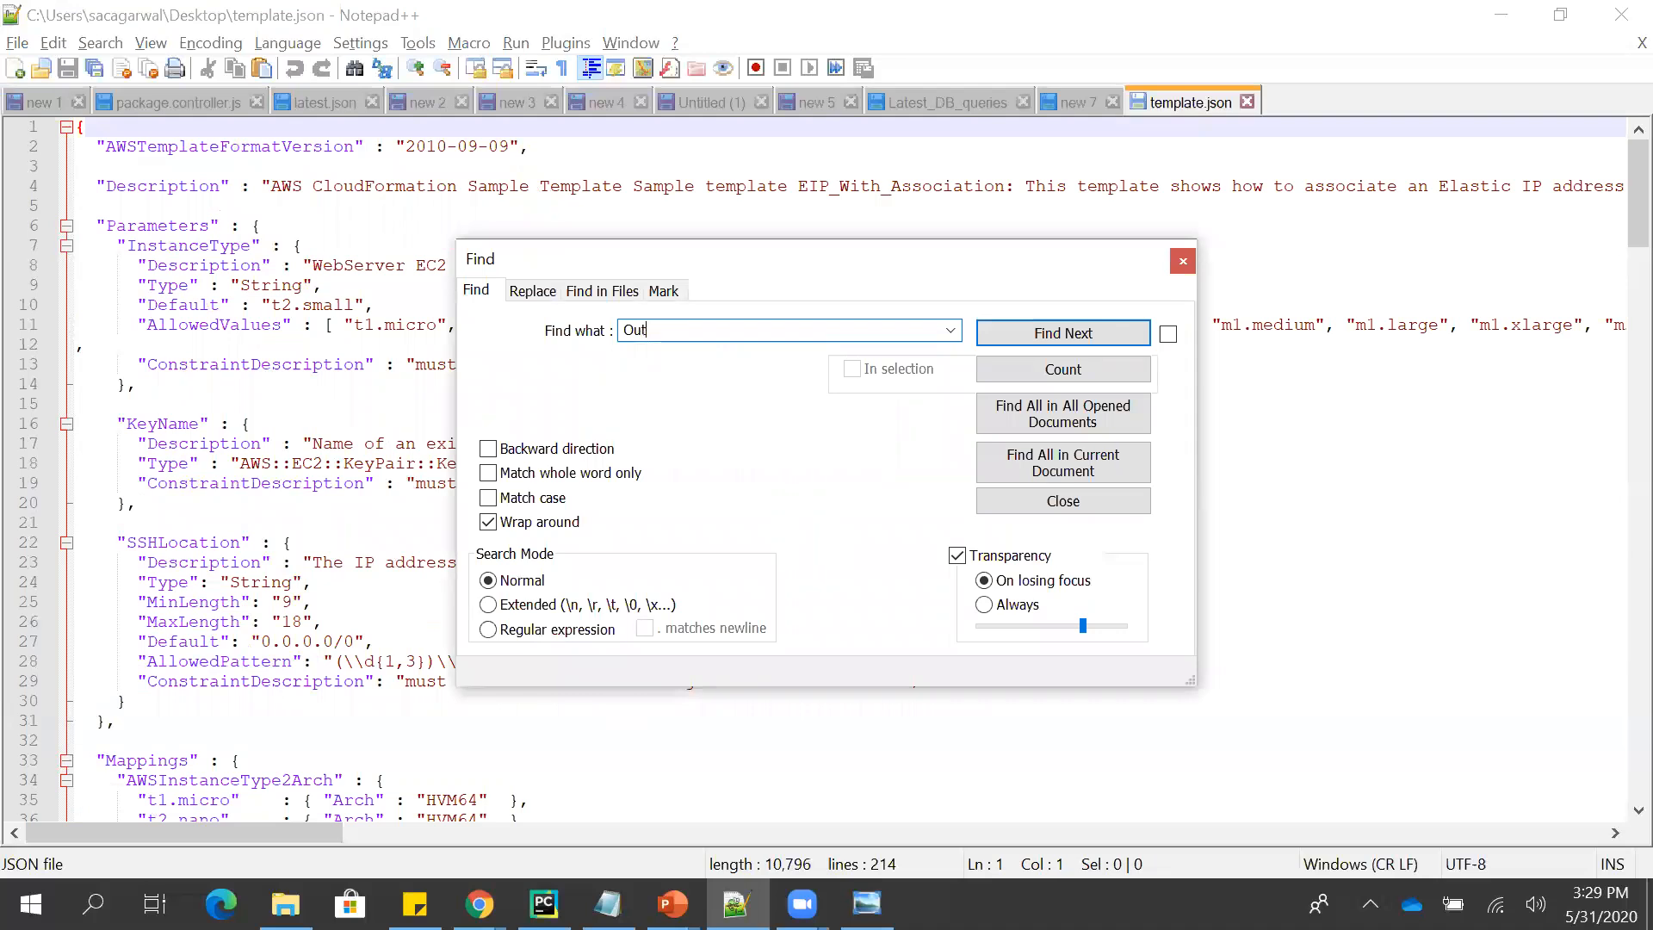
key(Return)
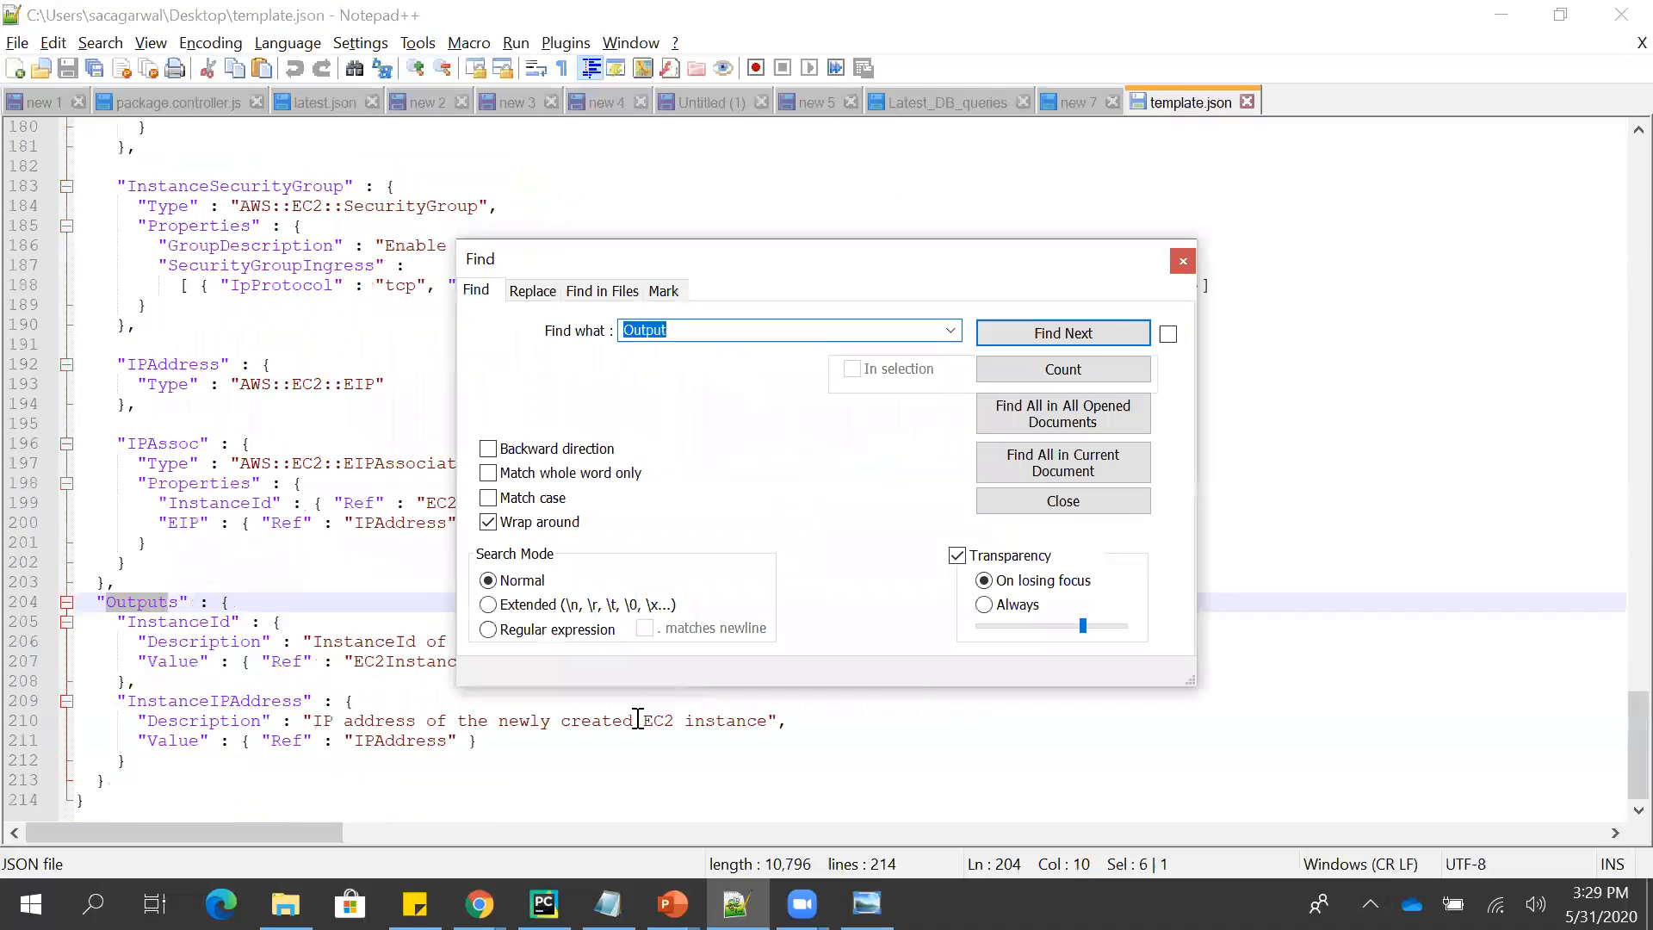
key(Escape)
click(427, 507)
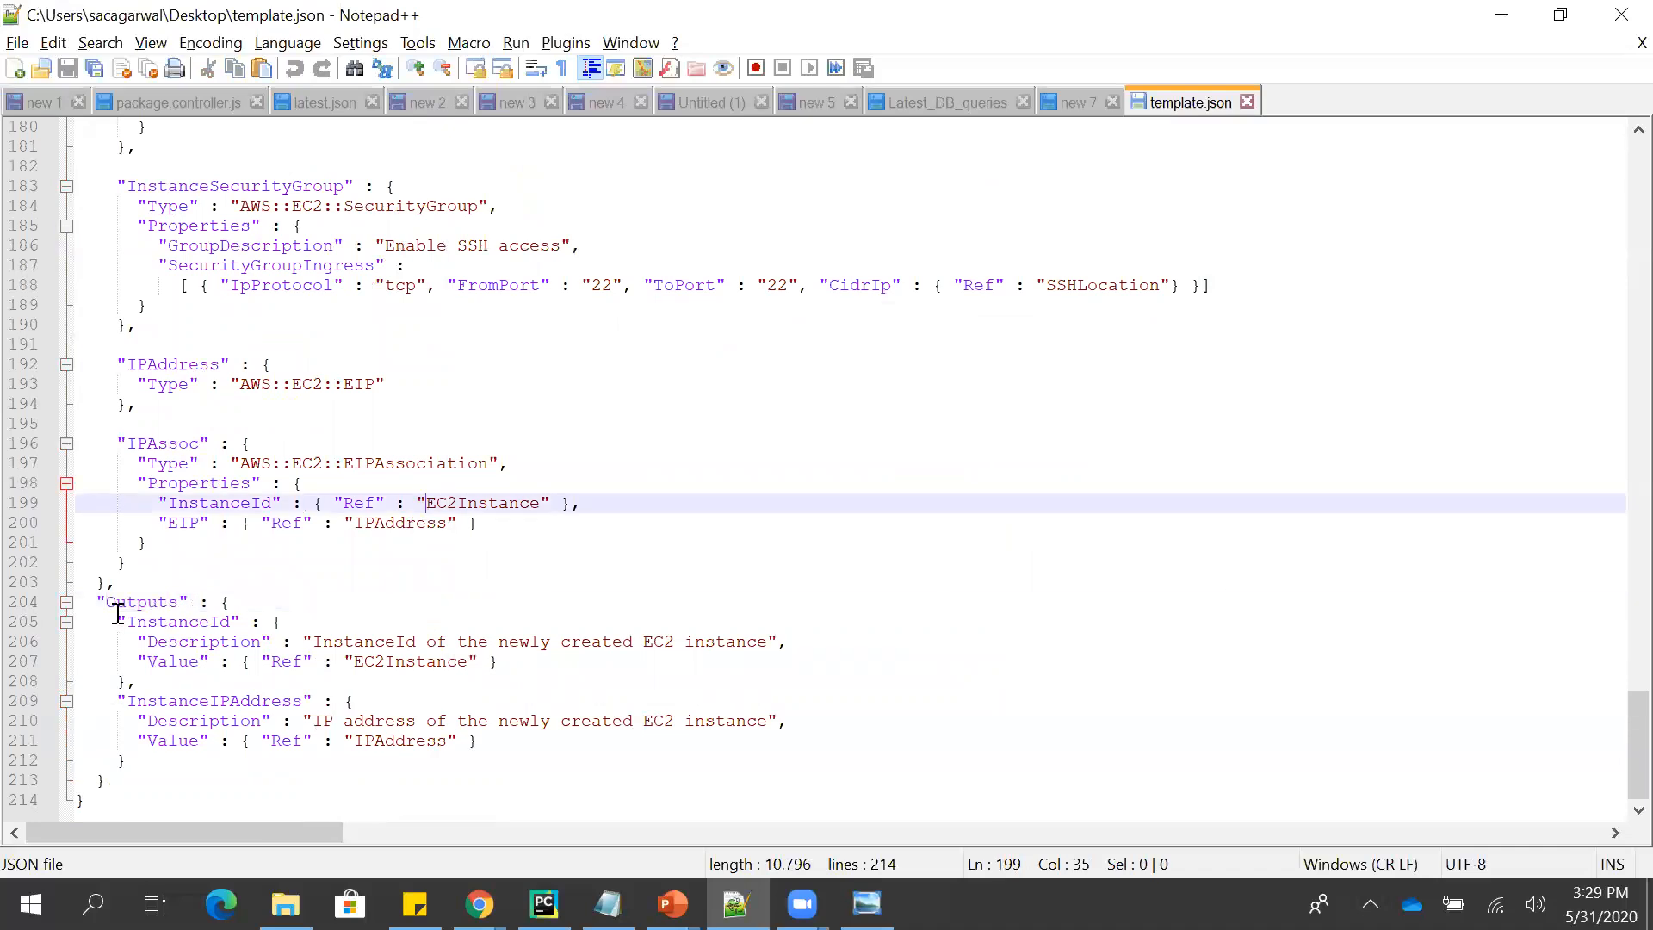
- Examine the descriptions and values of the InstanceId and InstanceIPAddress outputs through the end of the template
double_click(160, 622)
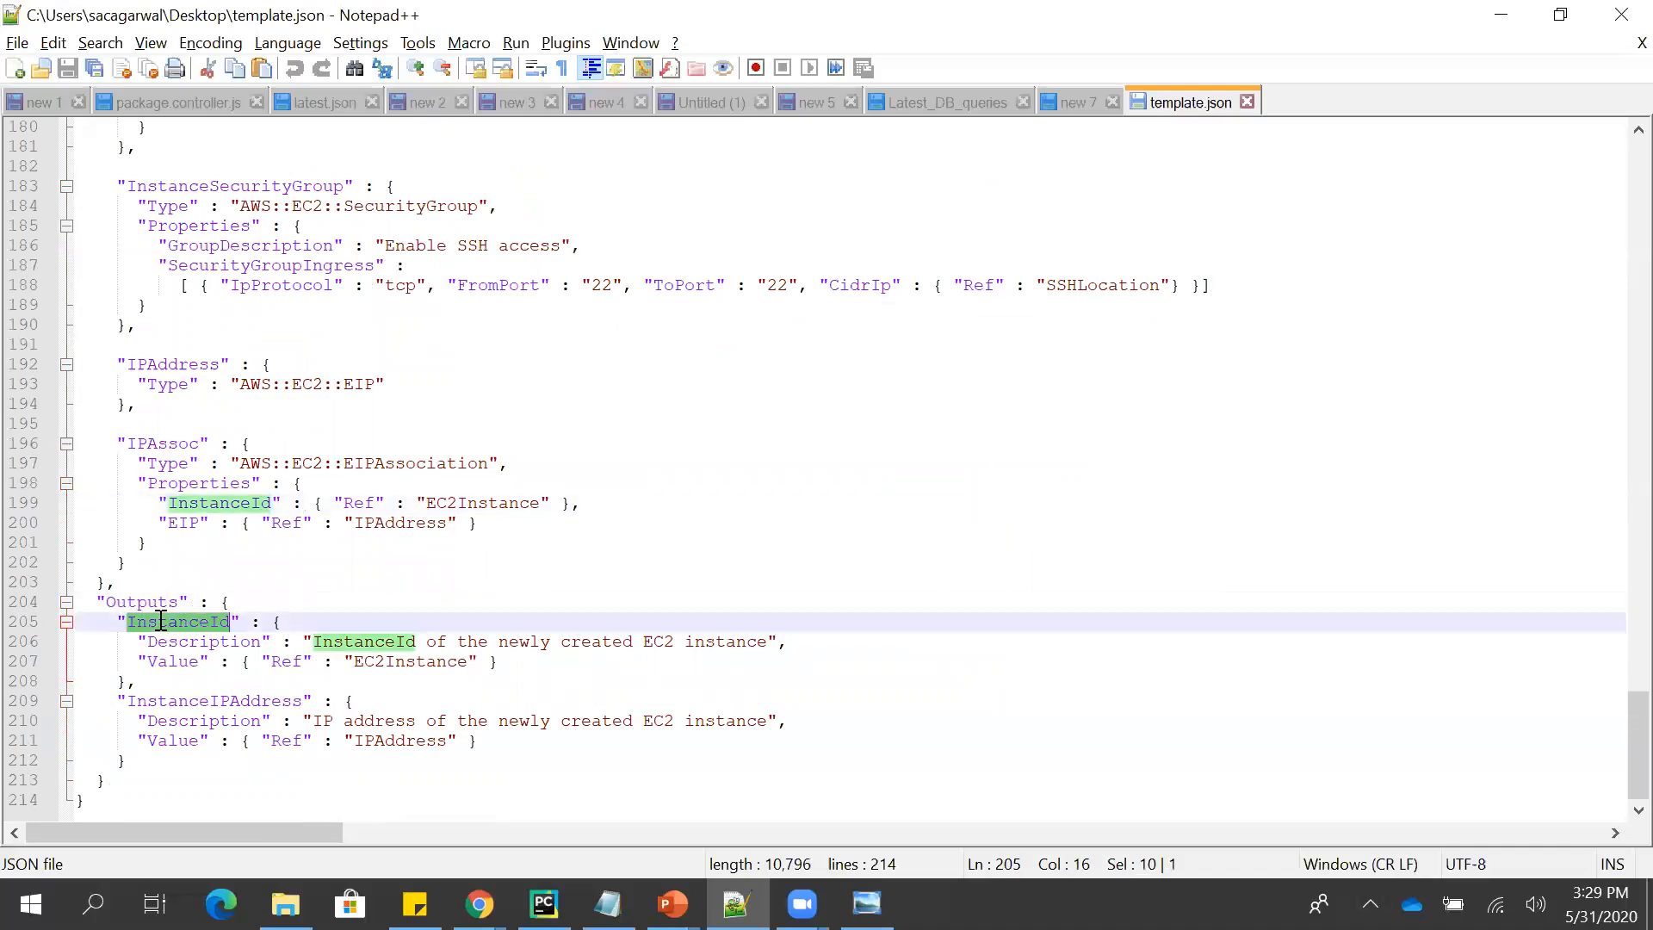
double_click(180, 700)
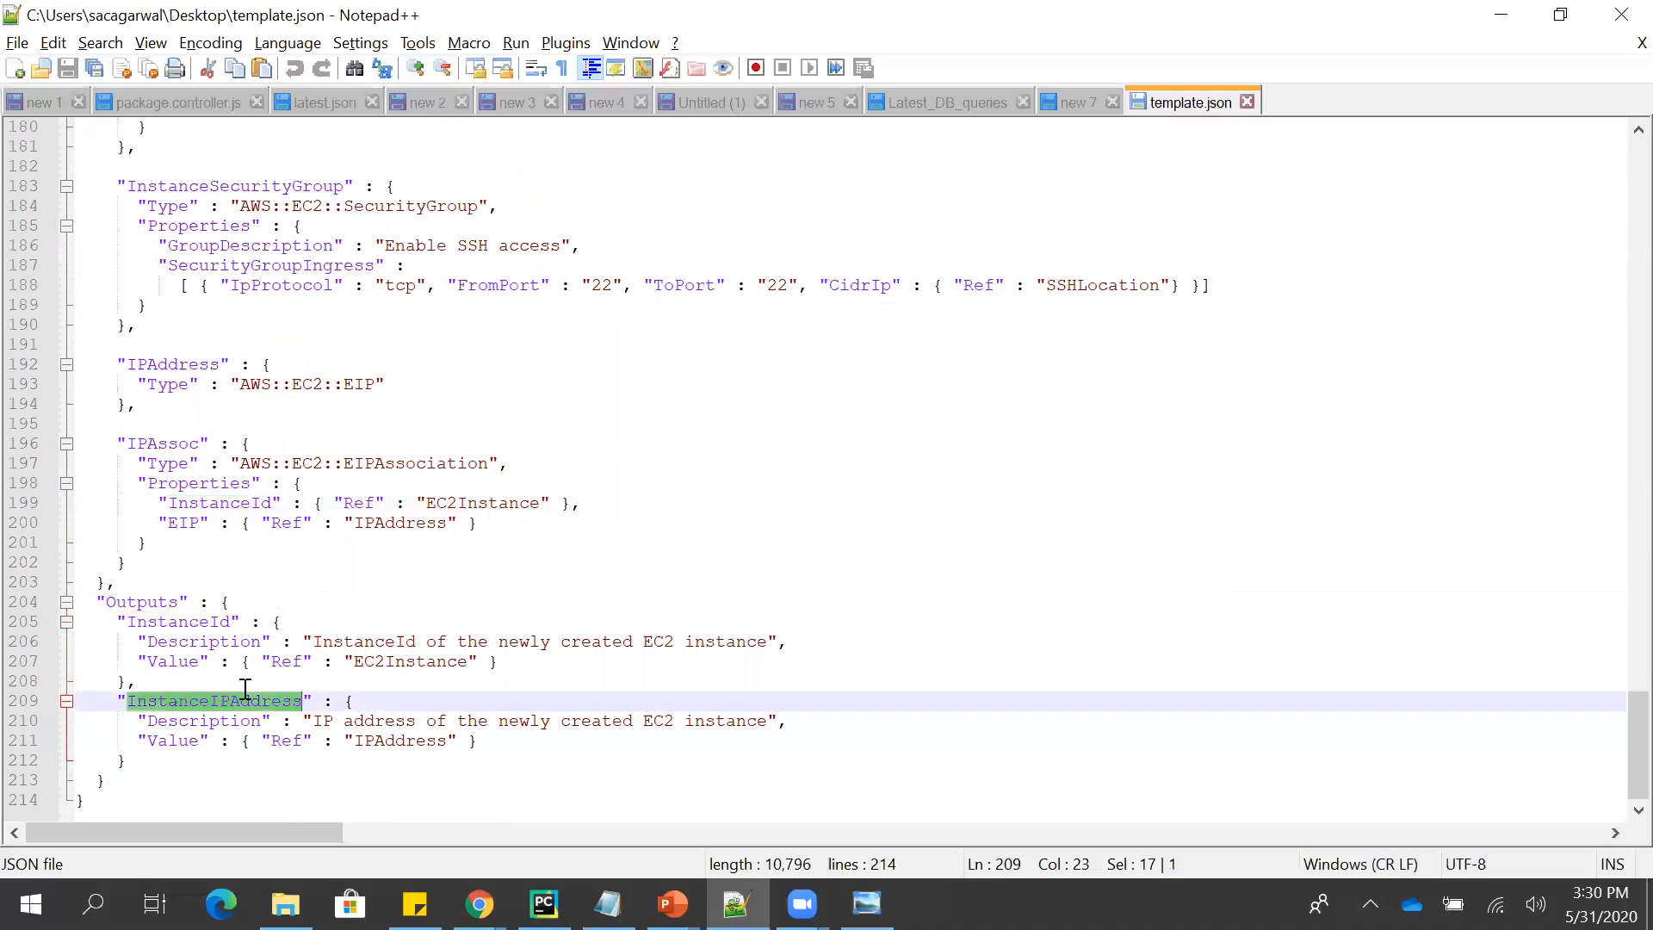
click(371, 684)
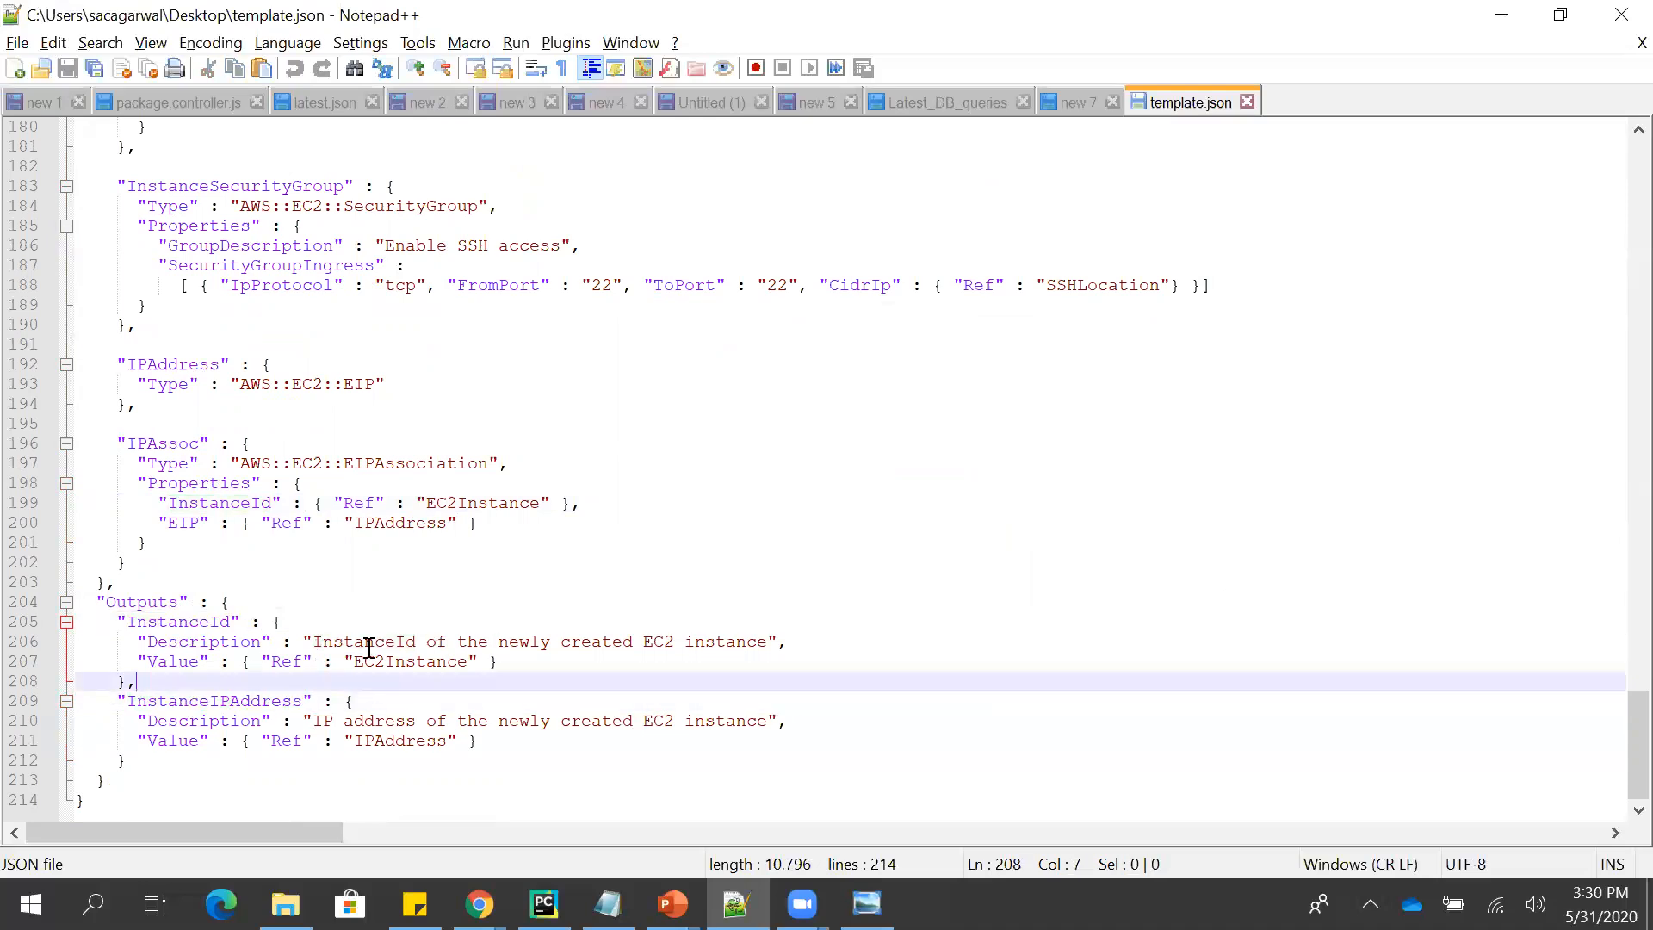
drag(314, 642, 774, 641)
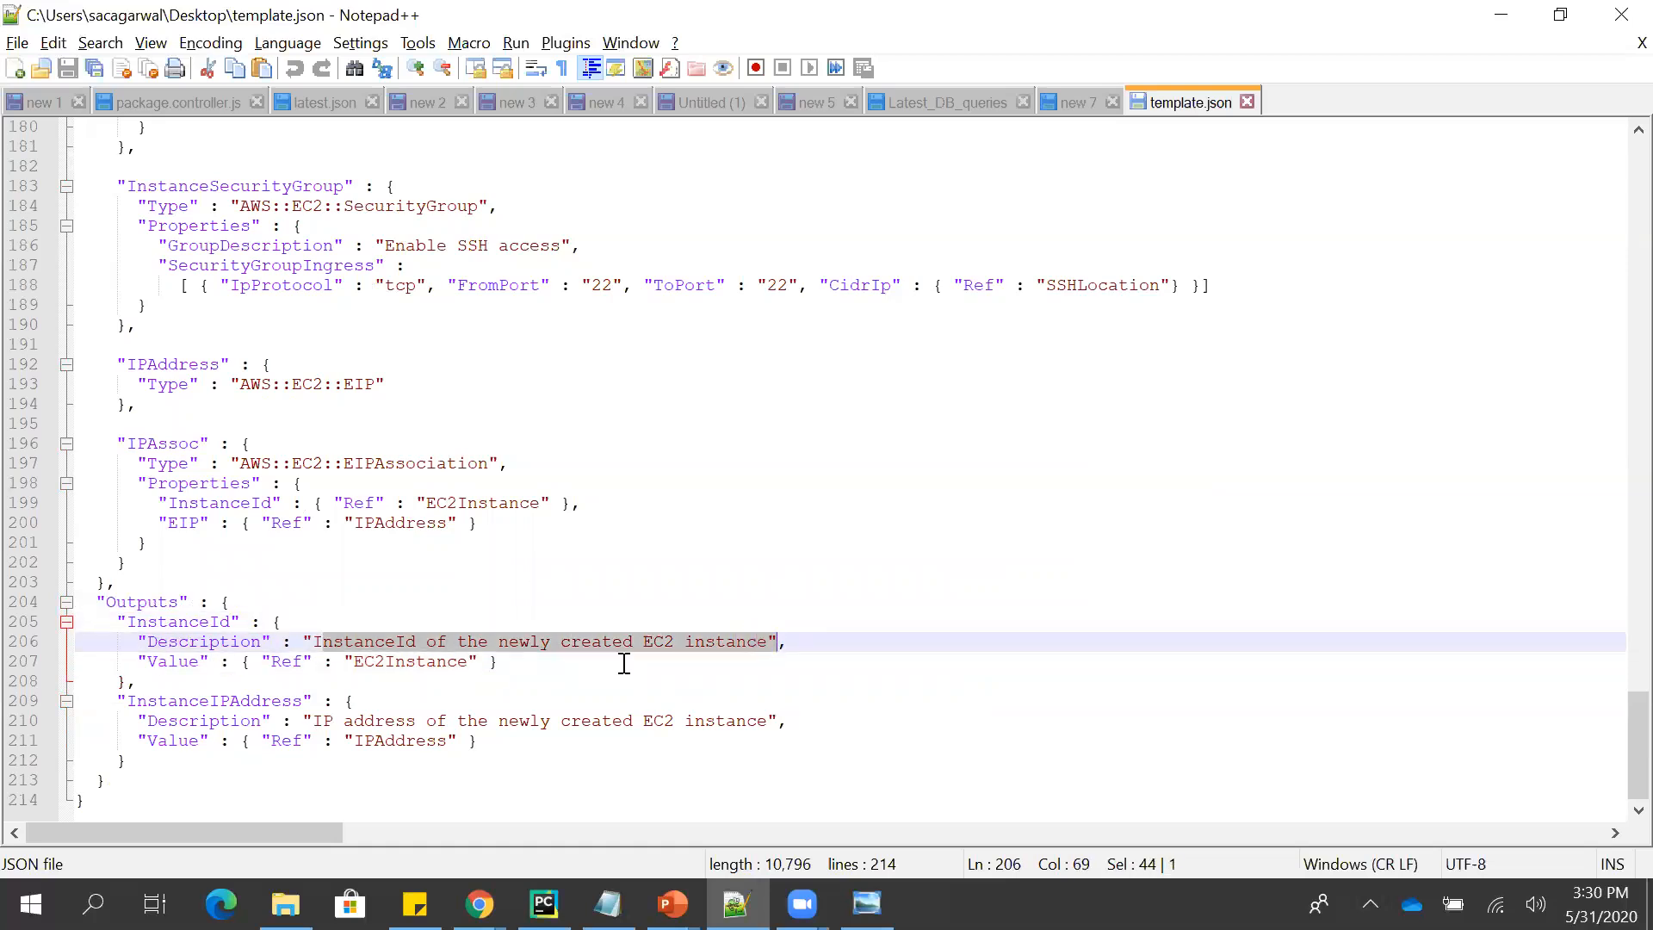
click(559, 661)
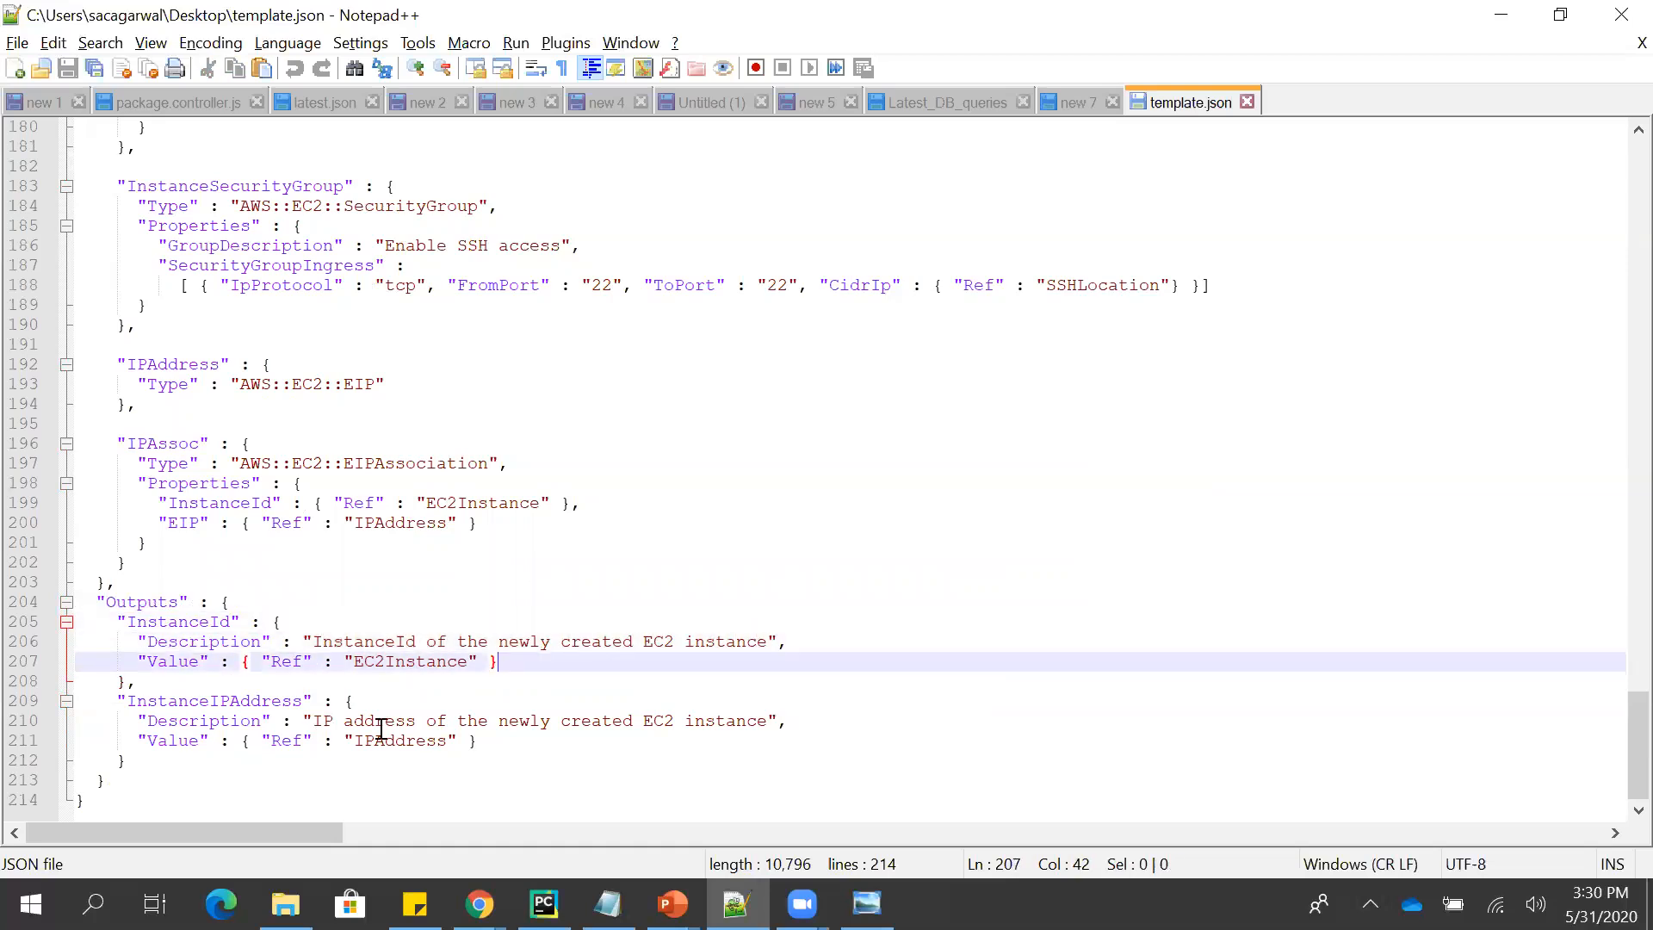
click(540, 739)
key(Down)
key(Down)
key(Down)
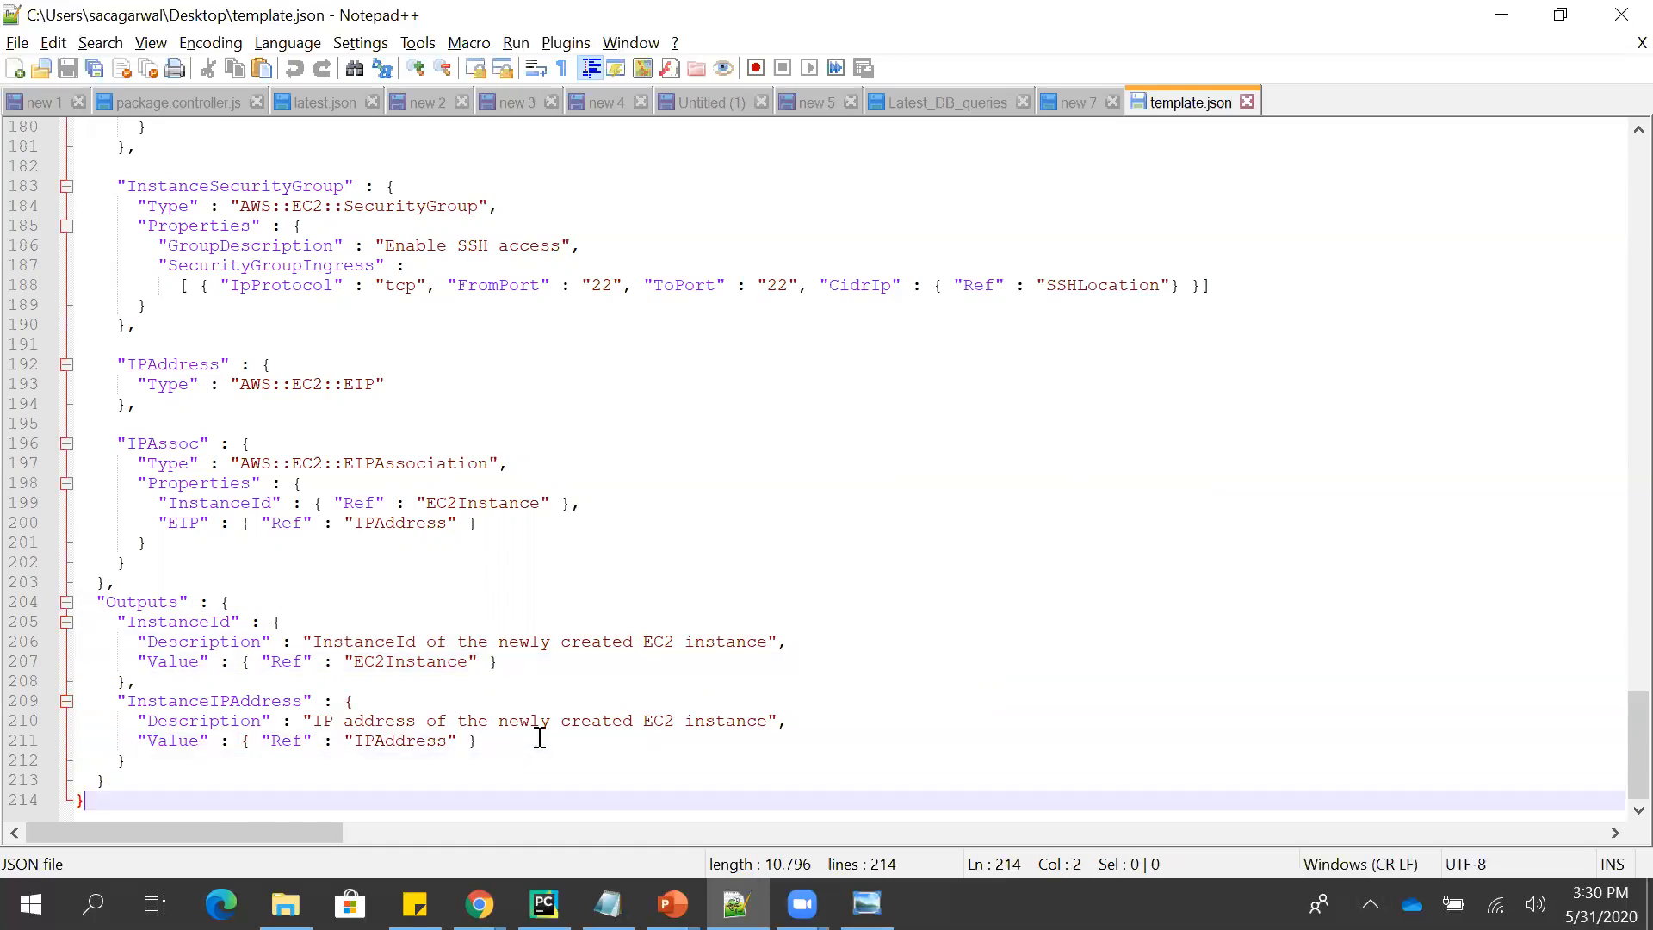
- Return to the start of template.json, and switch to the AWS CloudFormation Templates page in the incognito Chrome window
key(ctrl+Home)
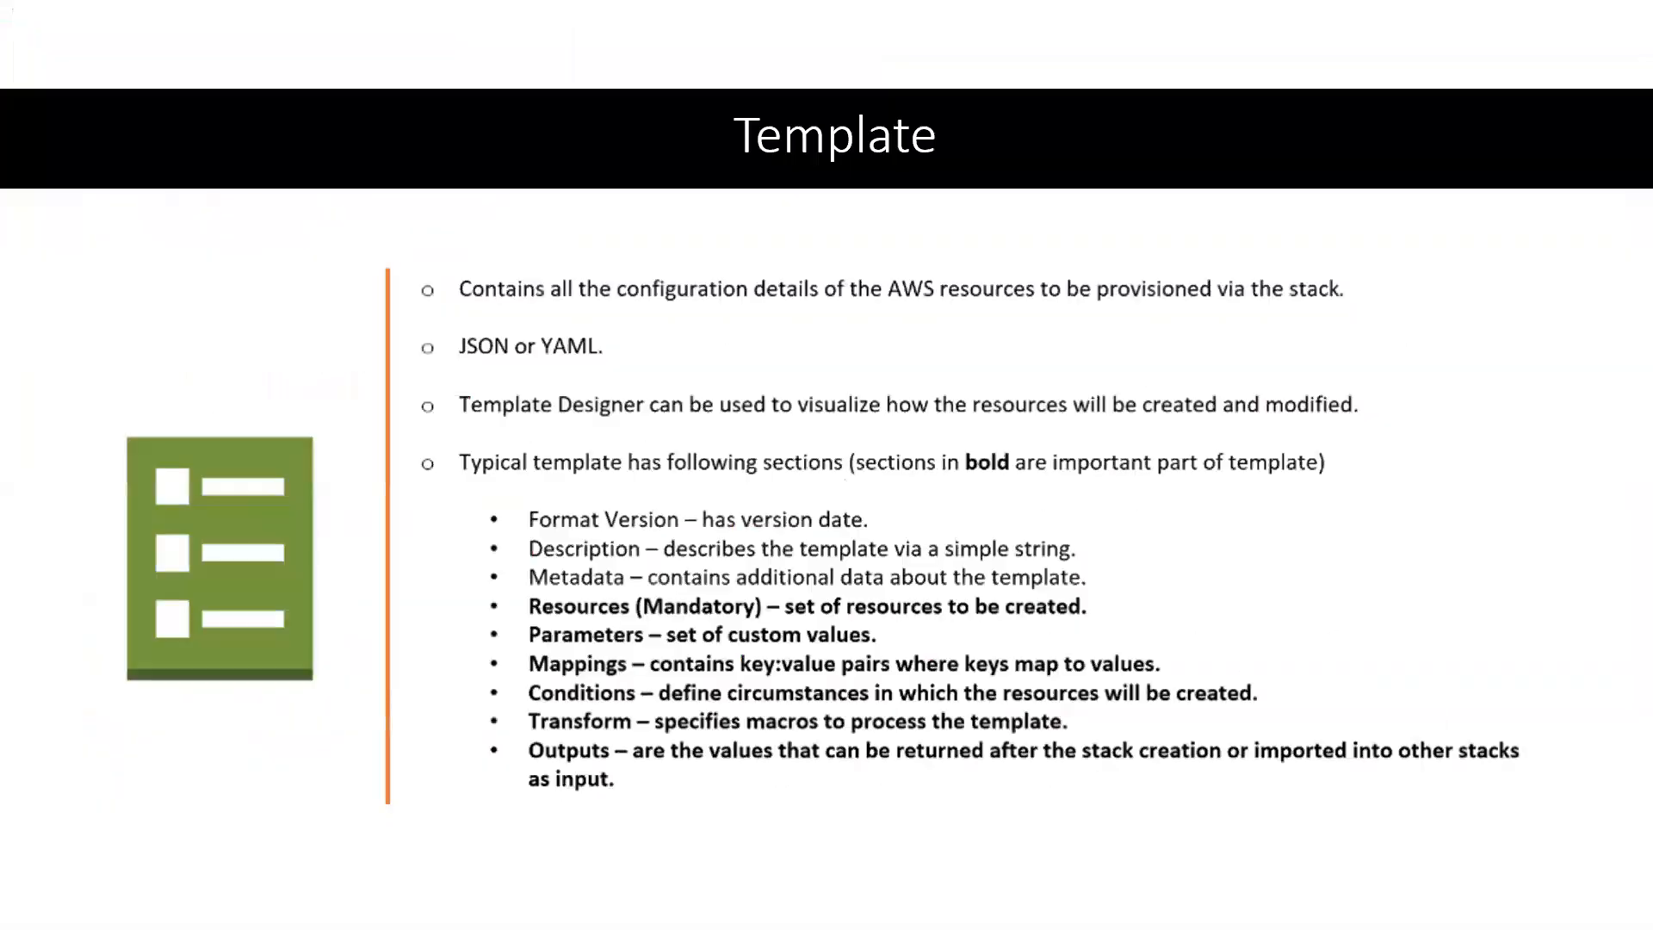
key(alt+Tab)
key(alt+Tab)
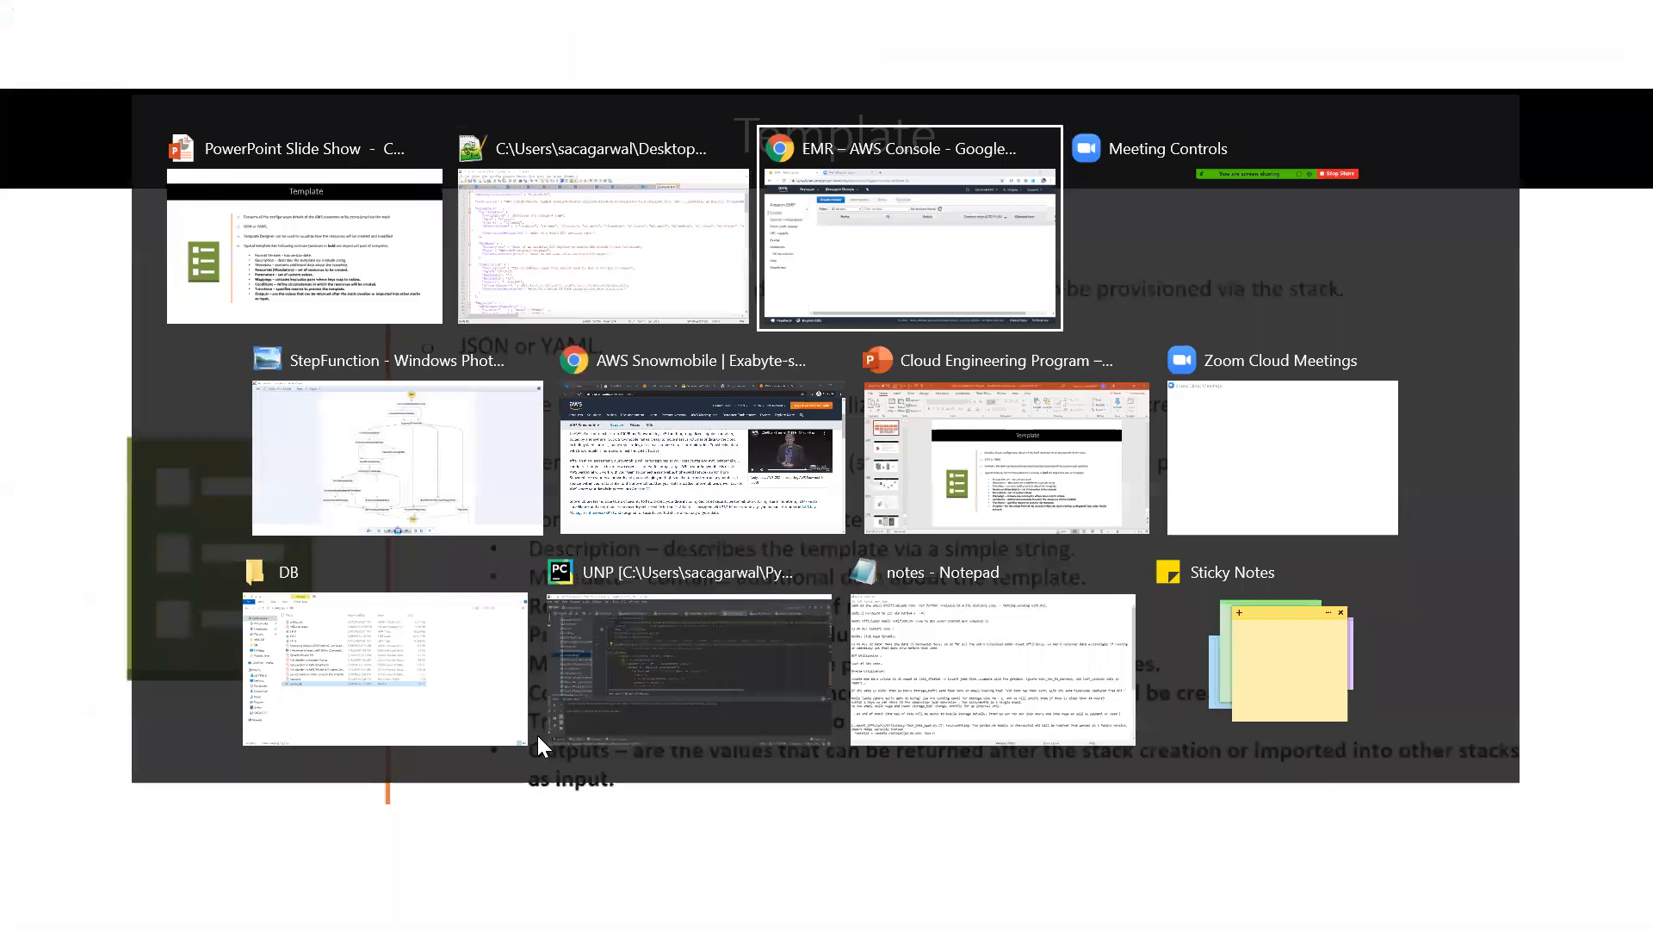
key(Down)
key(Left)
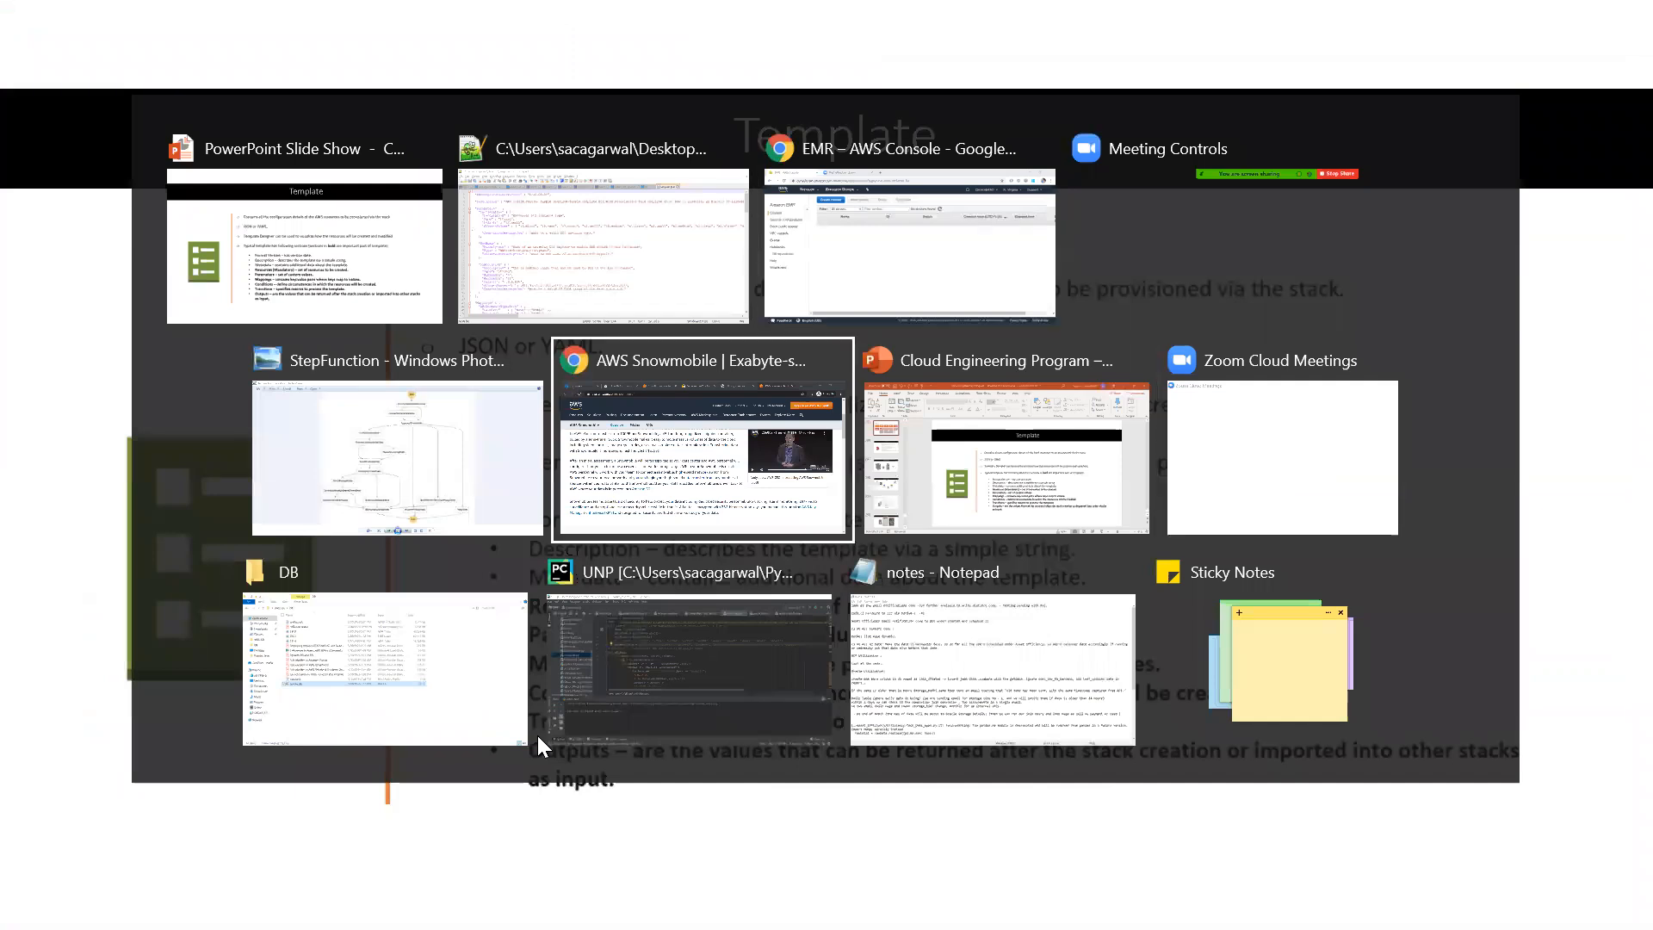
key(Left)
key(Right)
key(Right)
key(Up)
key(Left)
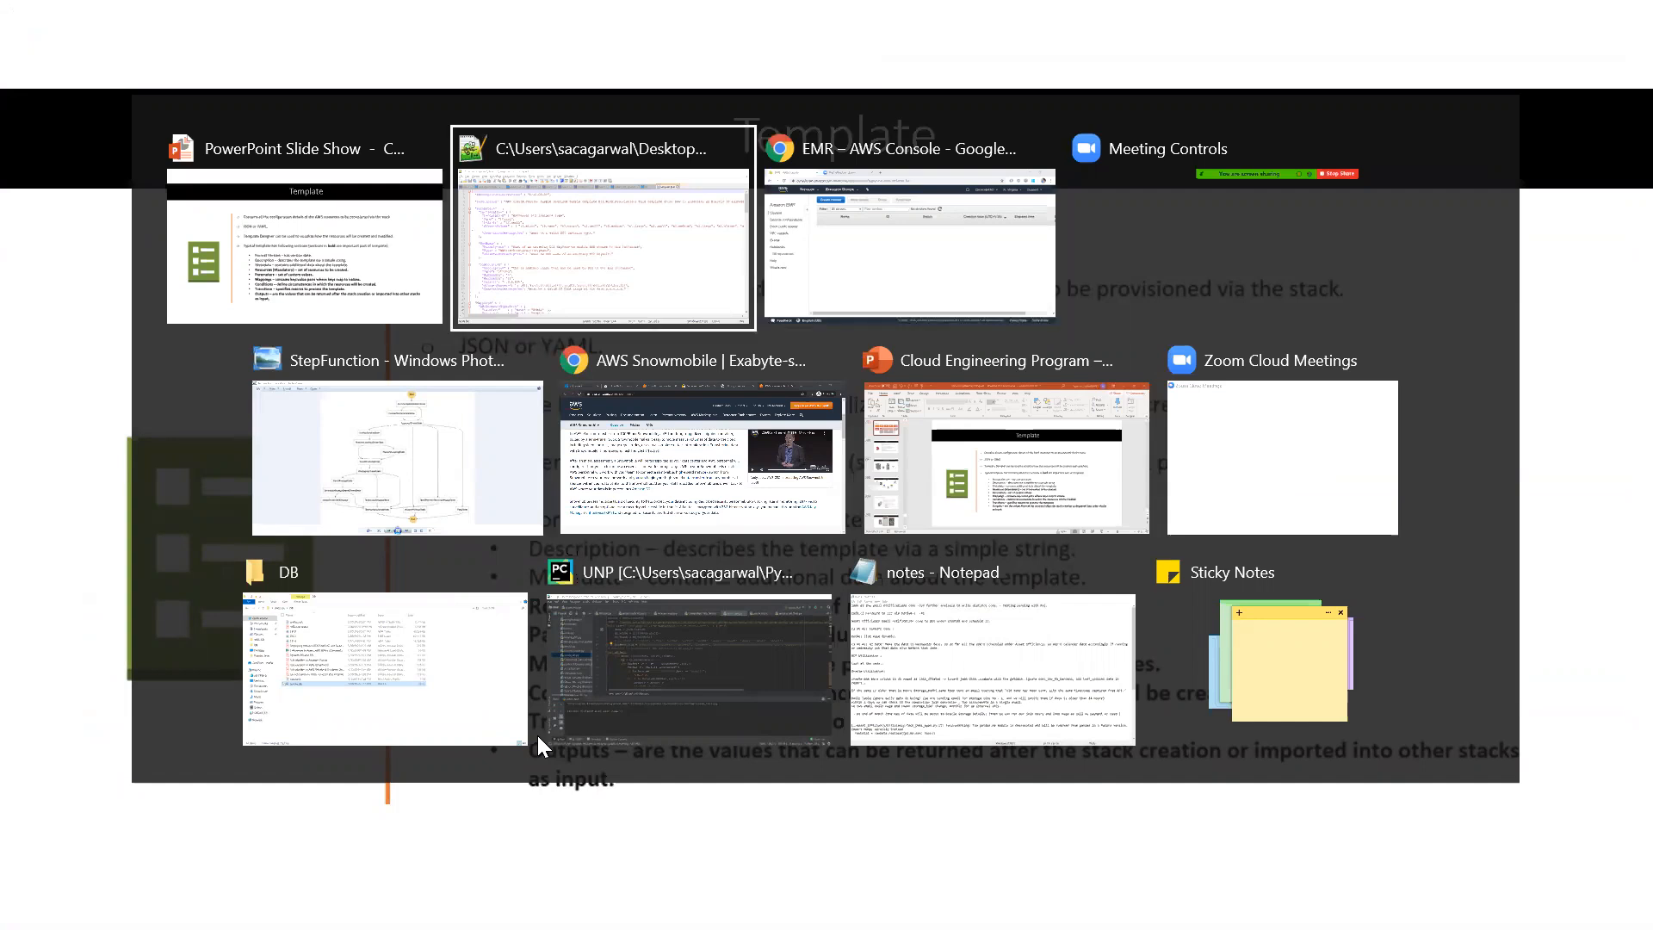
key(Right)
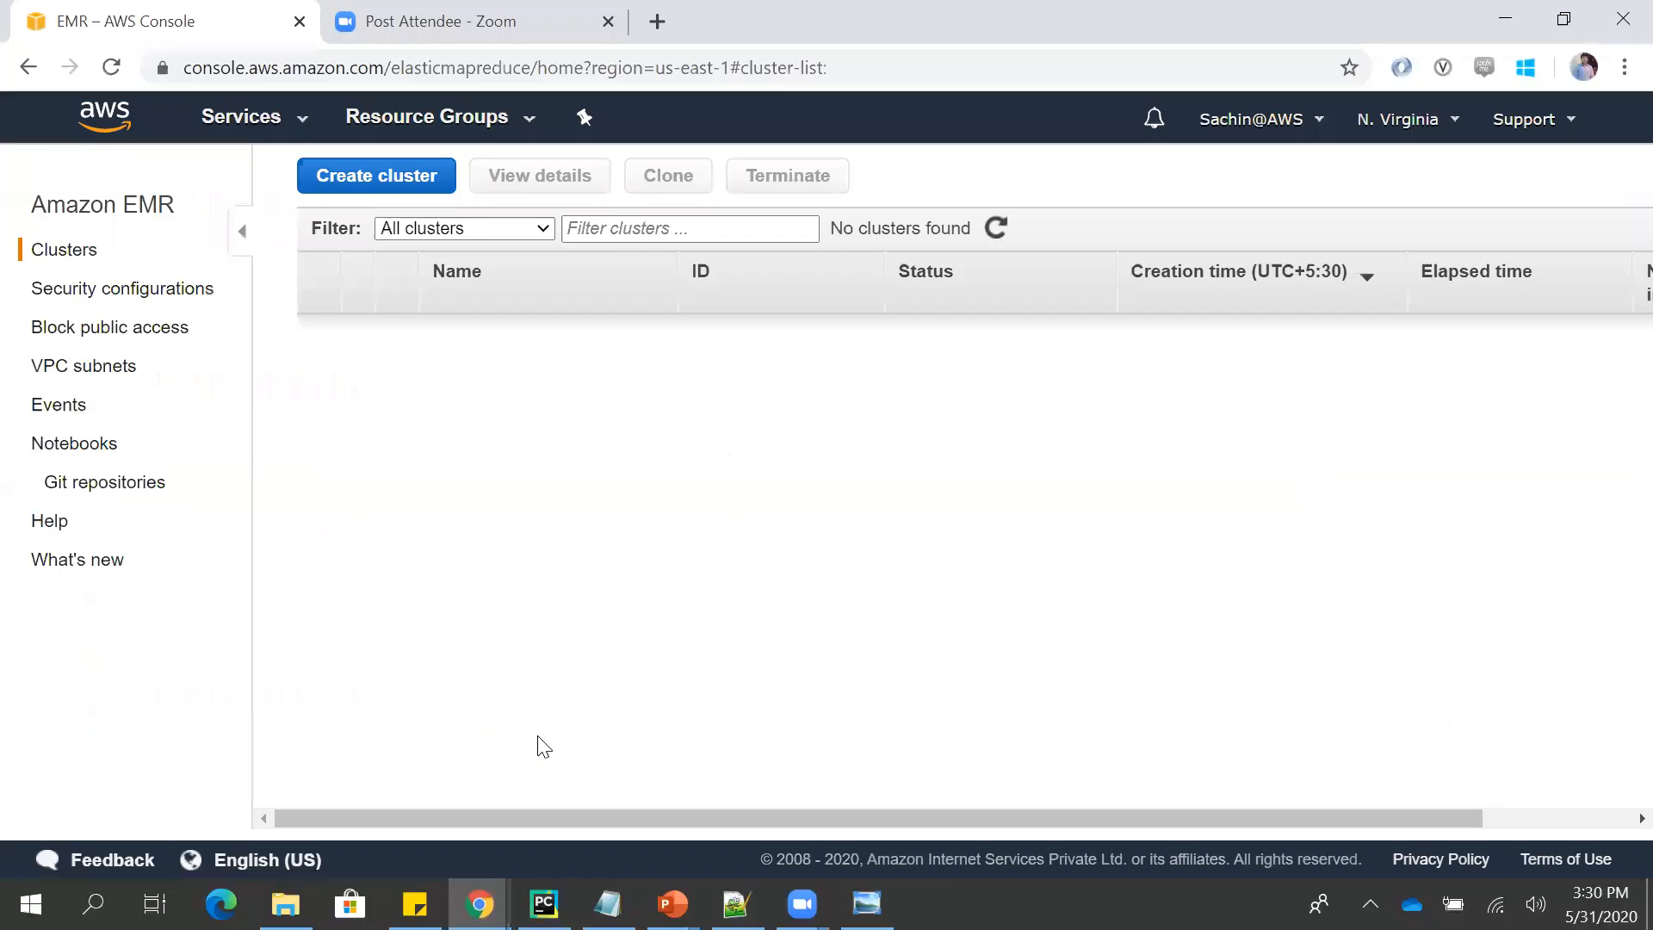
mouse_move(479, 904)
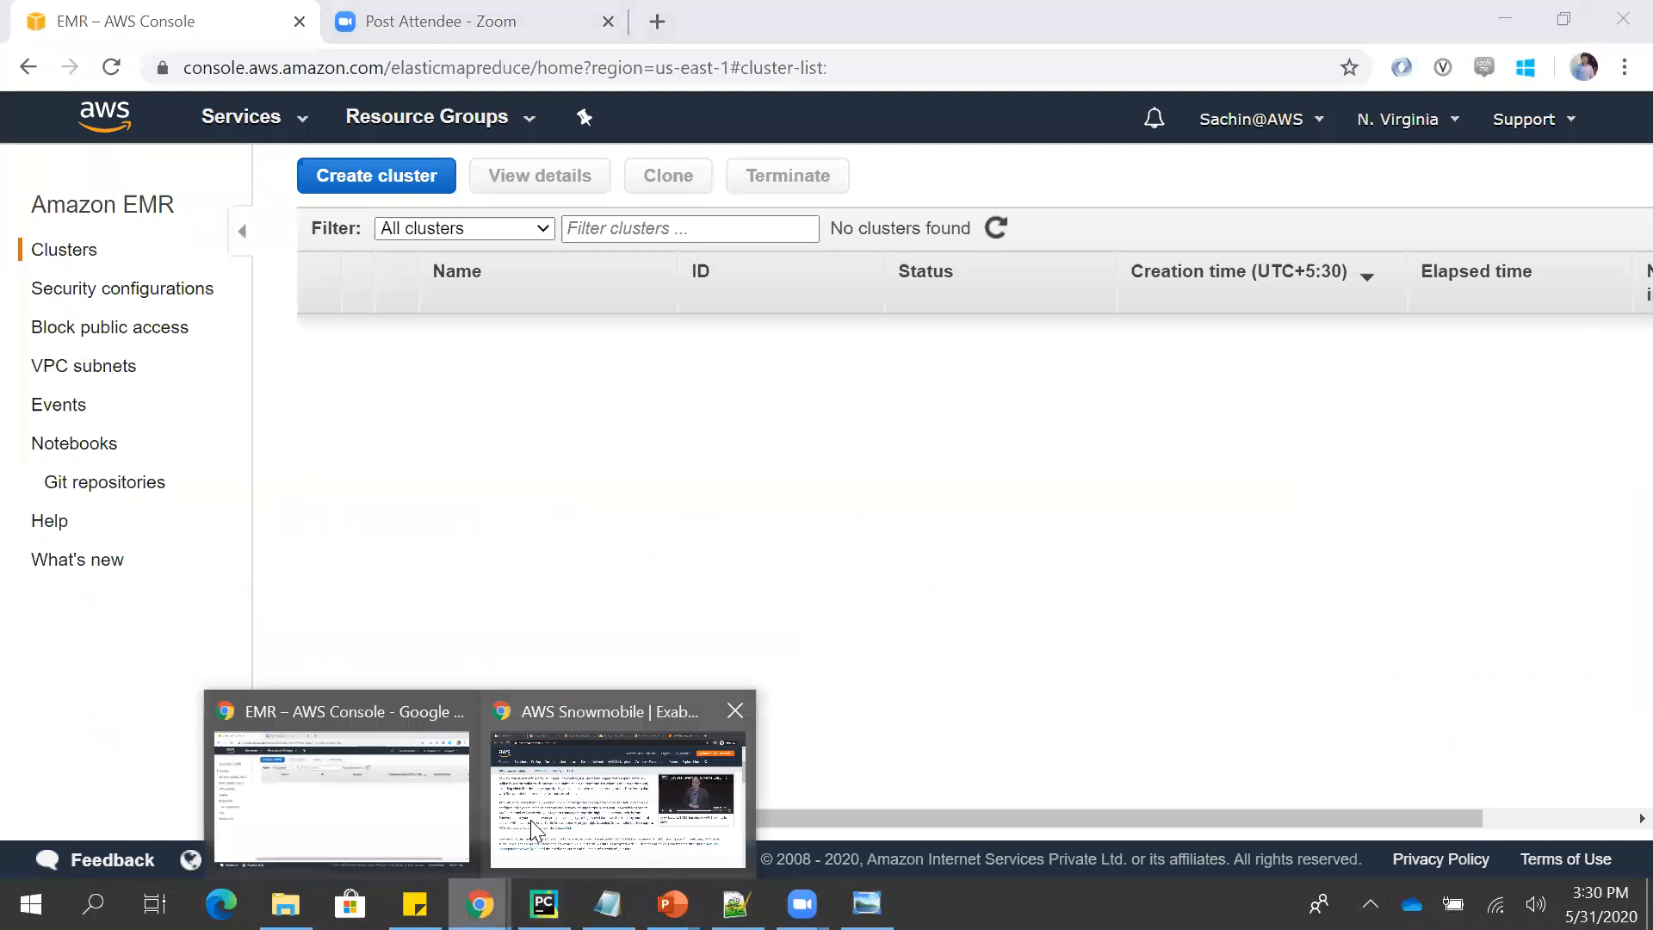
click(531, 819)
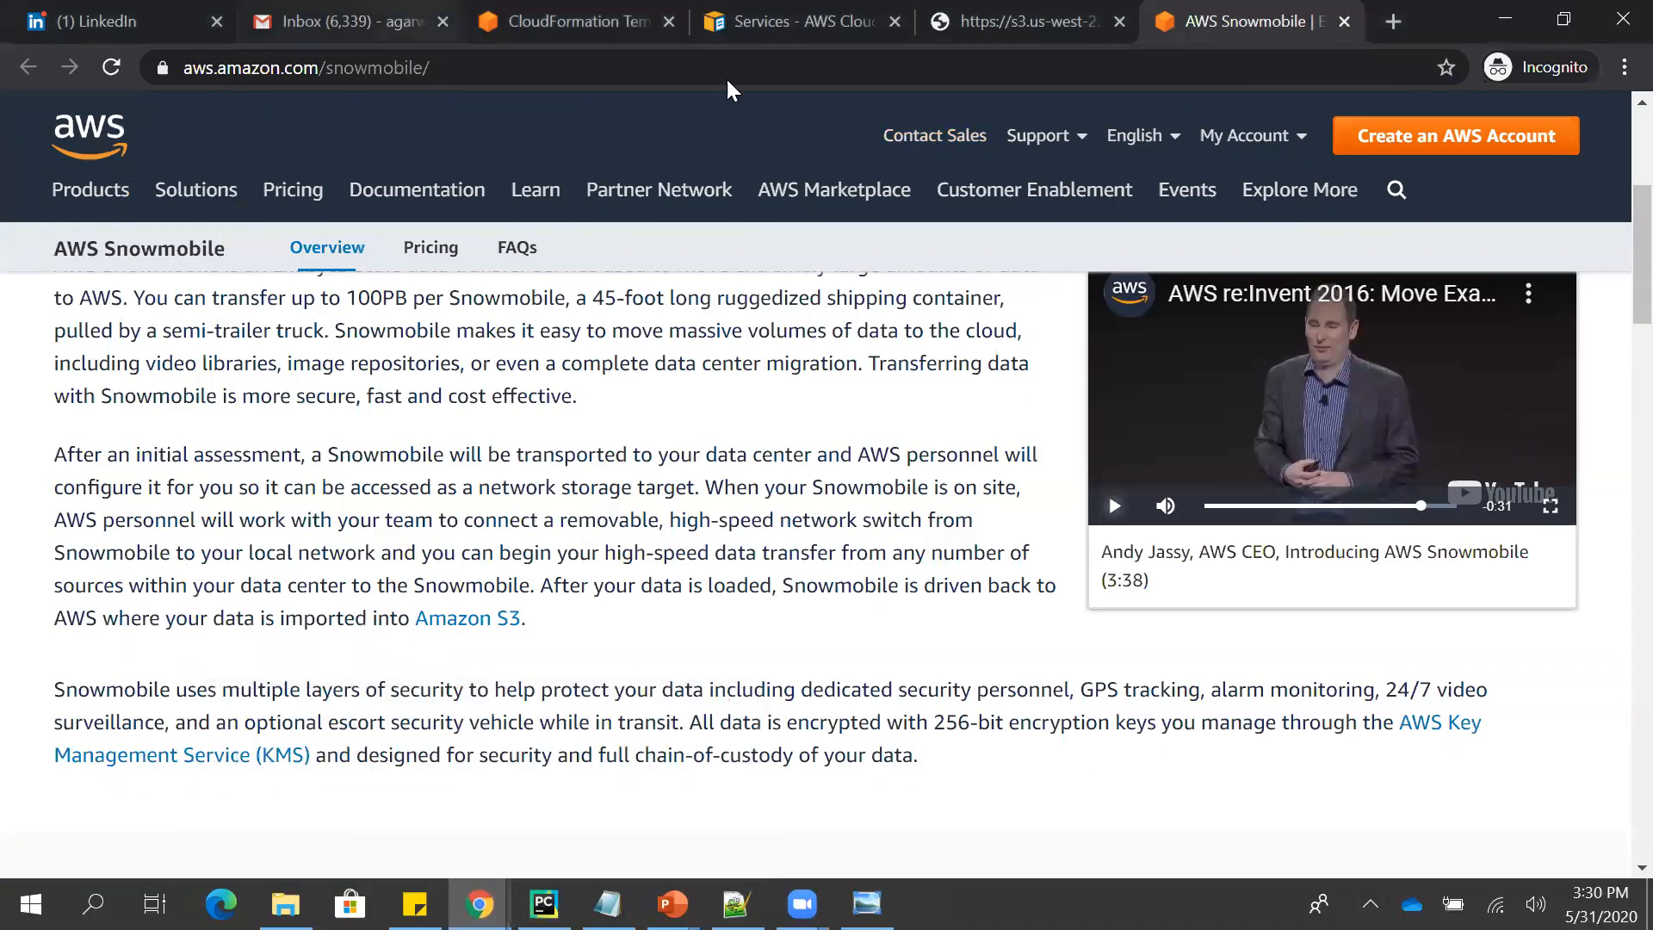
click(568, 21)
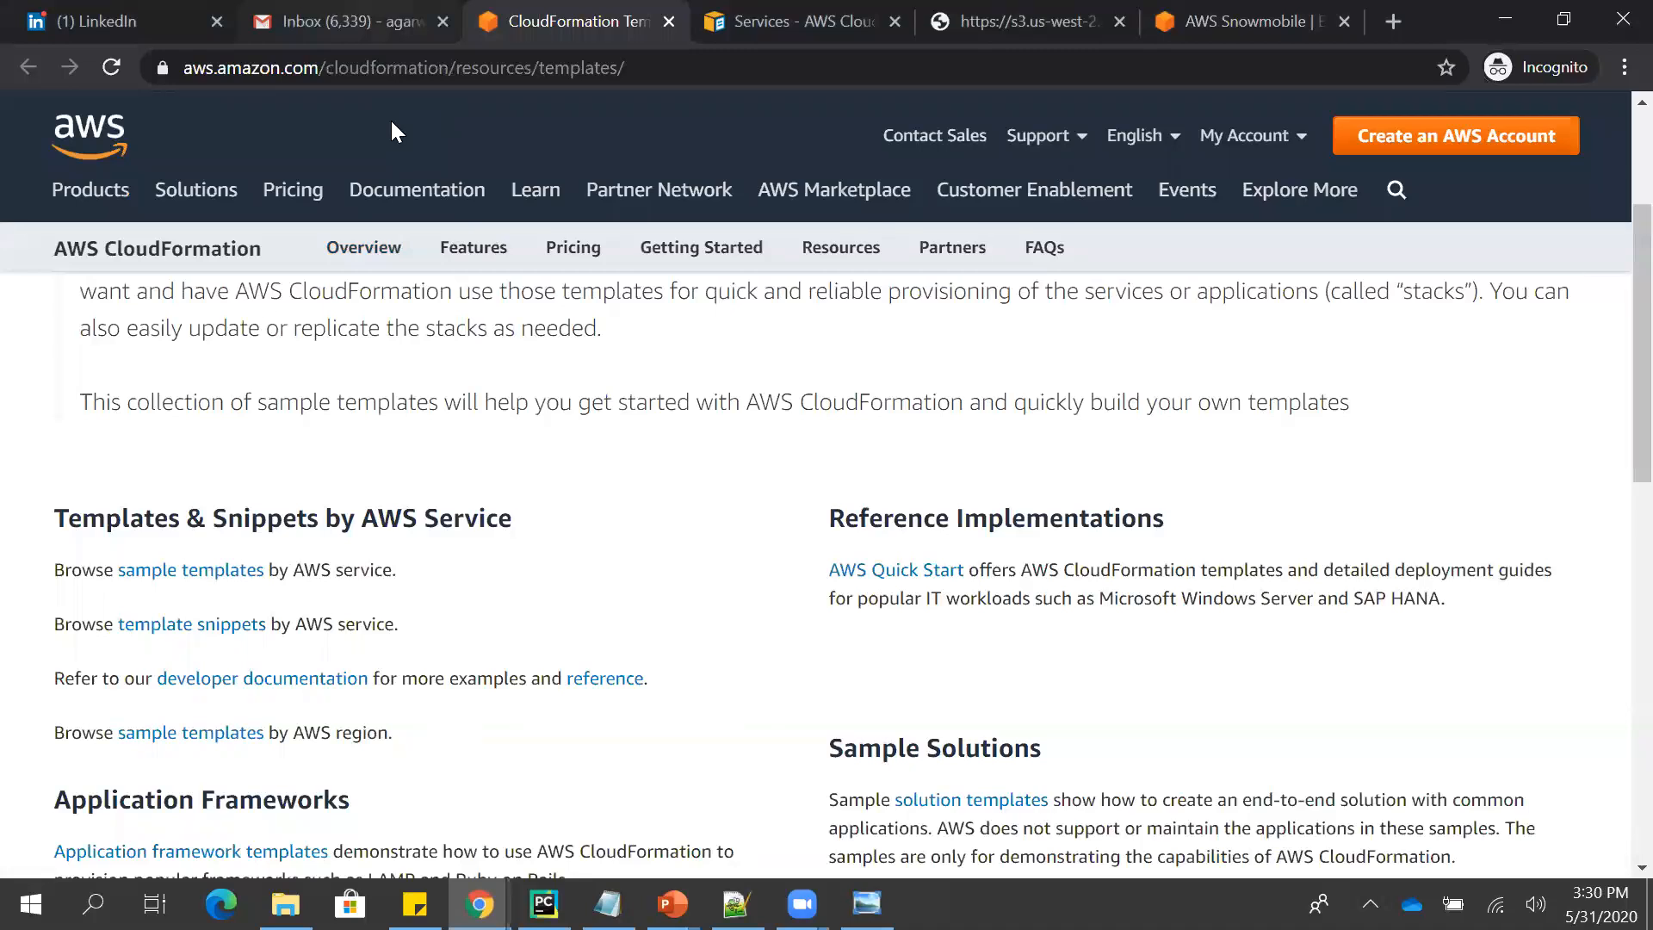
- Look over the sample template links by AWS service, and bring up the CloudFormation User Guide's Services page
scroll(257, 332, up, 3)
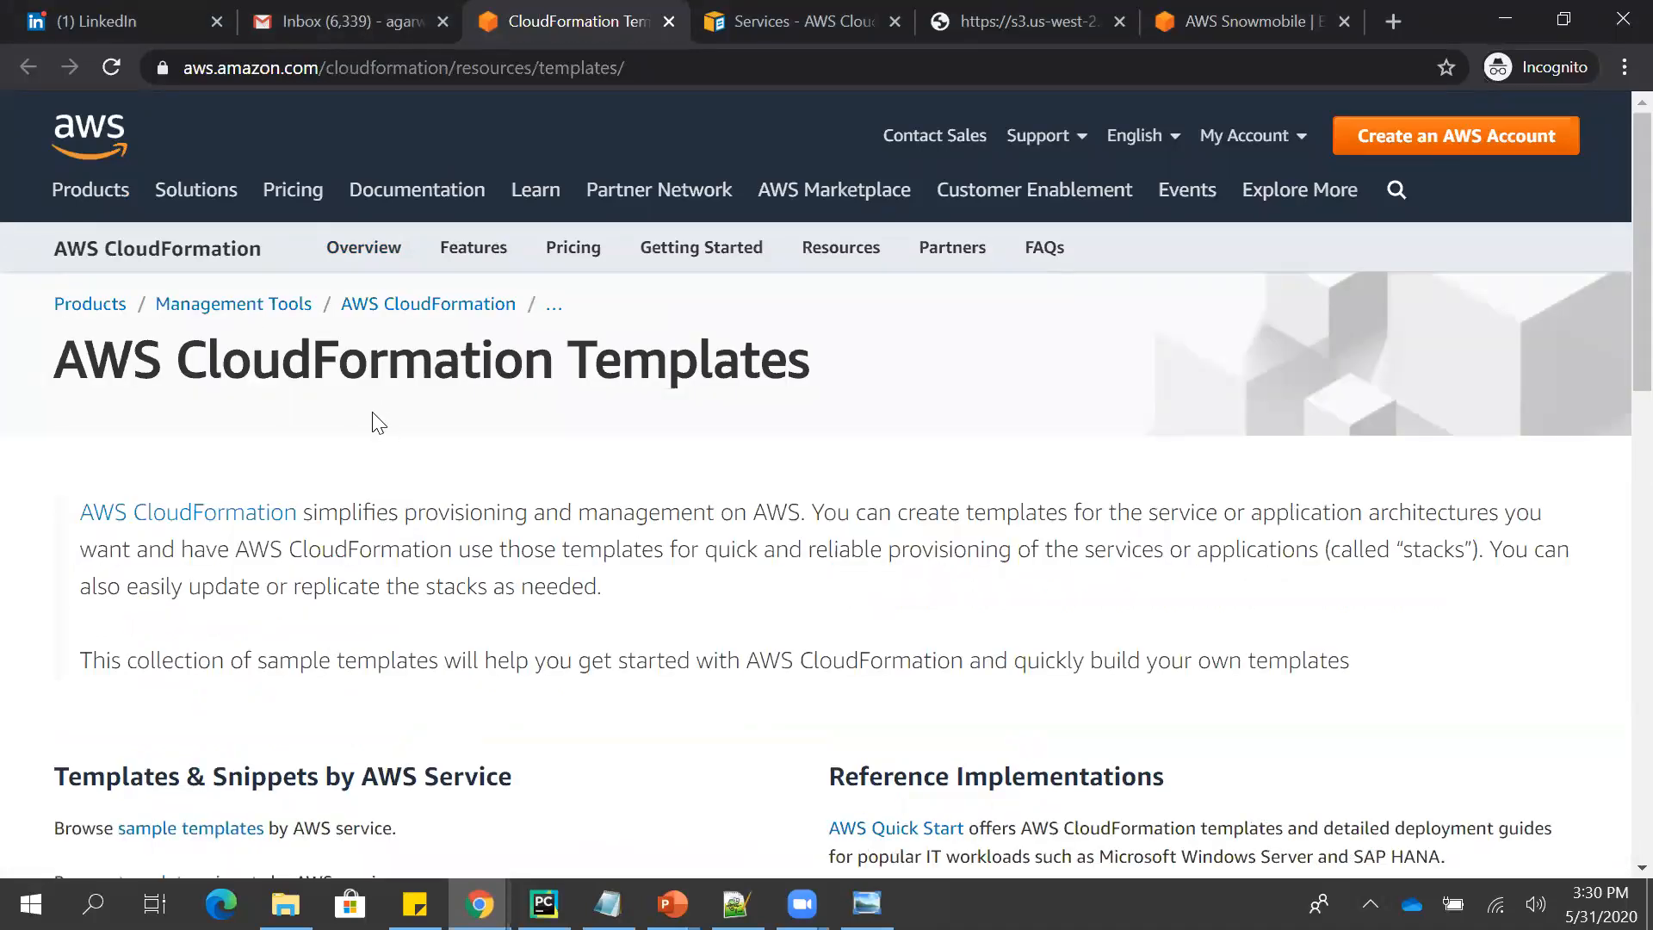
scroll(379, 421, down, 4)
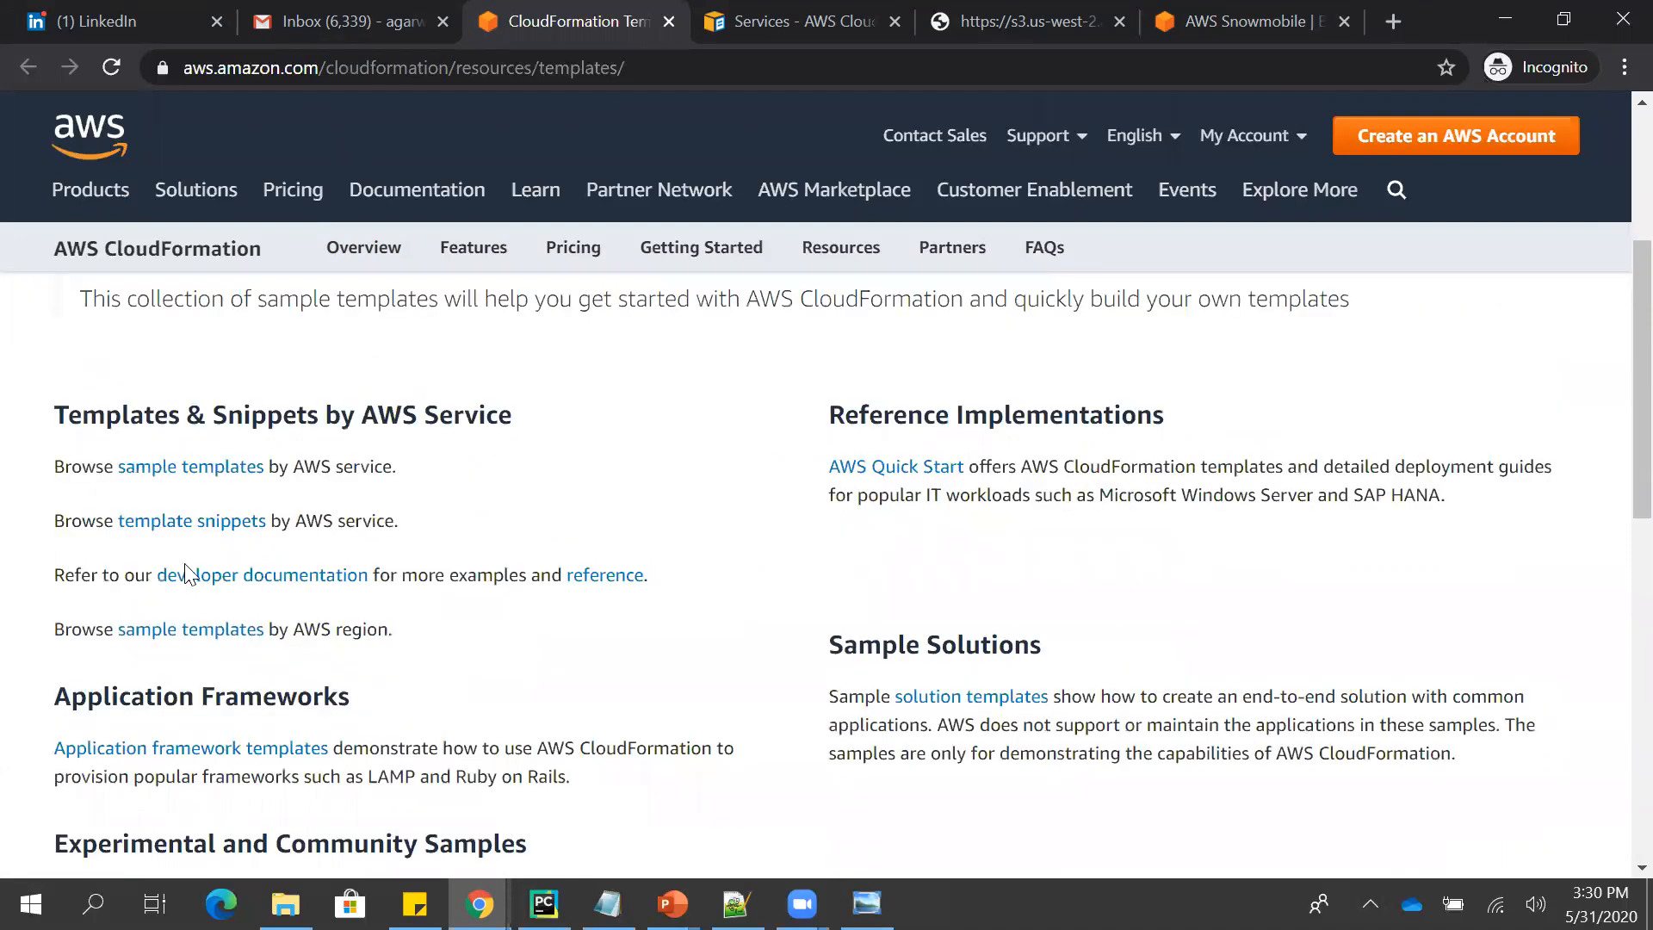
click(215, 469)
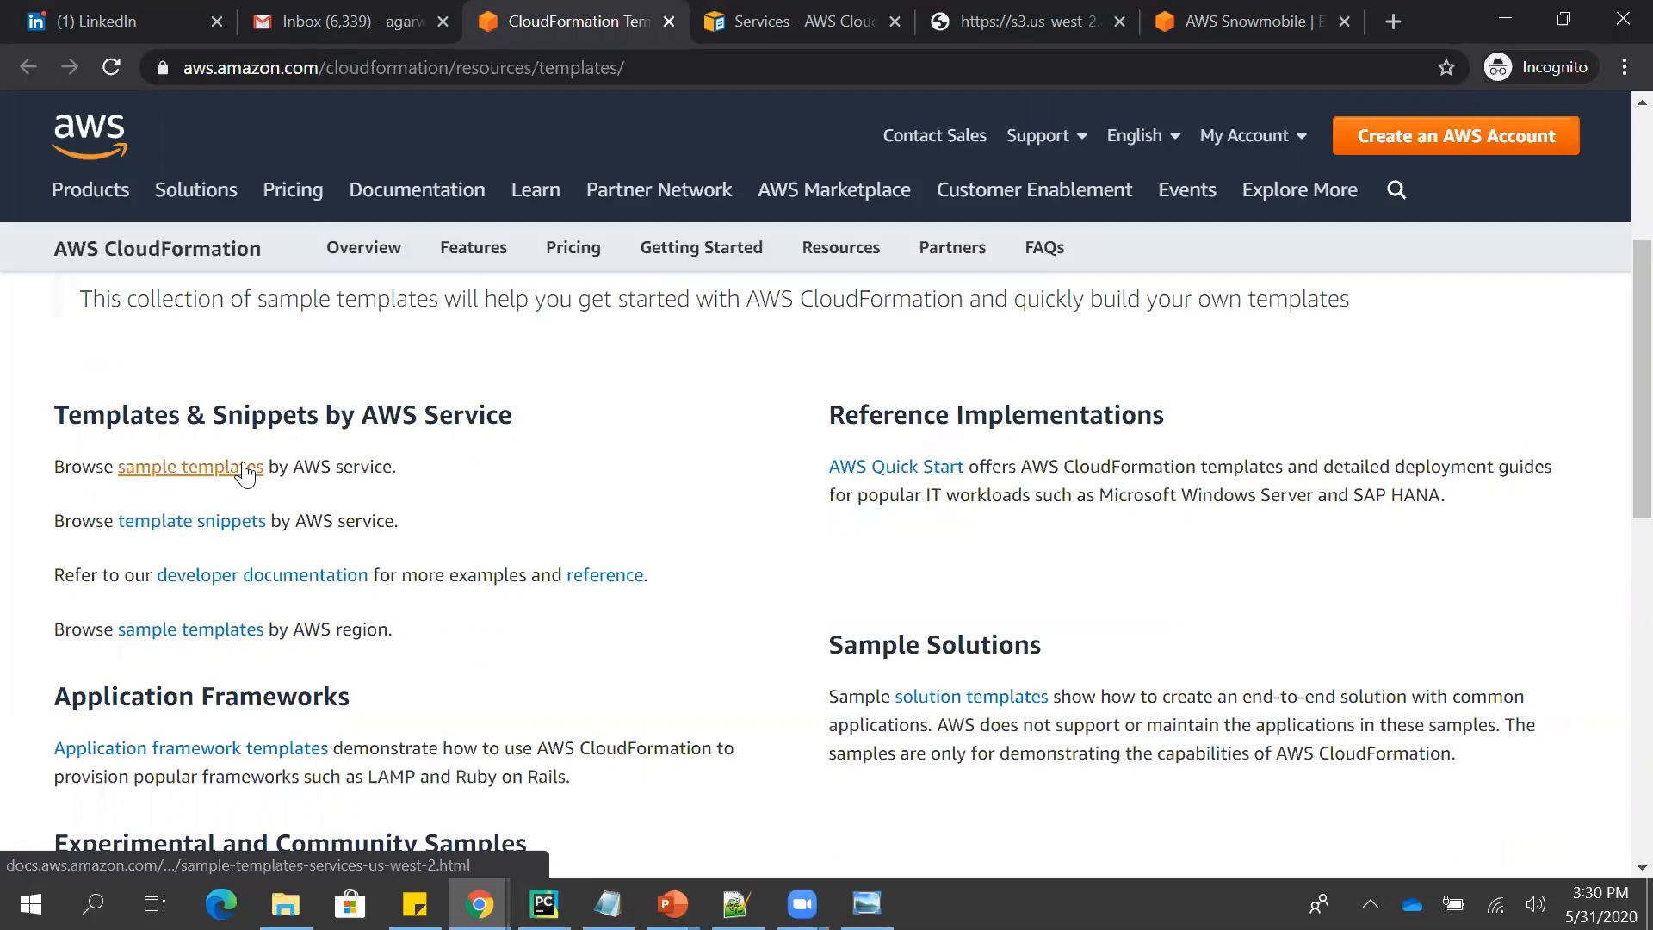
key(ctrl+Tab)
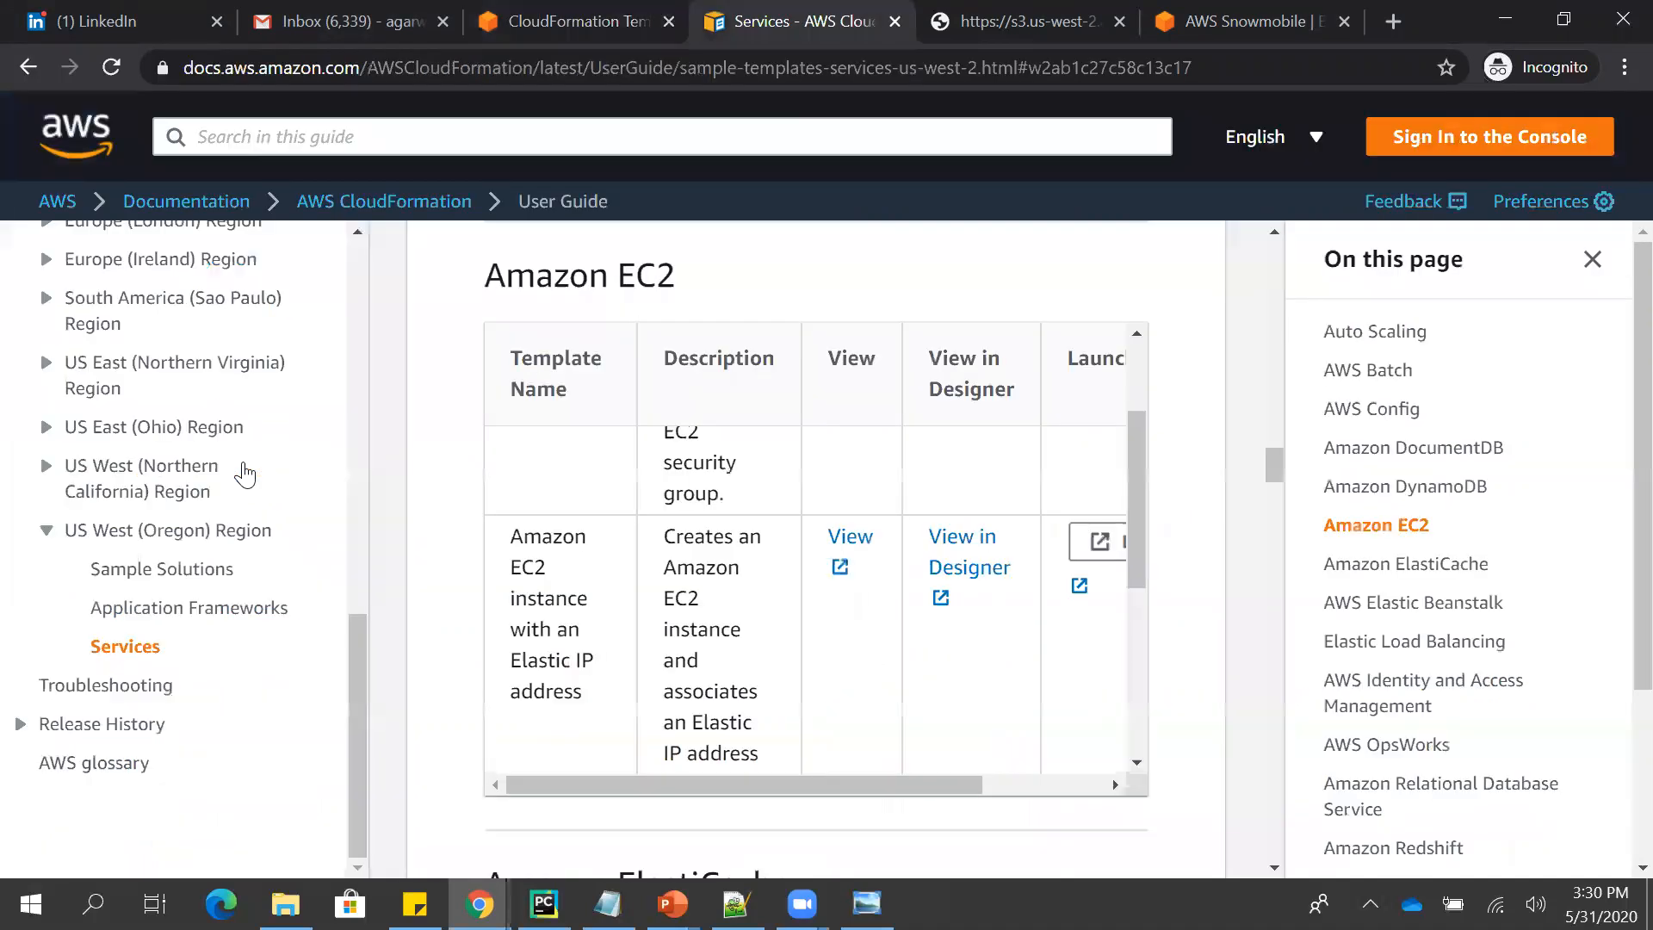
- Examine the list of AWS service topics with sample templates on the Services page
scroll(978, 441, up, 20)
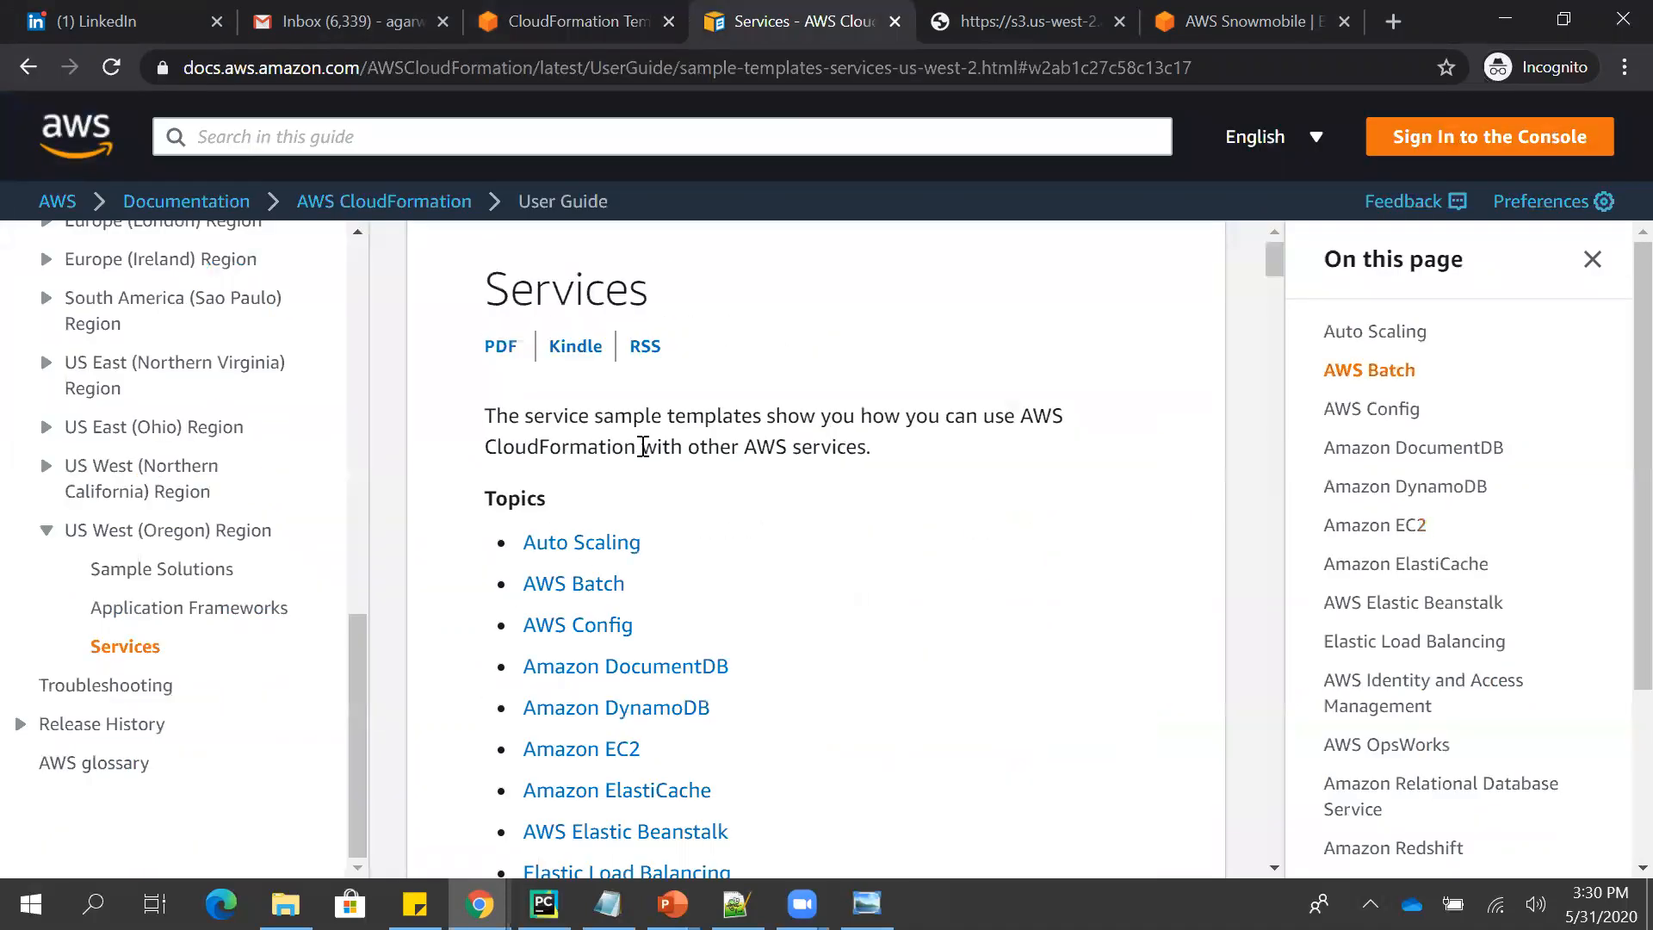
scroll(793, 506, down, 5)
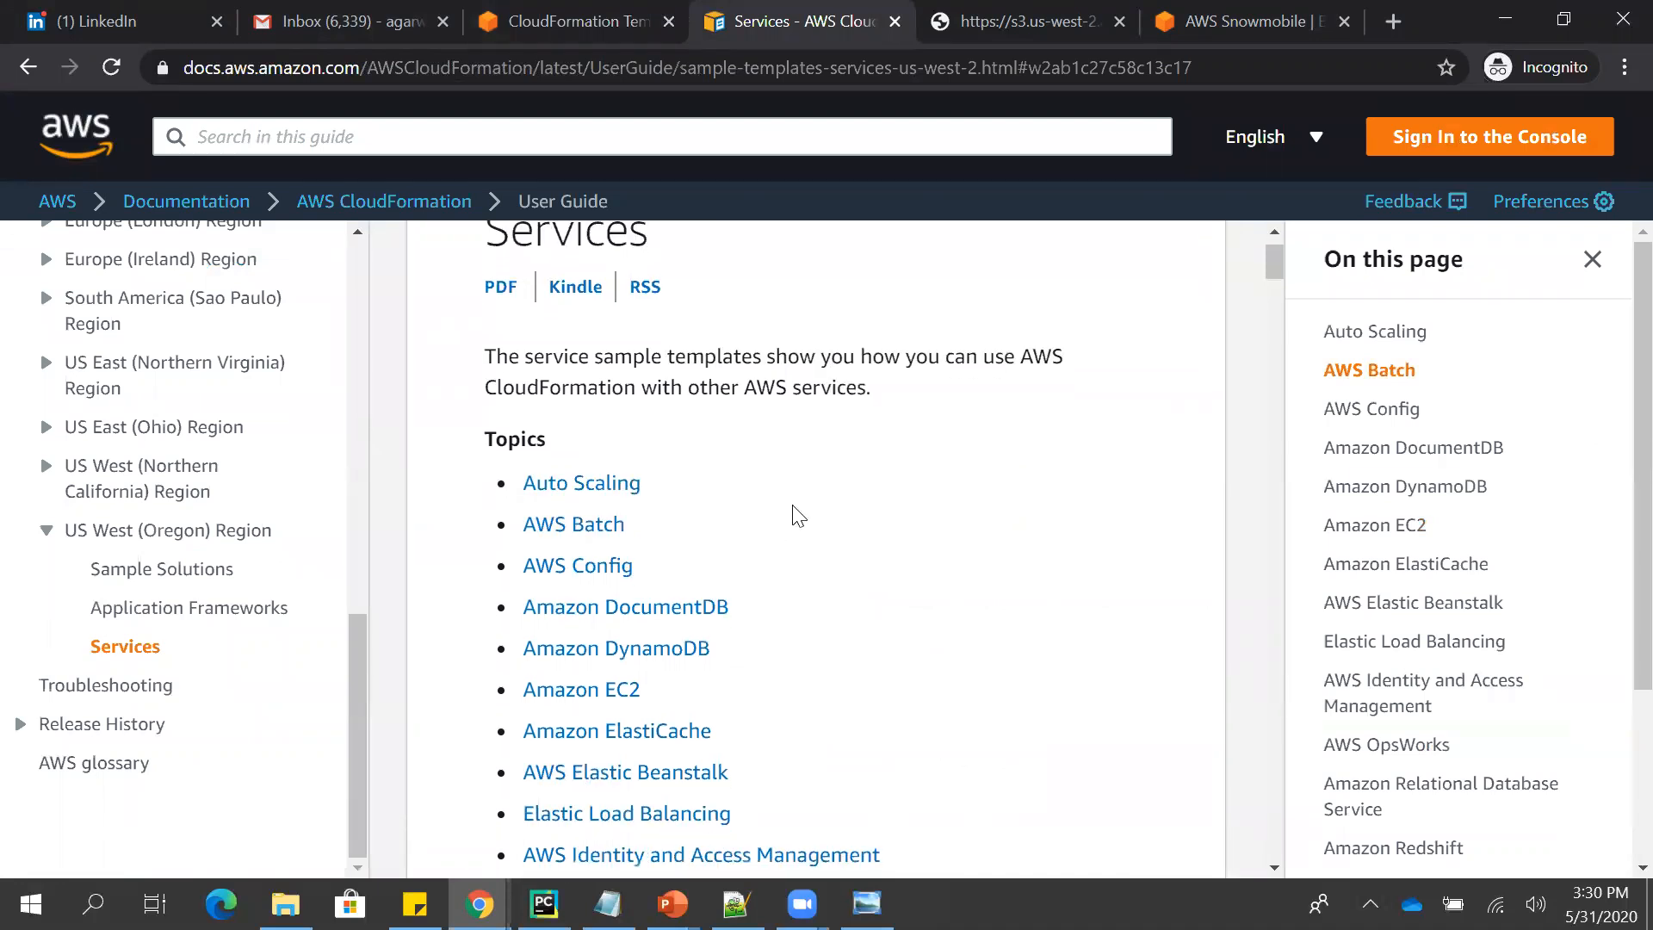
scroll(793, 506, down, 1)
scroll(792, 506, up, 1)
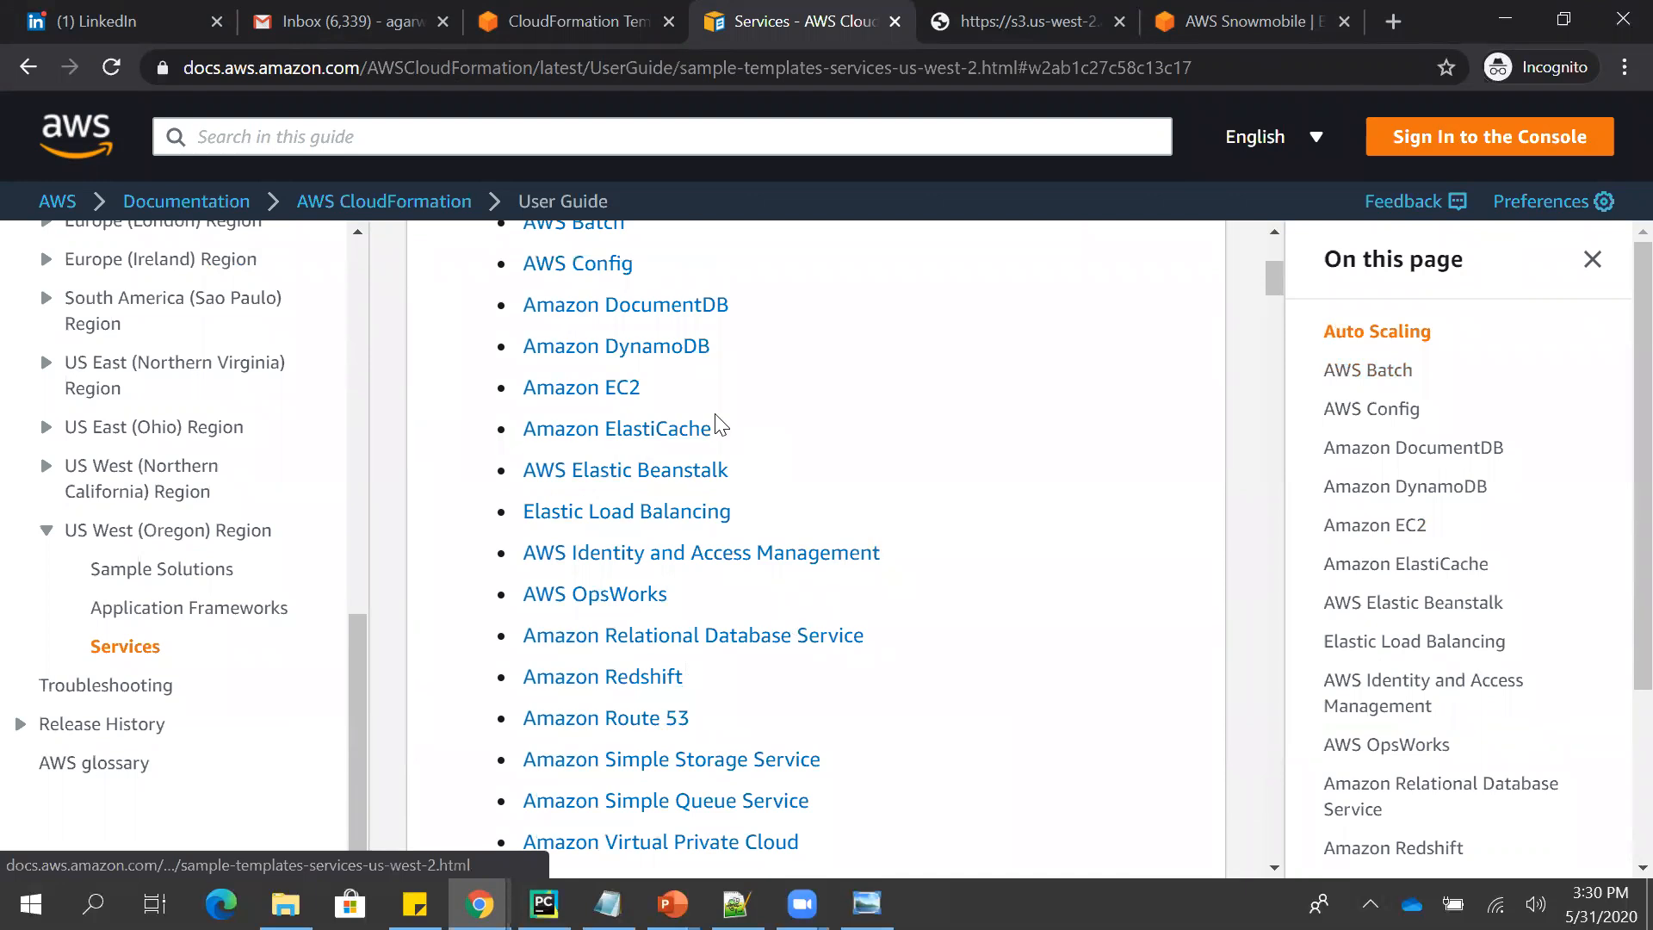
scroll(826, 448, down, 6)
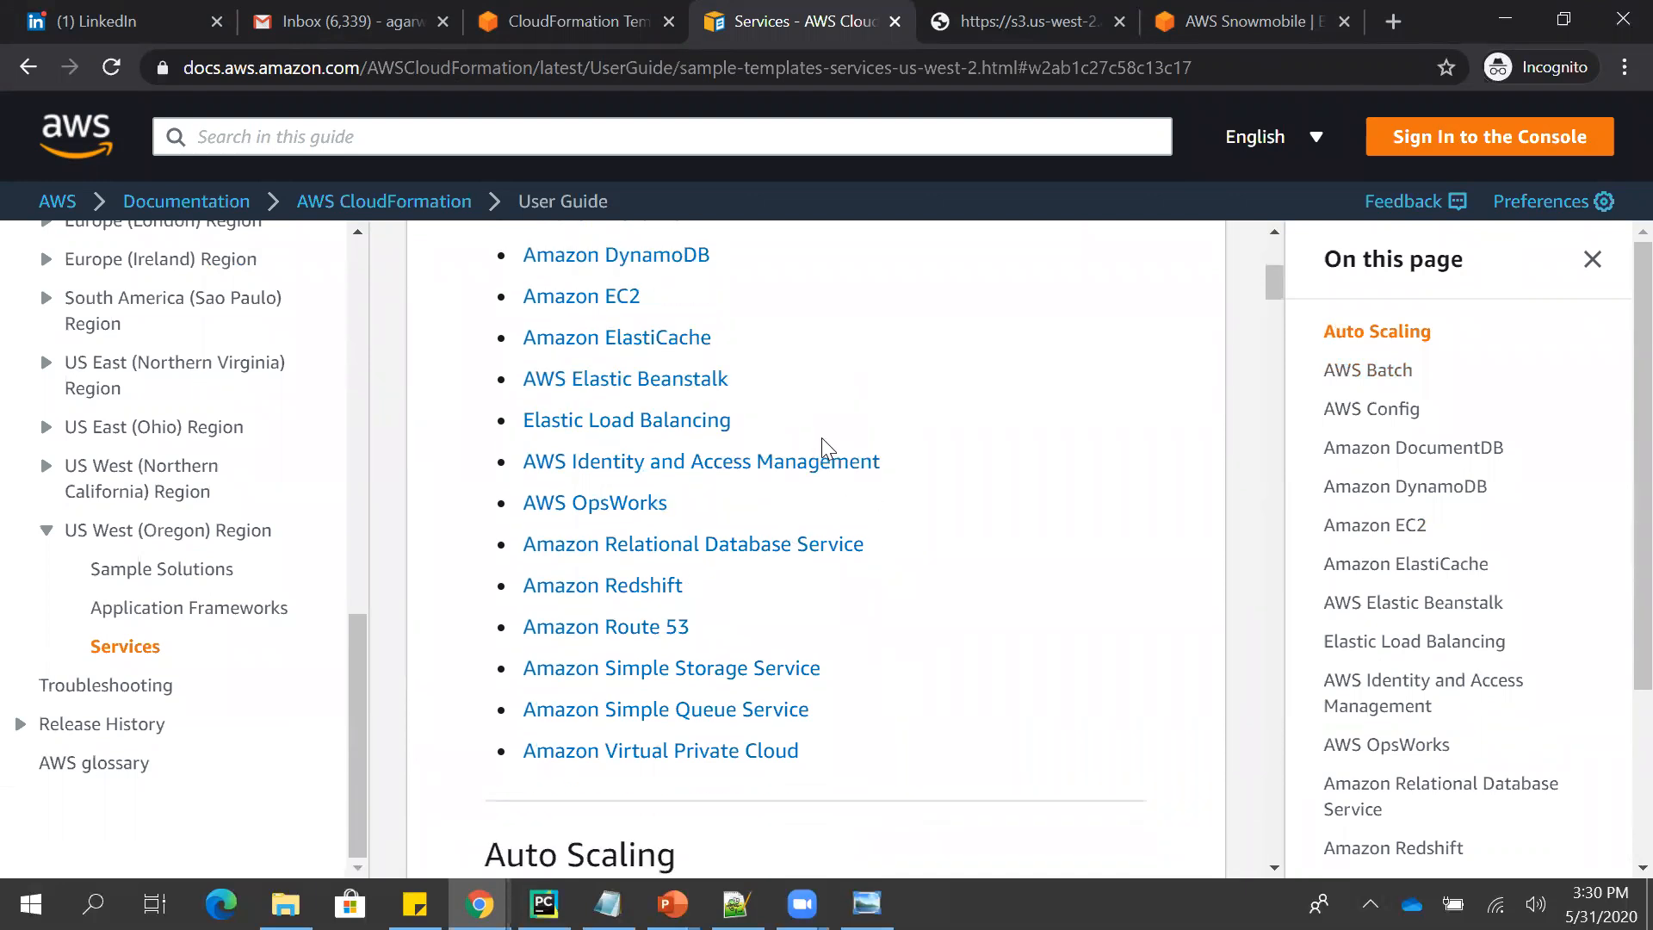
scroll(827, 447, up, 5)
scroll(826, 448, up, 5)
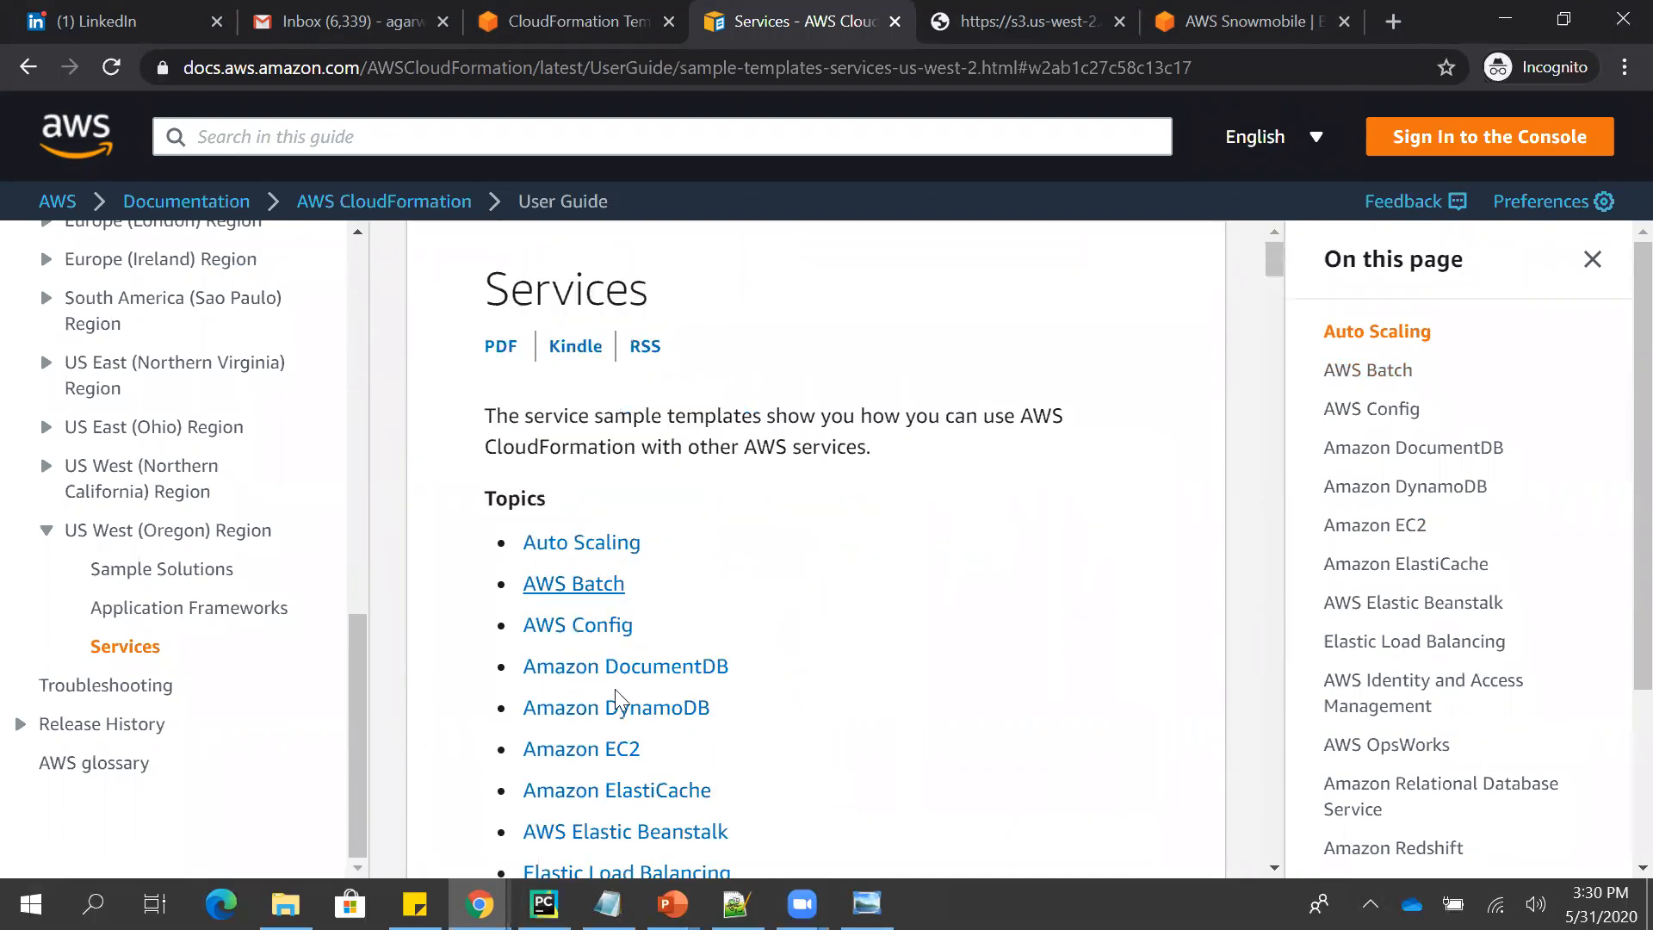
- Go to the Amazon EC2 topic and examine its sample templates table across to the Launch column
click(591, 749)
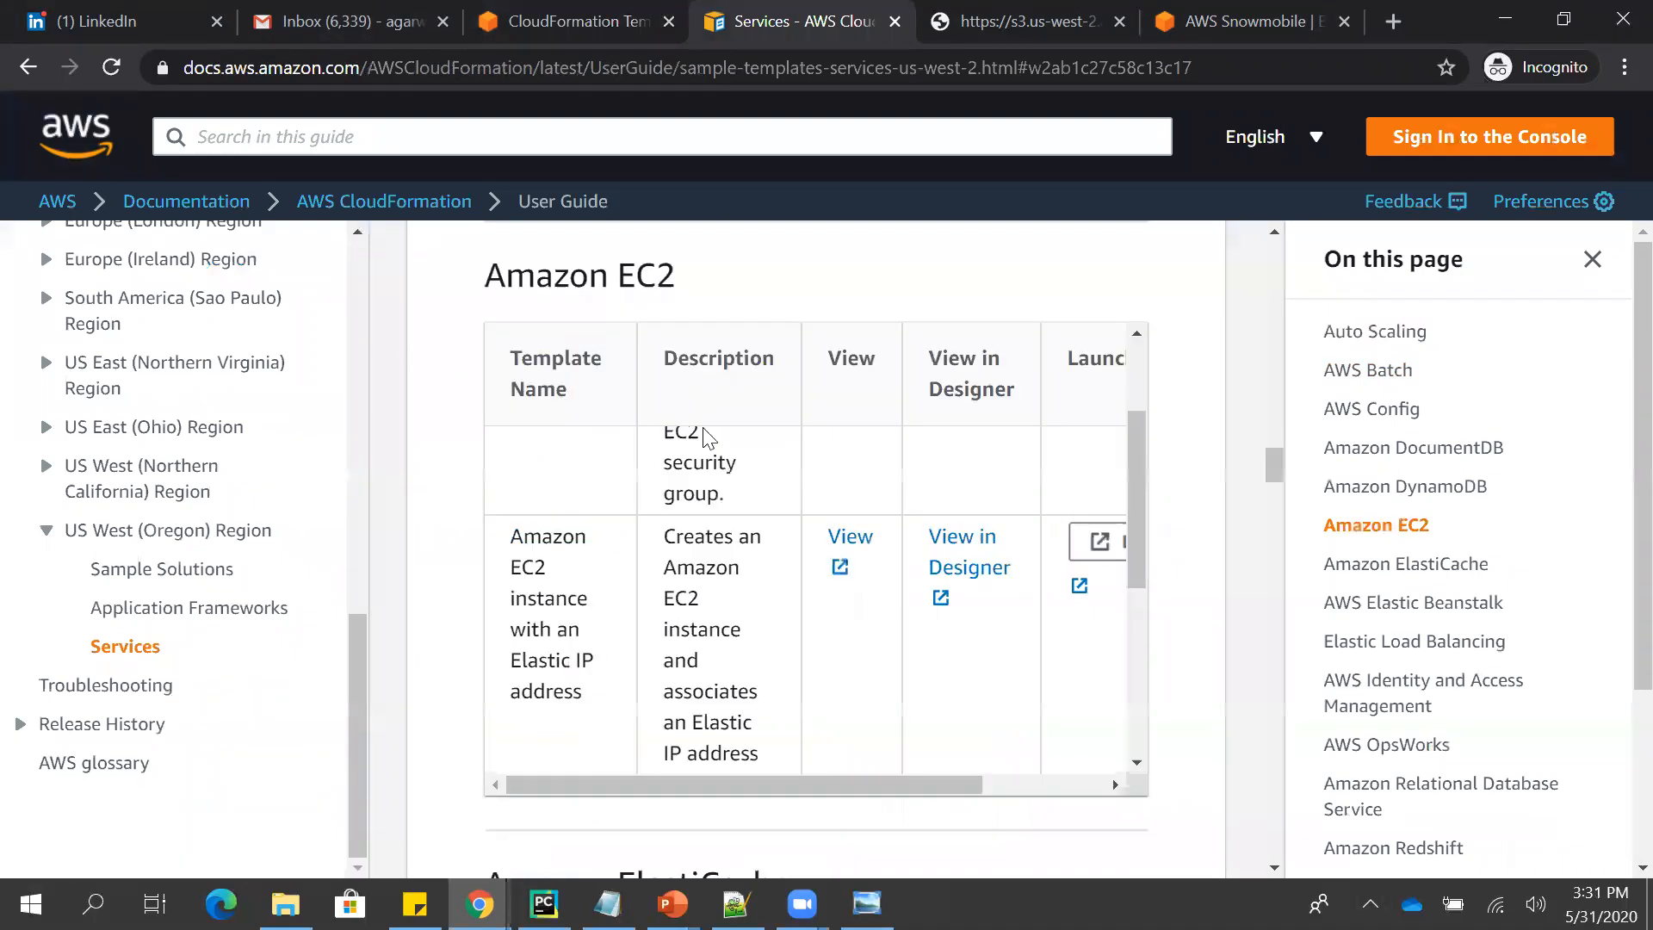
drag(1134, 475, 1126, 386)
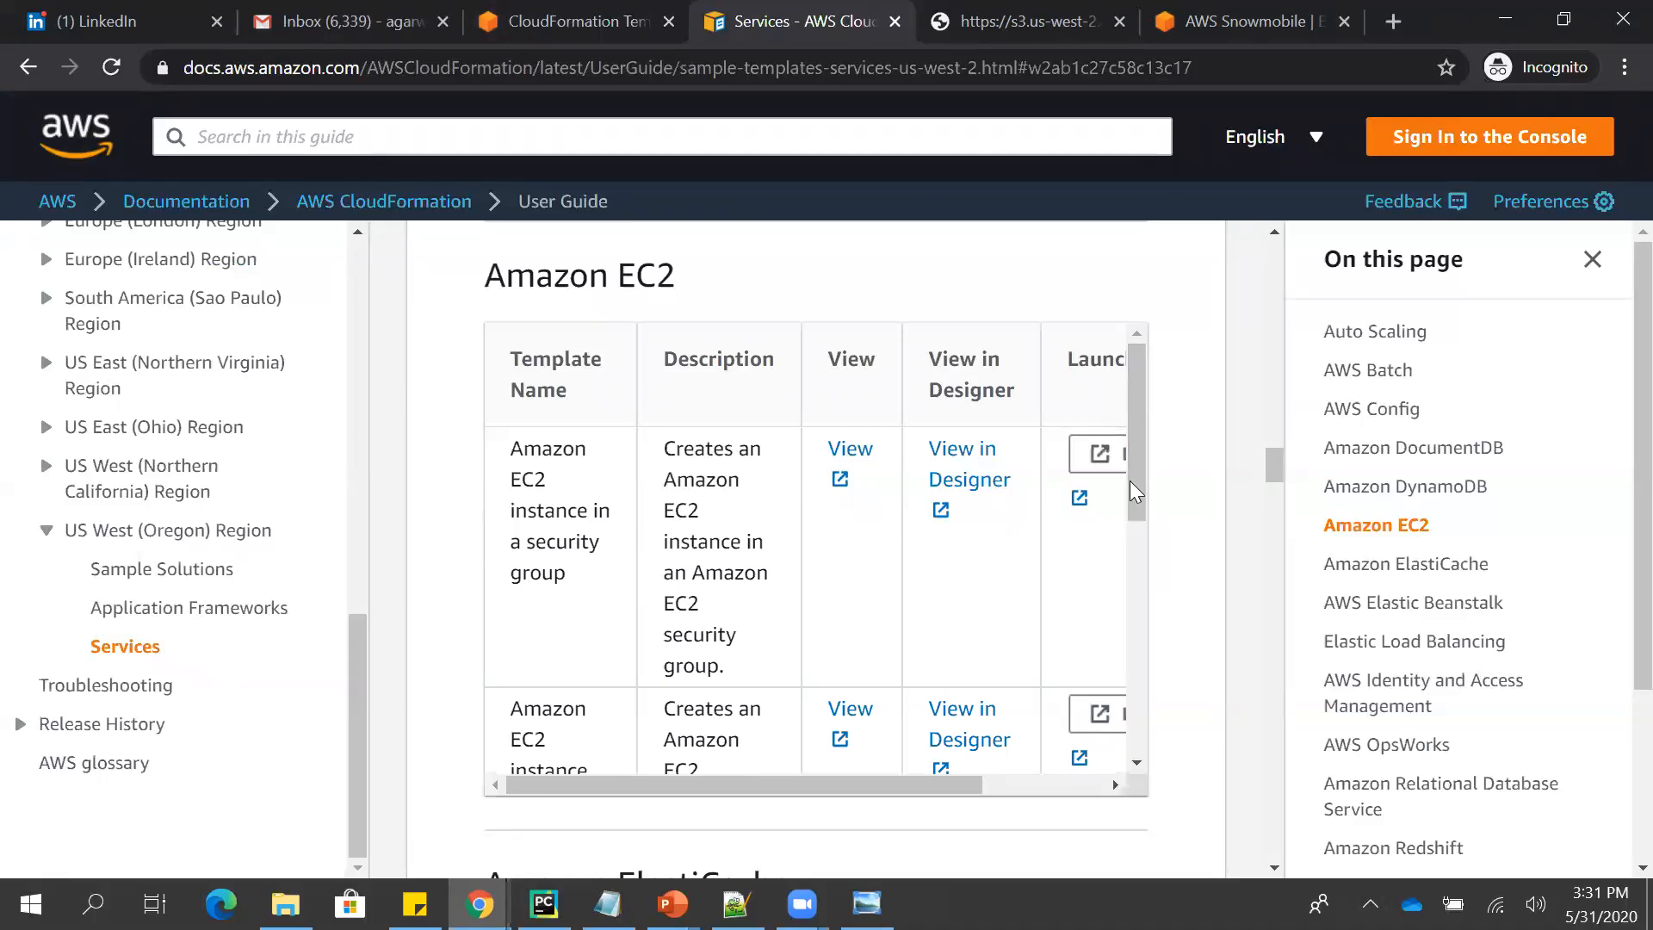
drag(1130, 482, 1138, 685)
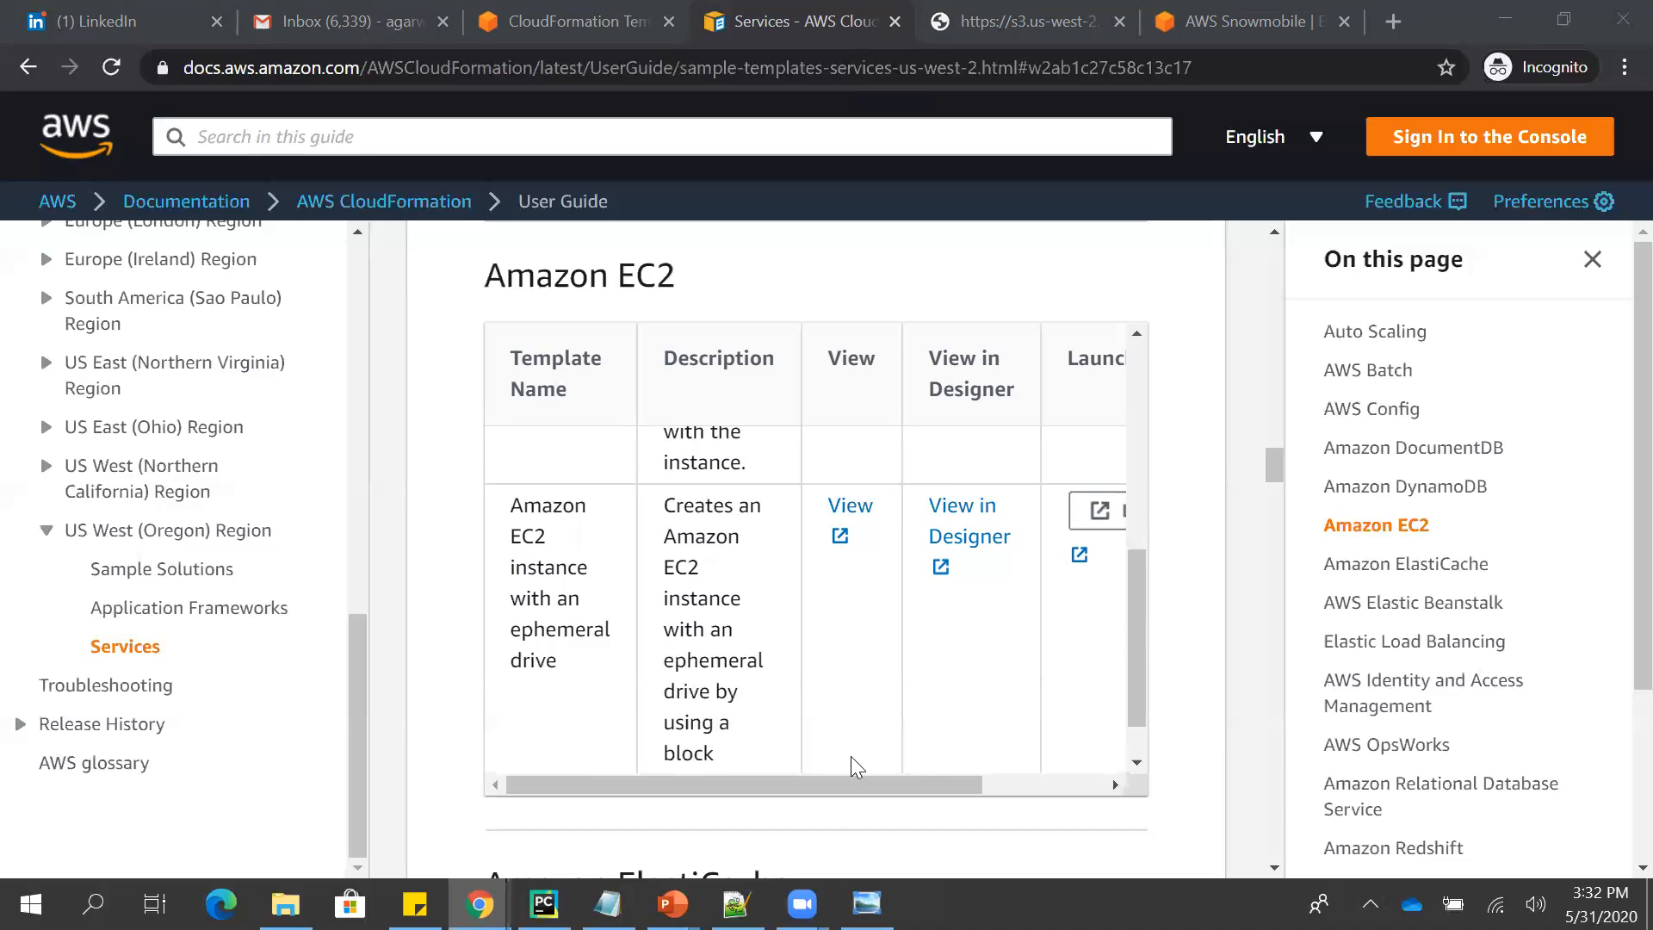
drag(835, 771, 1107, 779)
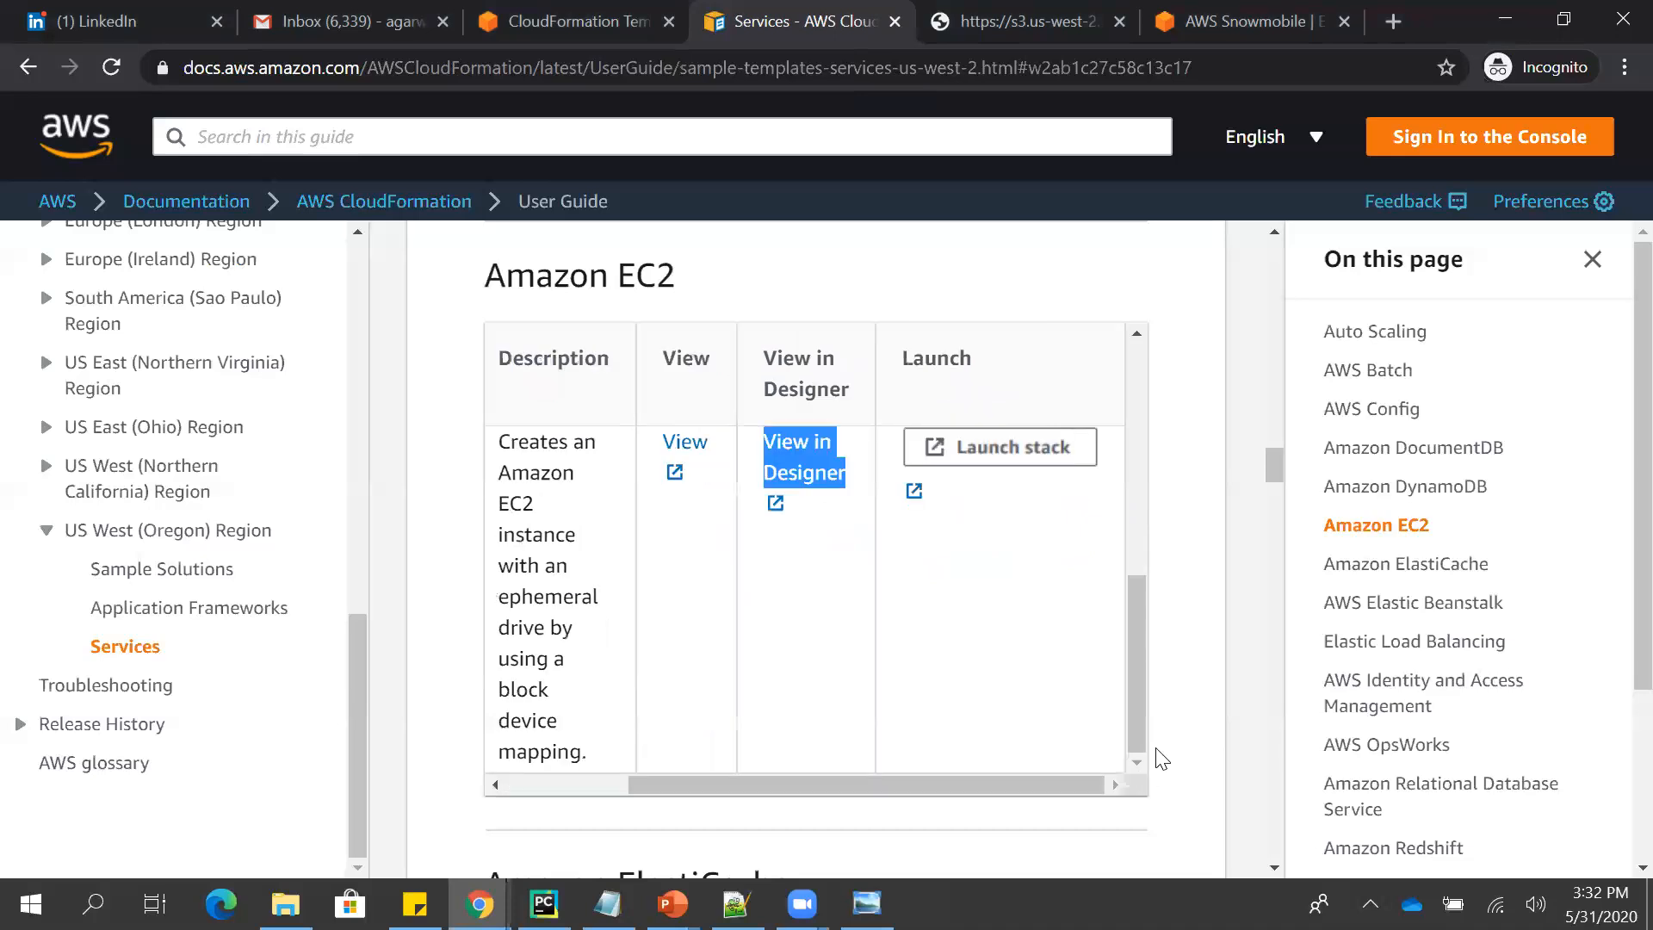
- Find the EC2 instance with an Elastic IP address in the table, and view its EIP_With_Association.template source with no text selected
drag(1136, 723, 1120, 499)
scroll(1113, 522, down, 3)
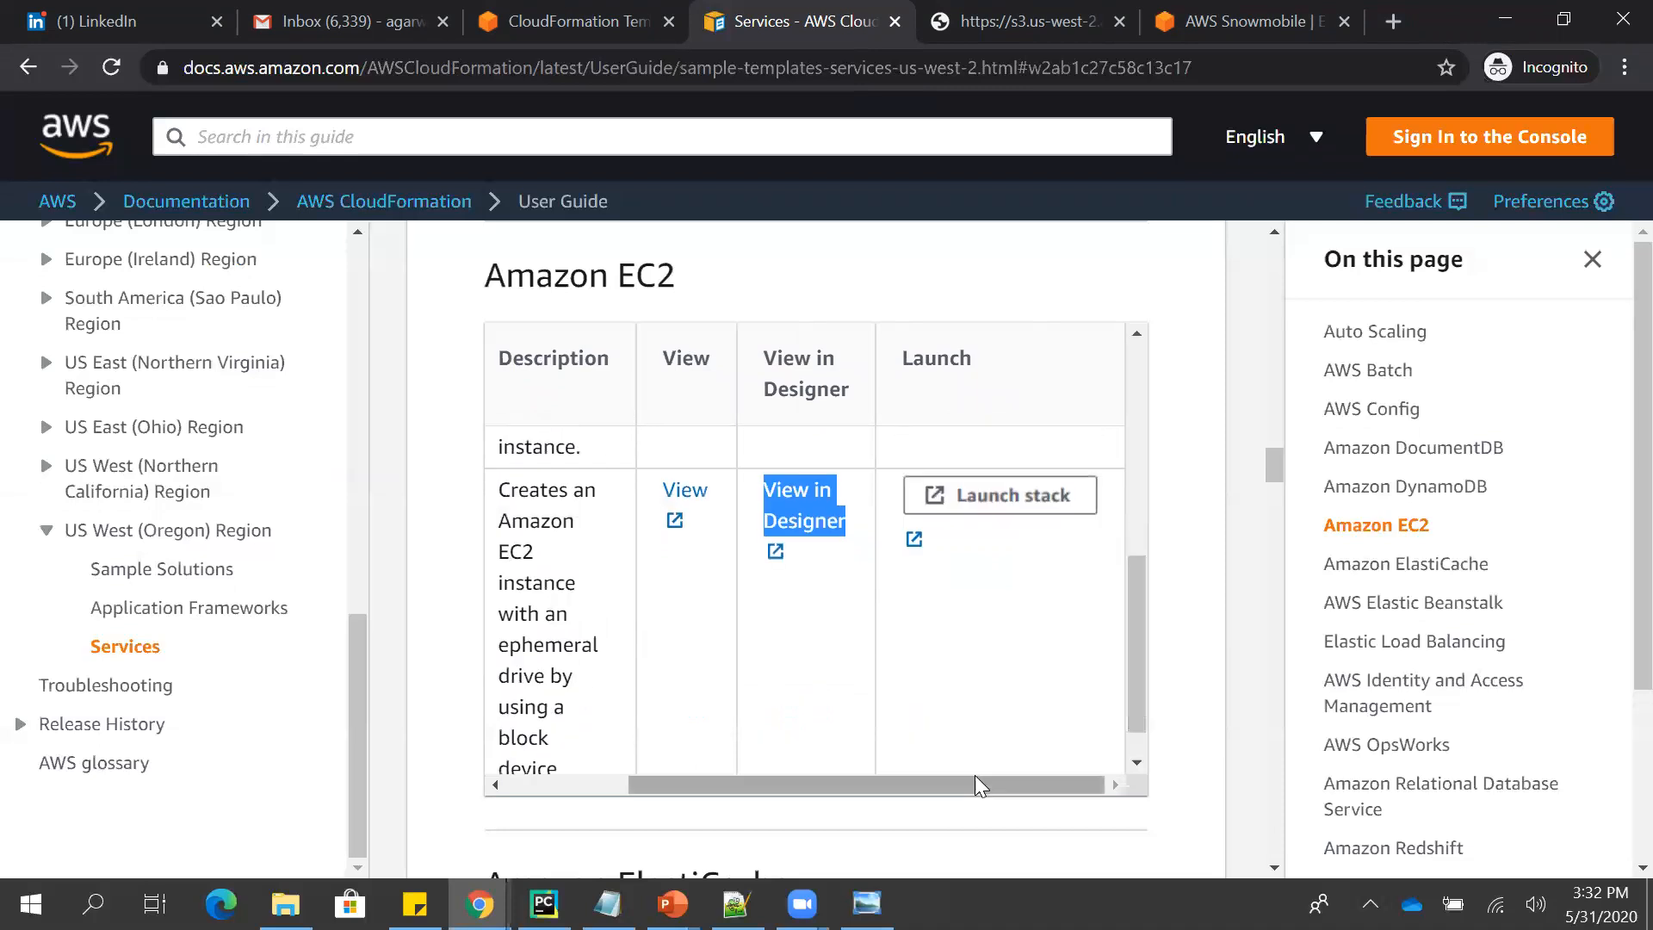
drag(971, 782, 815, 749)
drag(1136, 716, 1109, 594)
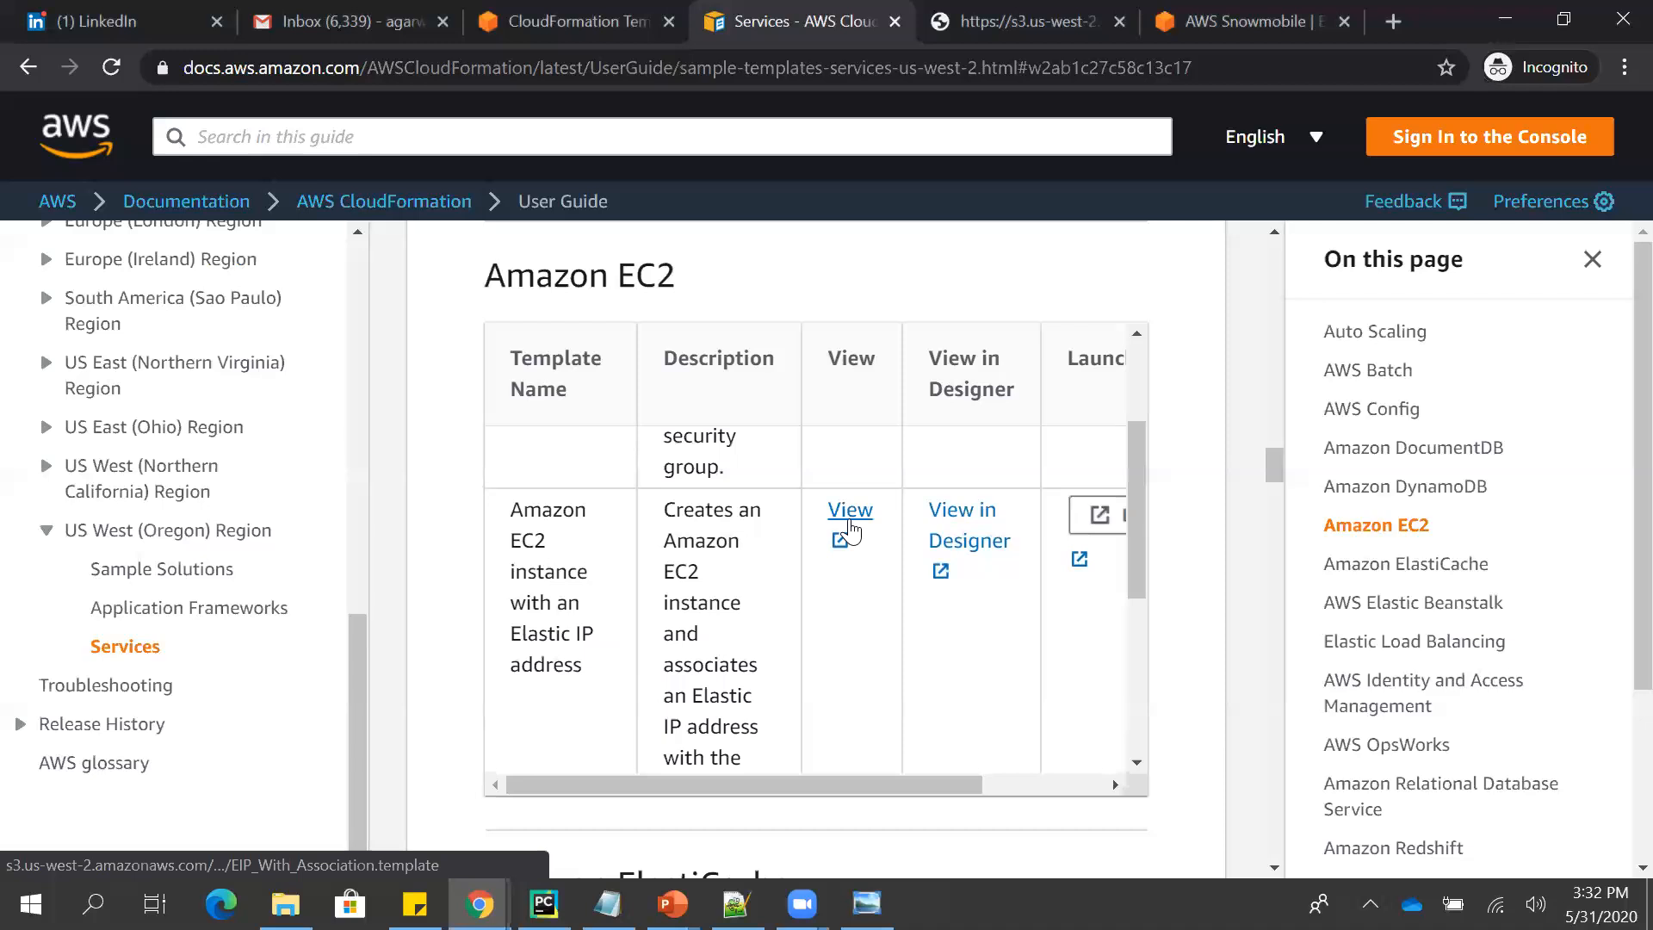
key(ctrl+Tab)
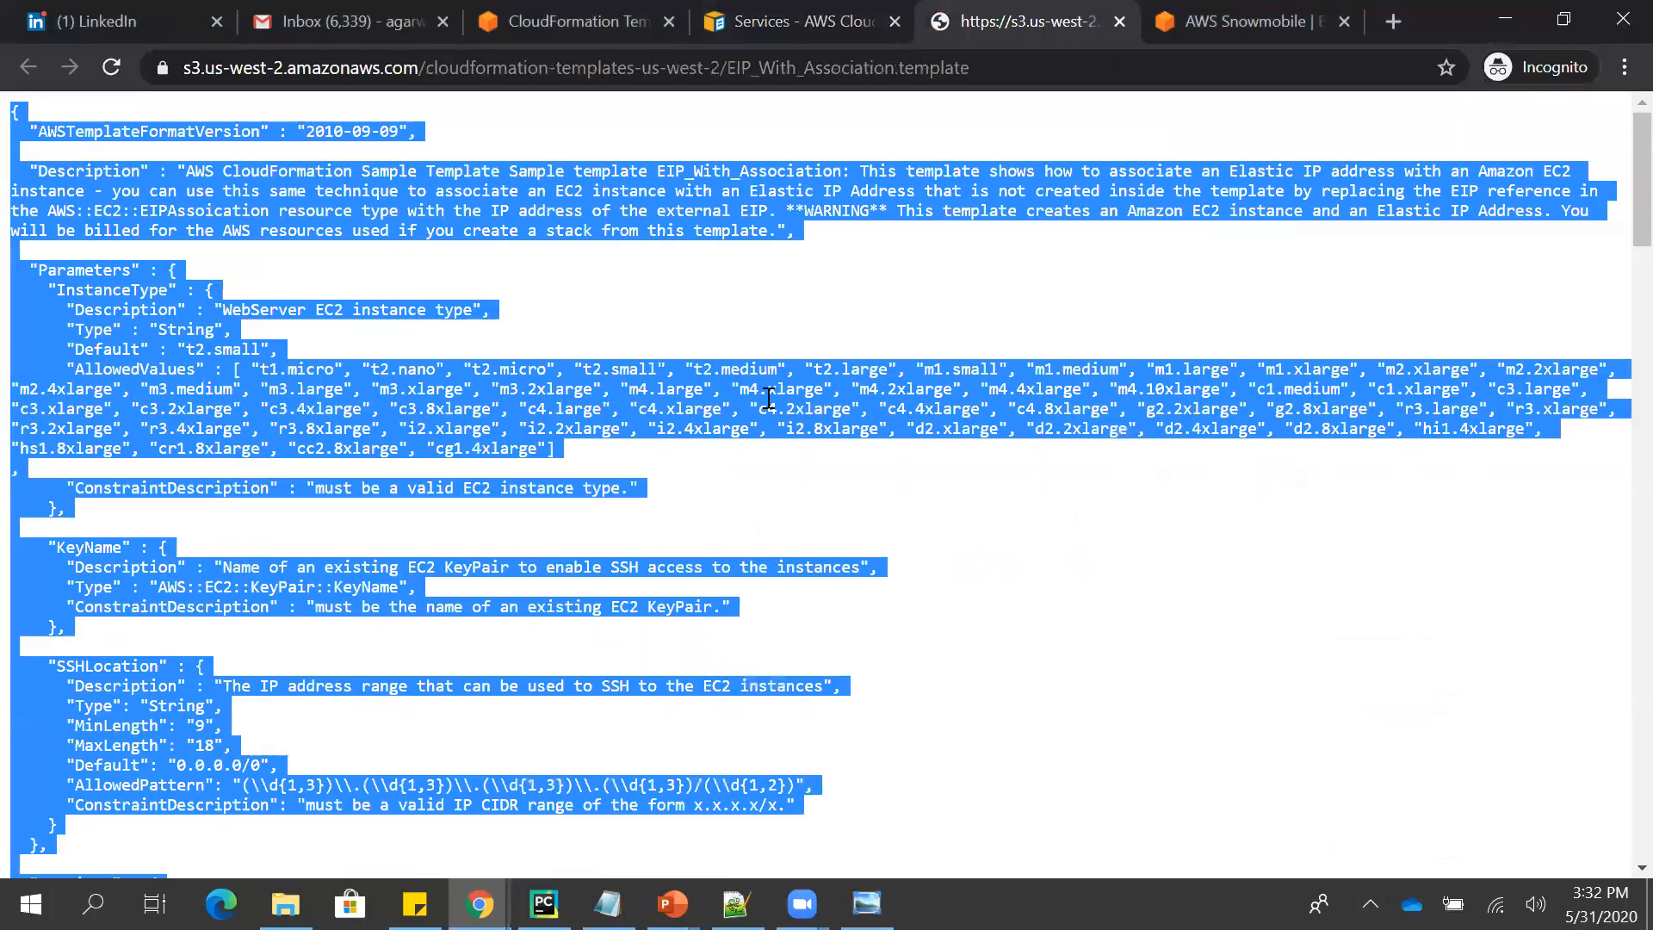
click(811, 335)
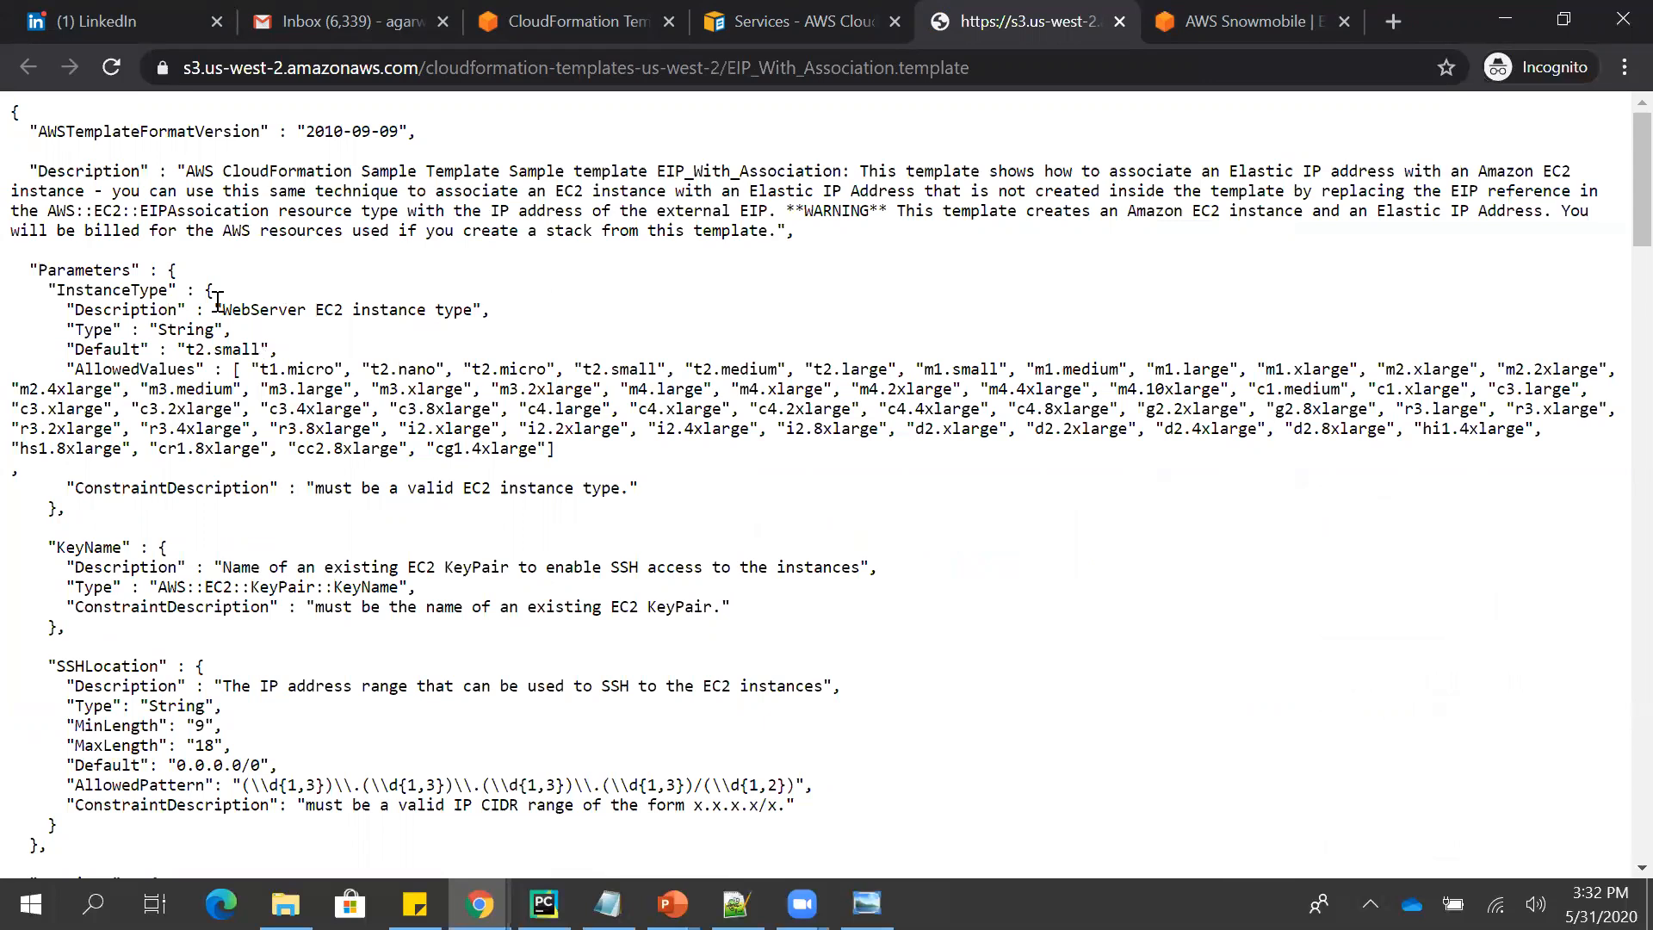
- Switch to the AWS Console window, search the services for "cloudfo", open CloudFormation and start creating a stack
key(alt+Tab)
key(alt+Tab)
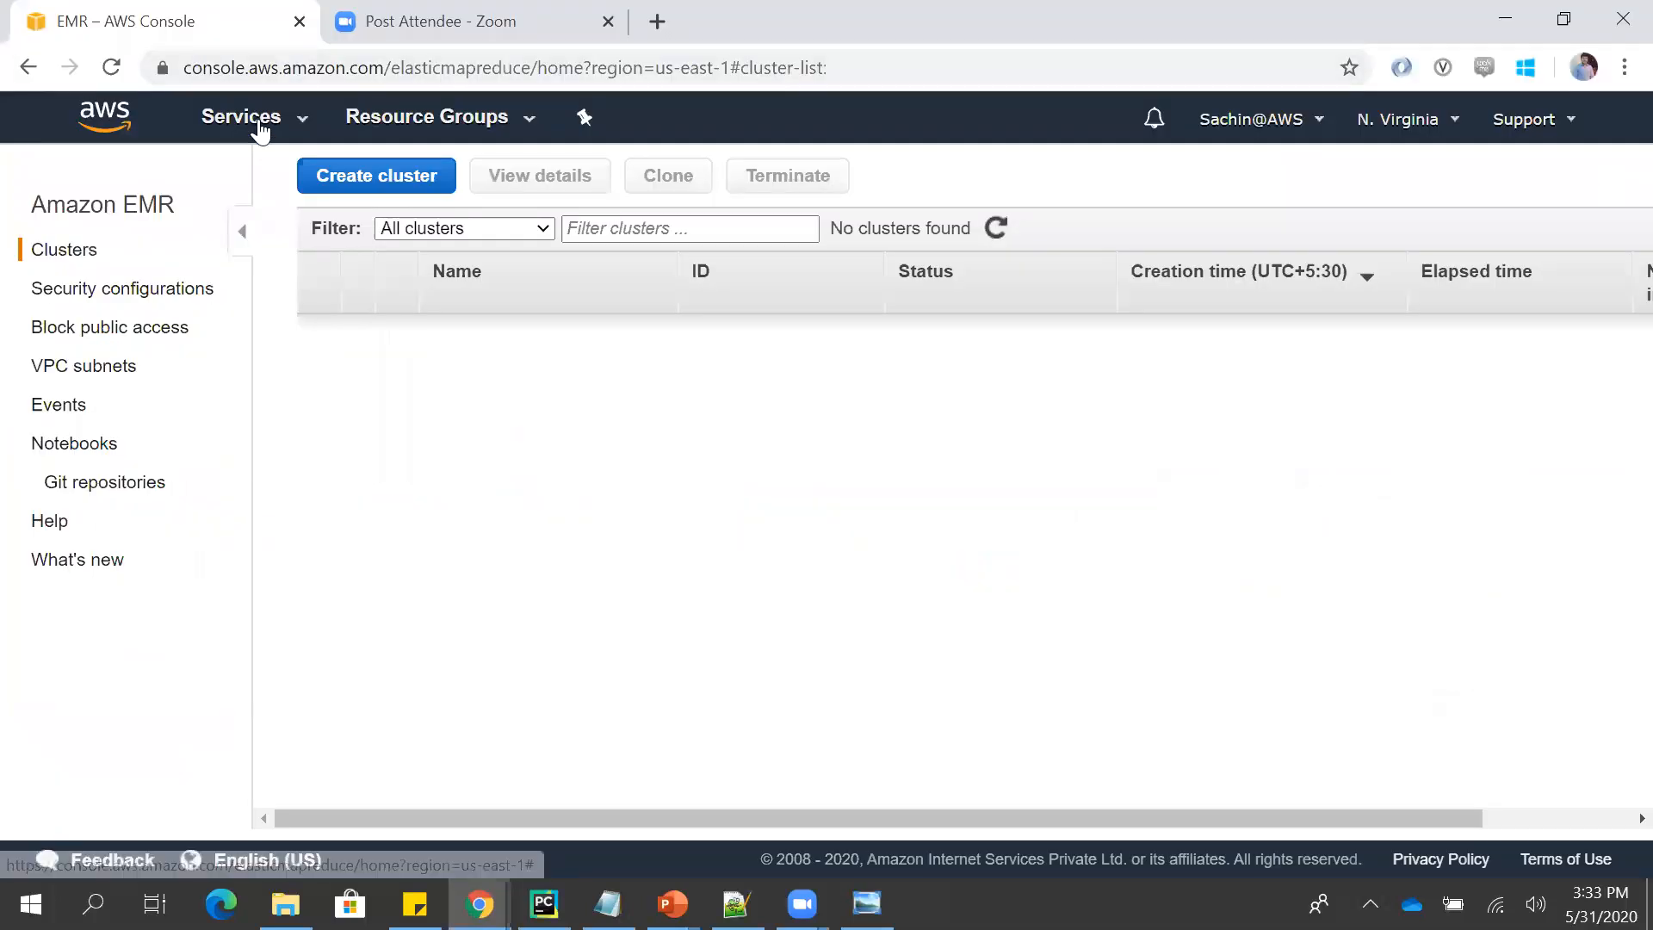
click(249, 120)
text(clou)
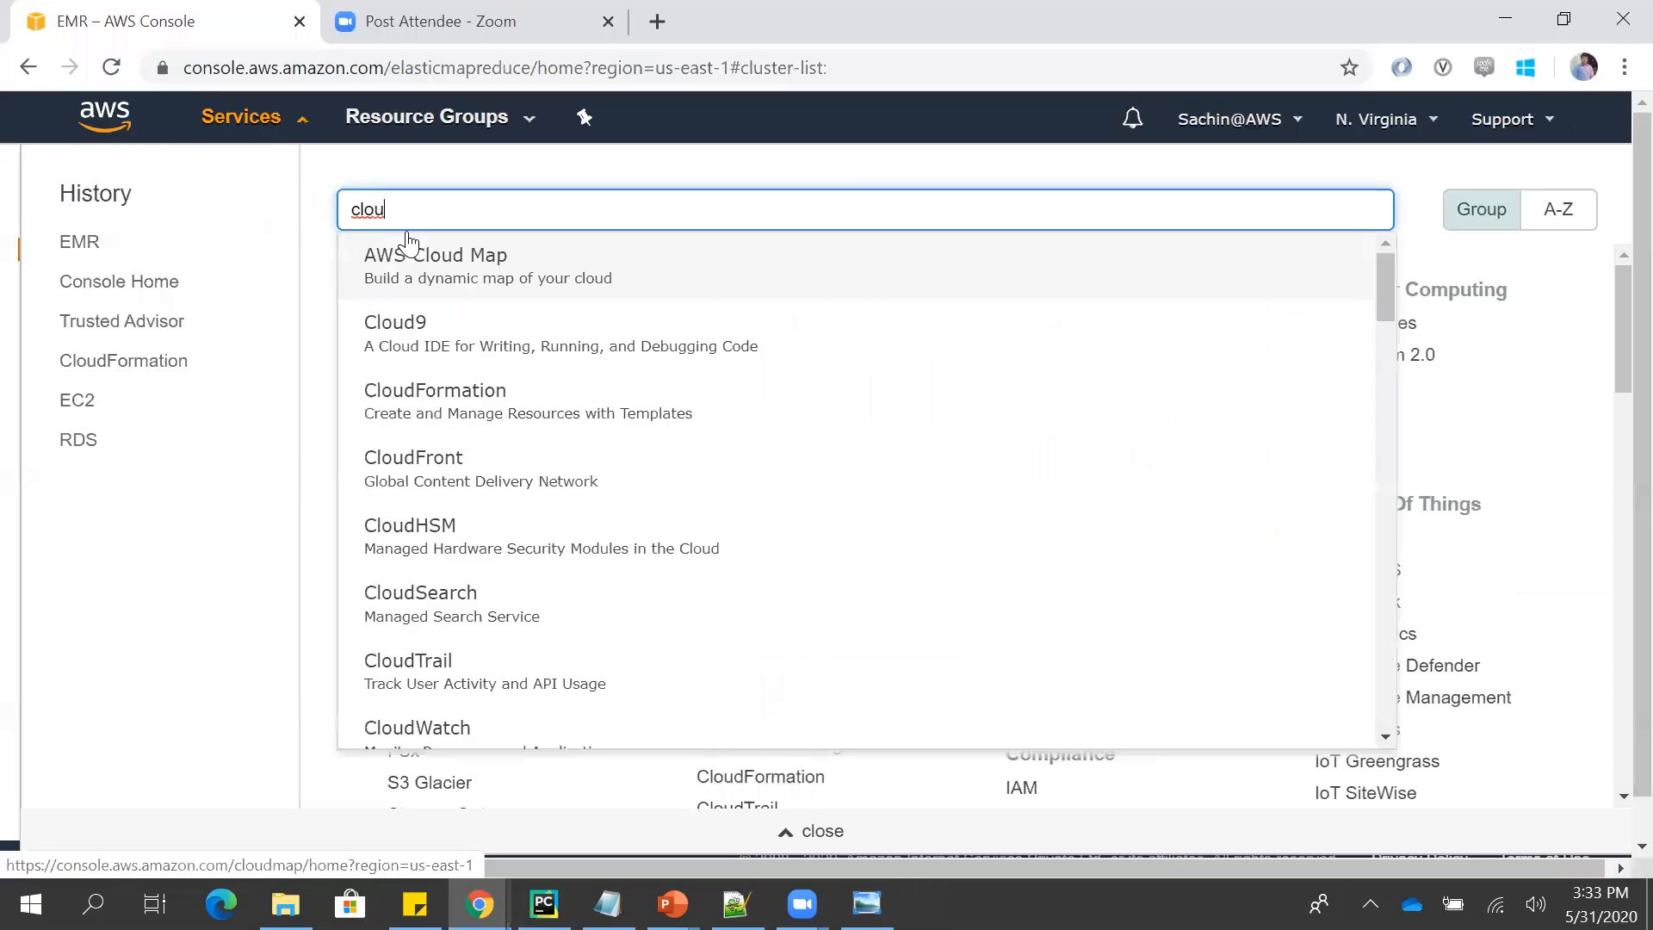
text(dfo)
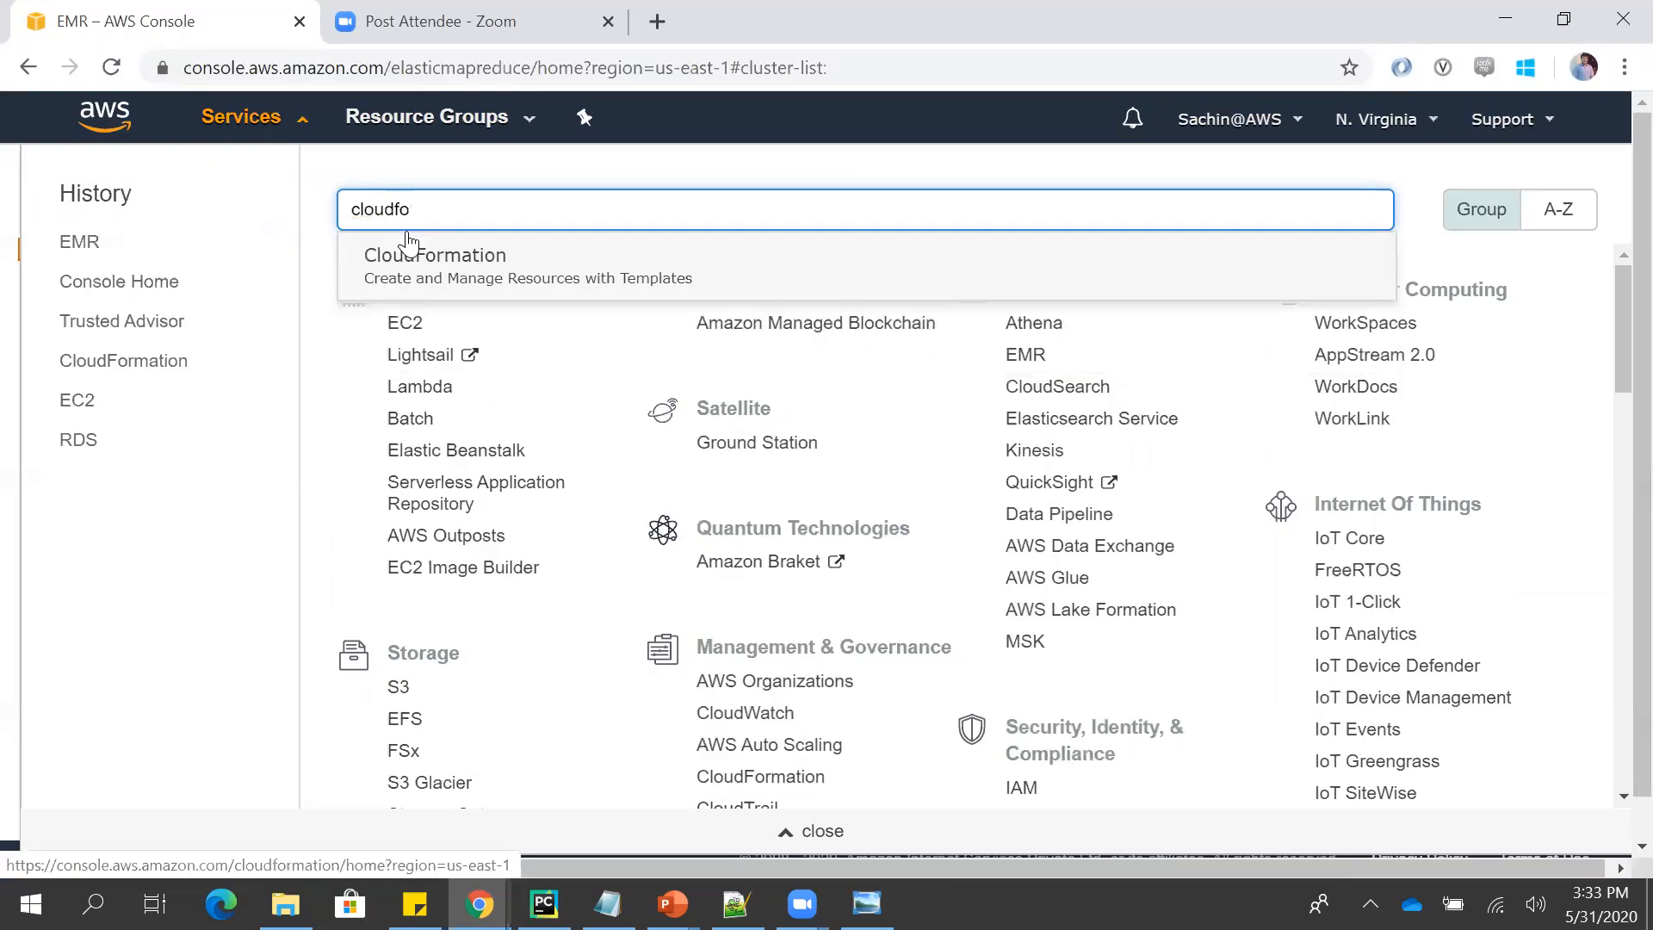
click(560, 277)
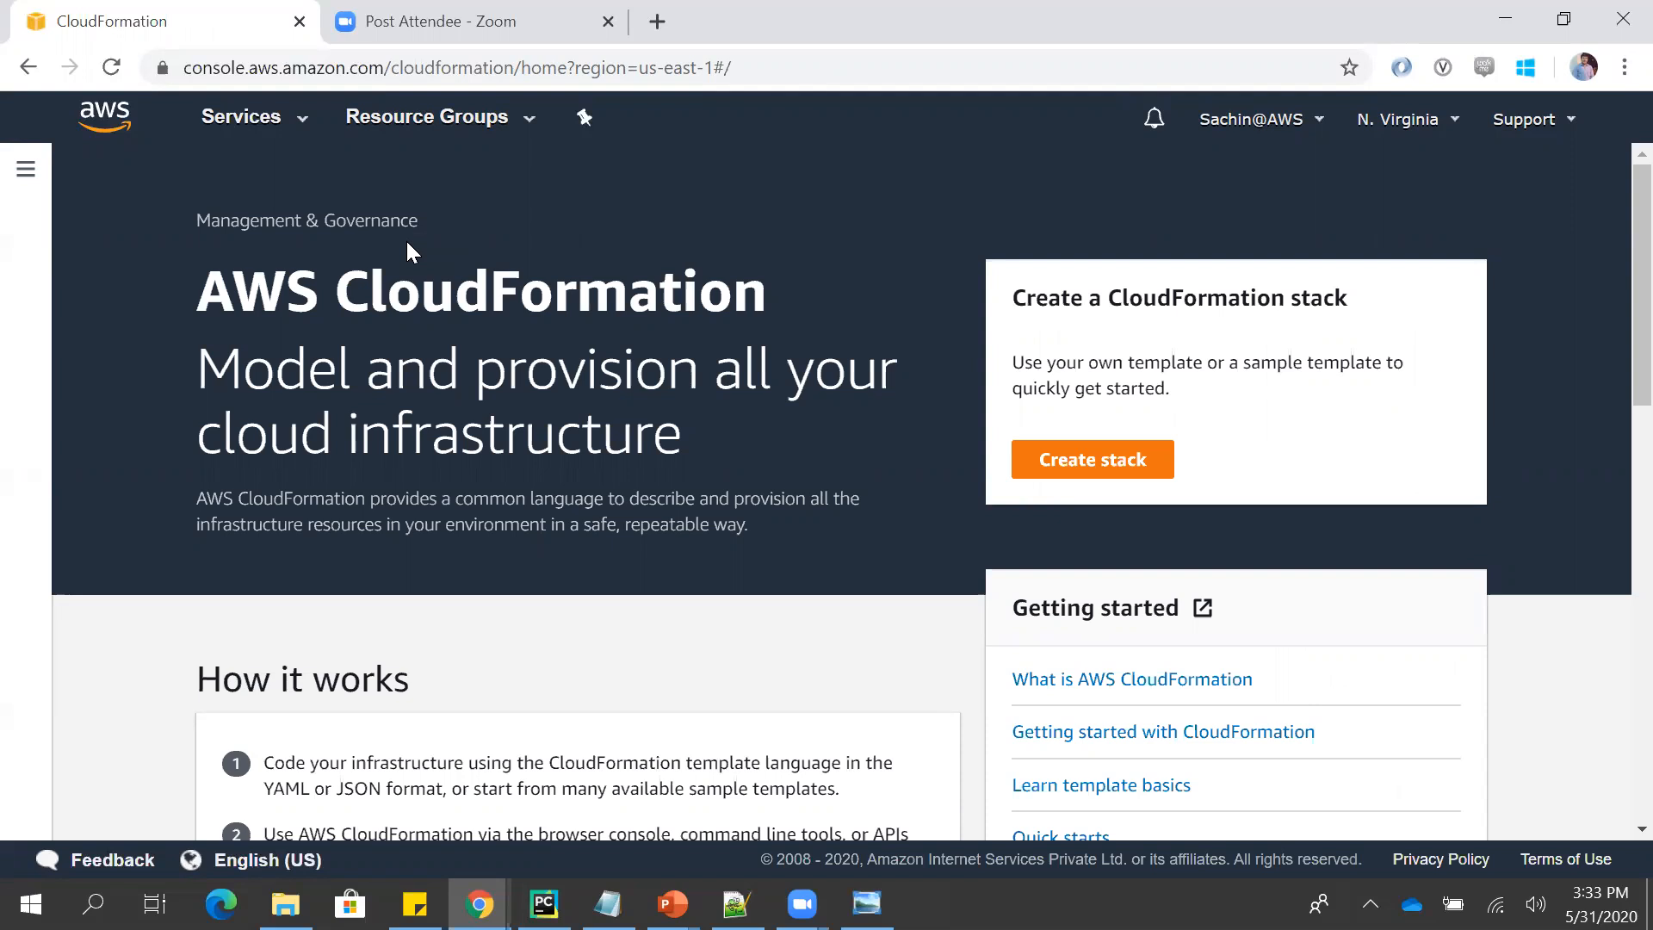
click(1070, 469)
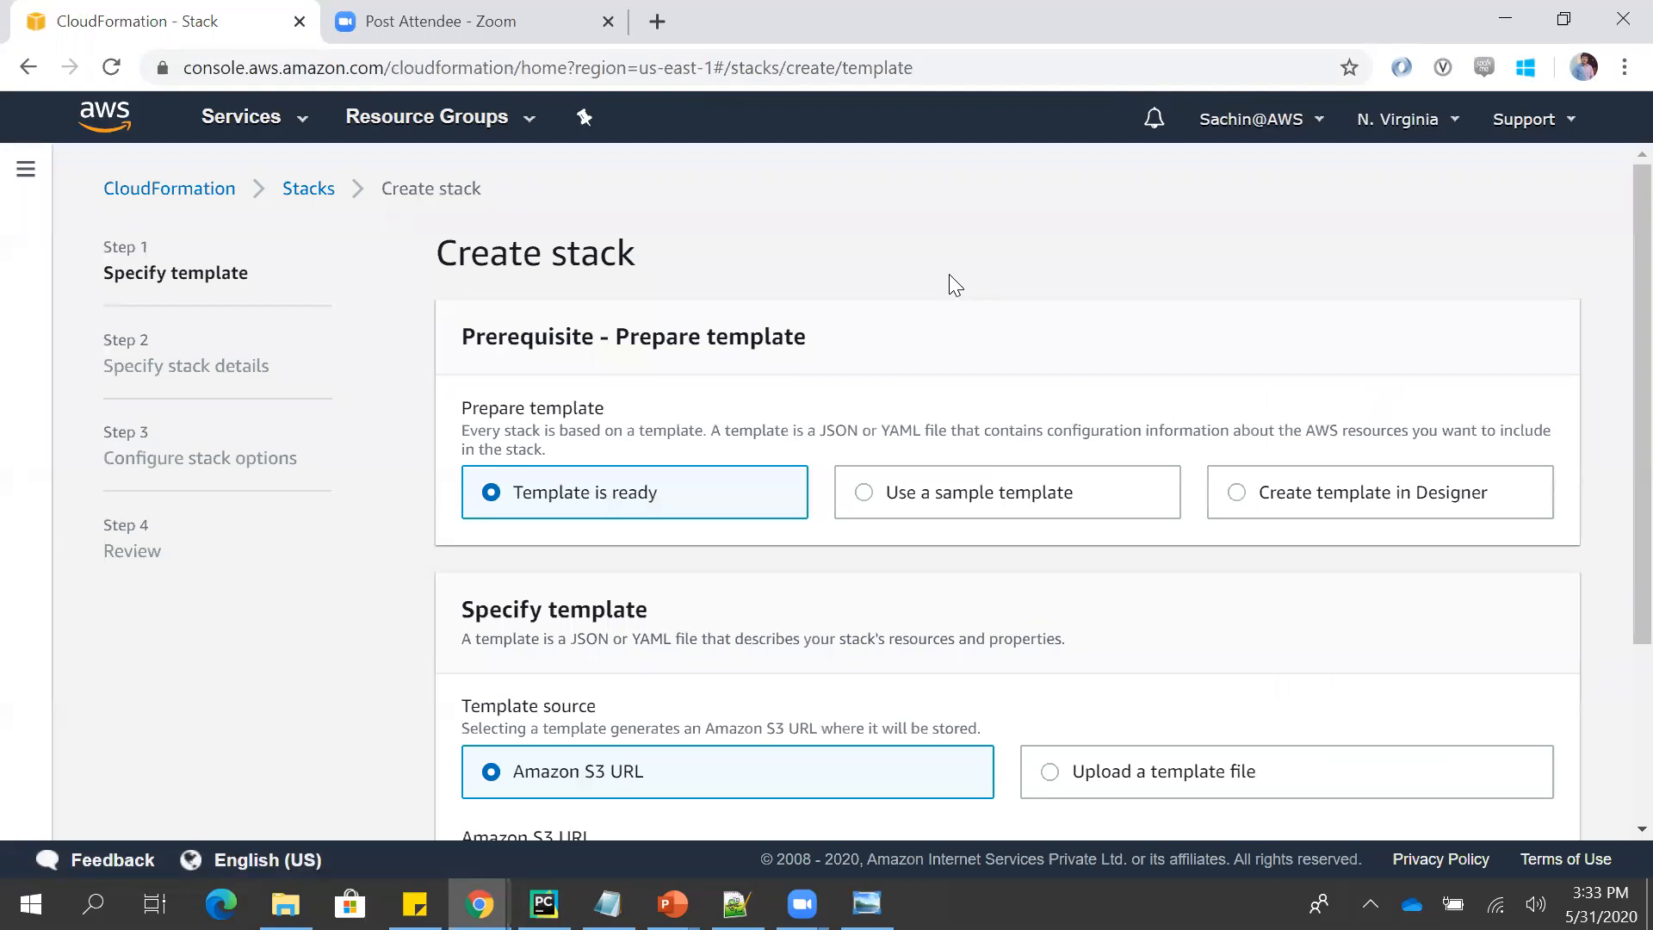
- Look through the sample templates offered for the stack without picking one, and select Create template in Designer instead
scroll(942, 285, down, 2)
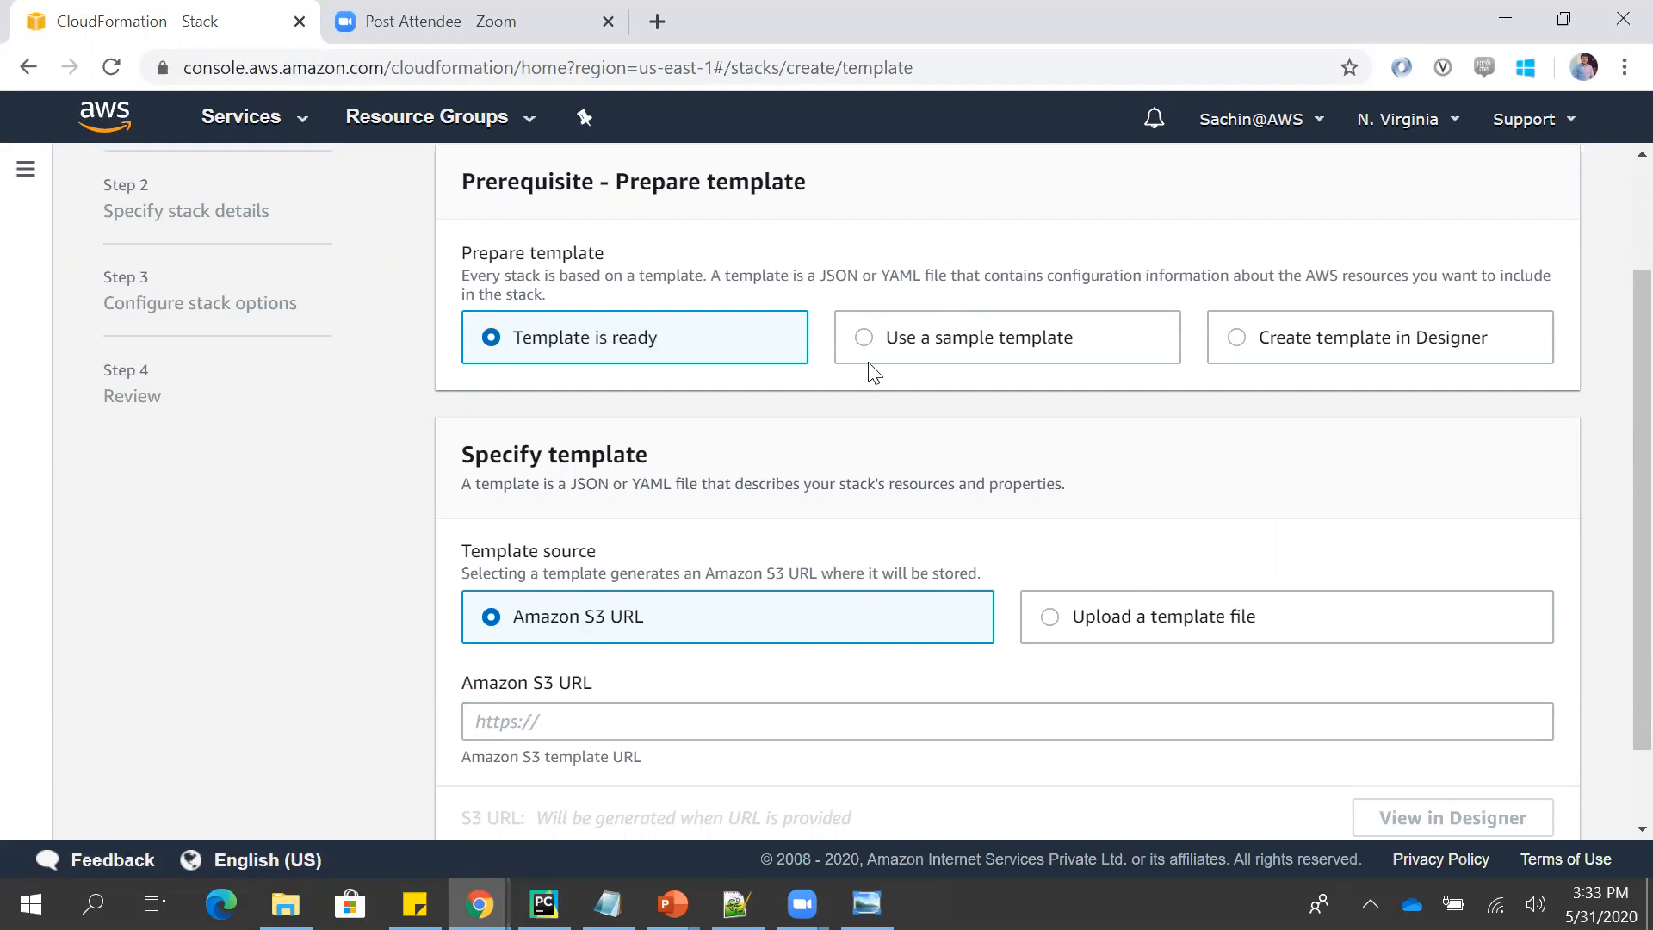
click(904, 344)
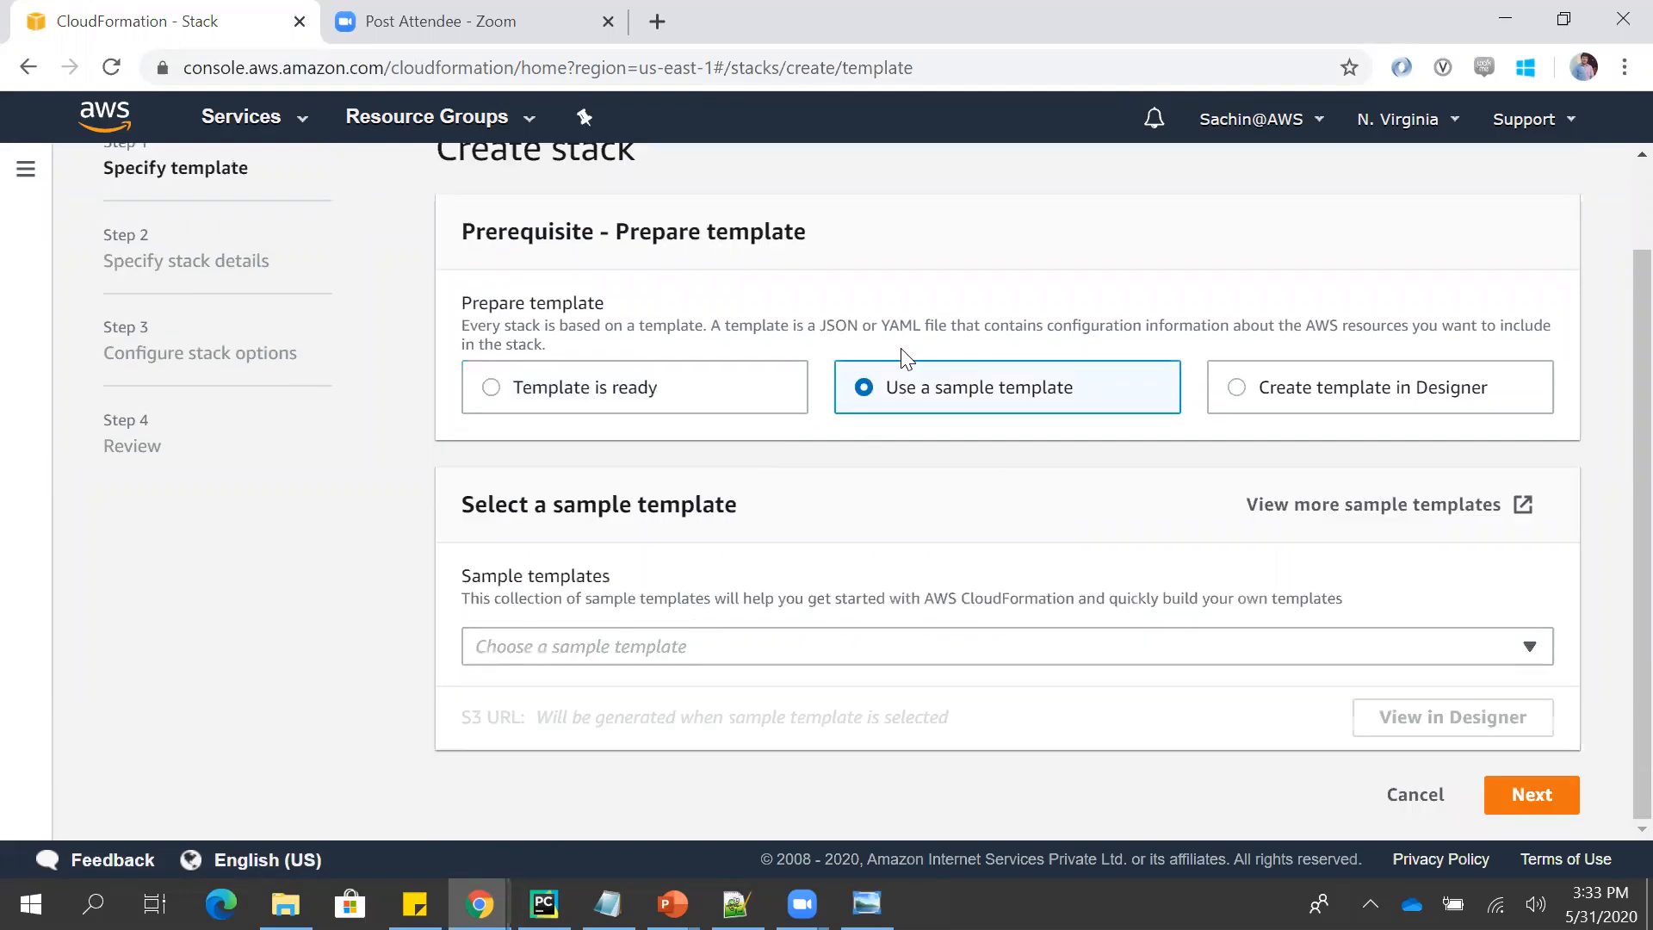
click(788, 656)
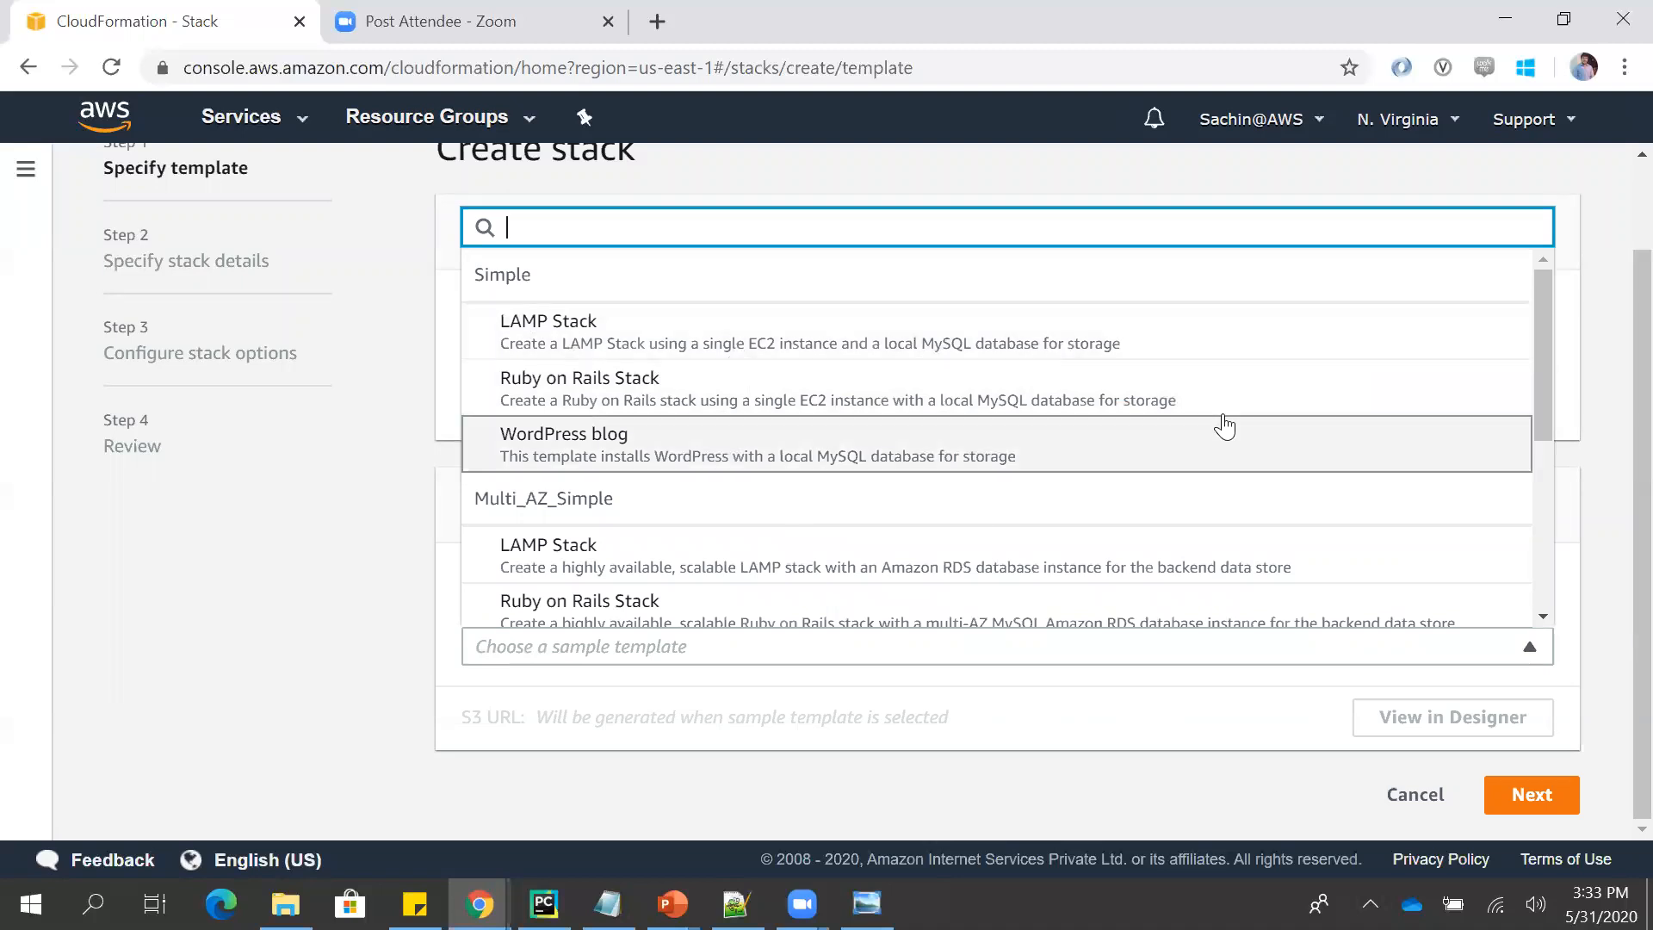
click(1595, 467)
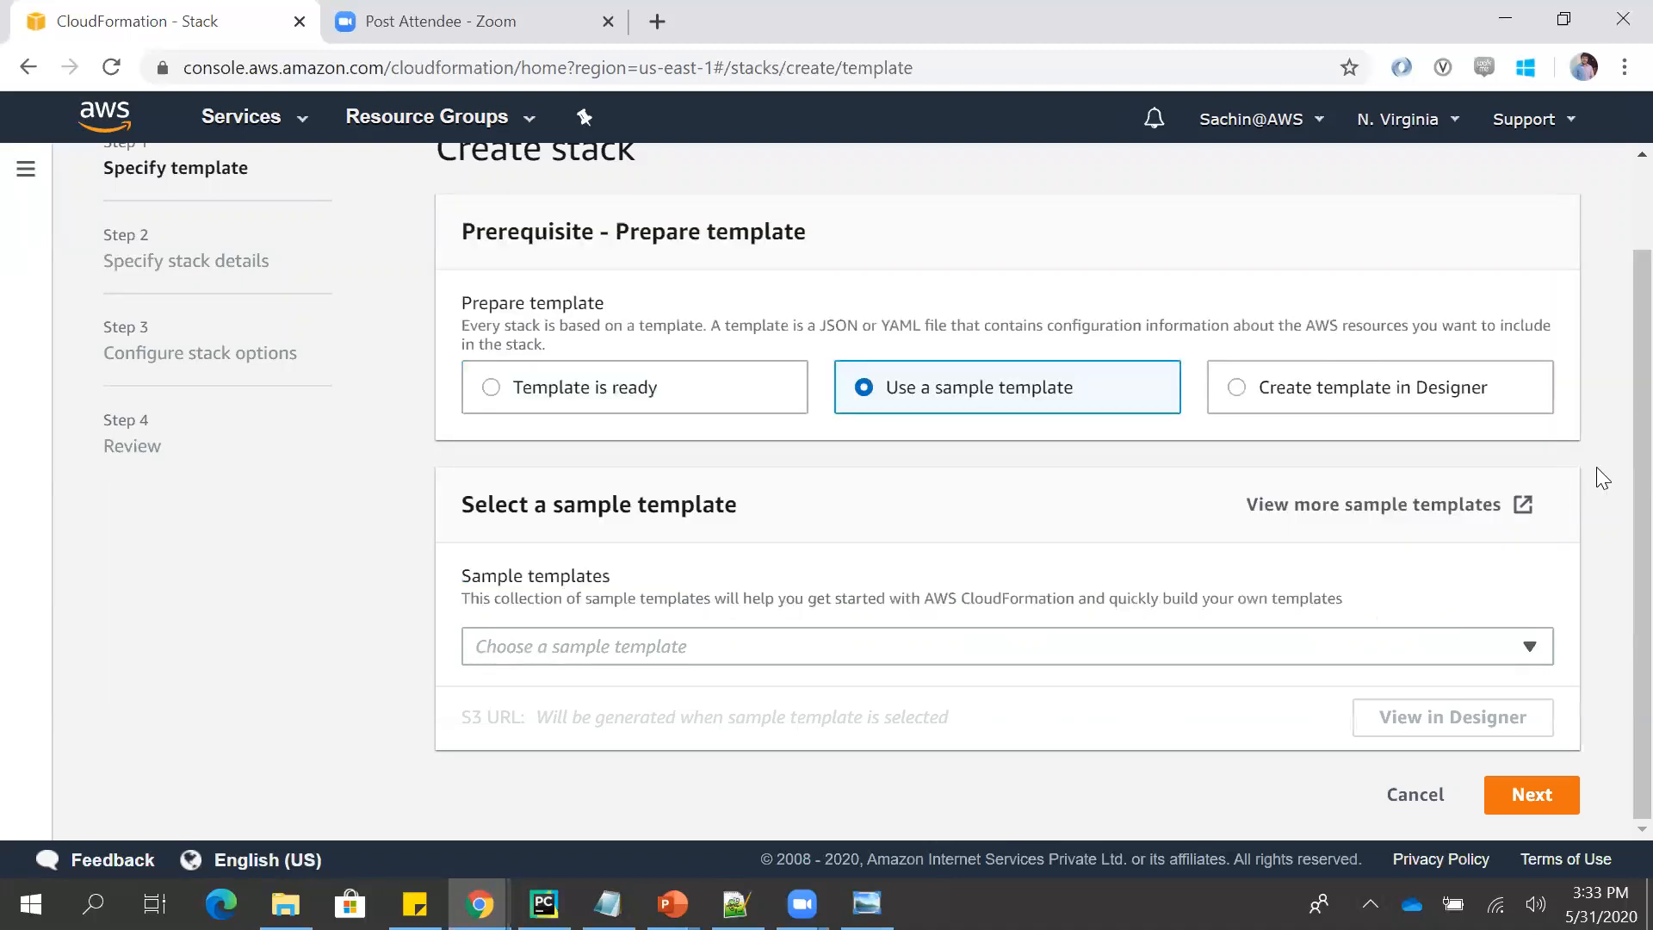
click(1239, 384)
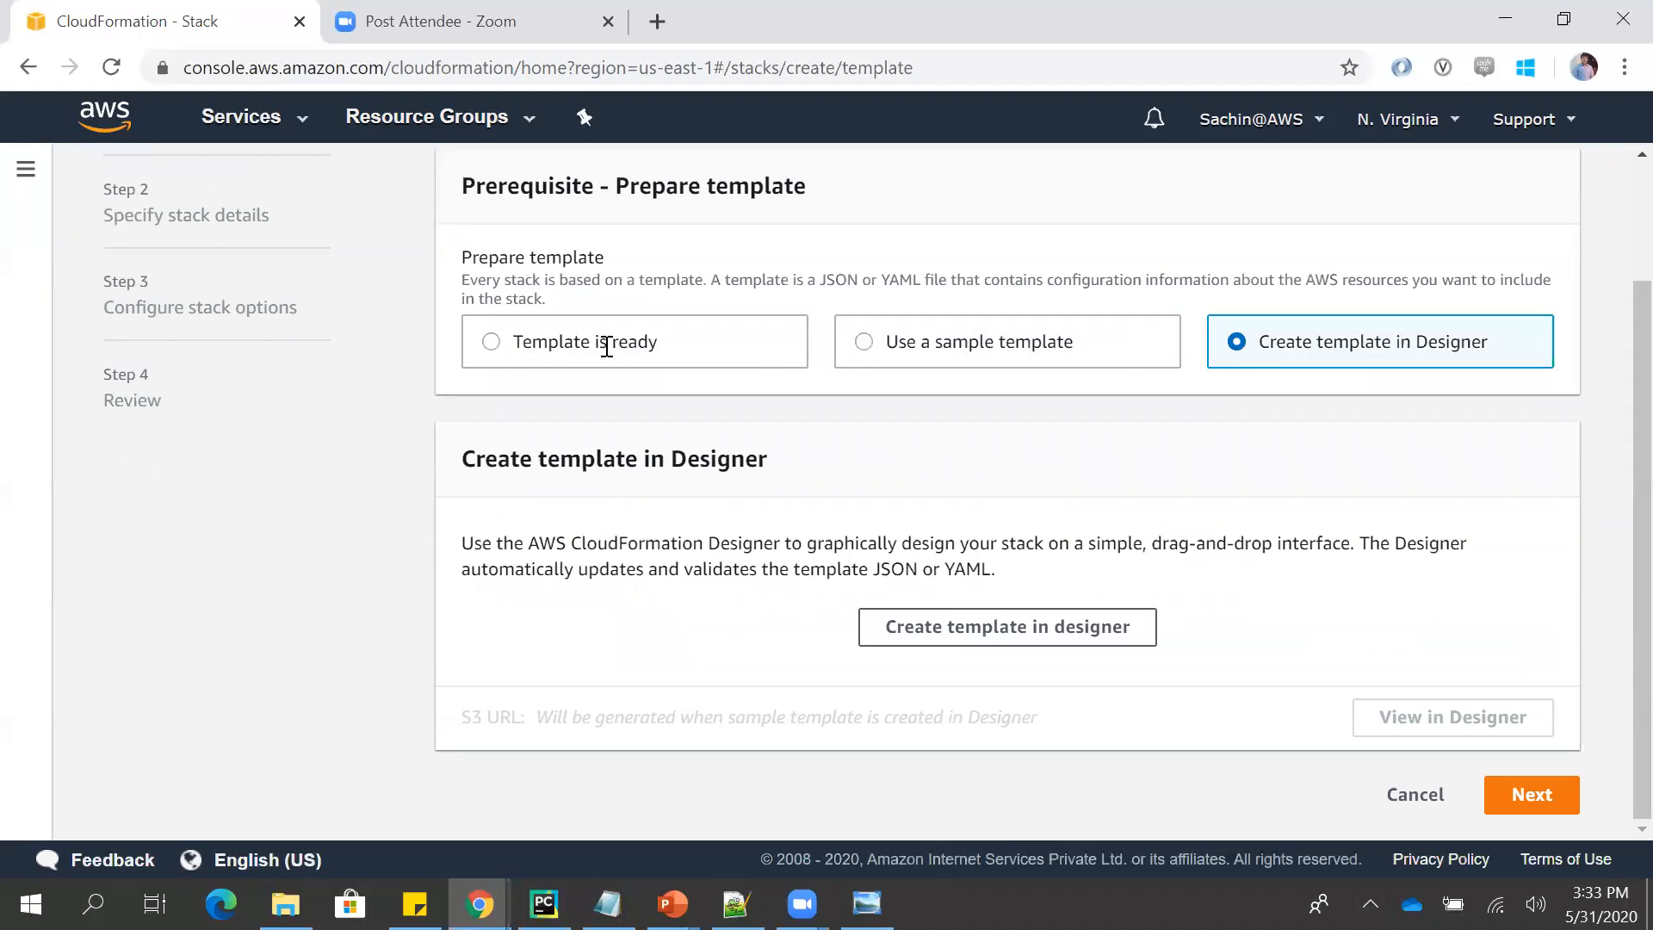
- Choose Template is ready, upload the template.json file from the Desktop as the template source, and continue to the stack details
click(728, 353)
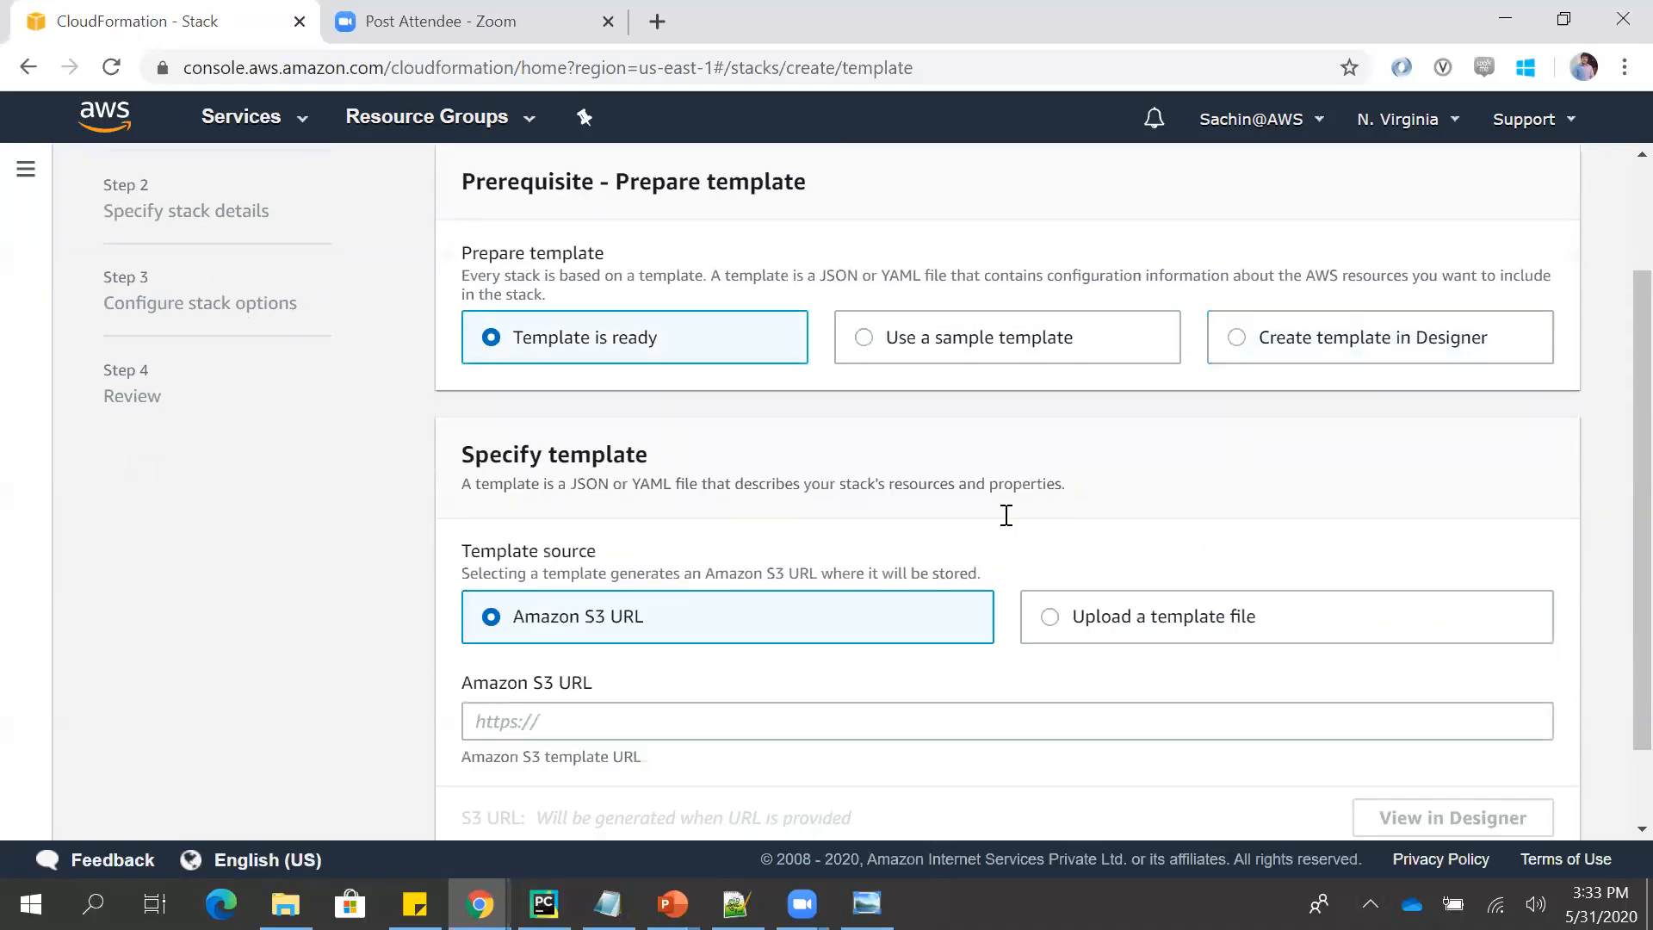
click(1184, 623)
click(563, 723)
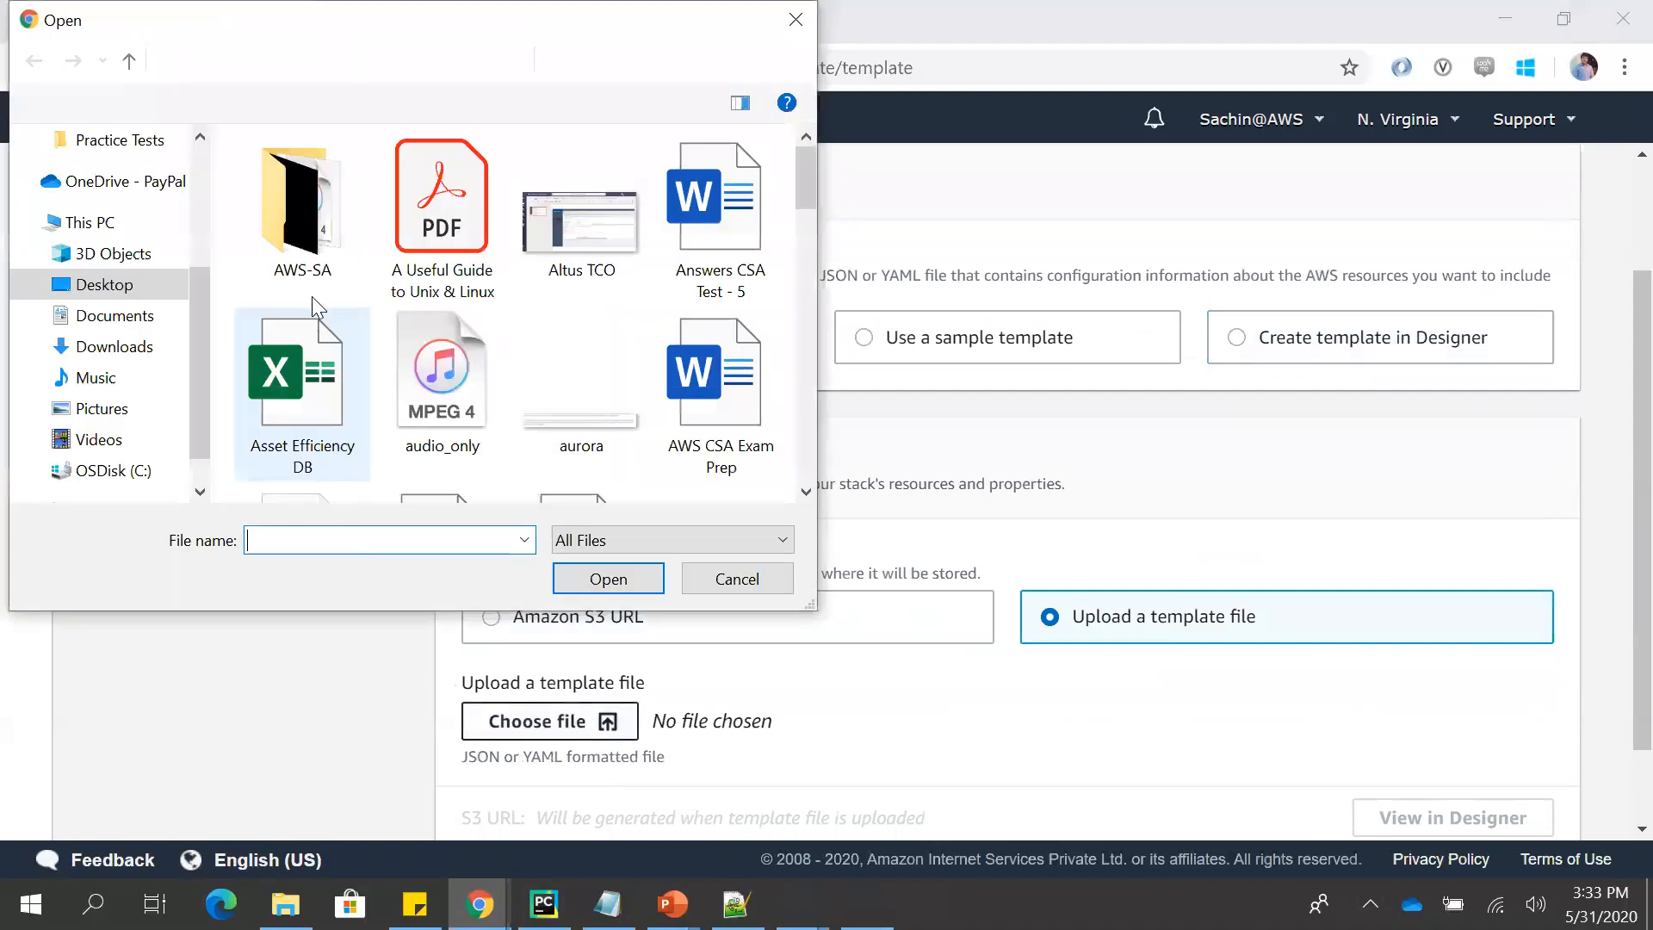
click(467, 270)
text(template)
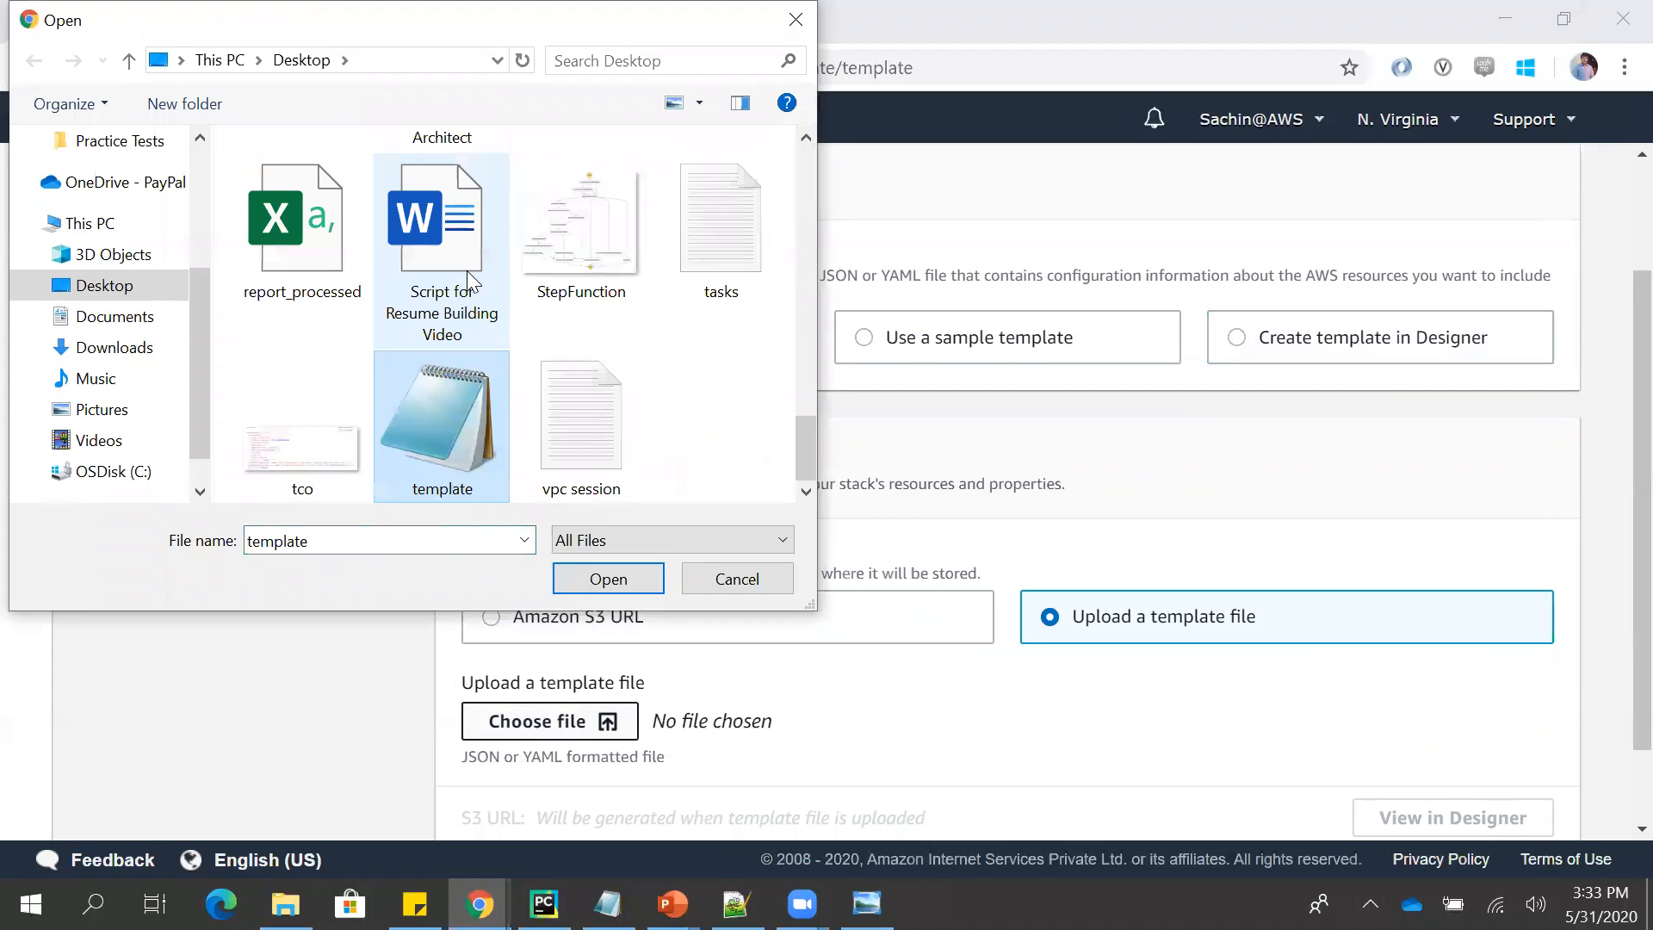
double_click(462, 391)
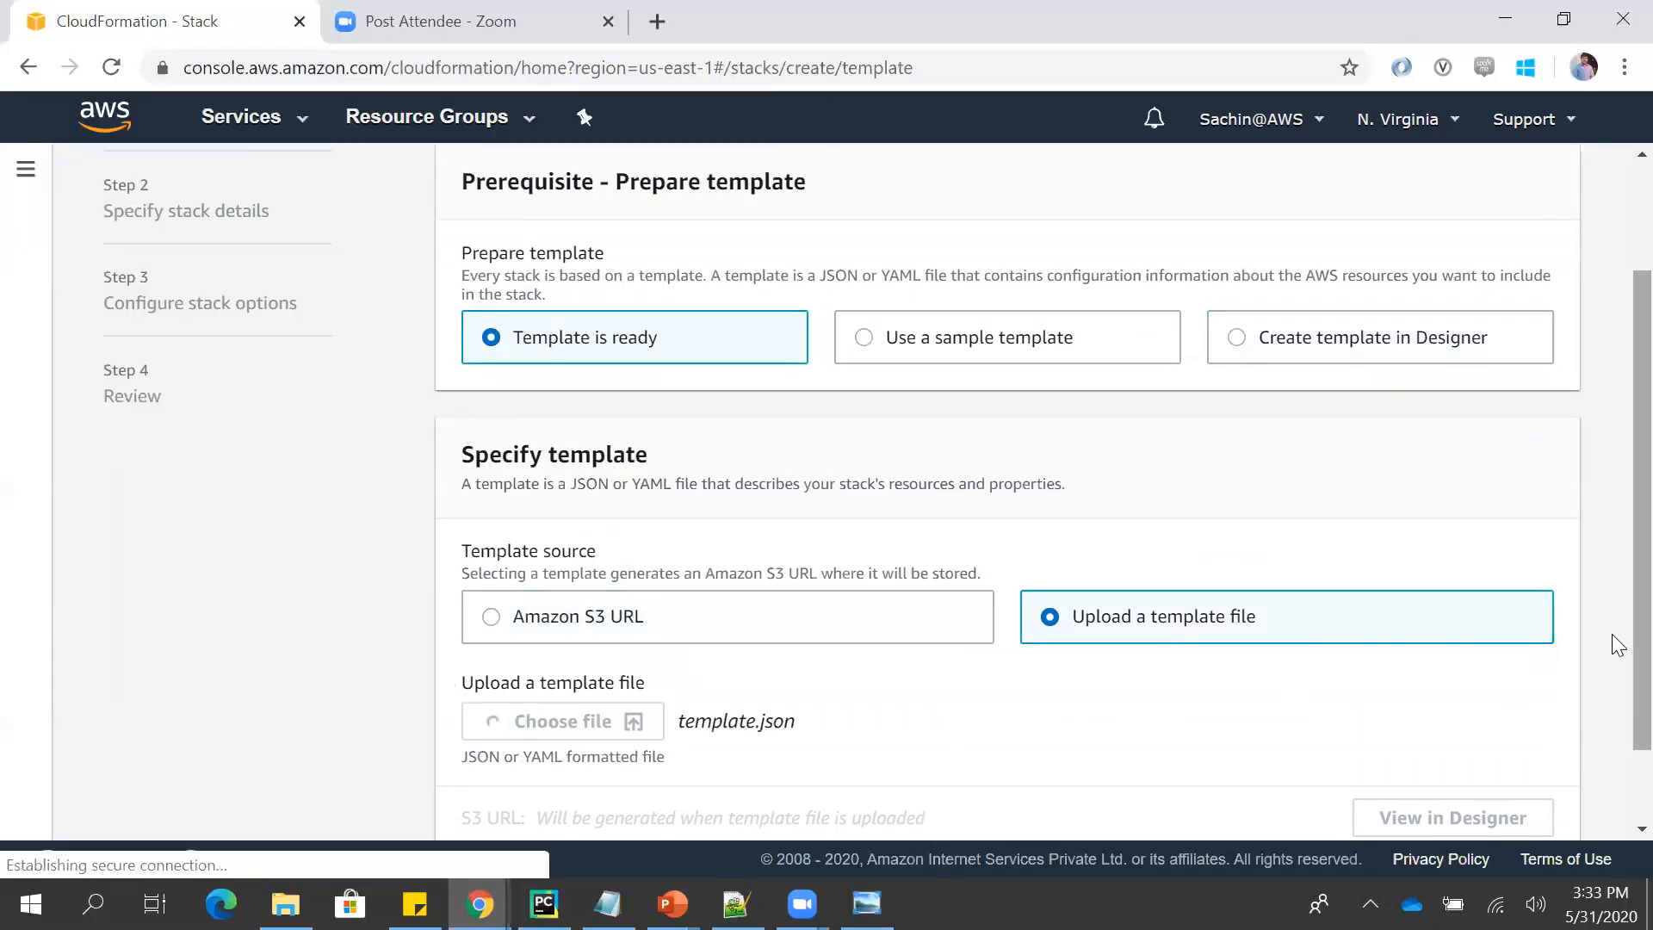
scroll(1617, 686, down, 2)
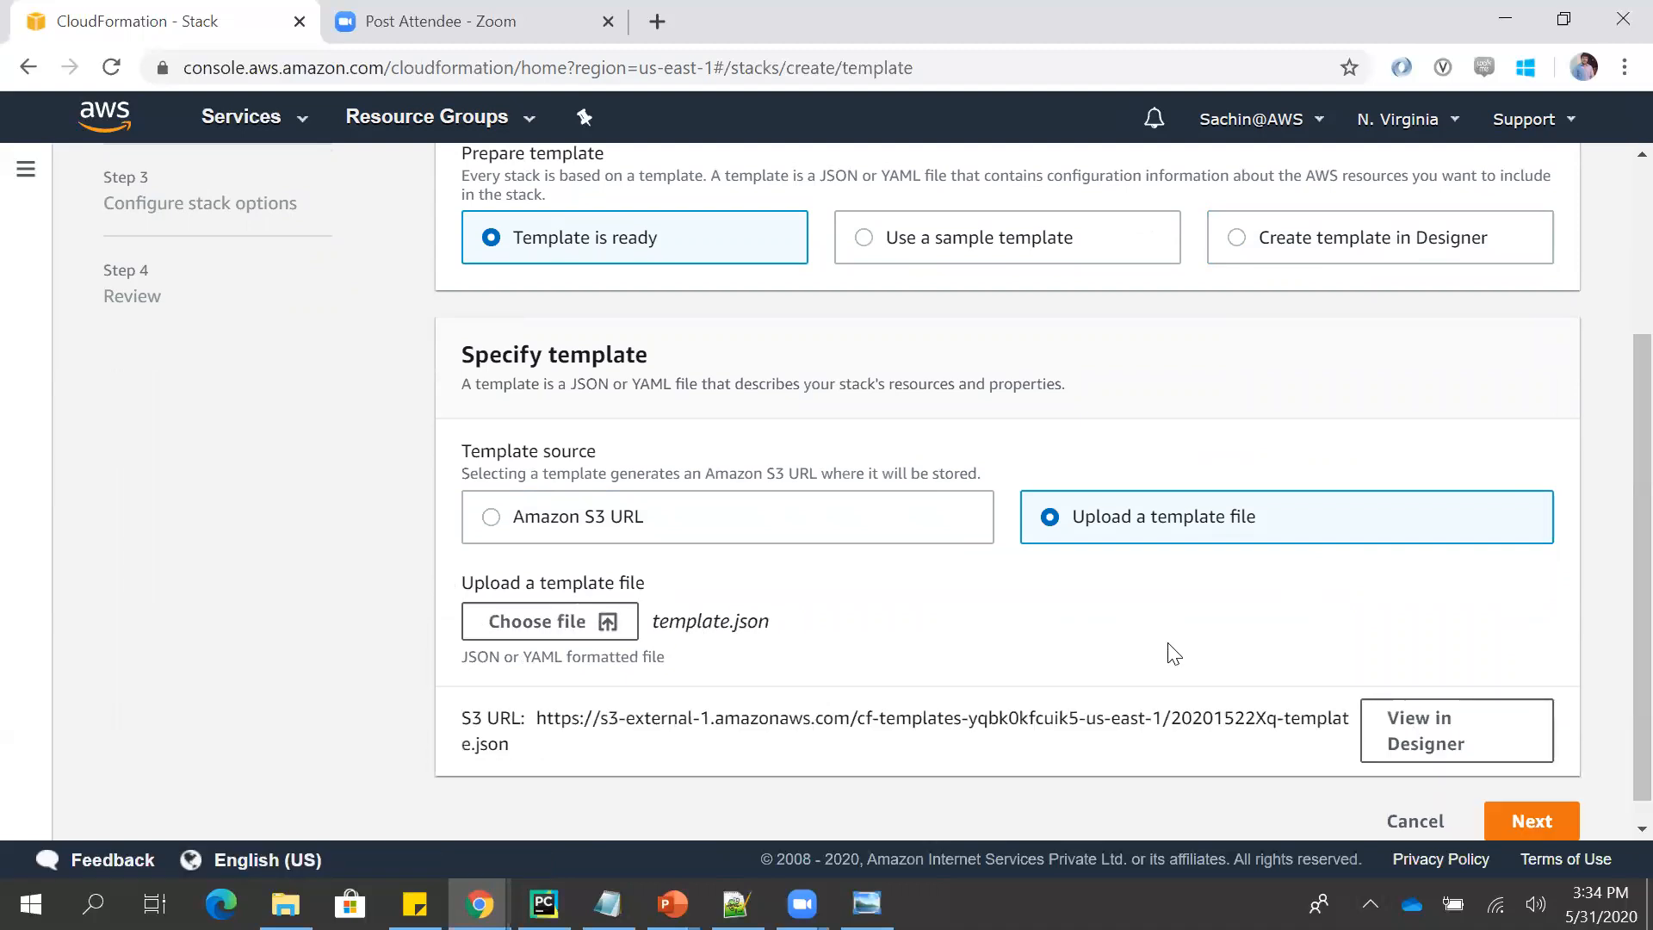
click(1494, 816)
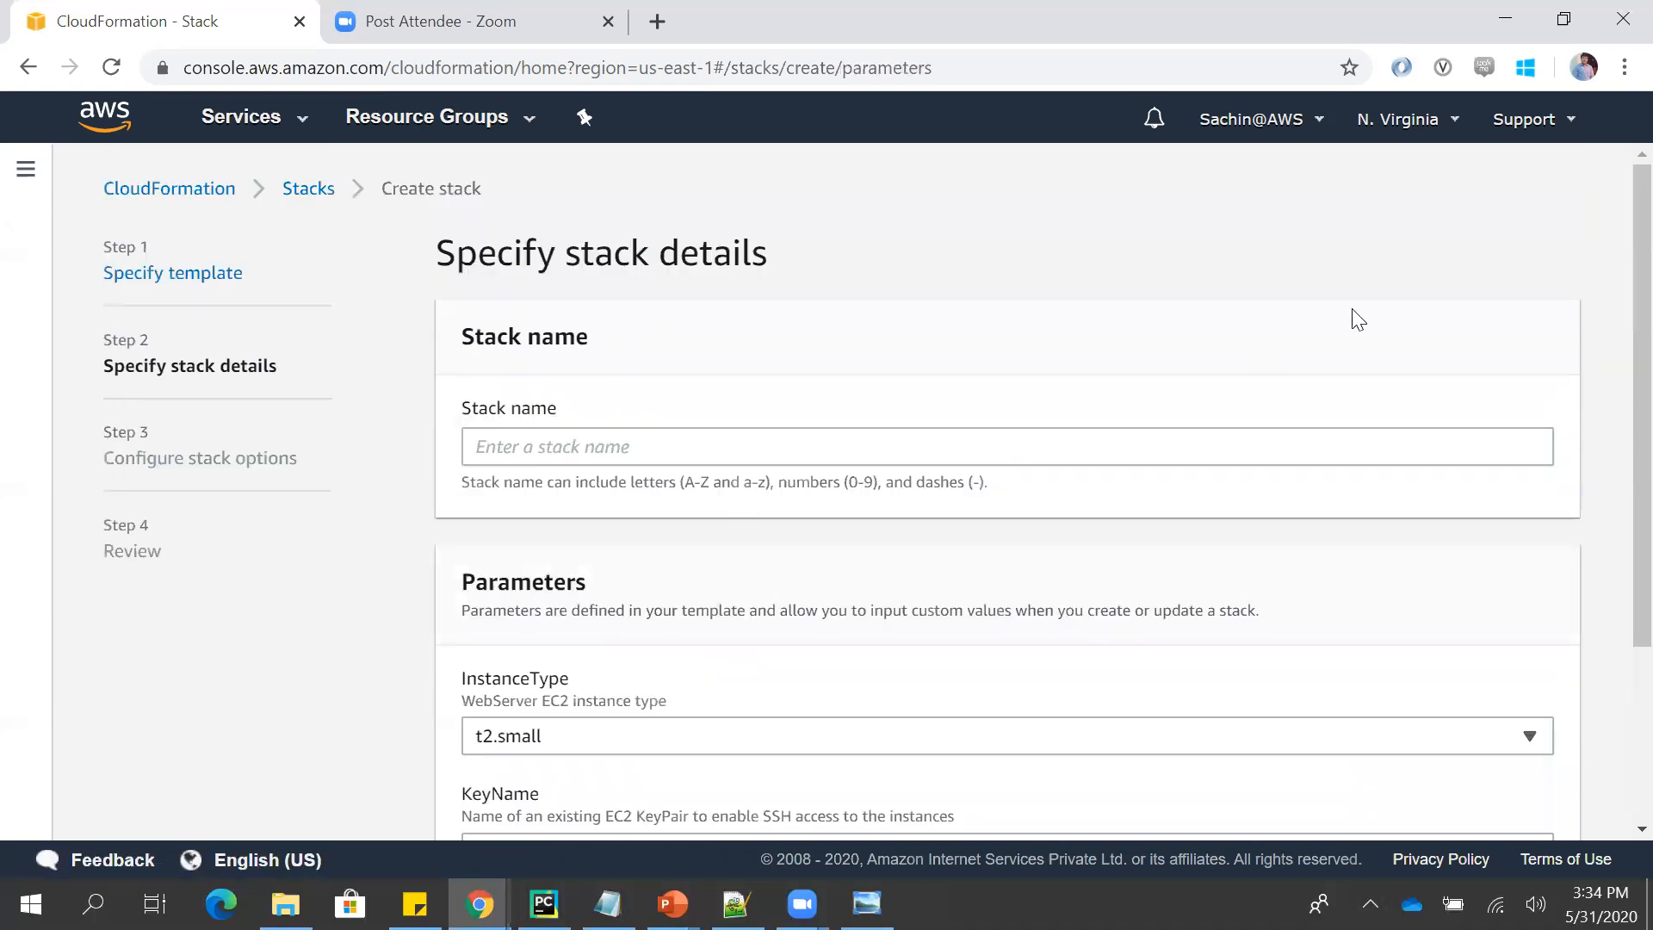
- Set the KeyName parameter to Demo, name the stack demostack, and continue to the stack options
scroll(1612, 448, down, 2)
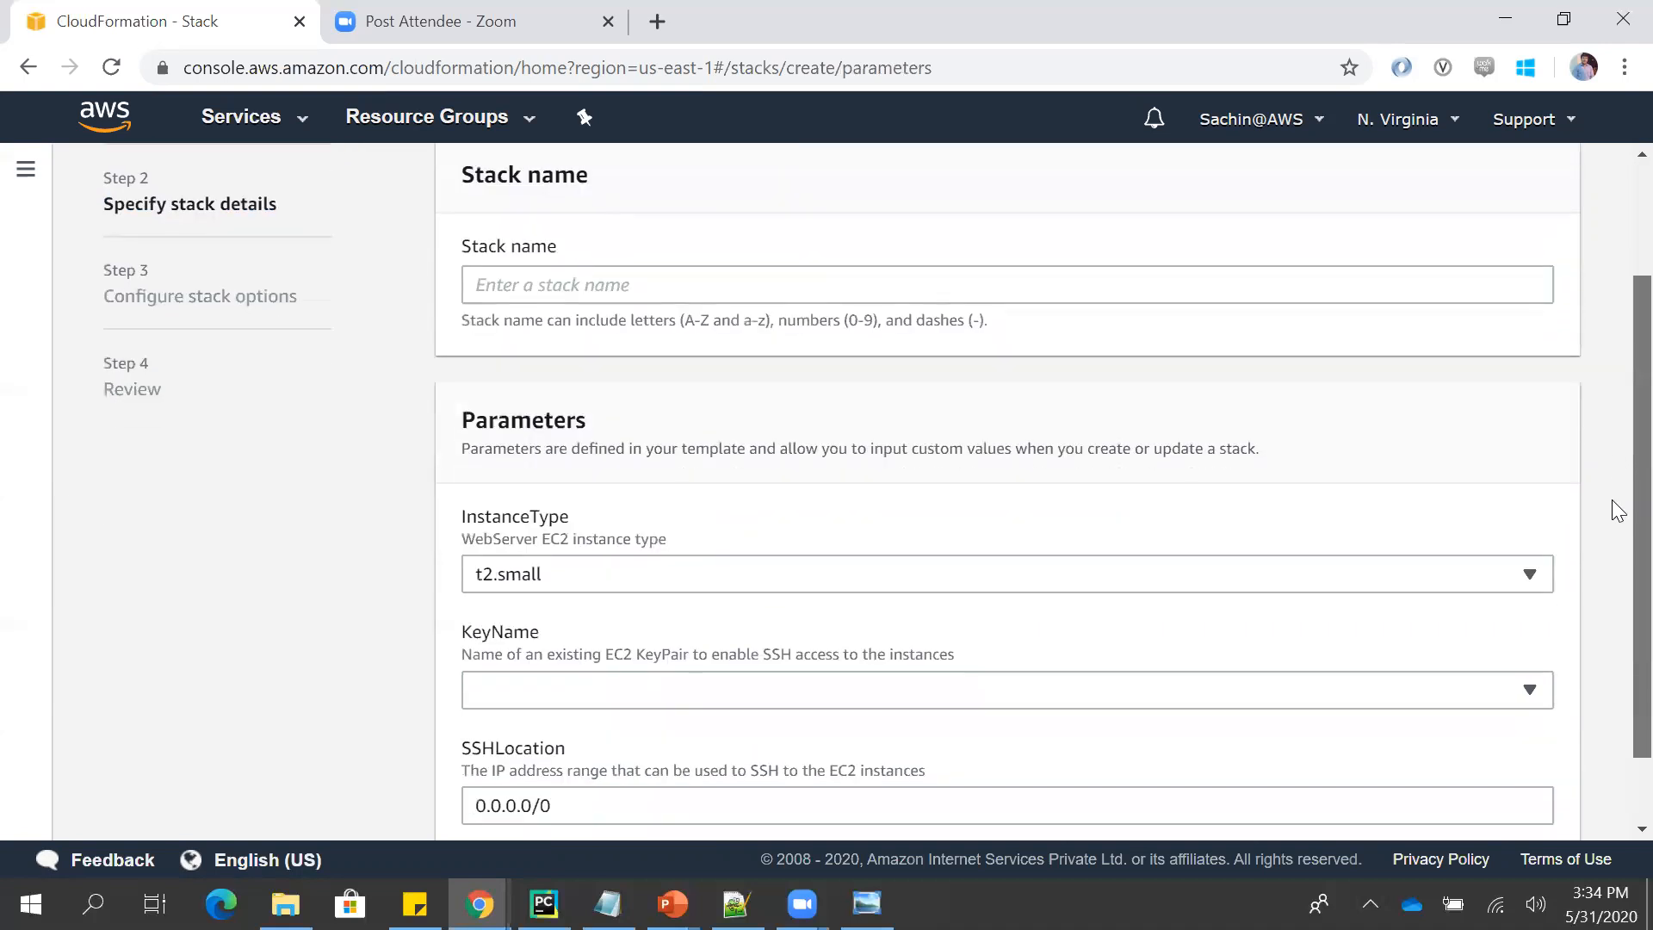
scroll(1611, 540, down, 1)
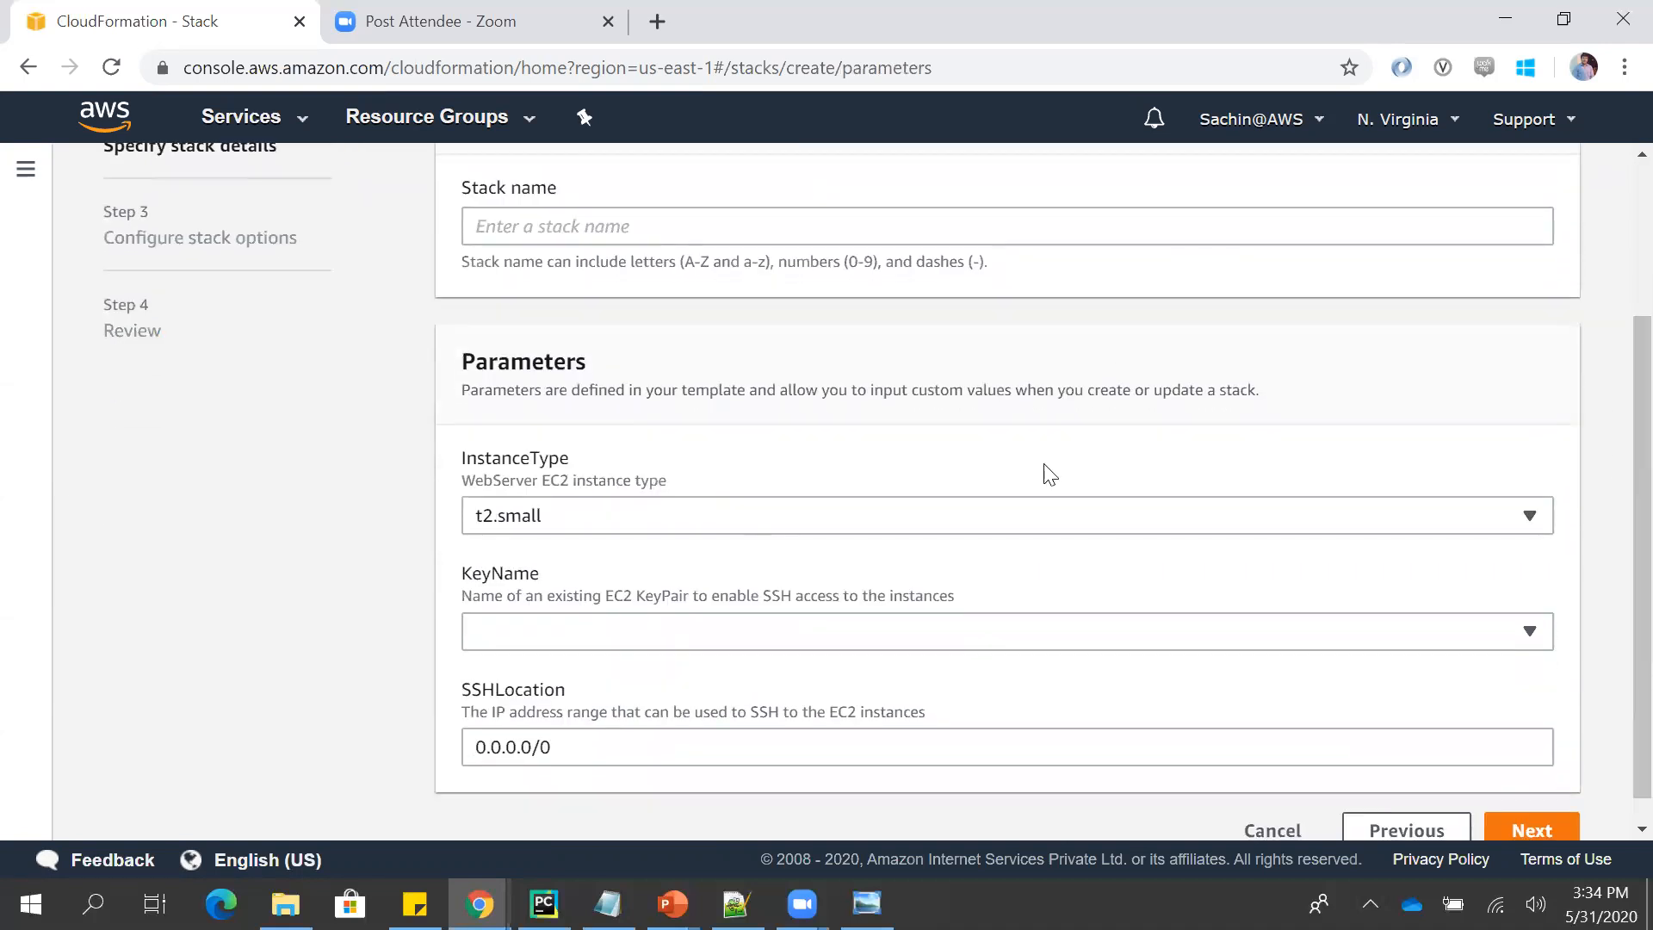
click(719, 635)
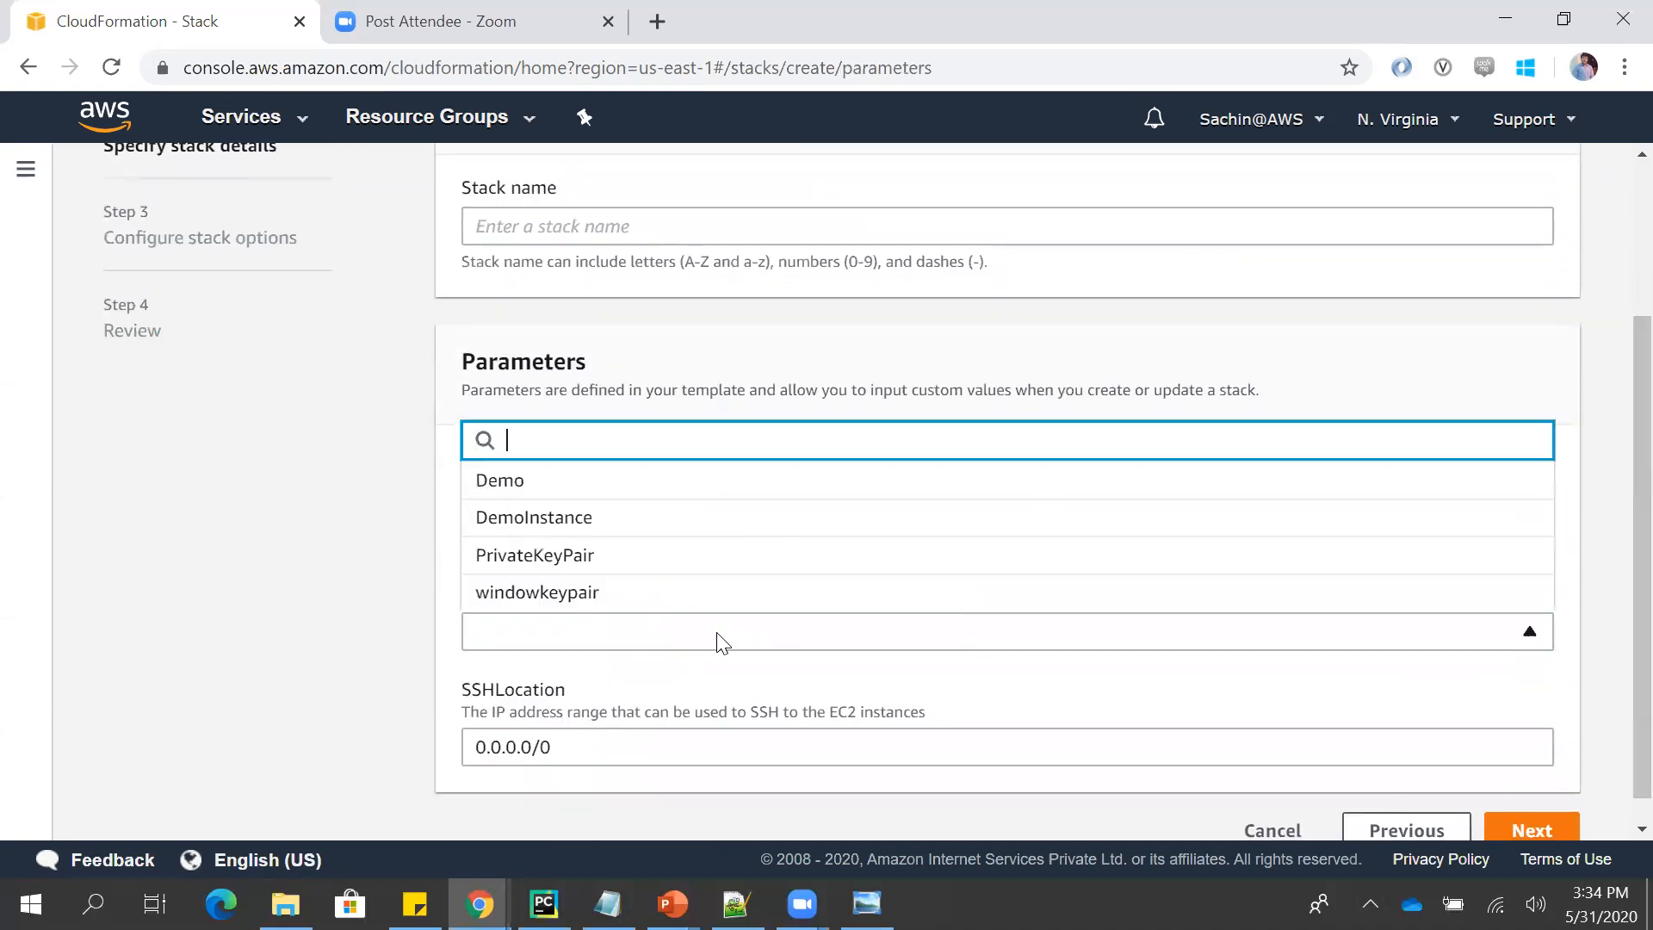
click(636, 496)
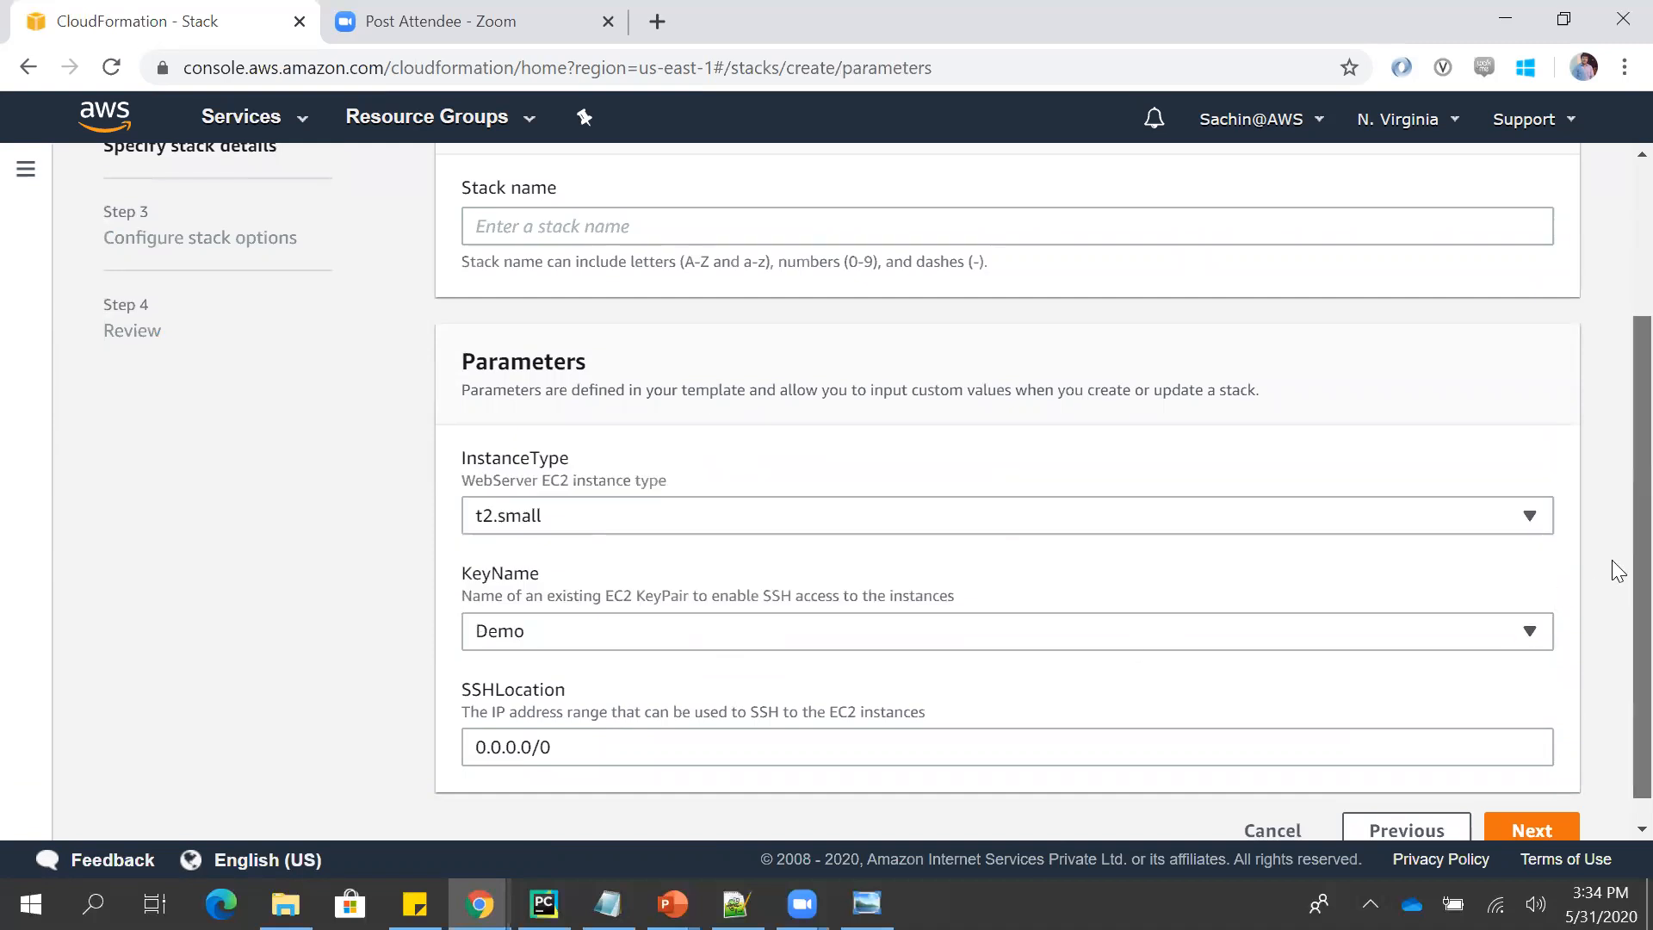
scroll(1613, 566, down, 1)
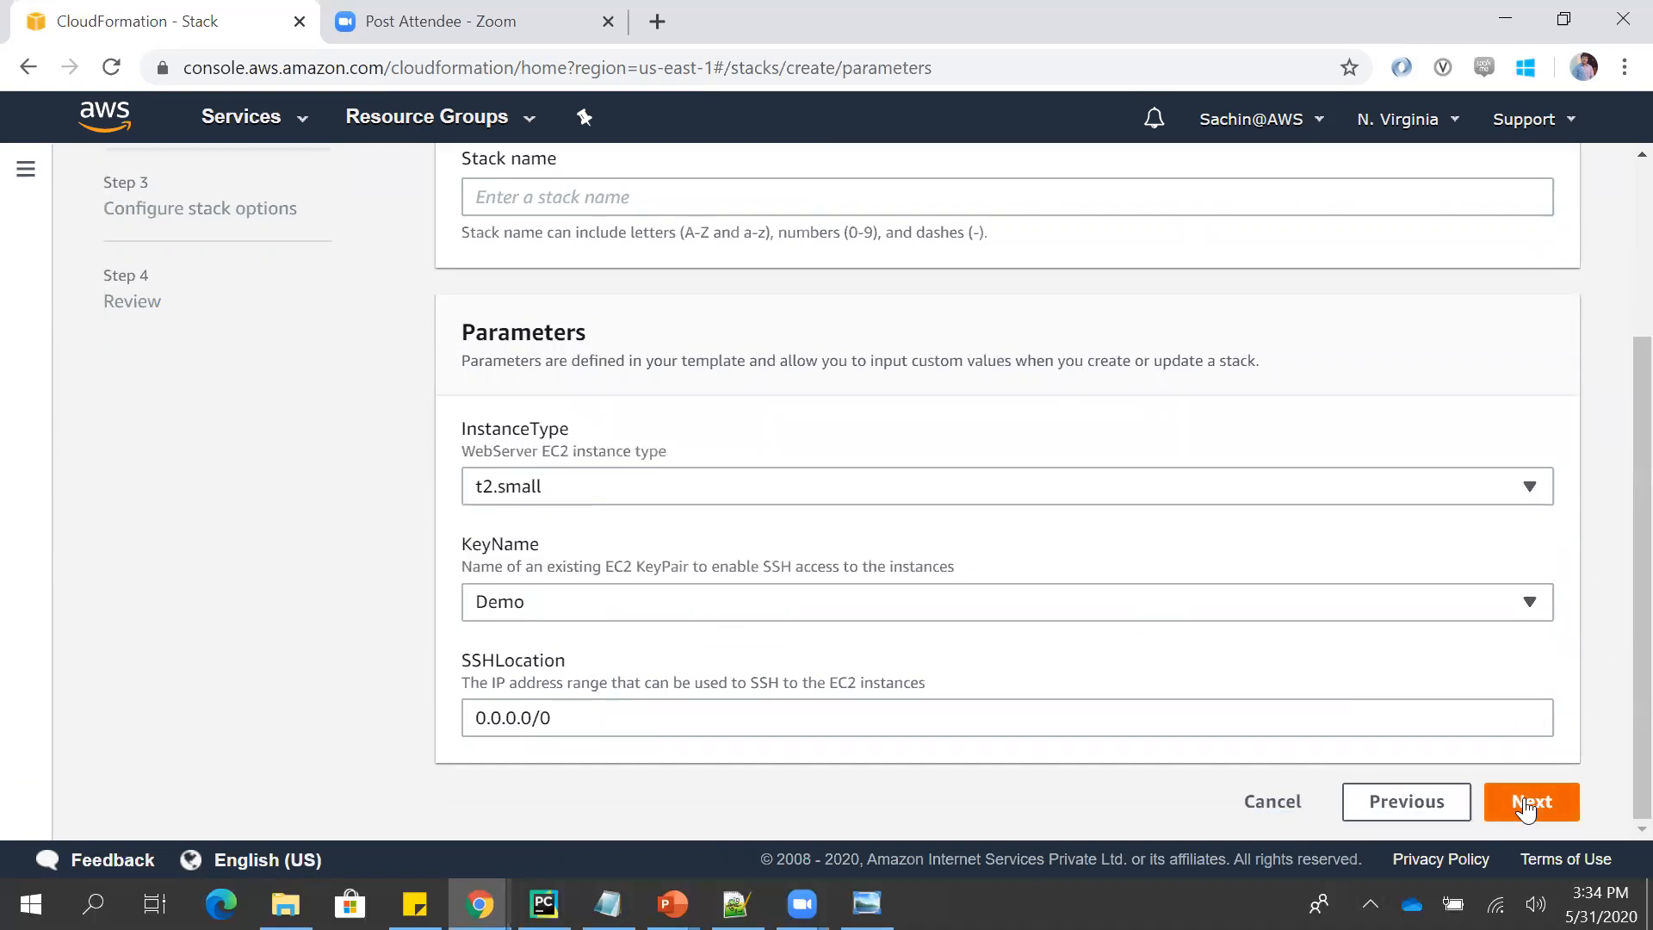
click(1015, 197)
text(demostack)
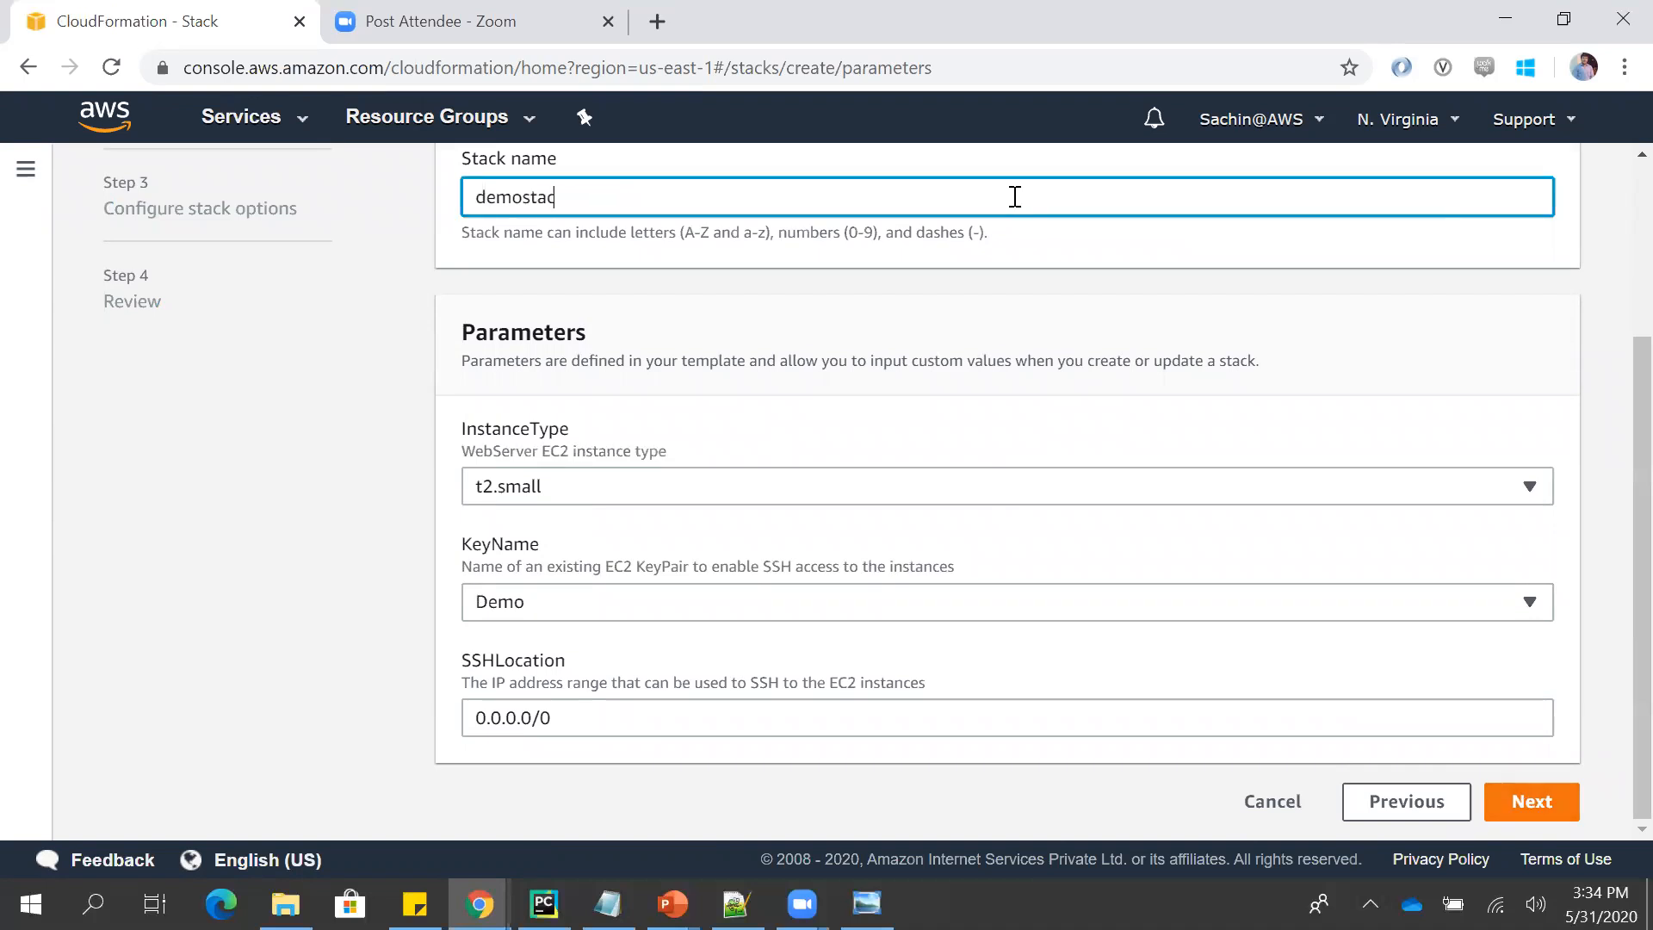
click(1504, 803)
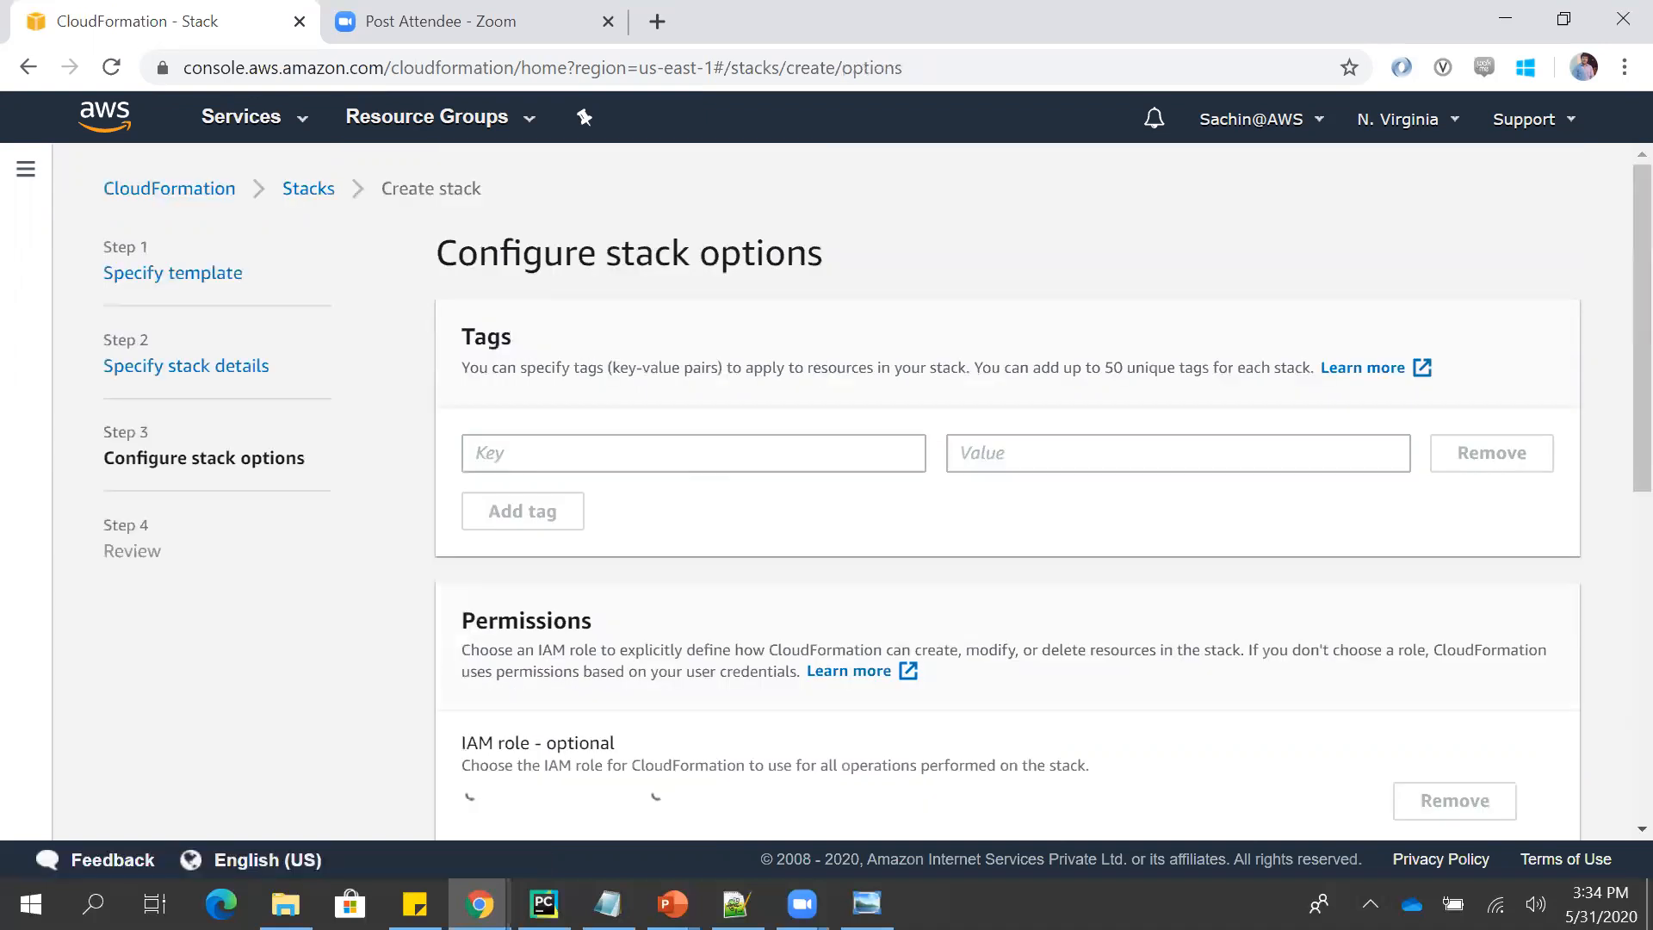
- Switch to Notepad++ and examine template.json from its parameters through the mappings to the EC2Instance properties under Resources
click(736, 903)
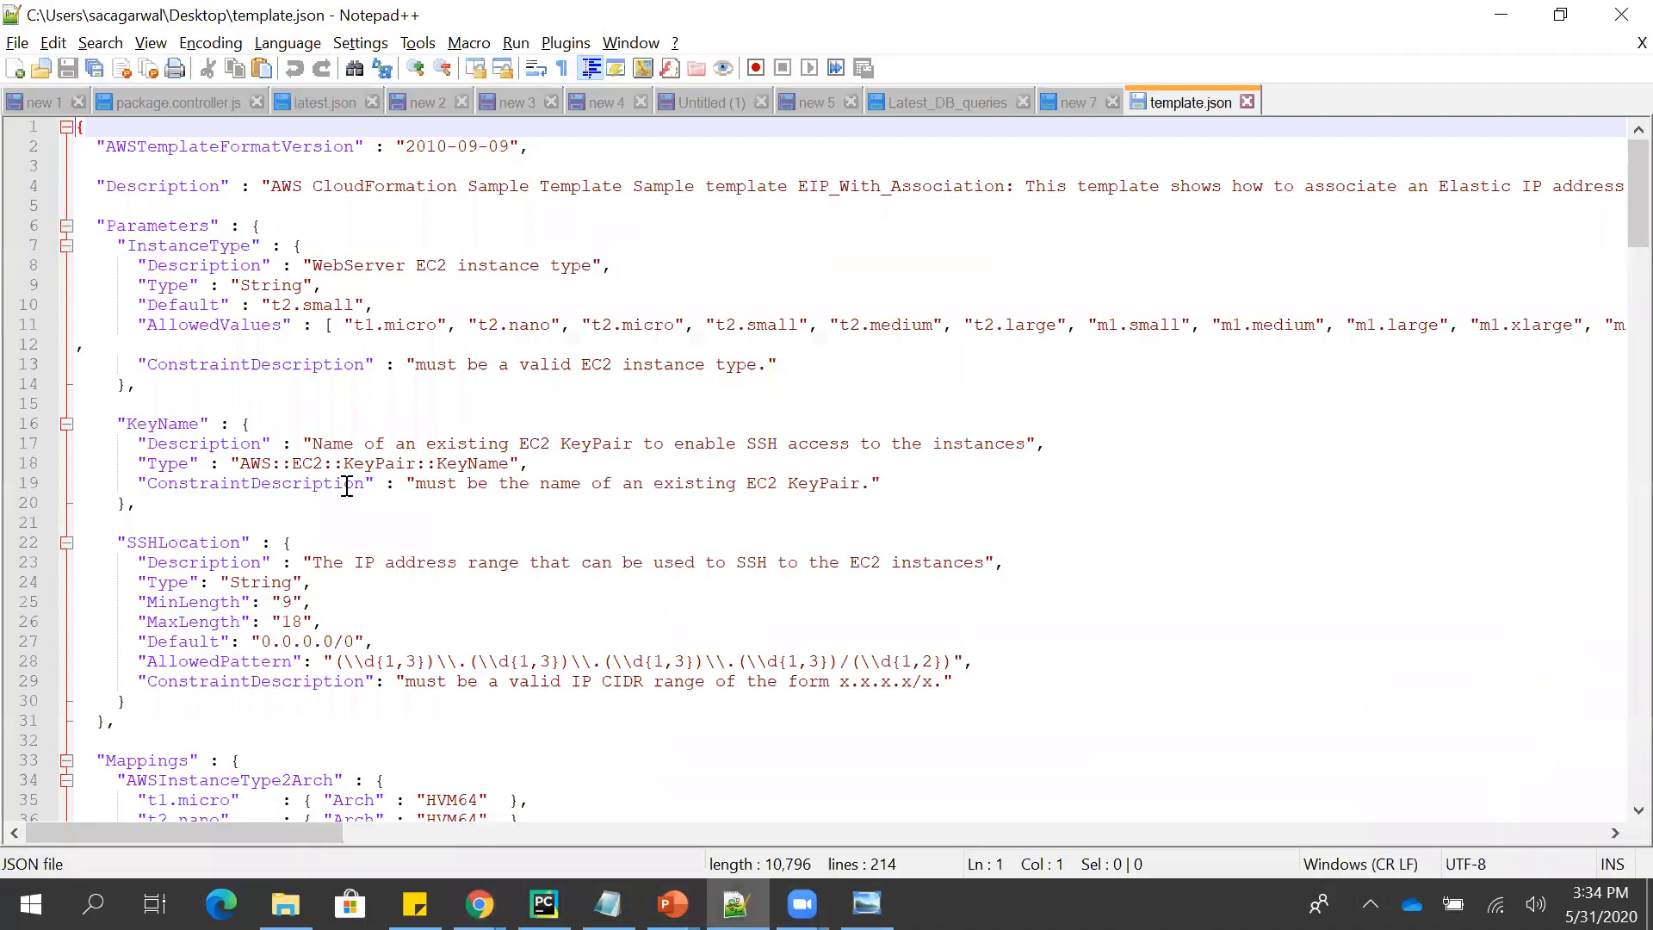
click(346, 483)
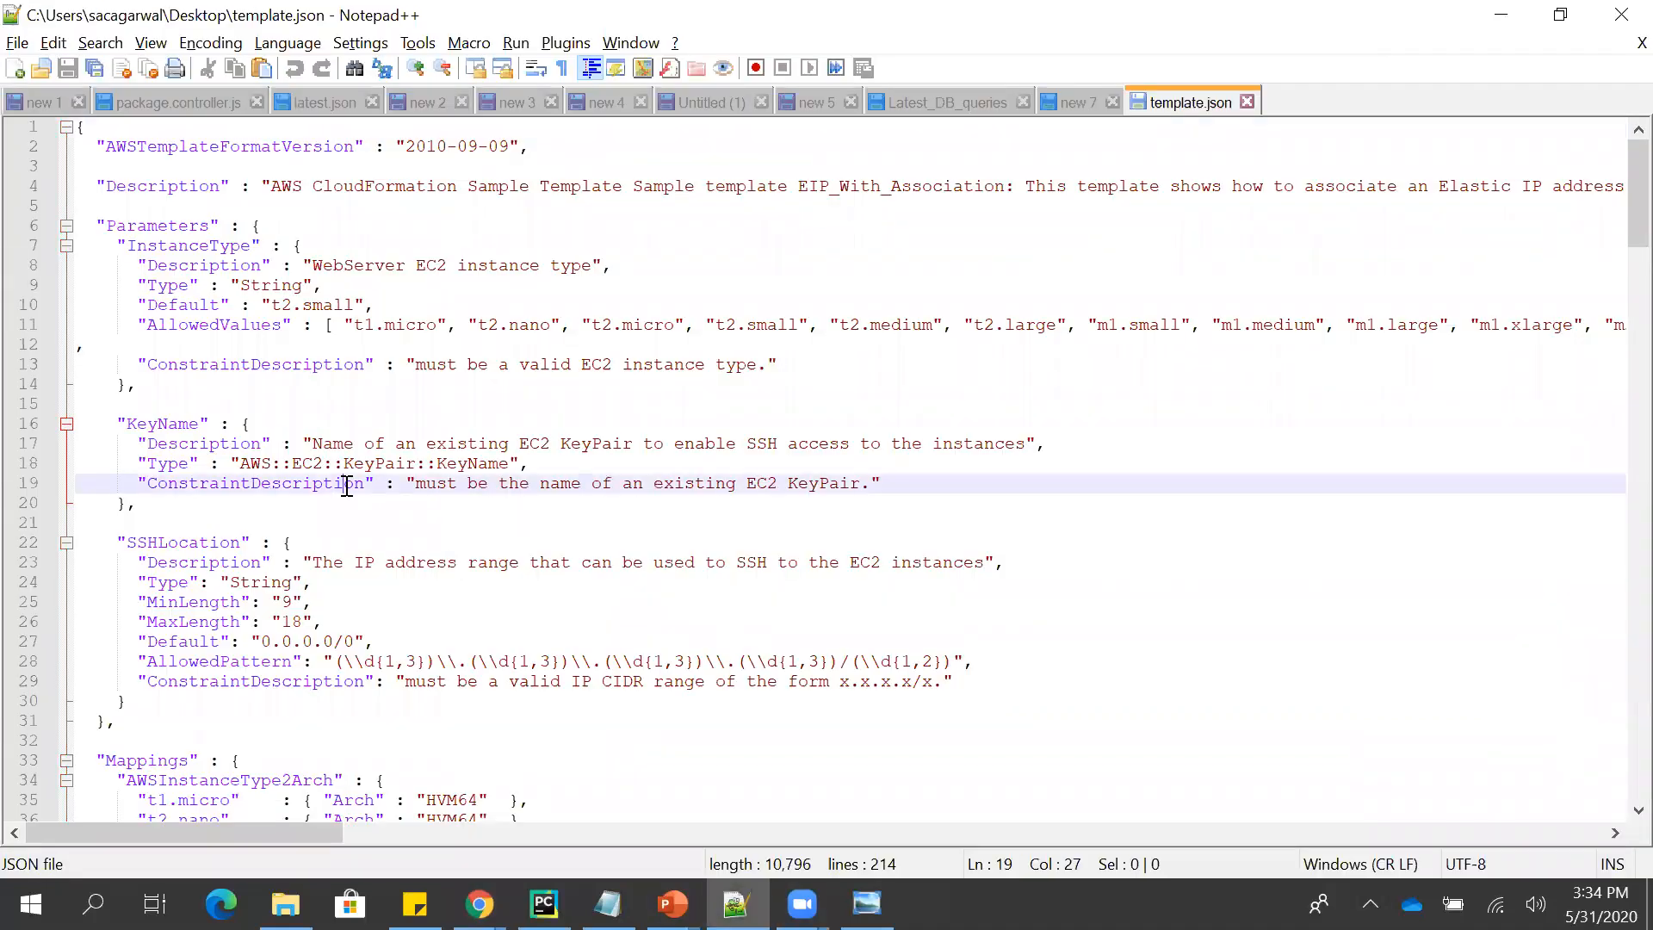
key(Page_Down)
key(Page_Down)
key(Page_Down)
key(Page_Down)
key(Page_Down)
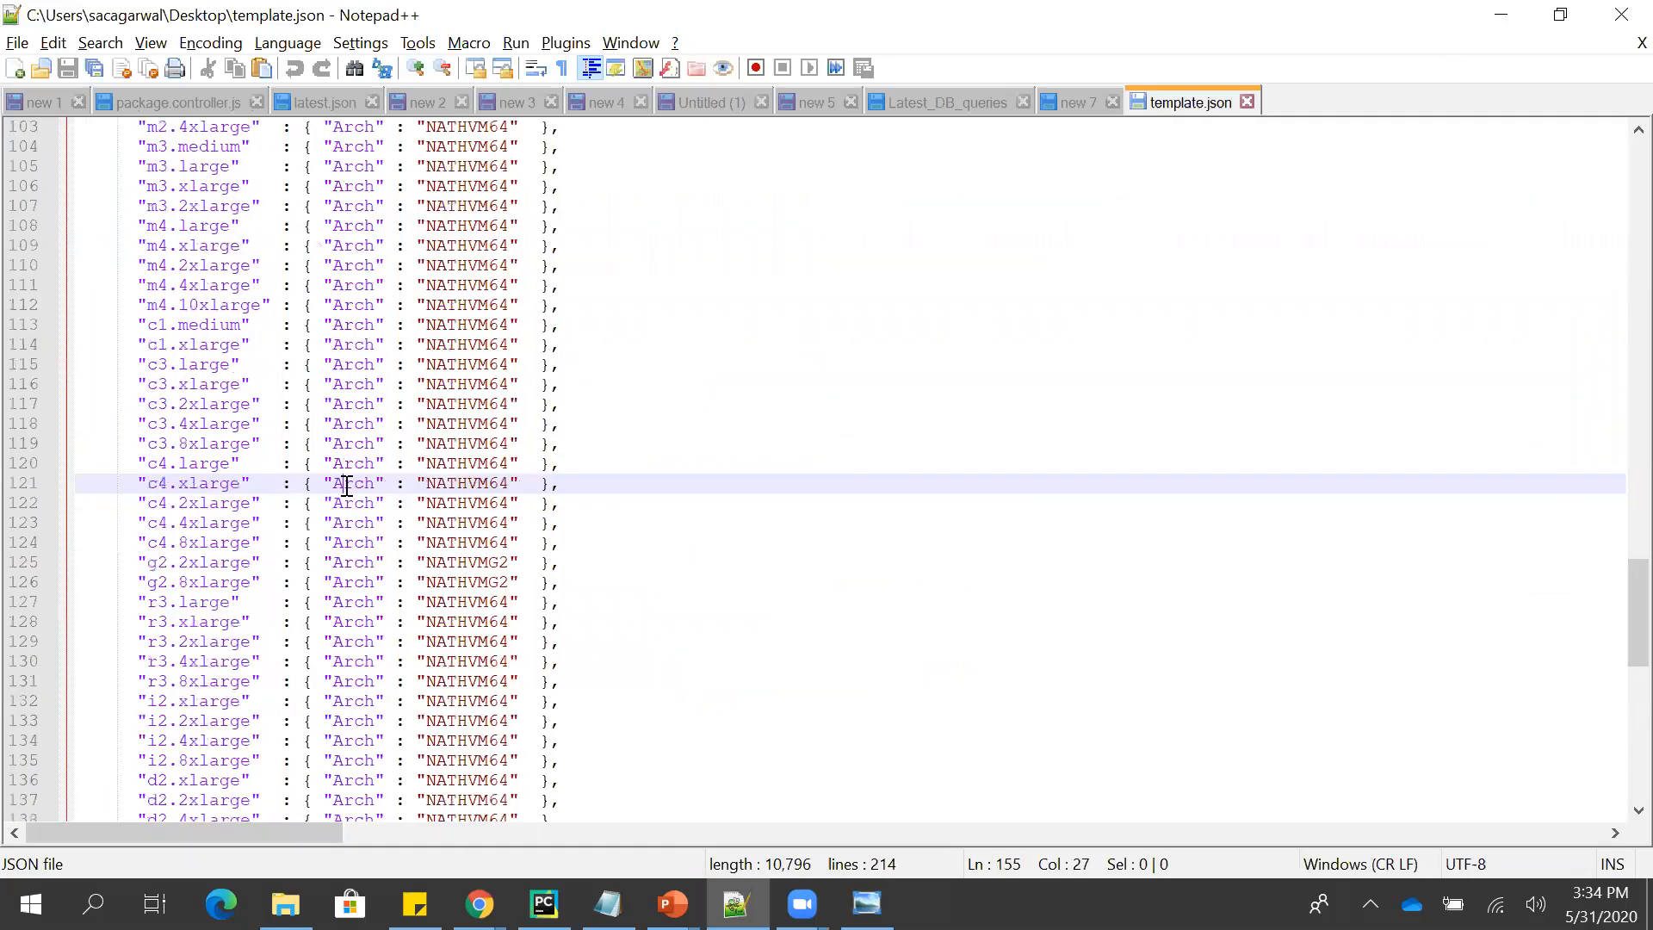
key(Page_Up)
key(Page_Down)
key(Page_Up)
key(Down)
key(Down)
key(Down)
key(Down)
key(Down)
key(Down)
key(Down)
key(Down)
key(Down)
key(Down)
key(Down)
key(Down)
key(Down)
key(Down)
key(Down)
key(Down)
key(Down)
key(Down)
key(Down)
key(Down)
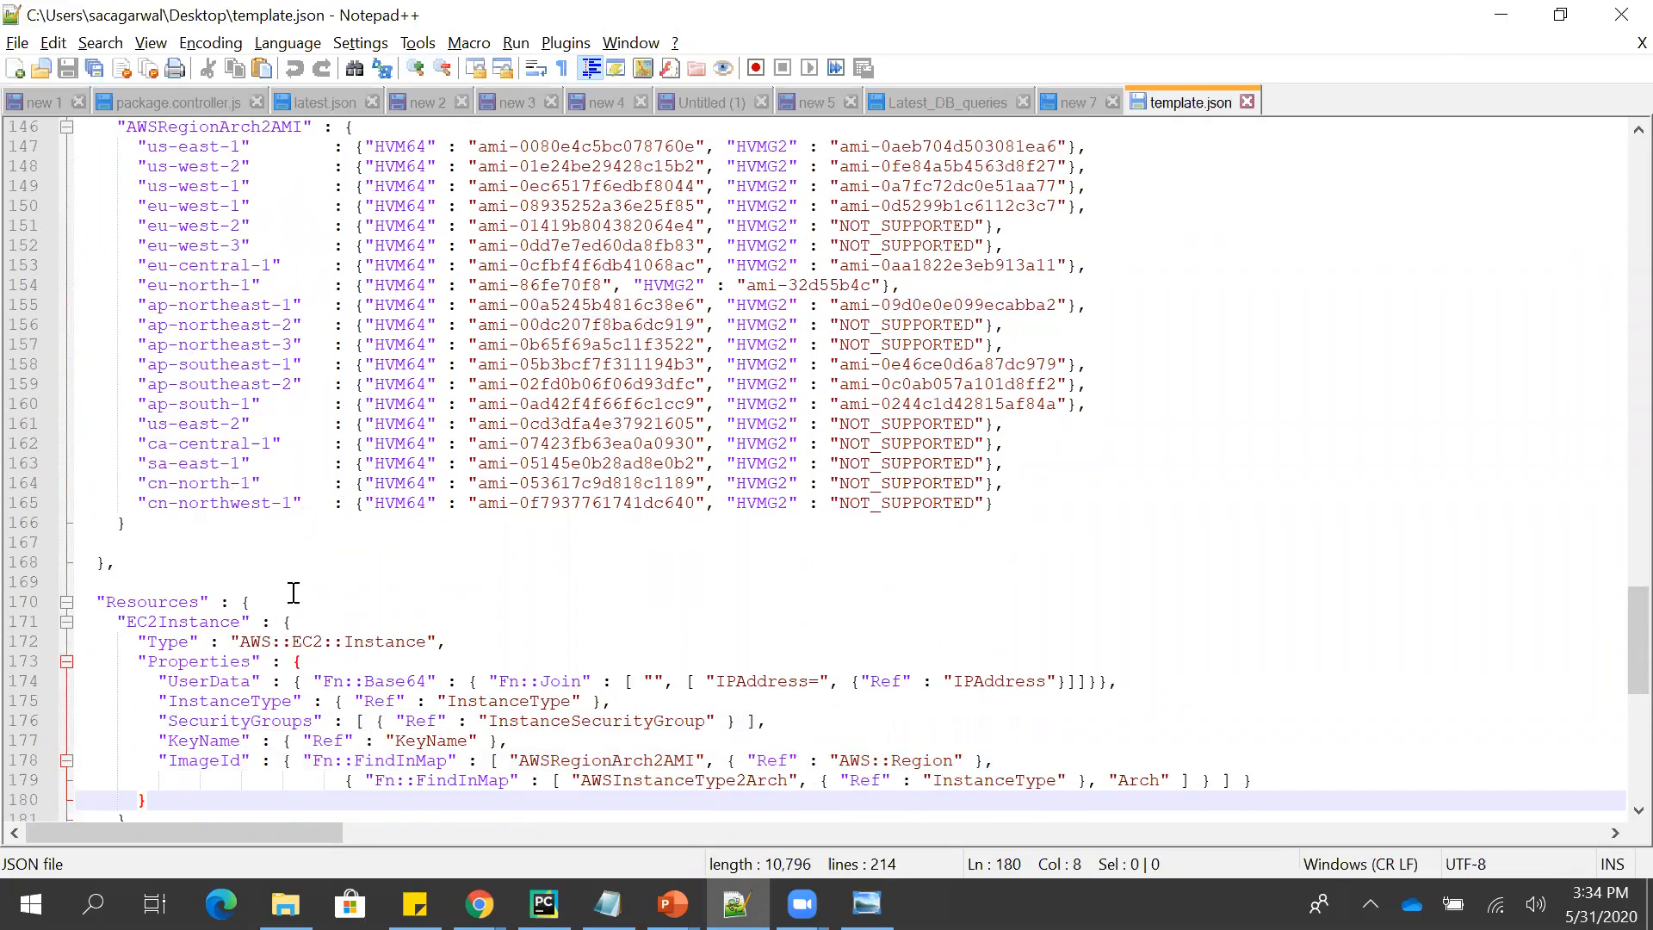
- Switch back to the Chrome window, look at the Stack policy choices under the advanced options, and collapse them again
key(alt+Tab)
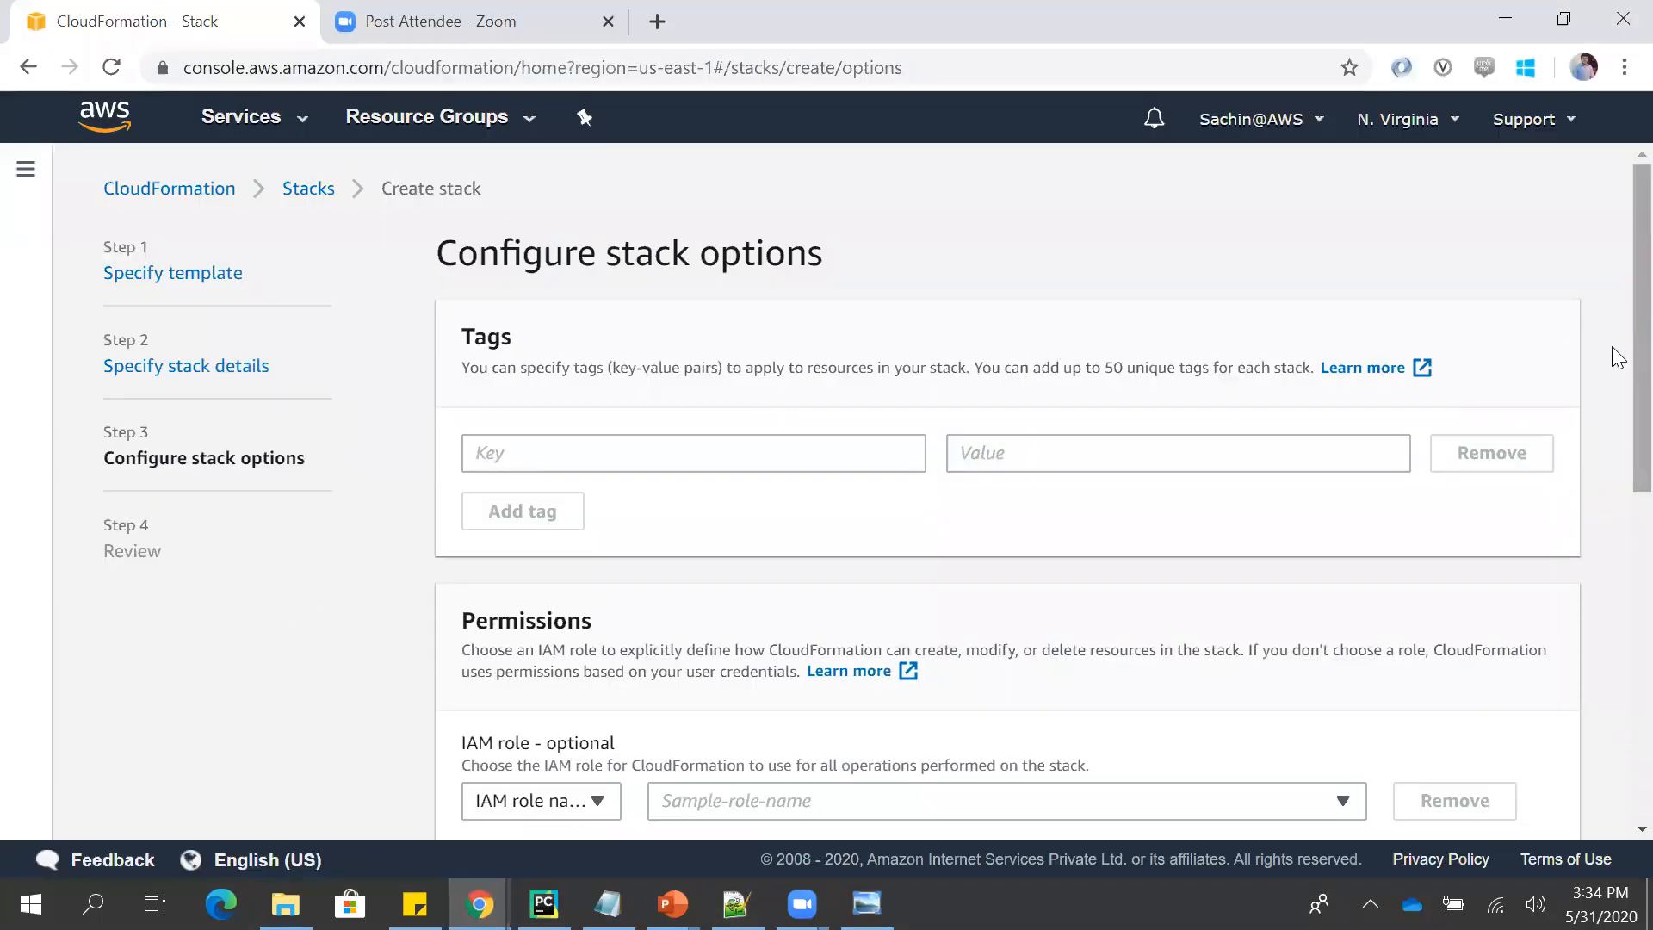
scroll(1613, 387, down, 3)
scroll(1616, 541, down, 1)
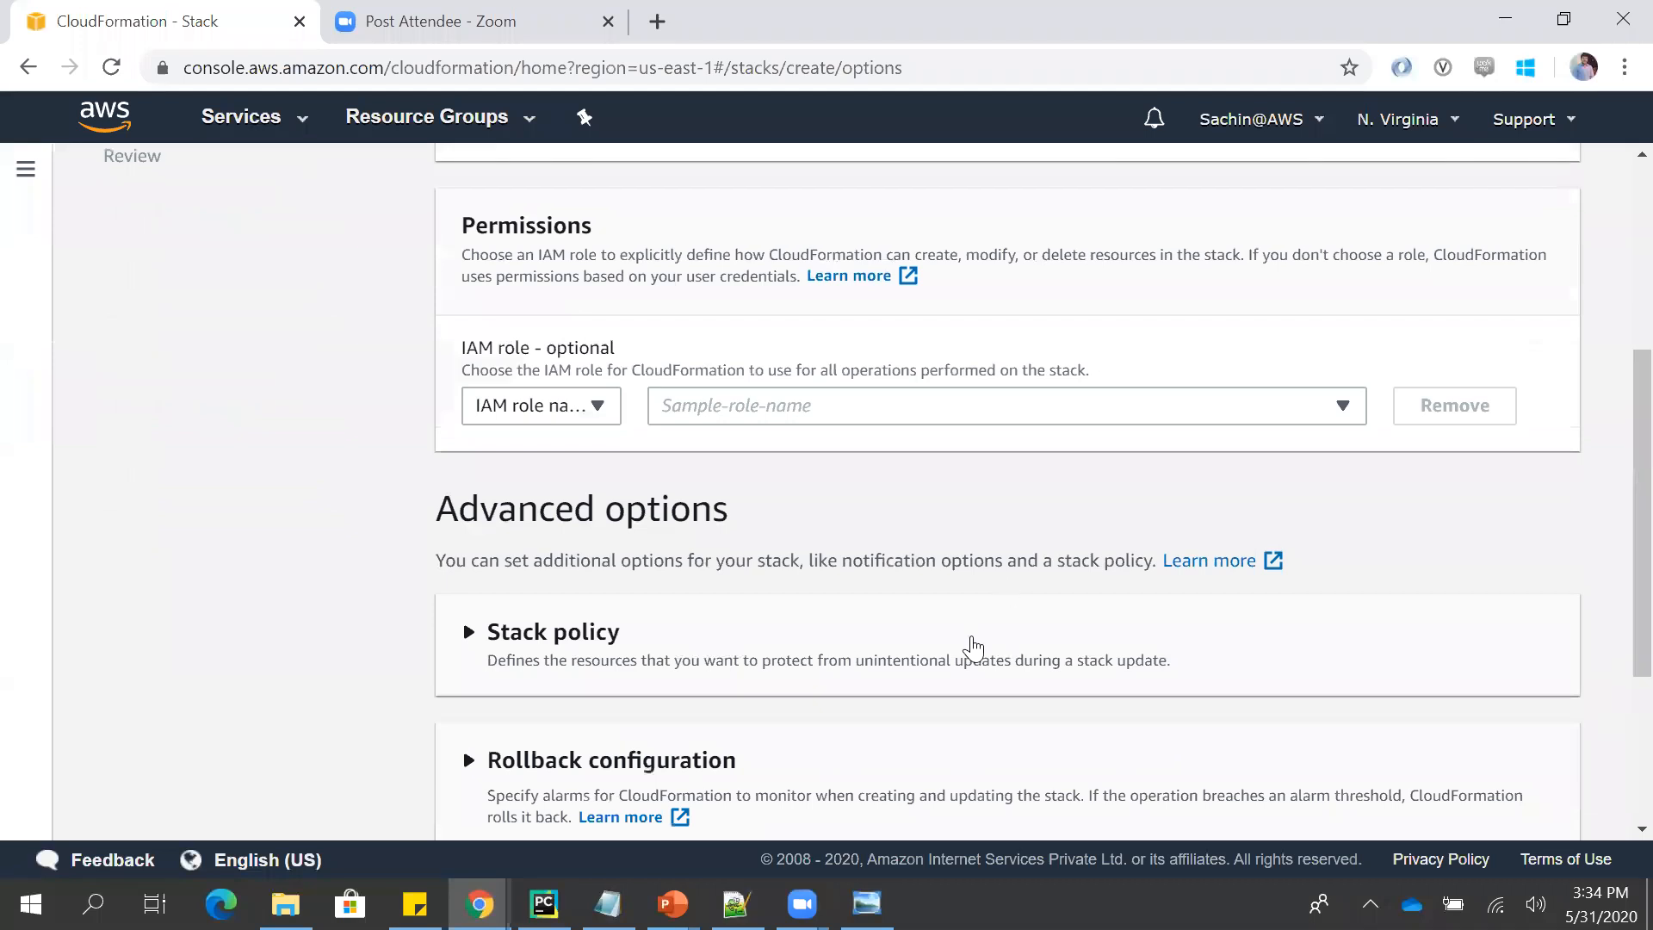
click(971, 647)
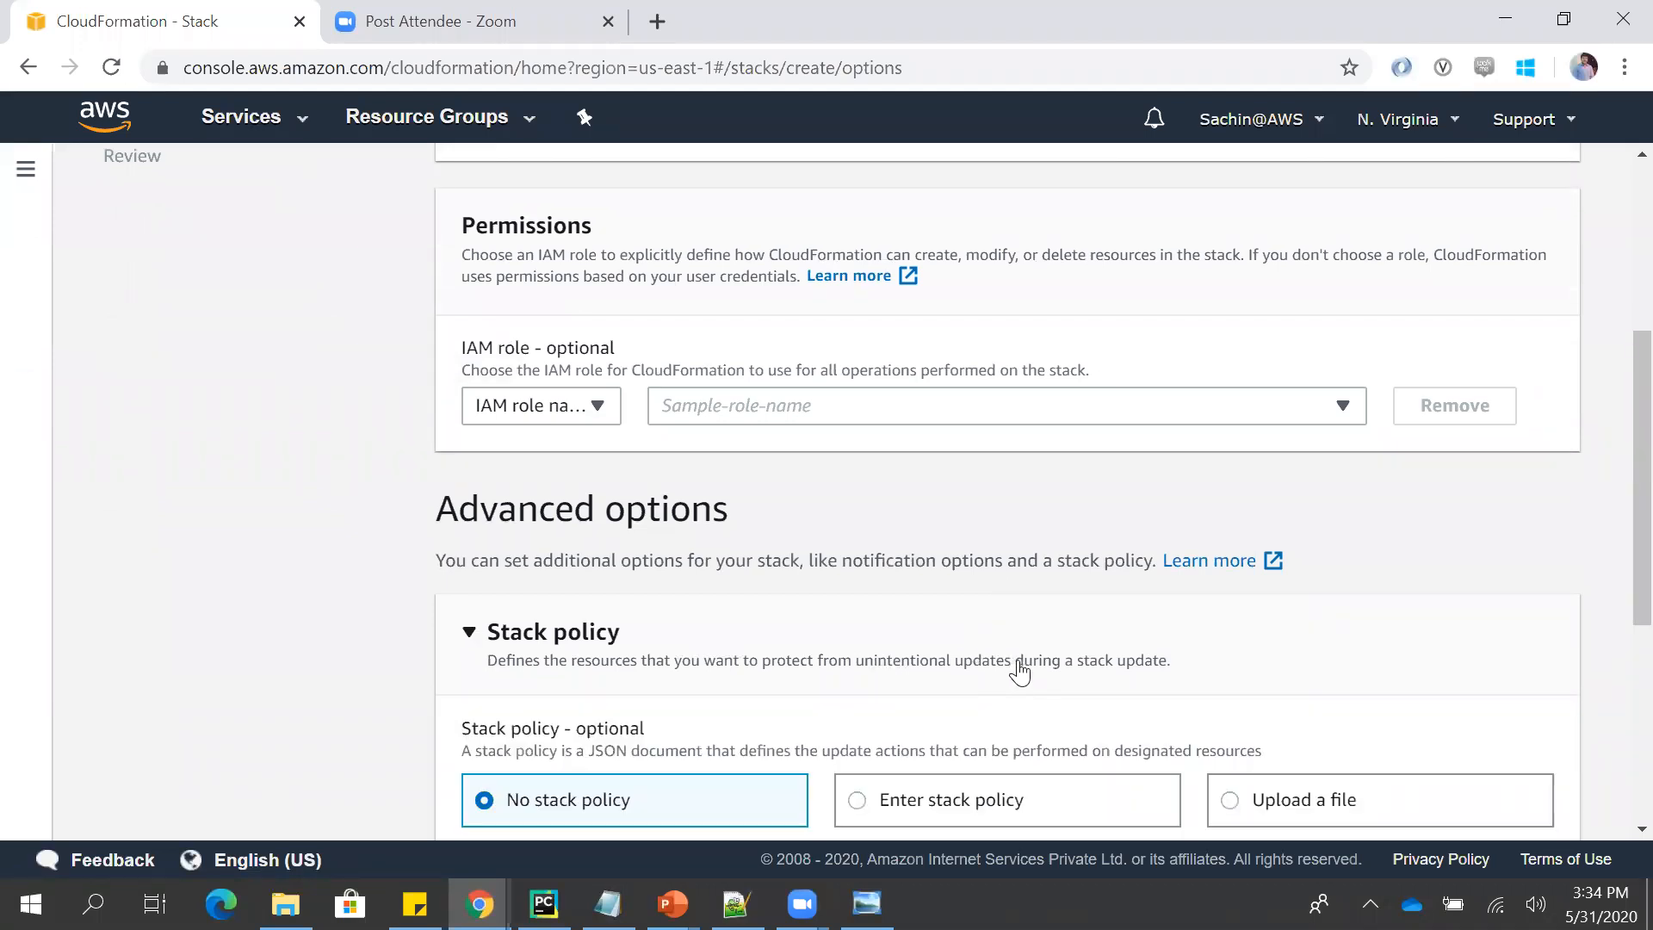
click(1058, 678)
scroll(1614, 671, down, 4)
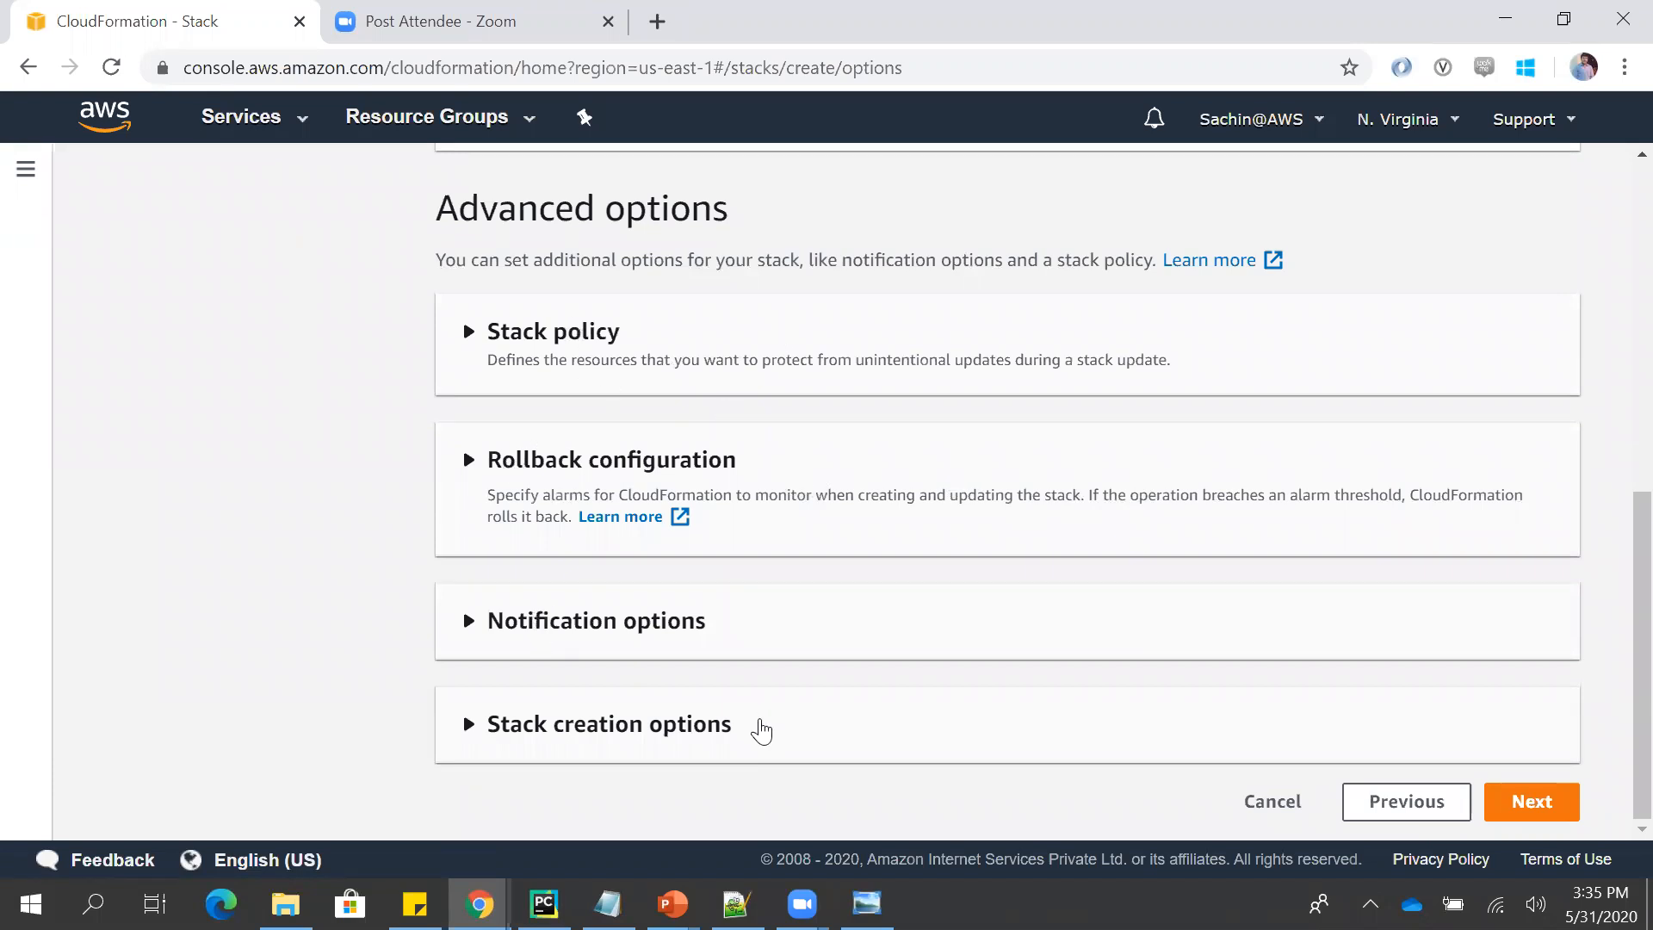
- View the rollback, timeout and termination protection settings in Stack creation options, collapse them unchanged, and continue to the review
click(761, 730)
scroll(1616, 660, down, 2)
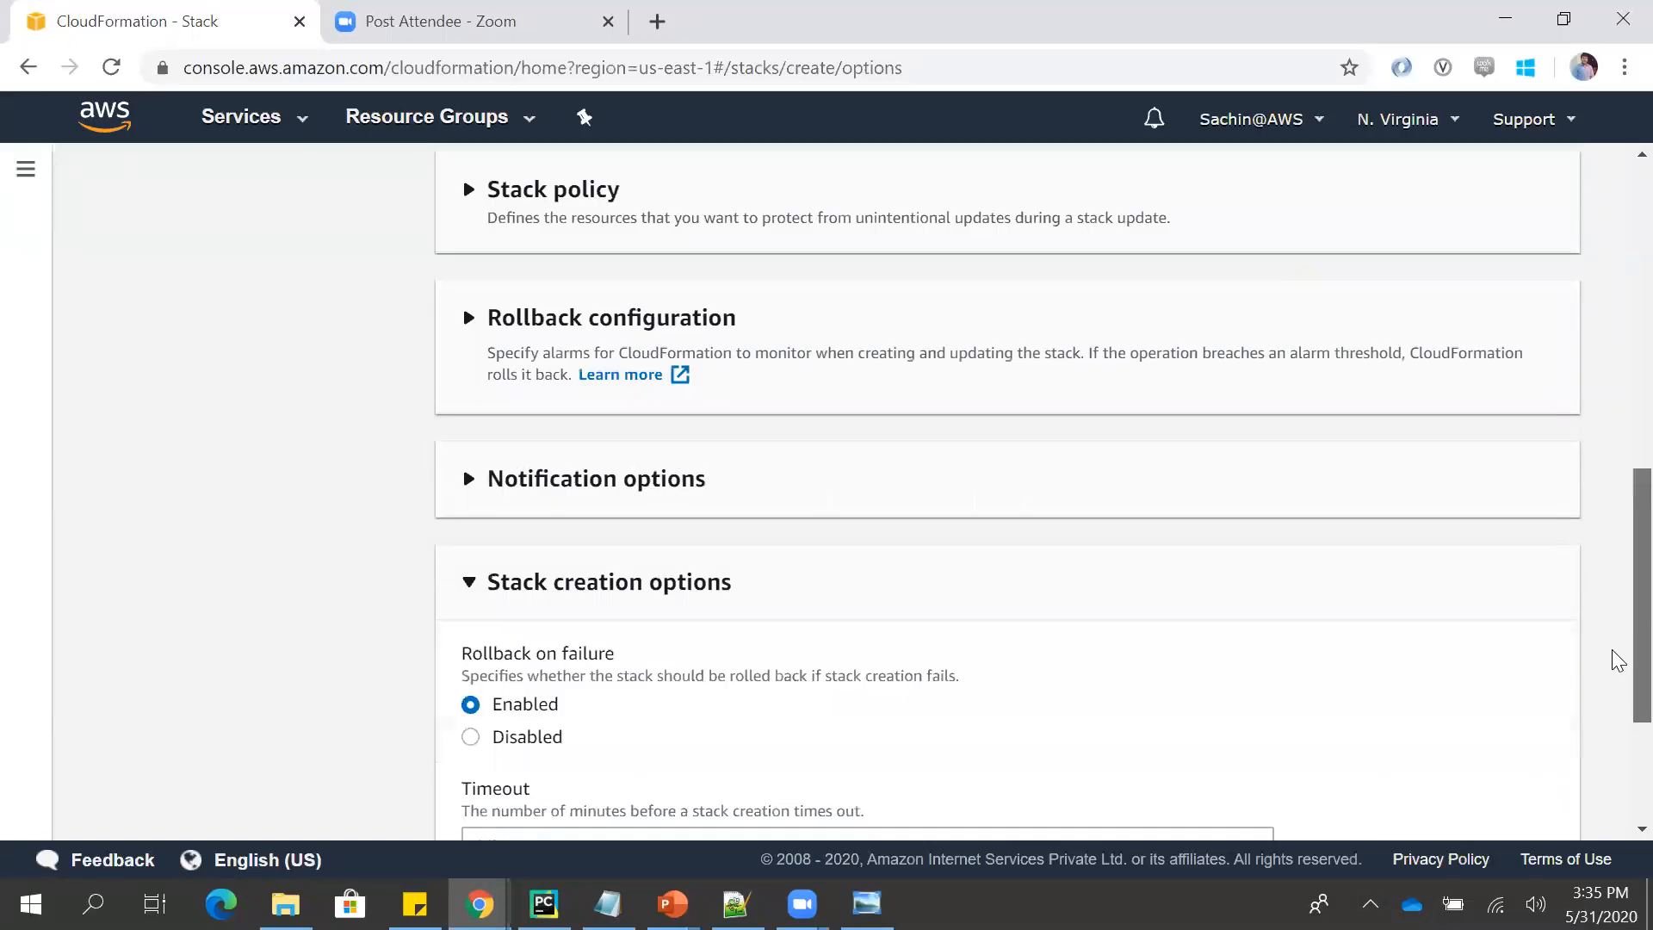
scroll(1616, 659, down, 1)
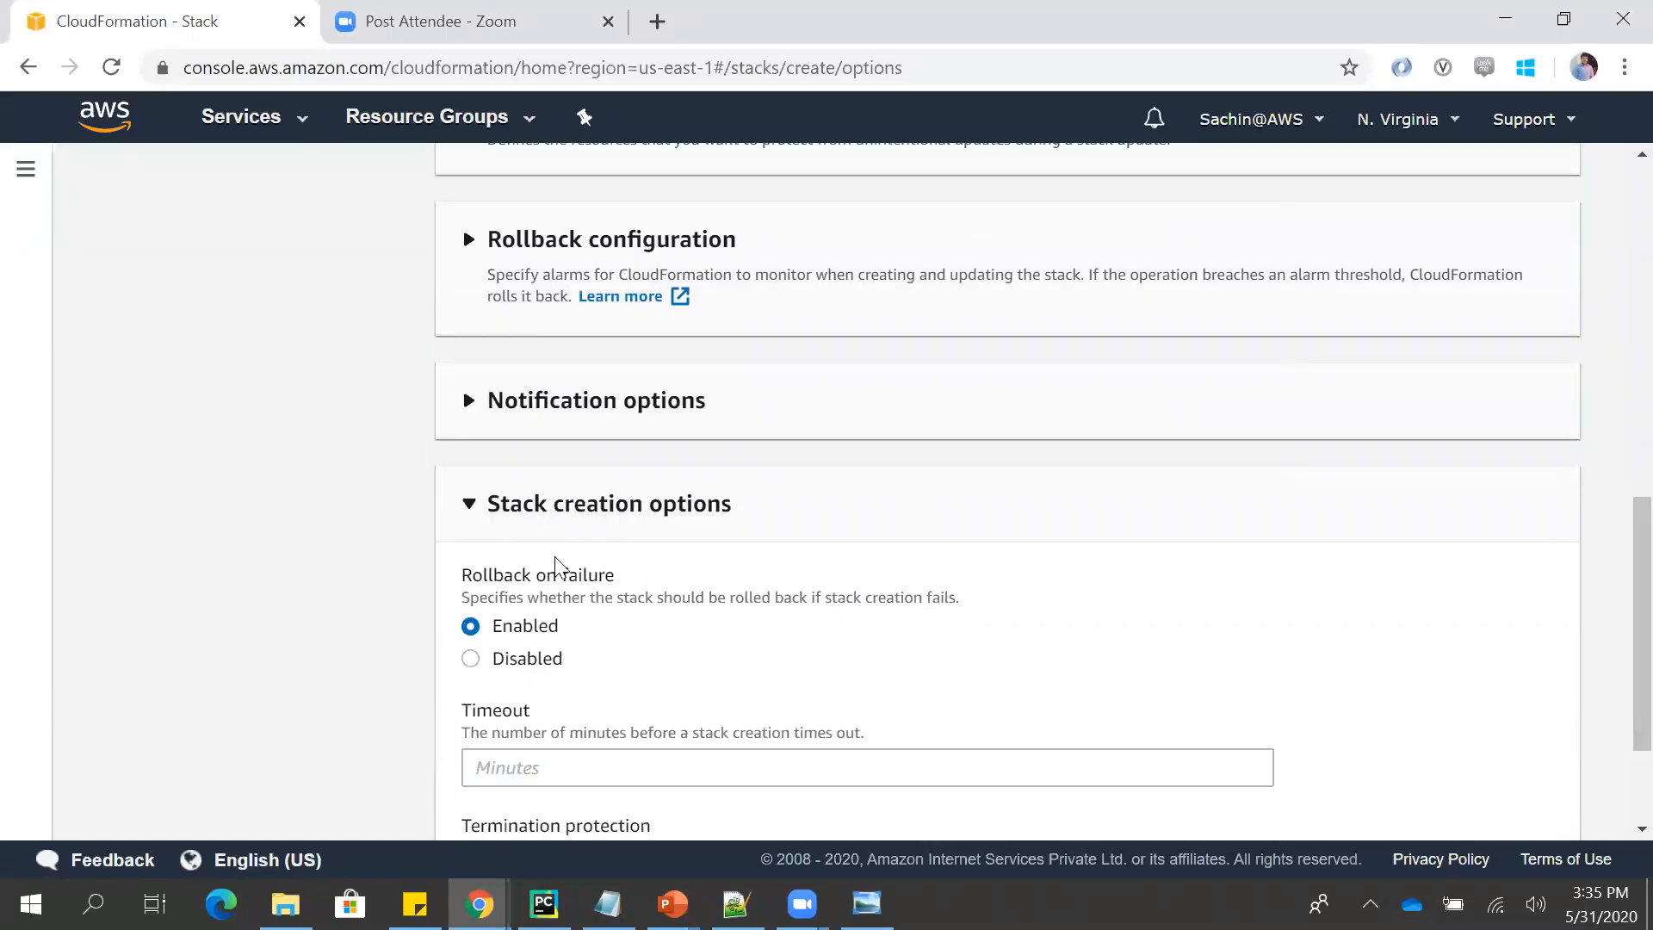
scroll(1612, 686, down, 2)
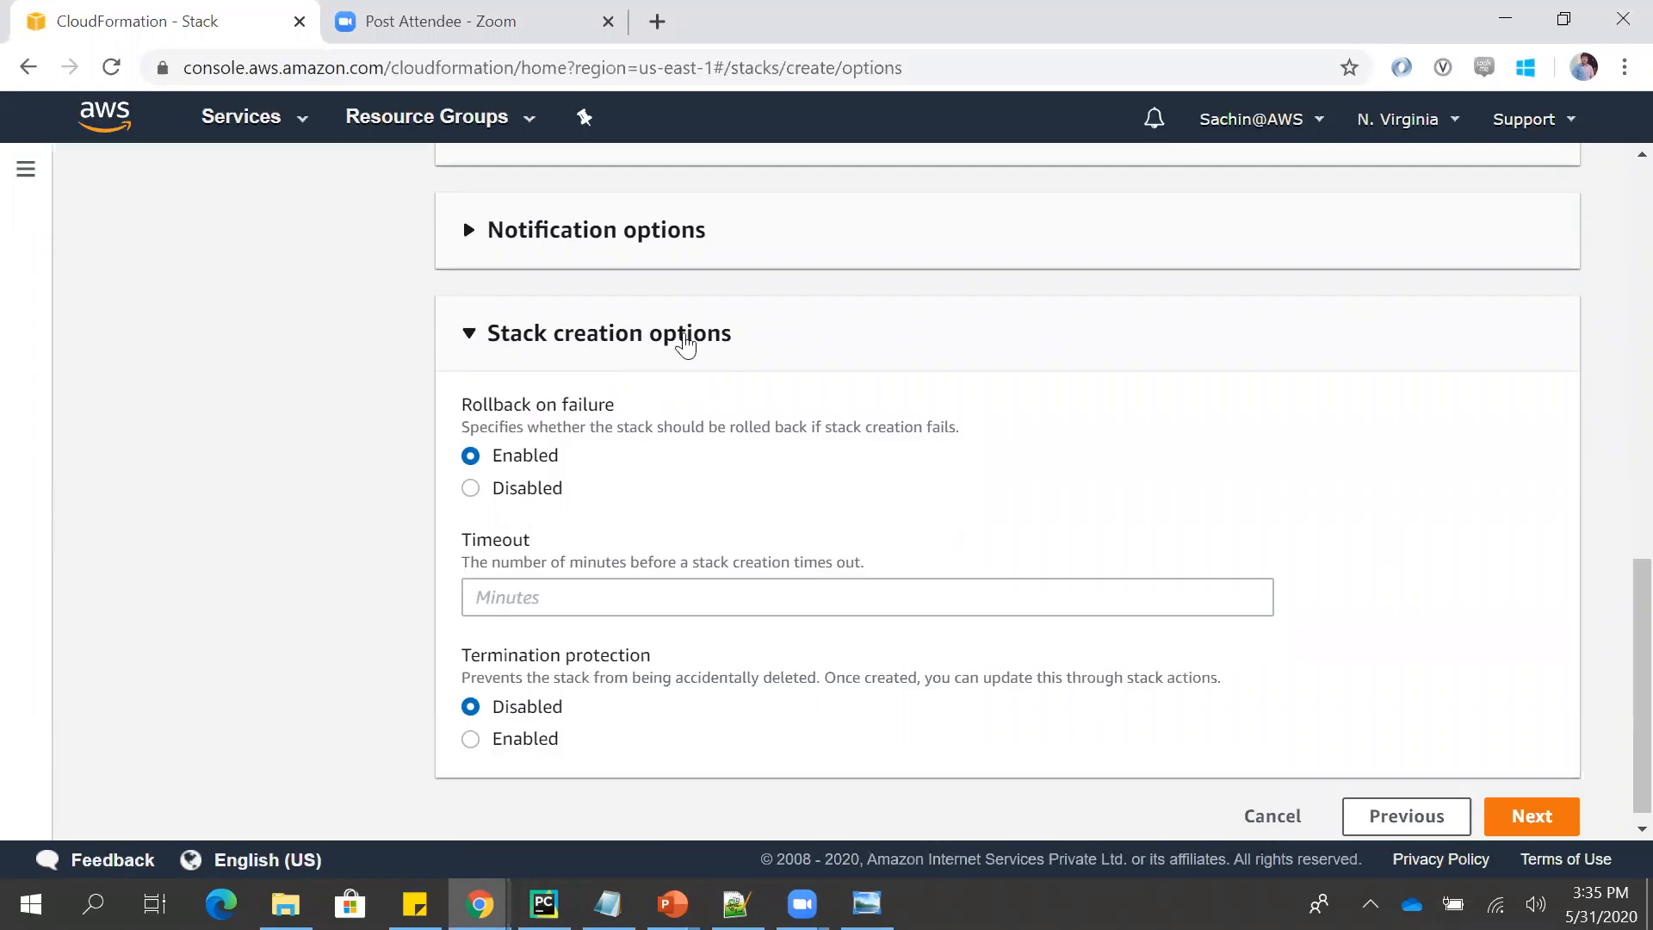
click(686, 344)
click(1537, 807)
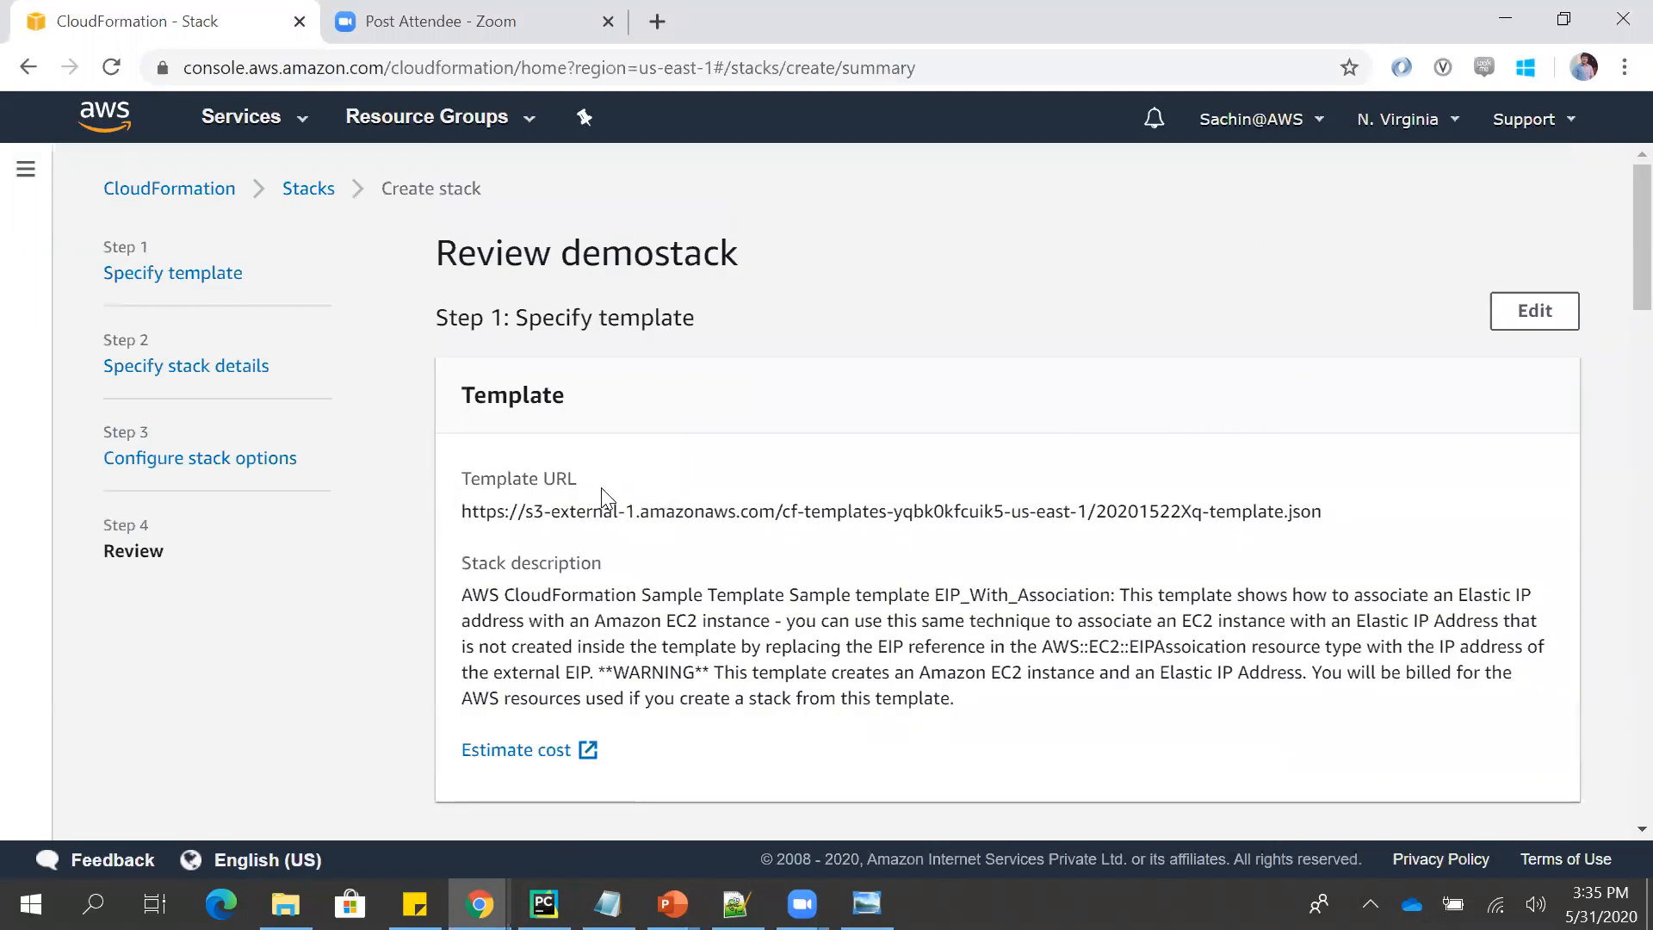
- Review the demostack summary from the template down to the stack creation options, and create the stack
scroll(1613, 310, down, 10)
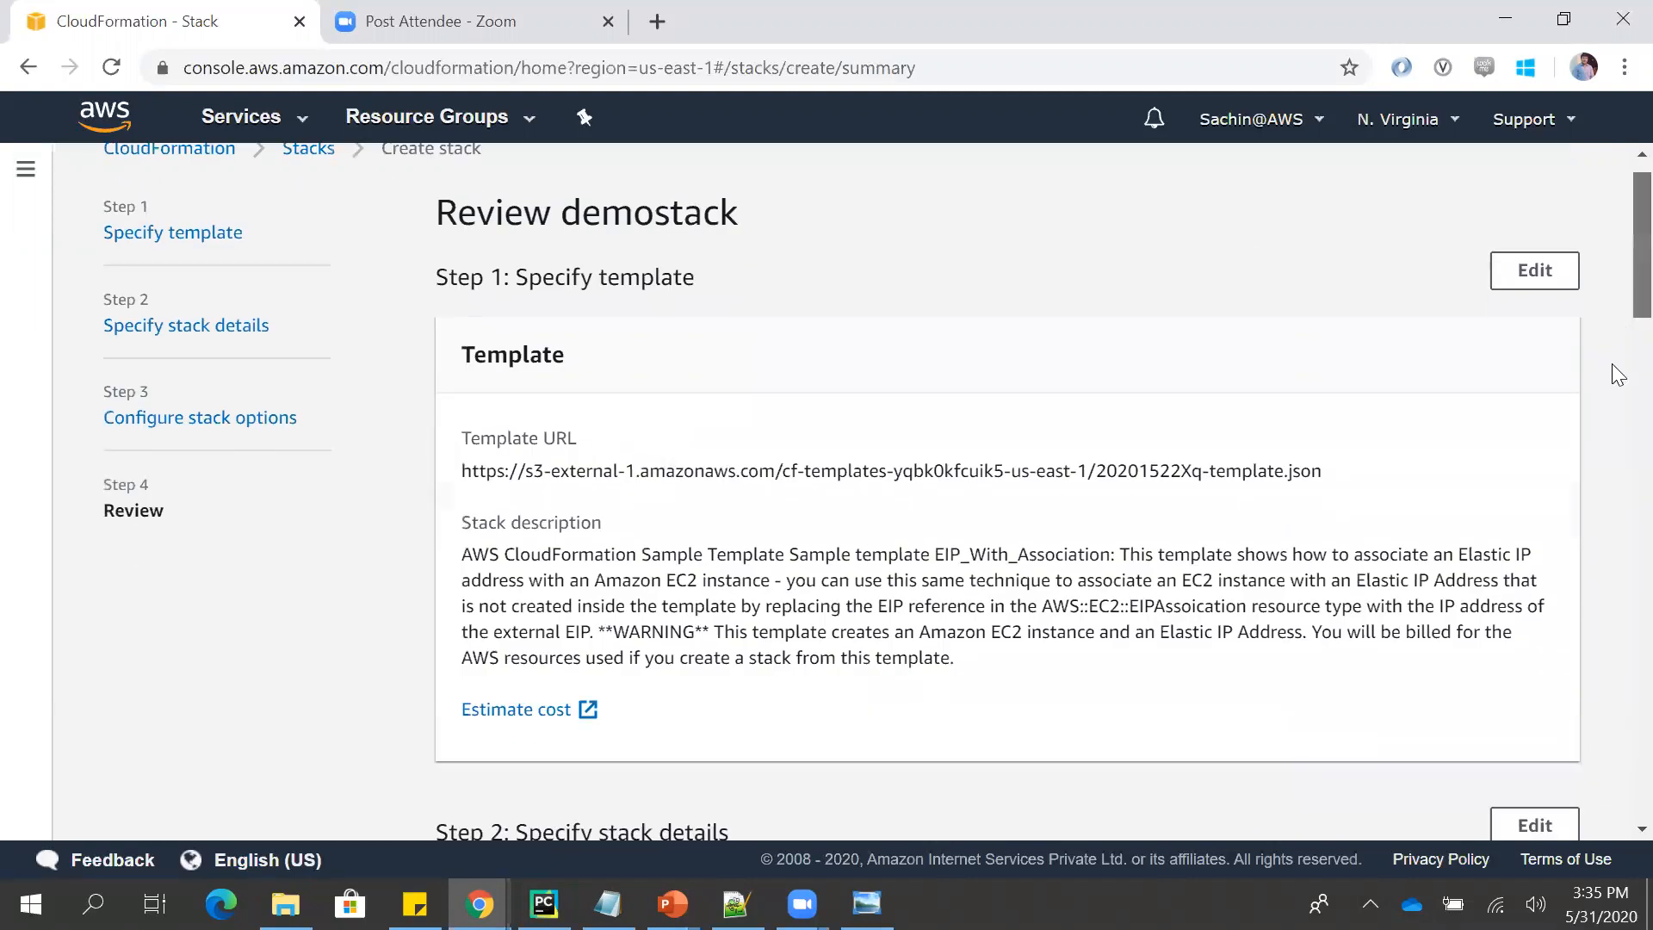
scroll(1616, 495, up, 1)
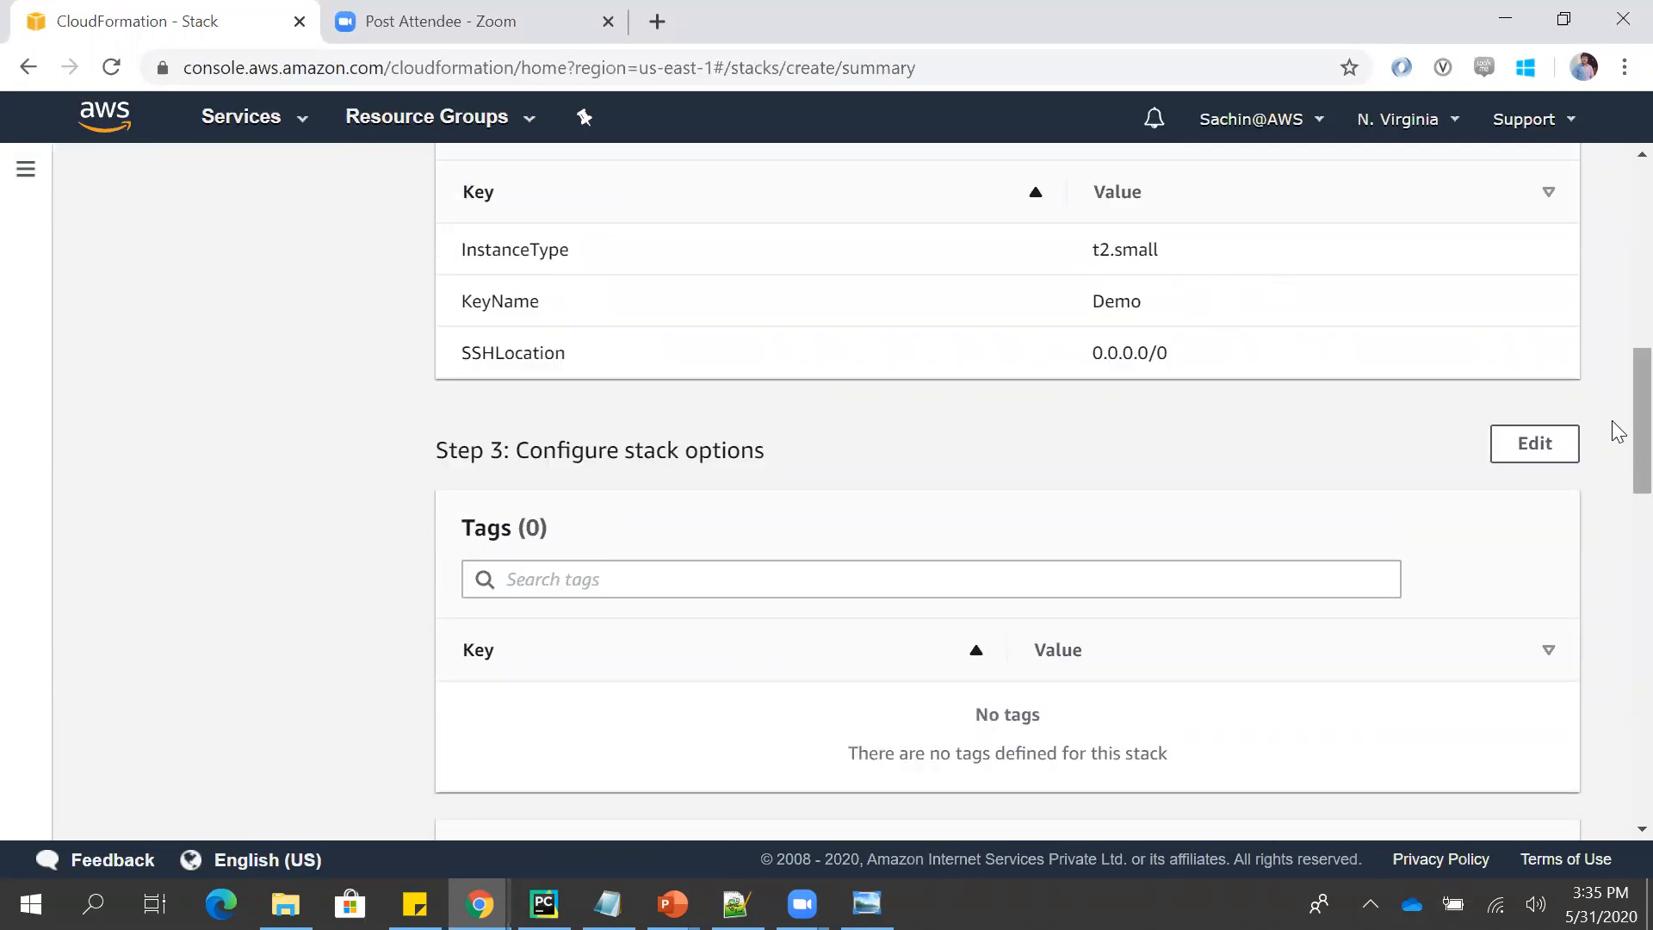
scroll(1617, 431, down, 4)
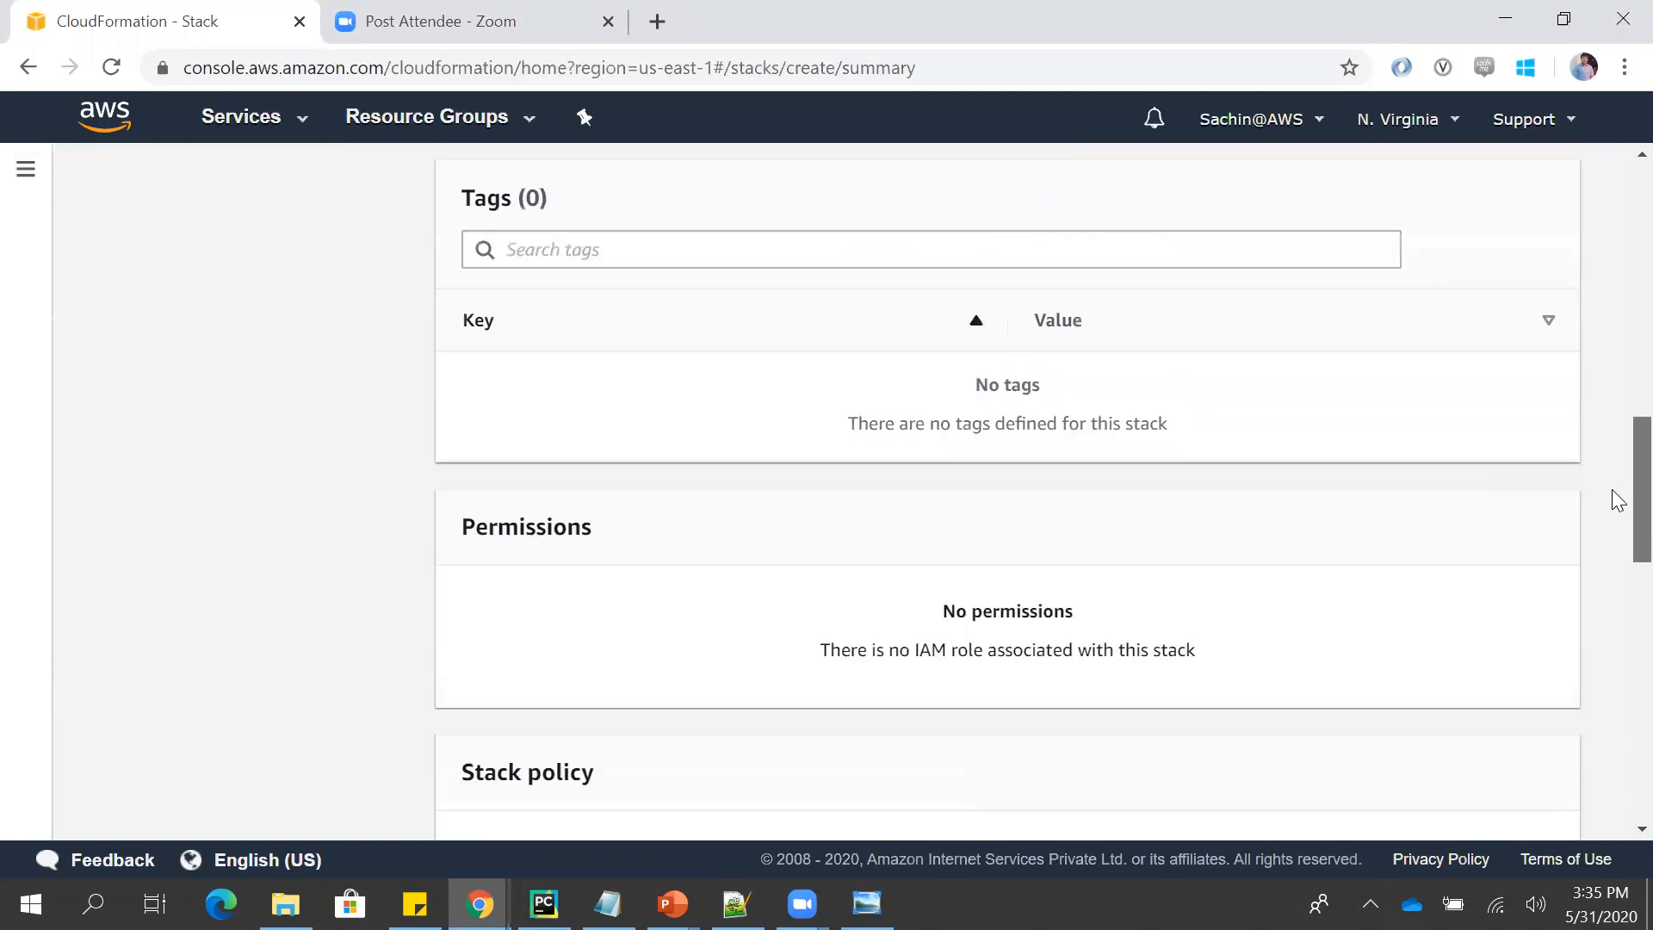
drag(1613, 565, 1612, 528)
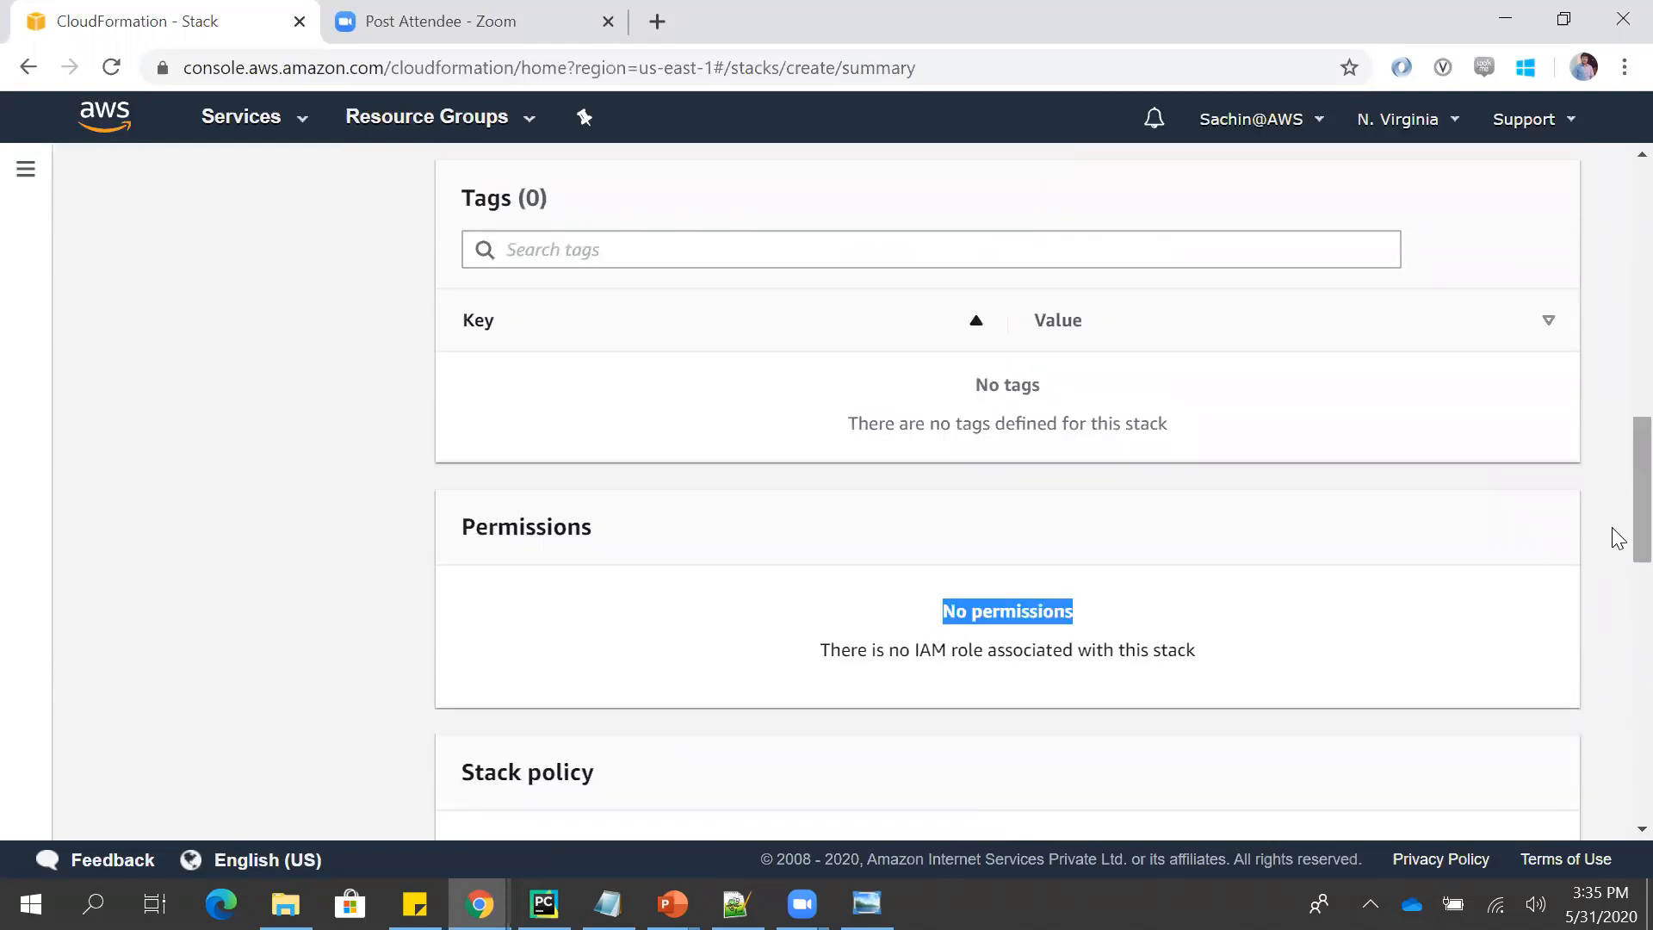
scroll(1612, 688, down, 14)
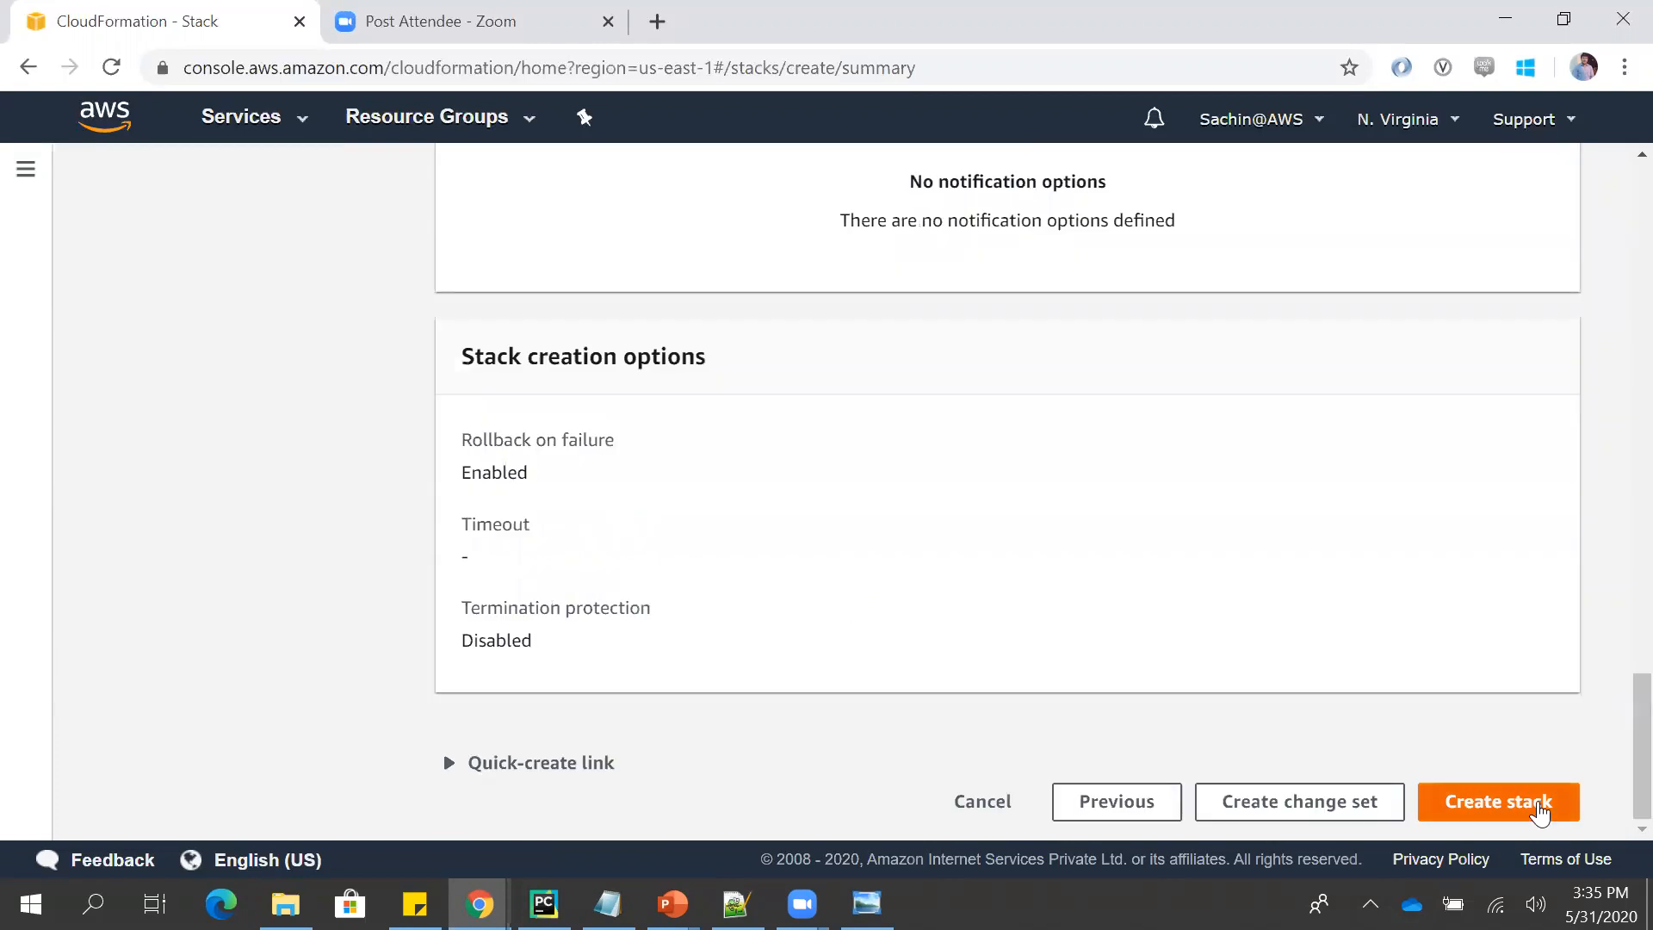
click(1537, 803)
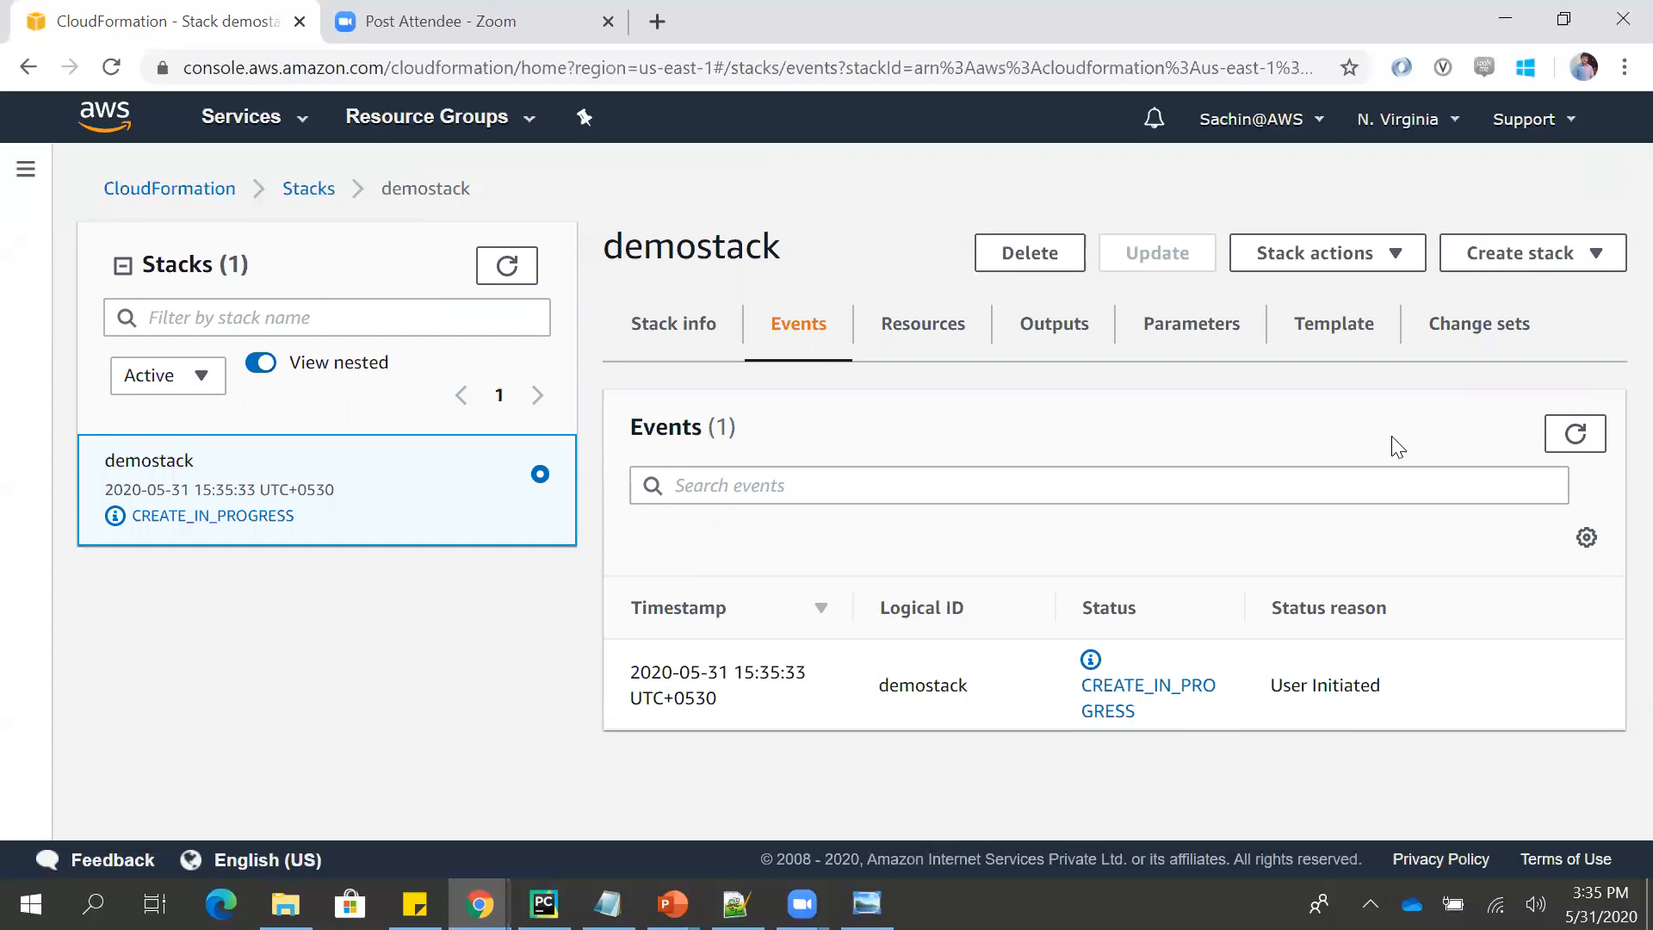
- Refresh and look through demostack's events, and view its Stack info overview down to the termination protection entry
click(1572, 433)
drag(1621, 439, 1612, 499)
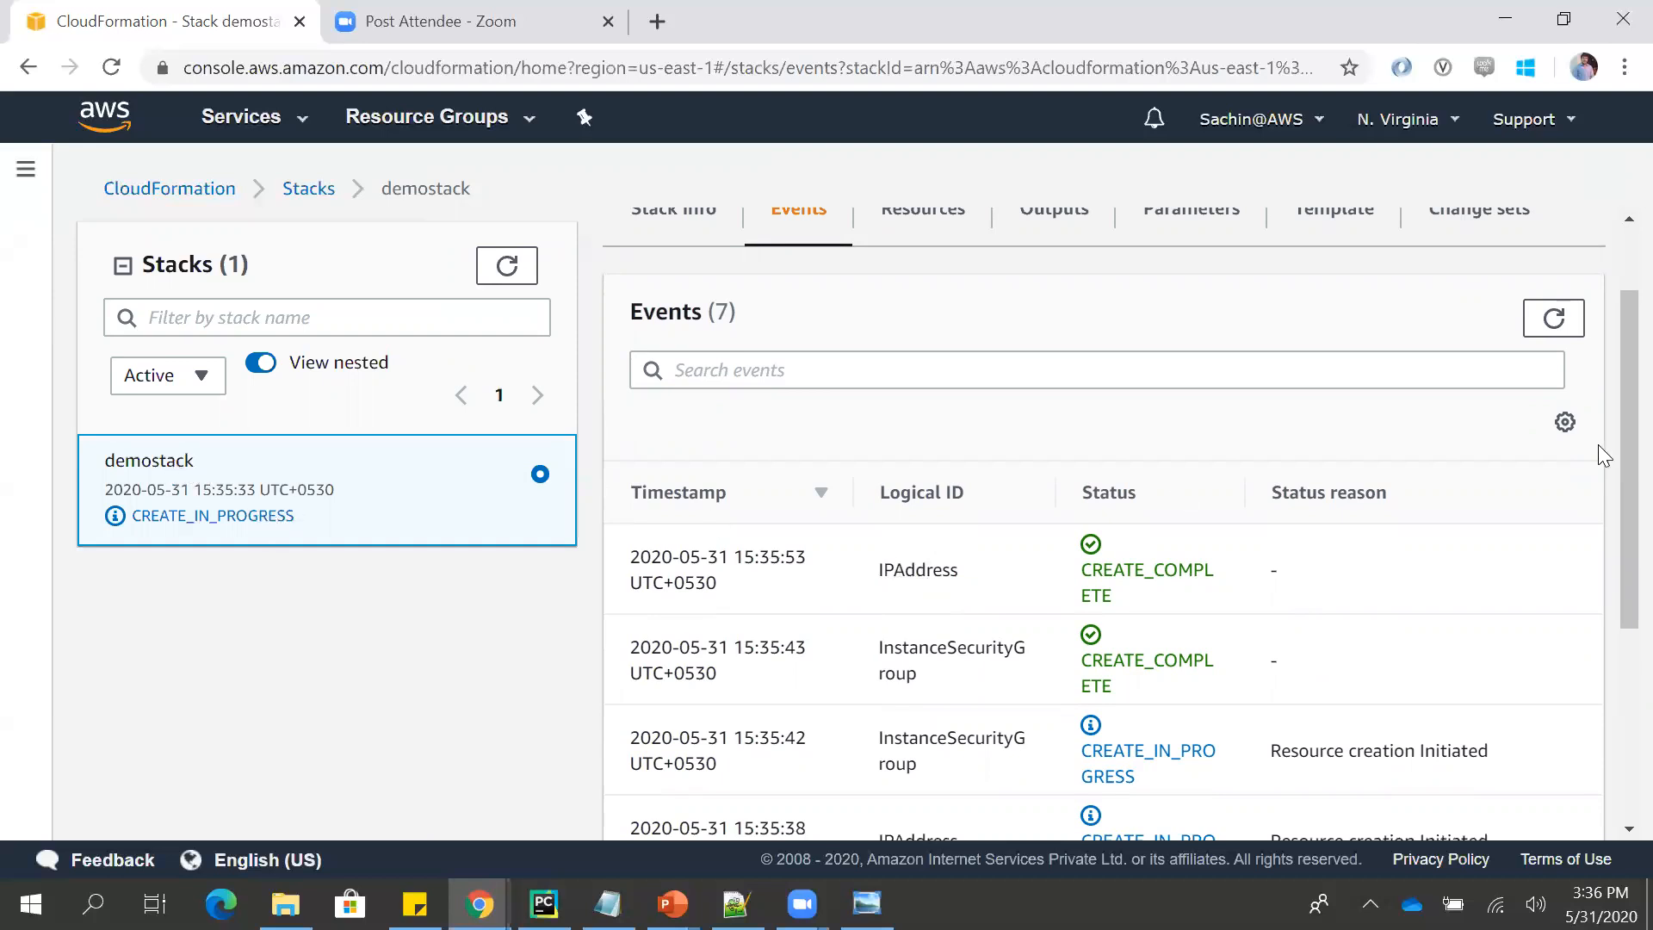
drag(1620, 454, 1620, 436)
scroll(1611, 433, up, 1)
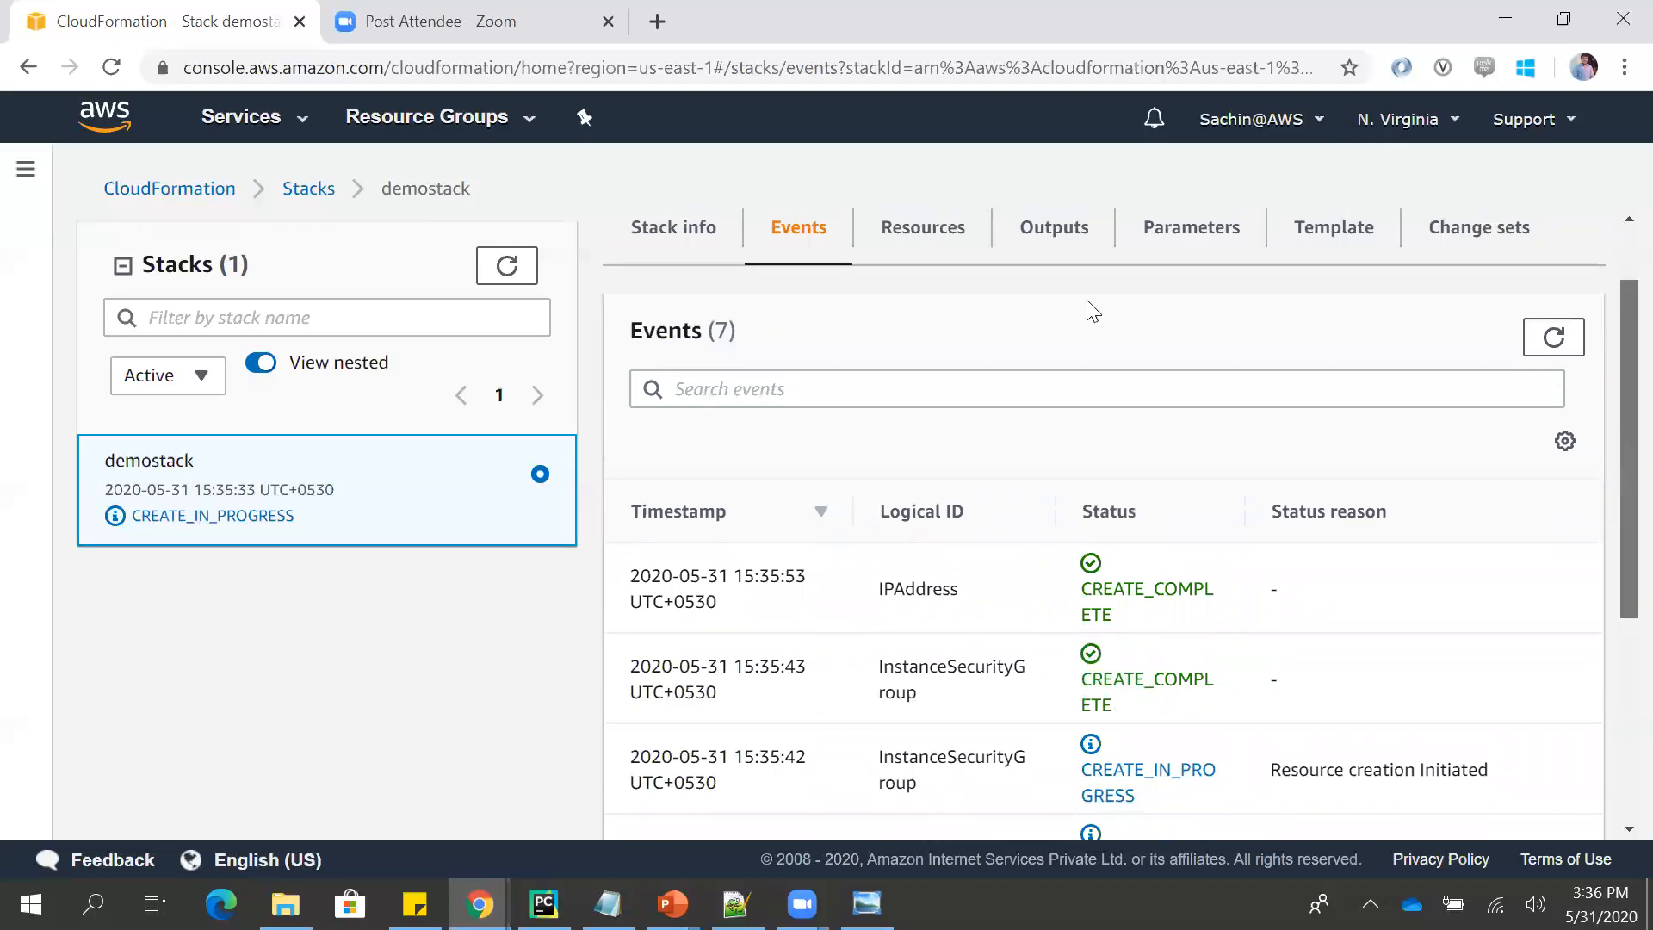
click(648, 243)
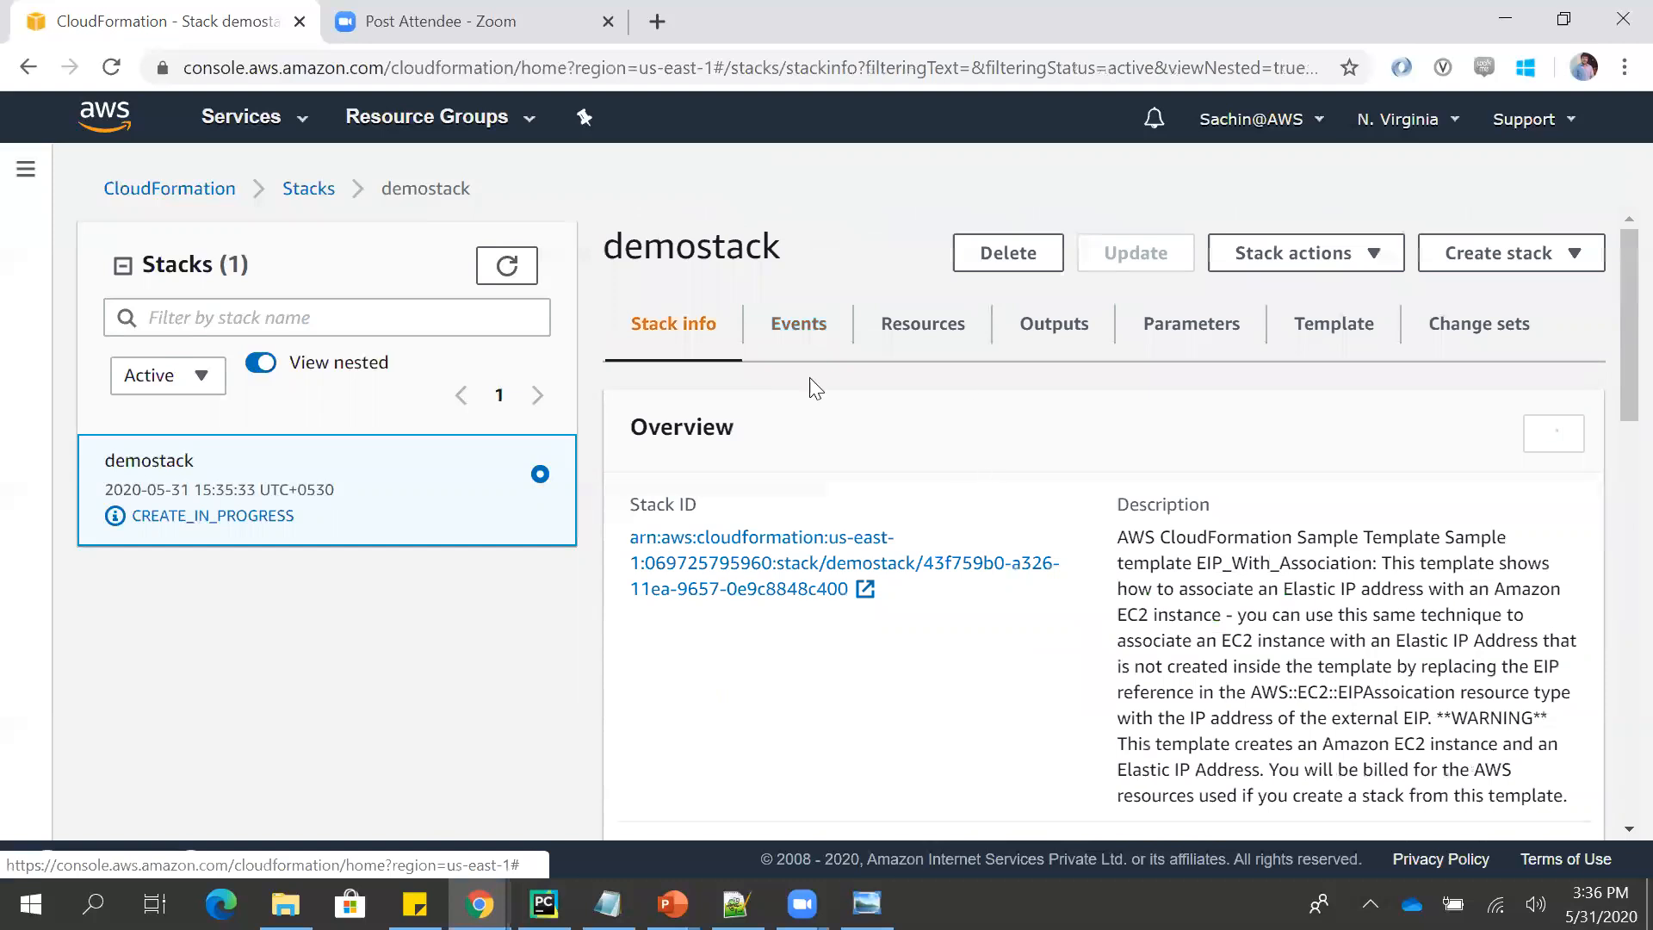
drag(1611, 368, 1611, 541)
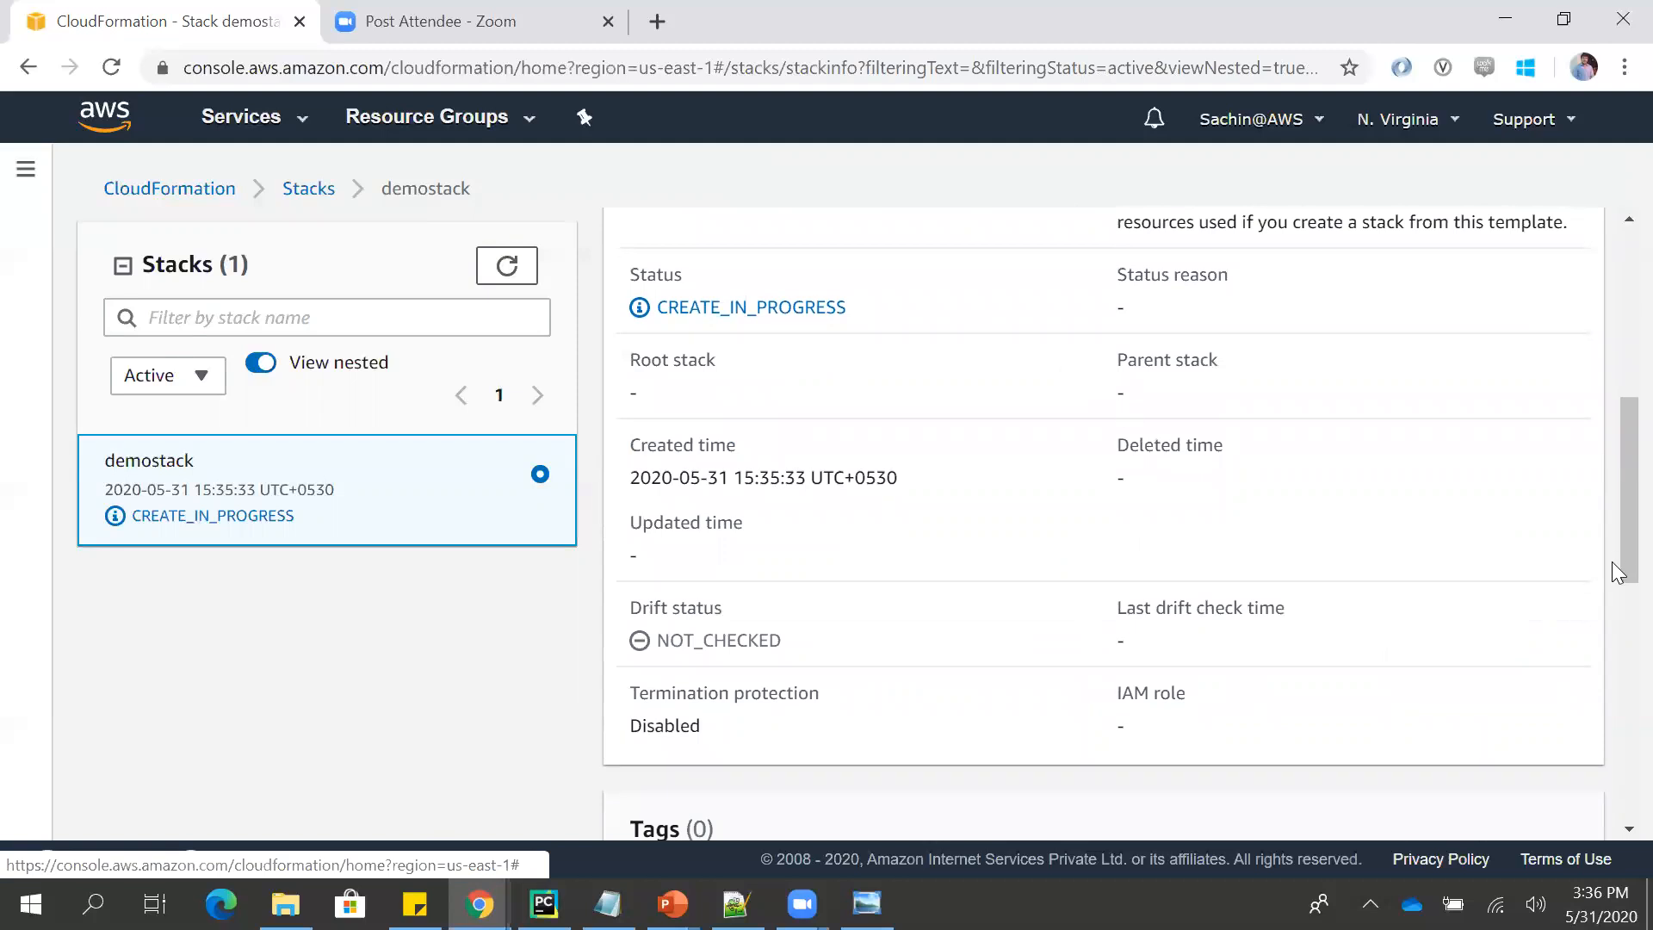
- Open demostack's events, look through the list down to the user-initiated entry, and refresh the events
drag(1613, 562, 1603, 413)
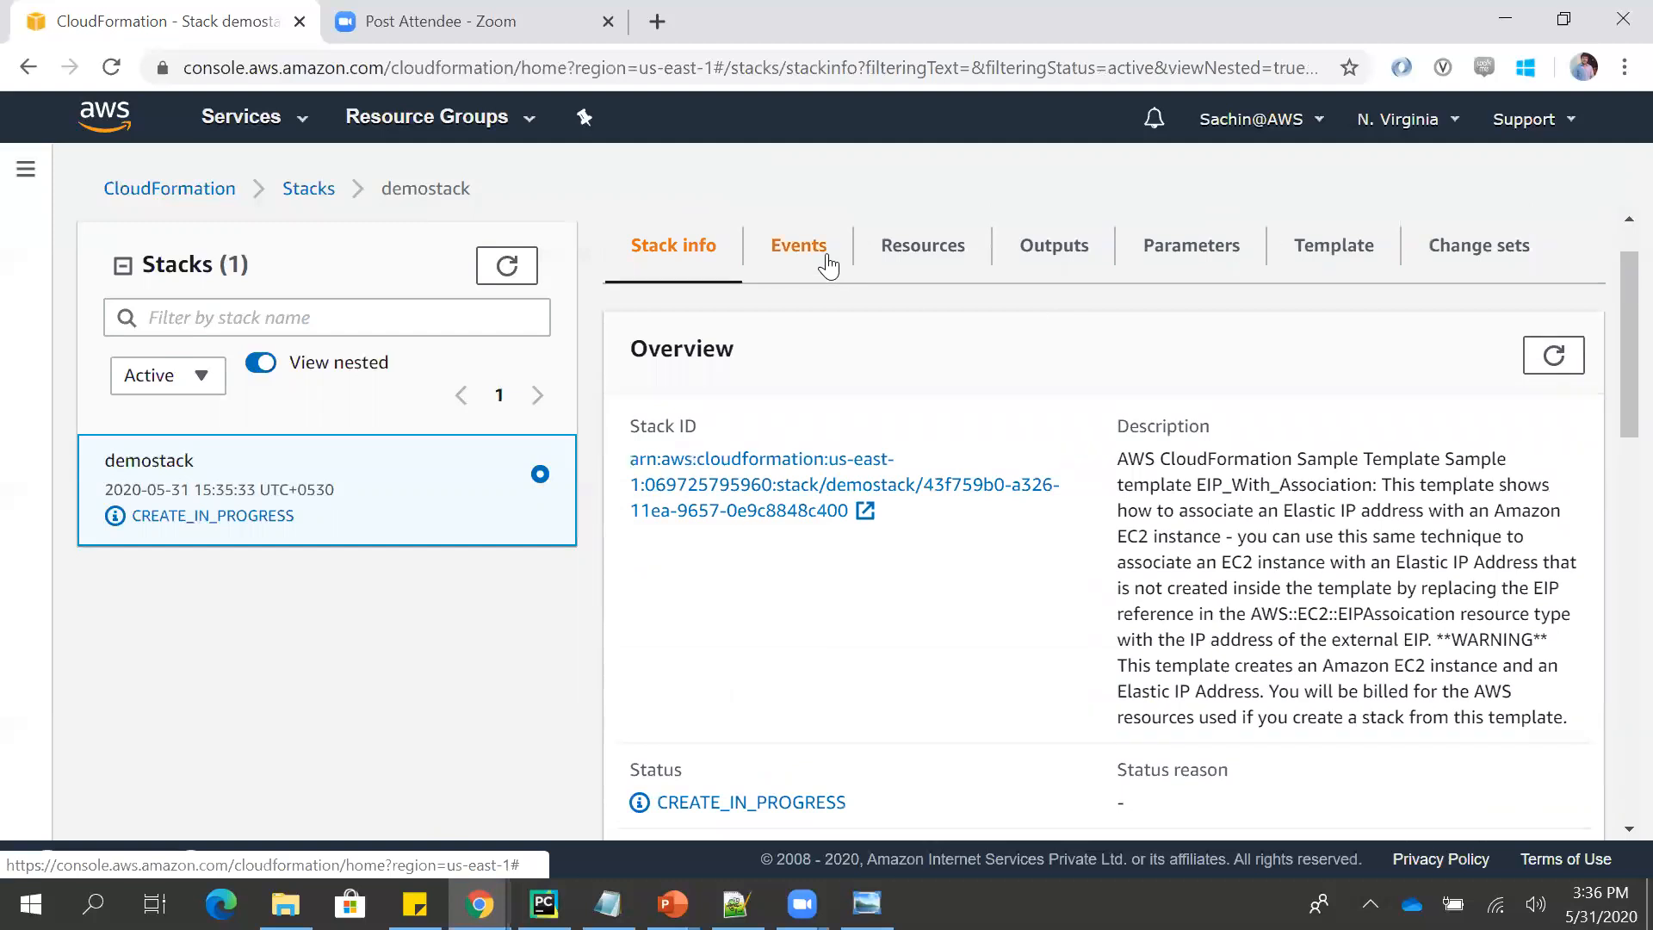
click(829, 258)
drag(1611, 421, 1611, 513)
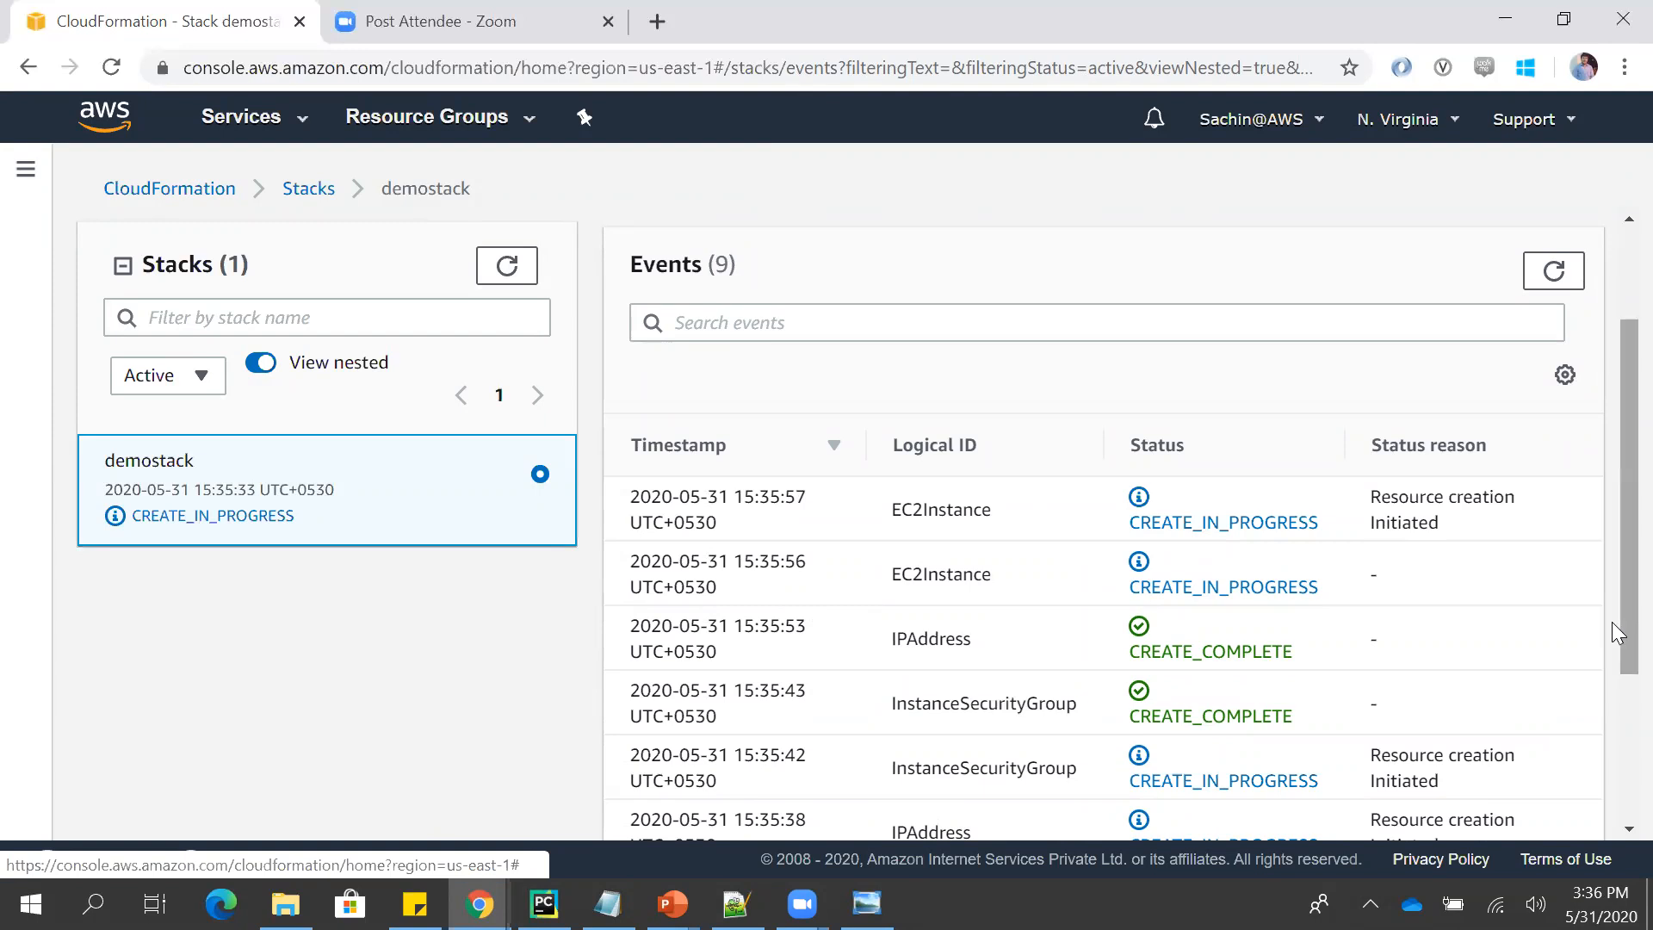
scroll(1613, 654, down, 1)
scroll(1616, 719, down, 3)
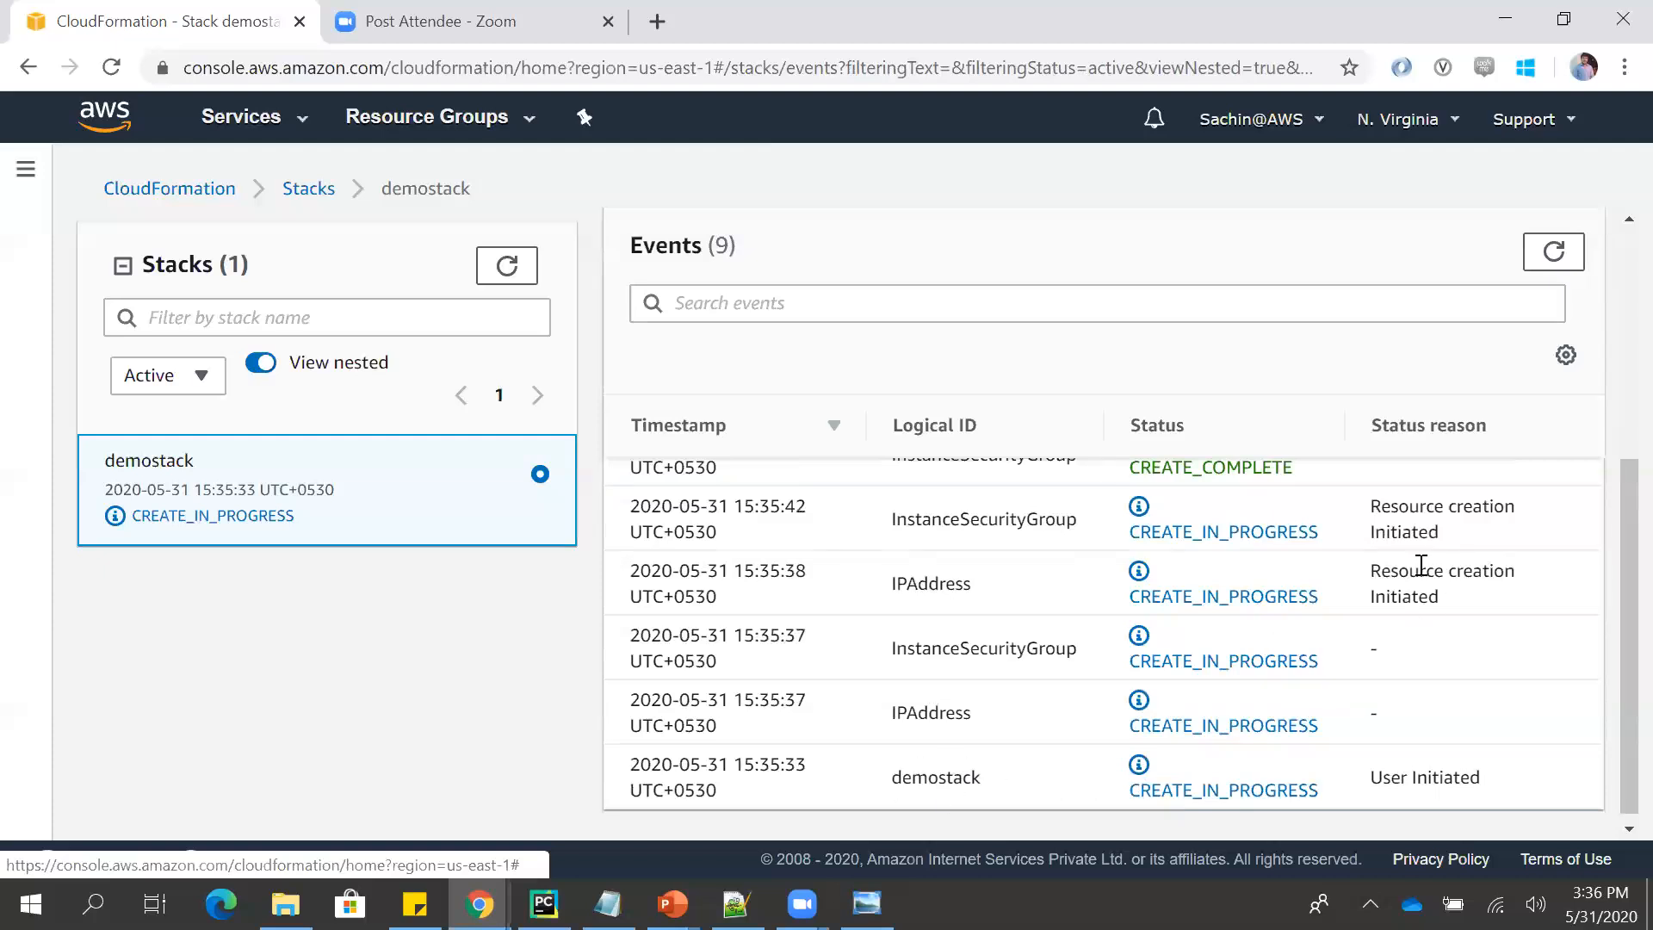
scroll(1617, 525, up, 3)
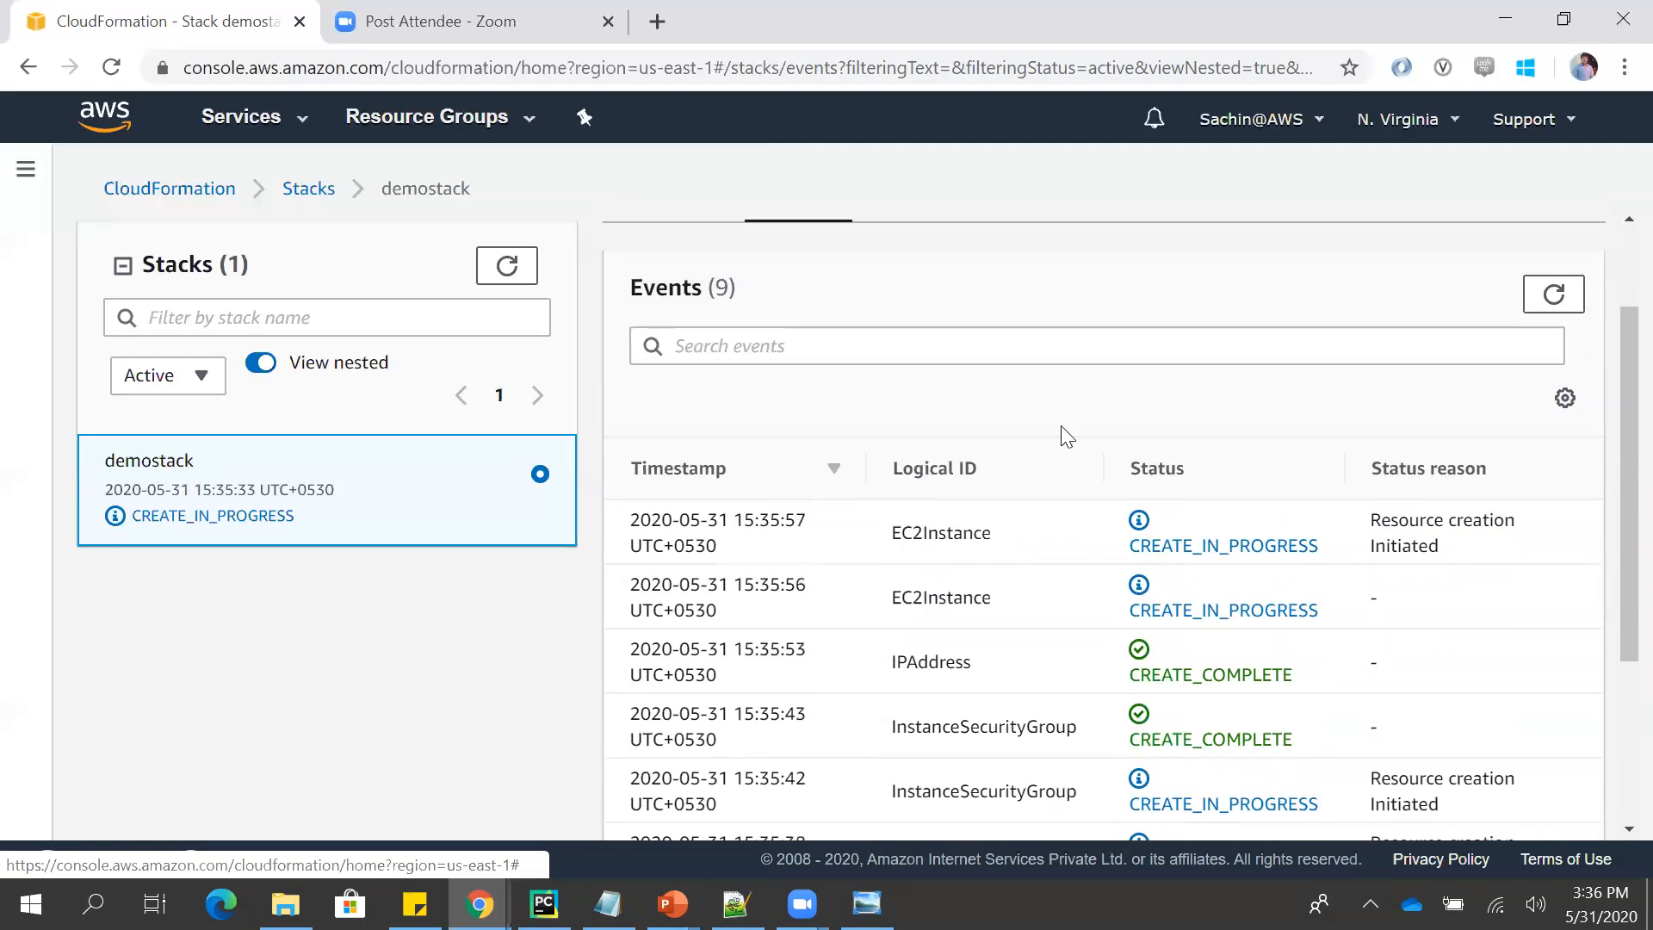
click(1549, 293)
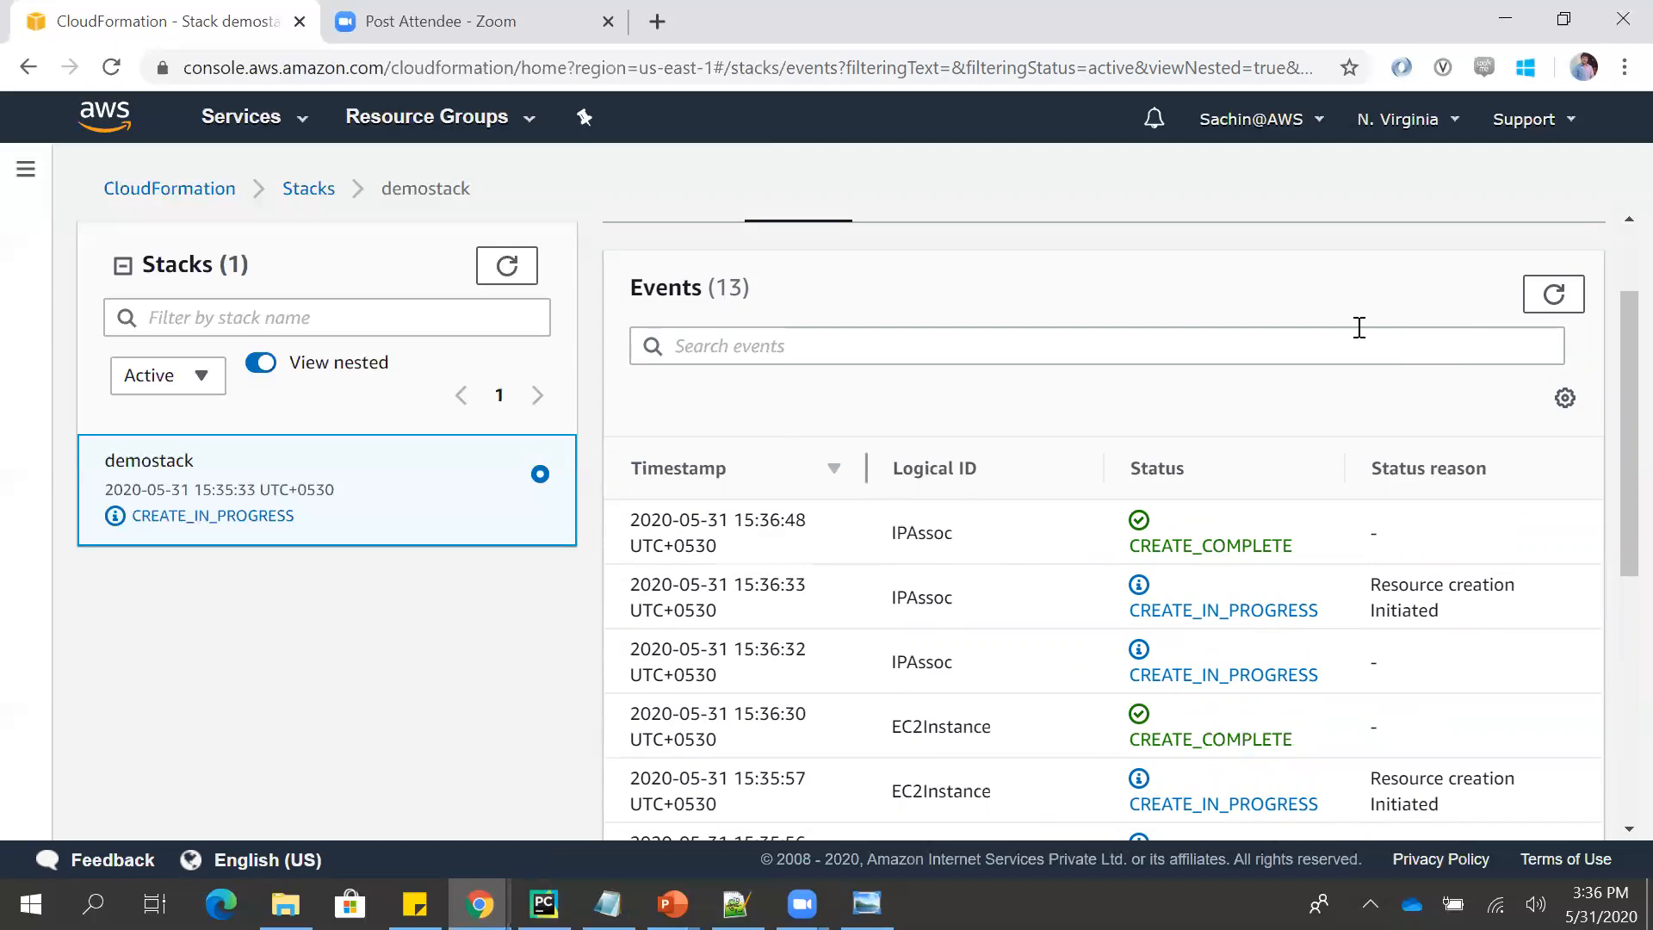
click(1553, 293)
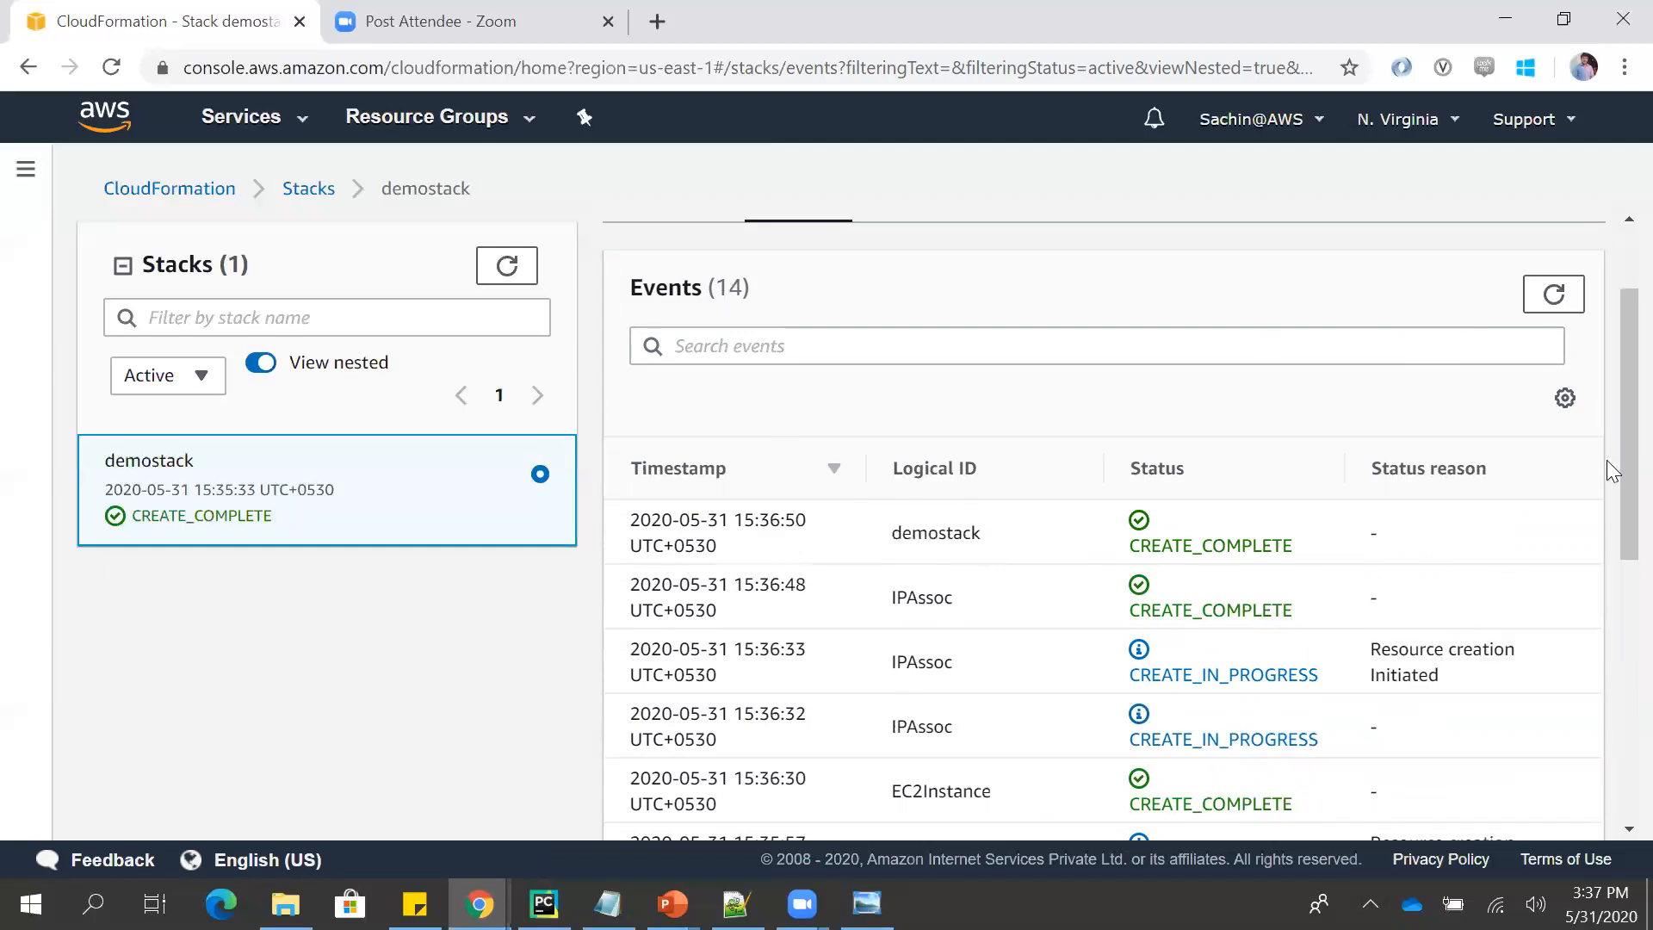
- View the resources created by demostack, and open its outputs
scroll(1612, 460, up, 1)
scroll(1594, 379, up, 1)
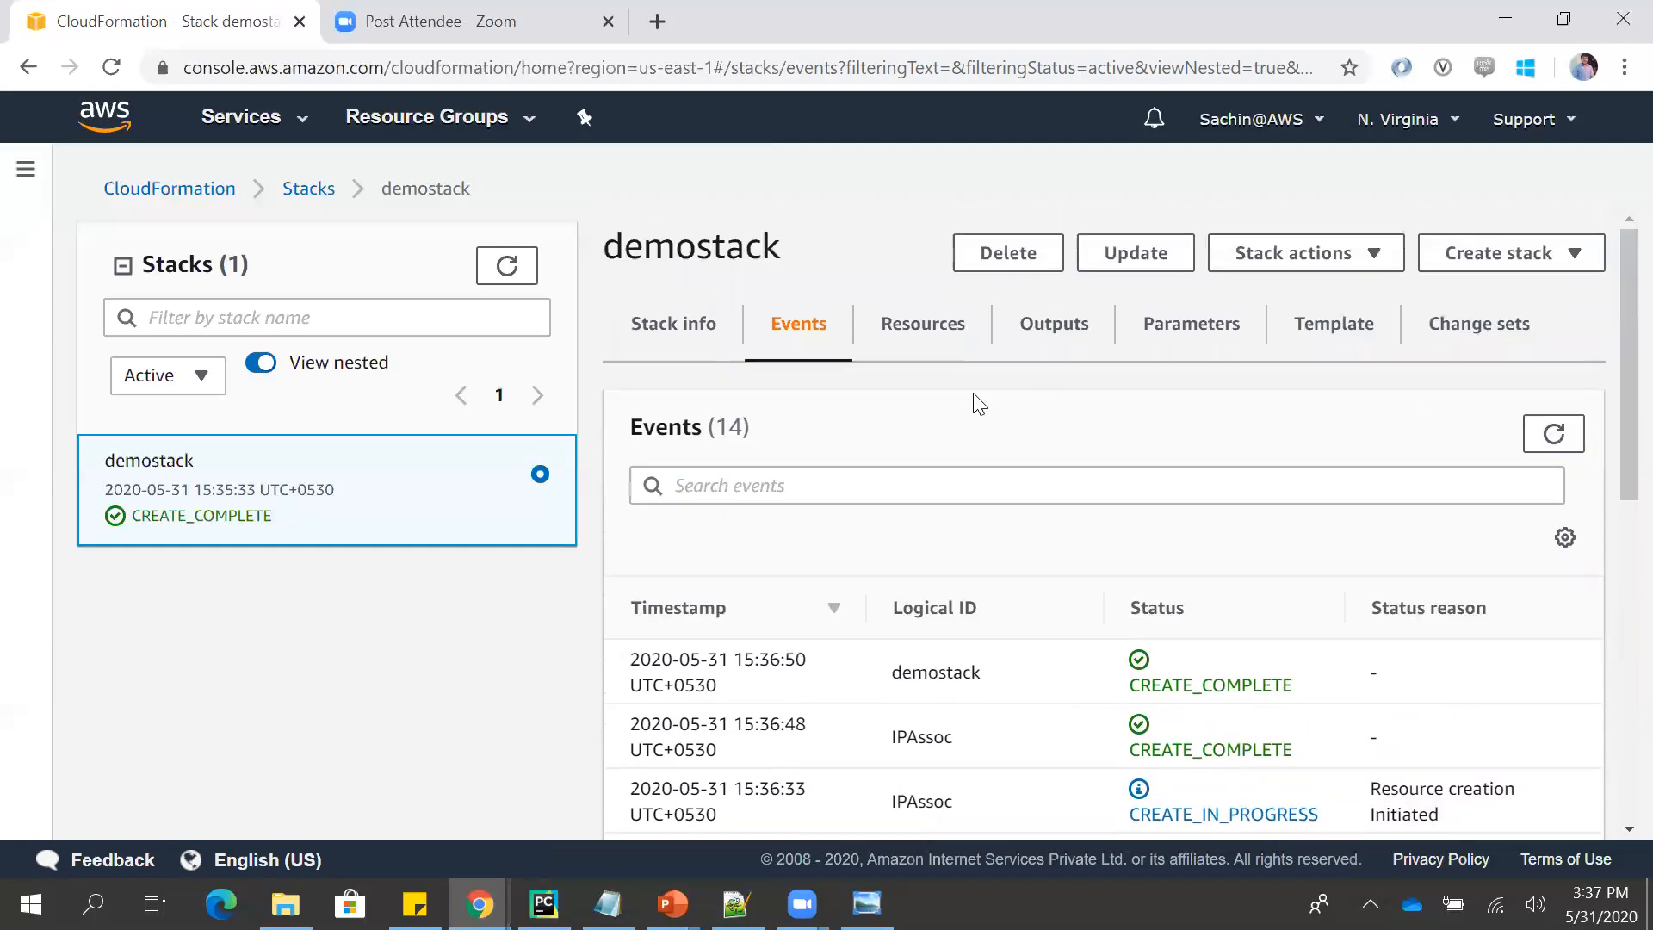
click(914, 362)
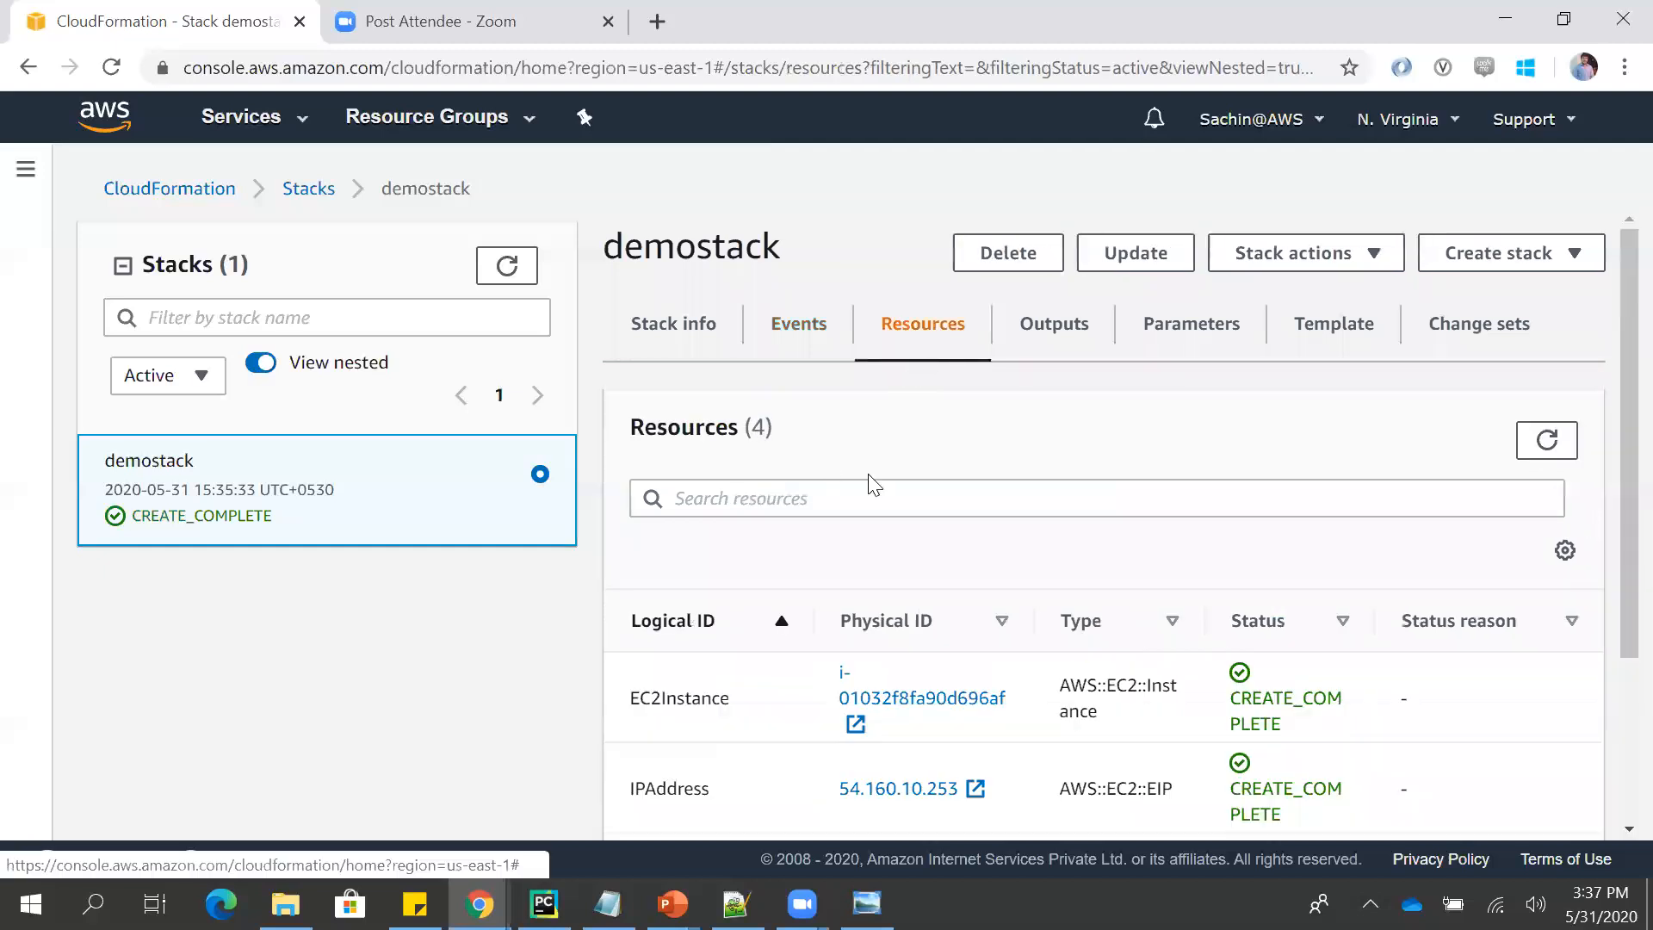
mouse_move(1619, 555)
mouse_down()
mouse_move(1619, 731)
mouse_move(1609, 572)
mouse_up()
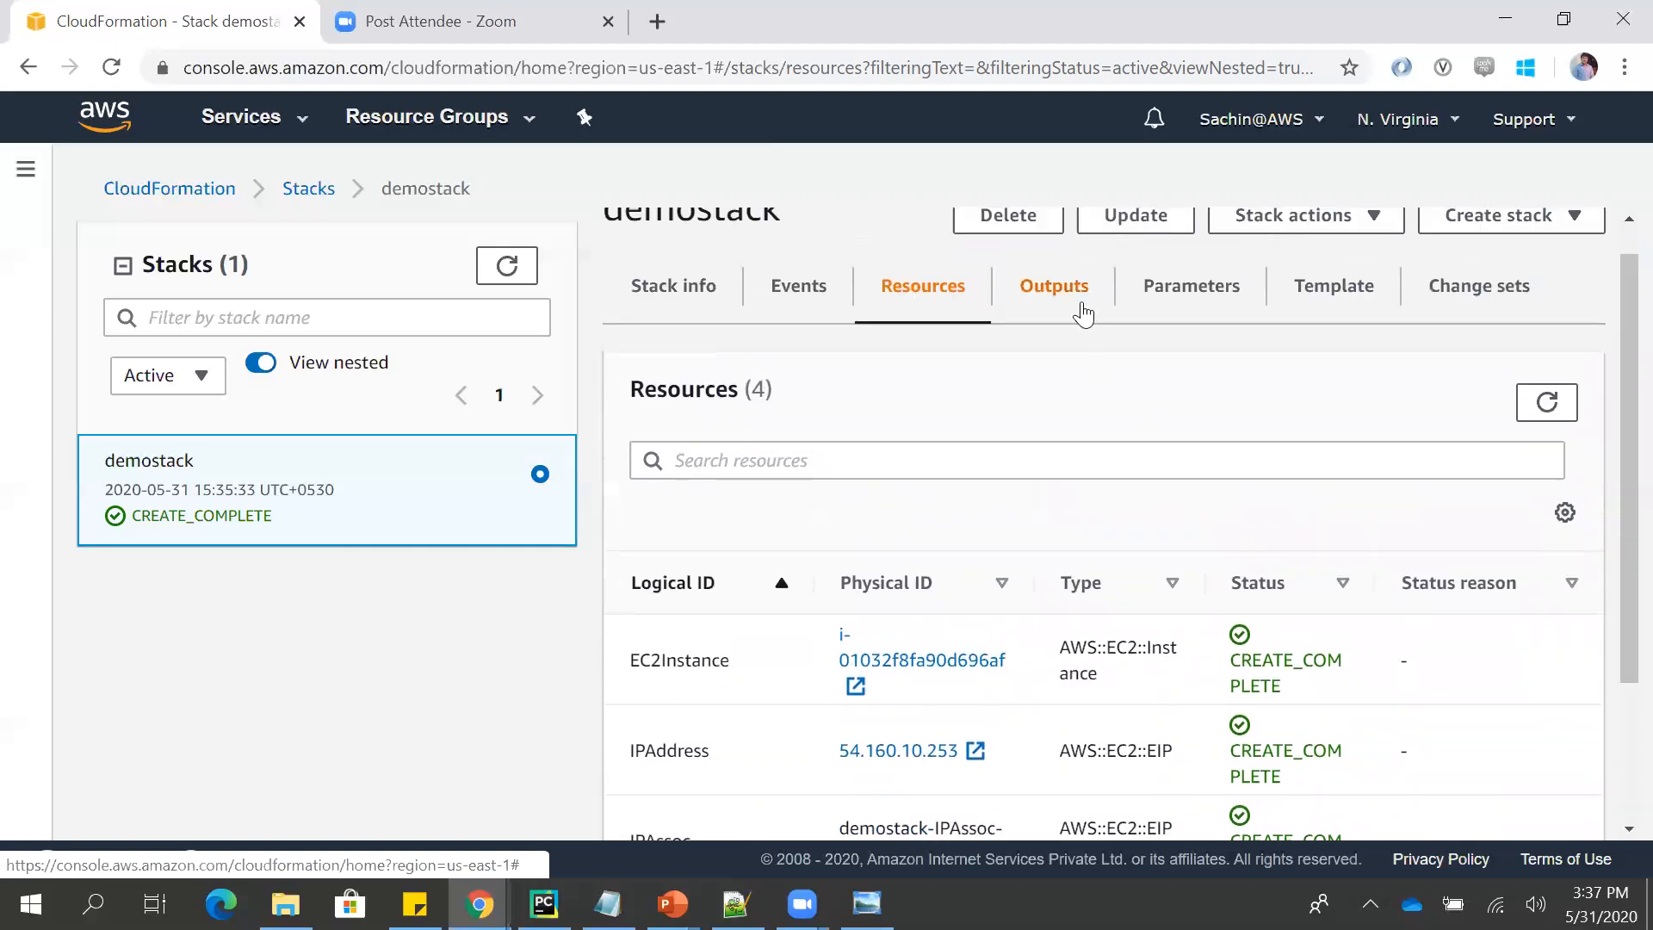
click(1081, 306)
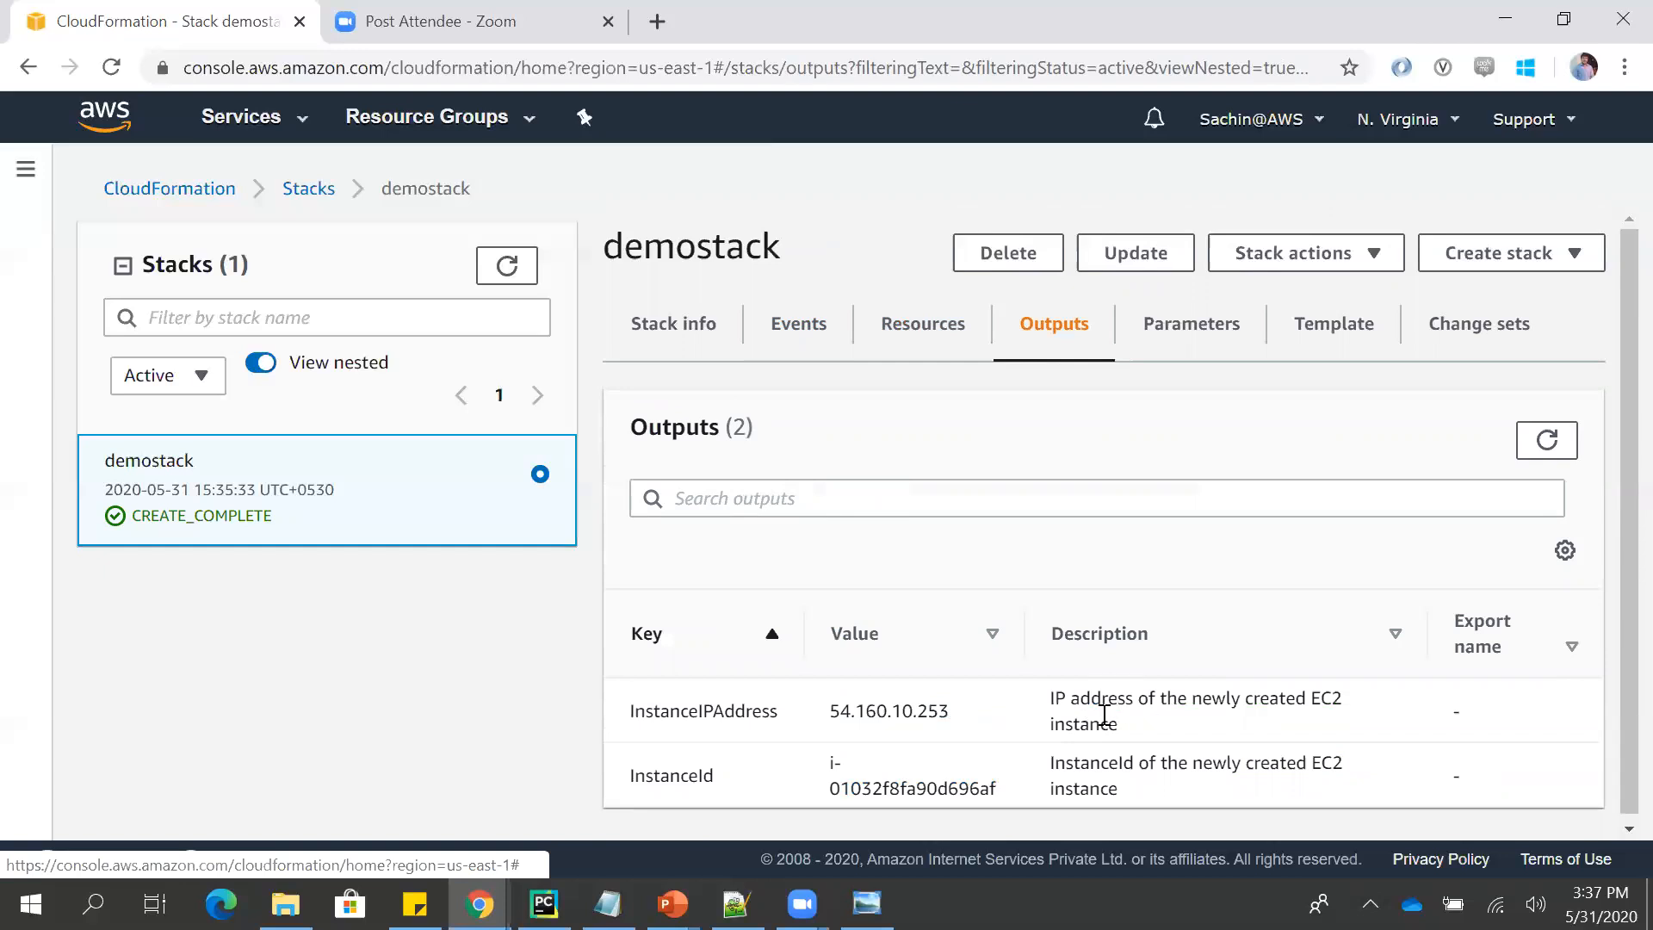
- Compare the stack outputs with the Outputs section at the end of template.json in Notepad++, and return to Chrome
key(alt+Tab)
key(ctrl+End)
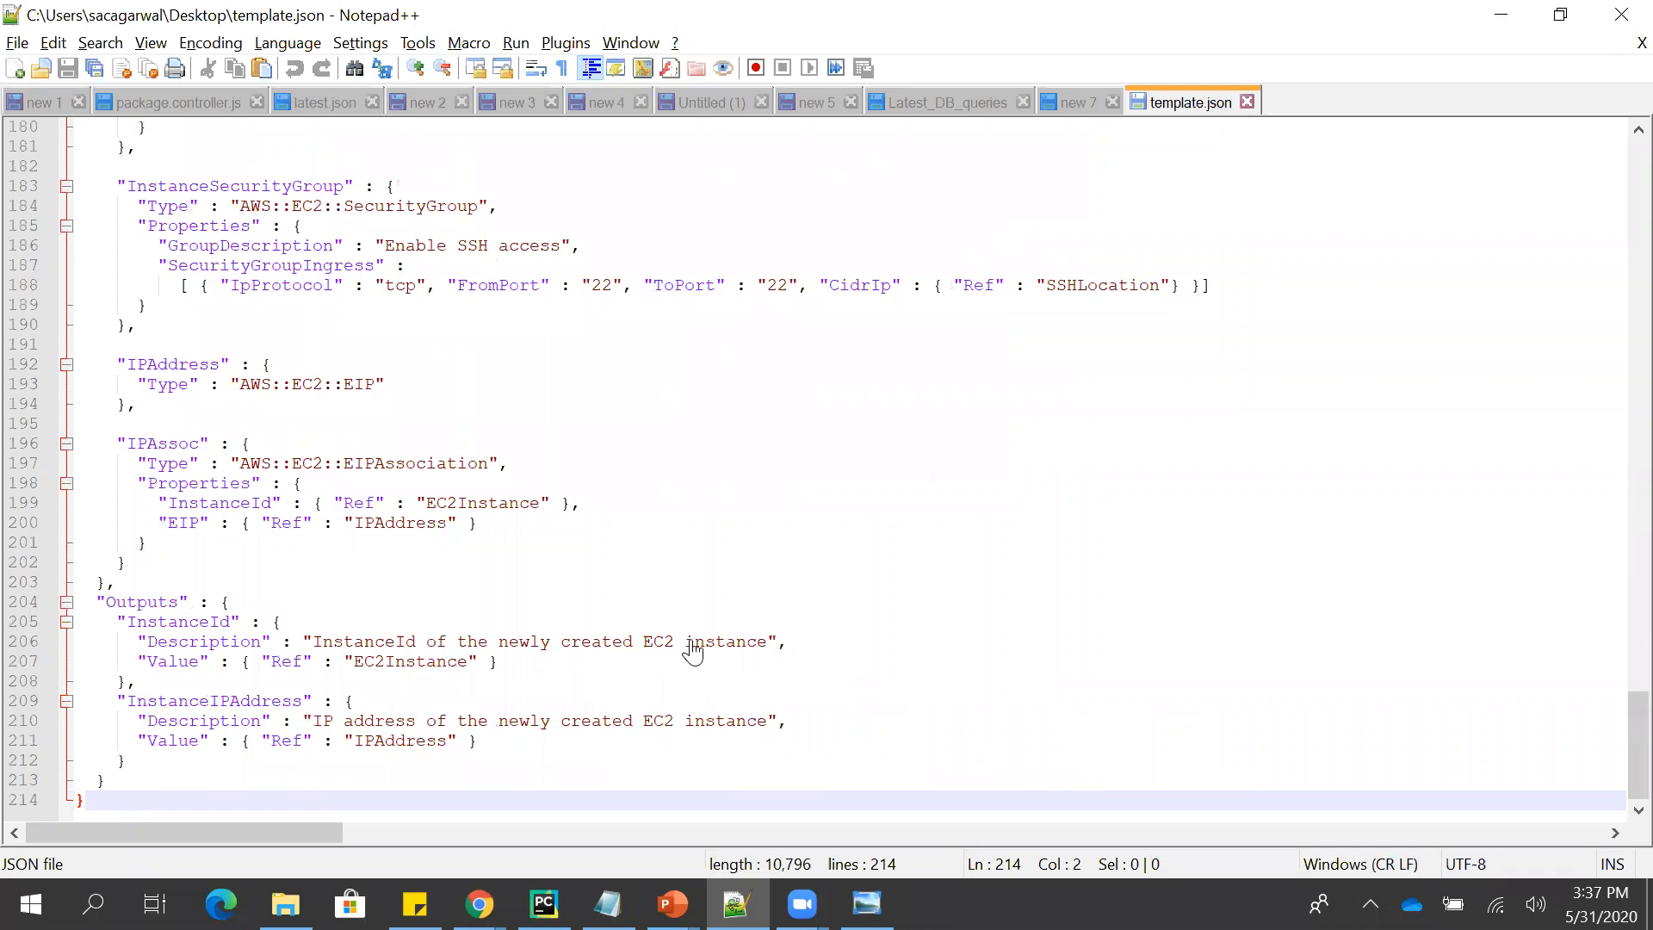
key(alt+Tab)
key(alt+Tab)
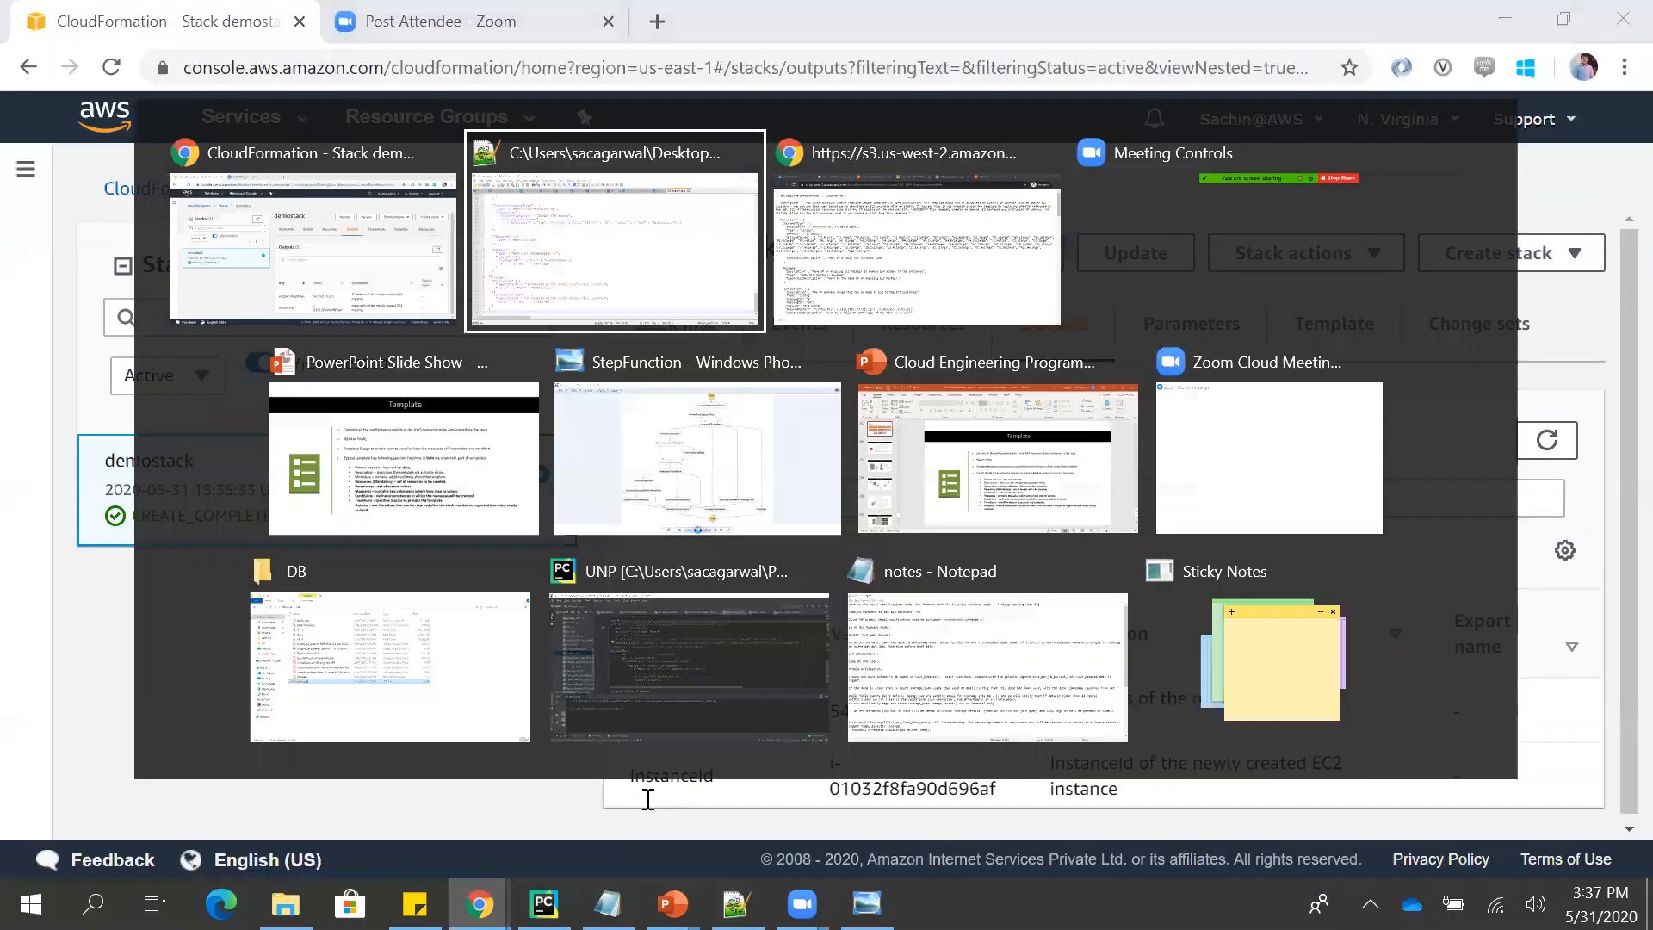
key(alt+Tab)
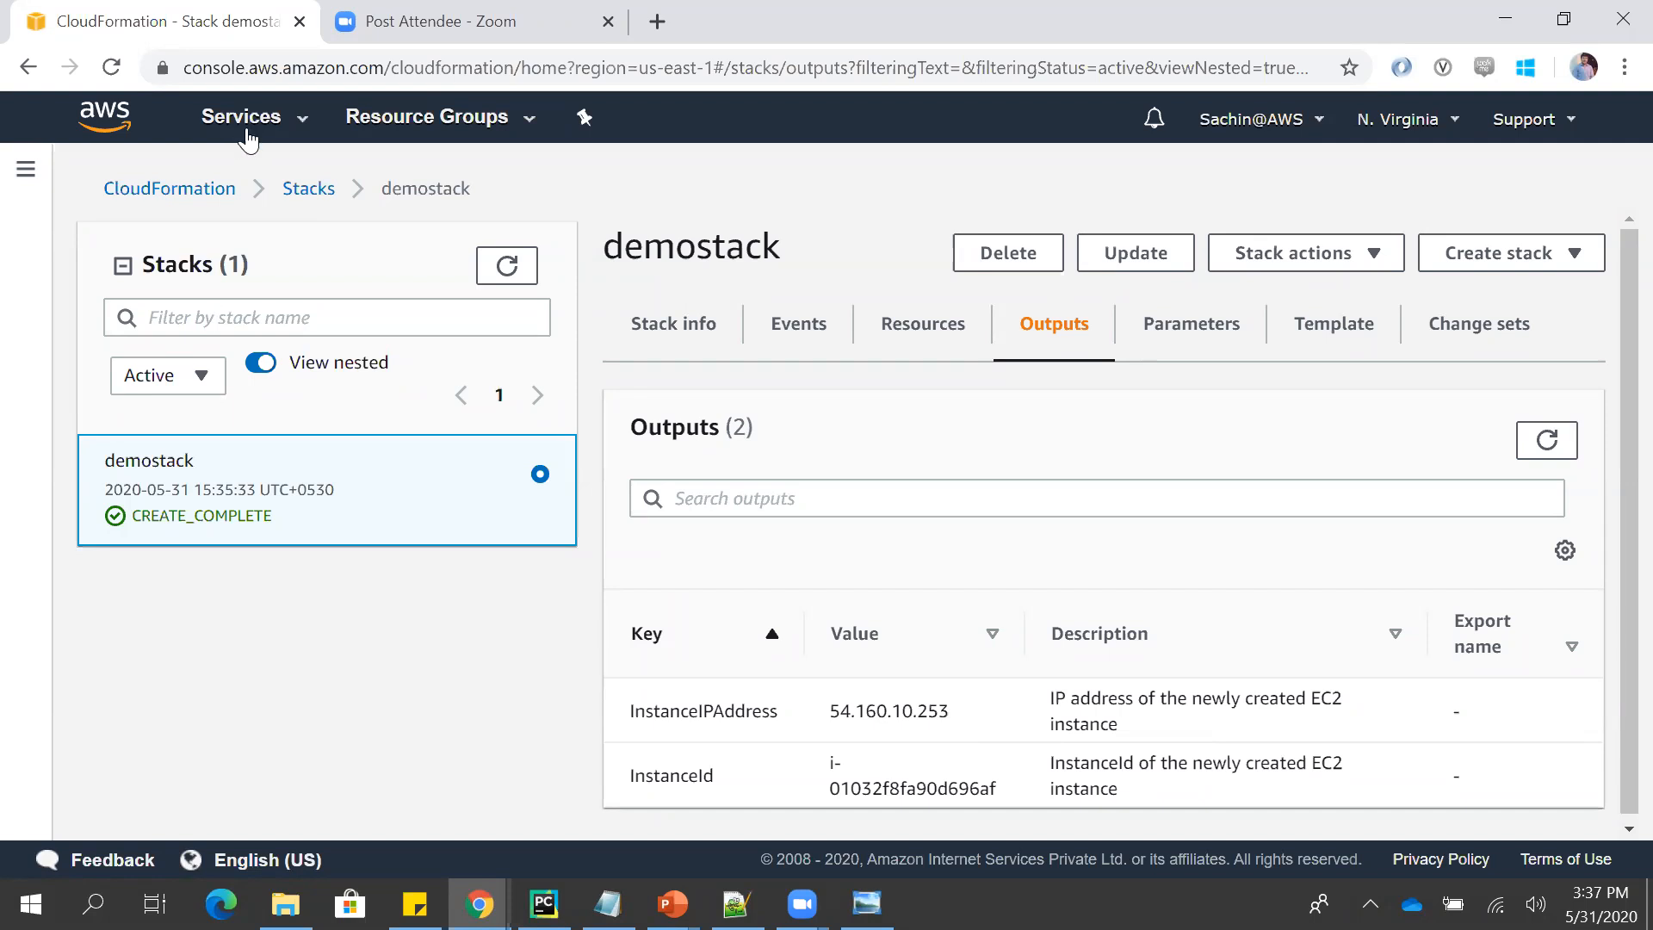
- View the stack's running instance in EC2, and go back to the CloudFormation stacks list
click(247, 131)
click(405, 321)
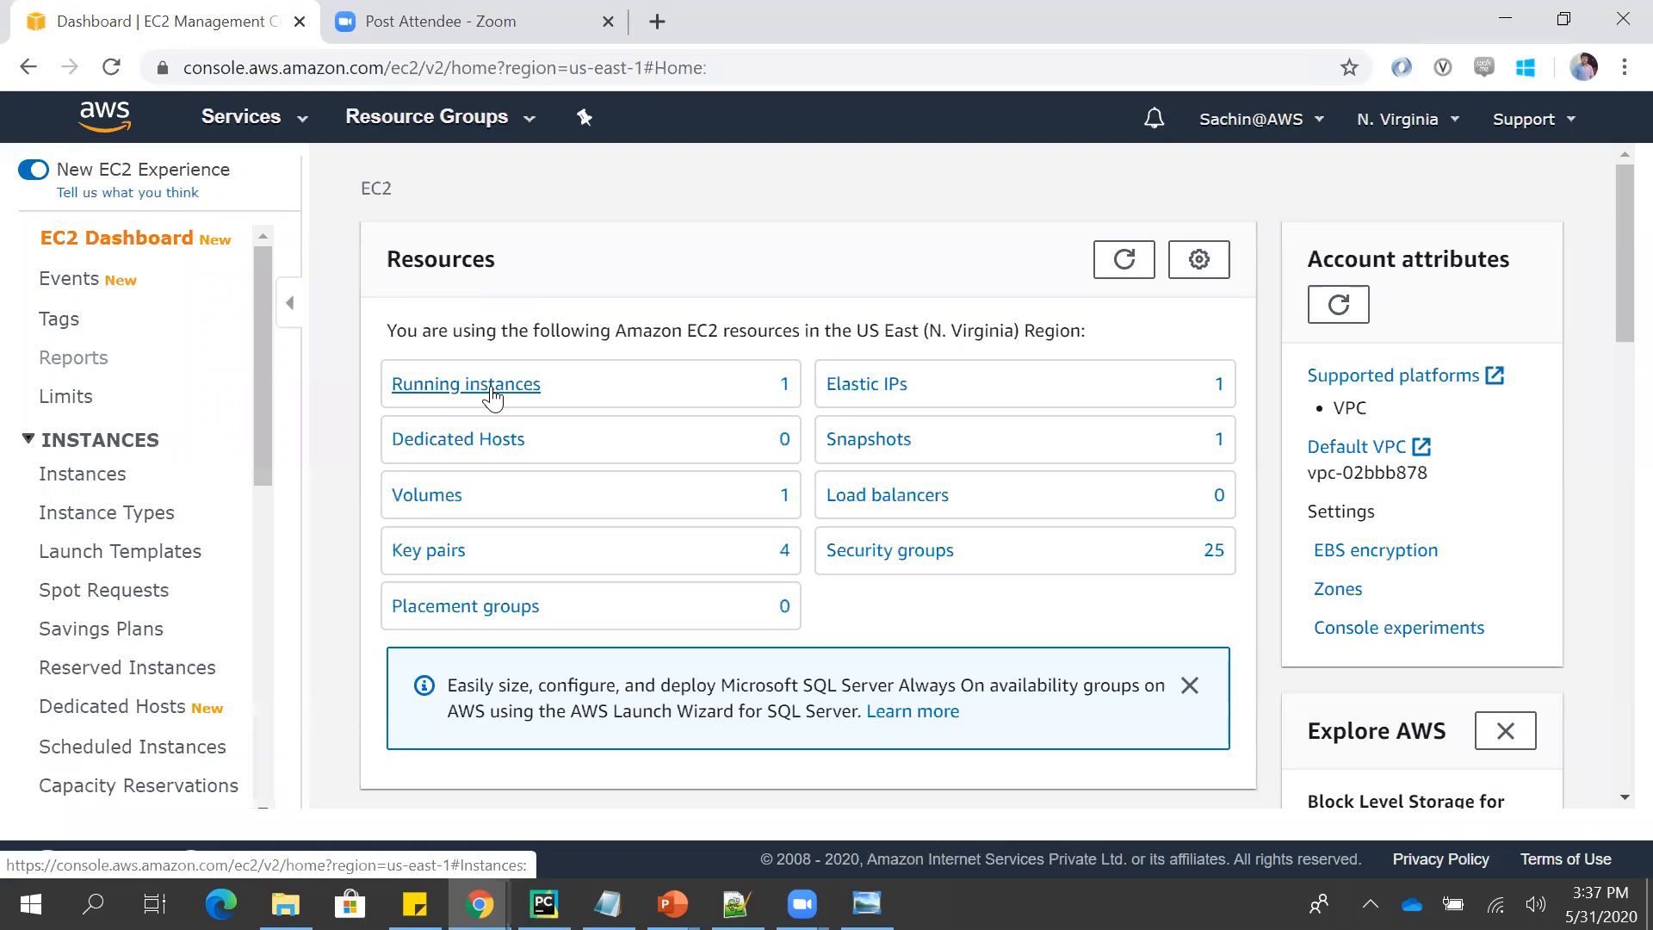
click(493, 396)
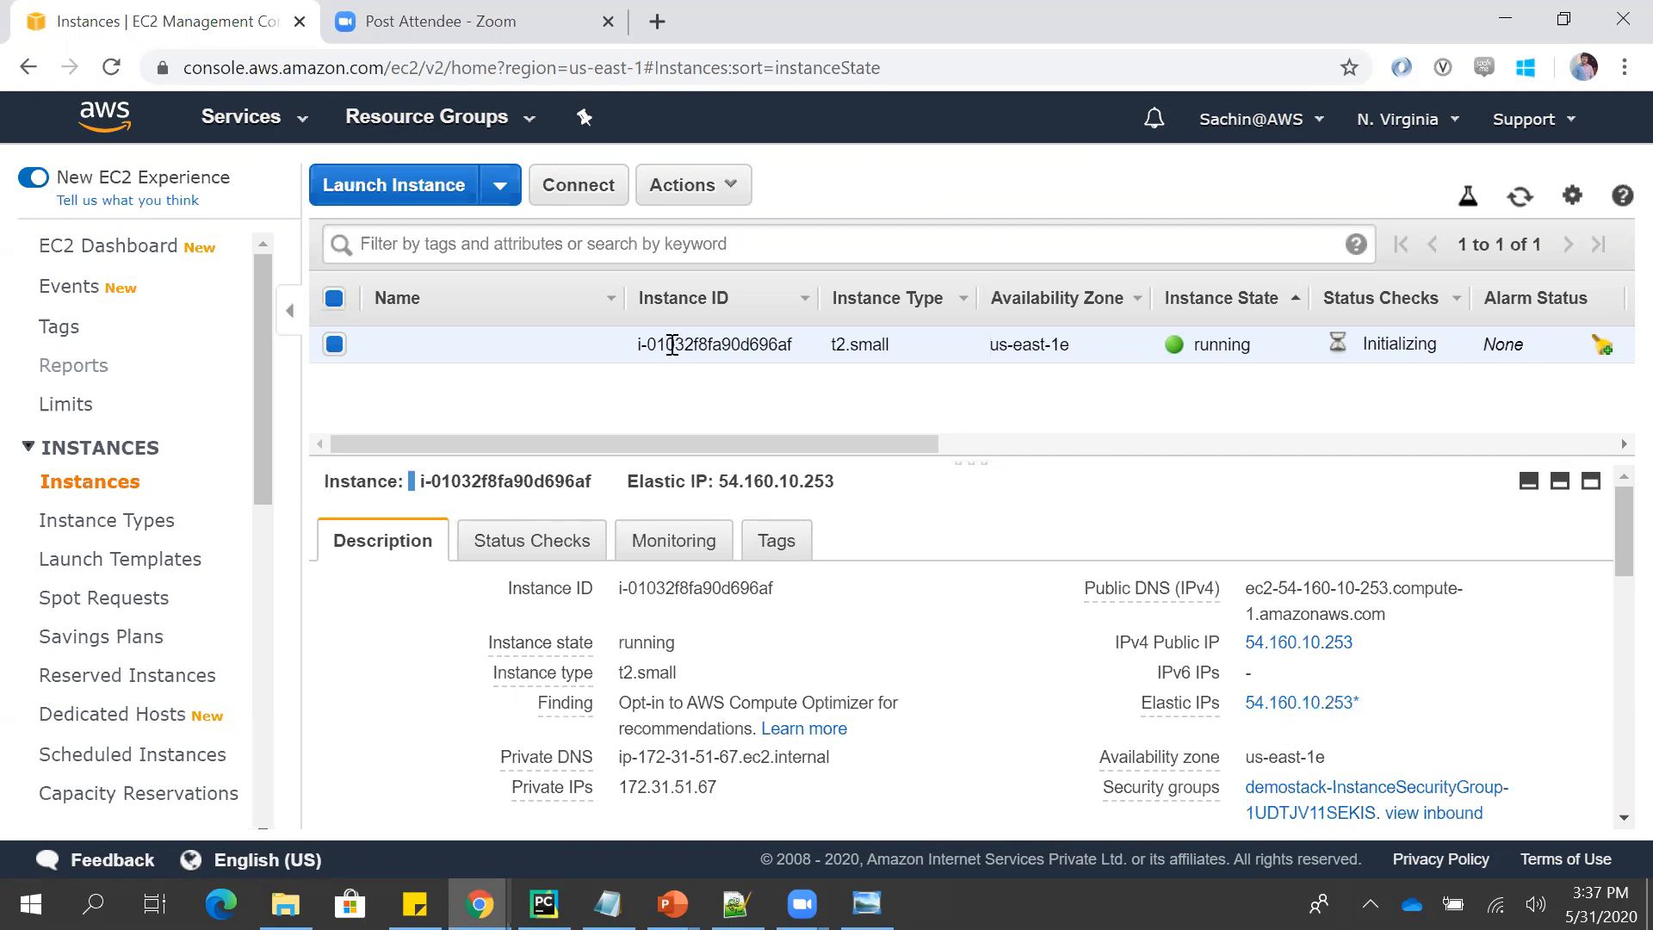
click(295, 128)
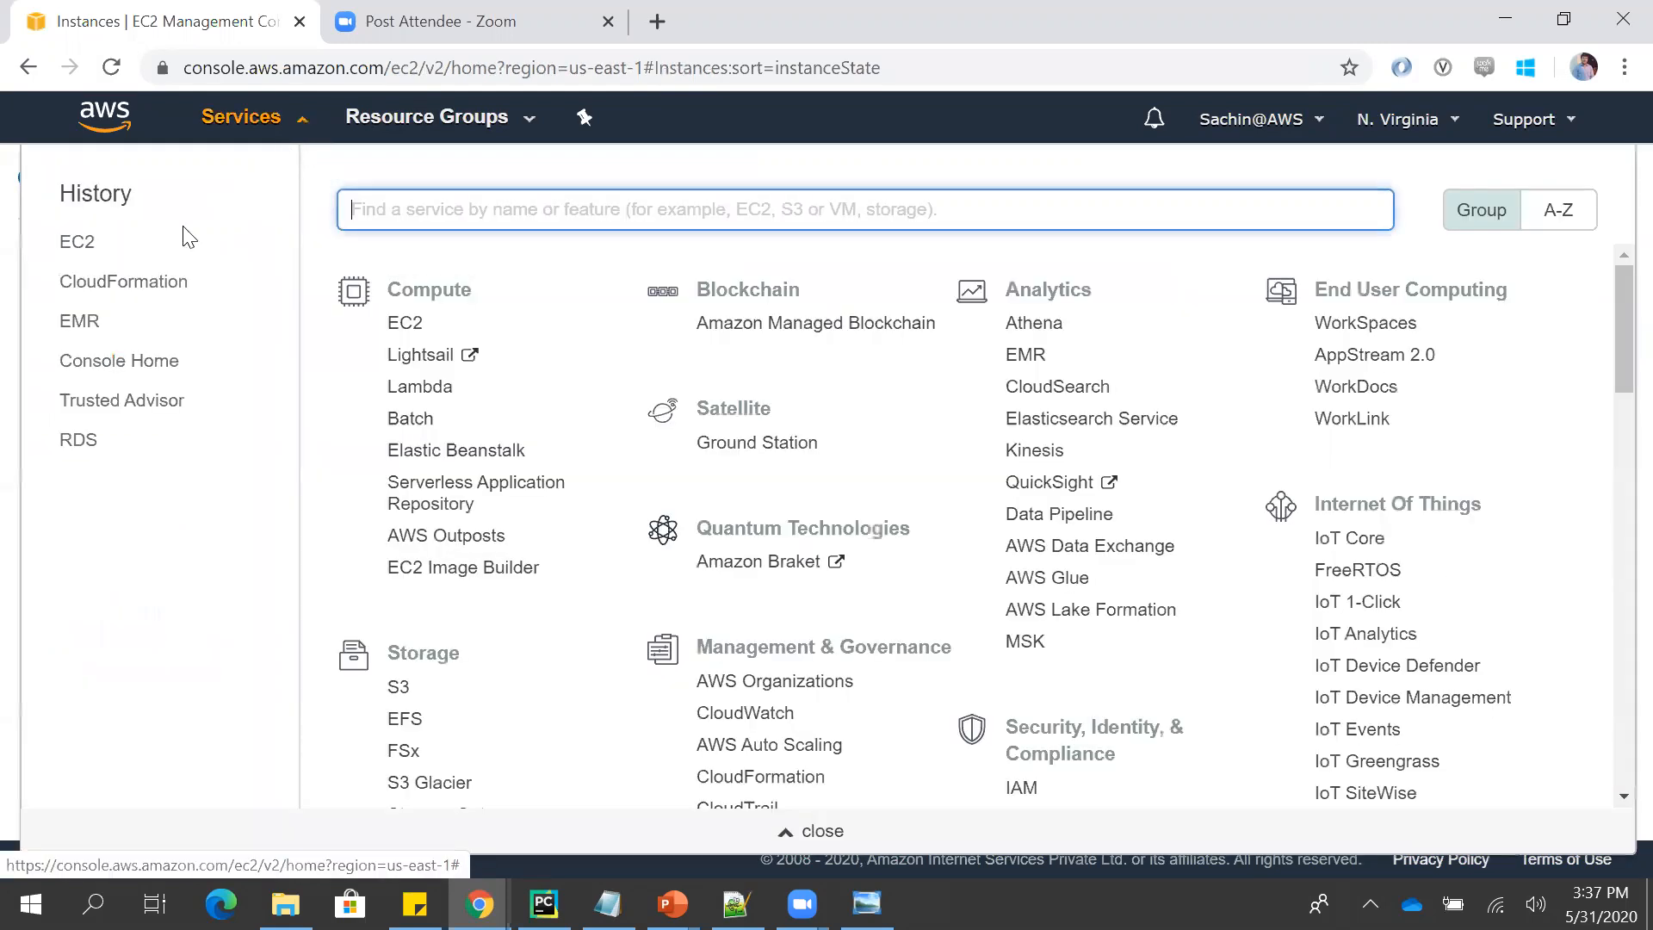
click(101, 297)
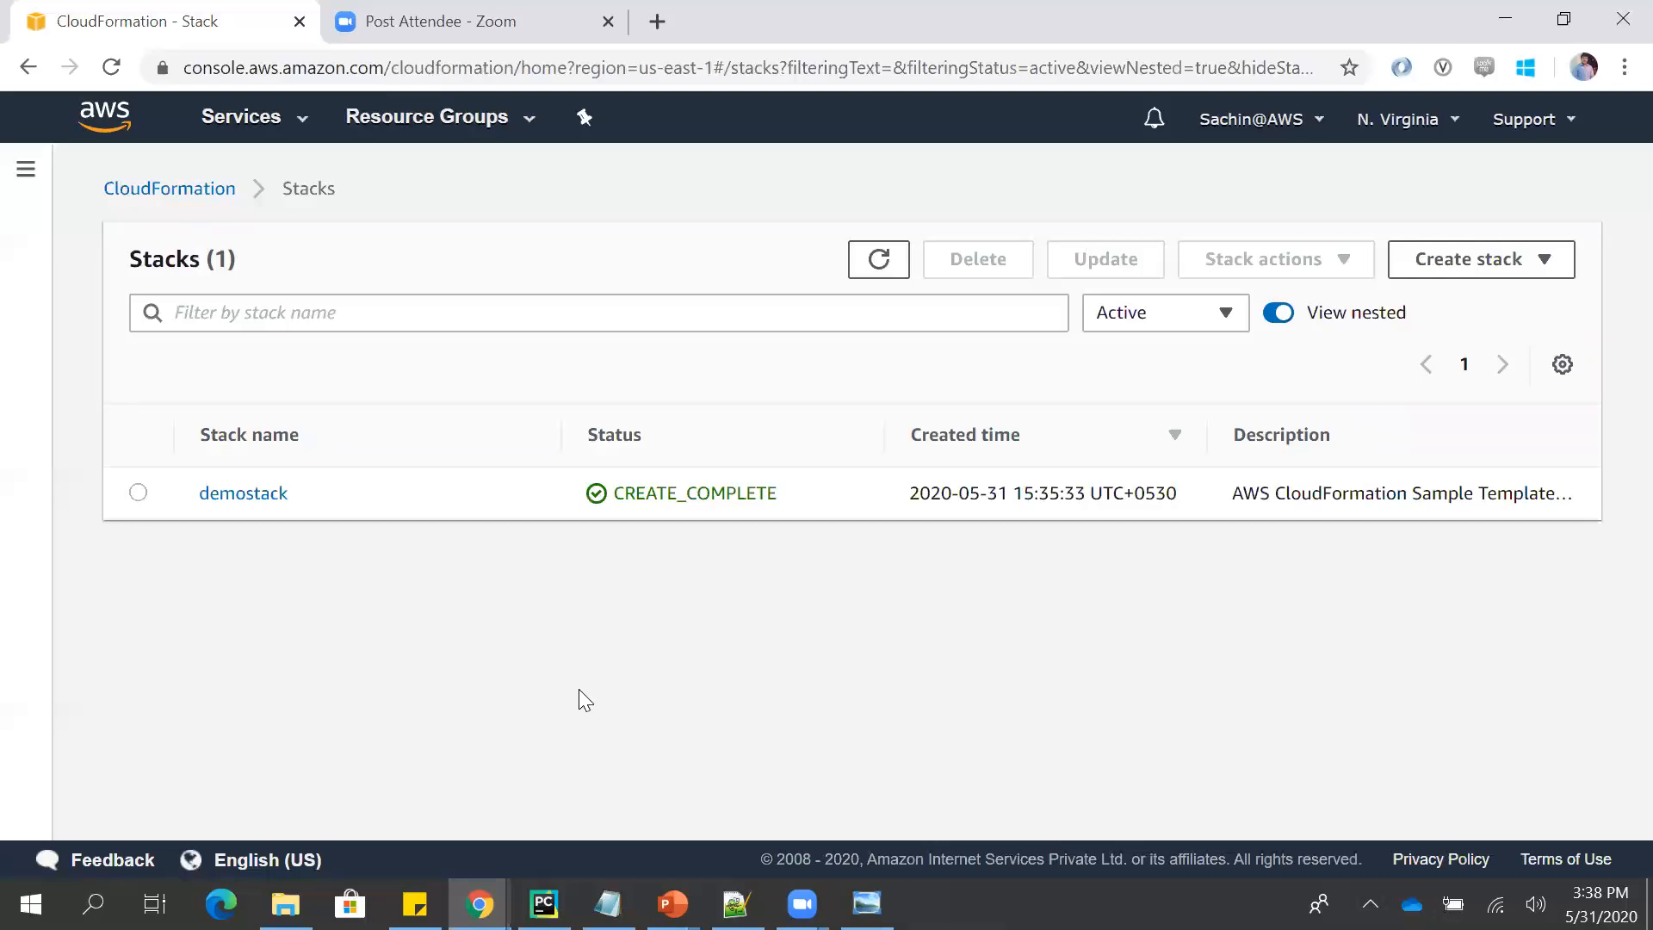
- Switch to the PowerPoint slide show and advance to the Deletion Policy slide
mouse_move(673, 904)
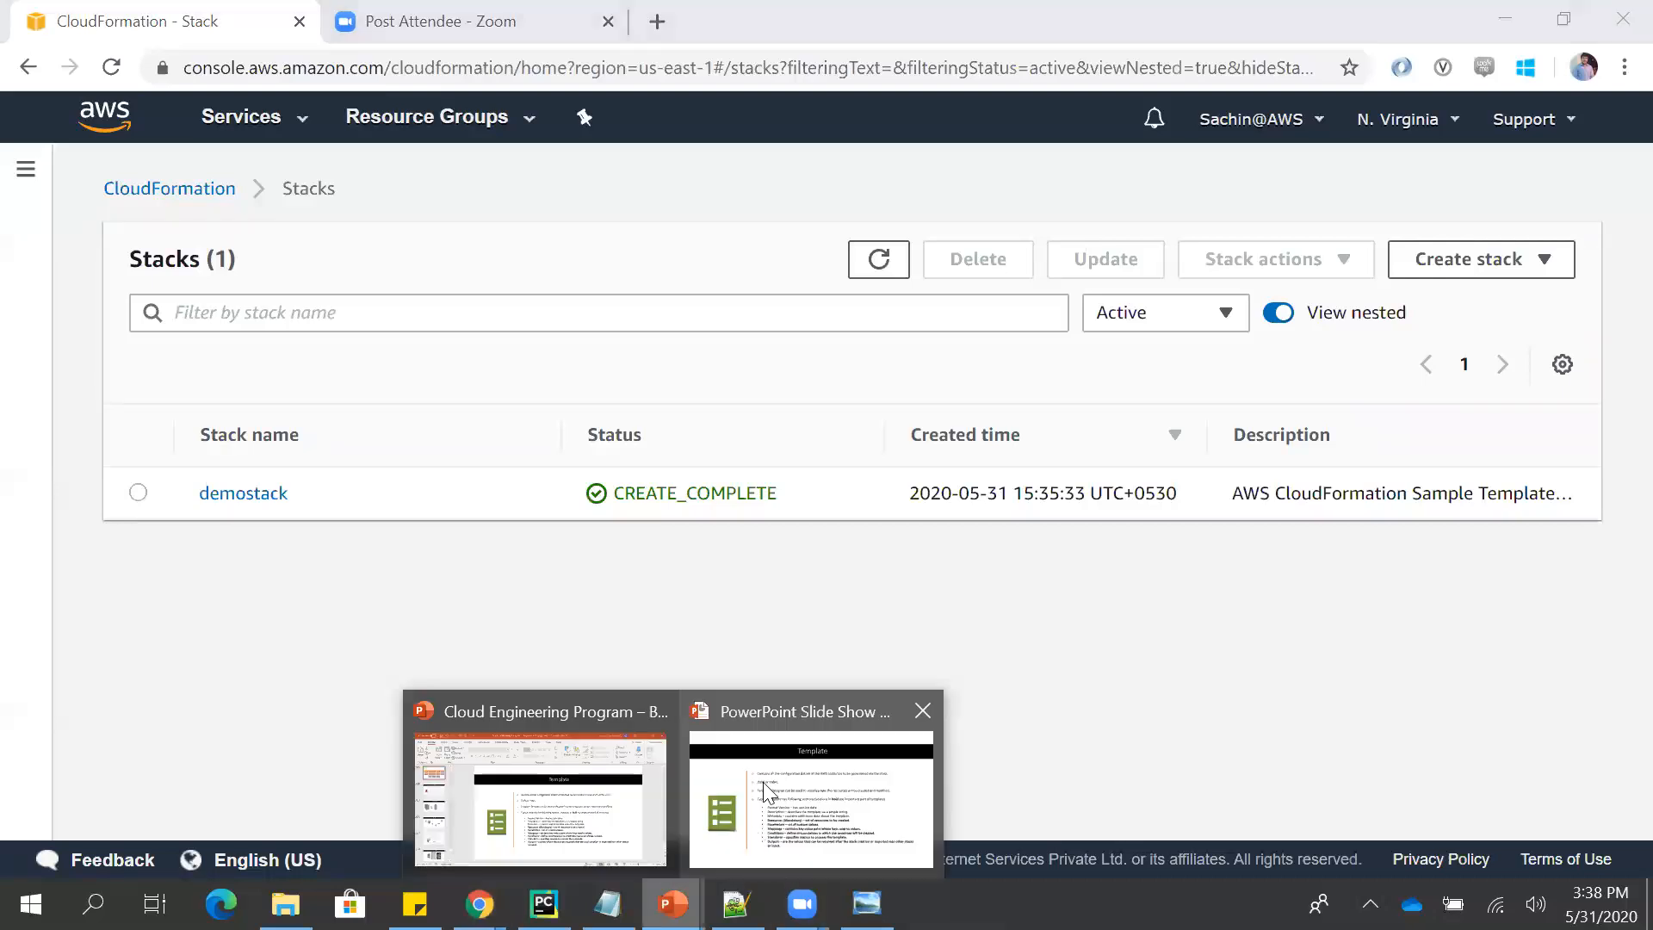
click(768, 791)
click(817, 691)
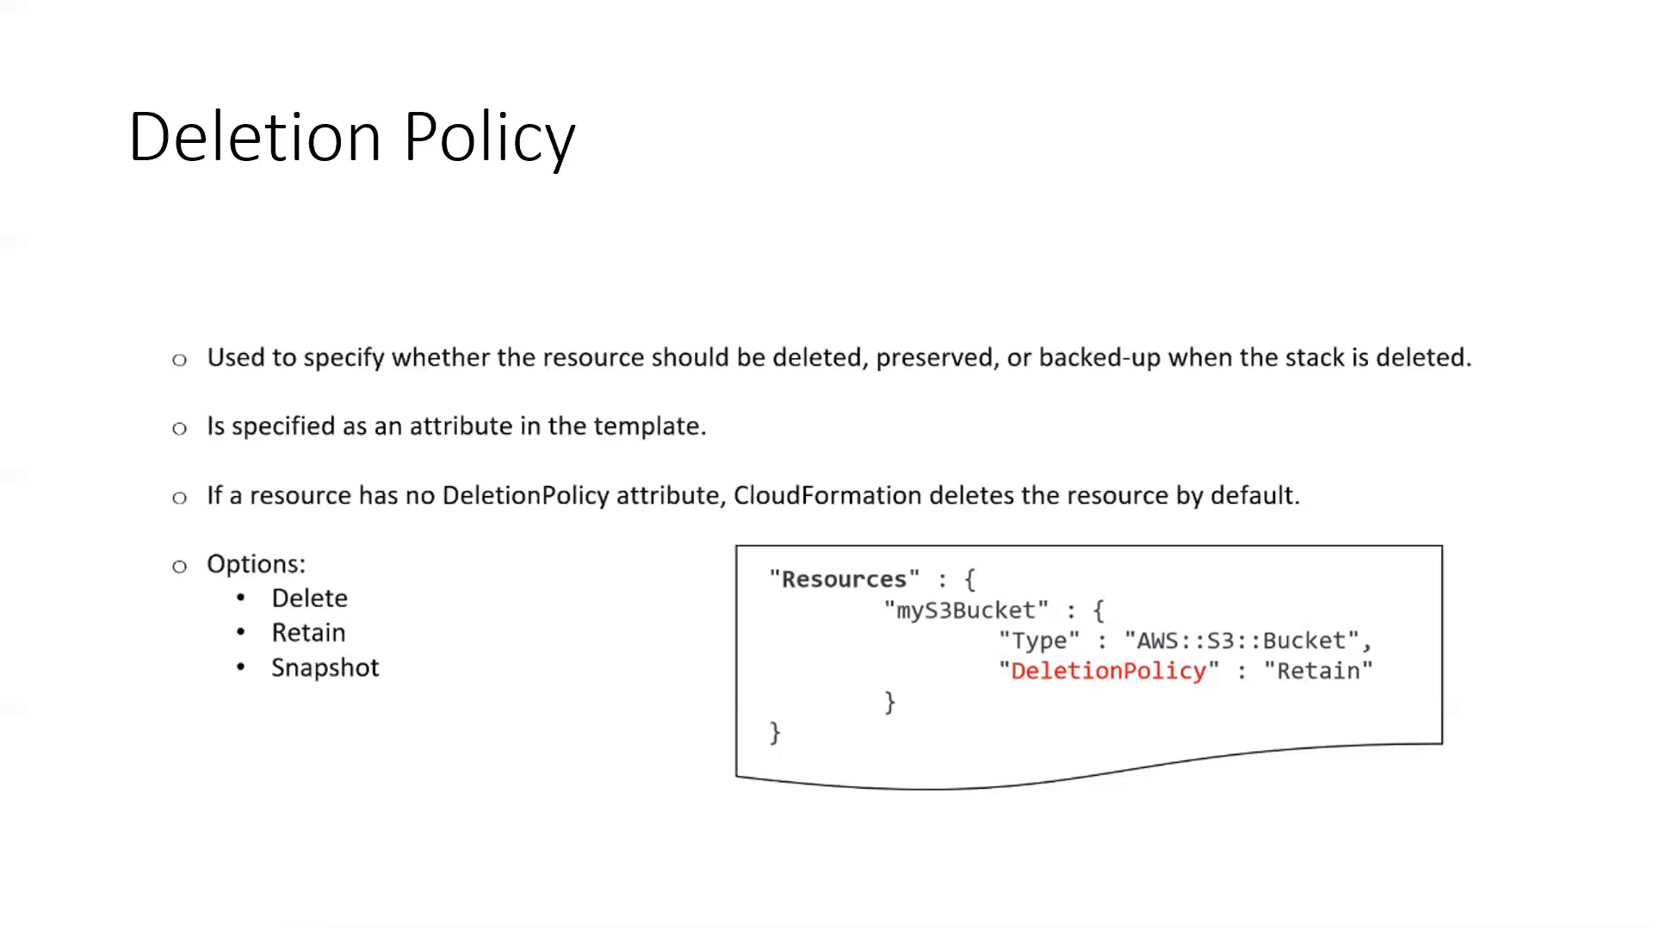
- Switch to template.json in Notepad++ and go back up to the Parameters section at the start of the file
key(alt+Tab)
key(alt+Tab)
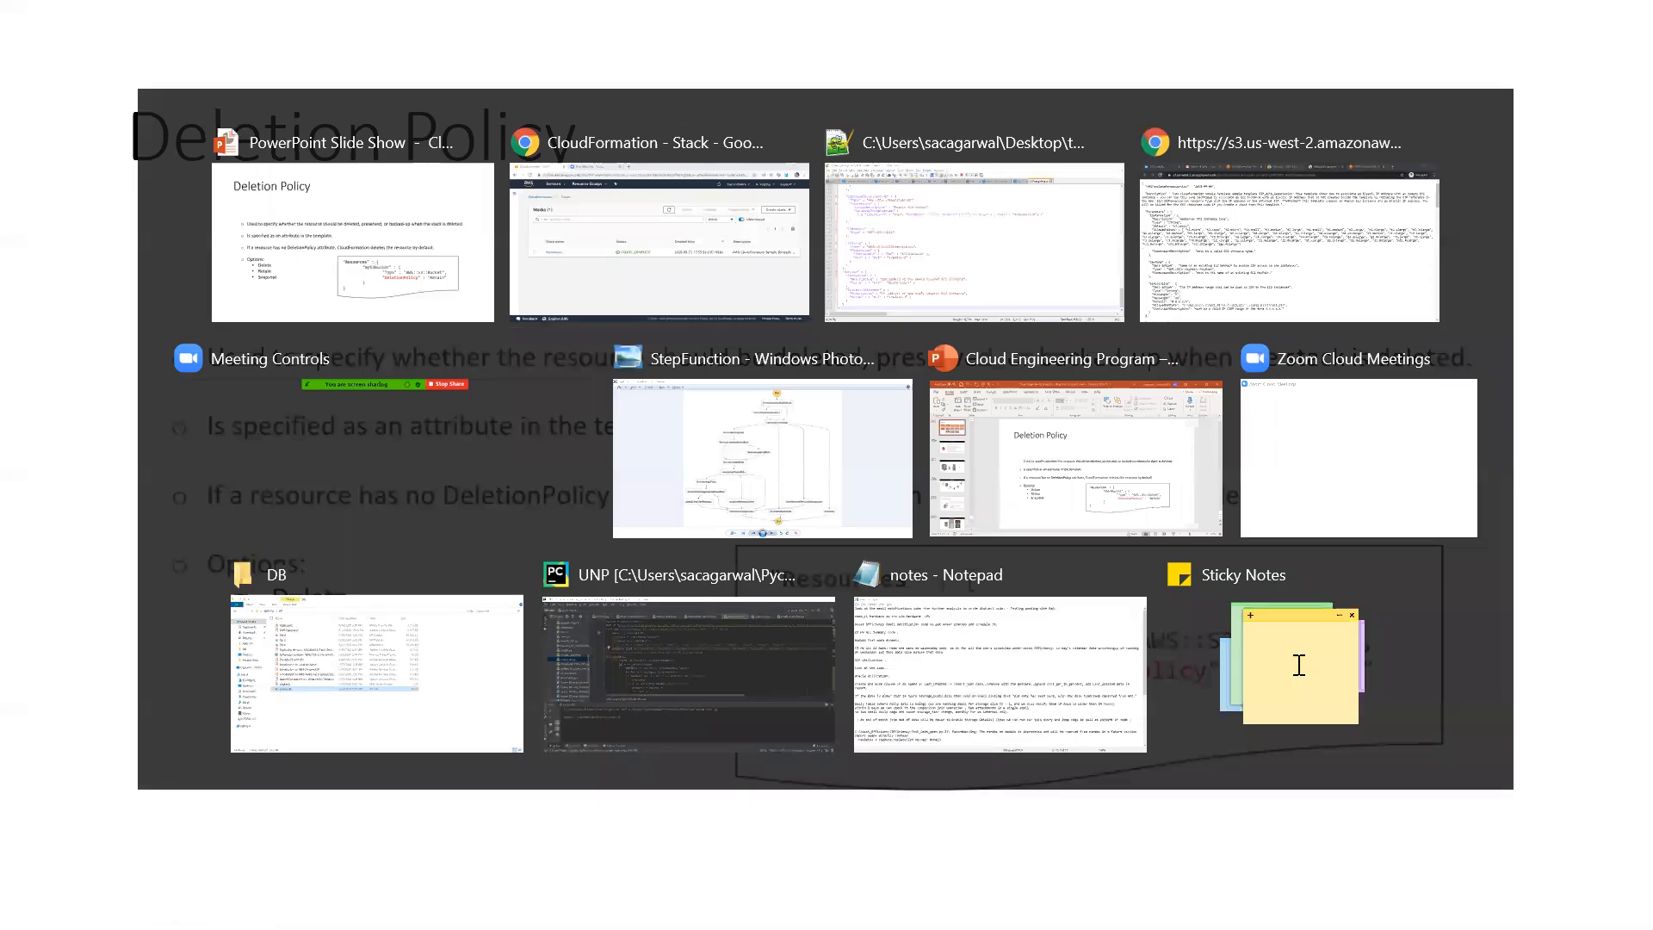
click(459, 507)
key(Page_Up)
key(Page_Up)
key(Page_Up)
key(Page_Up)
key(Page_Up)
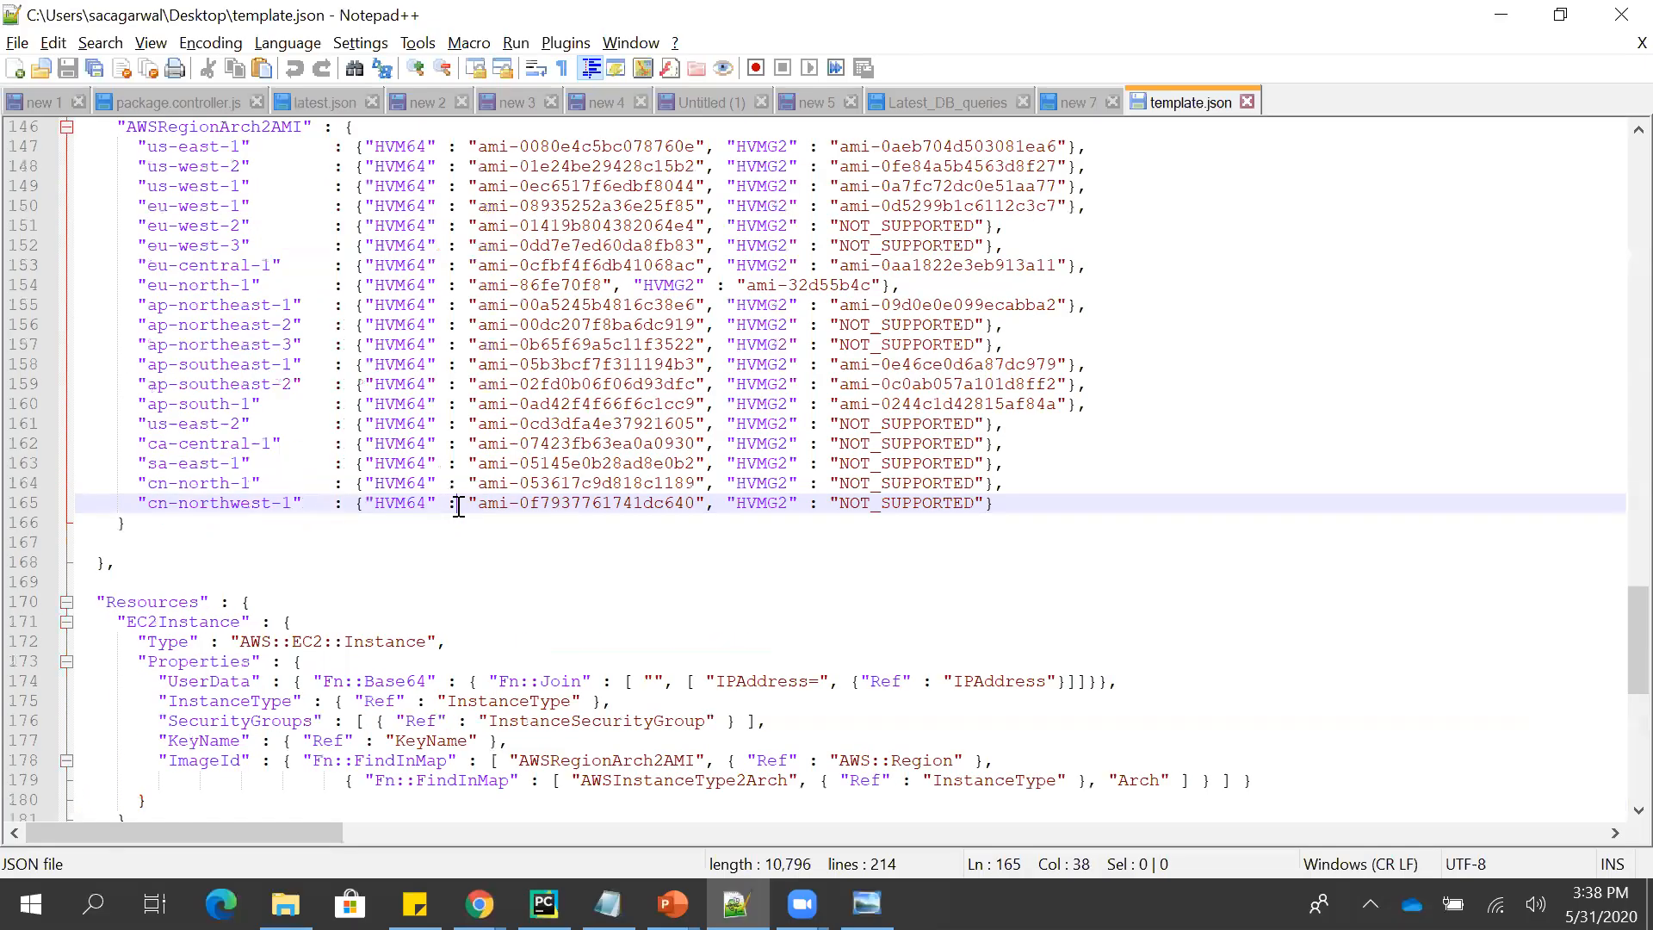
key(Page_Up)
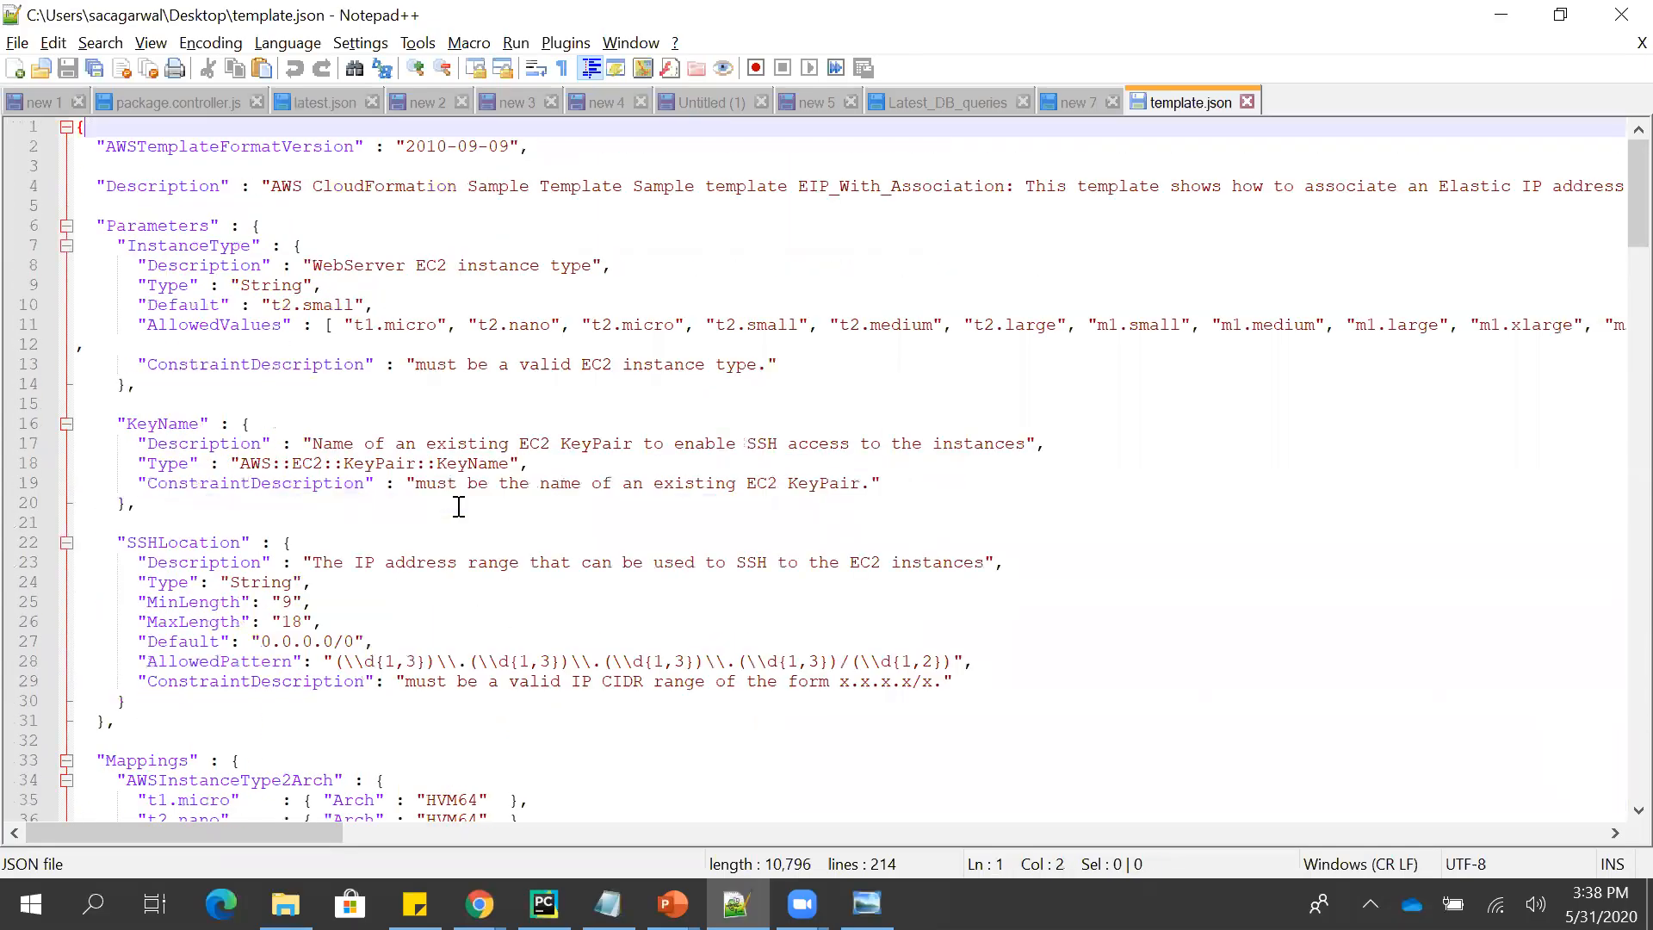
- Add a comma after InstanceType's ConstraintDescription and start a "DeletionPolicy" entry on a new line below it
click(794, 353)
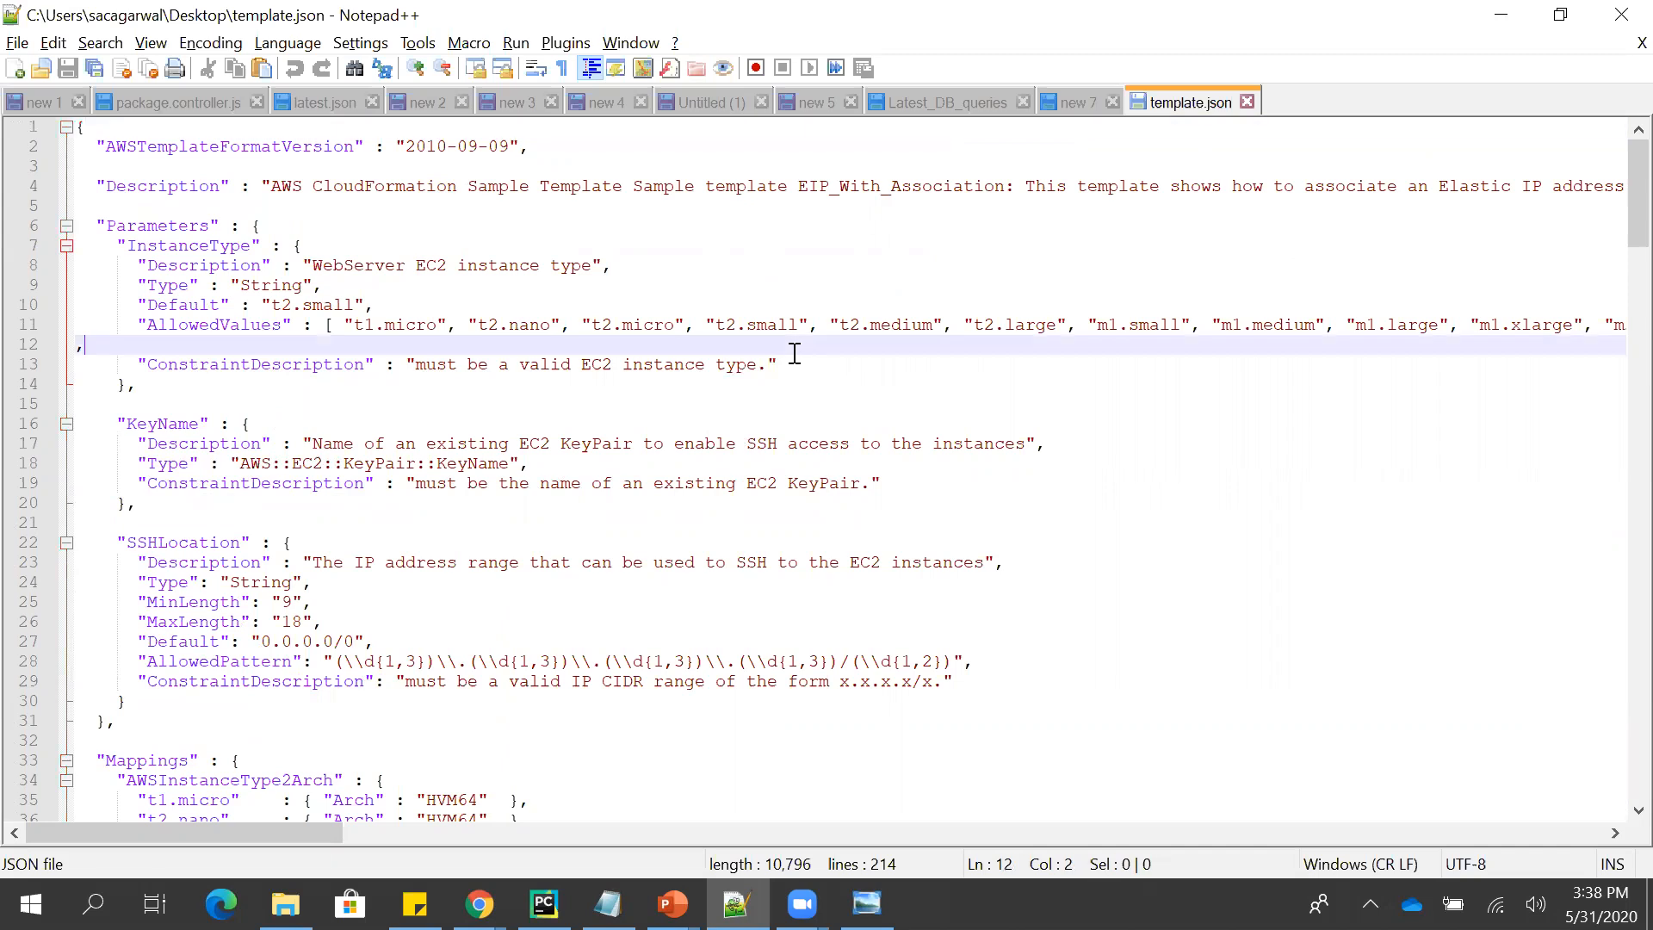
click(794, 362)
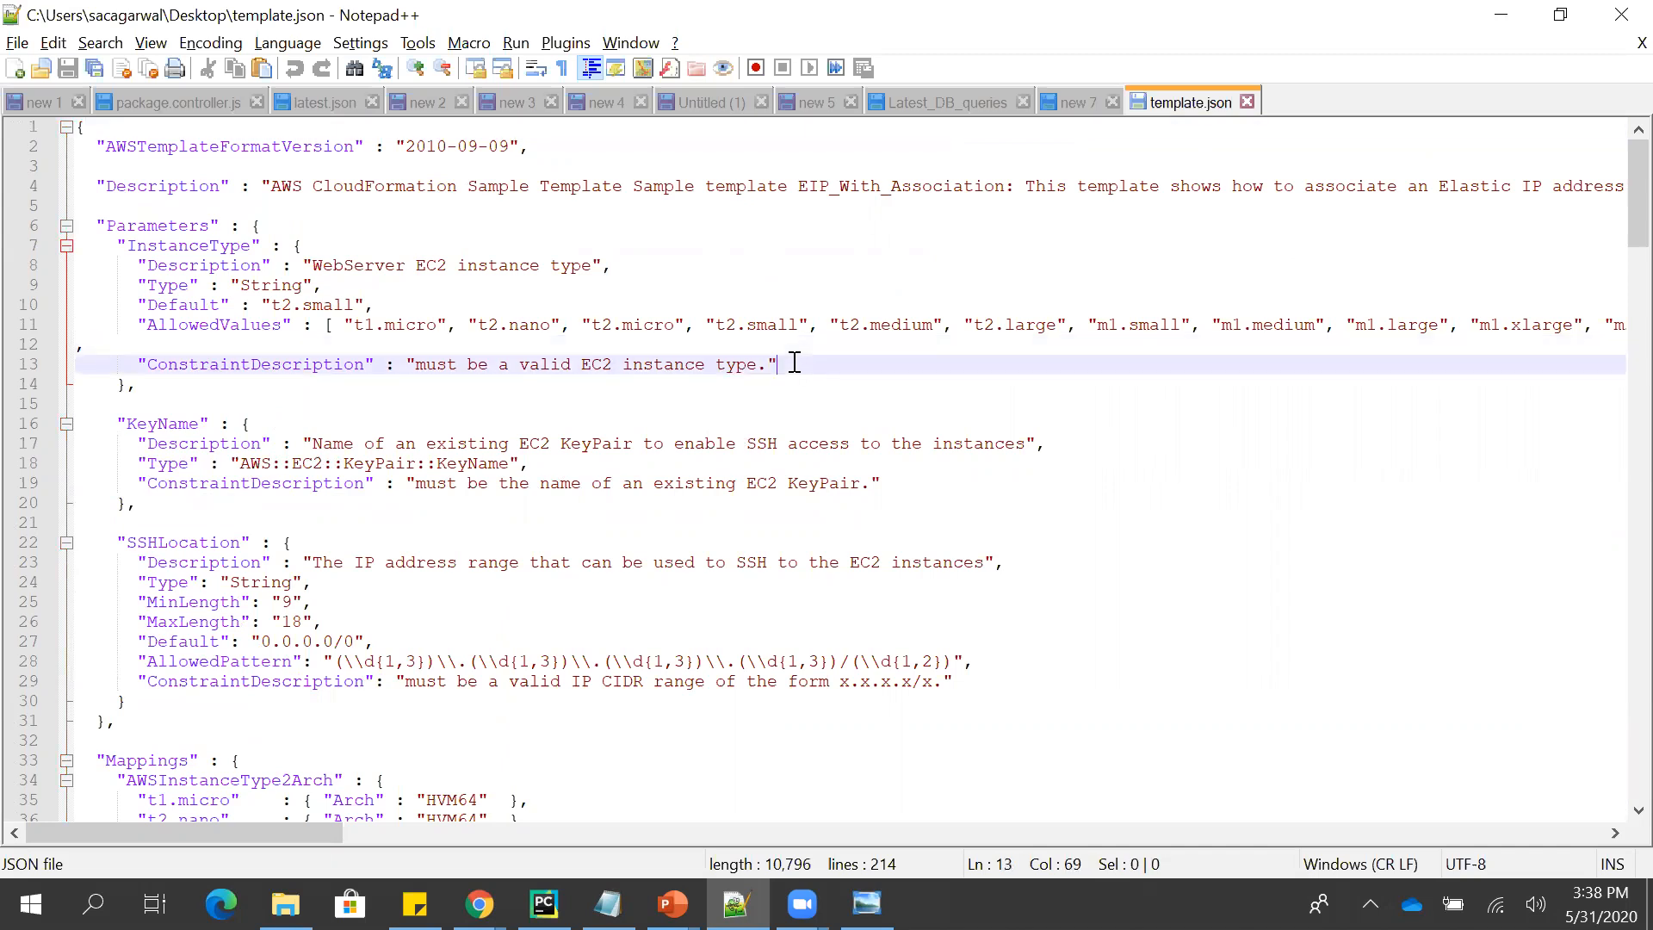
text(,)
key(Return)
text("DeletionPo)
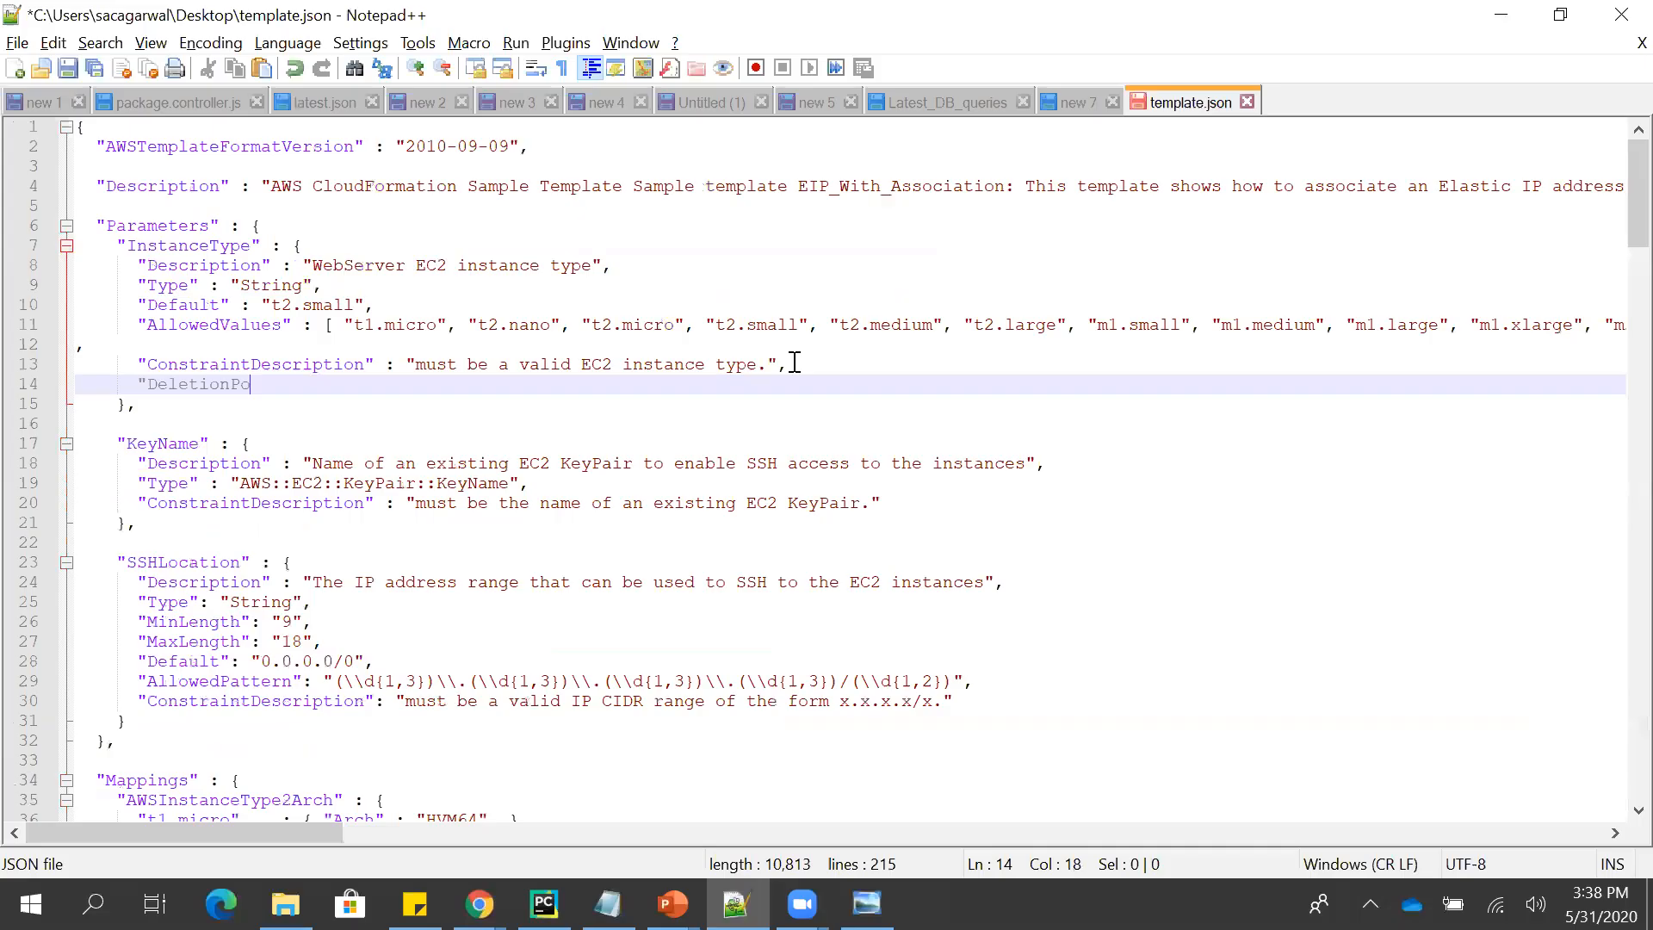
text(licy" : "Re)
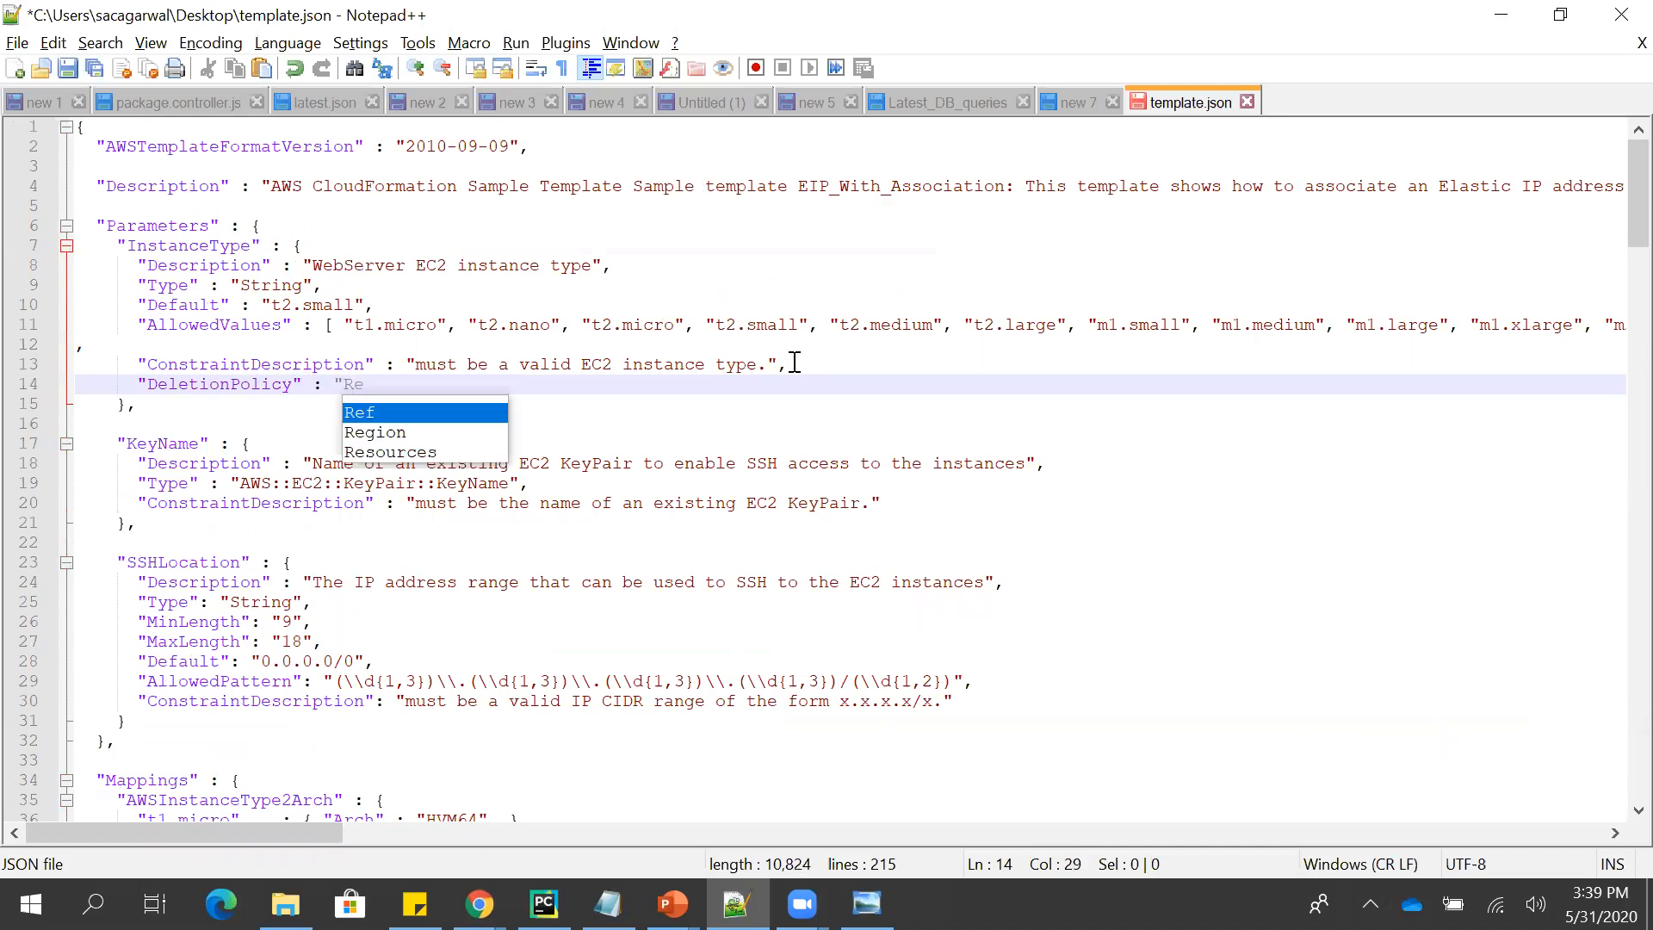
- Try "EIP:Retain" as the example DeletionPolicy value, and clear the text of that line
key(BackSpace)
key(BackSpace)
text(EIP)
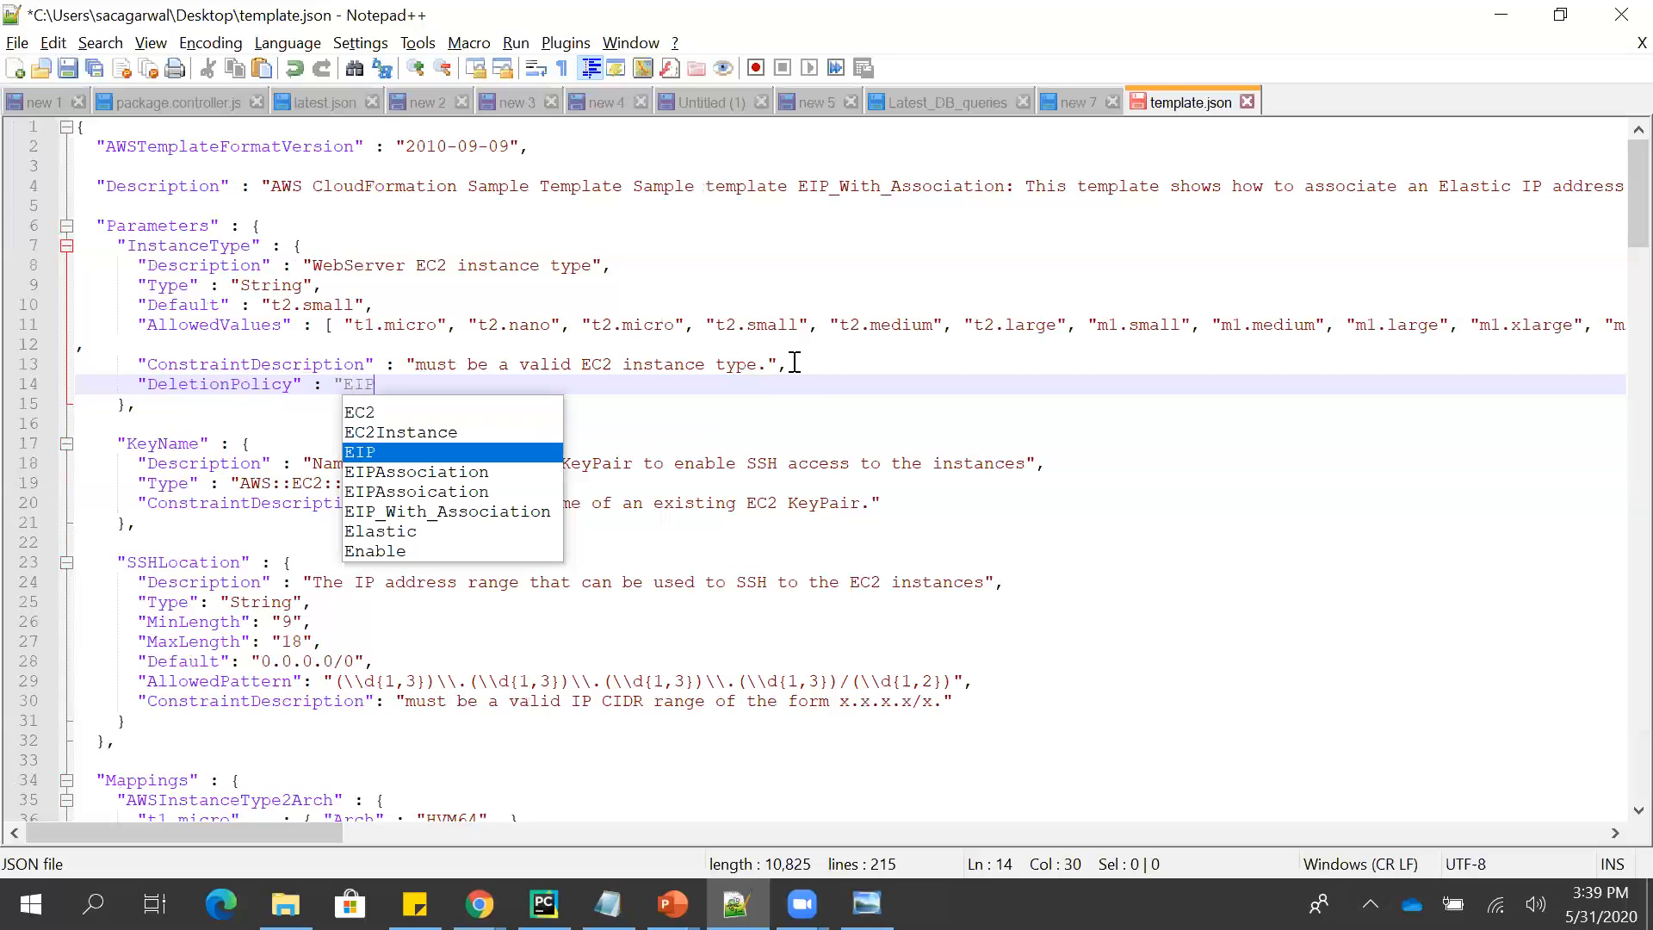
key(BackSpace)
key(Escape)
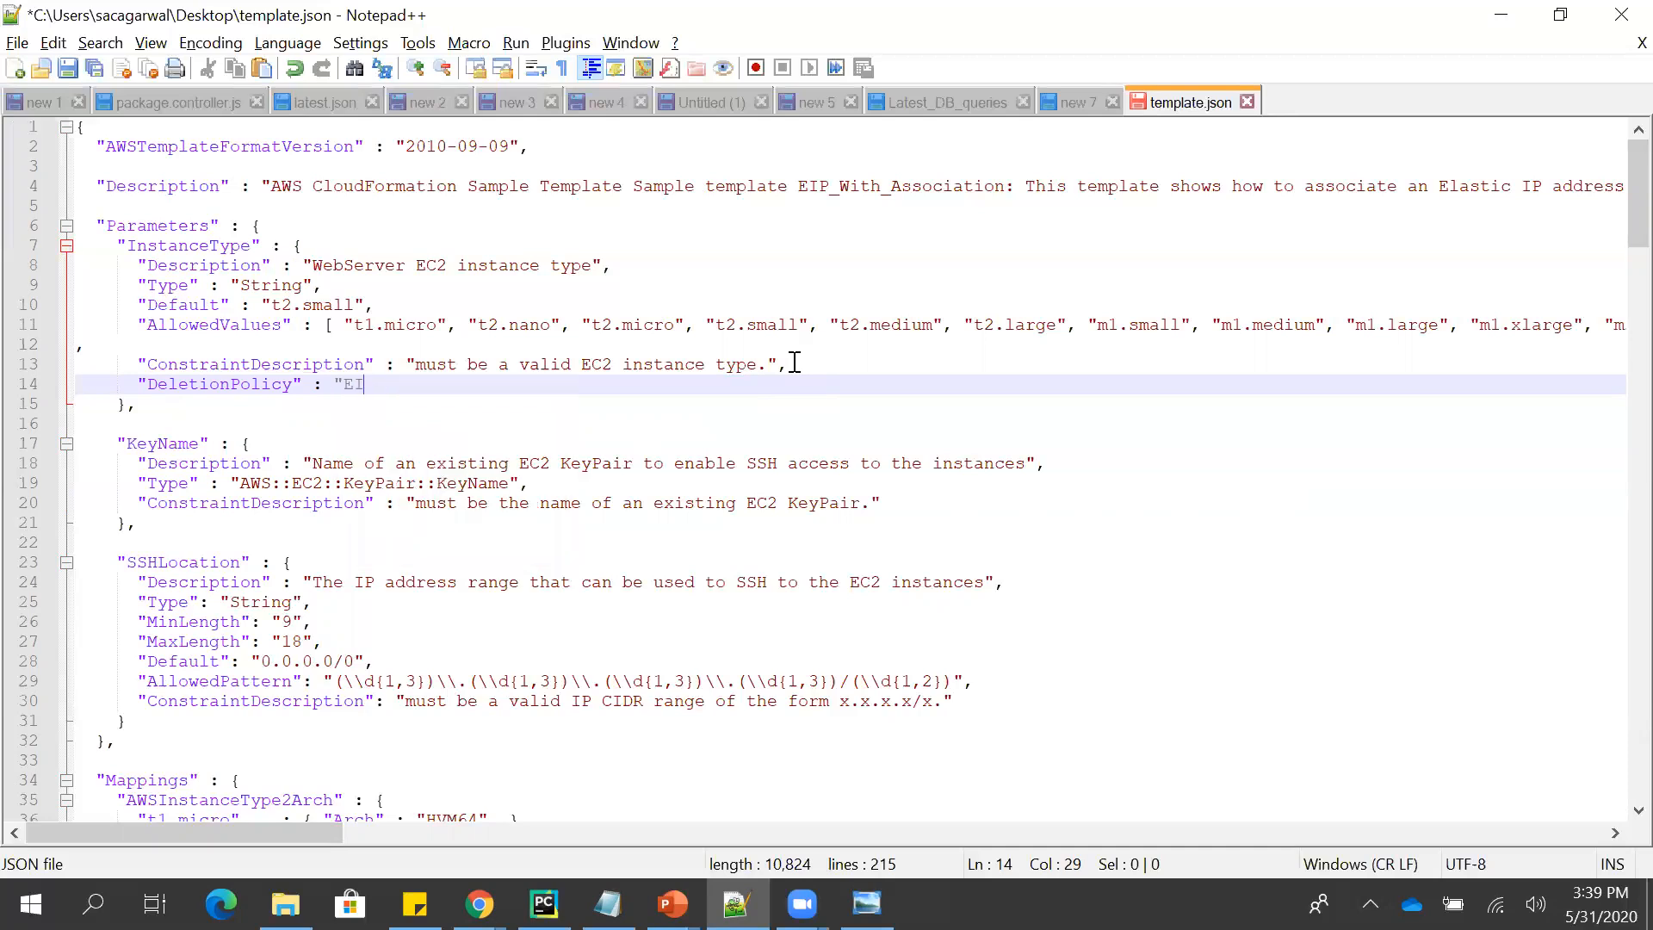
text(P:RE)
key(BackSpace)
text(etain")
key(shift+Home)
key(BackSpace)
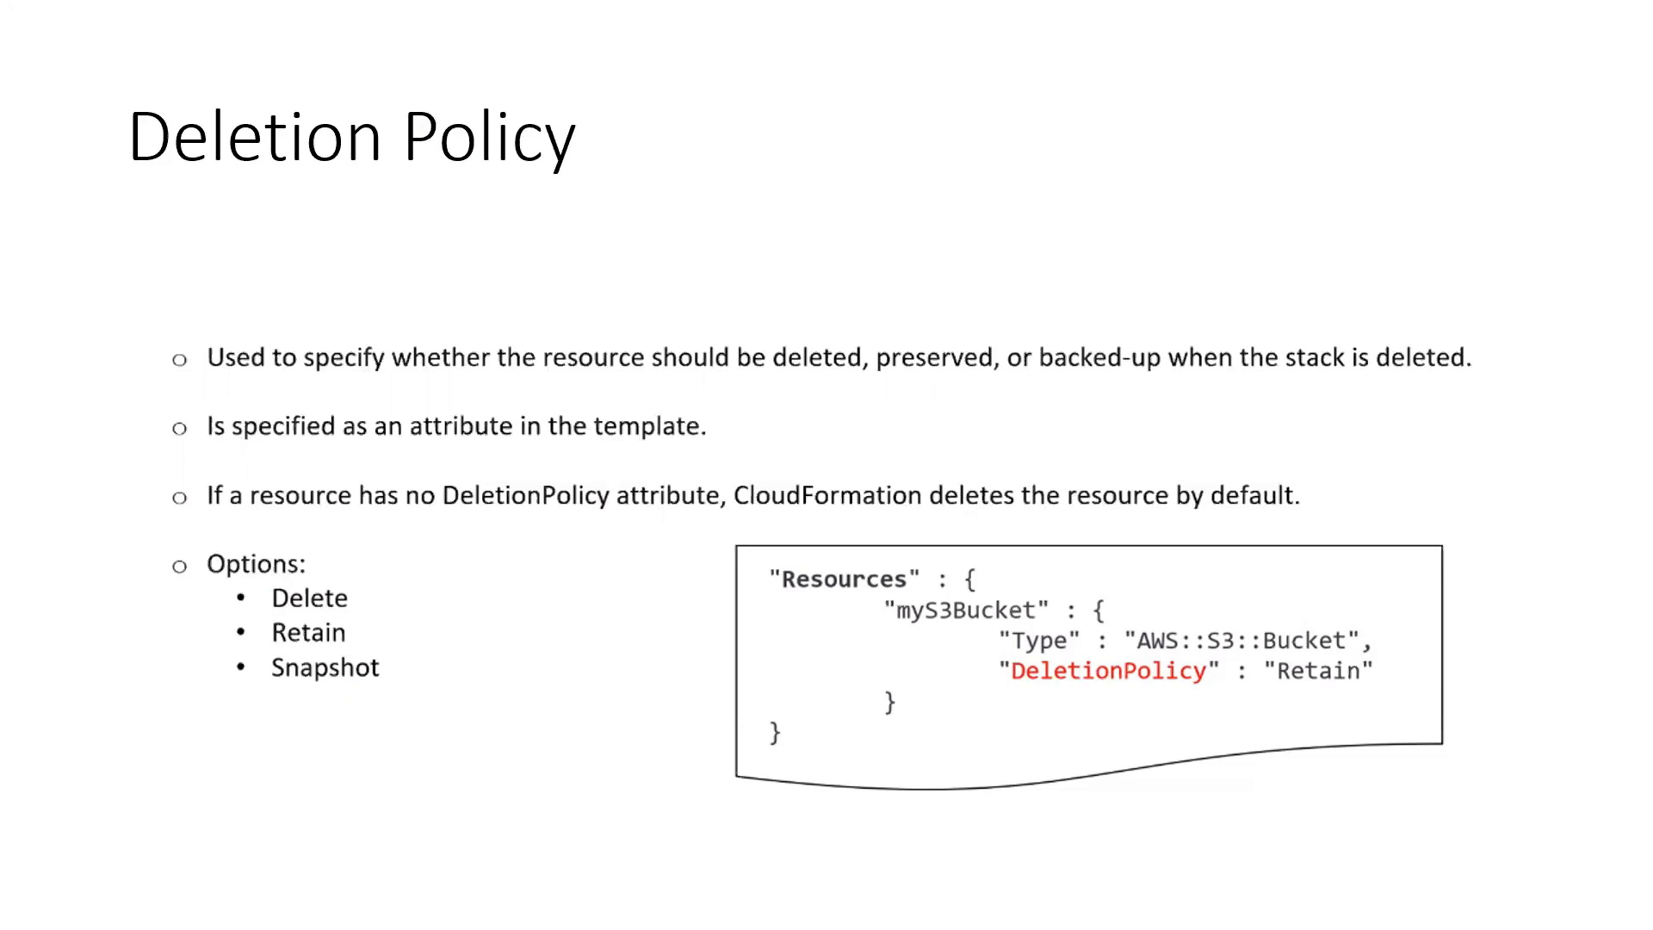
- Switch back to Chrome, view demostack's deletion confirmation without deleting the stack, and look at the available stack actions
key(alt+Tab)
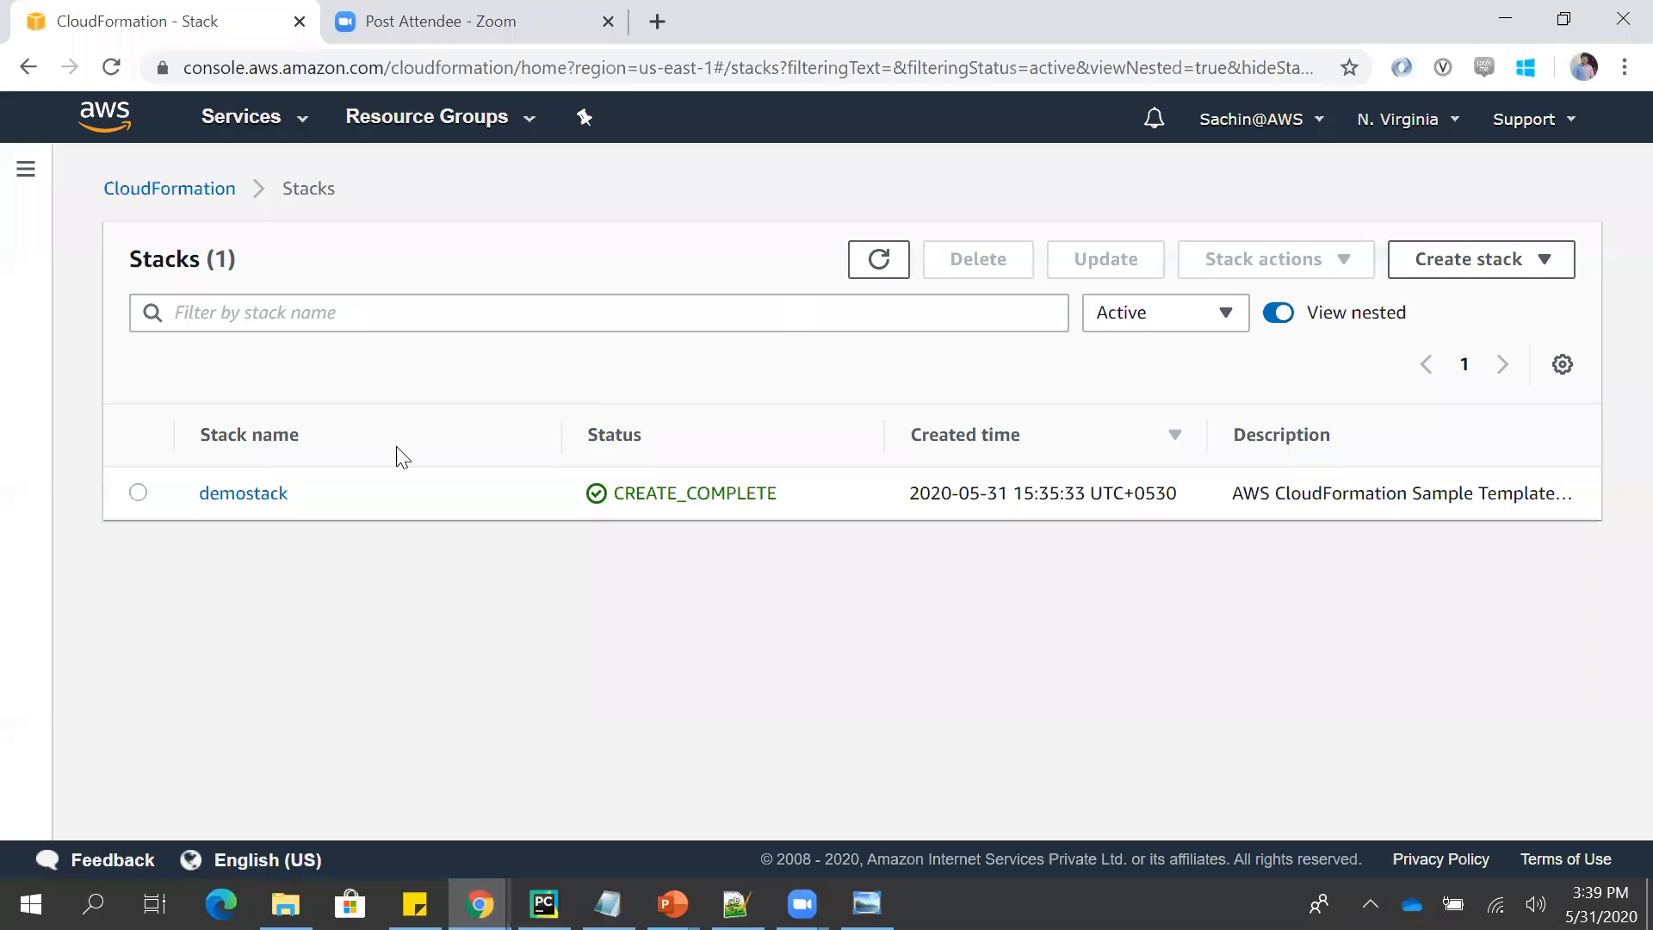
click(138, 493)
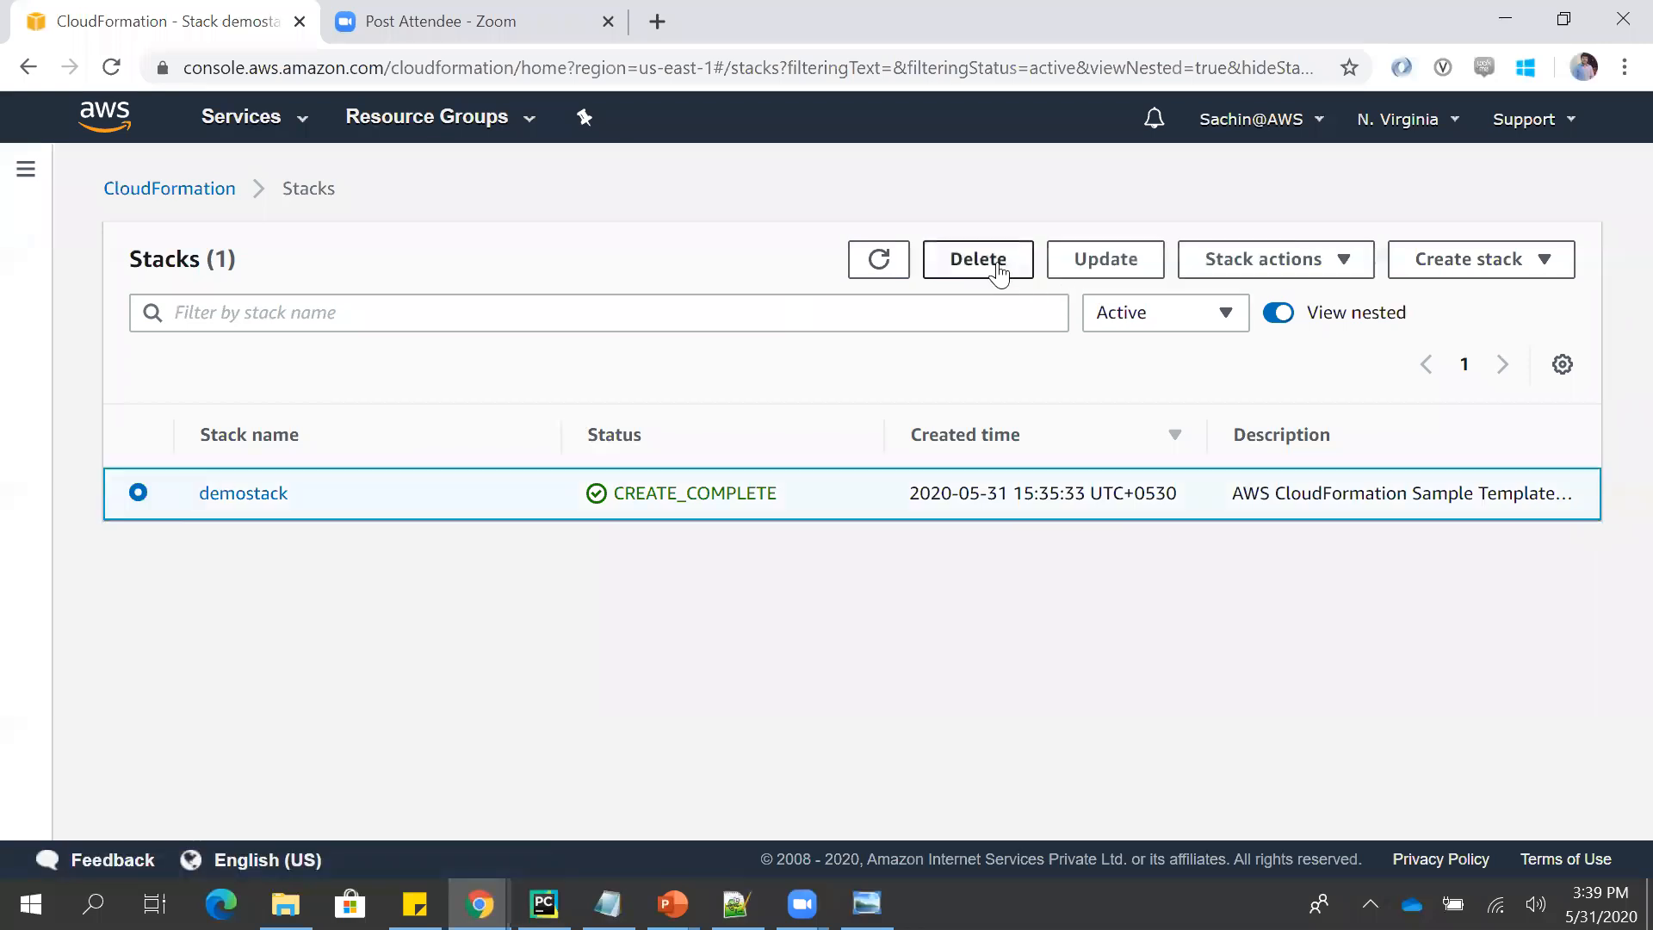
click(978, 259)
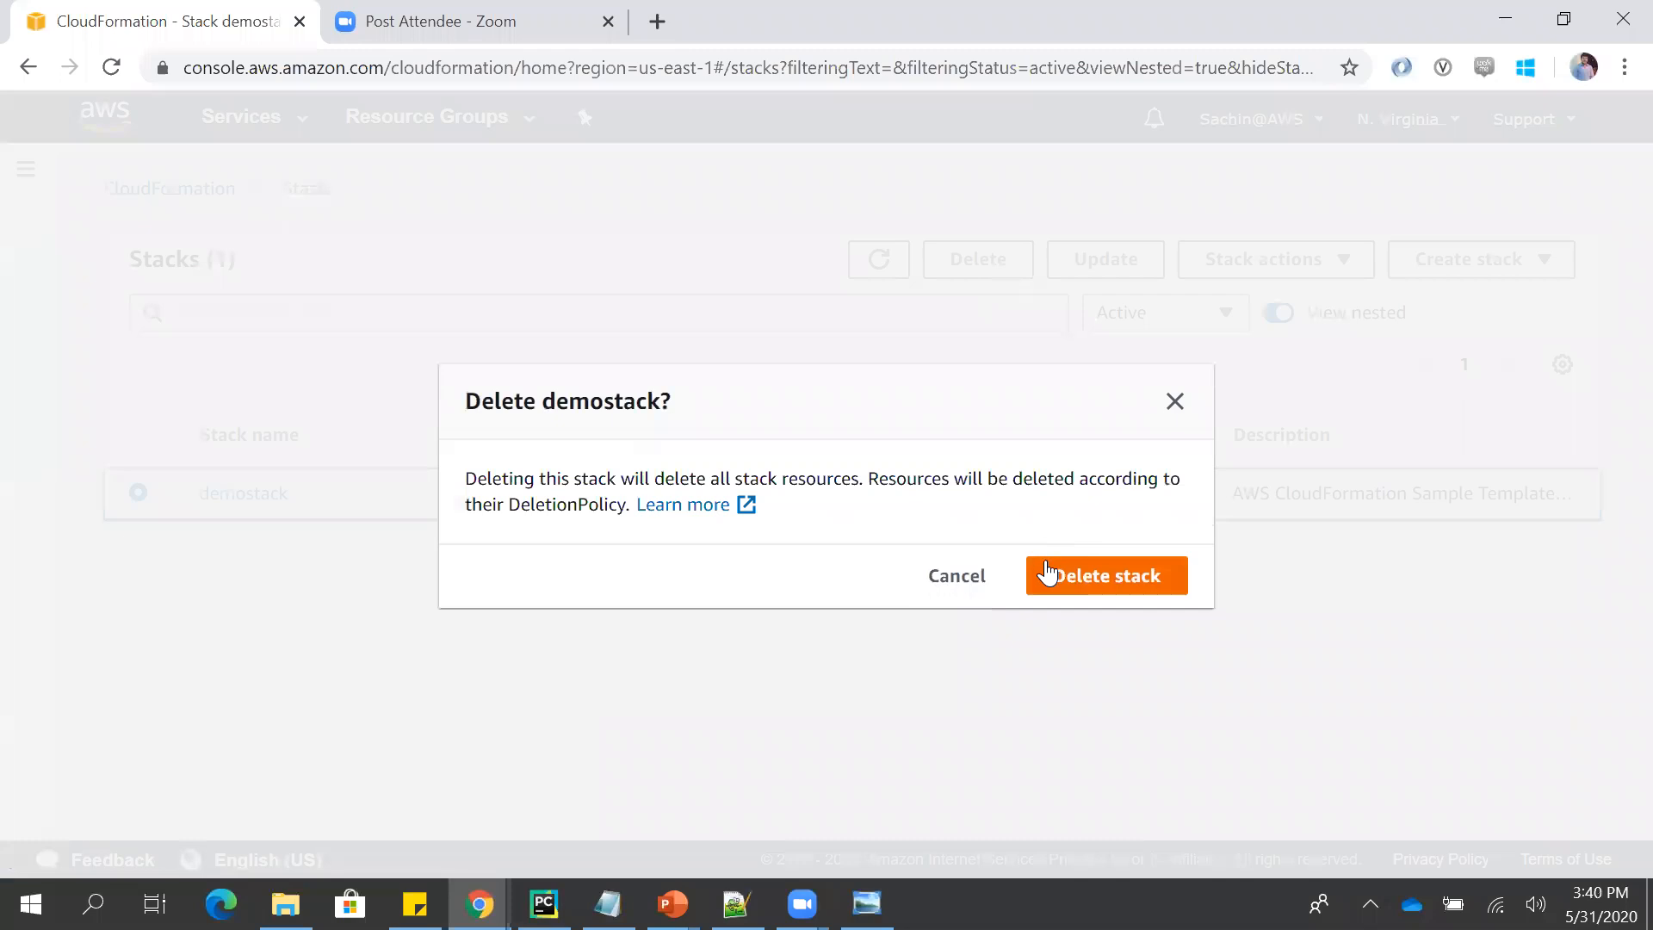
click(965, 574)
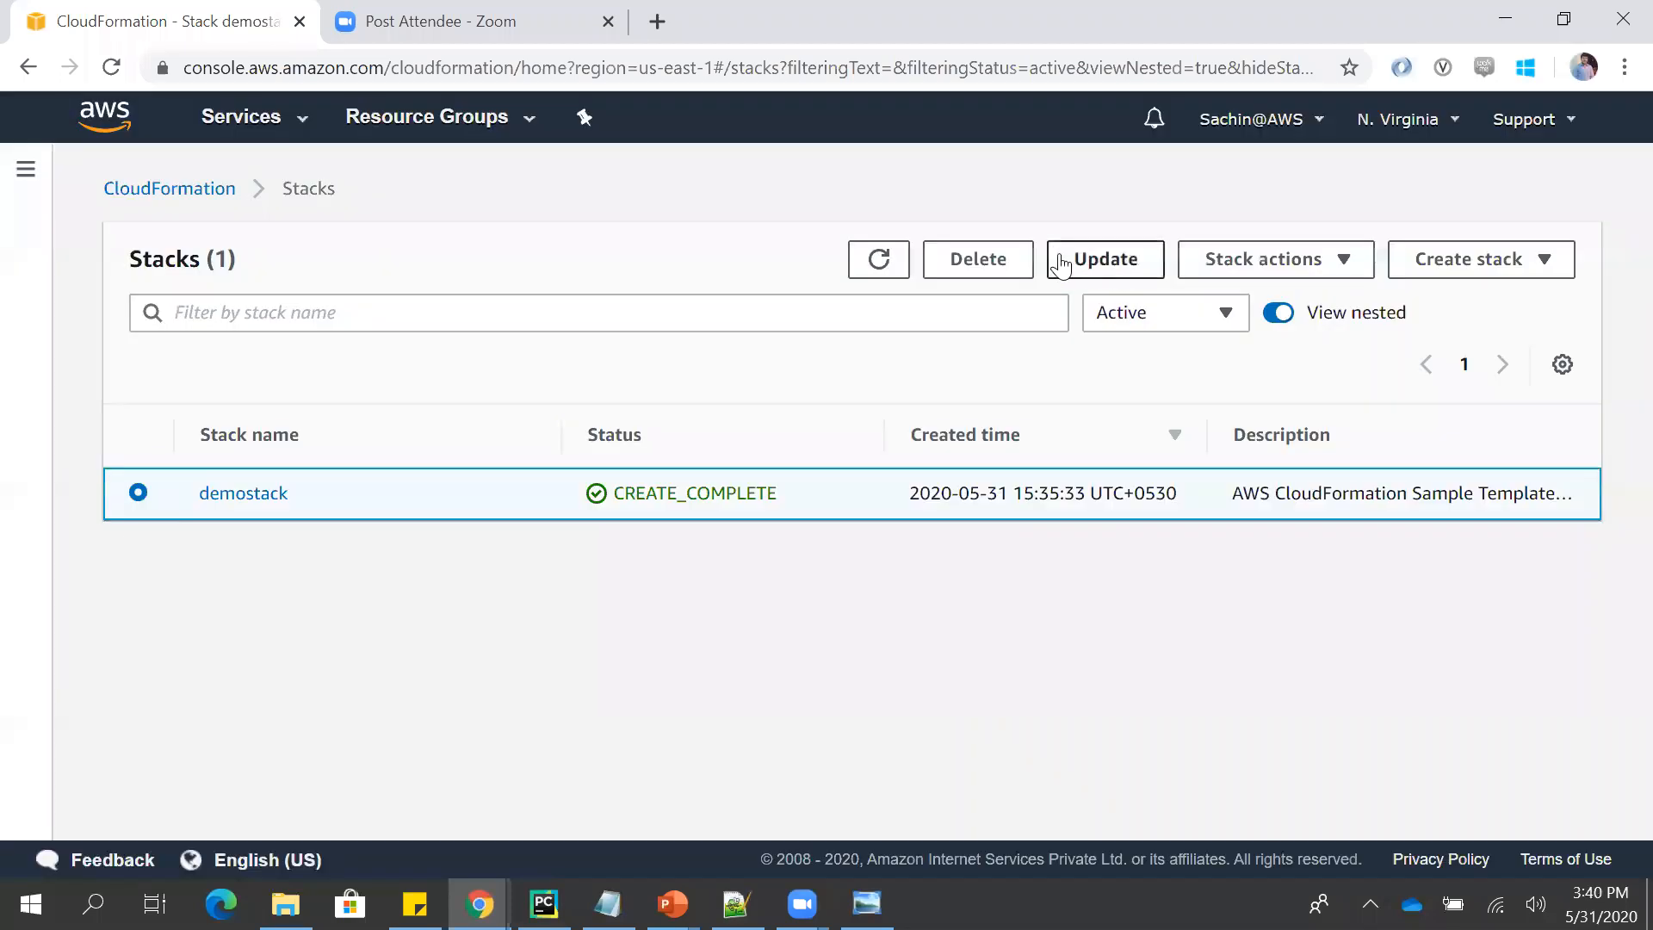
click(1244, 274)
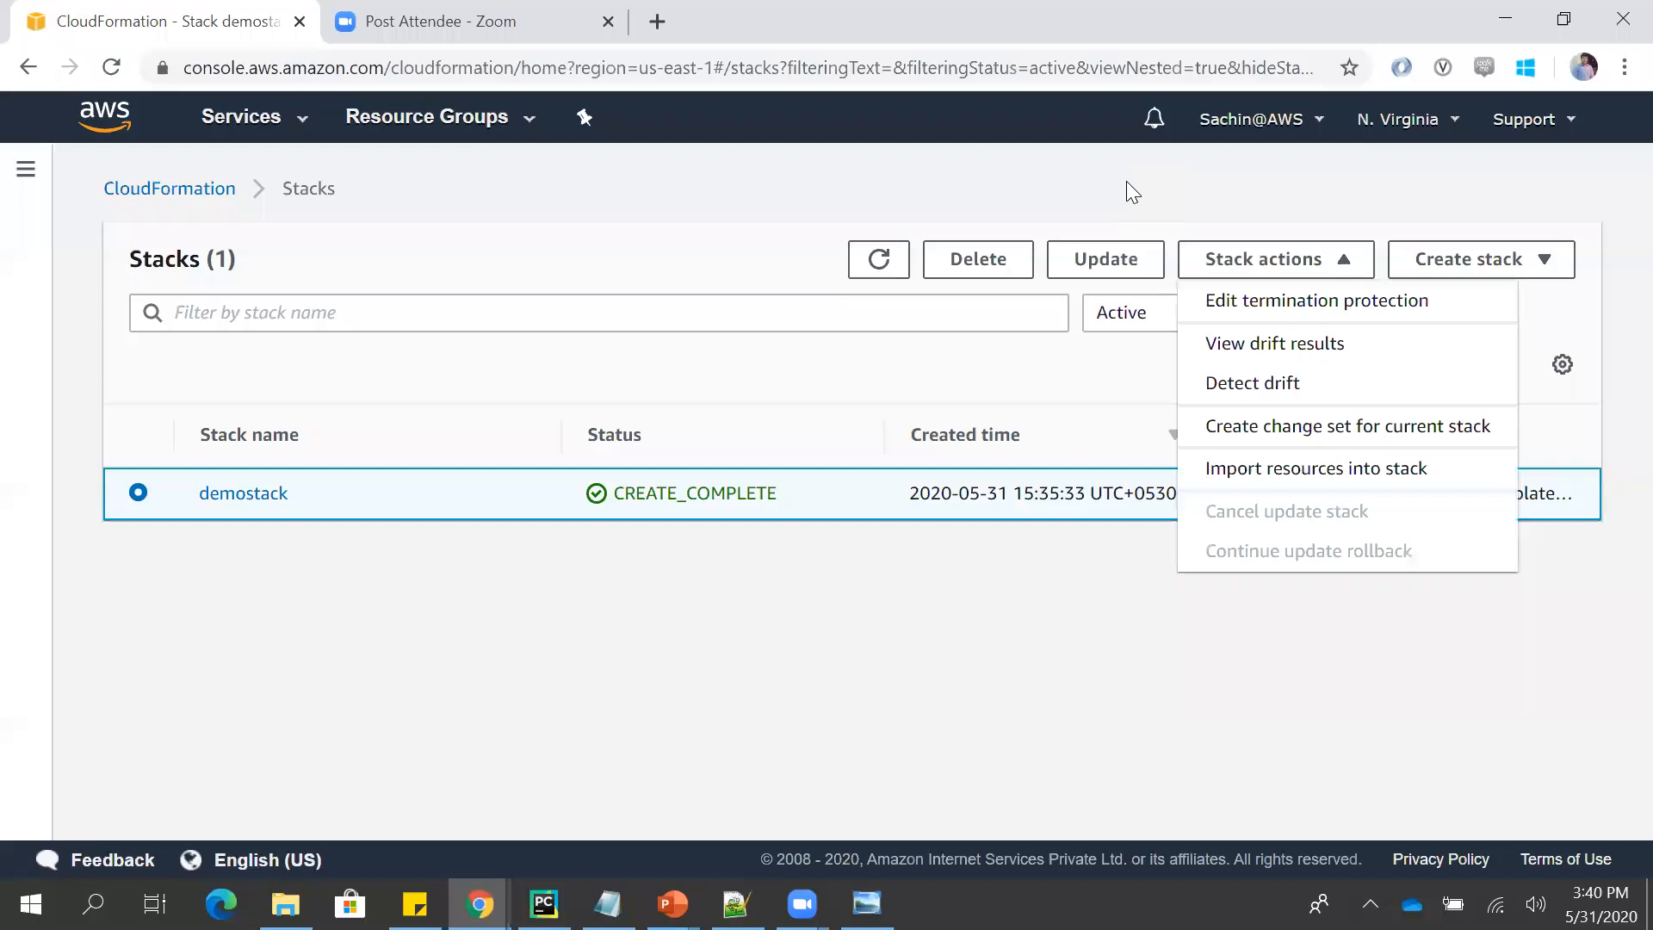
click(979, 205)
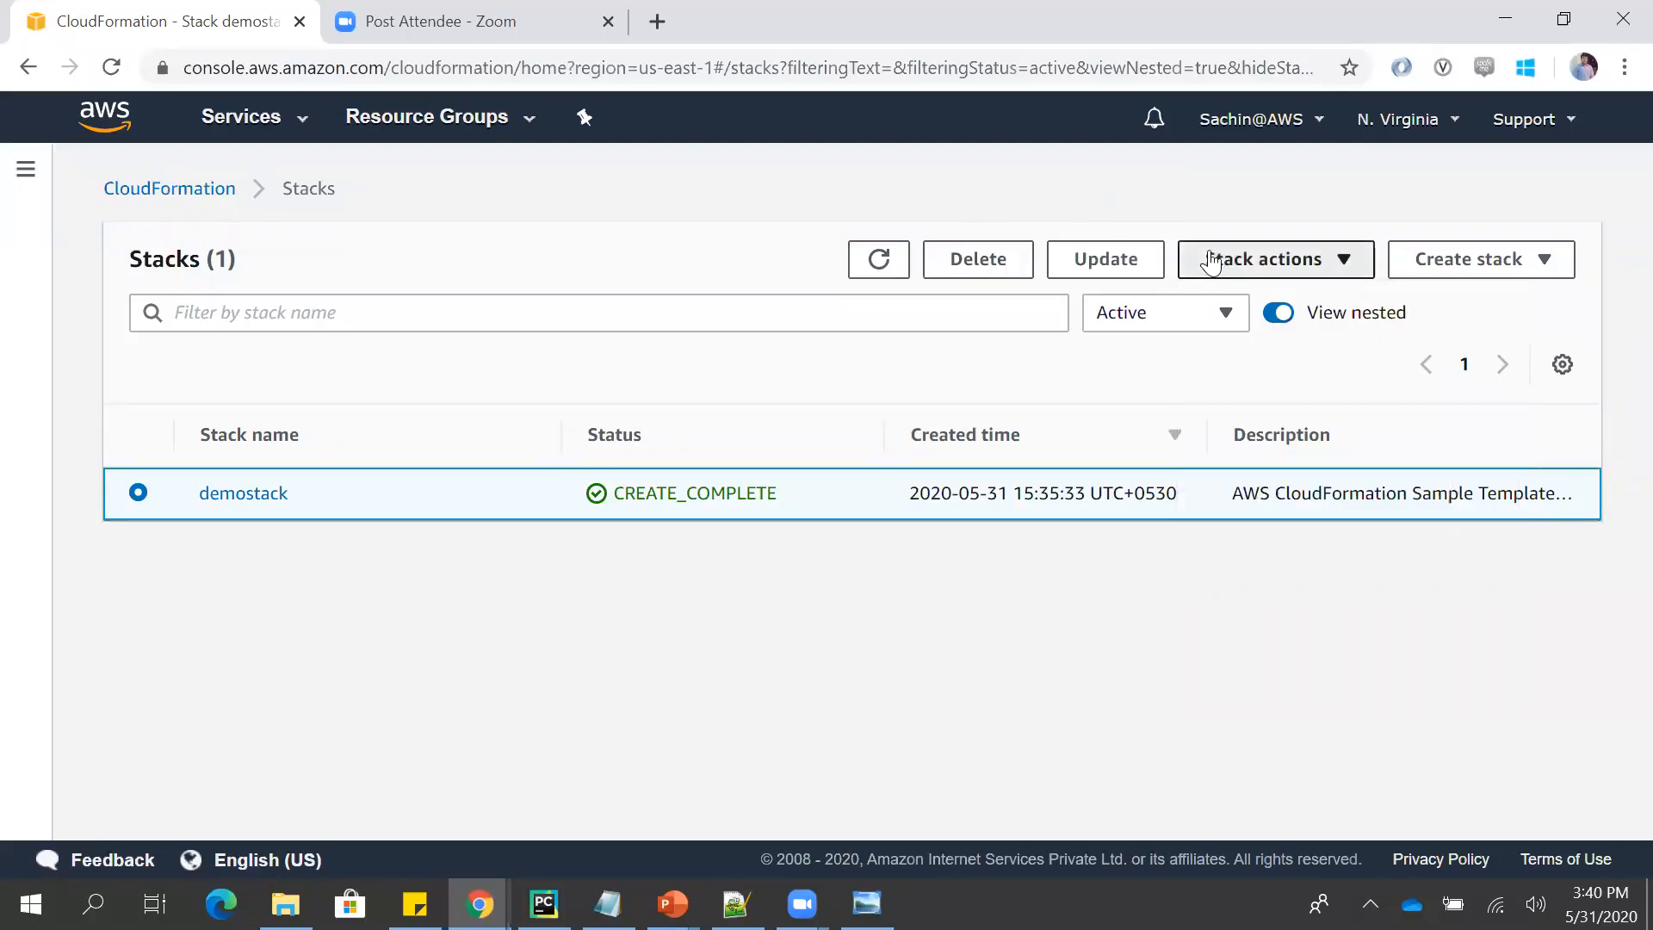
- Delete the demostack stack and confirm its deletion
click(1205, 258)
click(999, 257)
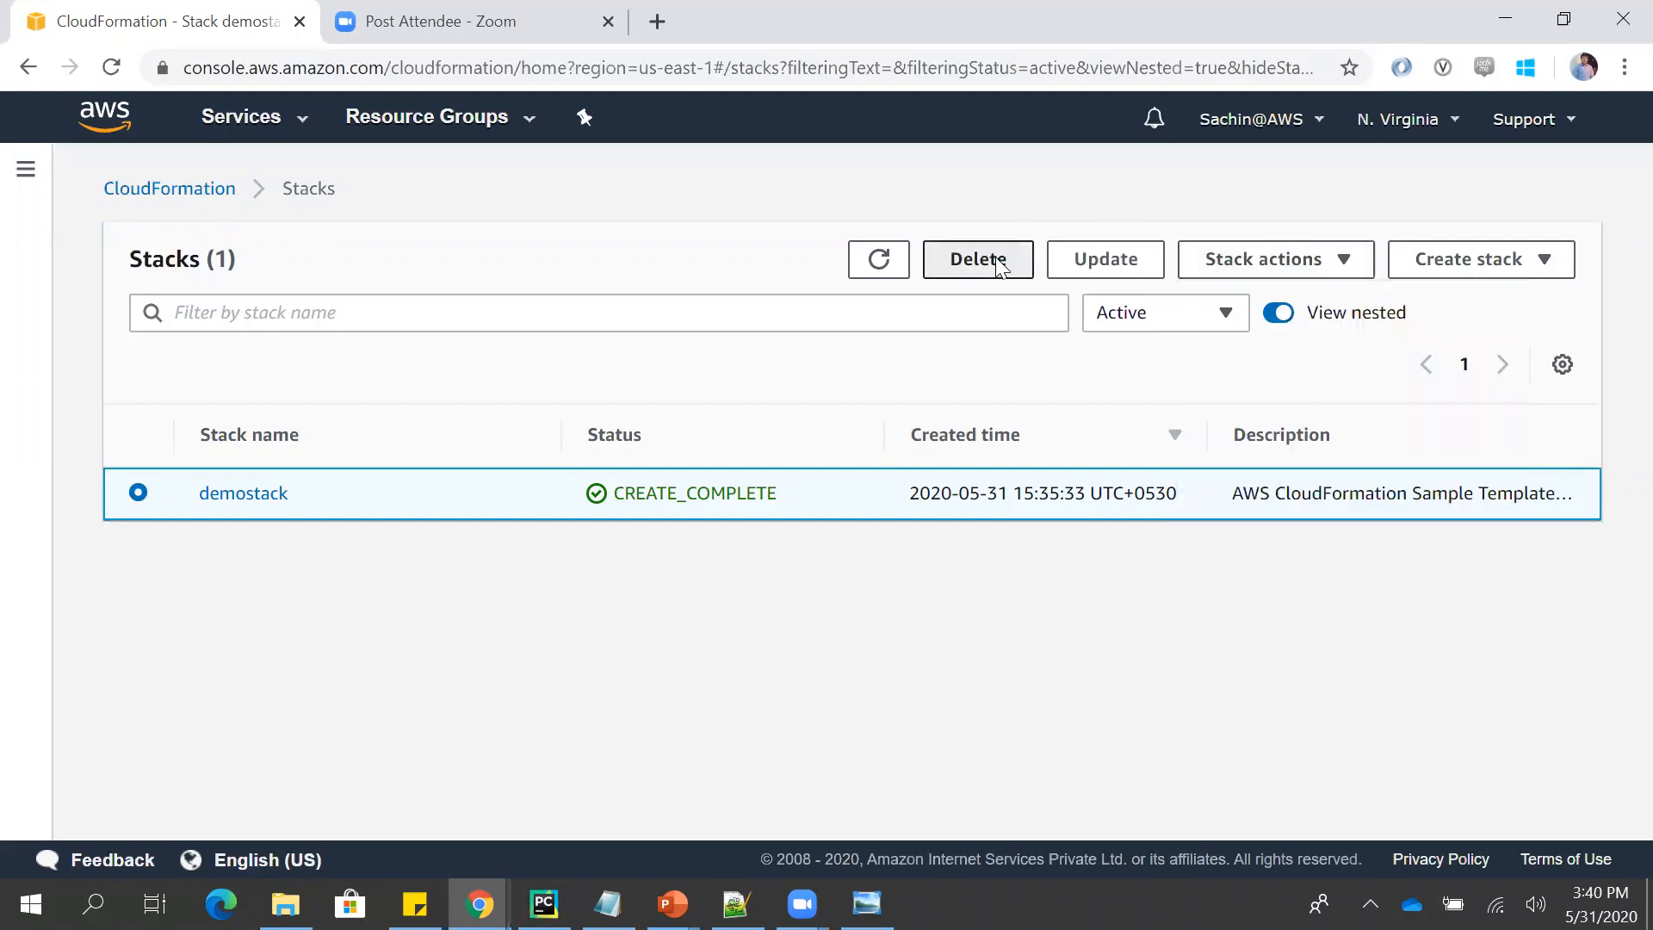
click(995, 256)
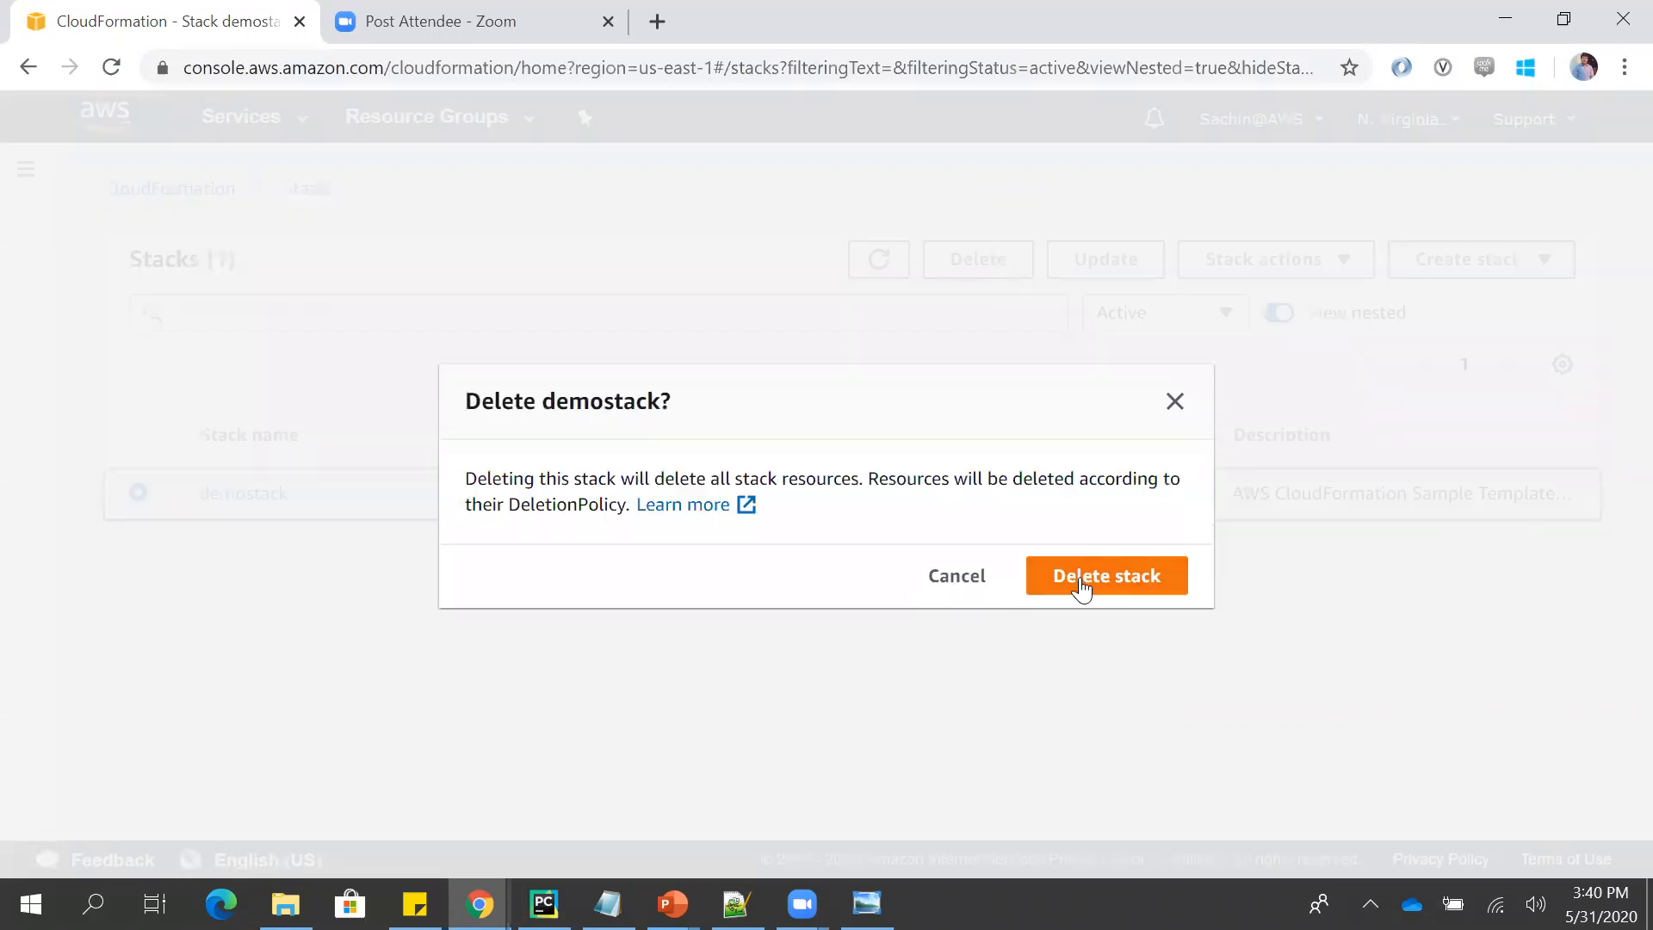
click(1084, 565)
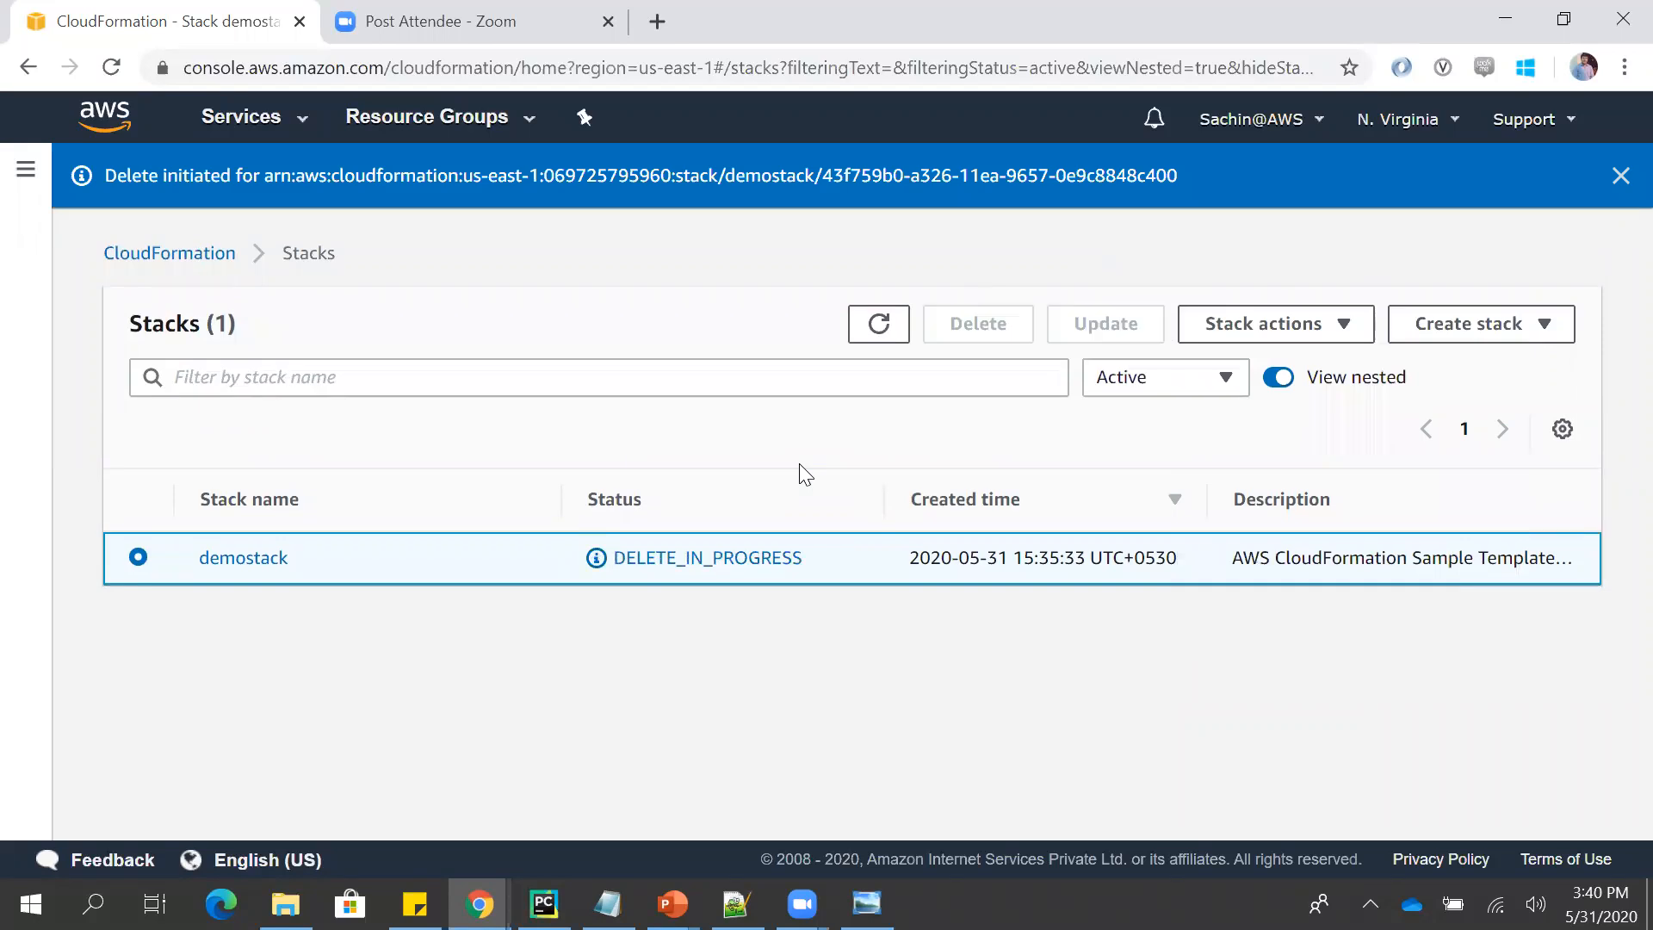
- Search the web for "cloud formation drift" in a new browser tab and open the AWS News Blog post on CloudFormation Drift Detection
key(ctrl+t)
text(cloud form)
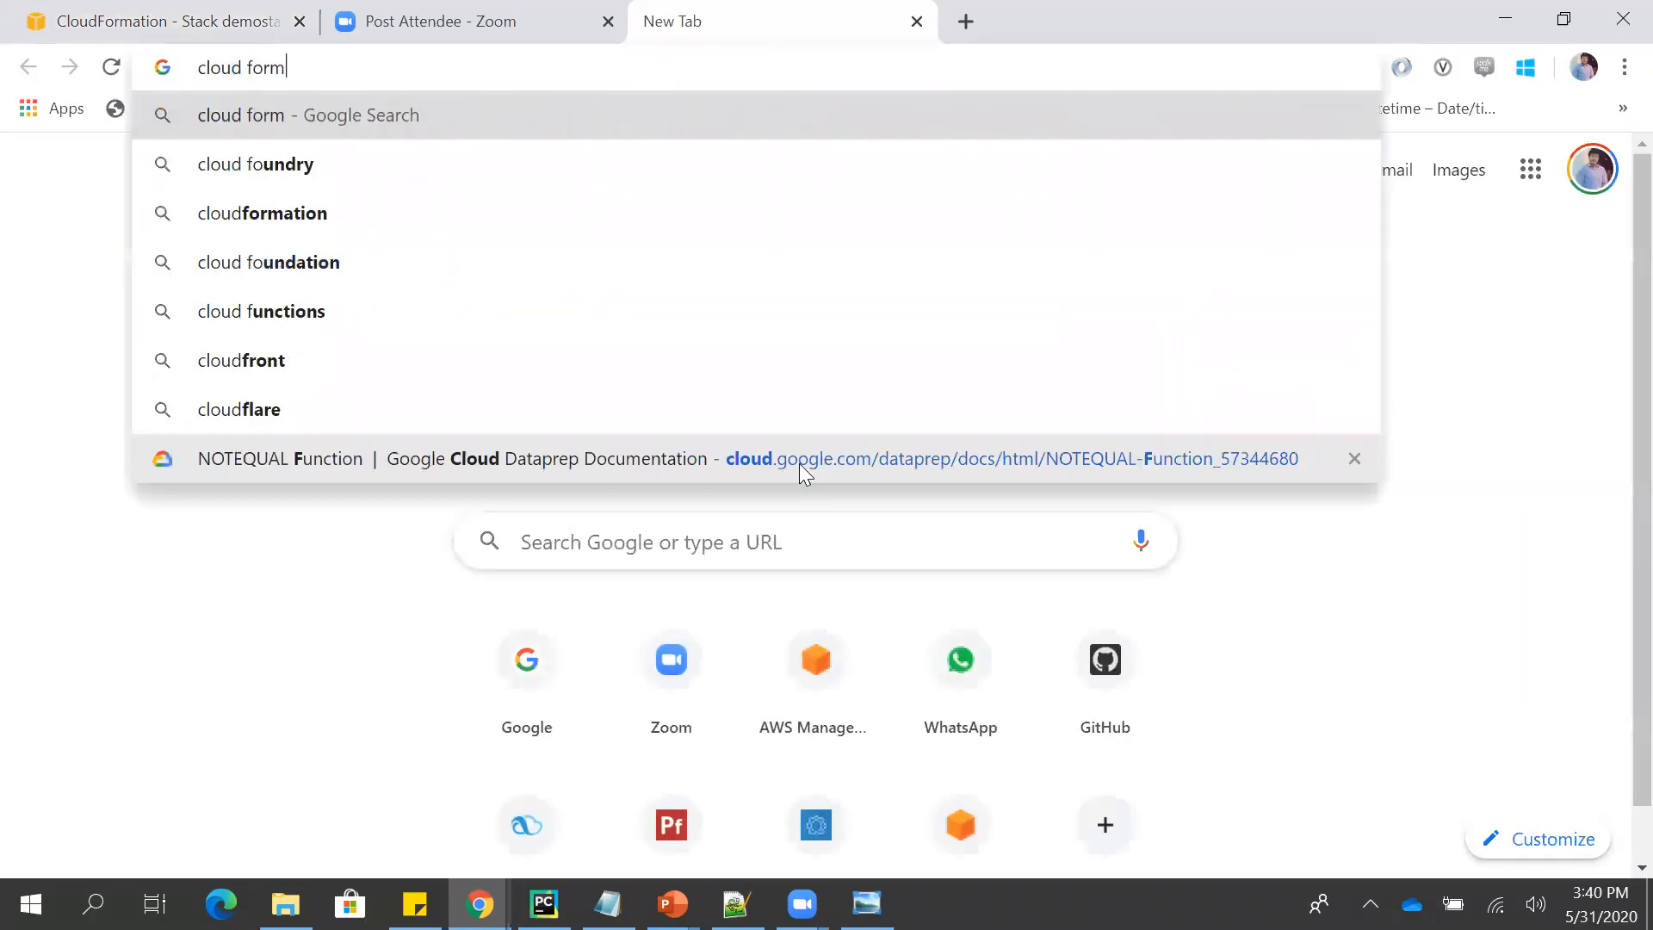
text(ation drift)
key(Return)
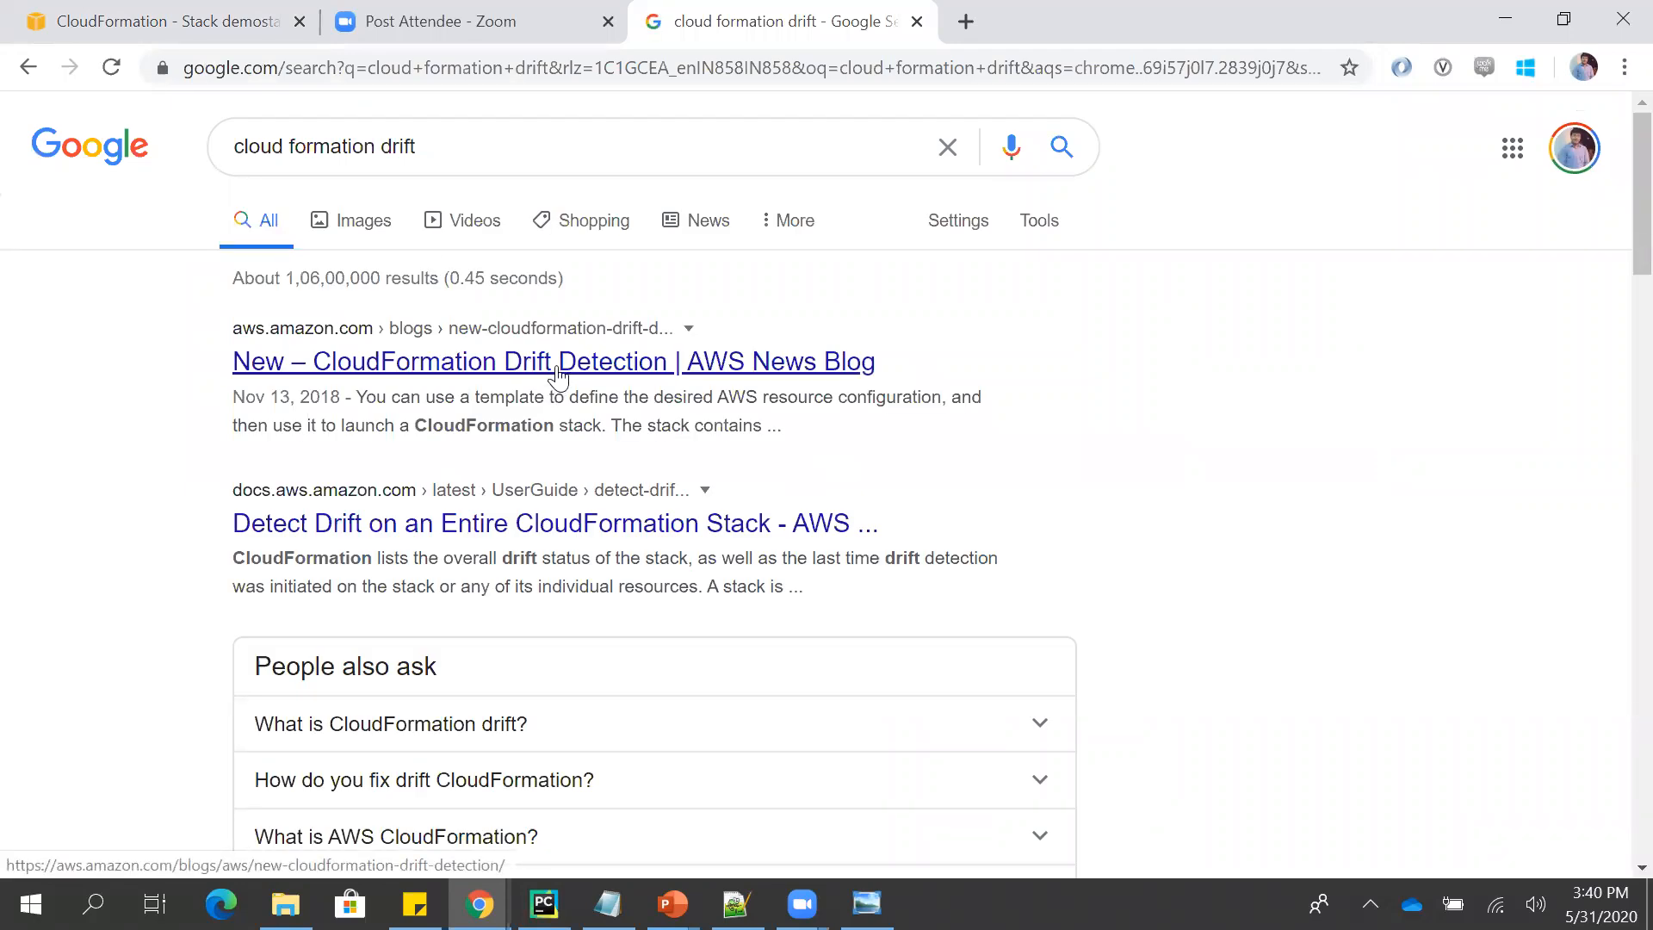
click(557, 369)
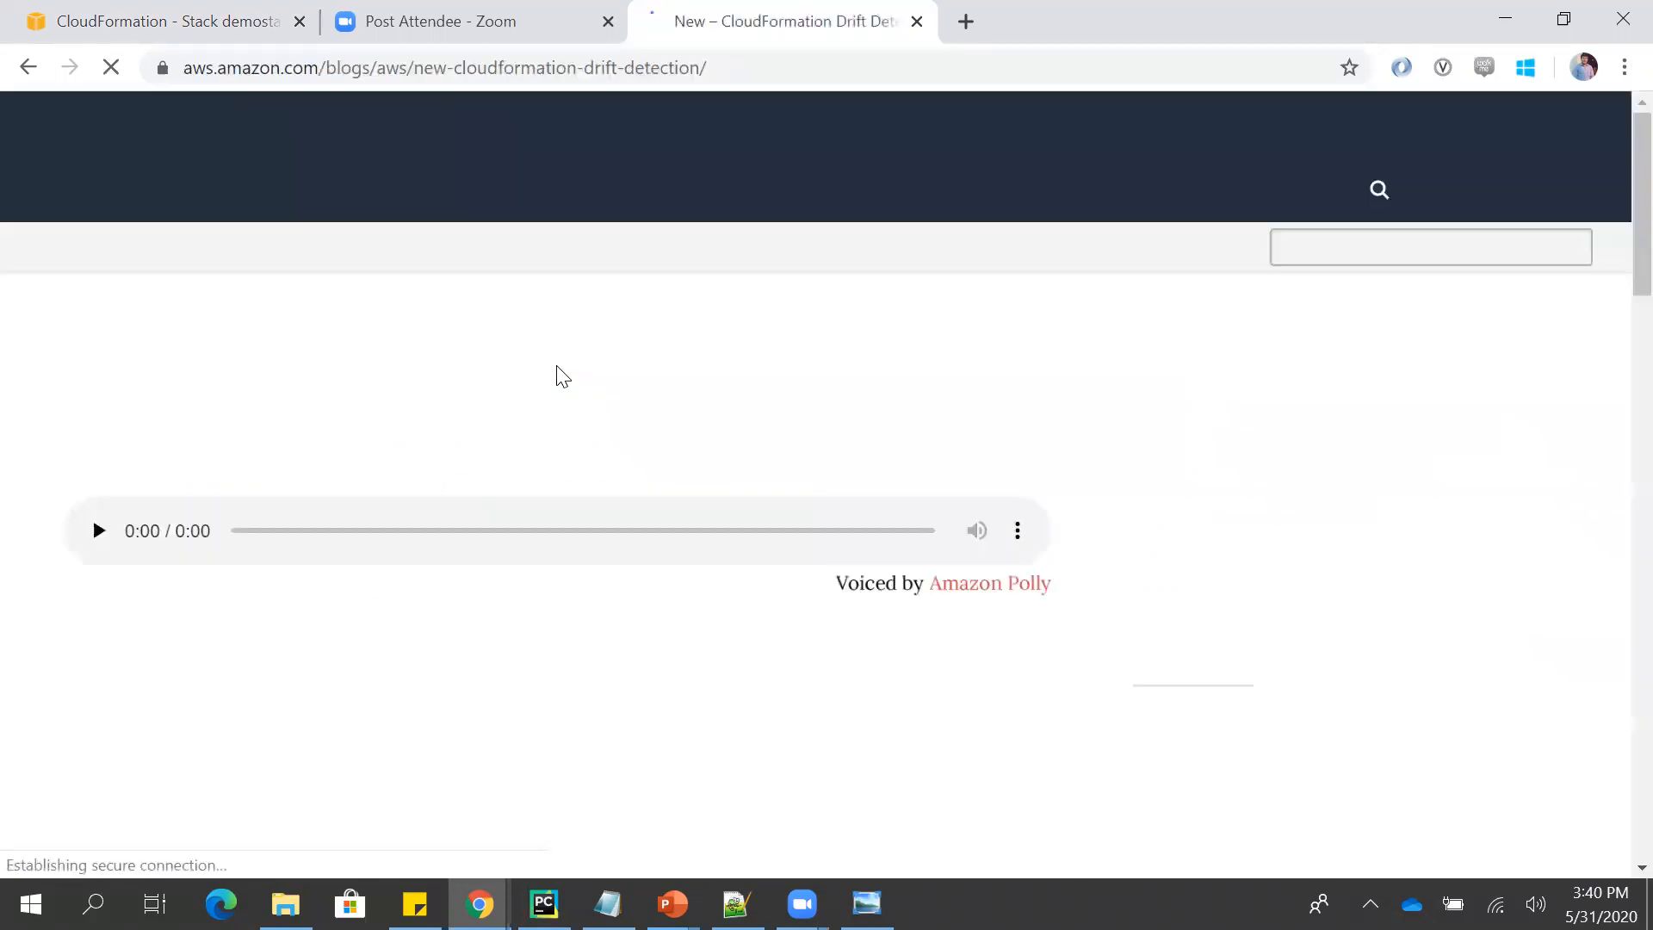
- Read the blog post's explanation of drift detection, the supported stack states and the Detect drift example
scroll(257, 579, down, 5)
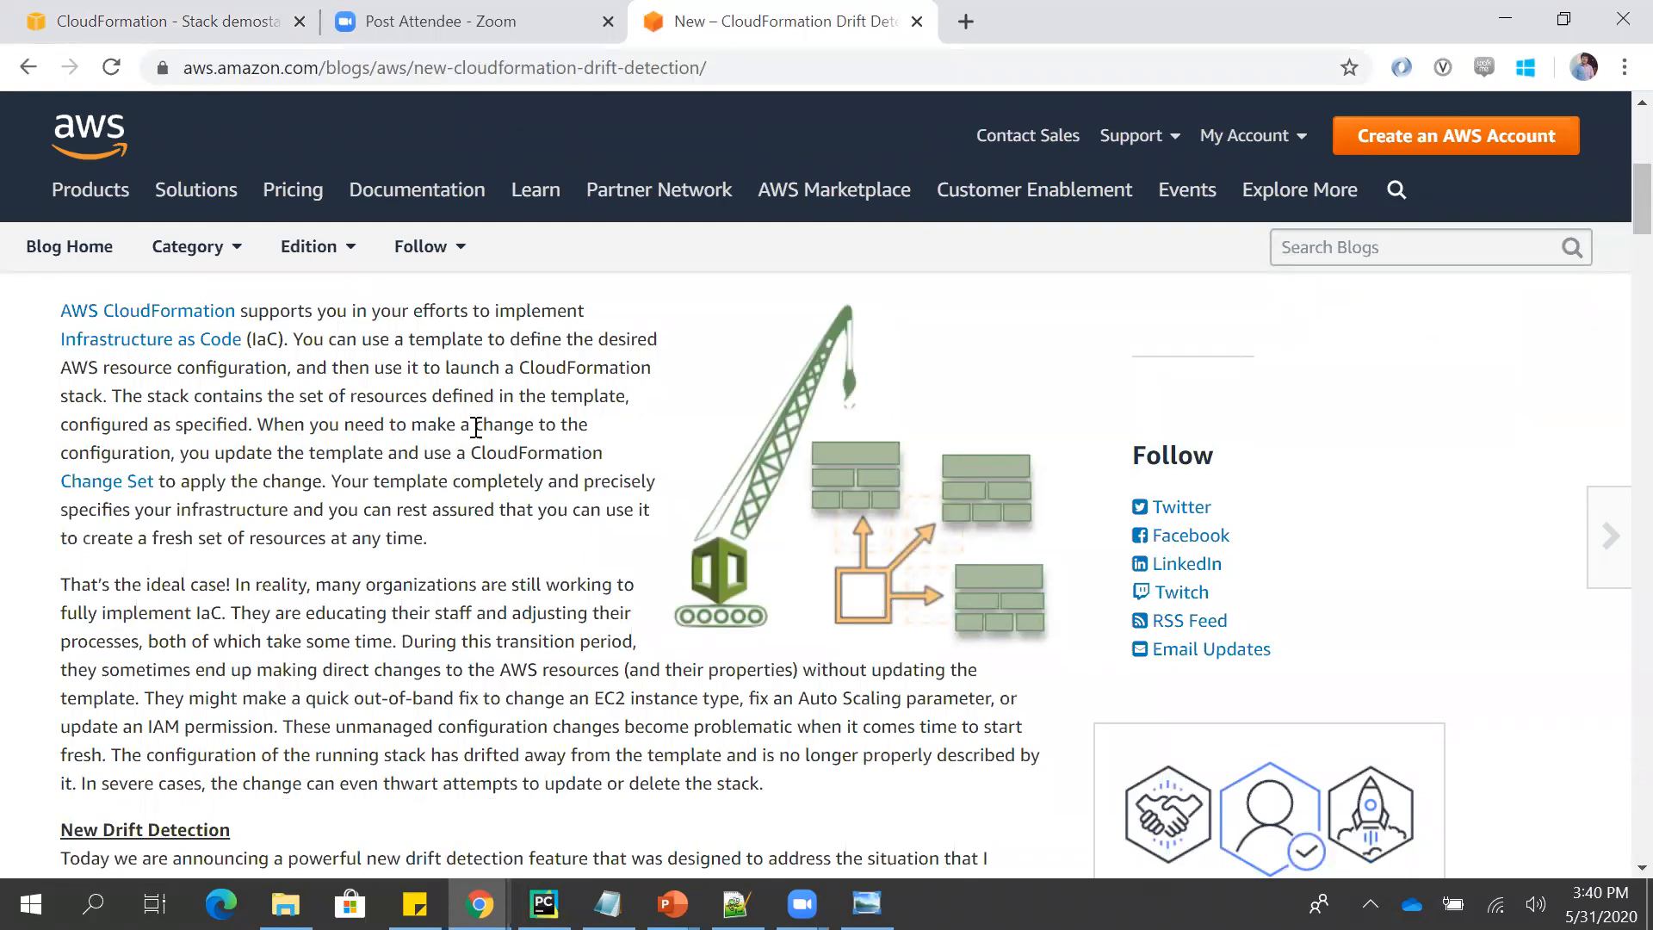
scroll(446, 642, down, 1)
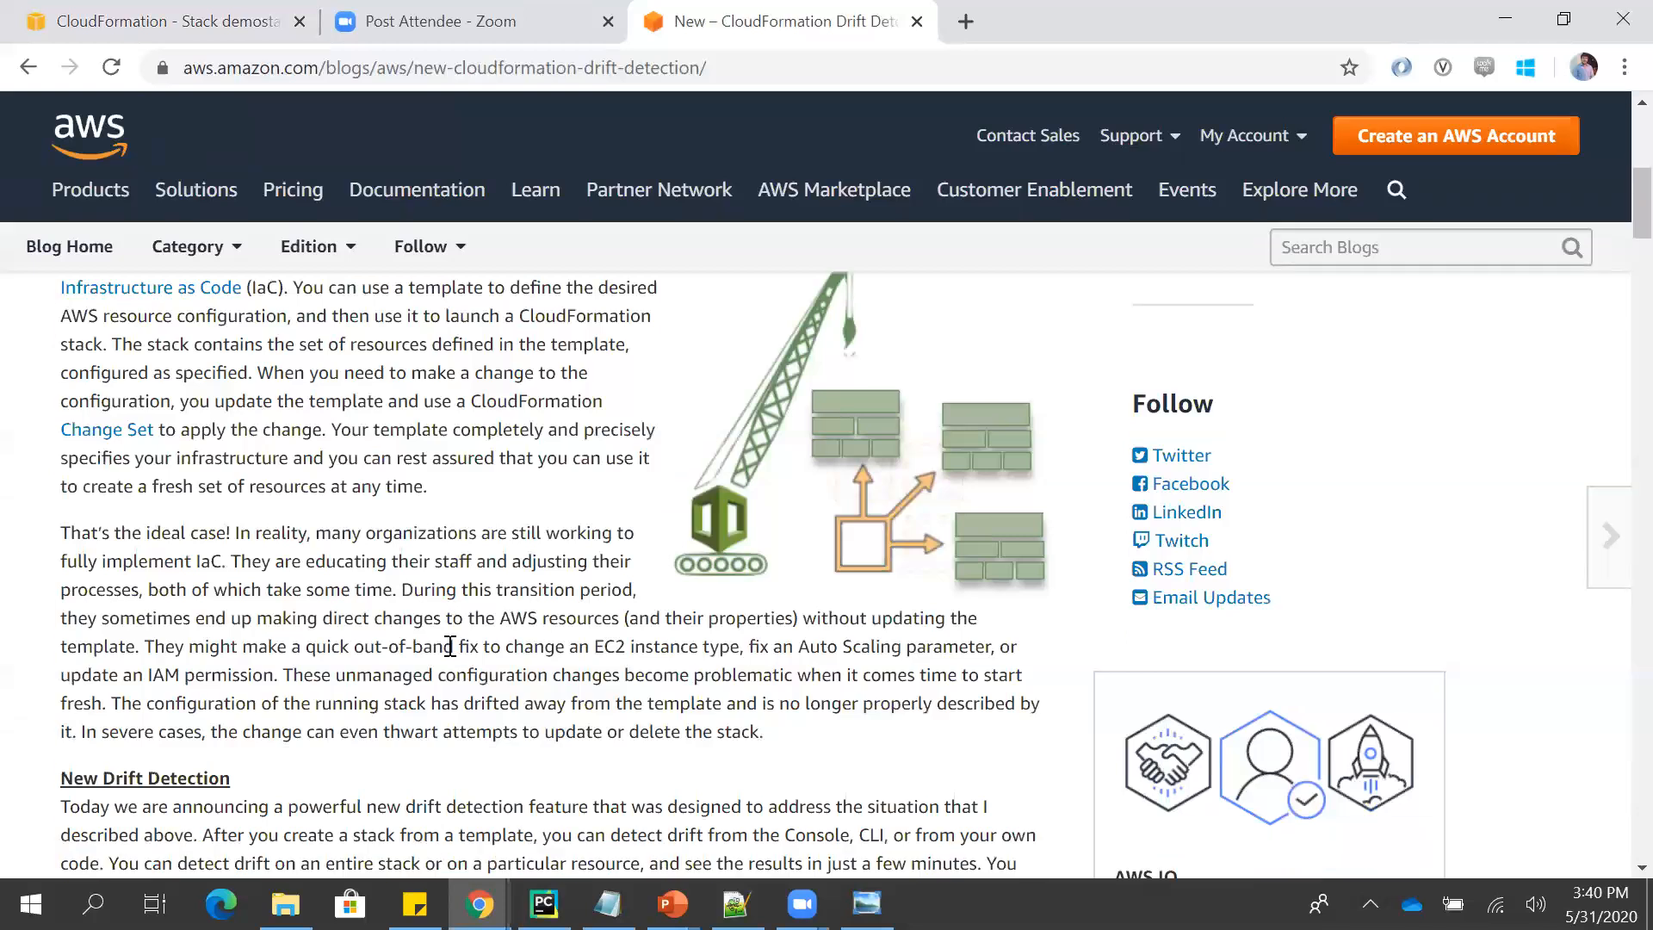
scroll(449, 645, down, 4)
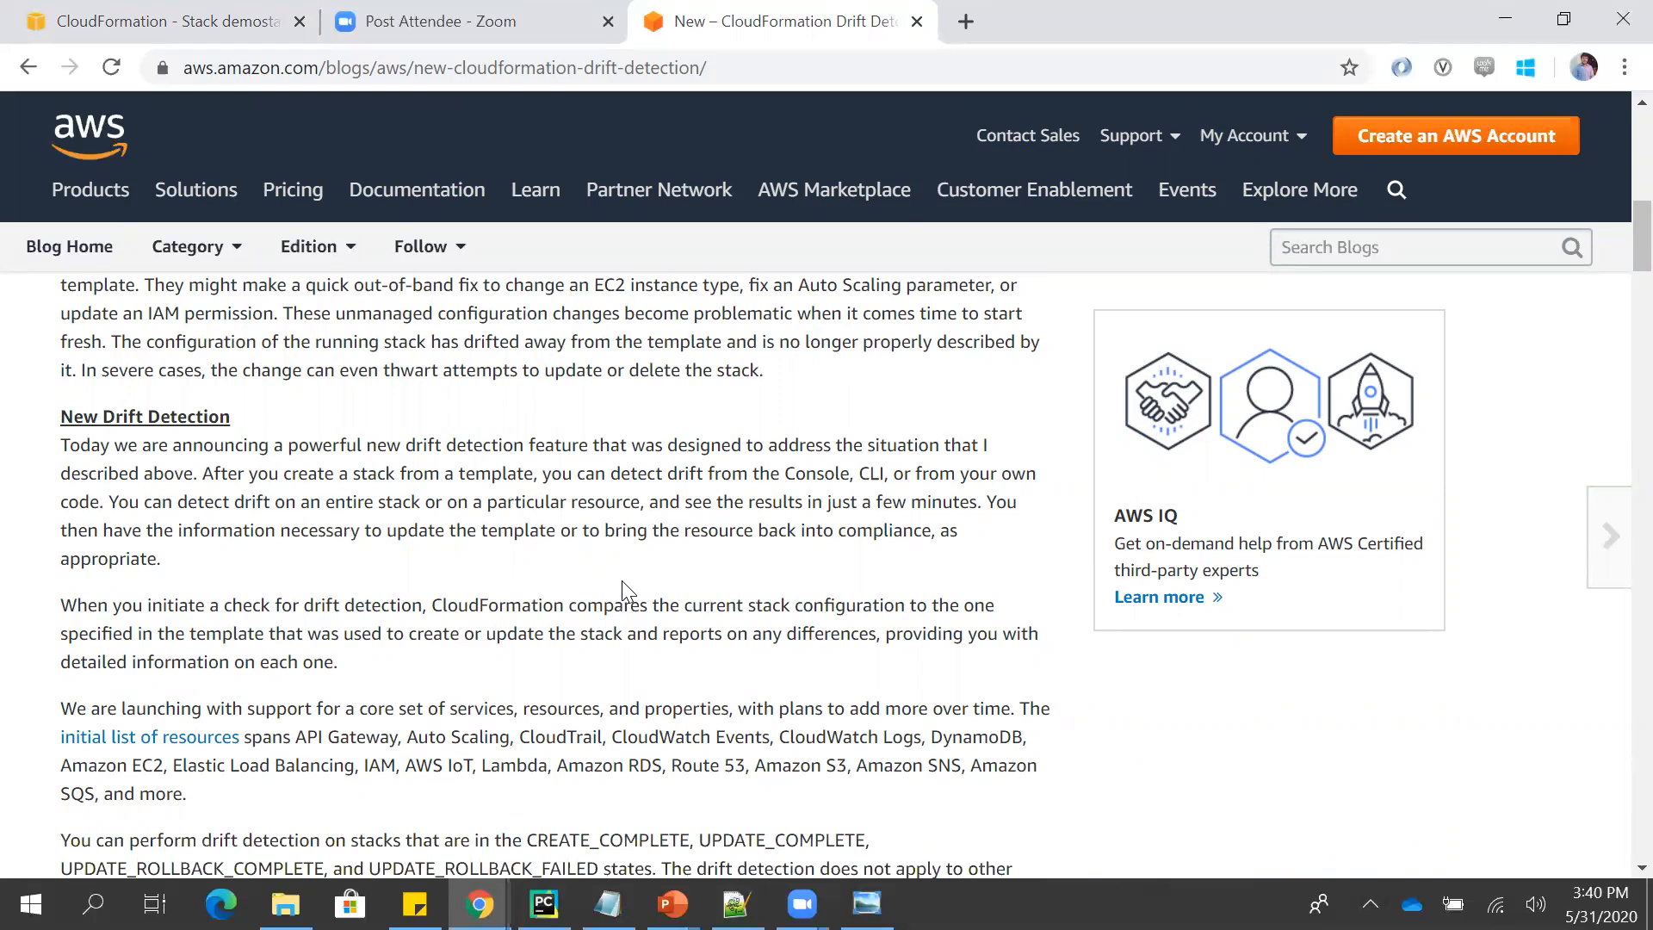
scroll(621, 580, down, 1)
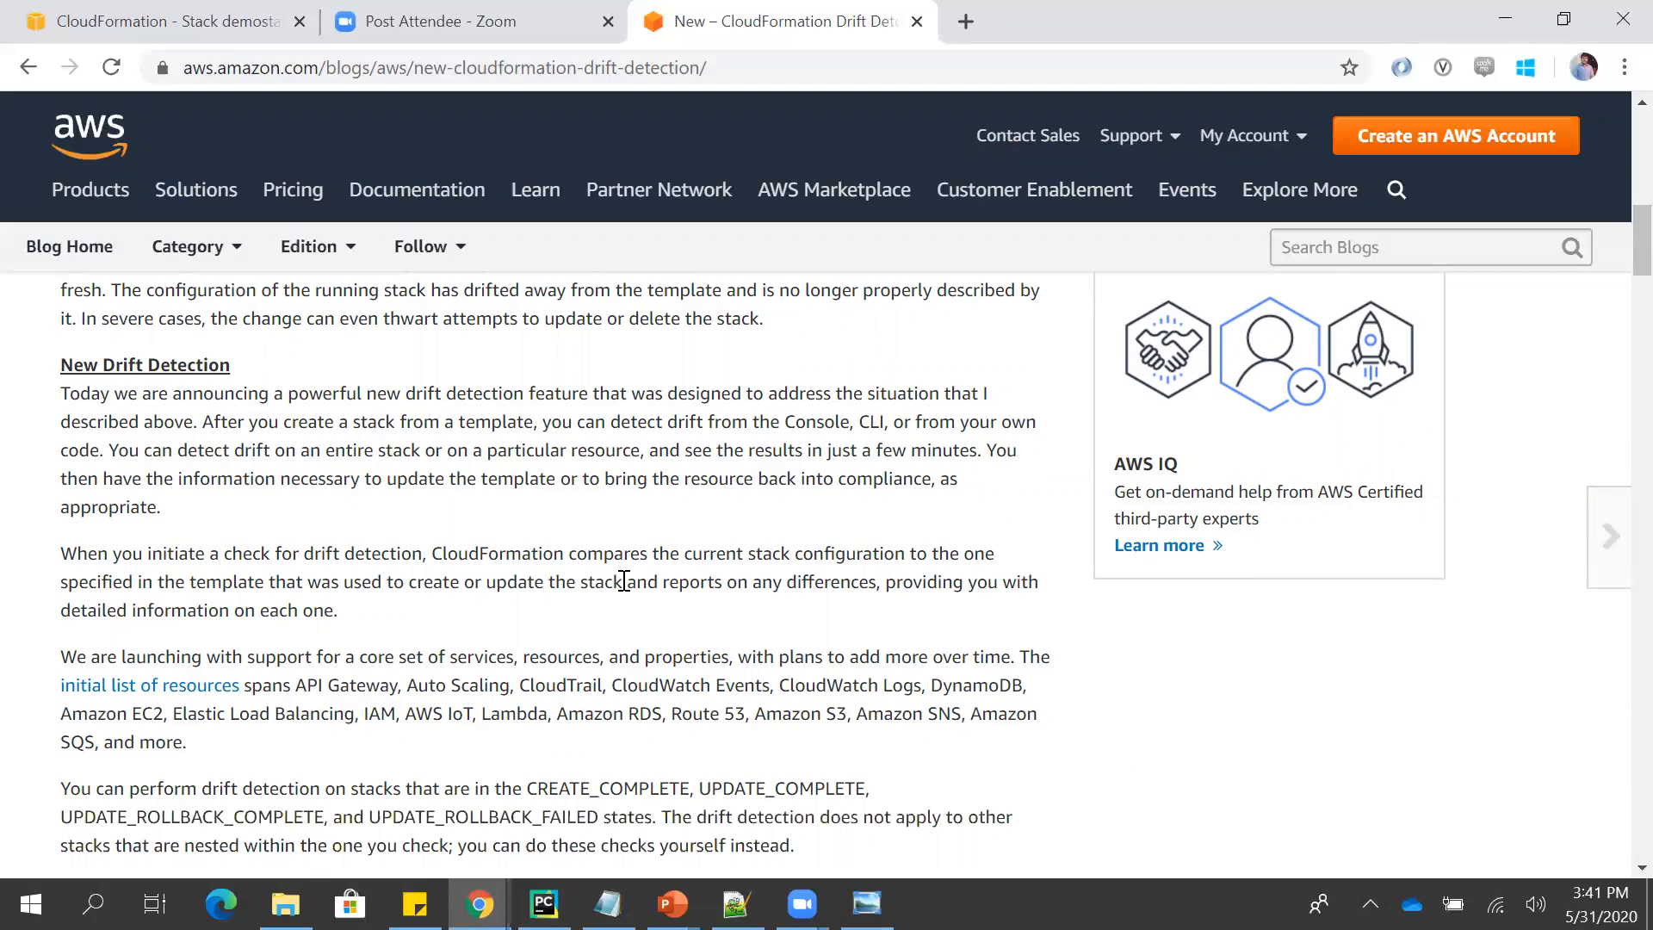
scroll(624, 581, down, 2)
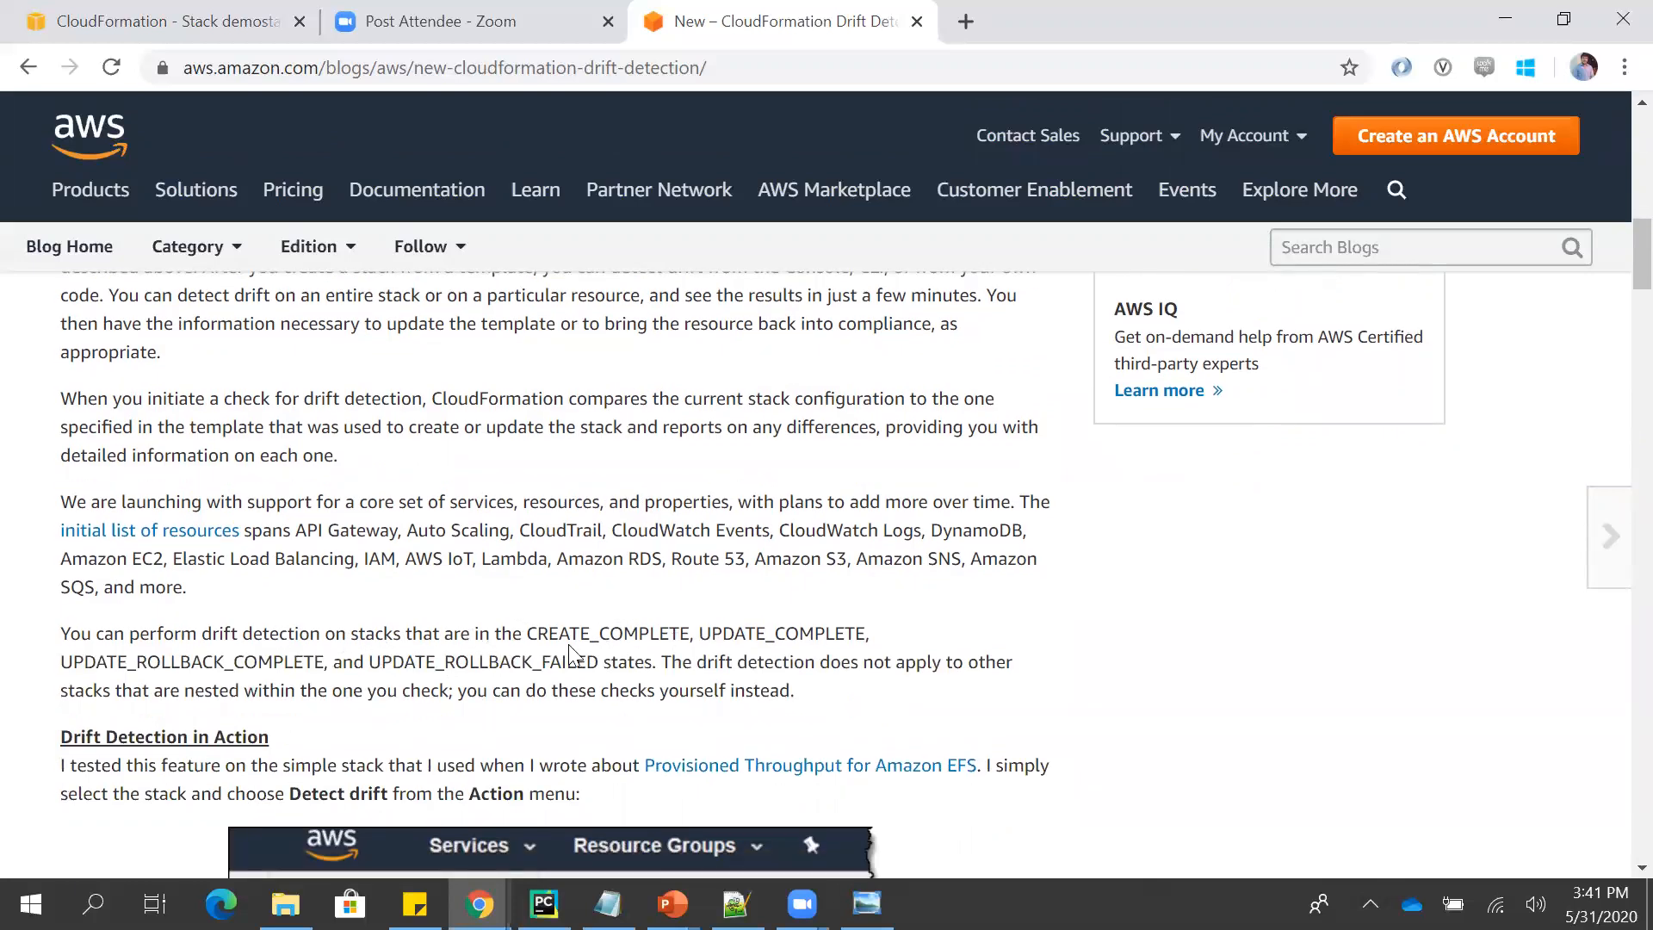
scroll(551, 654, down, 4)
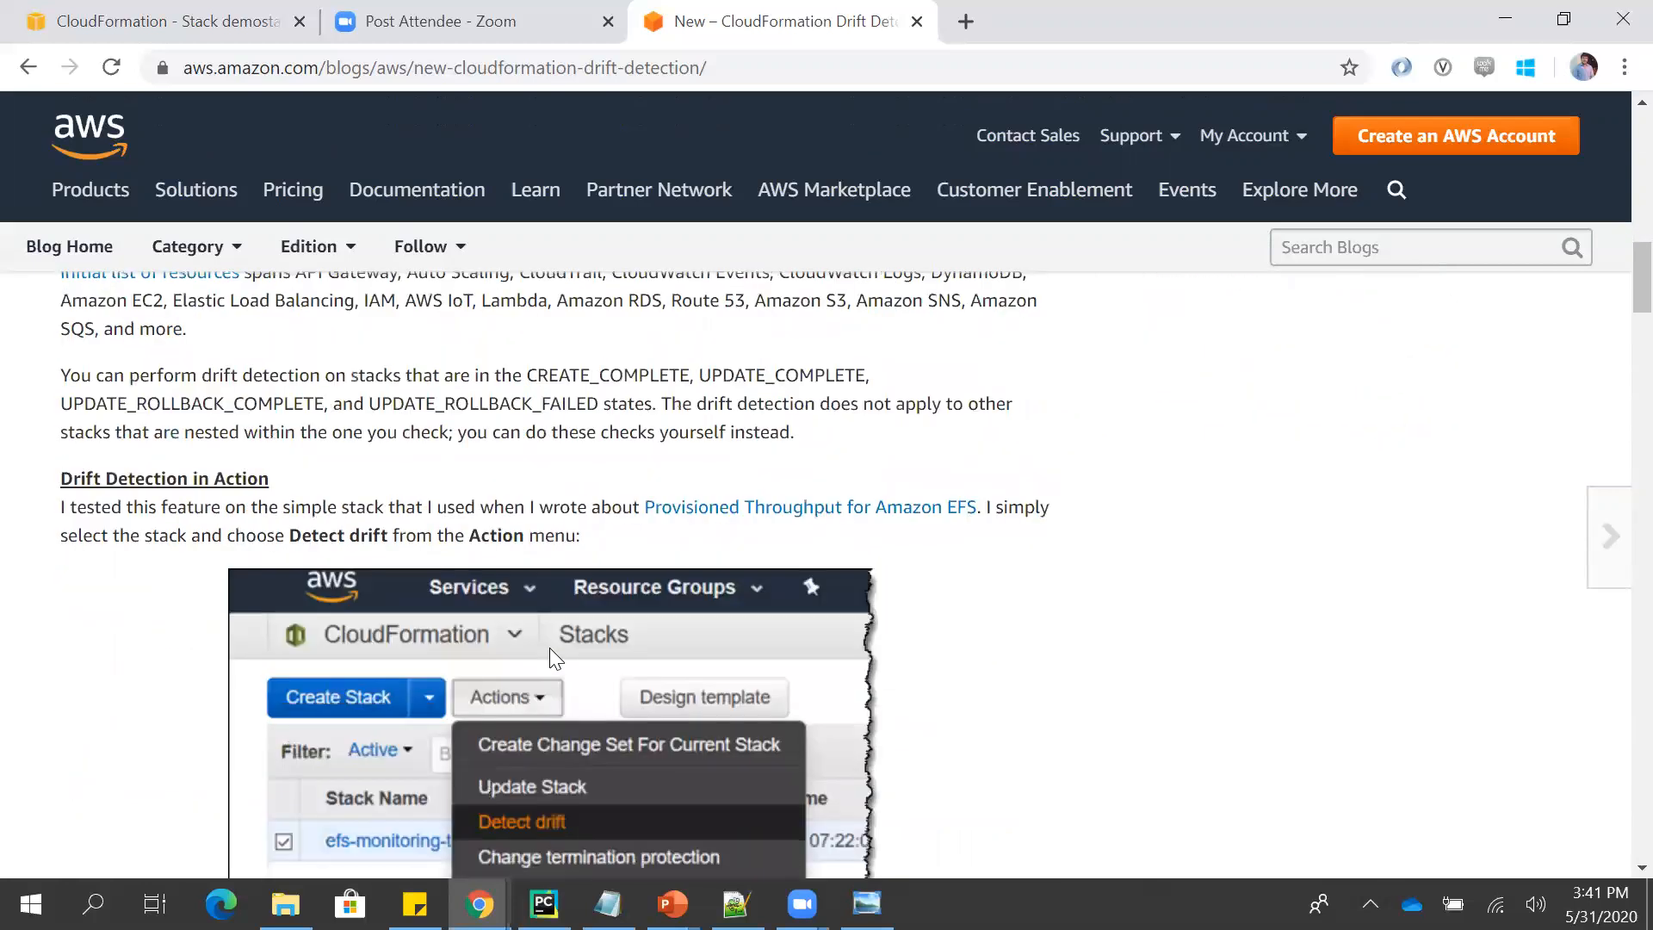
scroll(550, 647, down, 1)
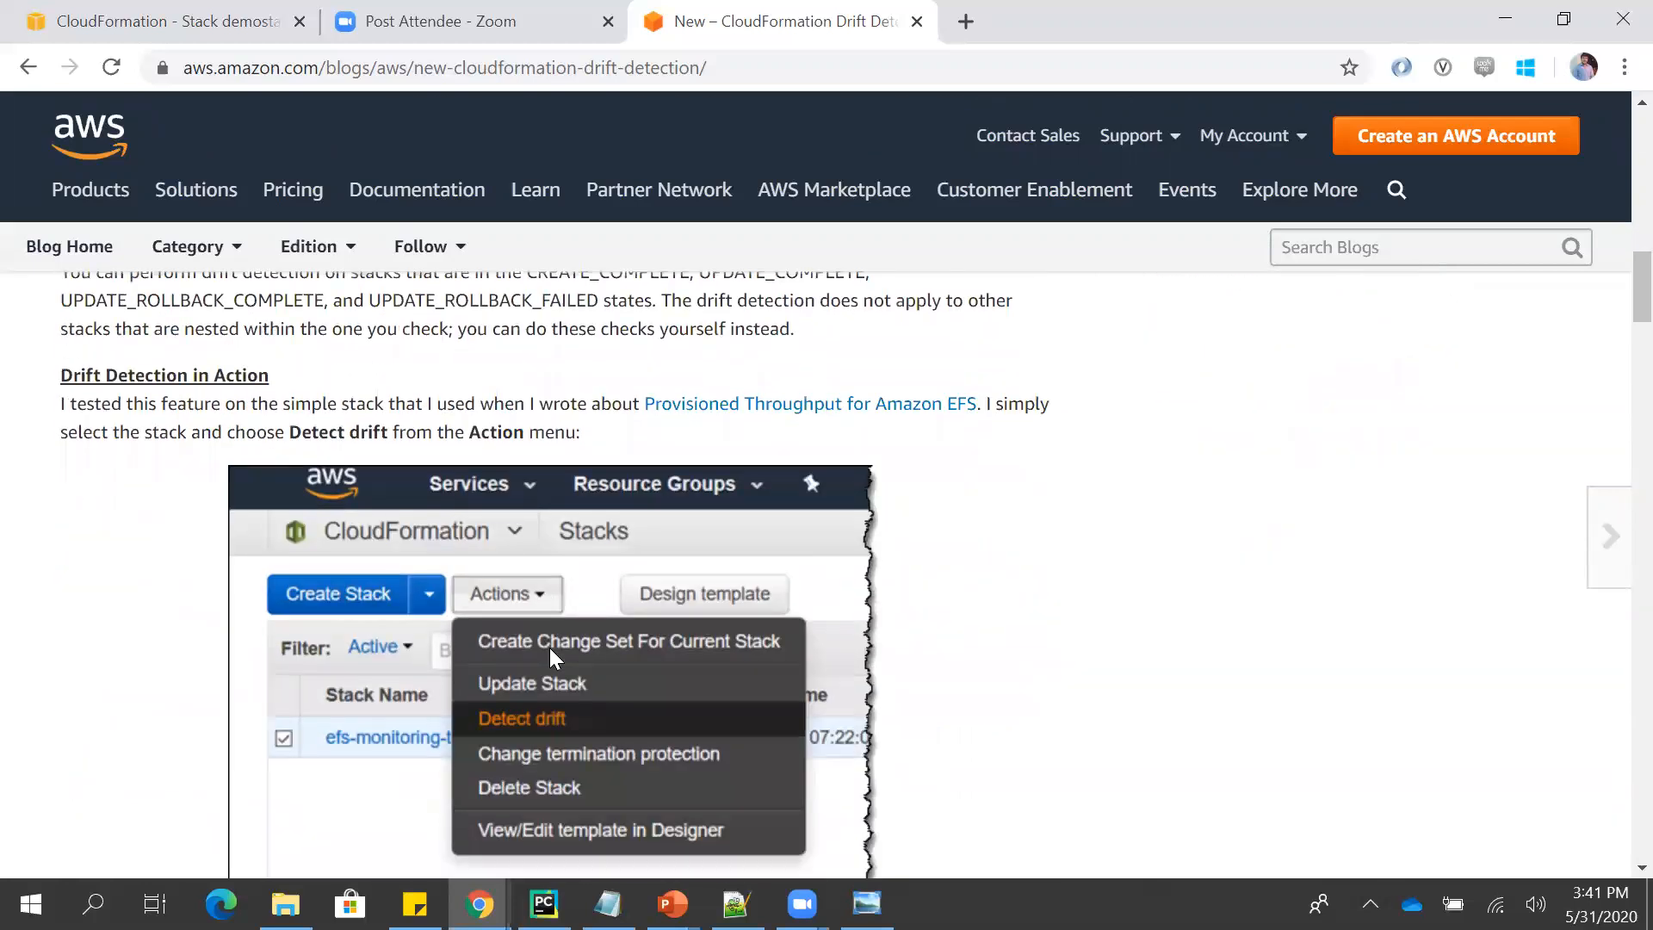
scroll(549, 648, up, 1)
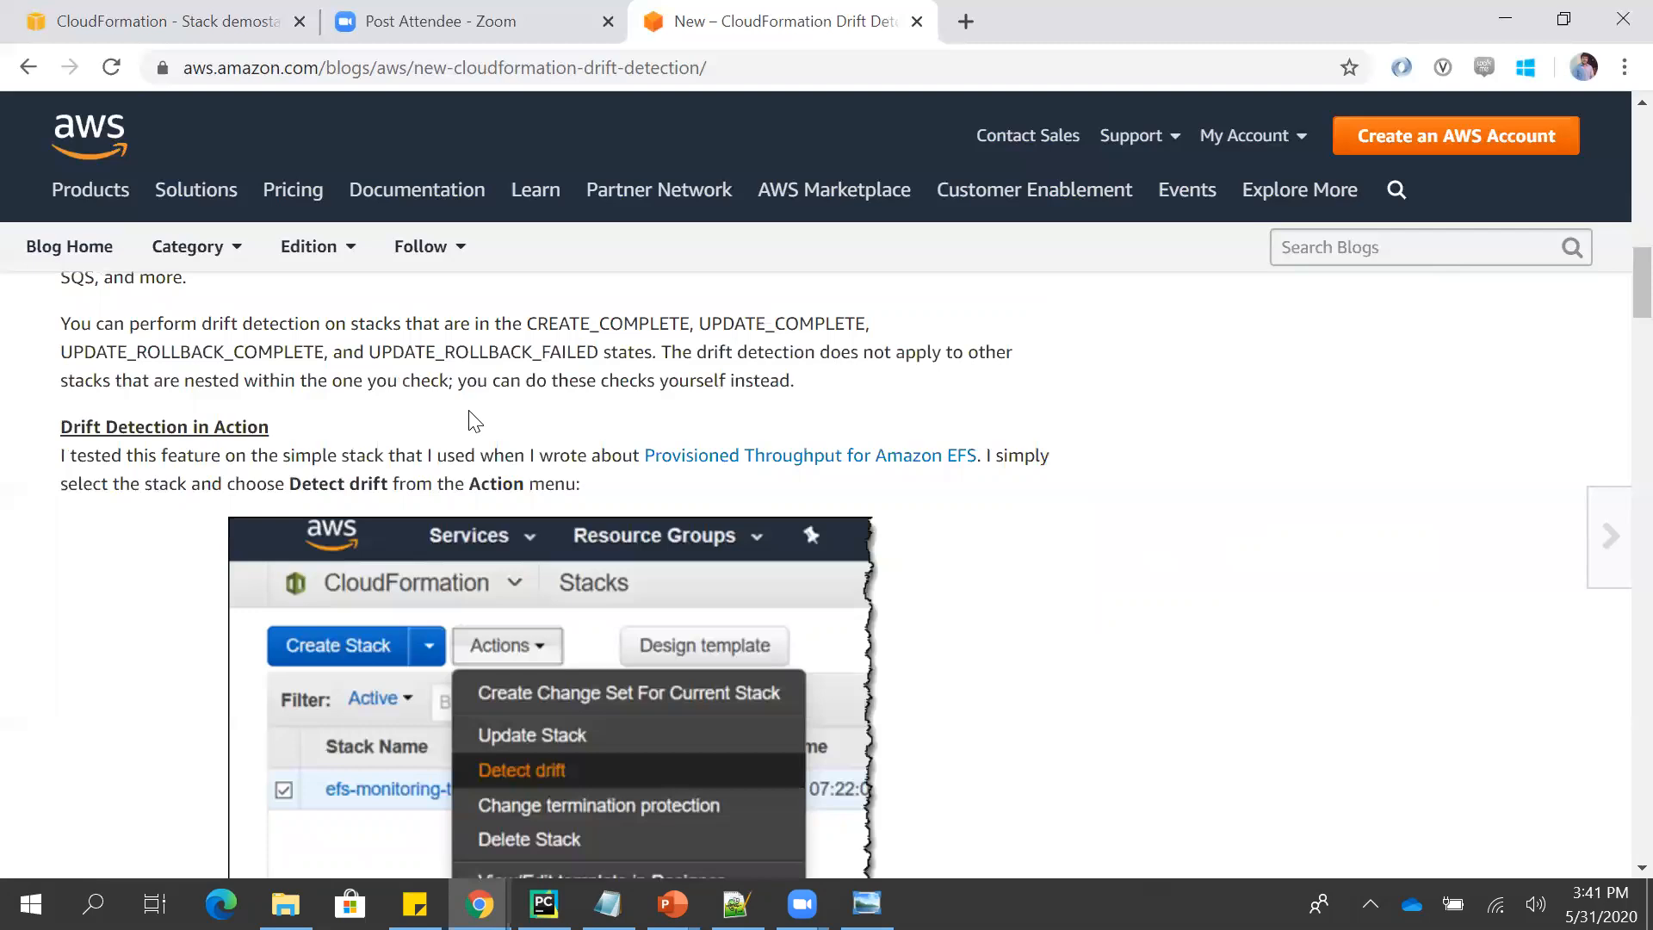
key(alt+Tab)
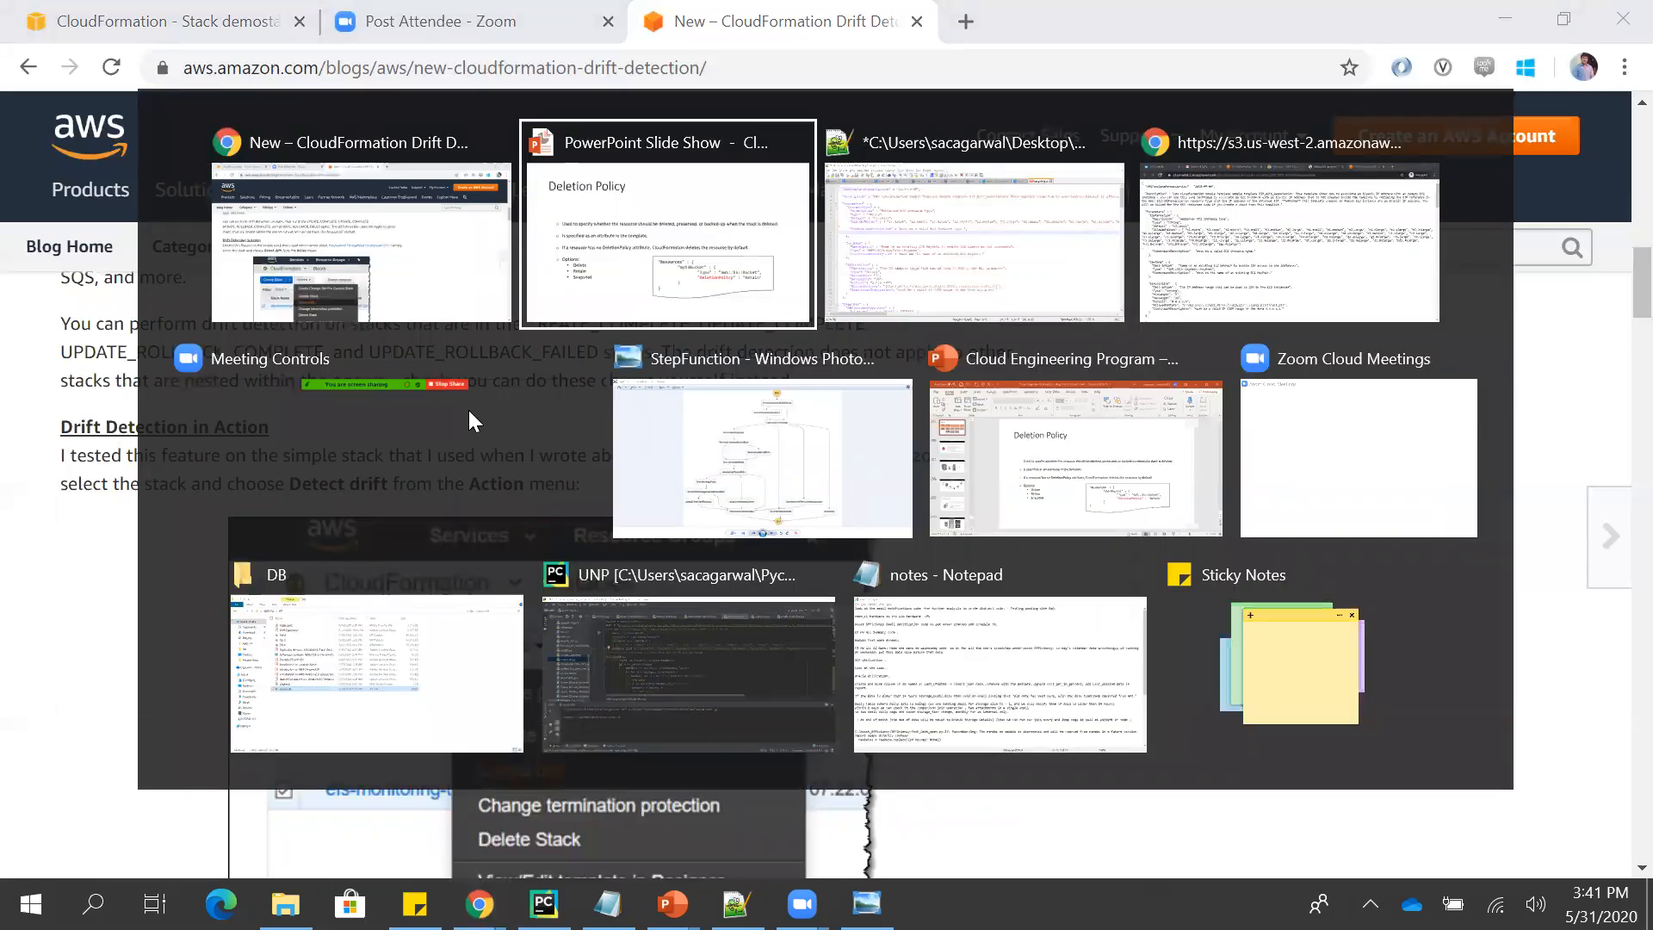
key(alt+shift+Tab)
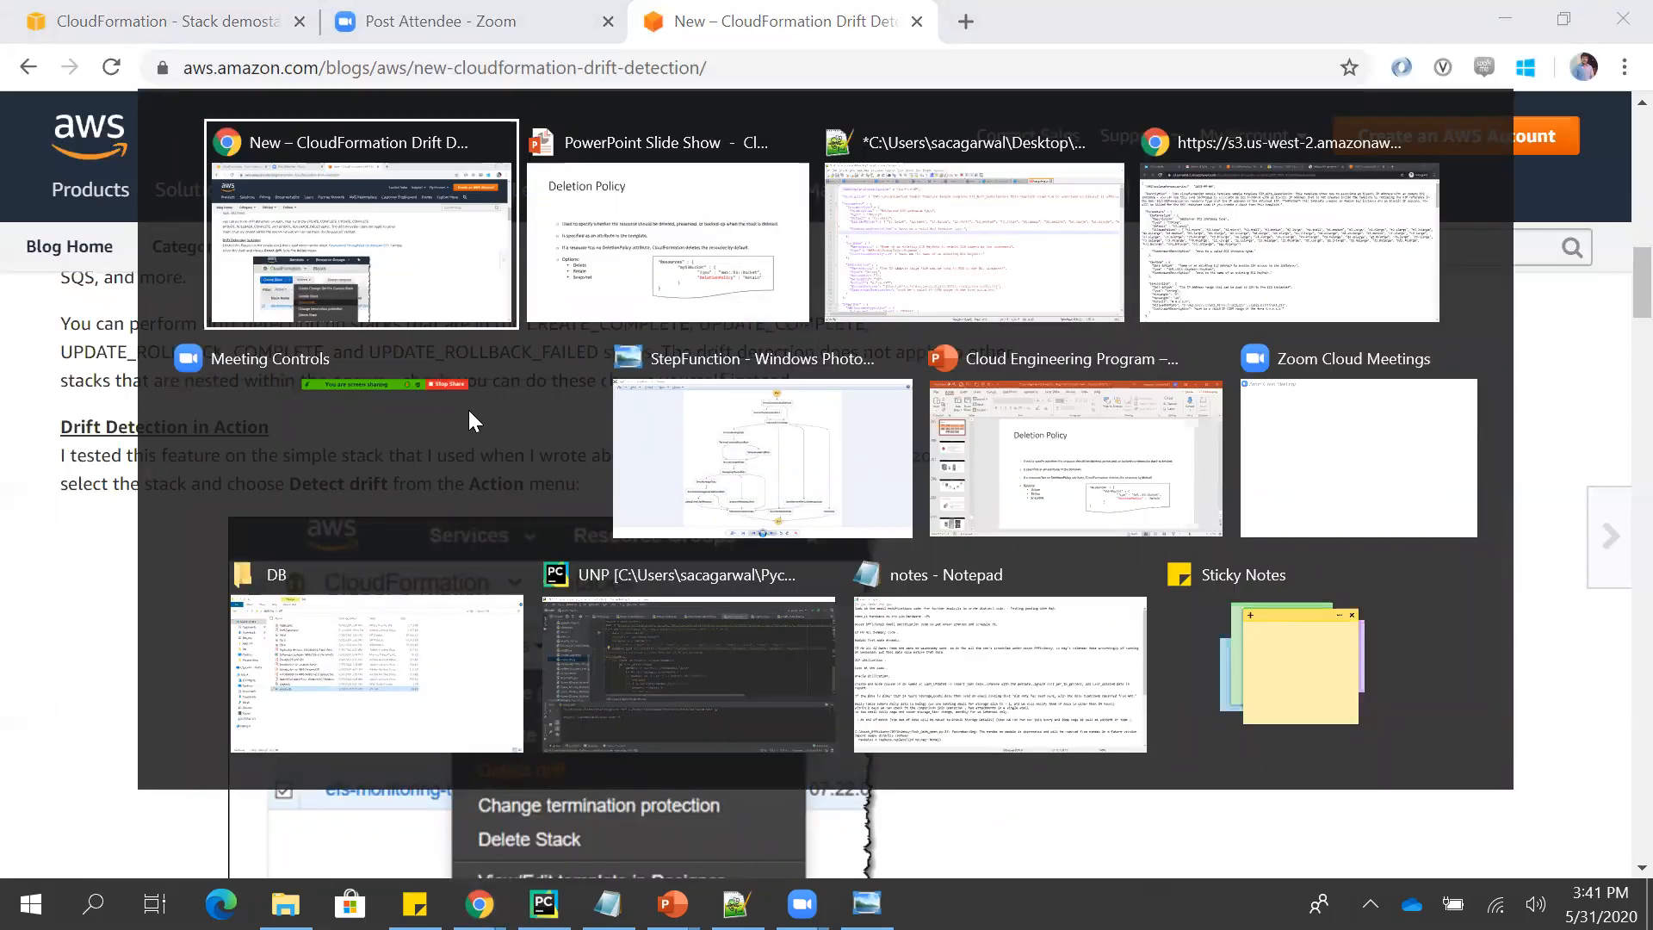
- Return to the AWS console, open EC2 and check the running instances list for the deleted stack's instance
click(199, 12)
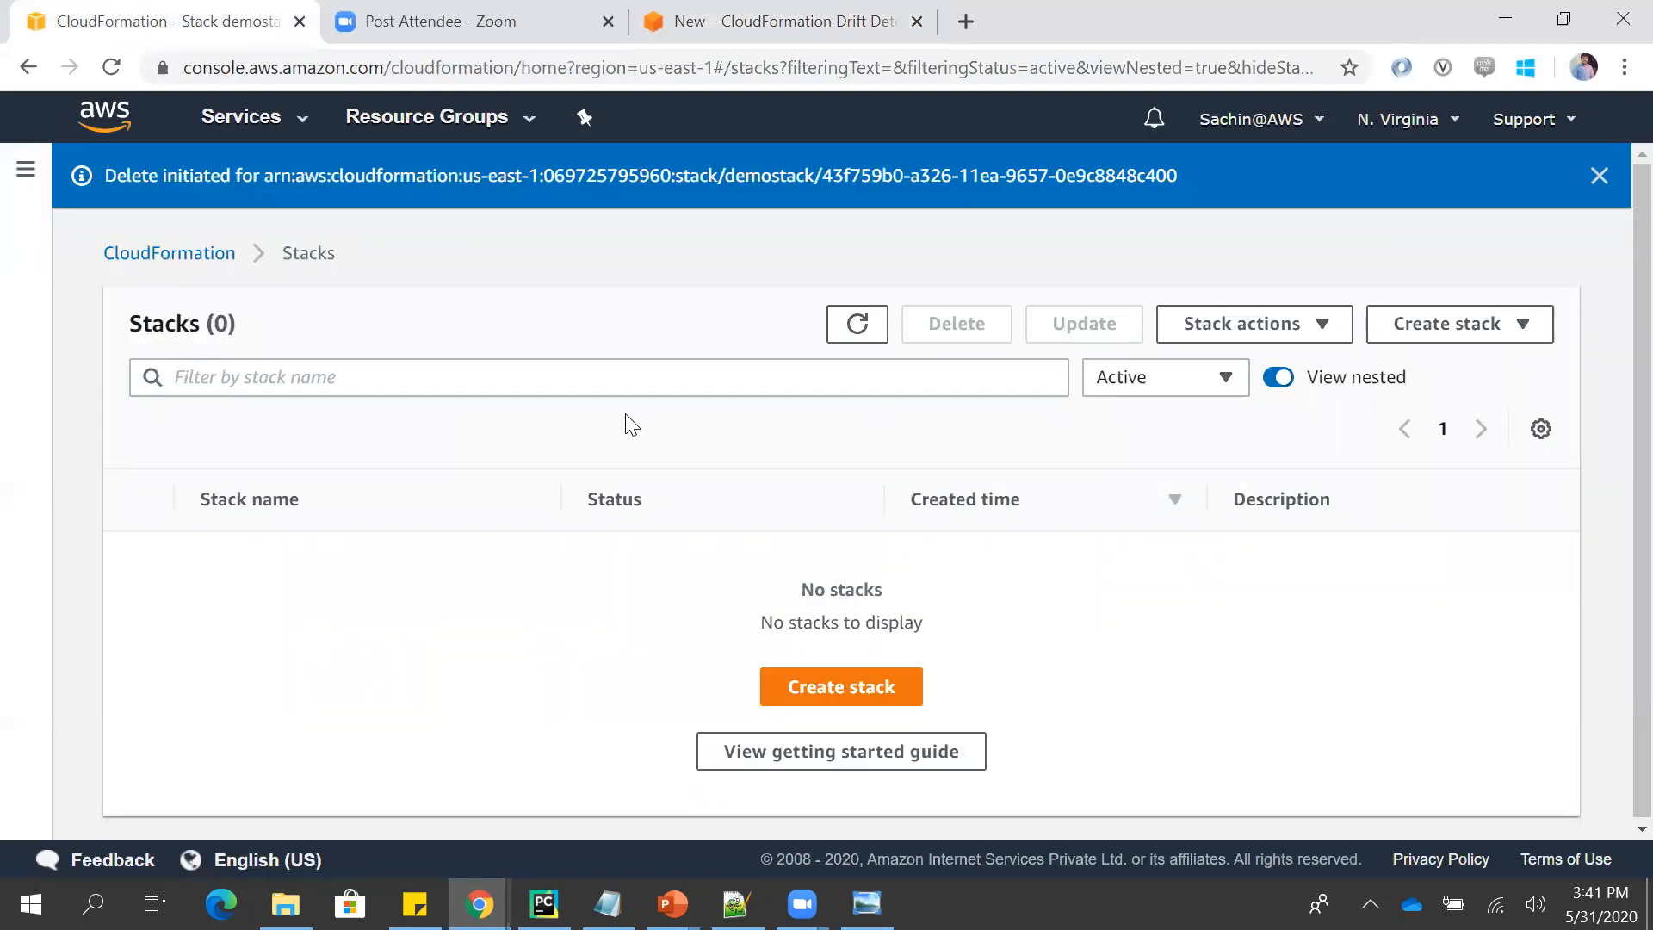
click(258, 121)
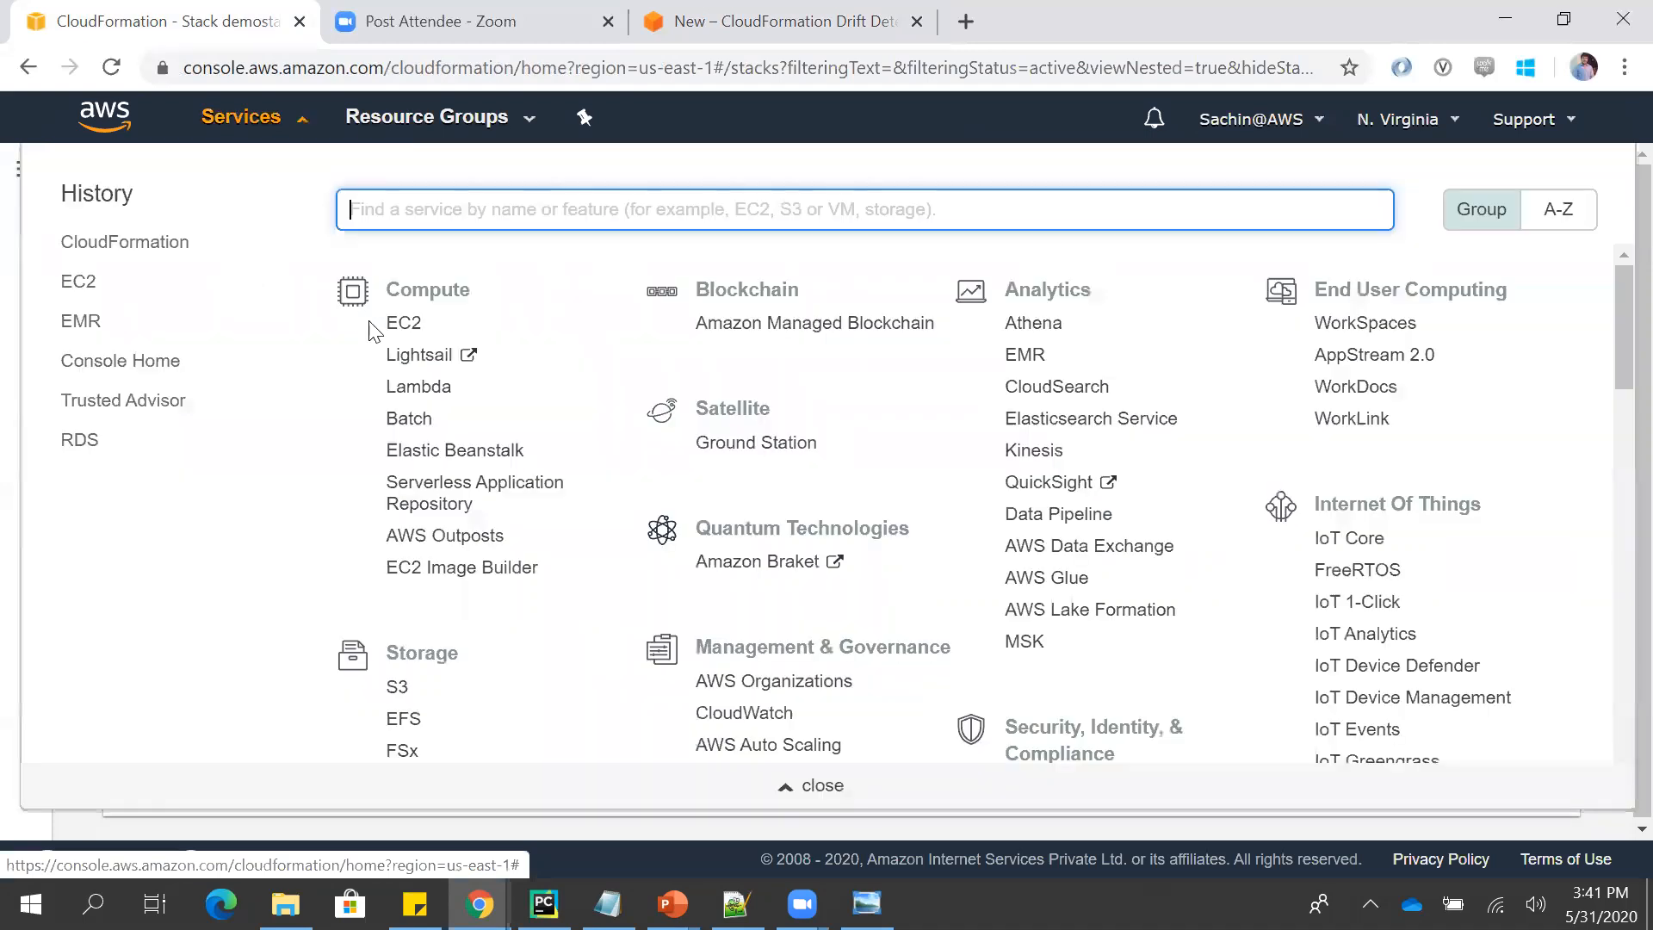
click(392, 327)
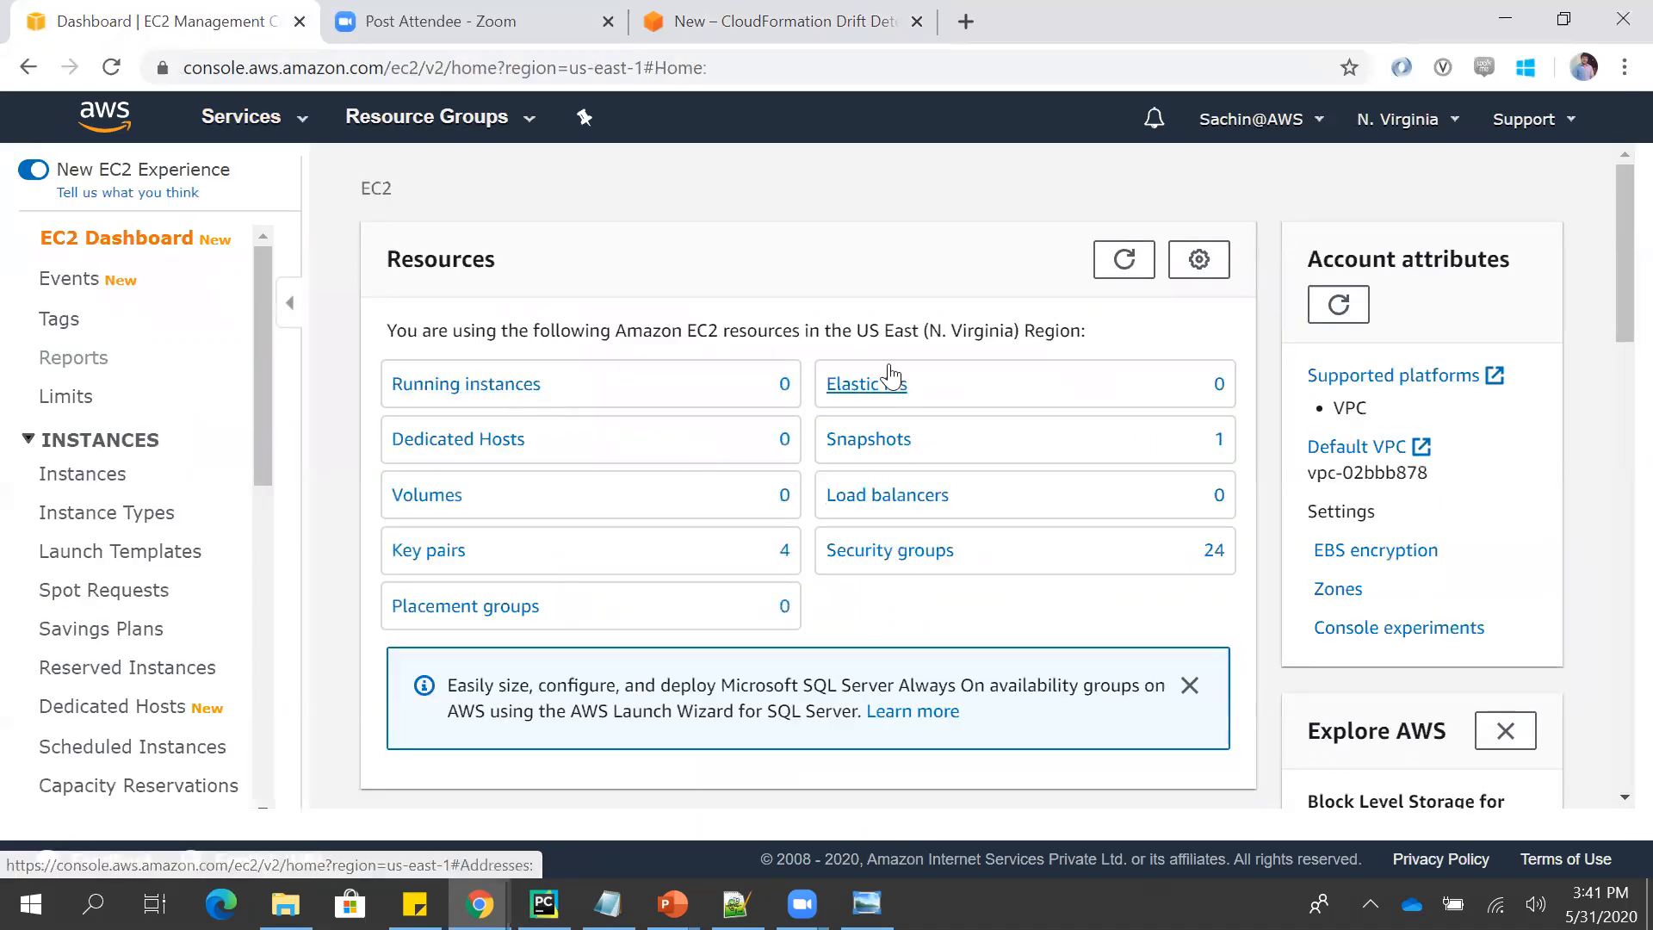
click(525, 386)
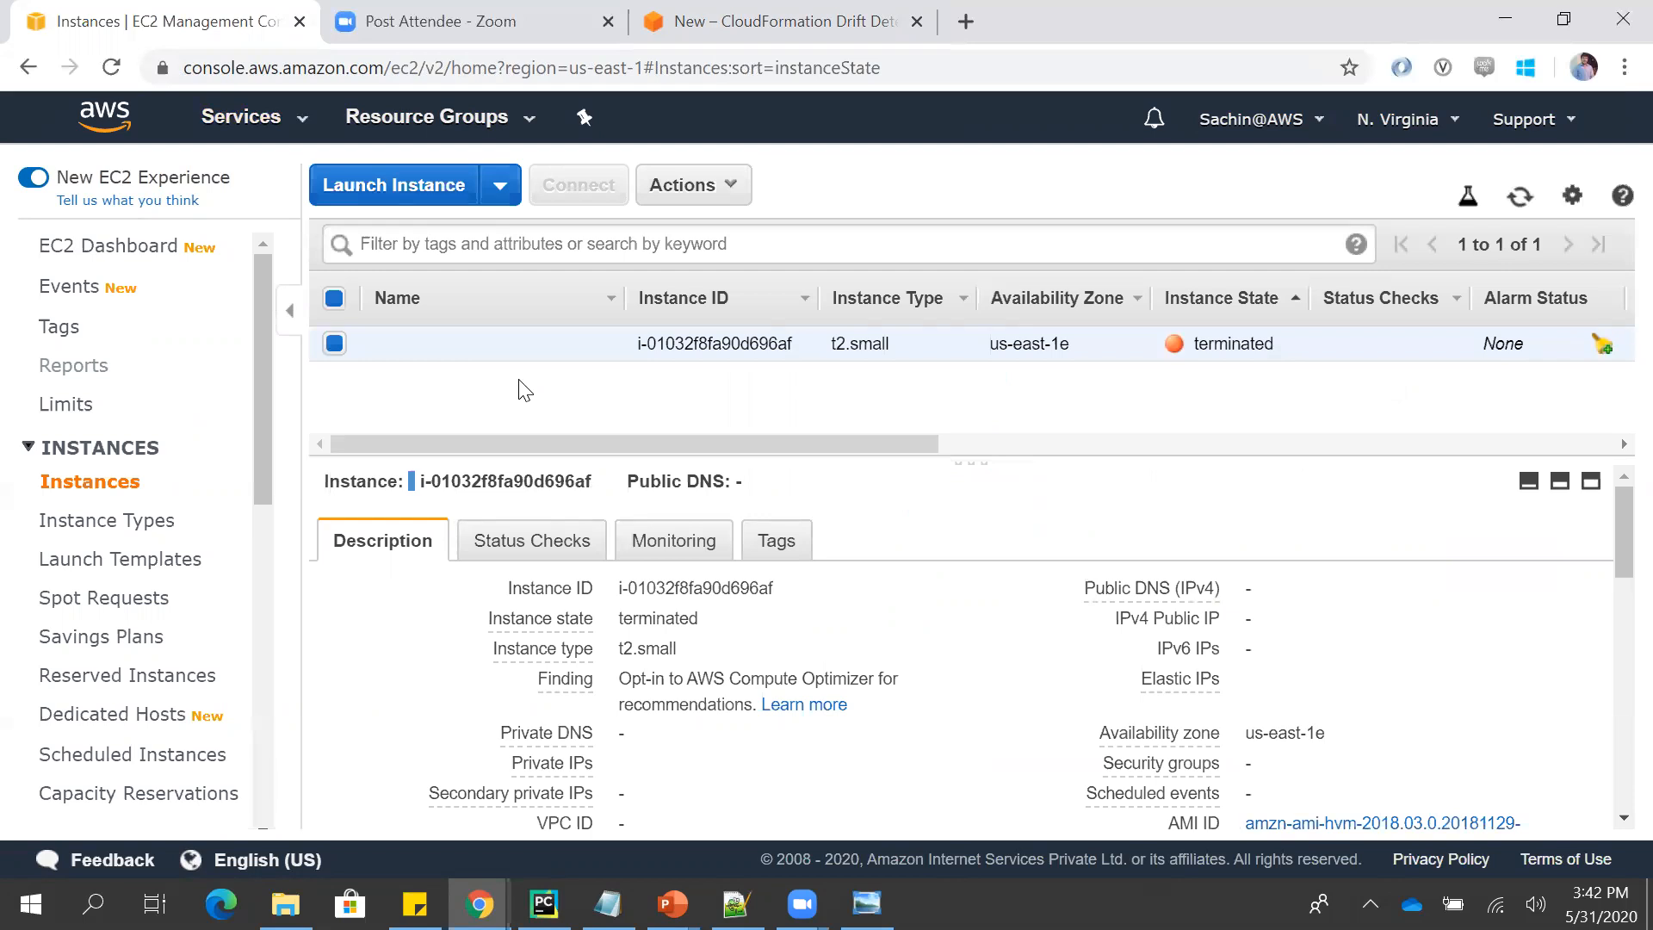
- Switch to template.json in Notepad++, remove the trailing comma after InstanceType's ConstraintDescription, and save the file
key(alt+Tab)
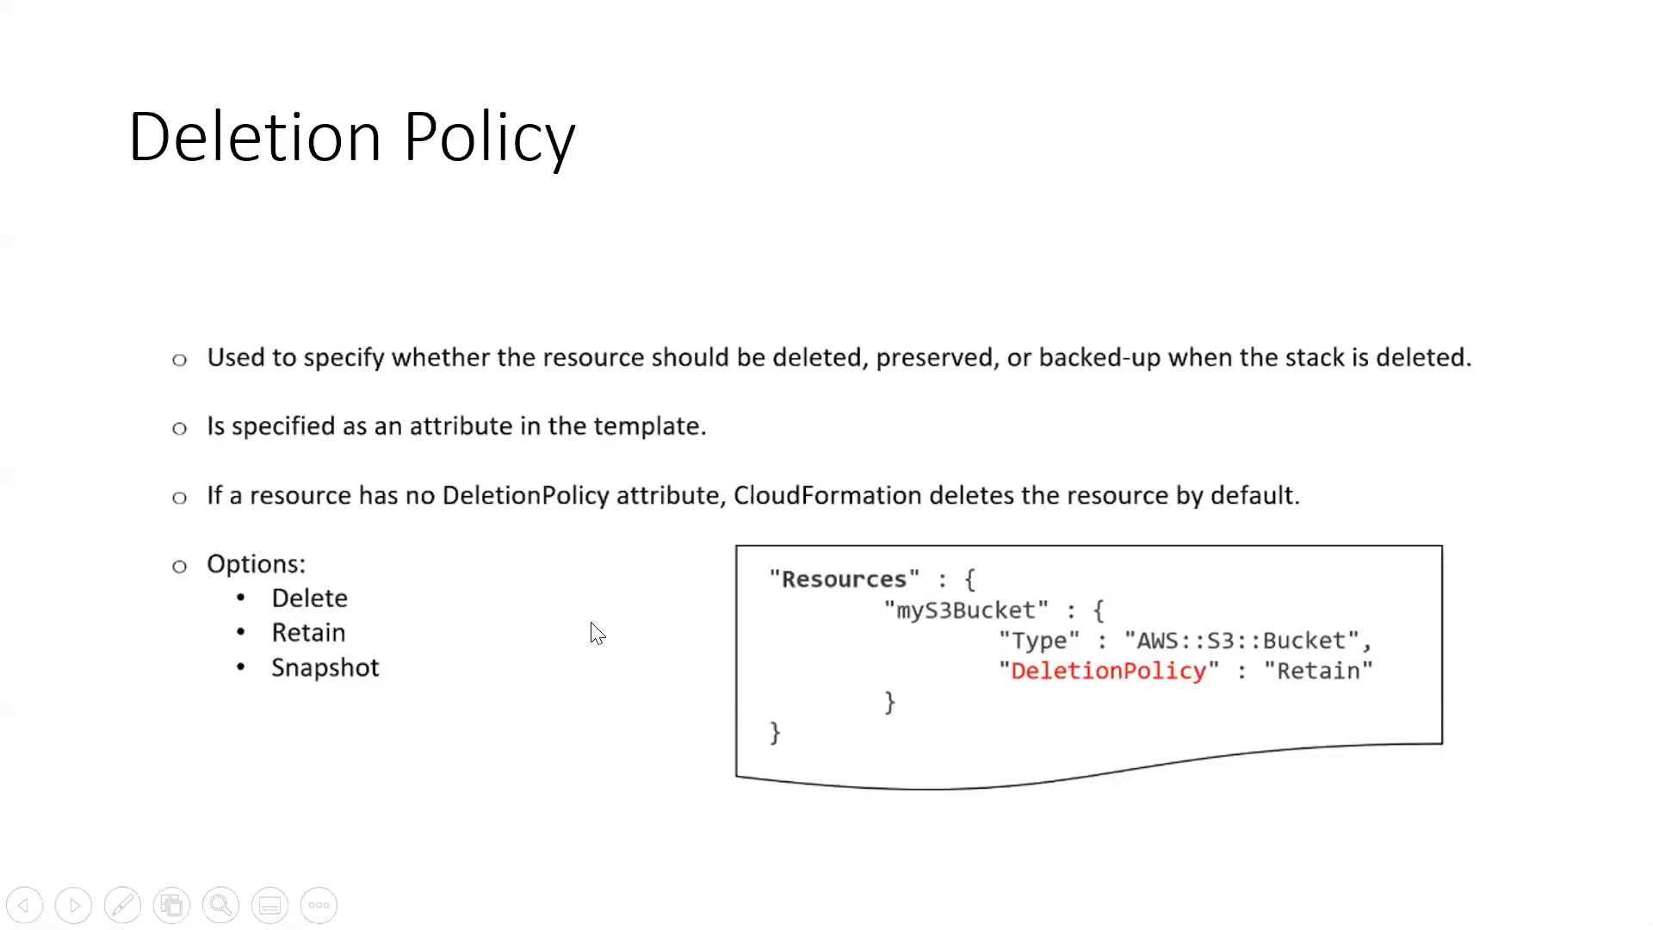
key(alt+Tab)
key(alt+Tab)
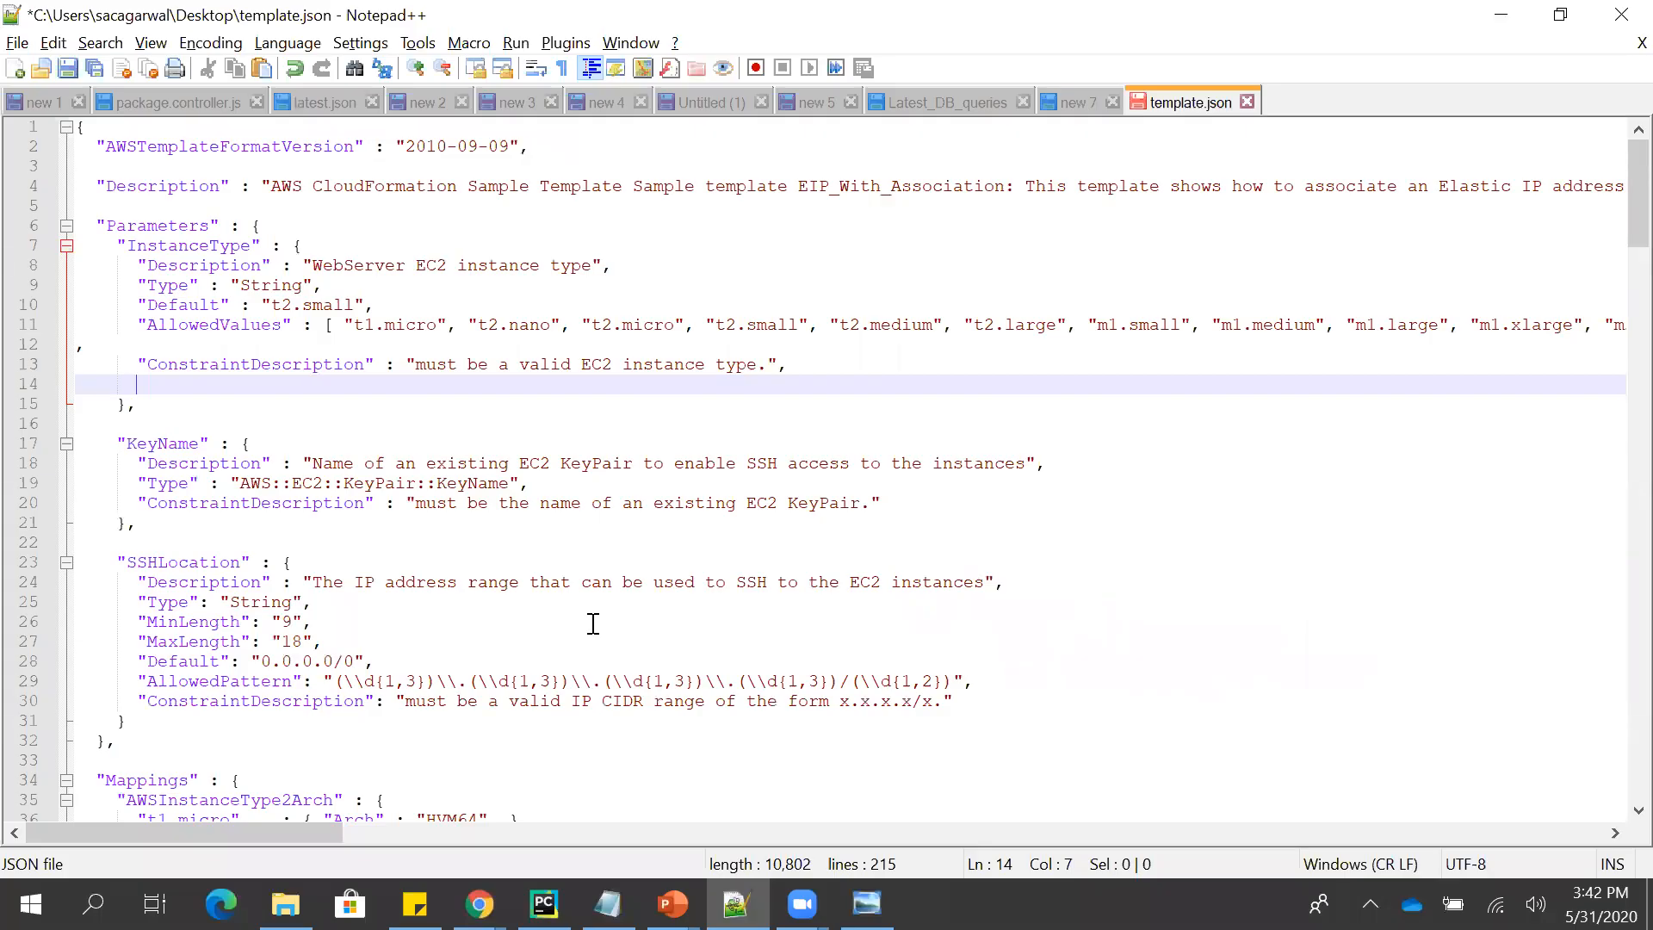
click(881, 368)
key(BackSpace)
key(ctrl+s)
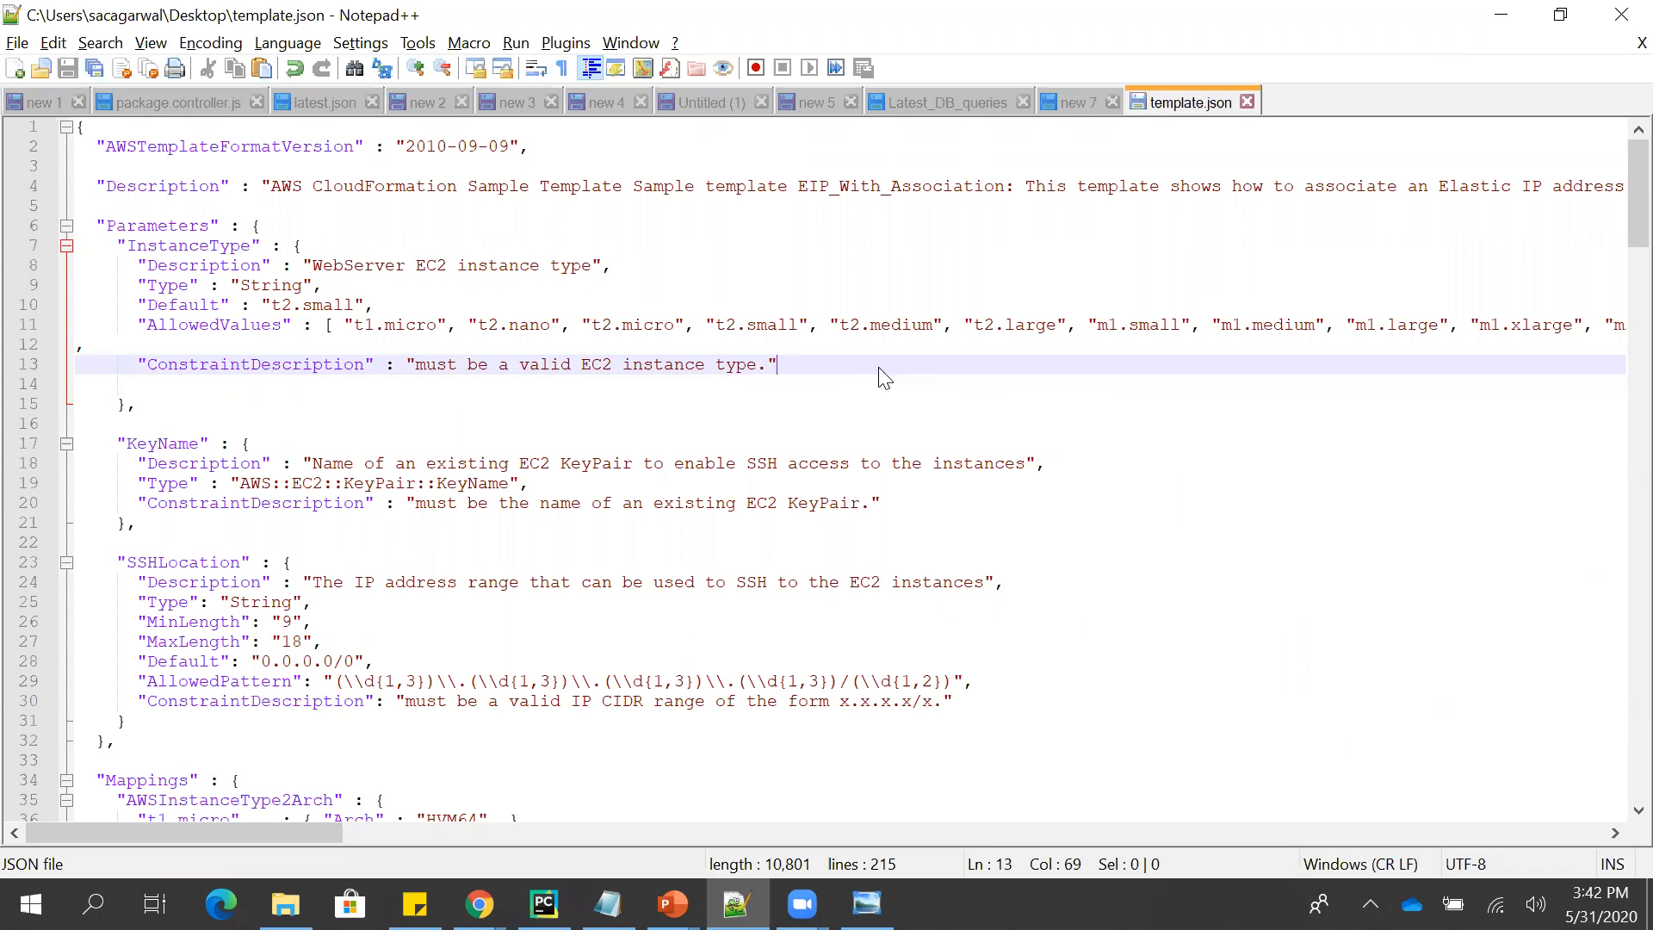
- Switch back to Chrome, go to CloudFormation and start creating a new stack
key(alt+Tab)
key(alt+Tab)
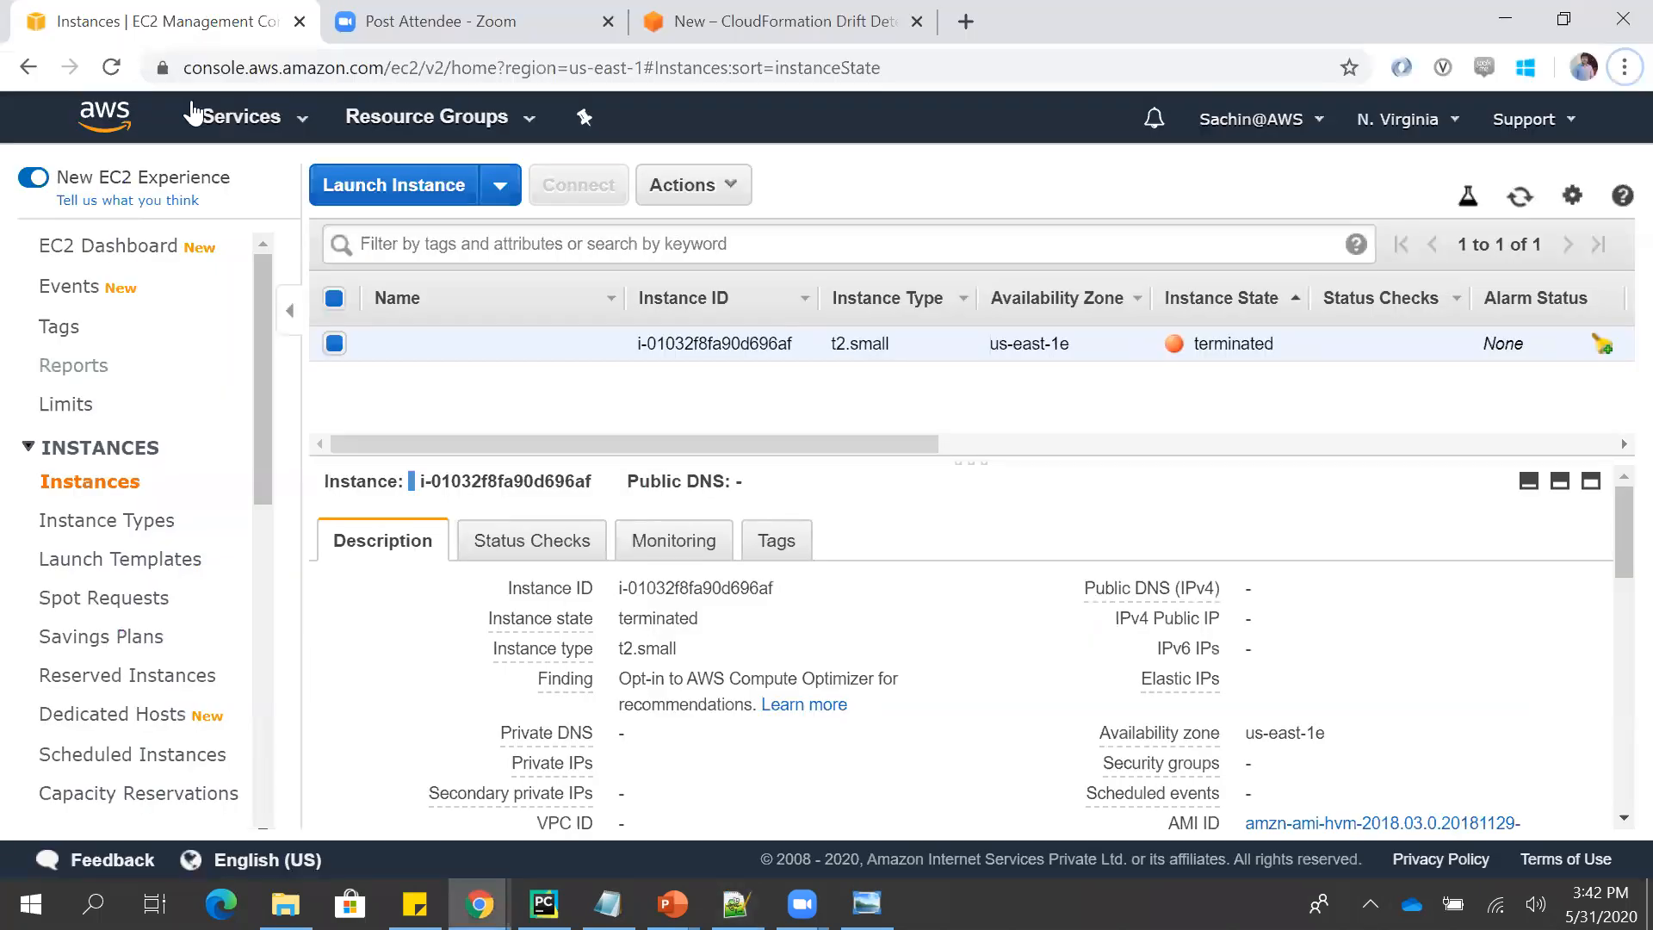
click(240, 119)
click(110, 280)
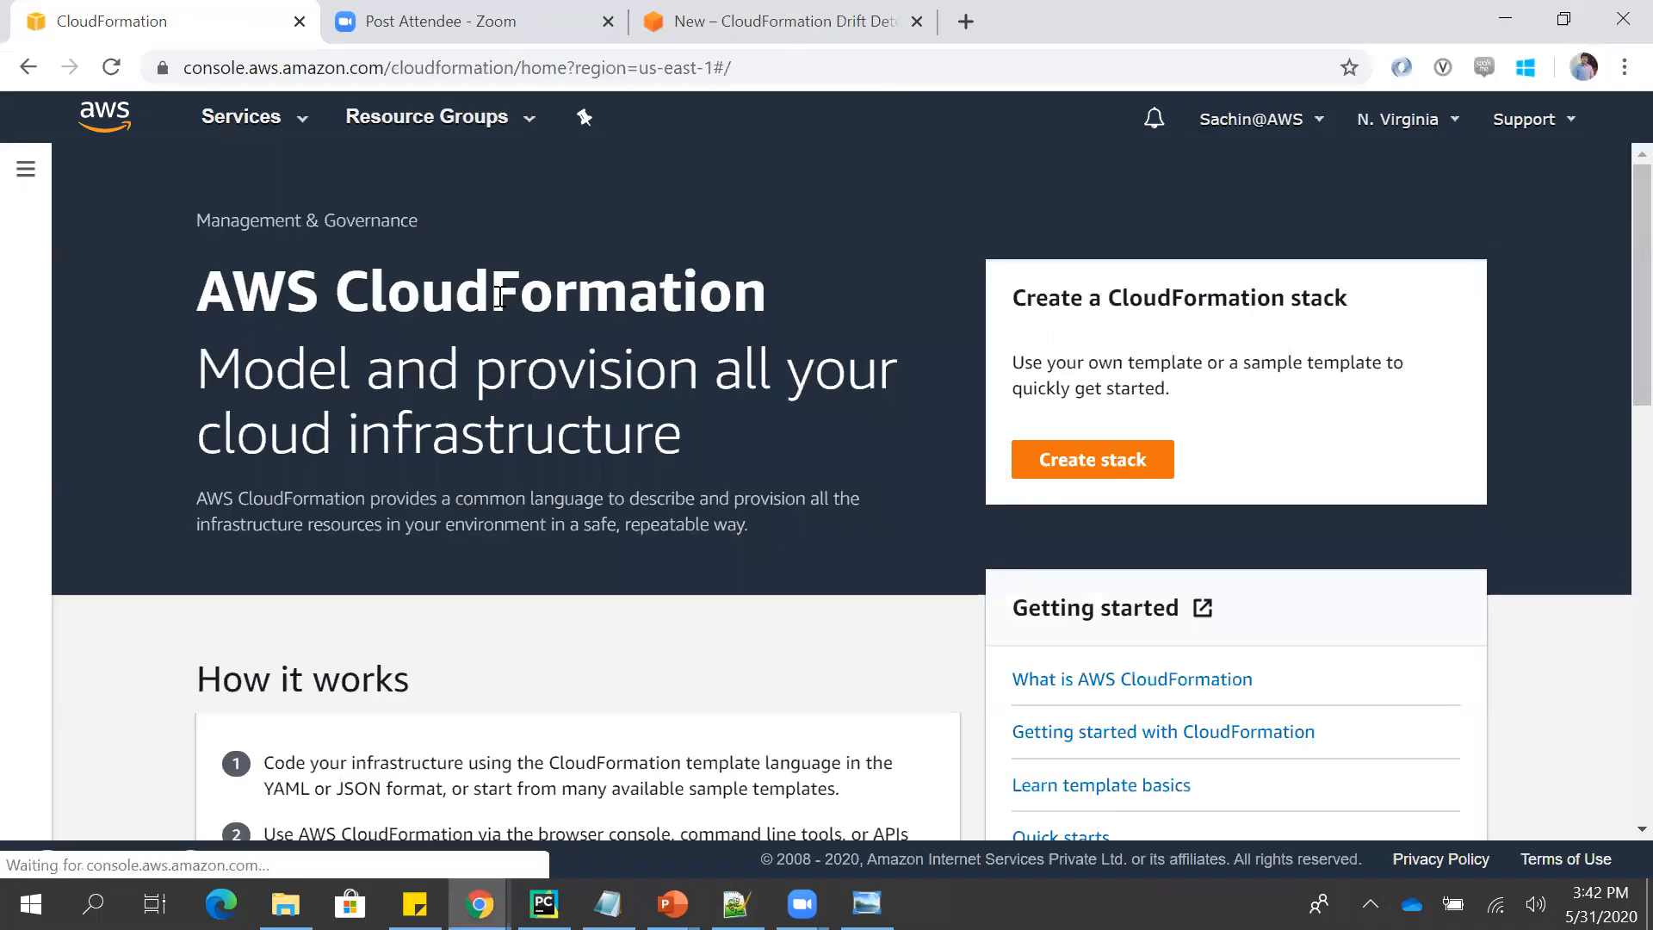
click(1061, 478)
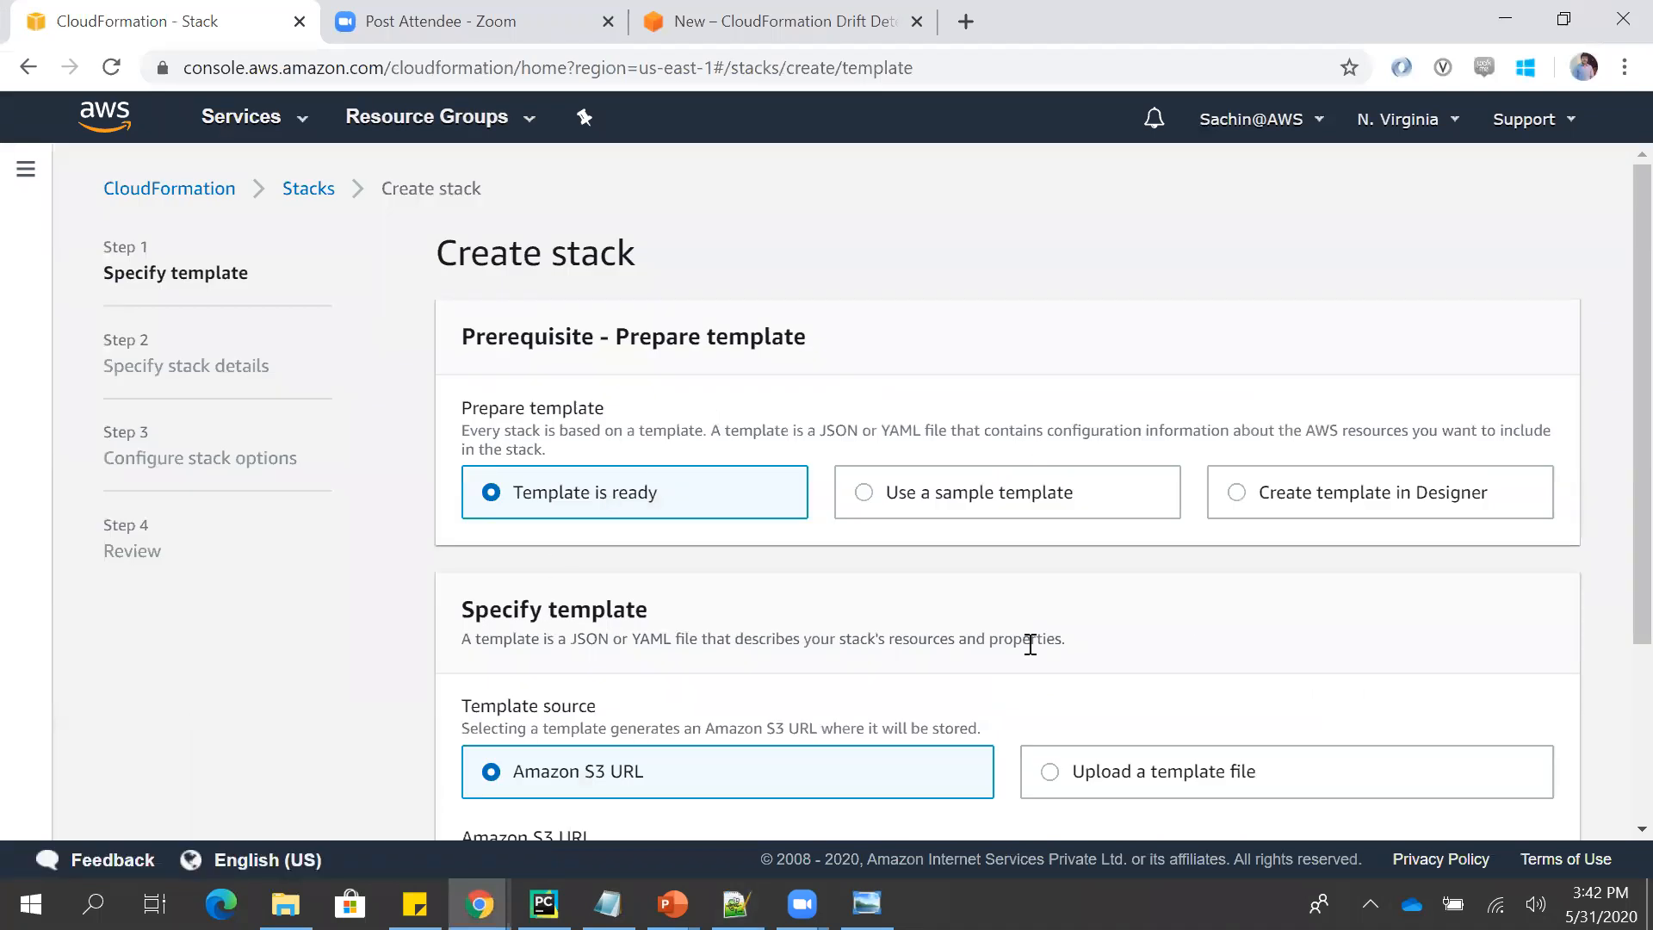
- Upload template.json from the Desktop as the stack's template file and proceed to the stack details
click(1142, 761)
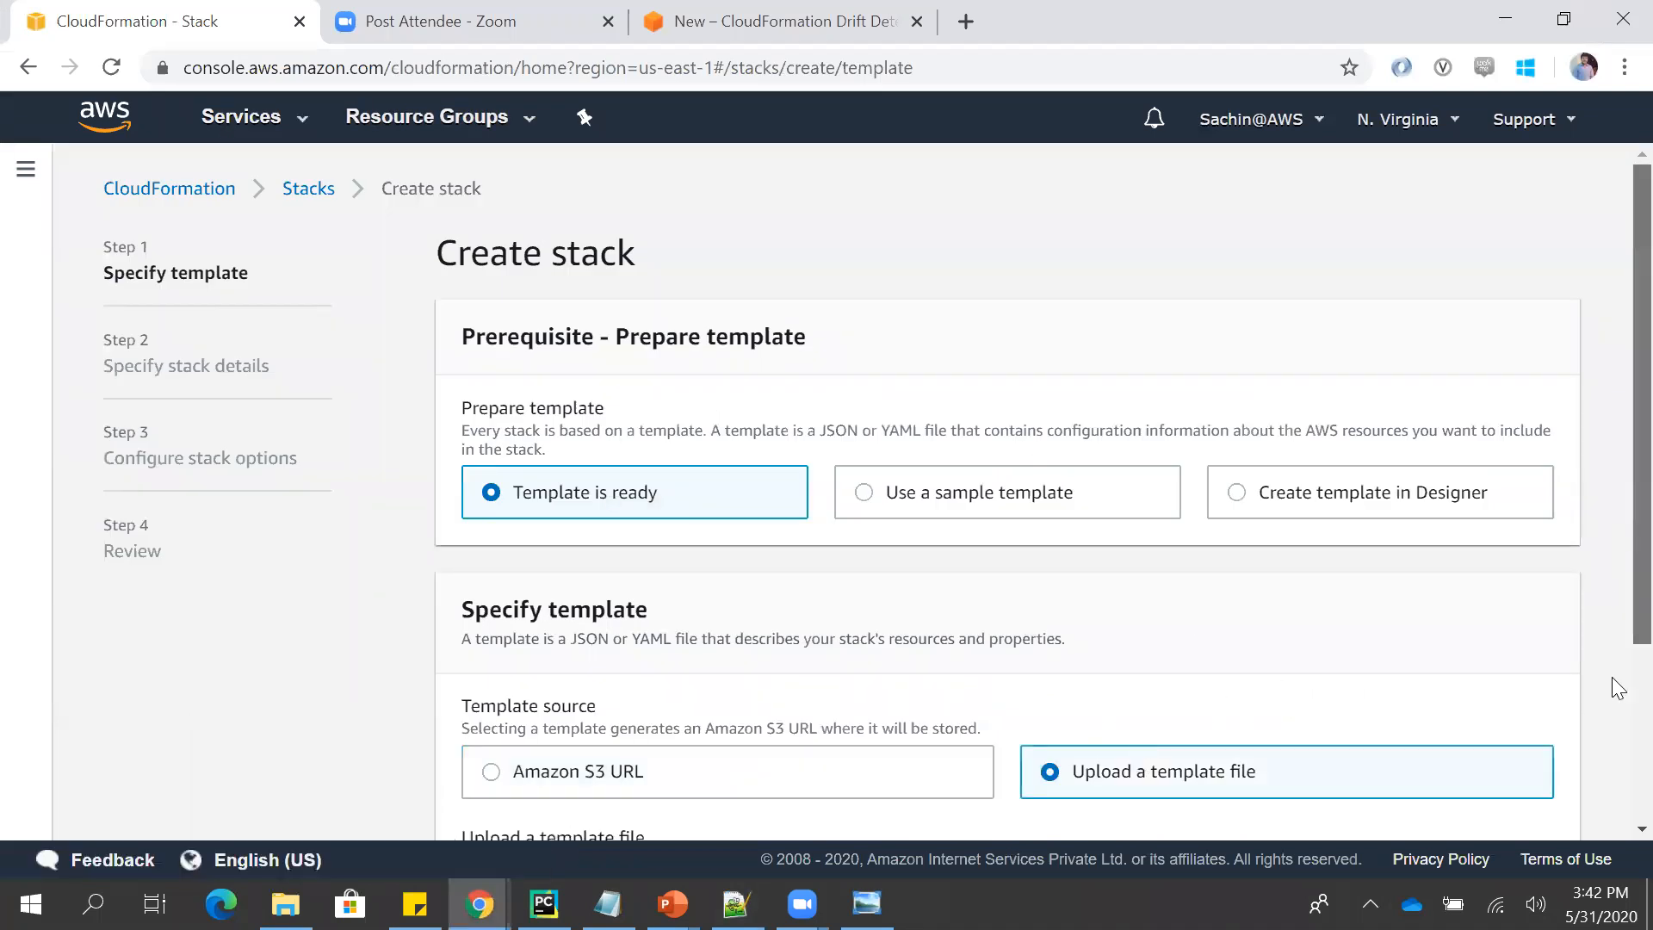
scroll(1612, 688, down, 2)
click(541, 680)
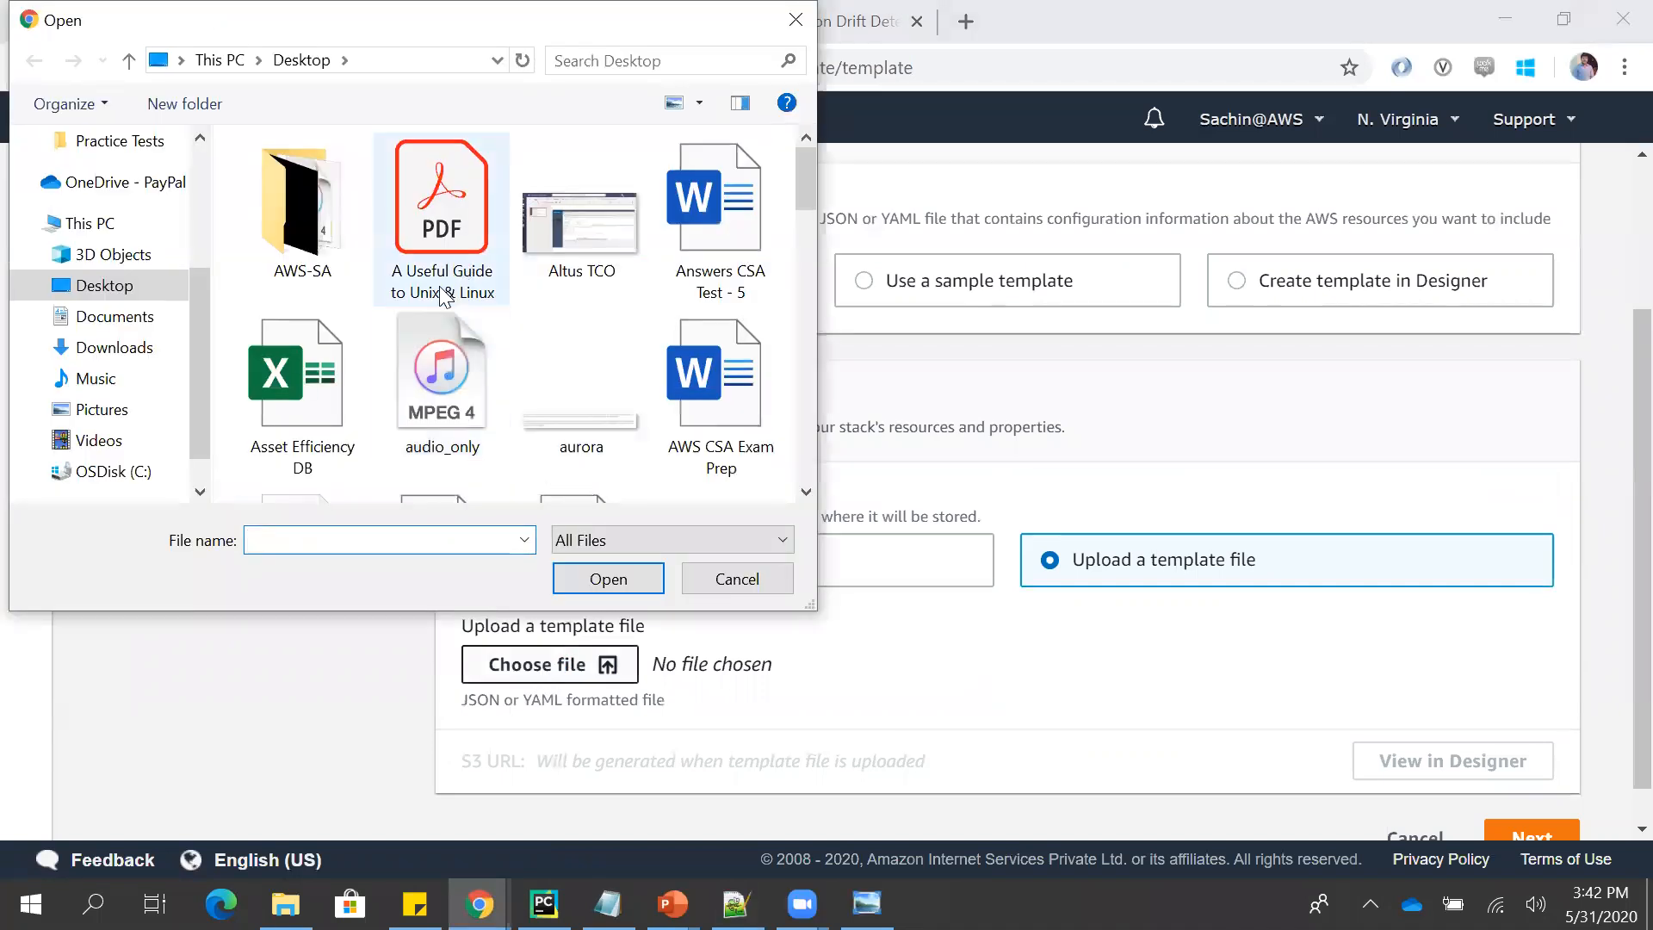
click(439, 353)
scroll(439, 346, down, 5)
click(439, 357)
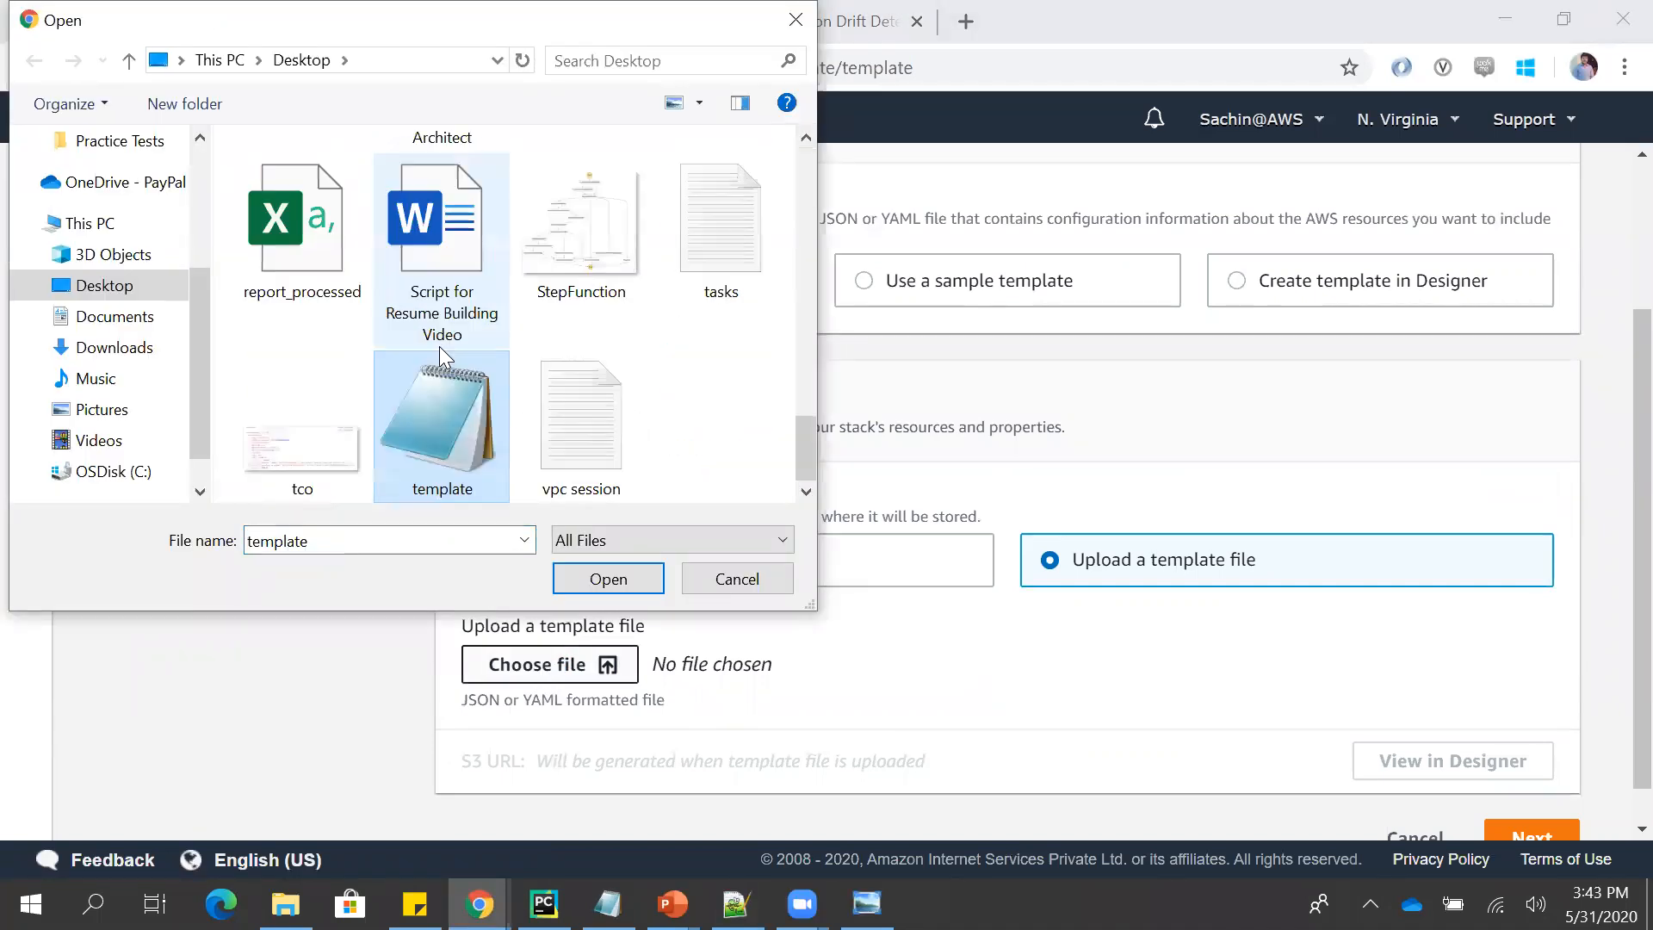
double_click(432, 416)
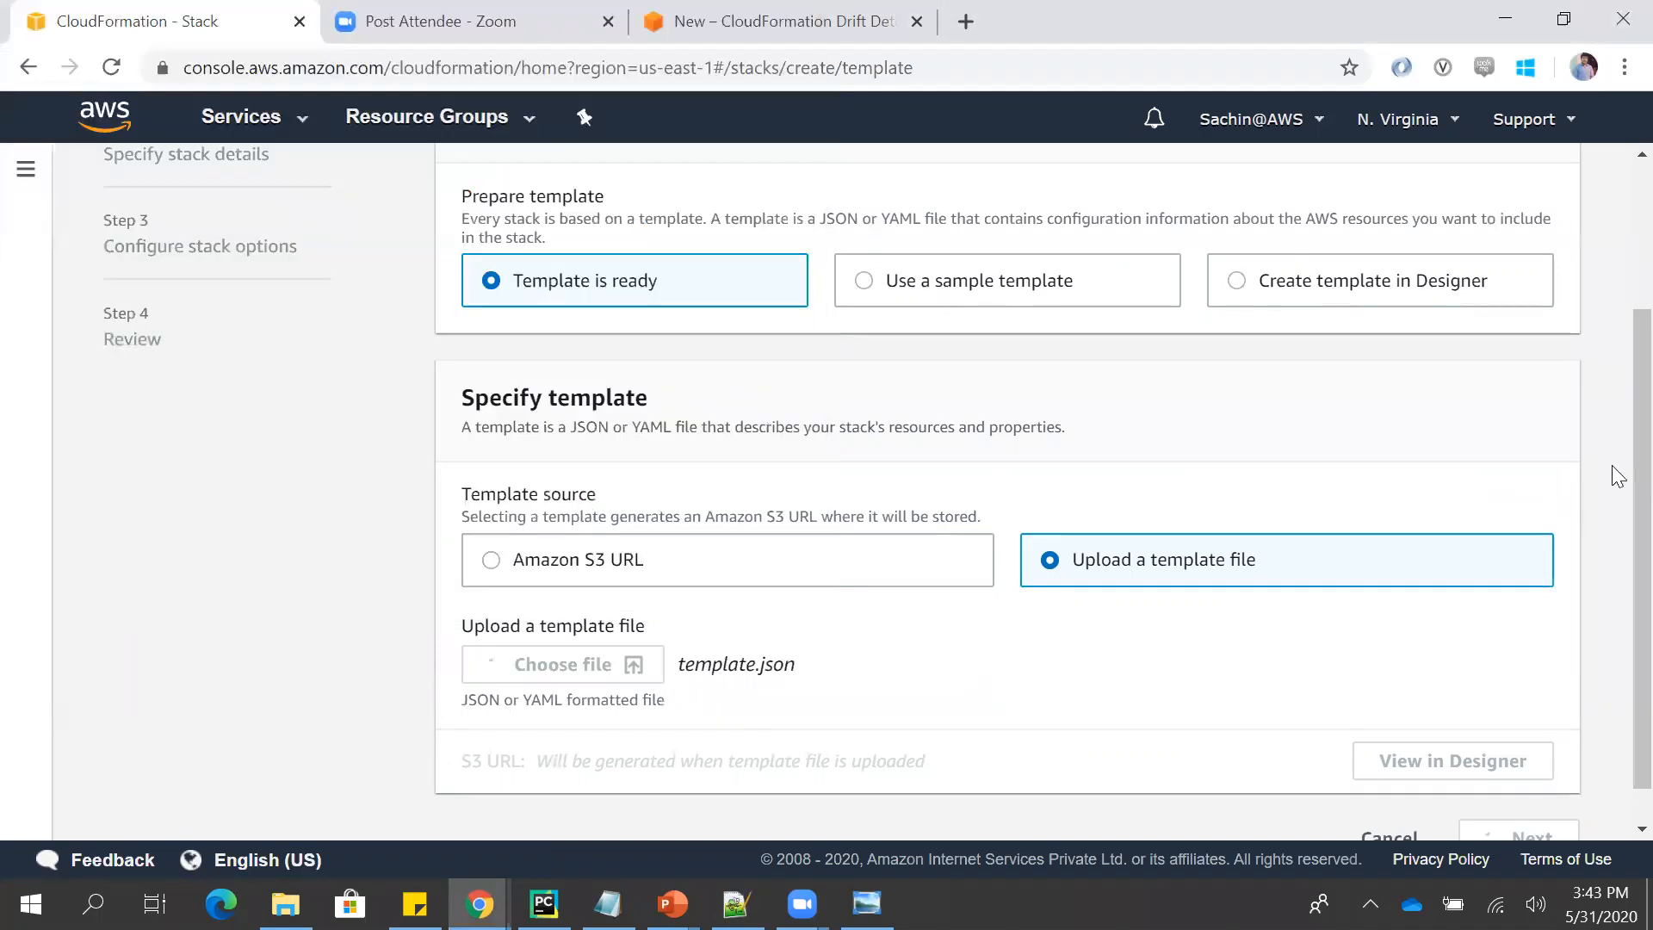
scroll(1368, 717, down, 1)
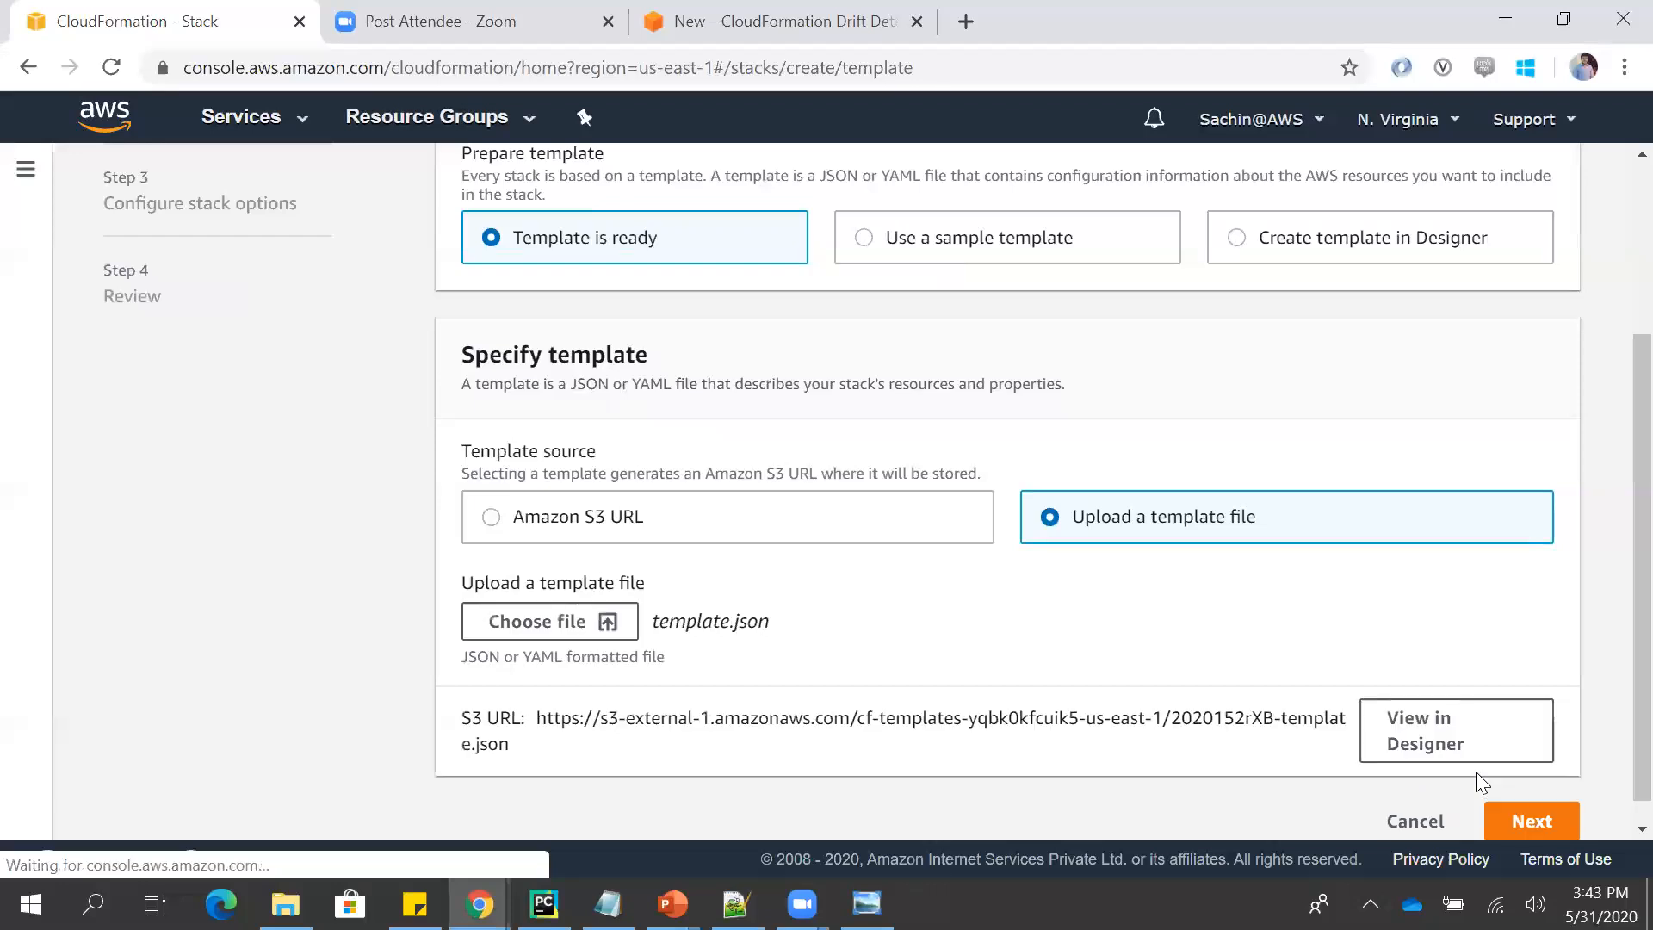
click(1517, 825)
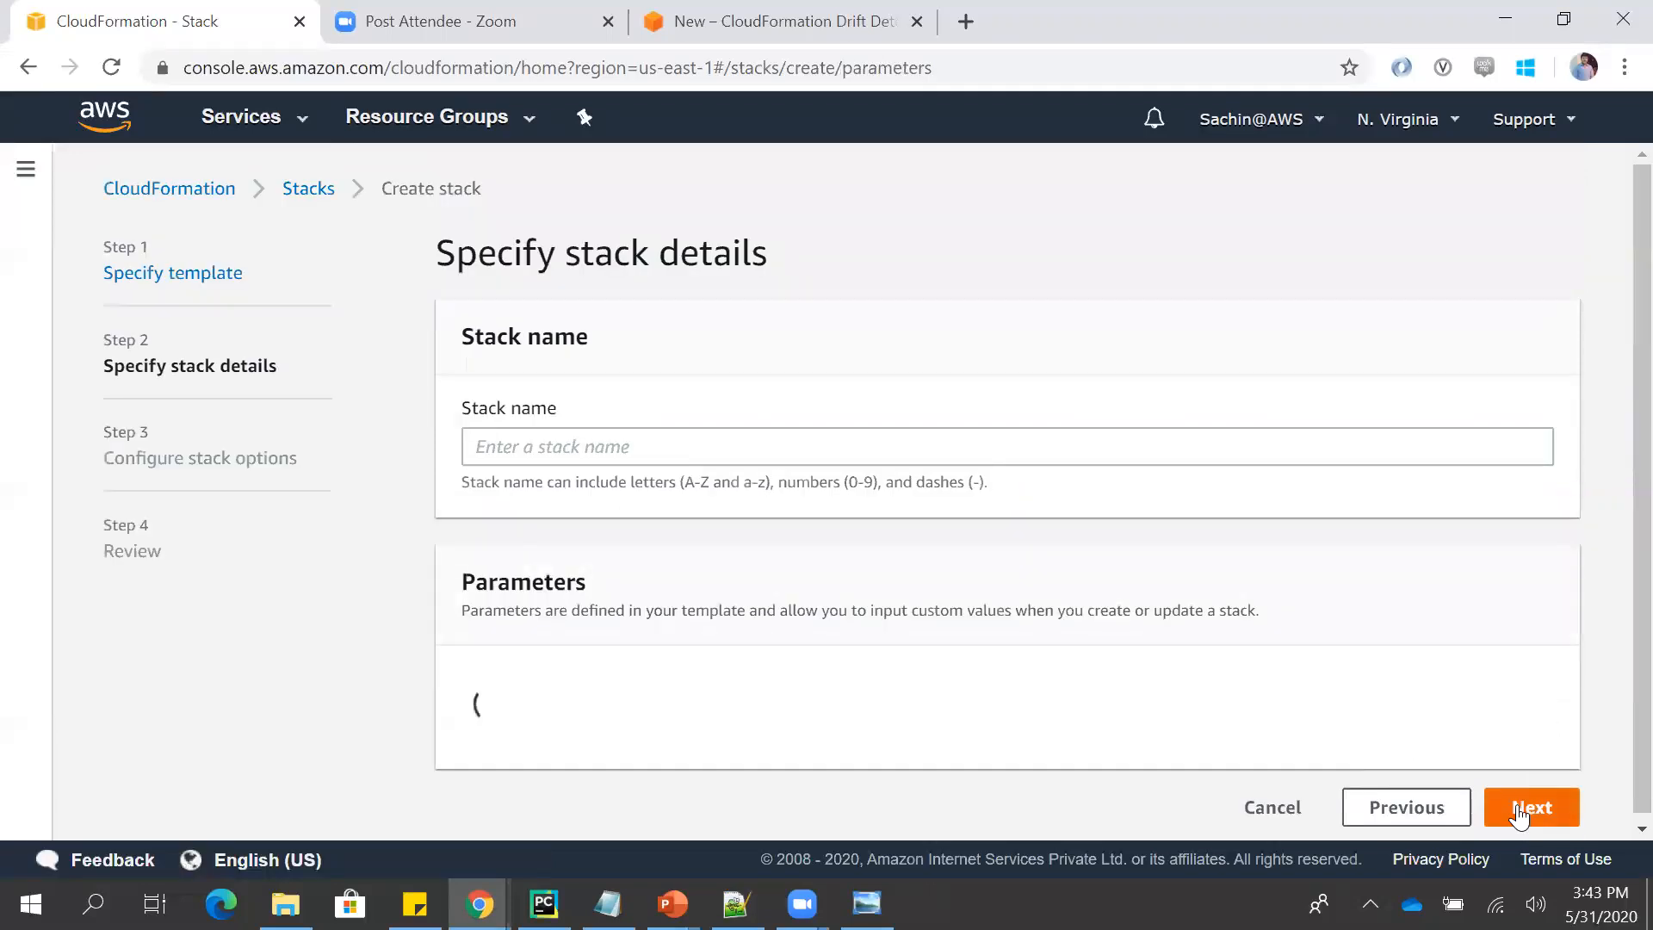
- Name the new stack "demotemplate" and bring its parameters into view
click(987, 460)
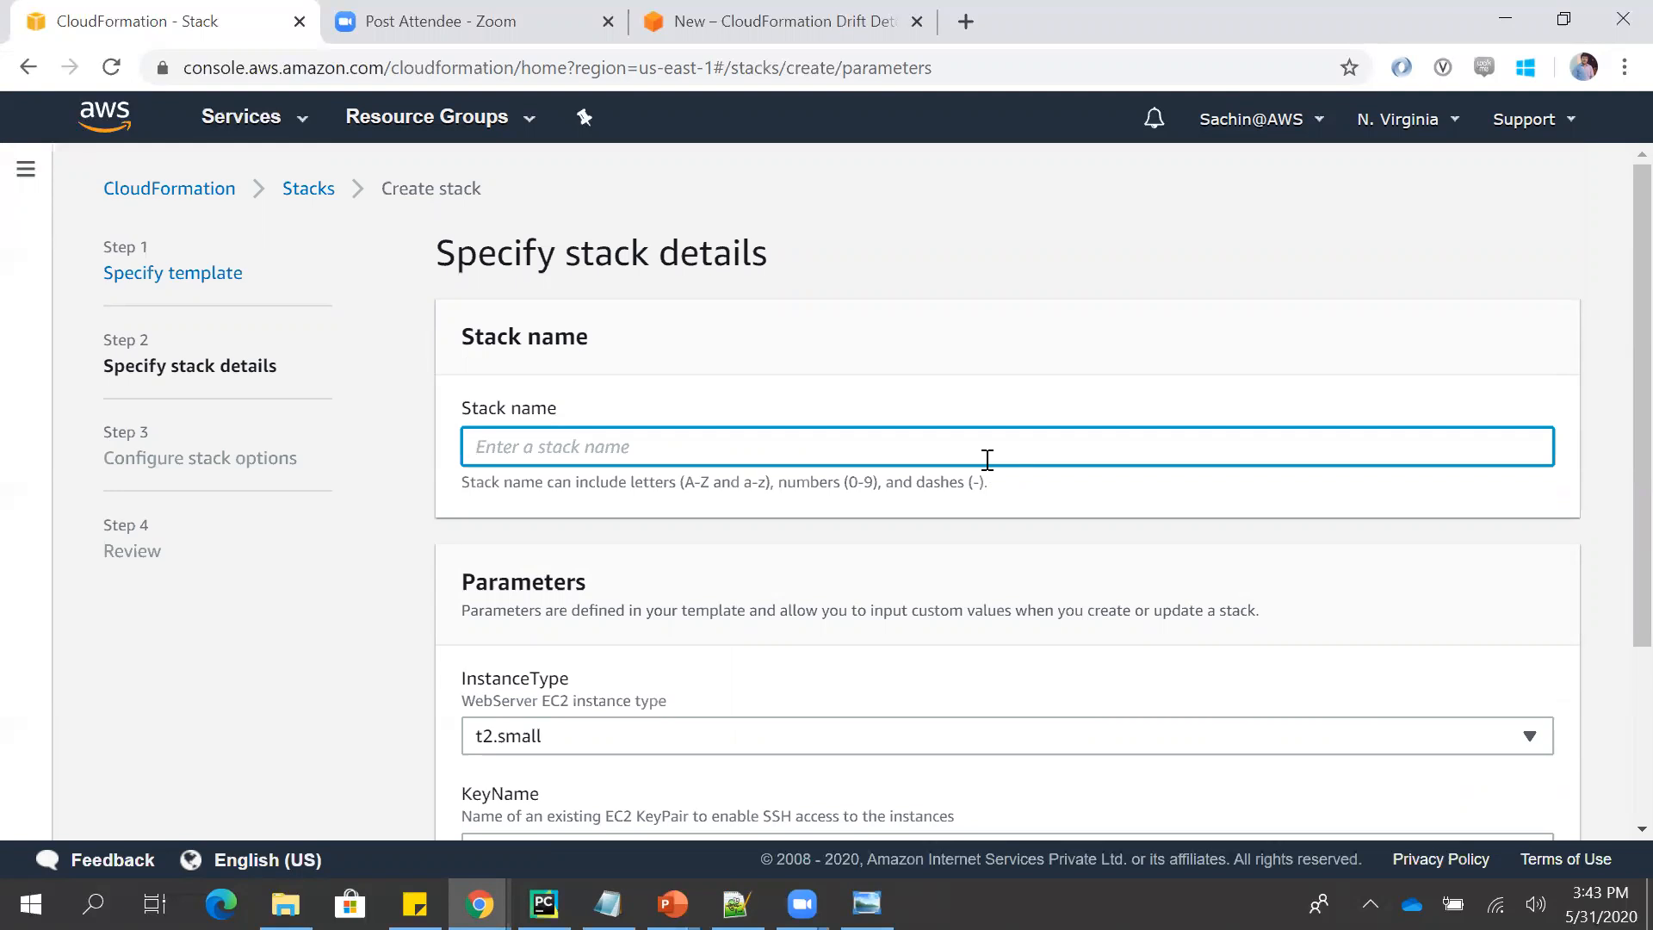
text(d)
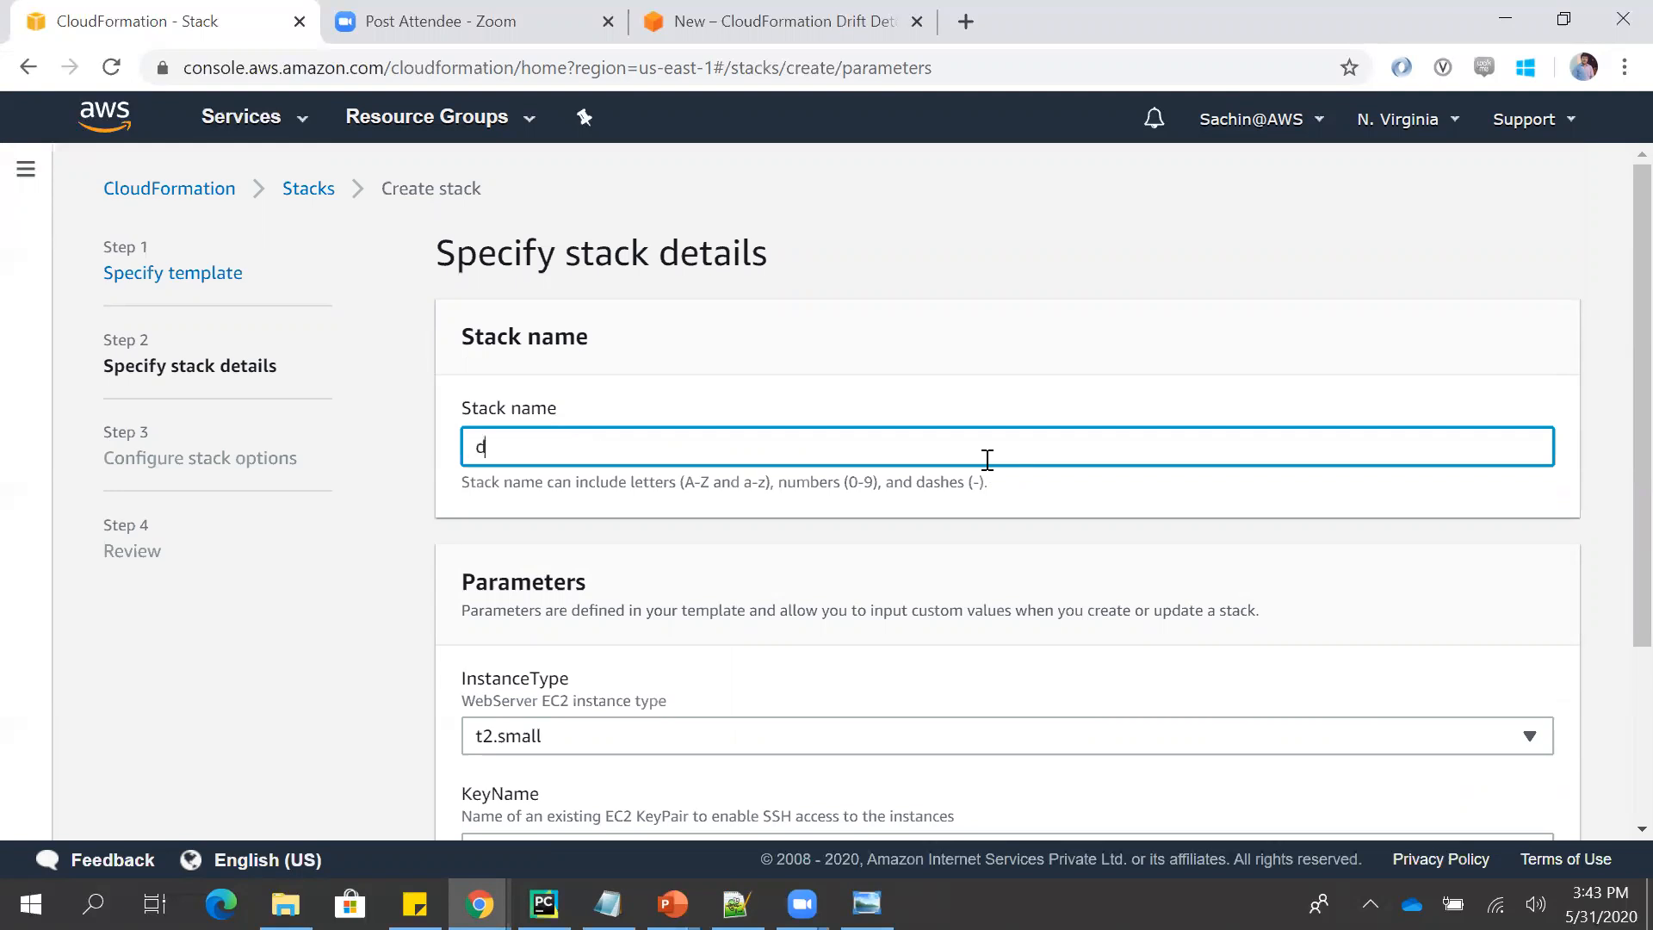
text(emotemplate)
scroll(1613, 334, down, 3)
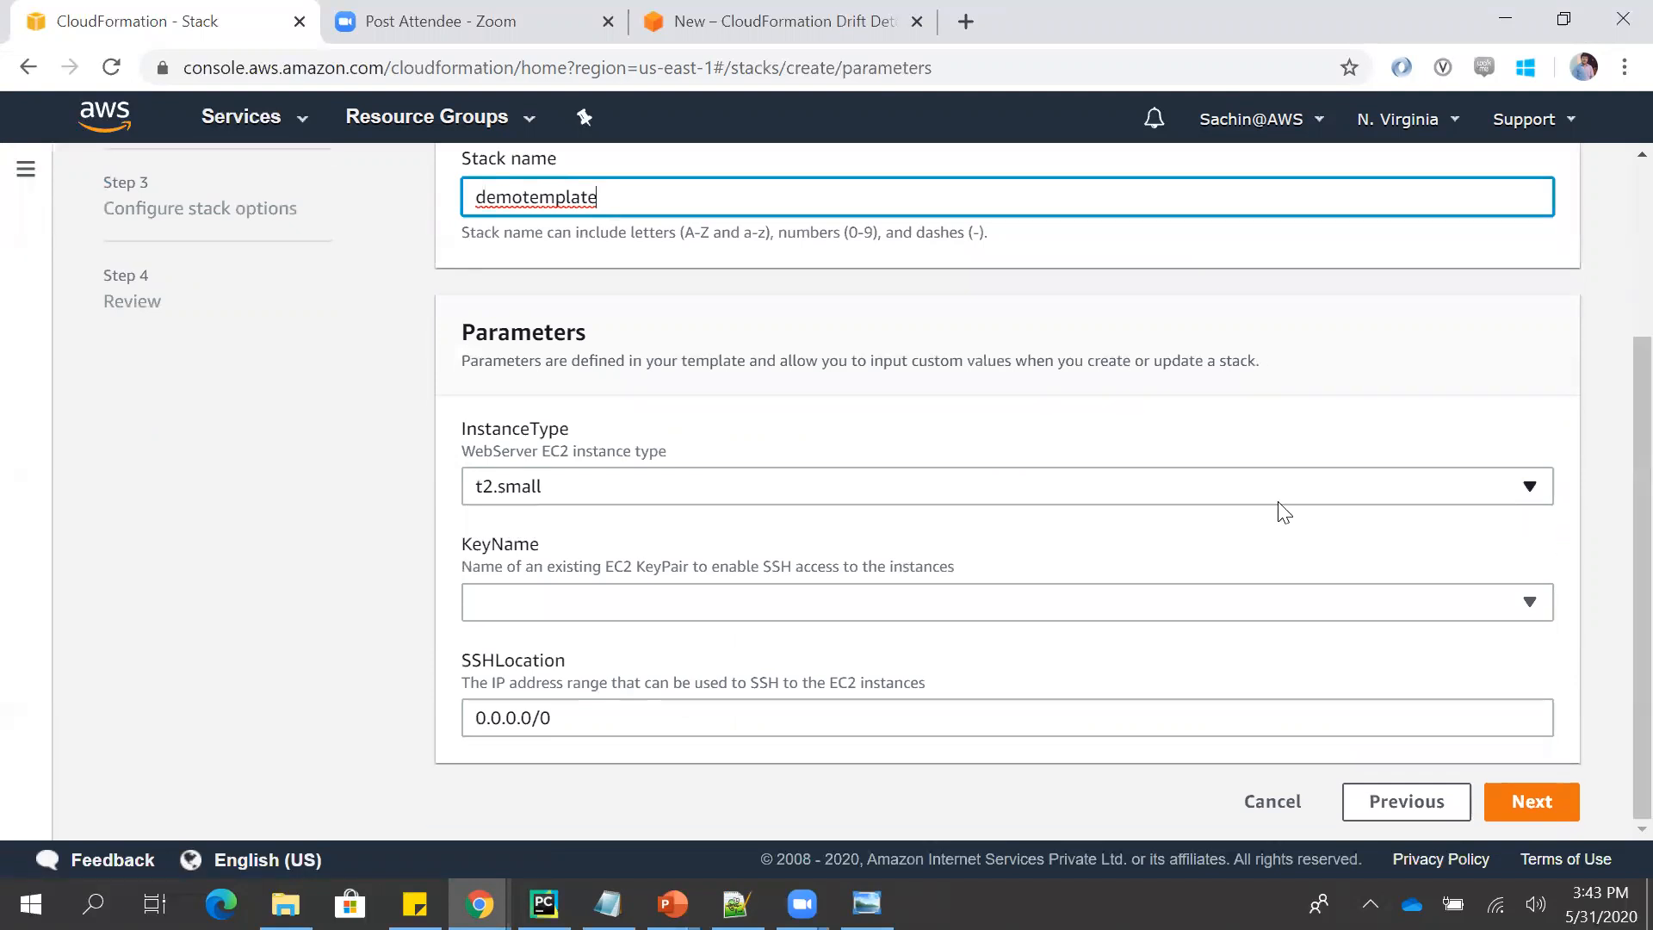
- Select an existing EC2 key pair for the KeyName parameter and proceed to the stack options
click(872, 602)
click(623, 456)
click(1516, 812)
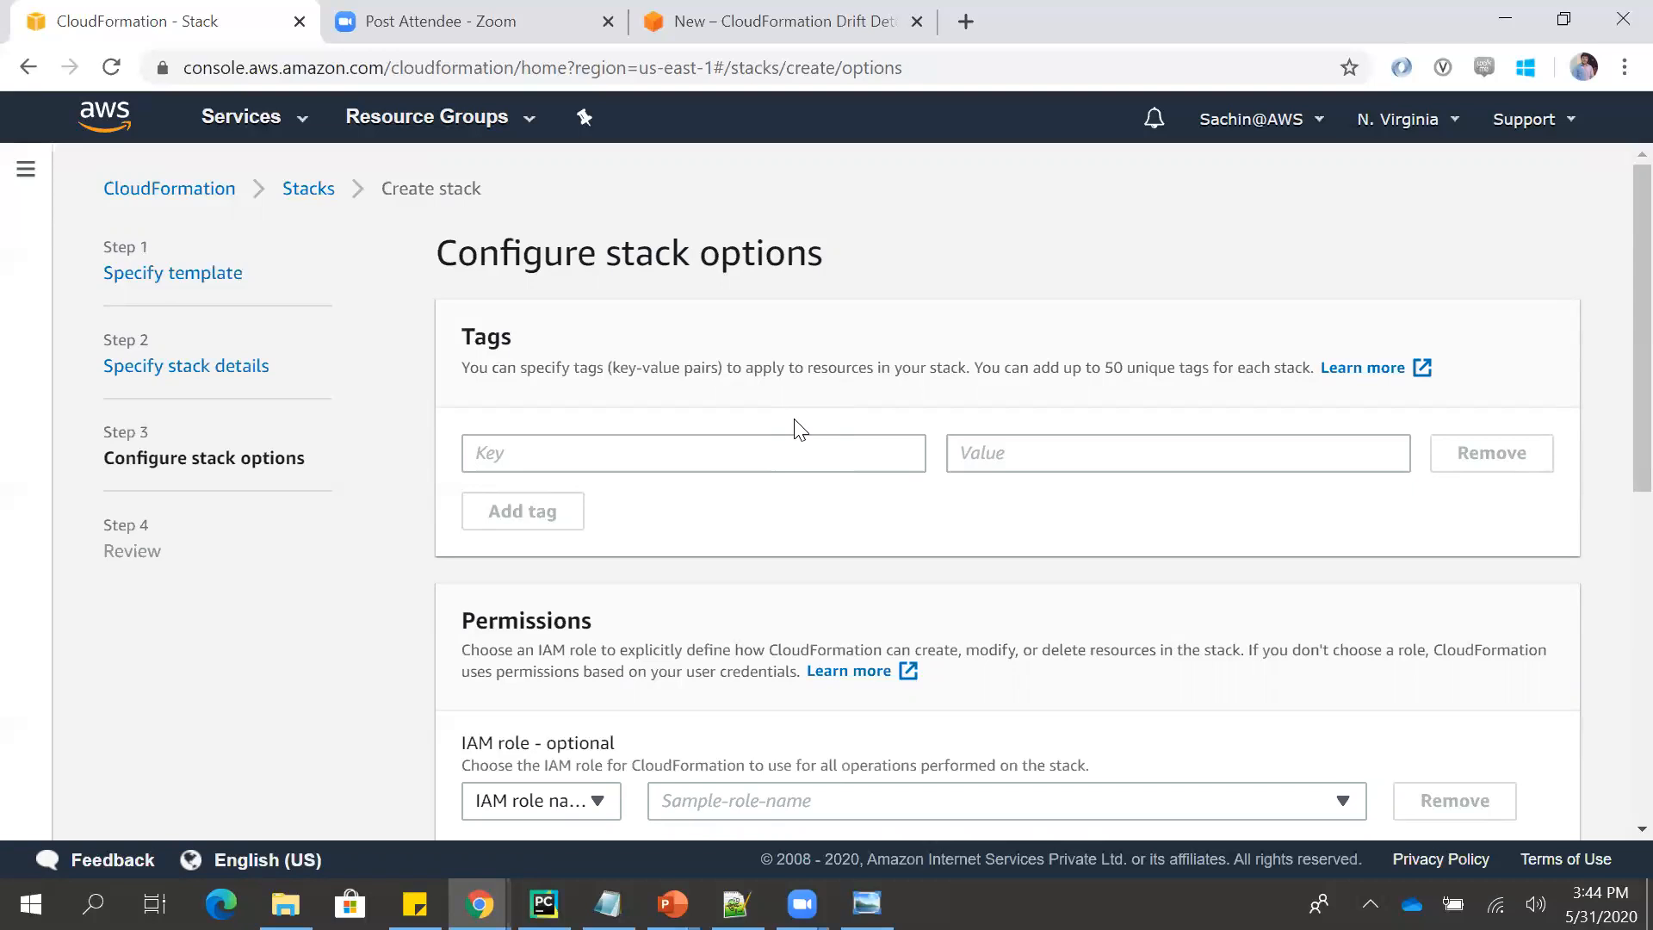
- Tag the stack with key Name and value demotemplate, and proceed to the review page
click(779, 439)
text(Name)
key(Tab)
text(demotemplate)
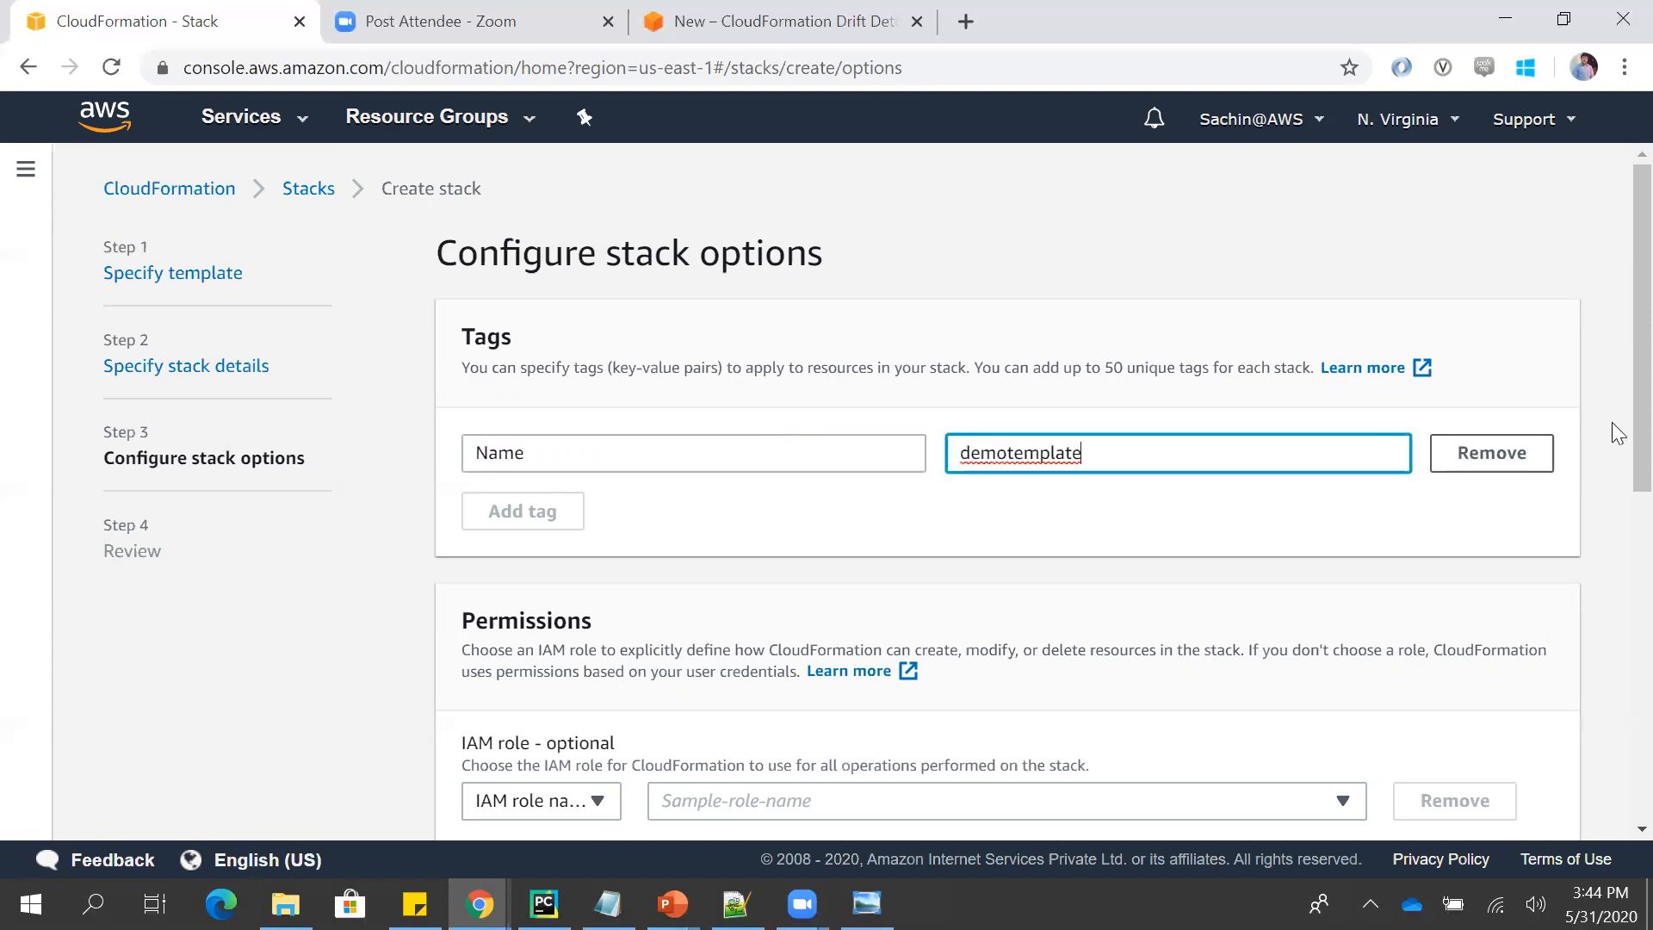
scroll(1614, 456, down, 3)
scroll(1616, 594, down, 2)
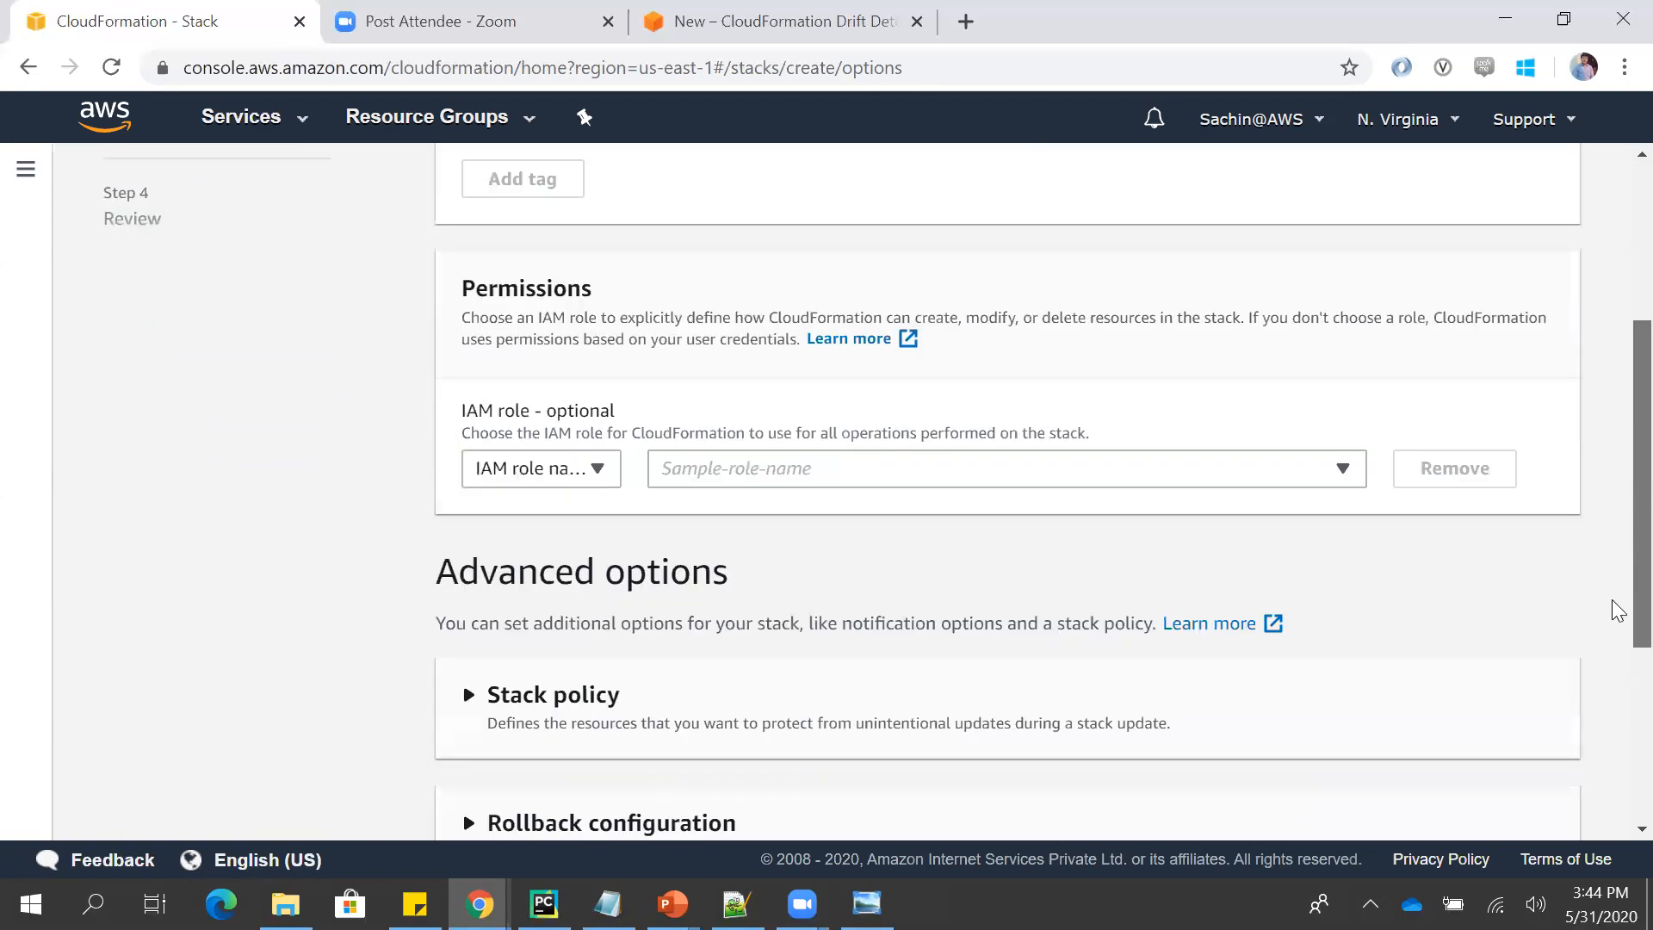
scroll(1616, 624, down, 4)
click(1532, 822)
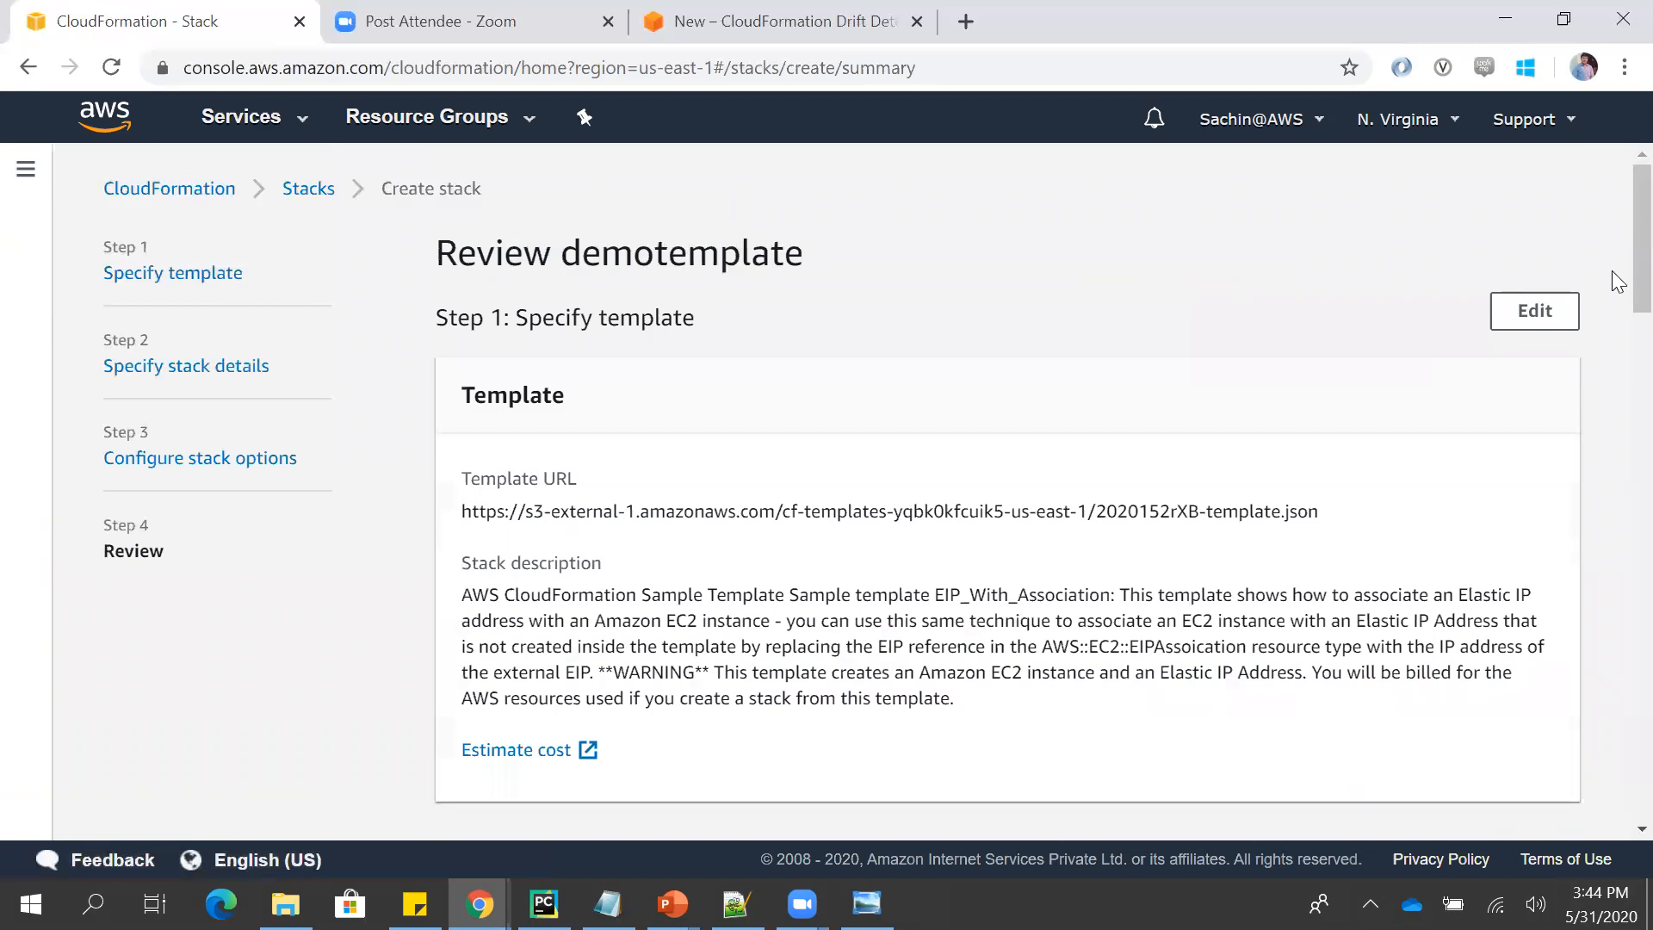
- Submit the reviewed demotemplate stack for creation
scroll(1613, 603, down, 20)
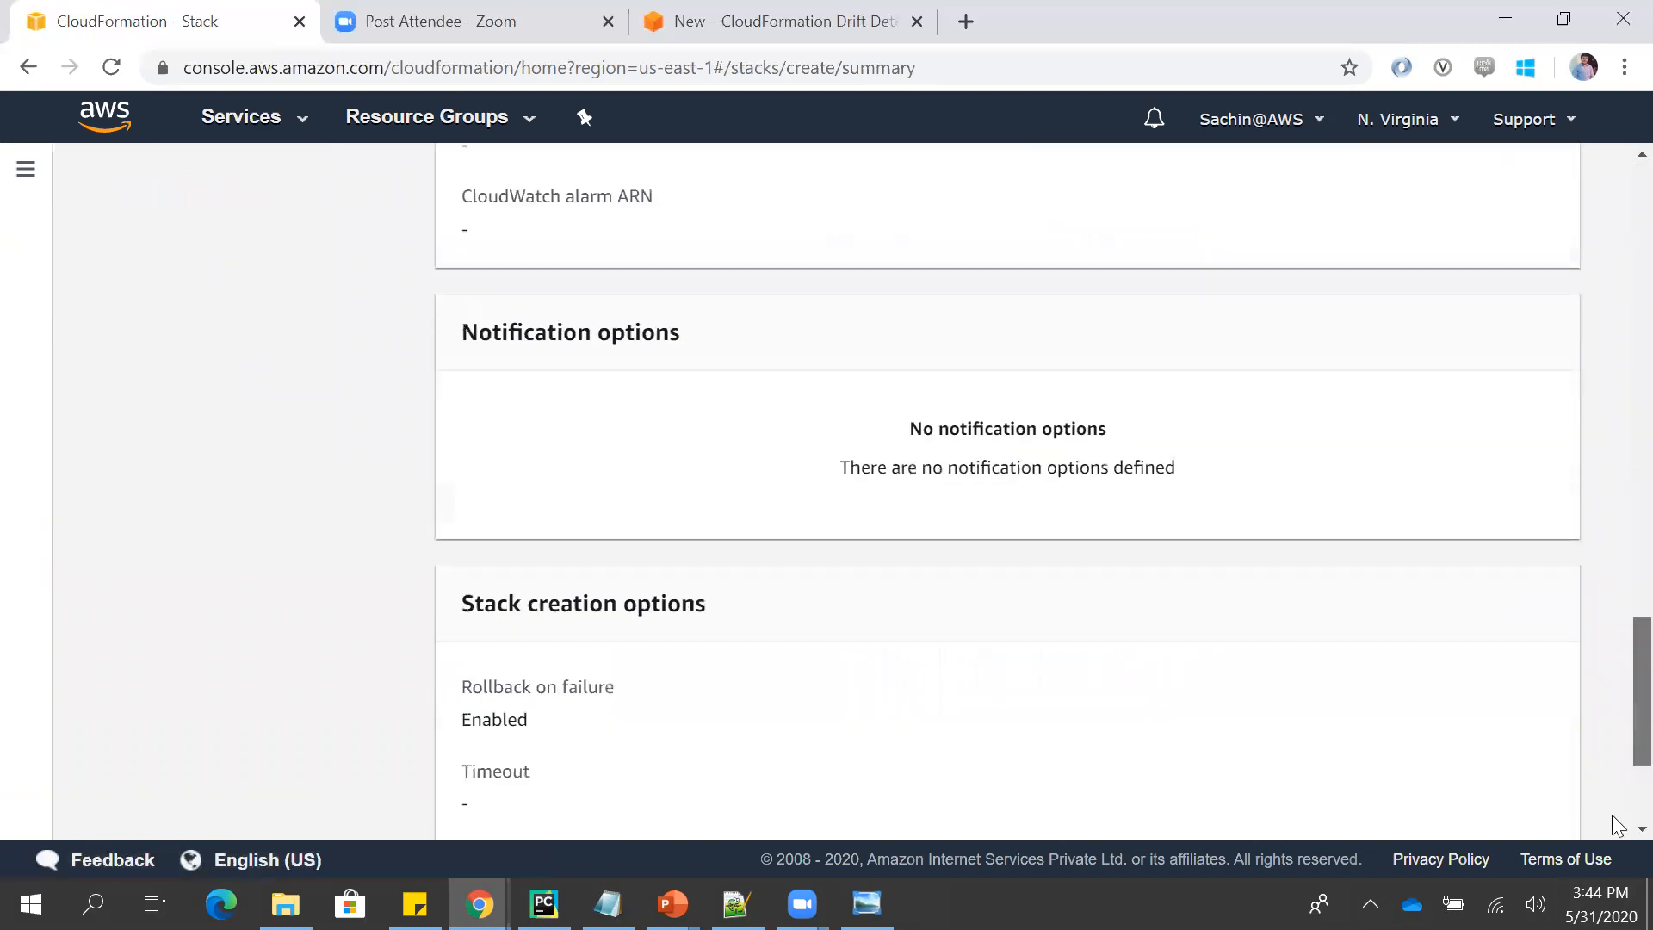
scroll(1616, 824, down, 3)
click(1532, 796)
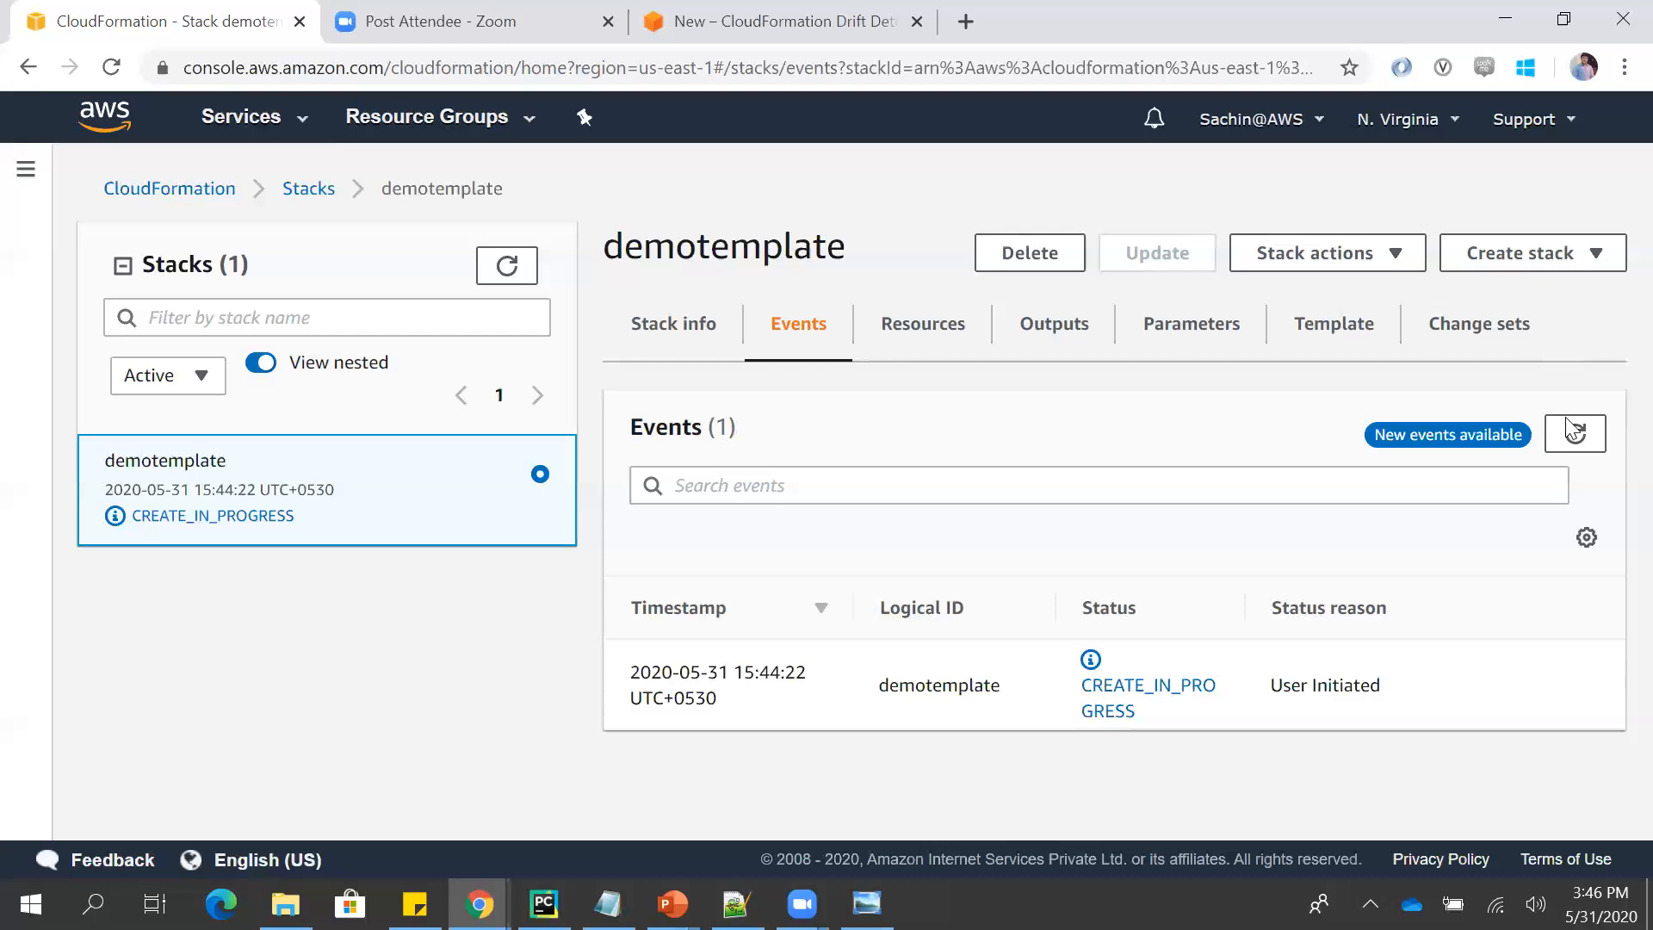
- Refresh the demotemplate stack's events and look at the available stack actions
click(1572, 457)
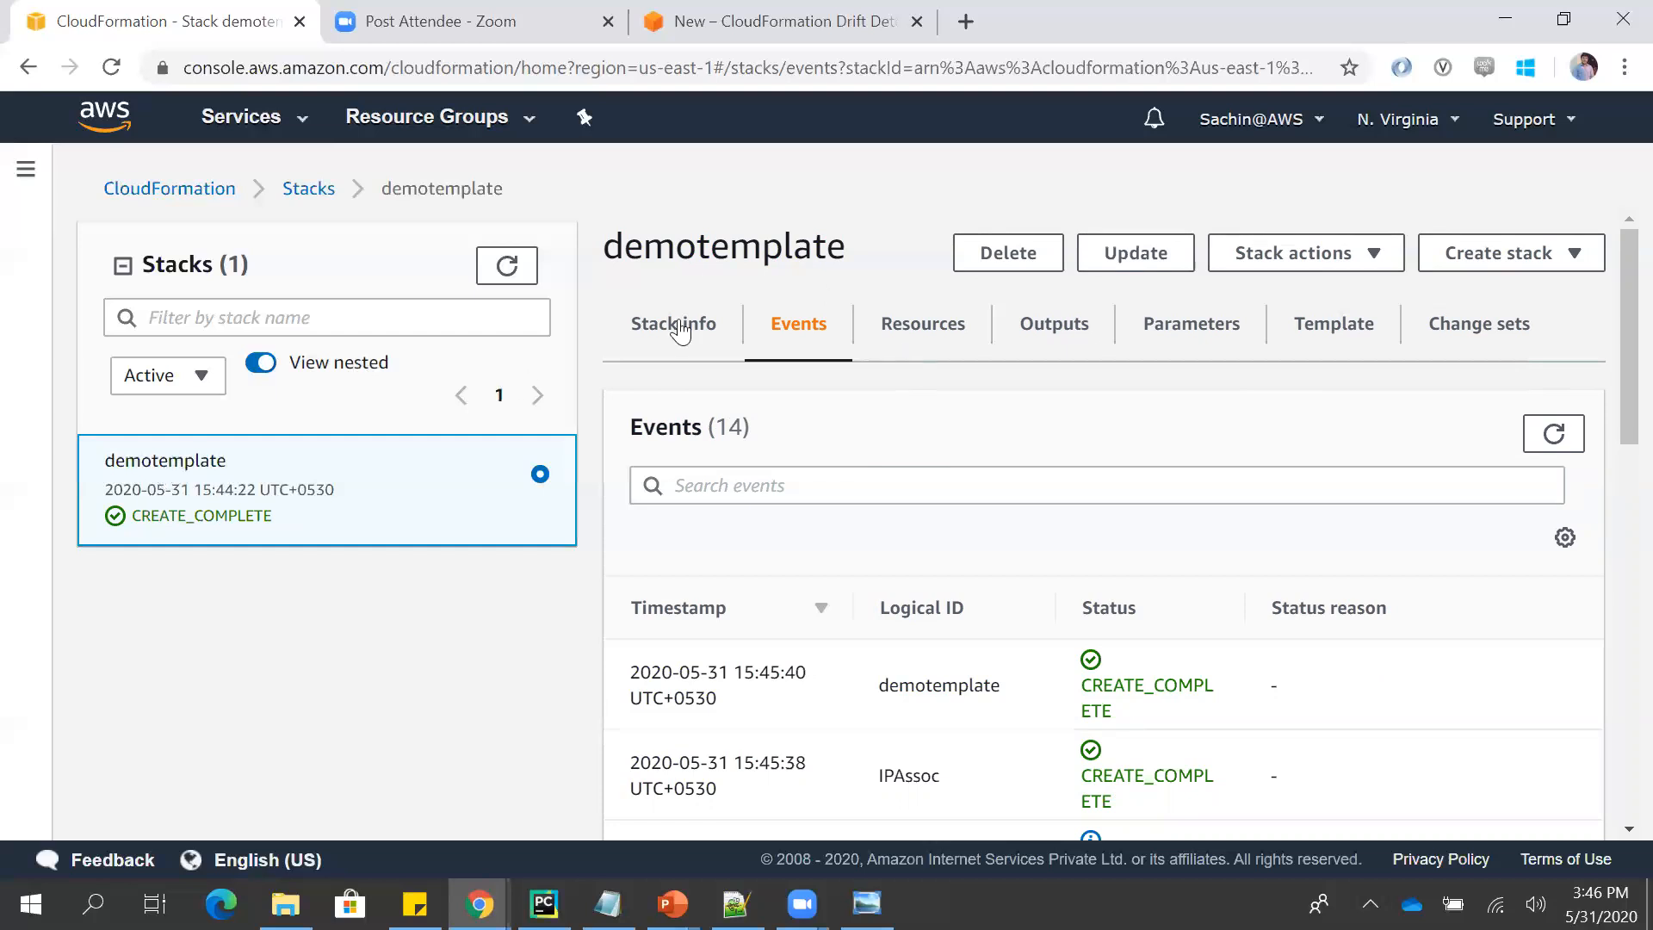
click(1362, 249)
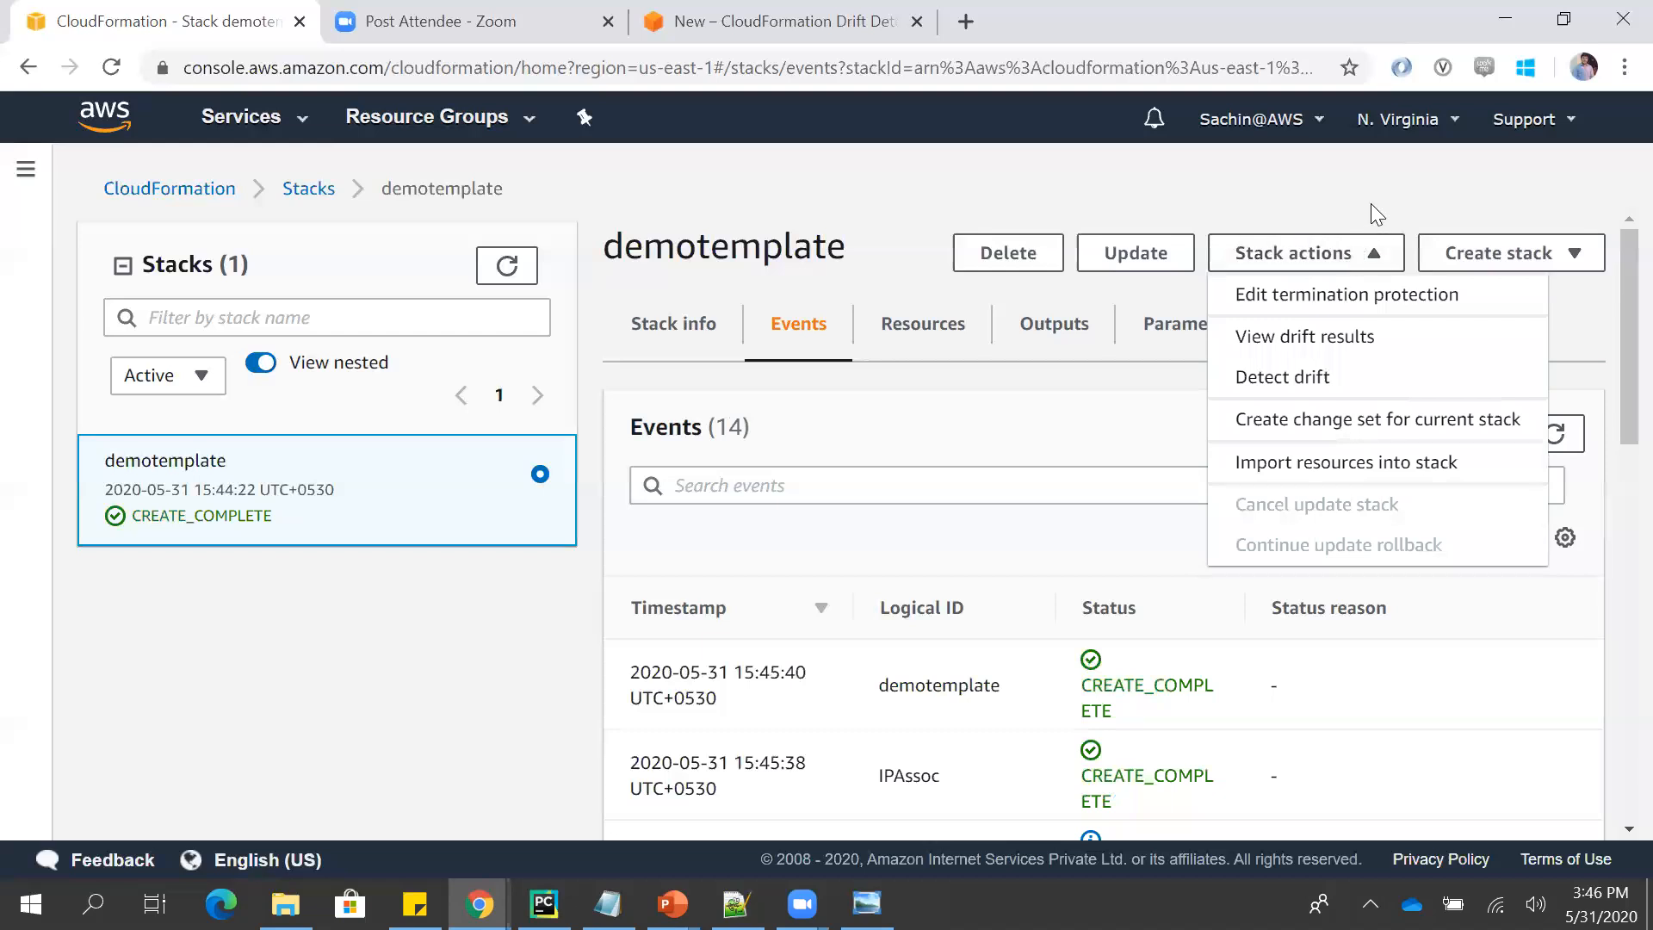
click(1371, 205)
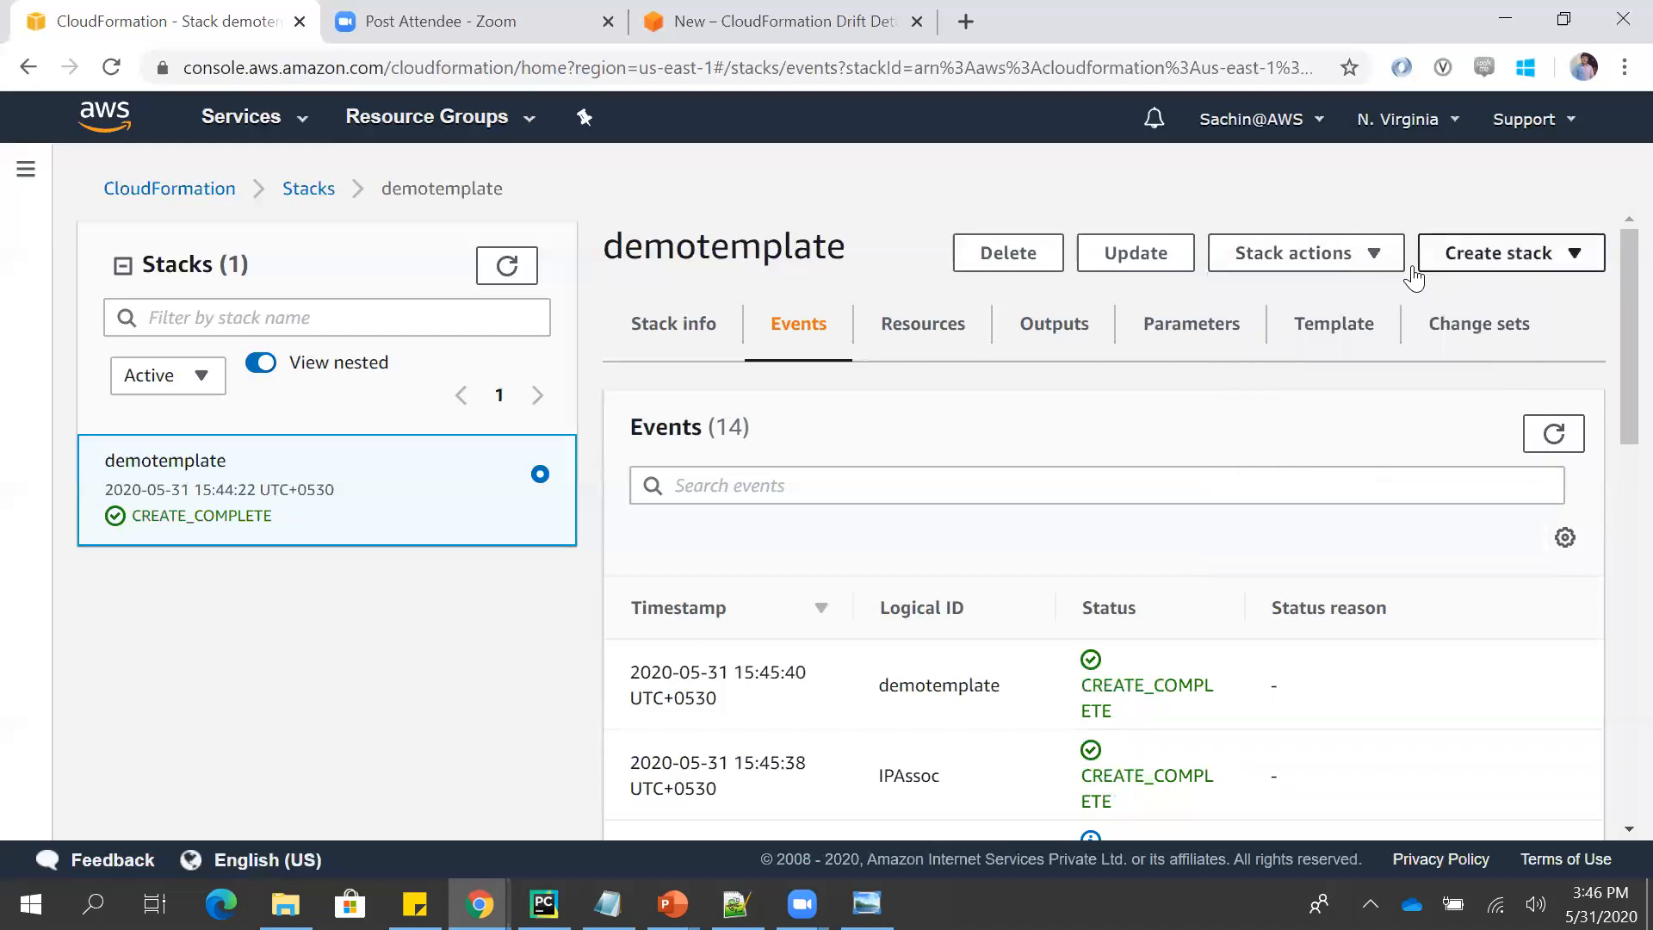
- Show the demotemplate stack's template and open it in Designer to inspect the resource diagram
click(1406, 325)
click(1348, 338)
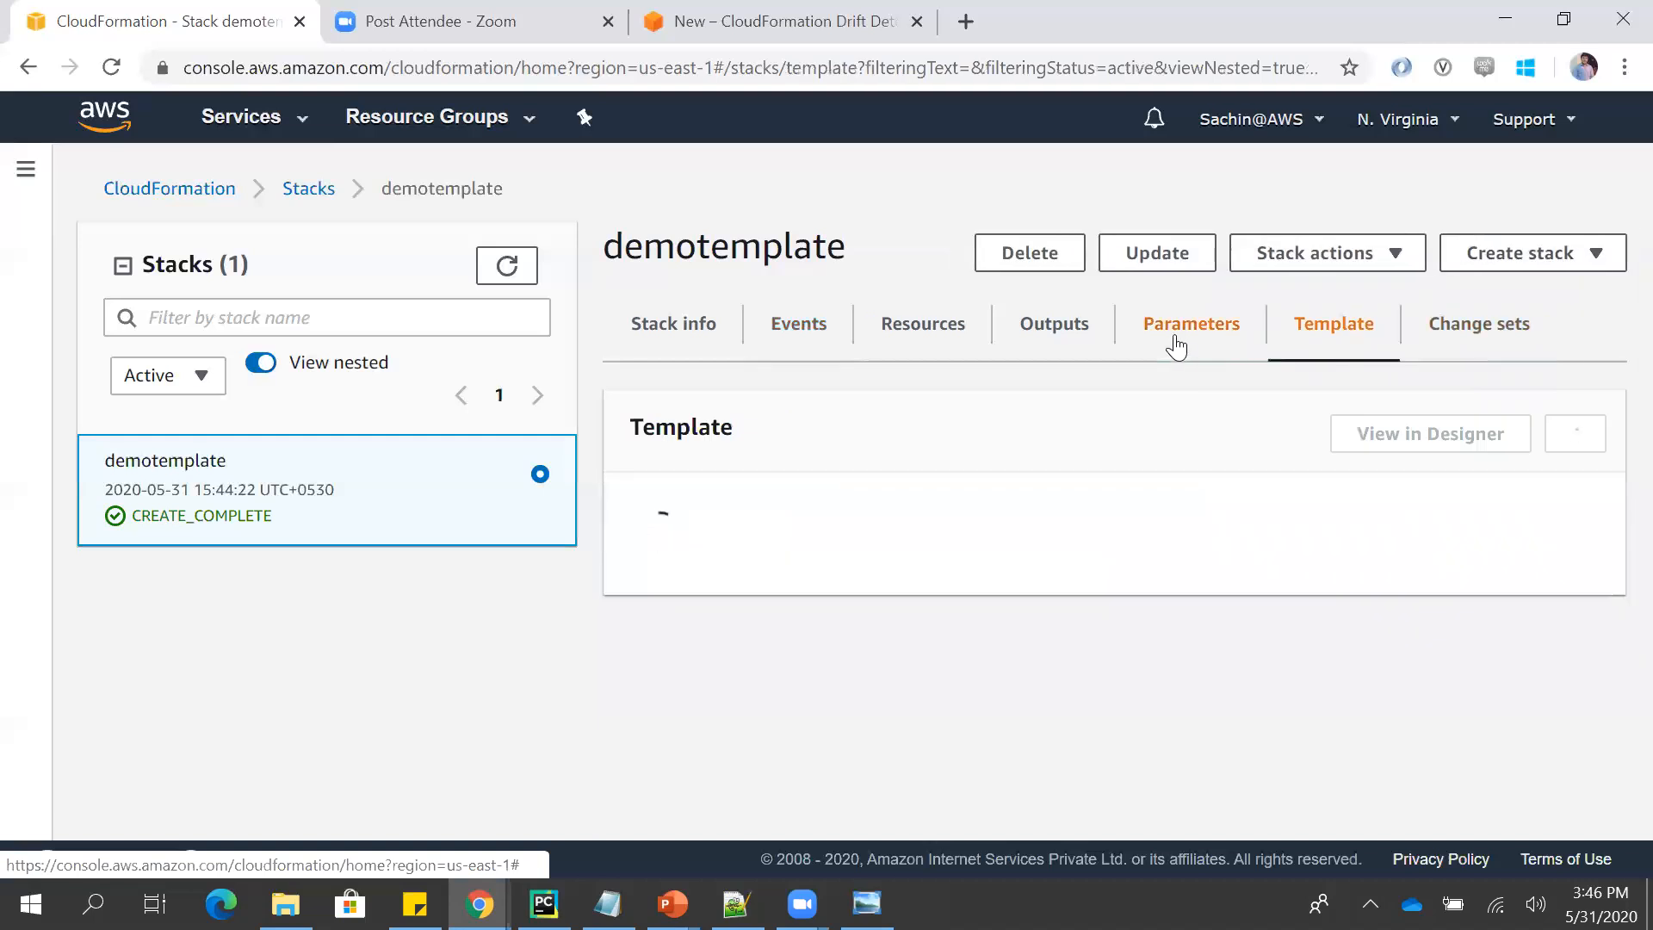
scroll(1615, 301, down, 1)
mouse_move(1614, 295)
mouse_down()
mouse_move(1614, 439)
mouse_move(1612, 296)
mouse_up()
click(1467, 346)
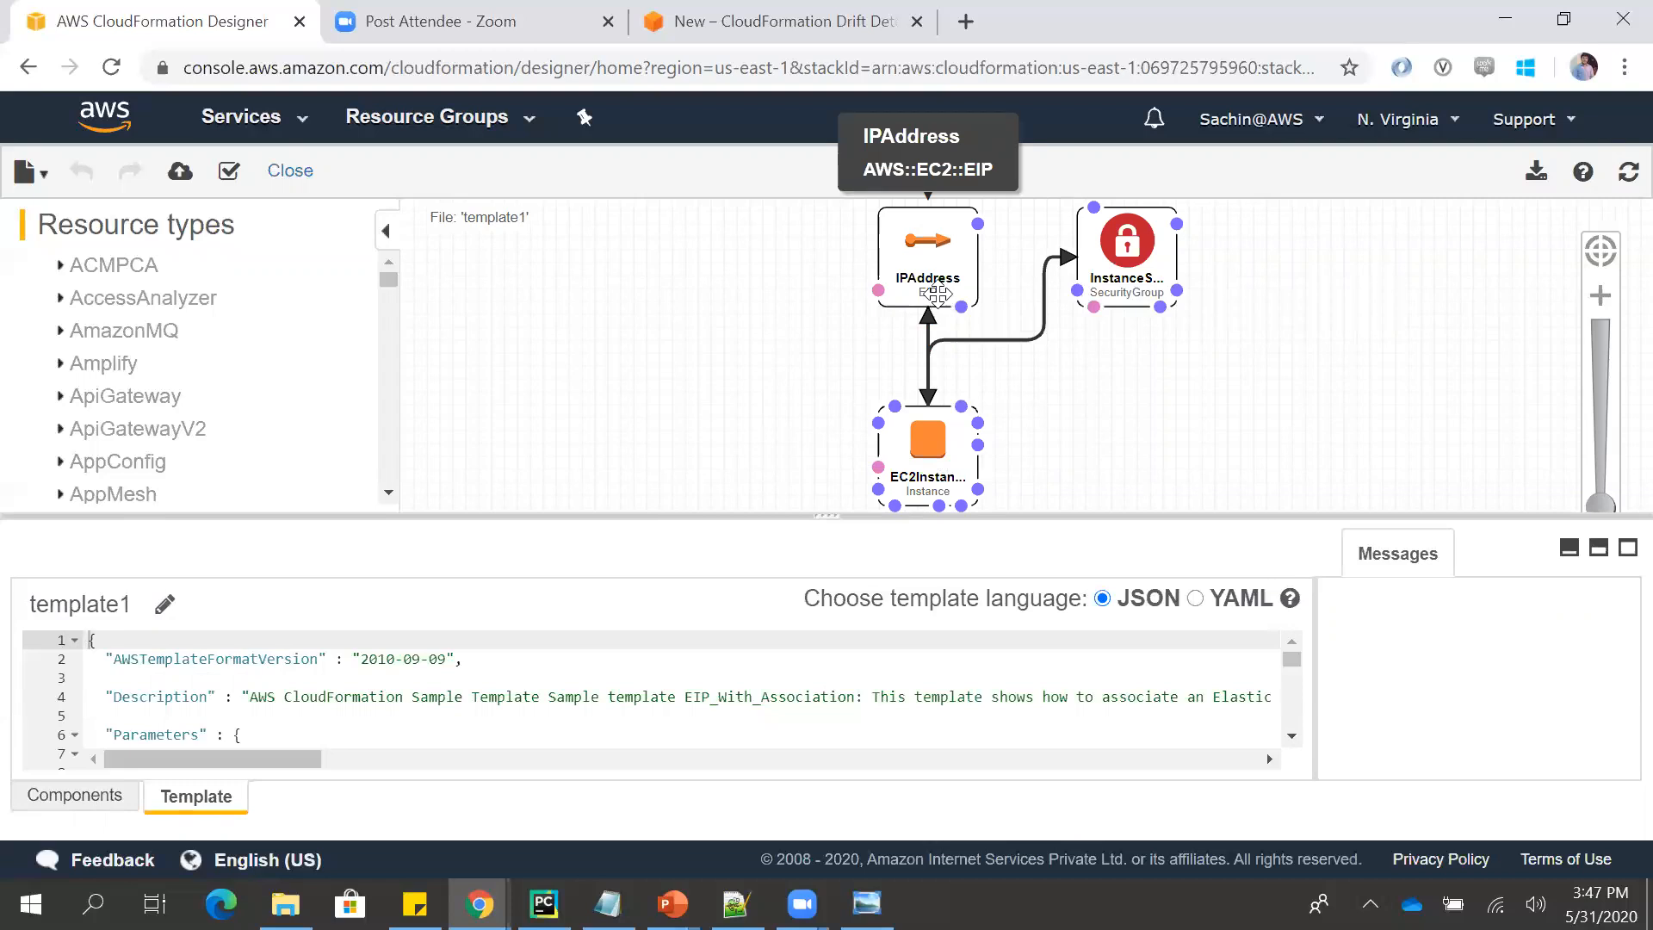
mouse_move(953, 338)
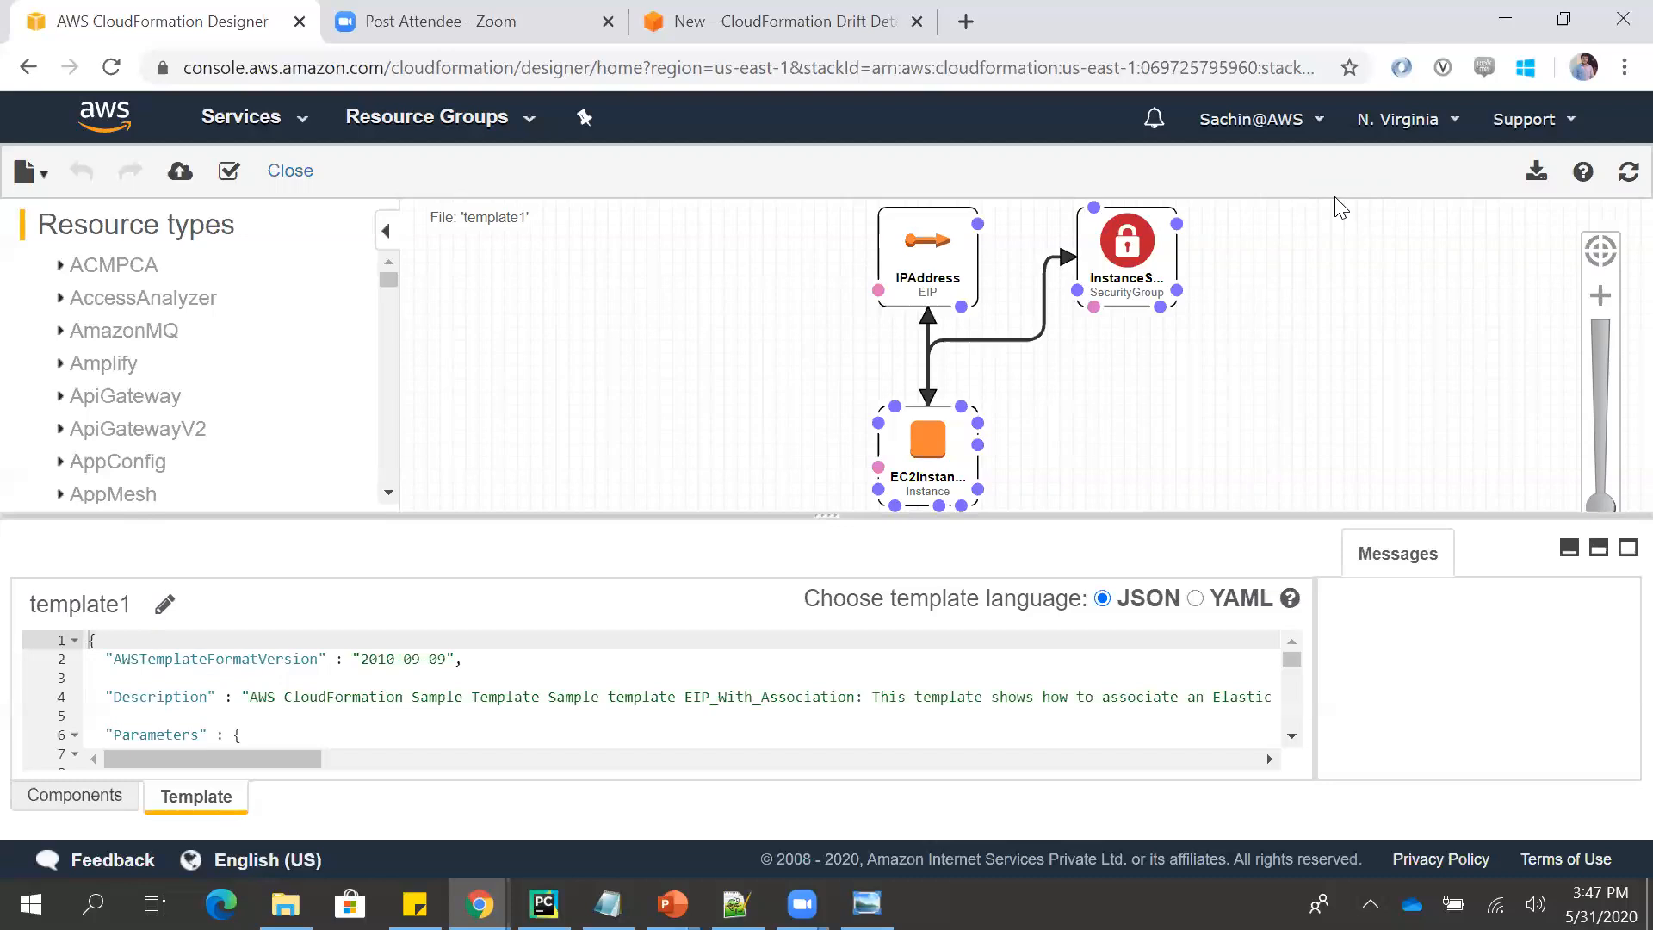
- Add an EC2 CapacityReservation resource to the empty area of the diagram, and delete it from the template again
click(71, 275)
click(69, 268)
click(69, 268)
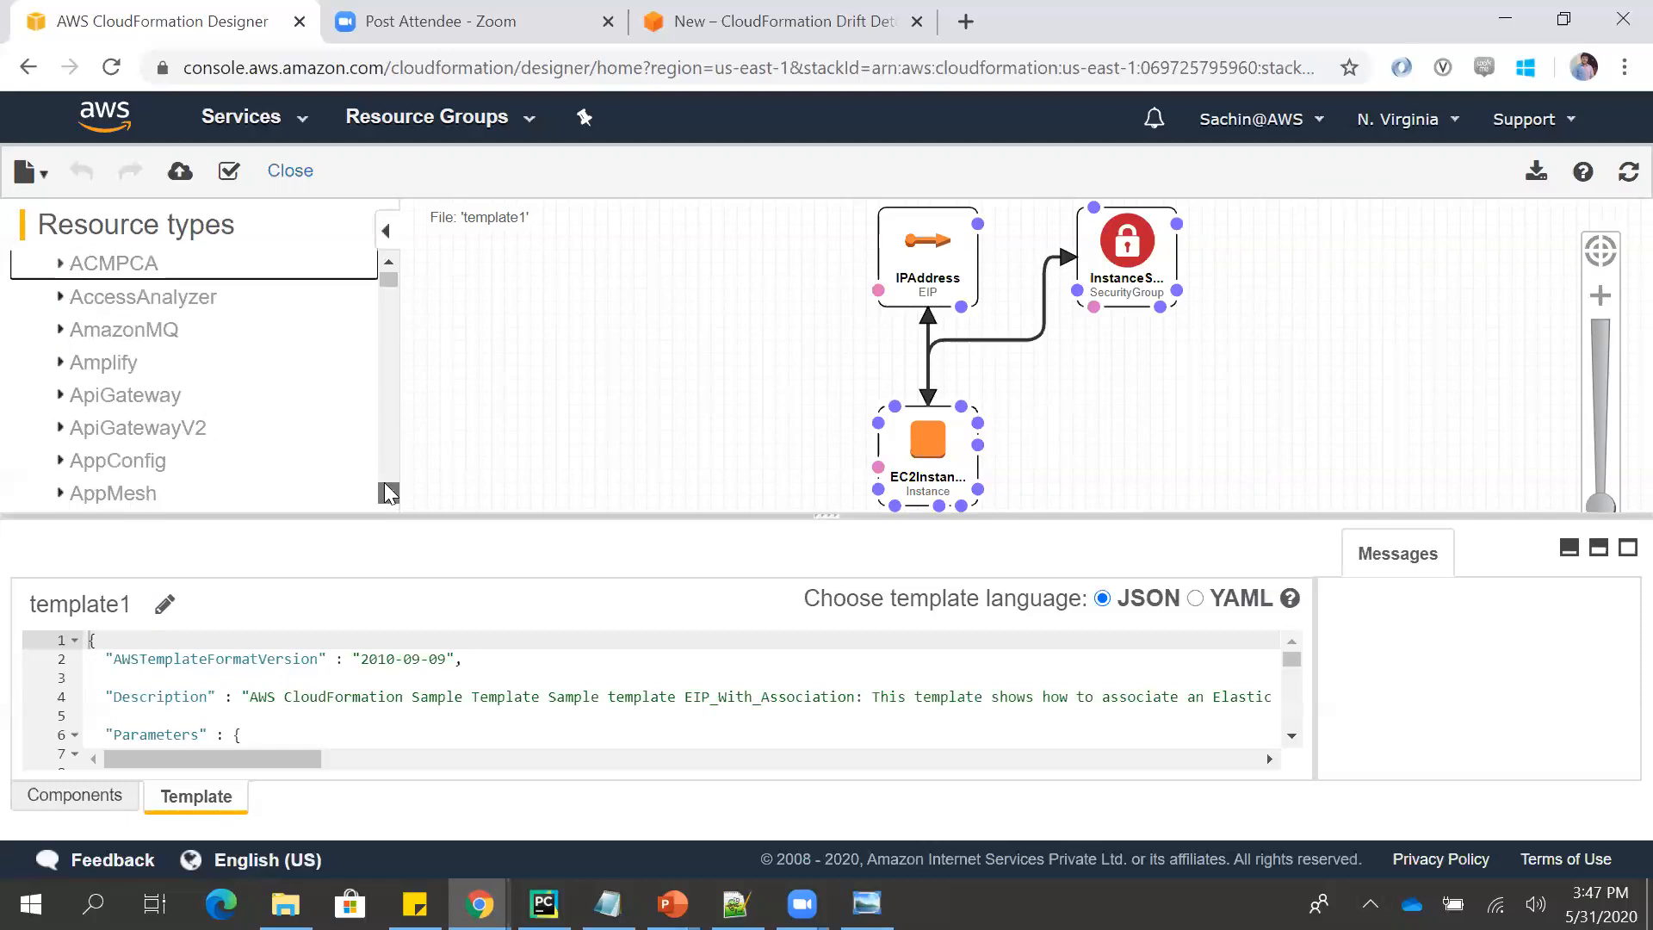
scroll(384, 479, down, 15)
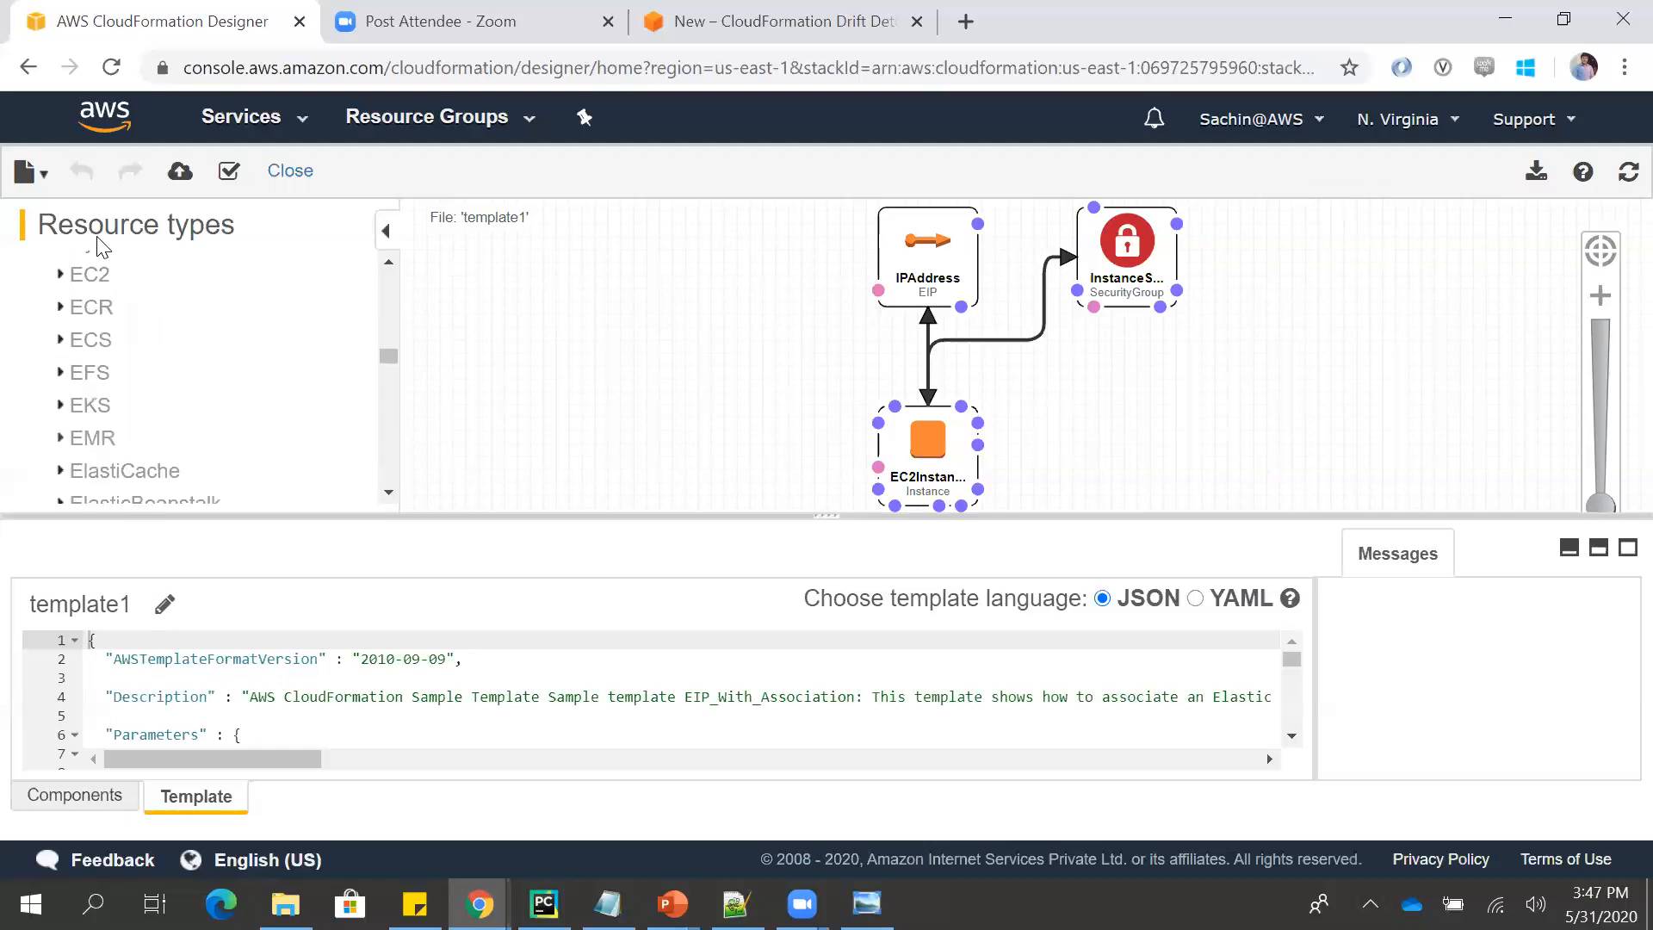
click(62, 274)
drag(141, 318, 508, 335)
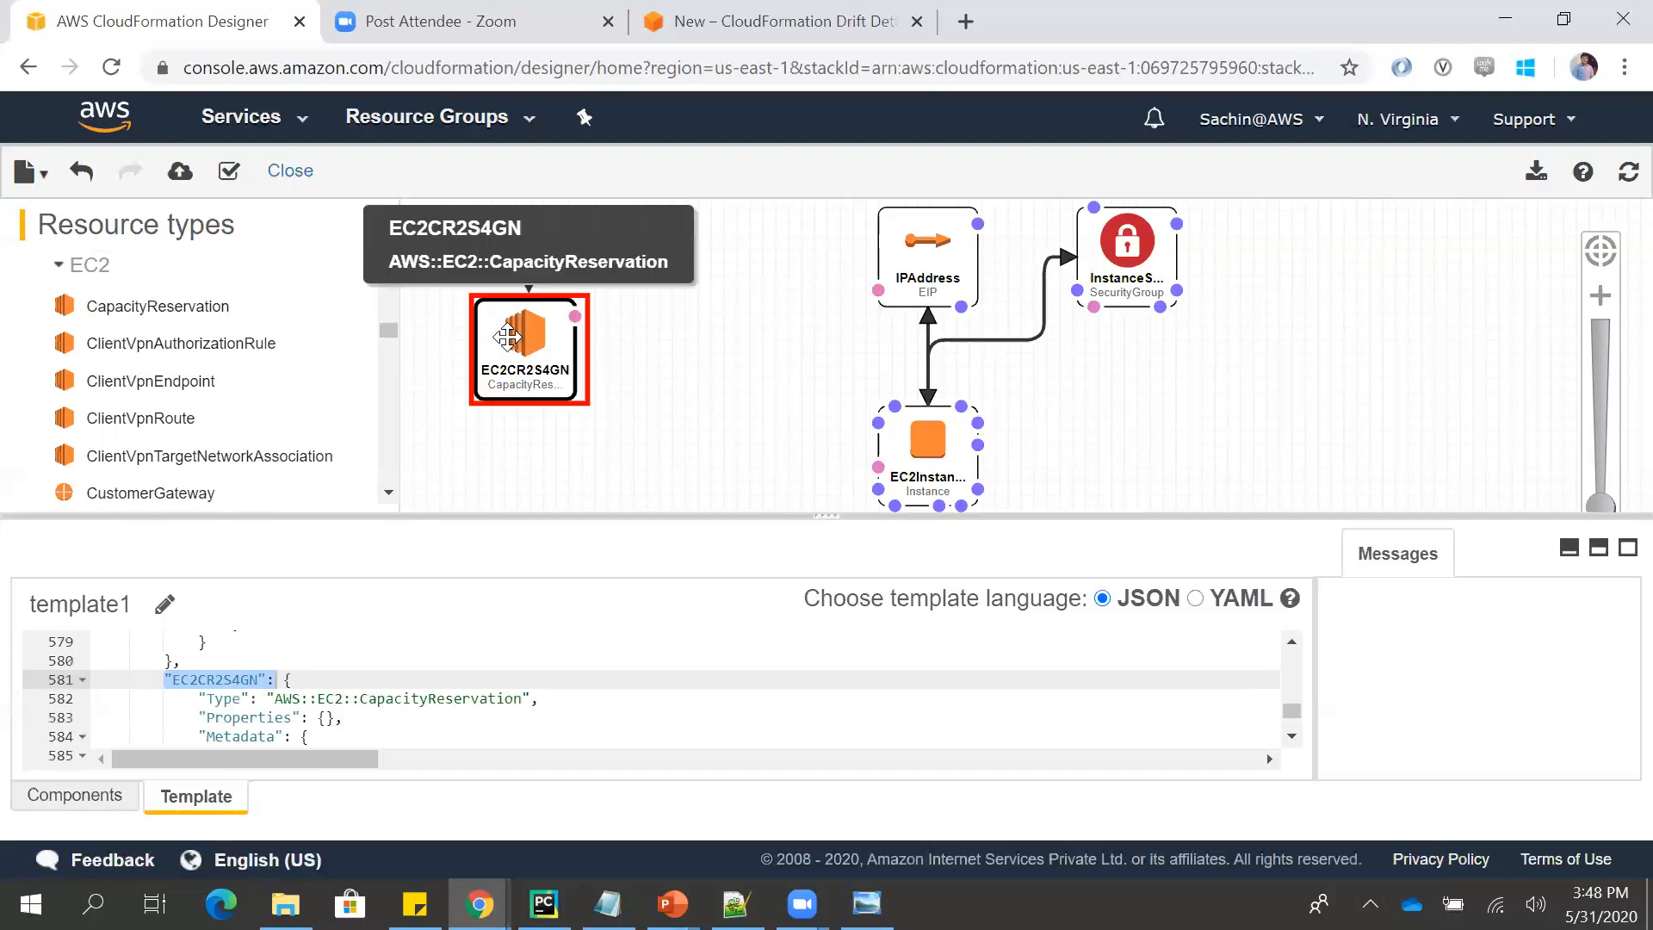
key(Delete)
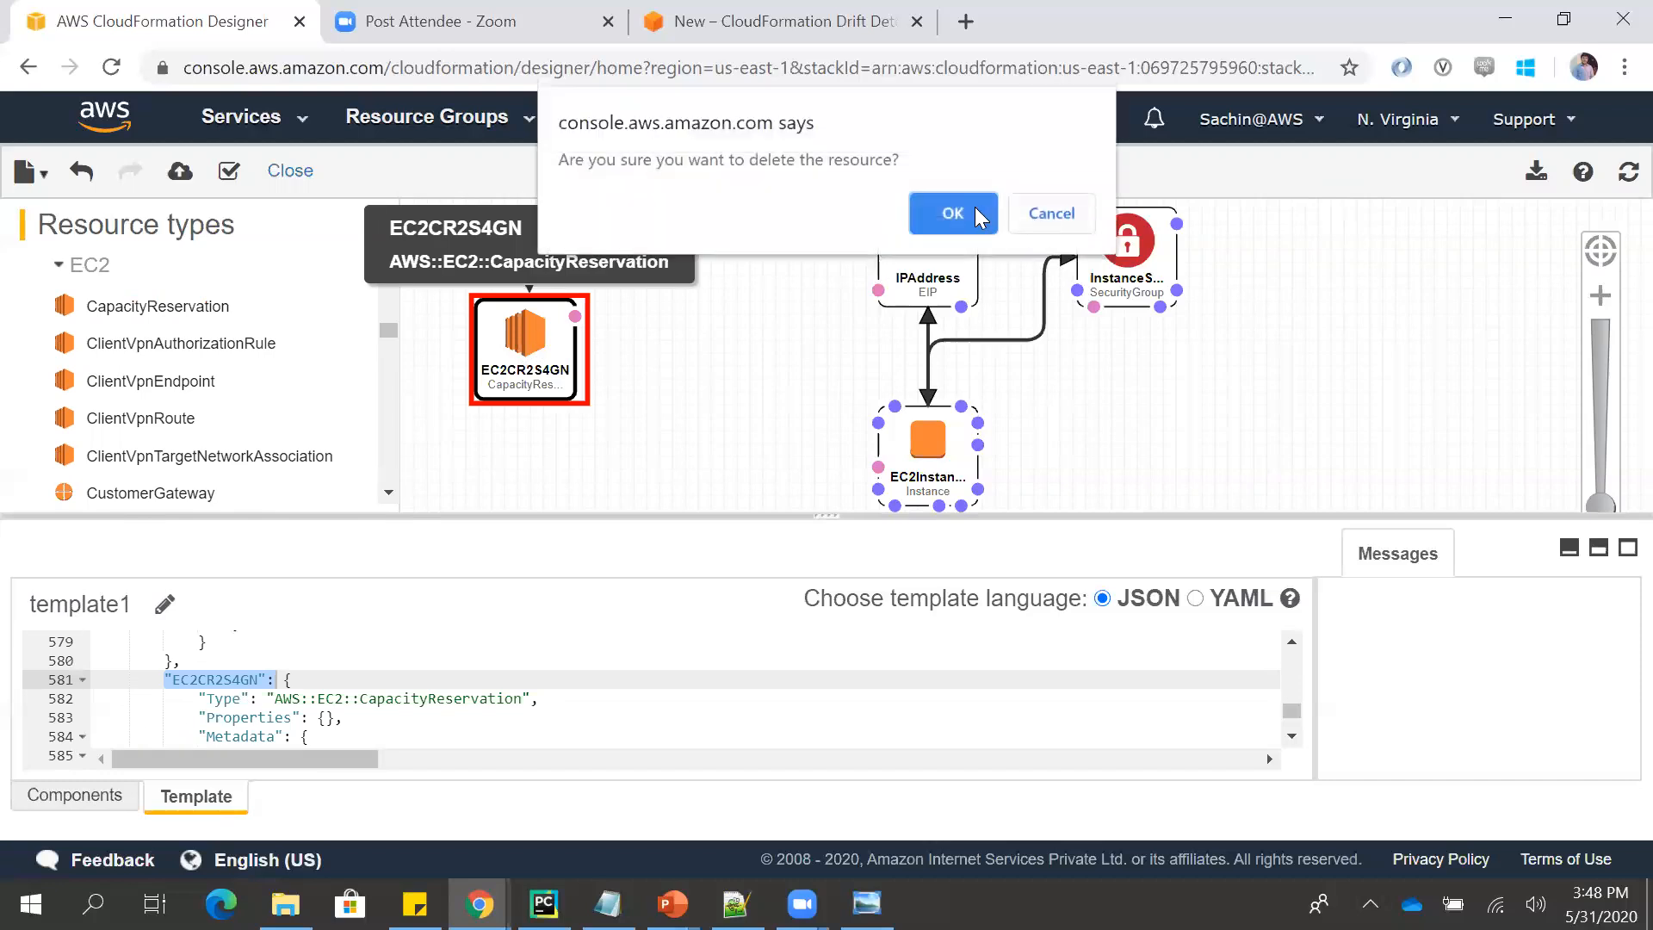
click(976, 212)
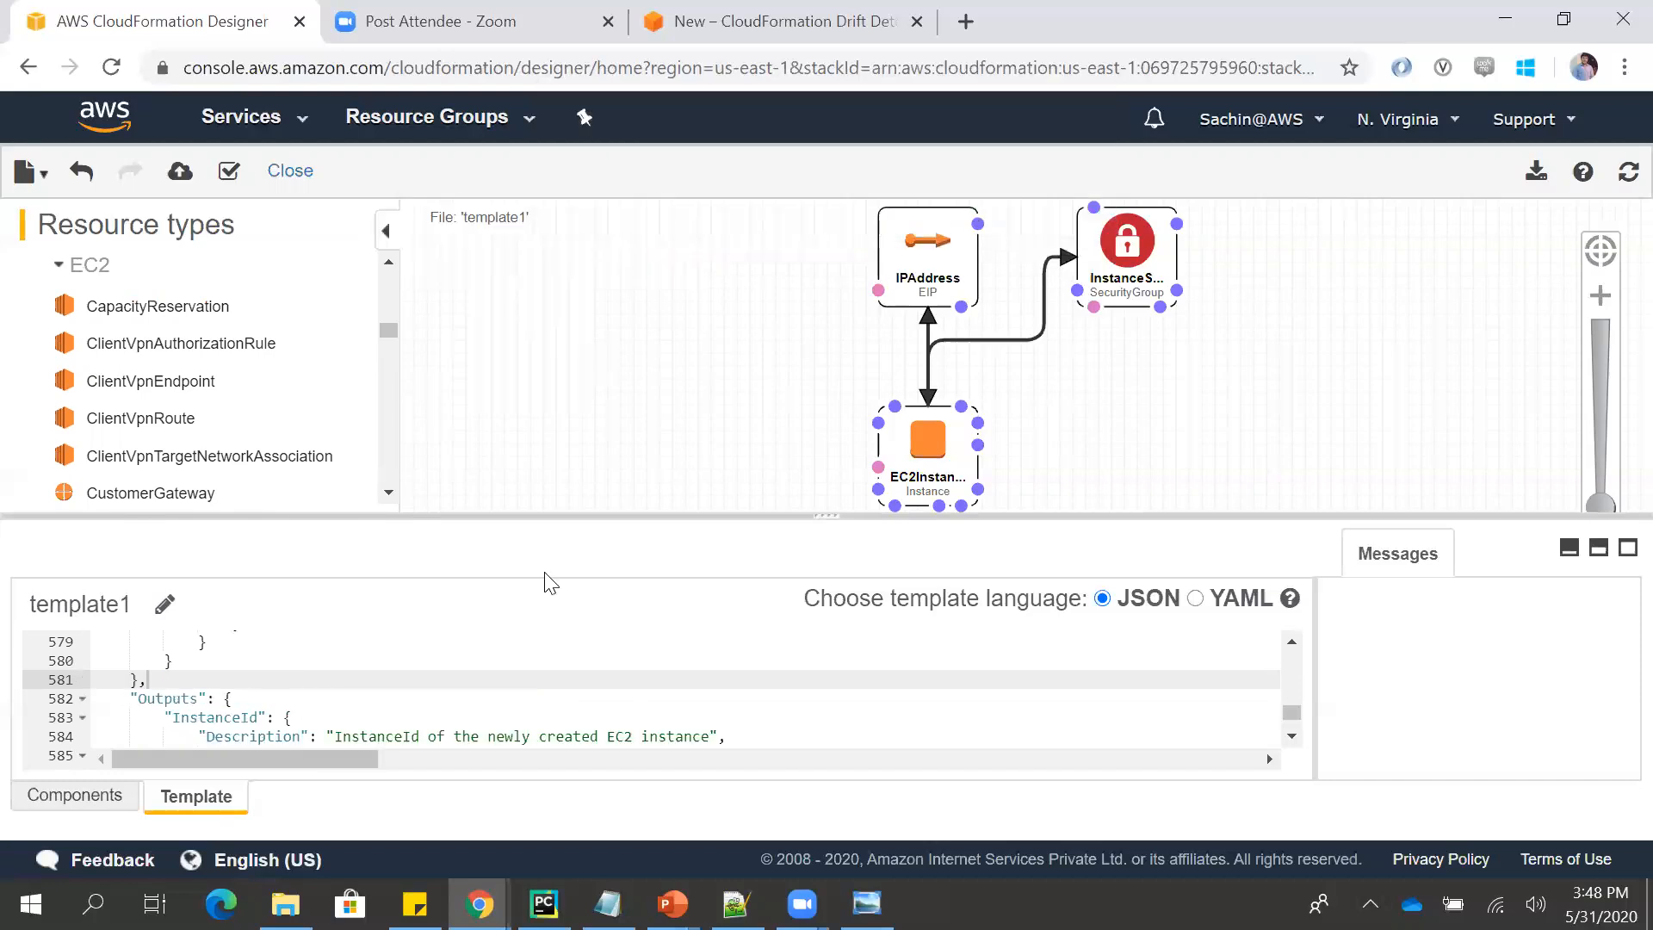
- Convert the template code of template1 from JSON to YAML
click(429, 704)
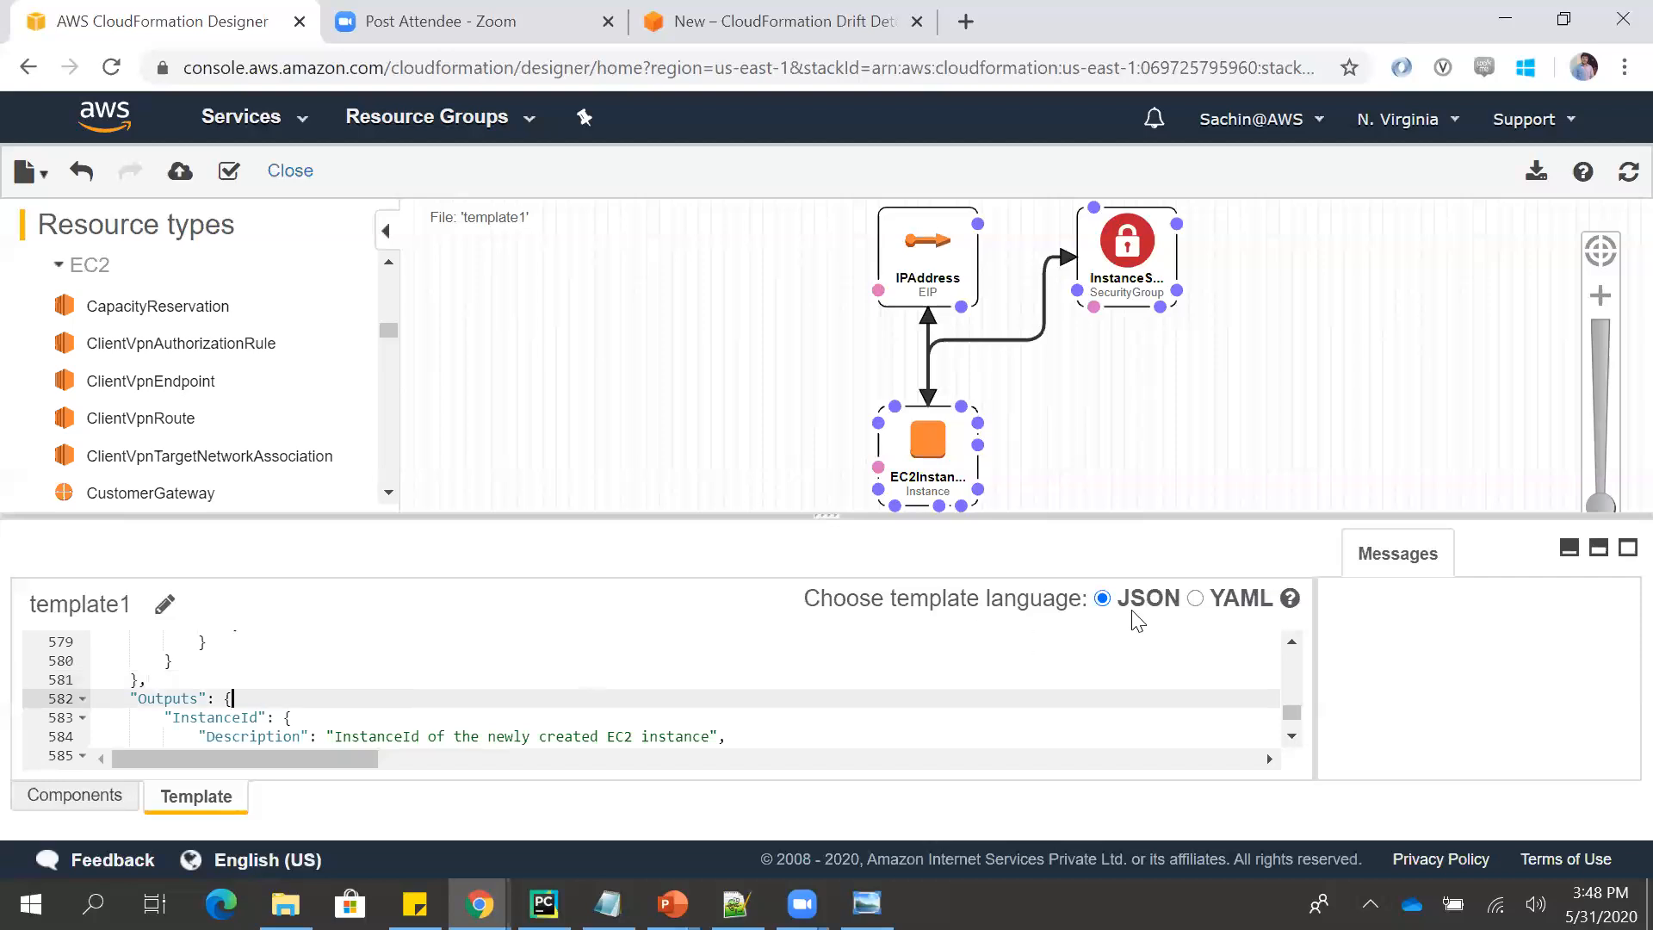
click(1195, 599)
- Look through the YAML code from its end back to the first line
click(478, 686)
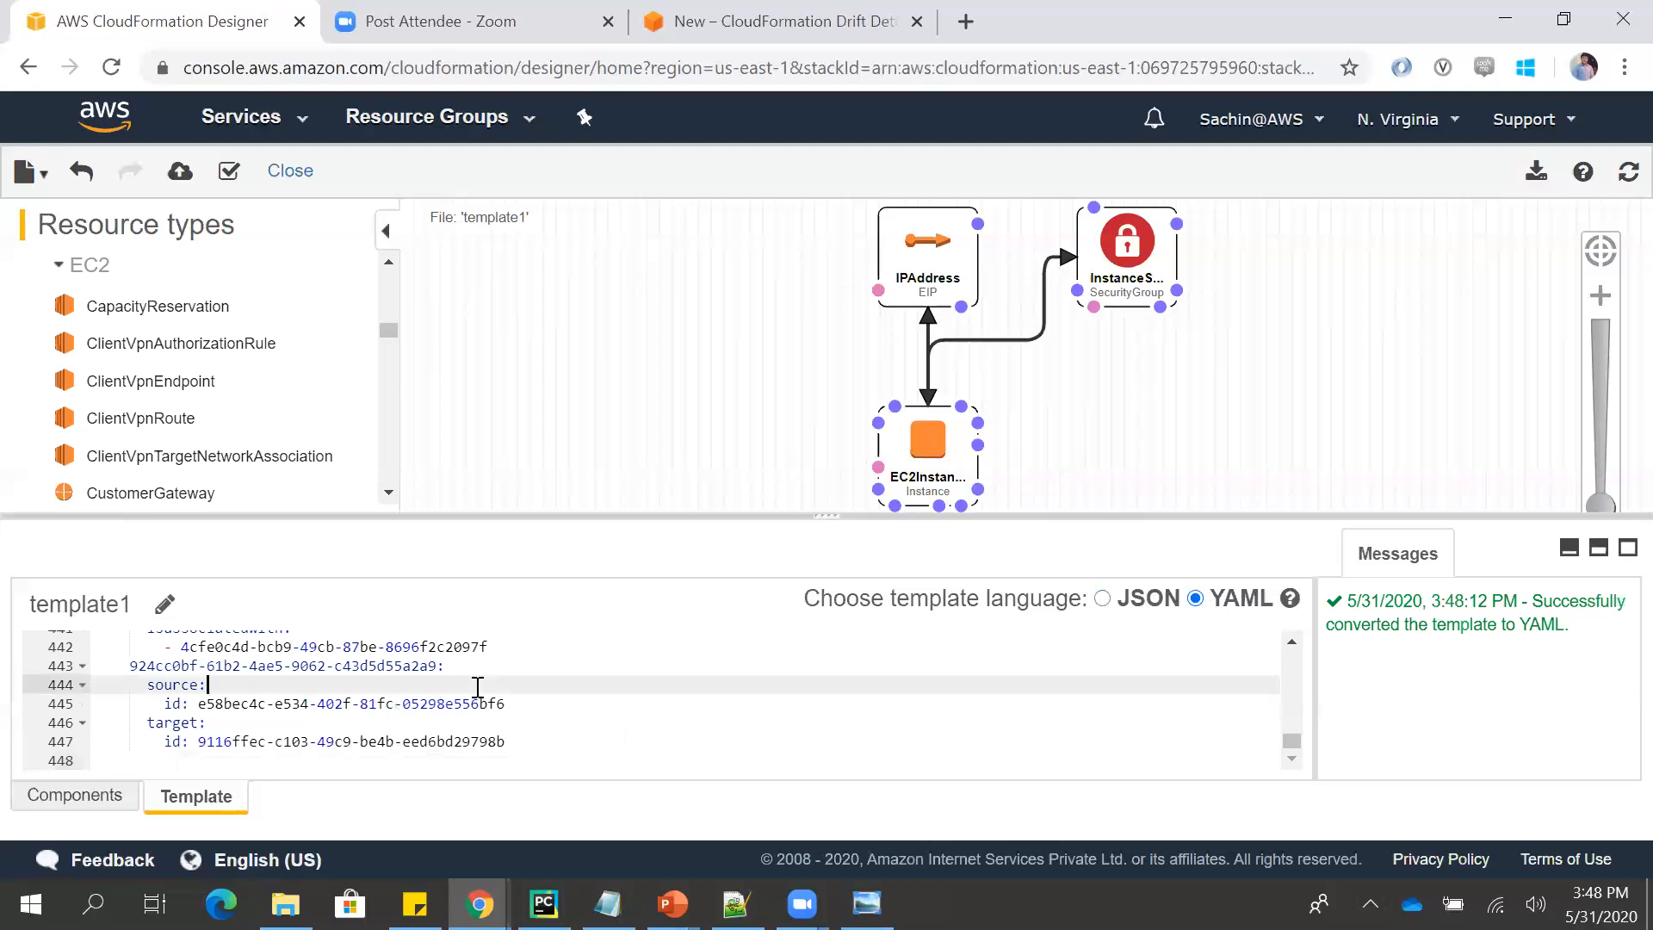
key(Page_Up)
key(Page_Up)
key(Page_Up)
key(Page_Up)
key(Page_Up)
key(Page_Up)
key(Page_Up)
key(Page_Up)
key(Page_Up)
key(Page_Up)
key(Page_Up)
key(Page_Up)
key(Page_Up)
key(Page_Up)
key(Page_Up)
key(Page_Up)
key(Page_Up)
key(Page_Up)
key(Page_Up)
key(Page_Up)
key(Page_Up)
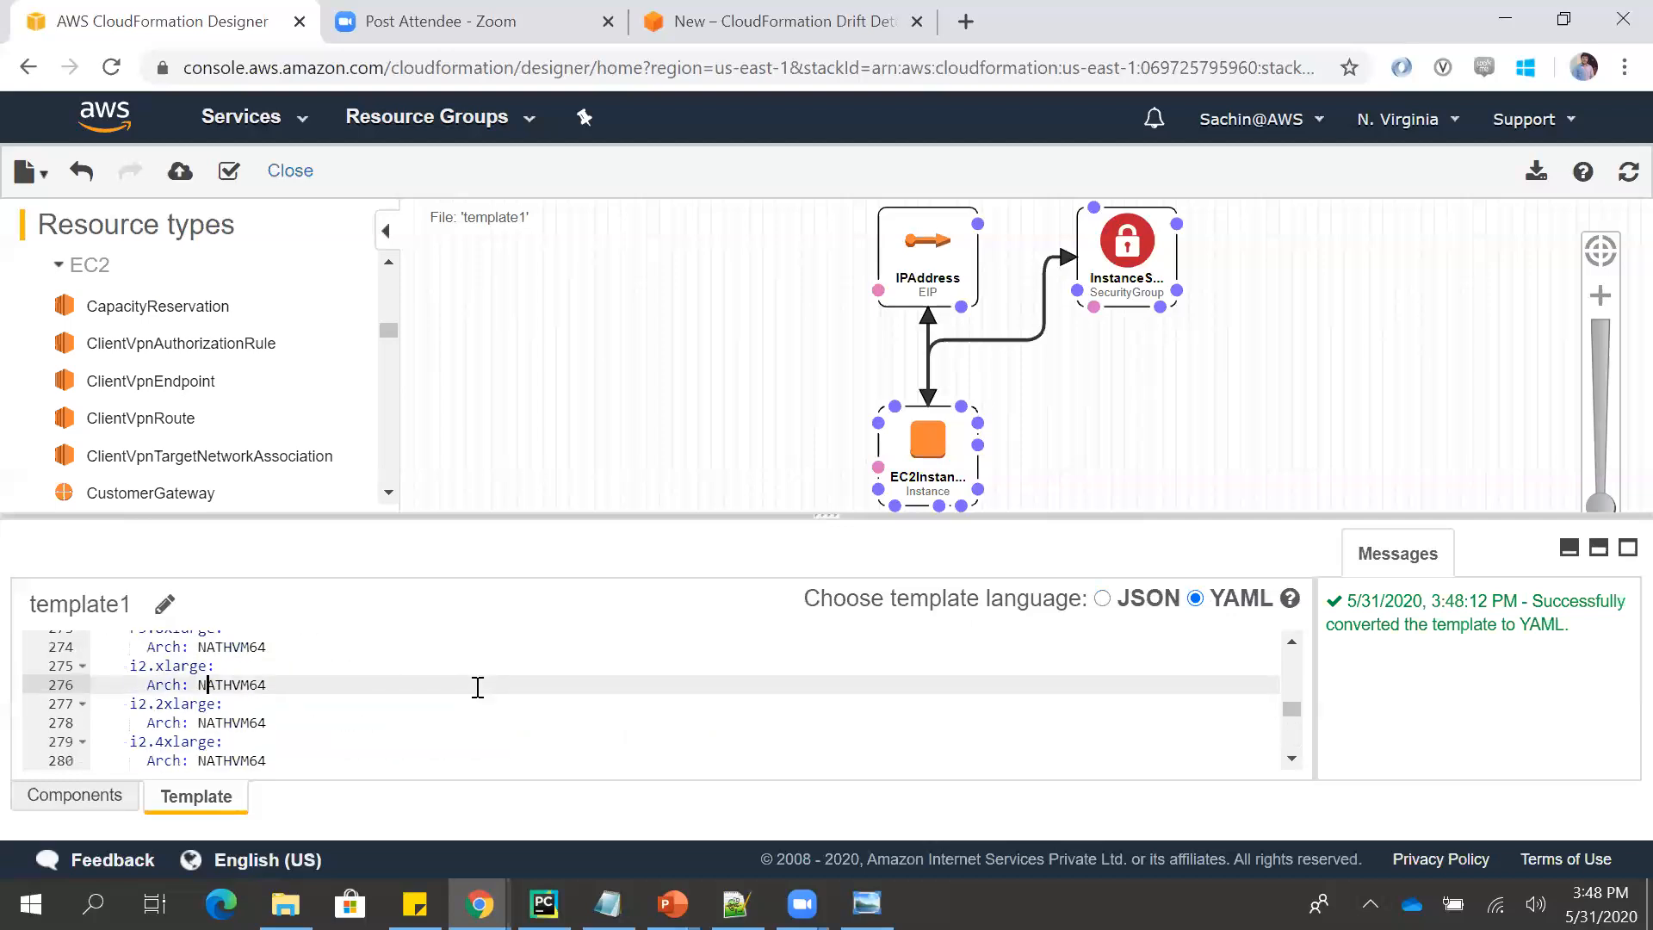
key(Page_Up)
key(Page_Up)
key(Page_Up)
key(Page_Up)
key(Page_Up)
key(Page_Up)
key(Page_Up)
key(Page_Up)
key(Page_Up)
key(Page_Up)
key(Page_Up)
key(Page_Up)
key(Page_Up)
key(Page_Up)
key(Page_Up)
key(Page_Up)
key(Page_Up)
key(Page_Up)
key(Page_Up)
key(Page_Up)
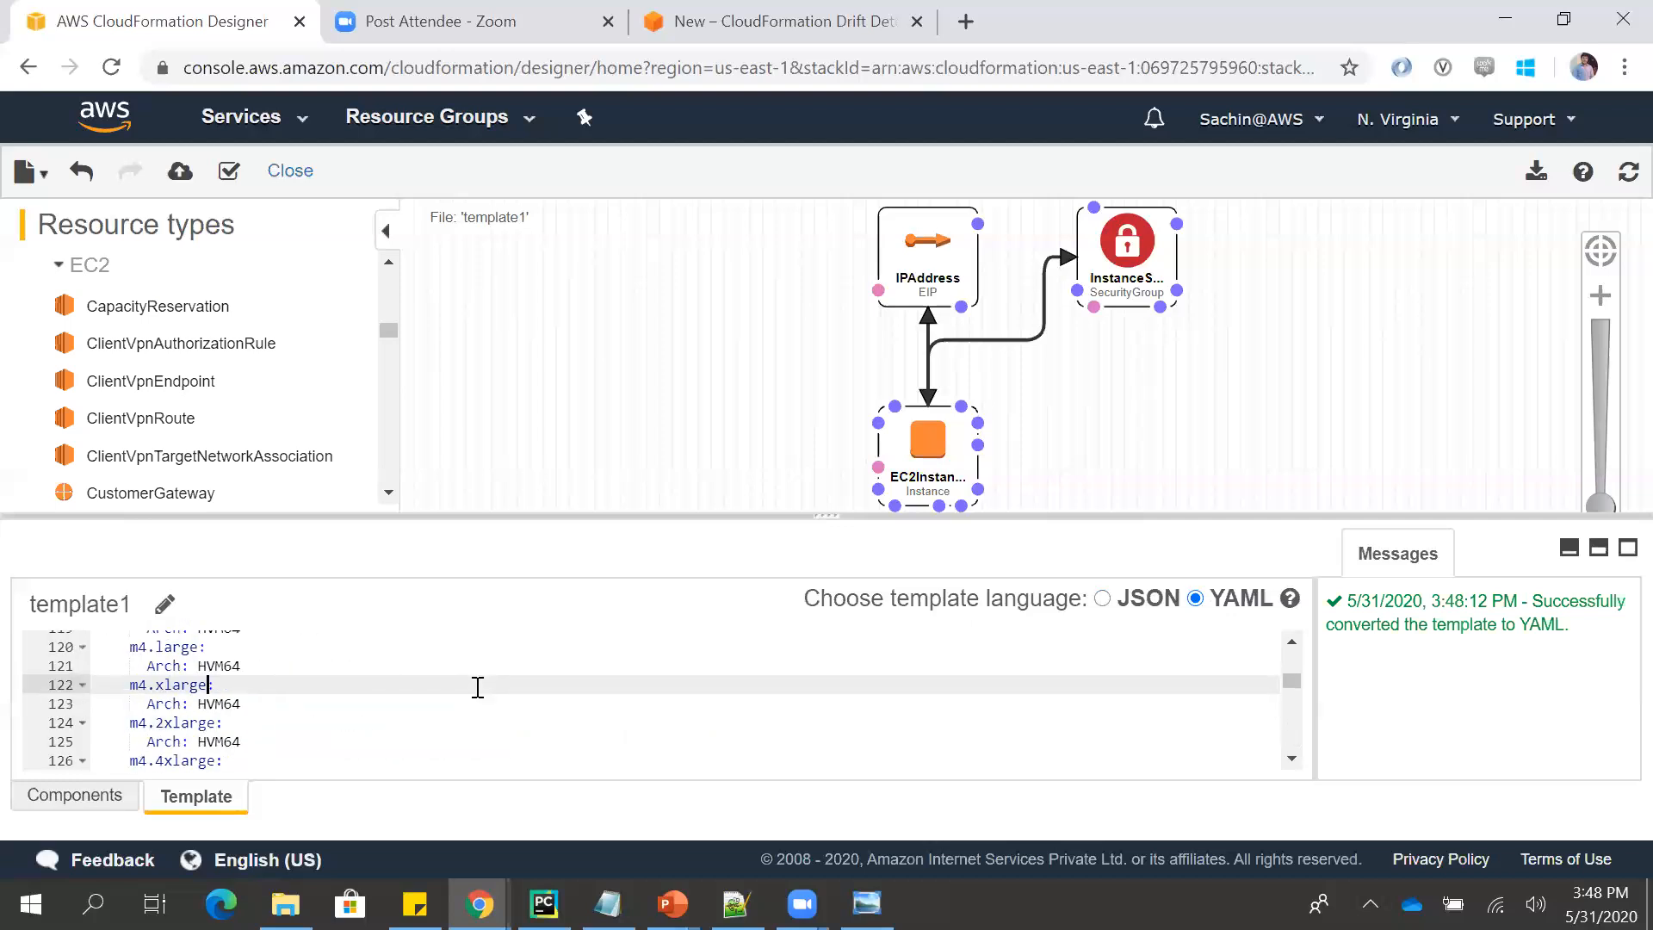
key(Page_Up)
key(Page_Up)
key(Page_Up)
key(Page_Up)
key(Page_Up)
key(Page_Up)
key(Page_Up)
key(Page_Up)
key(Page_Up)
key(Page_Up)
key(Page_Up)
key(Page_Up)
key(Page_Up)
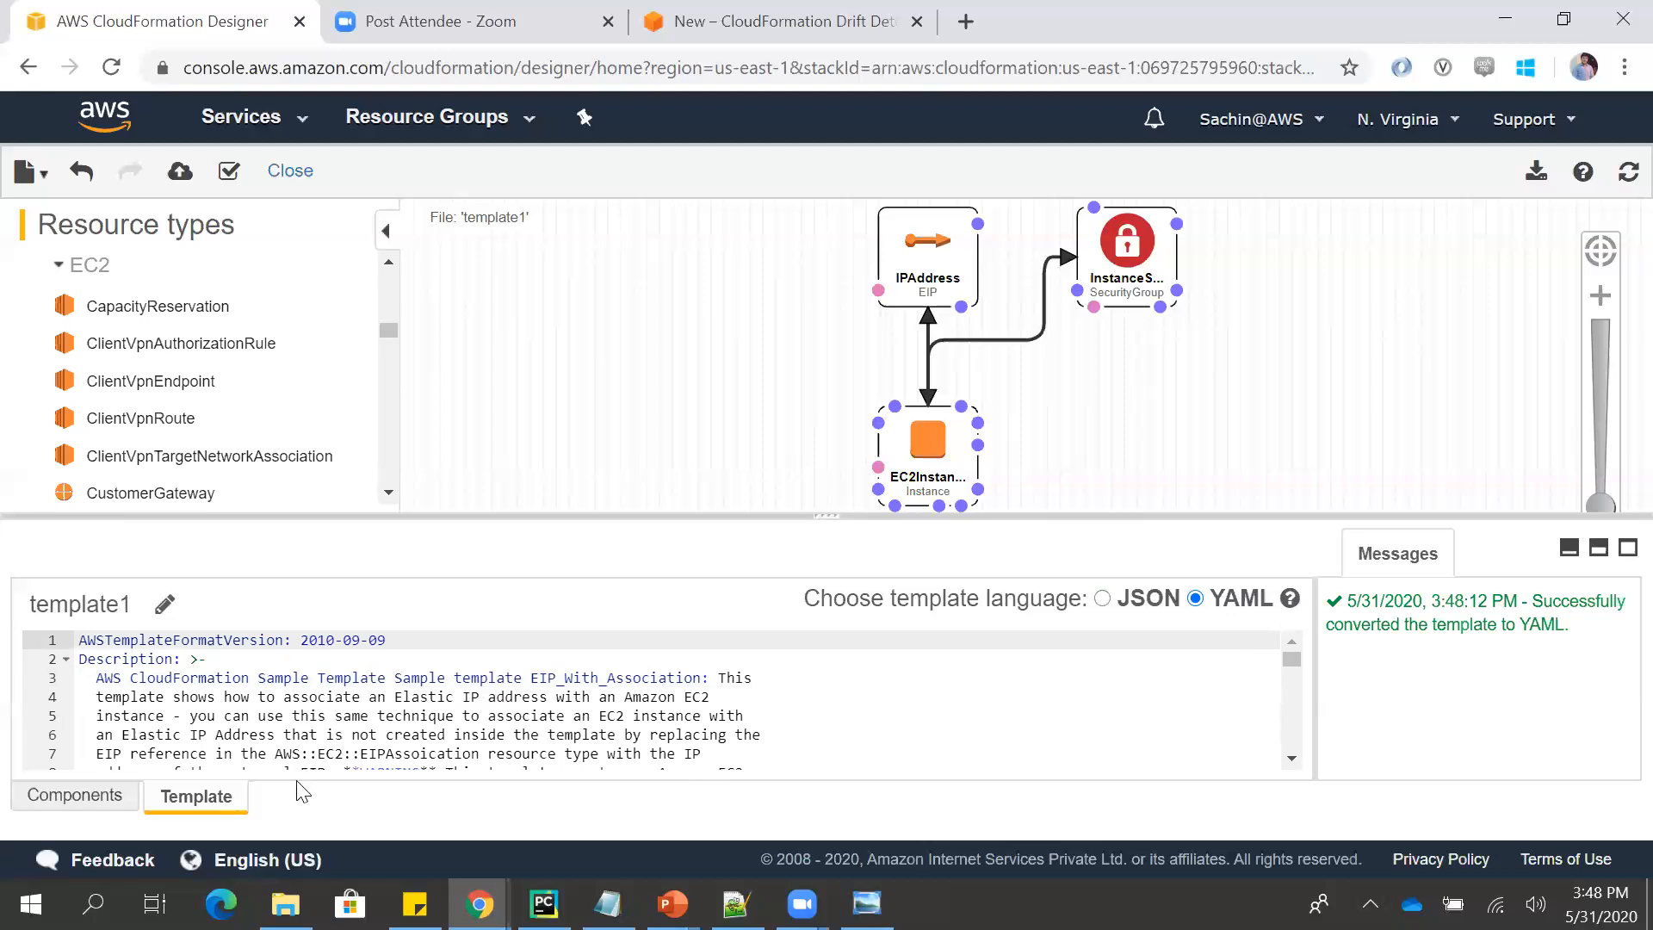
- Examine the template's Parameters component in an enlarged code pane, and return to the full template with a smaller pane
click(125, 797)
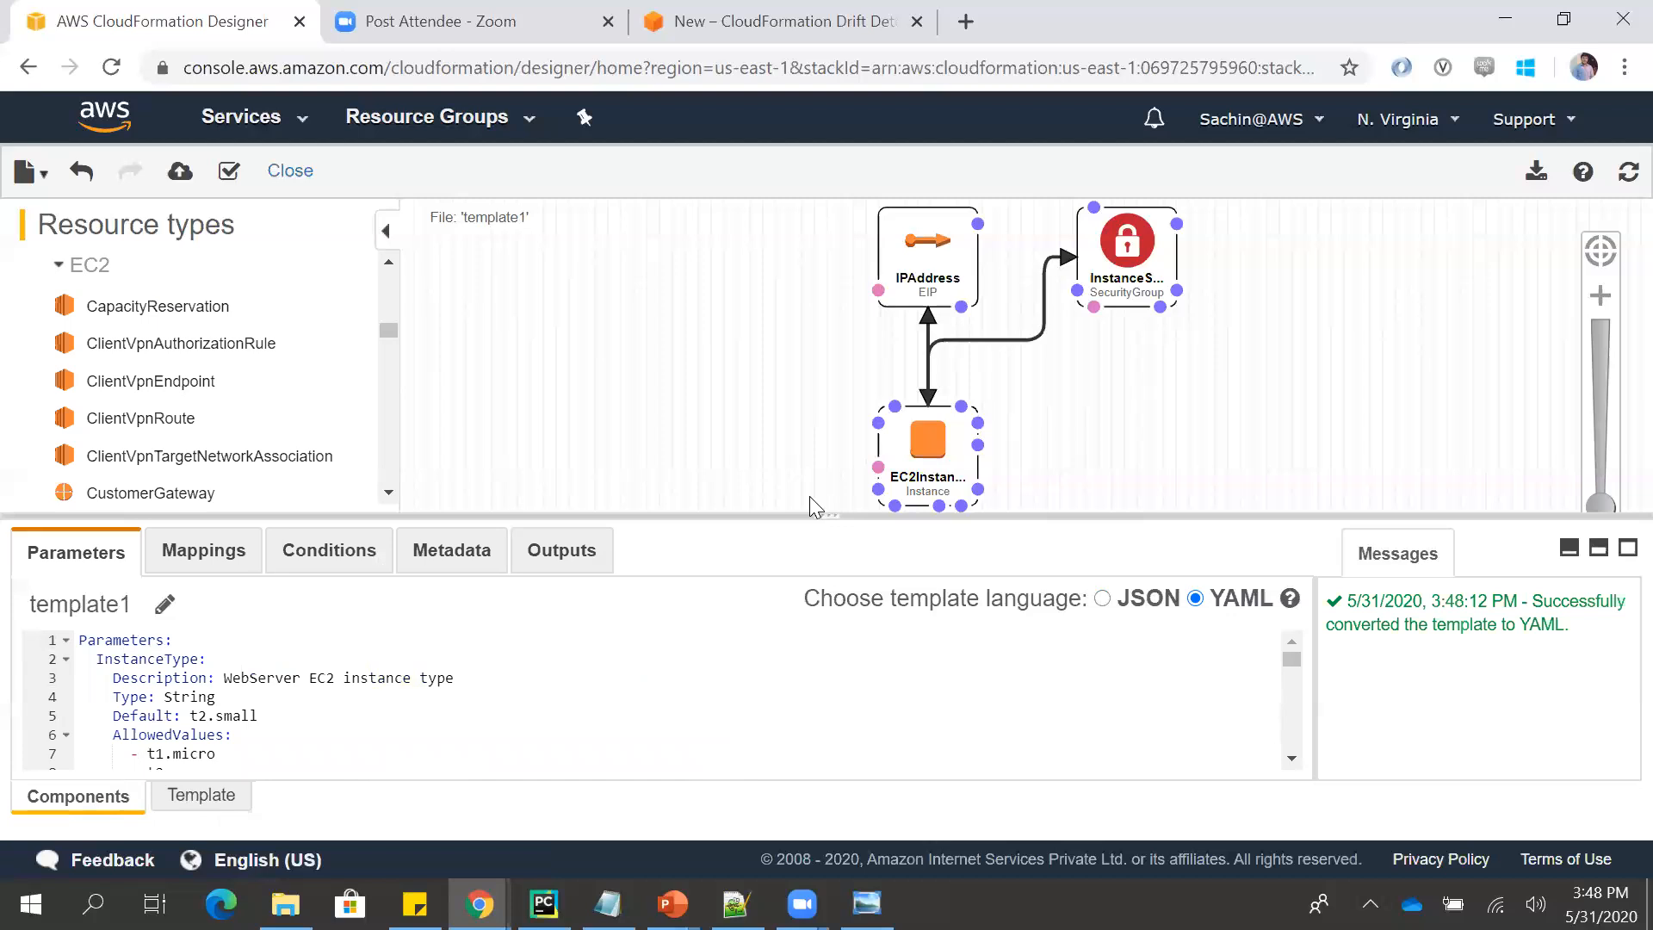
drag(826, 513, 832, 303)
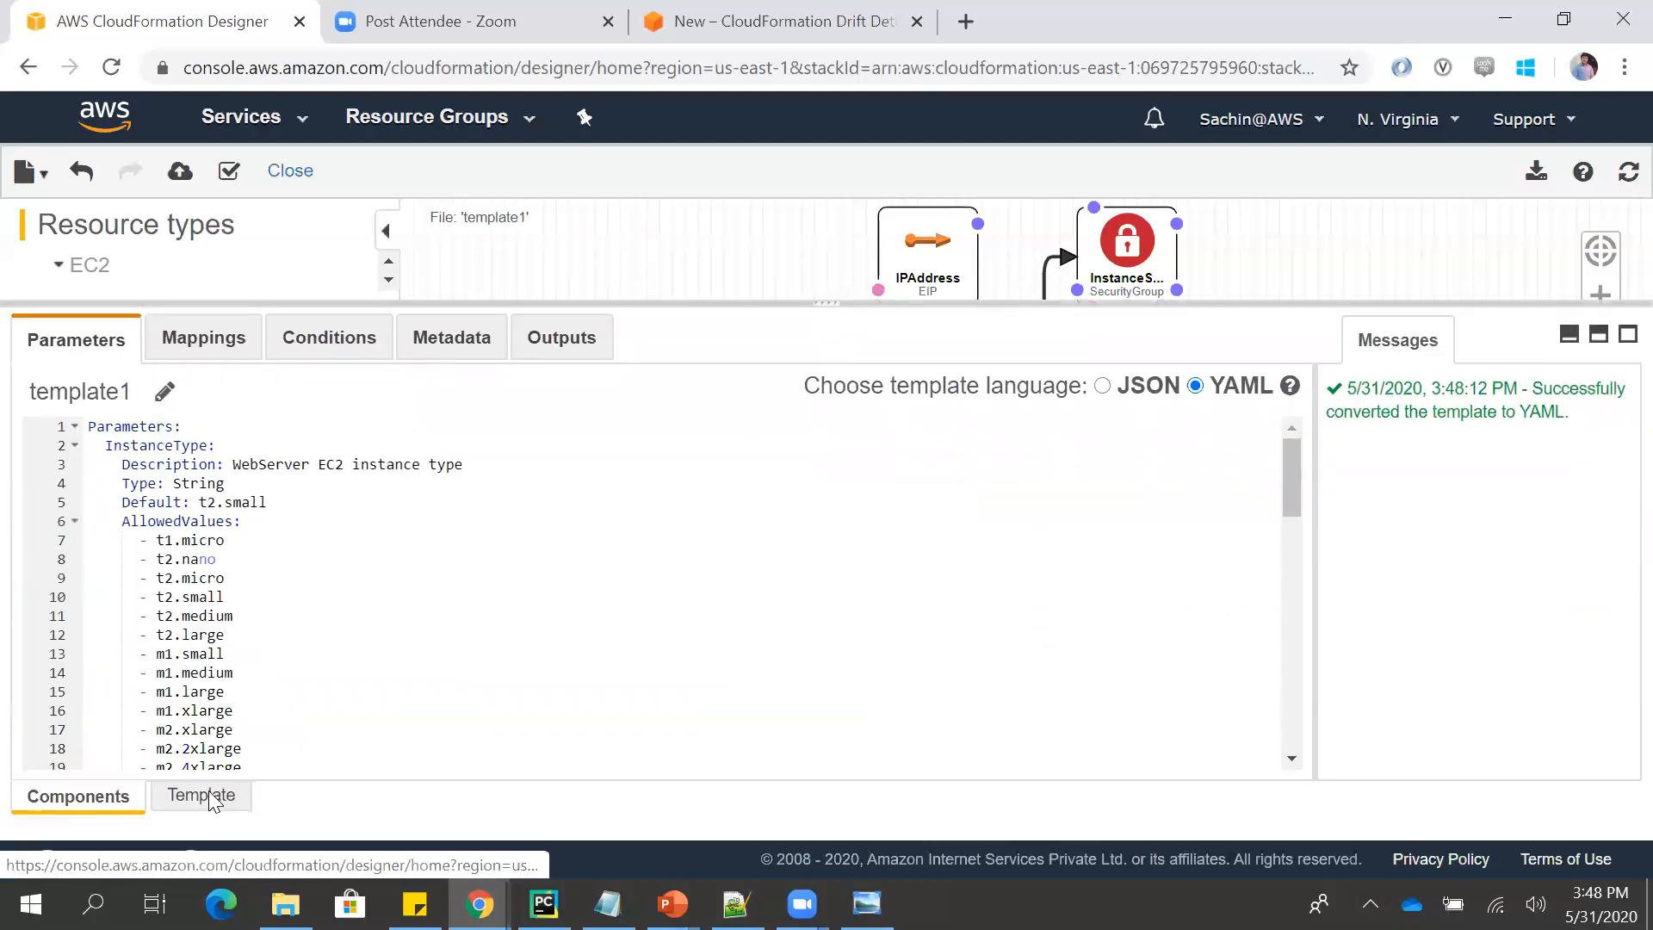
click(202, 794)
click(127, 796)
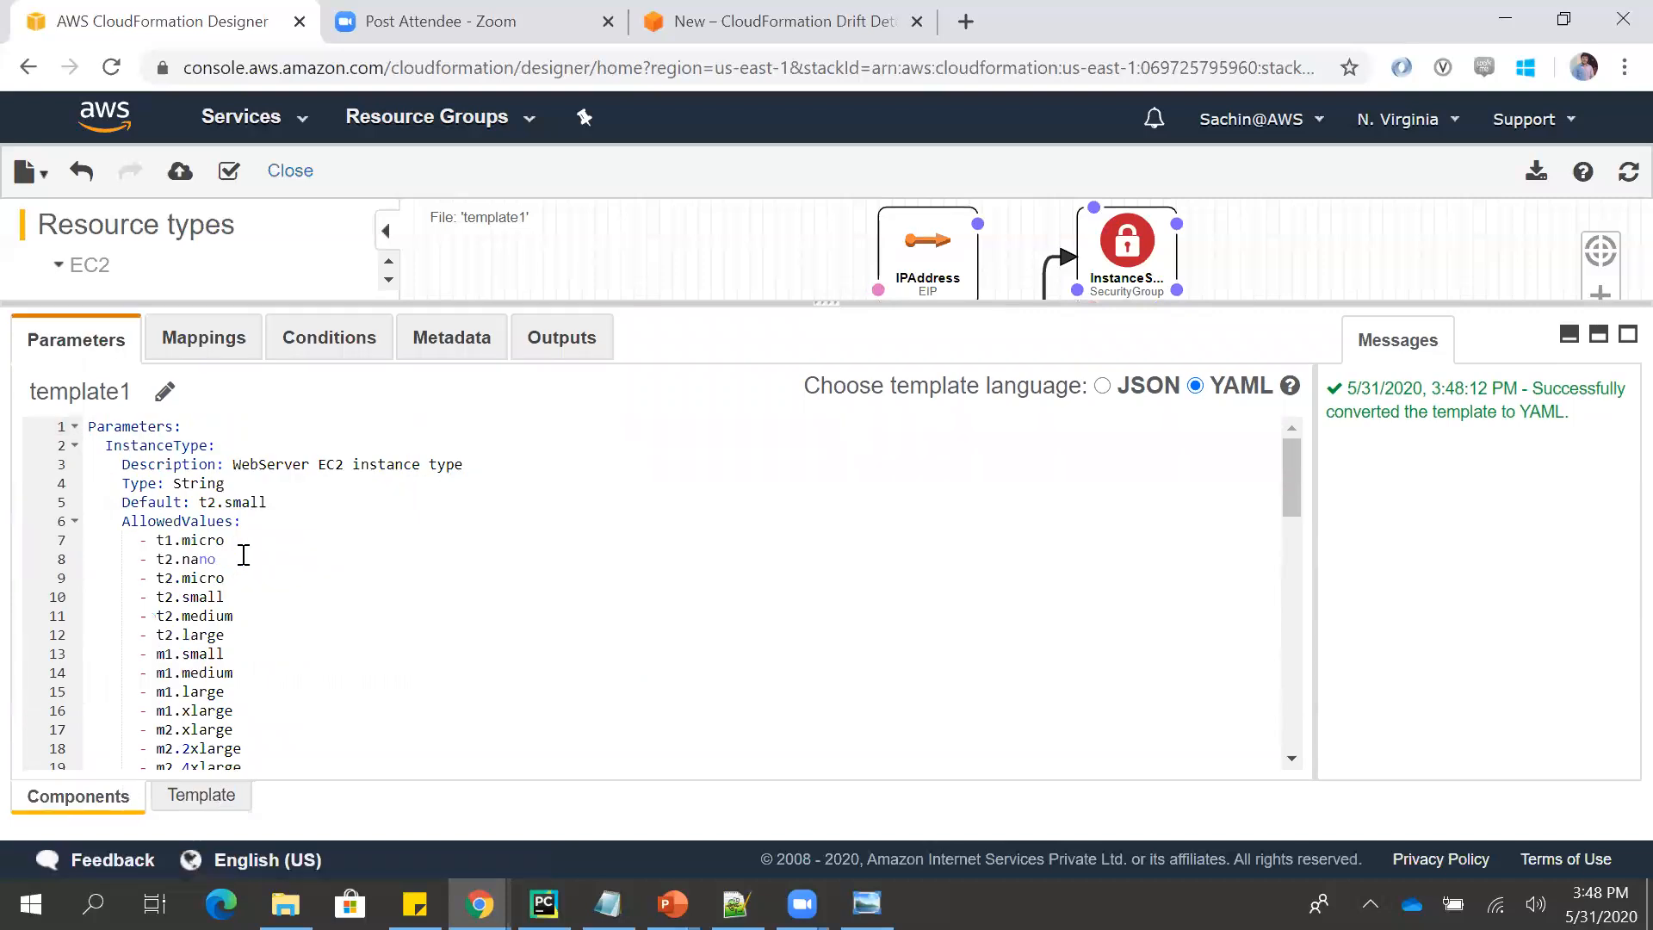
click(202, 795)
drag(833, 303, 798, 602)
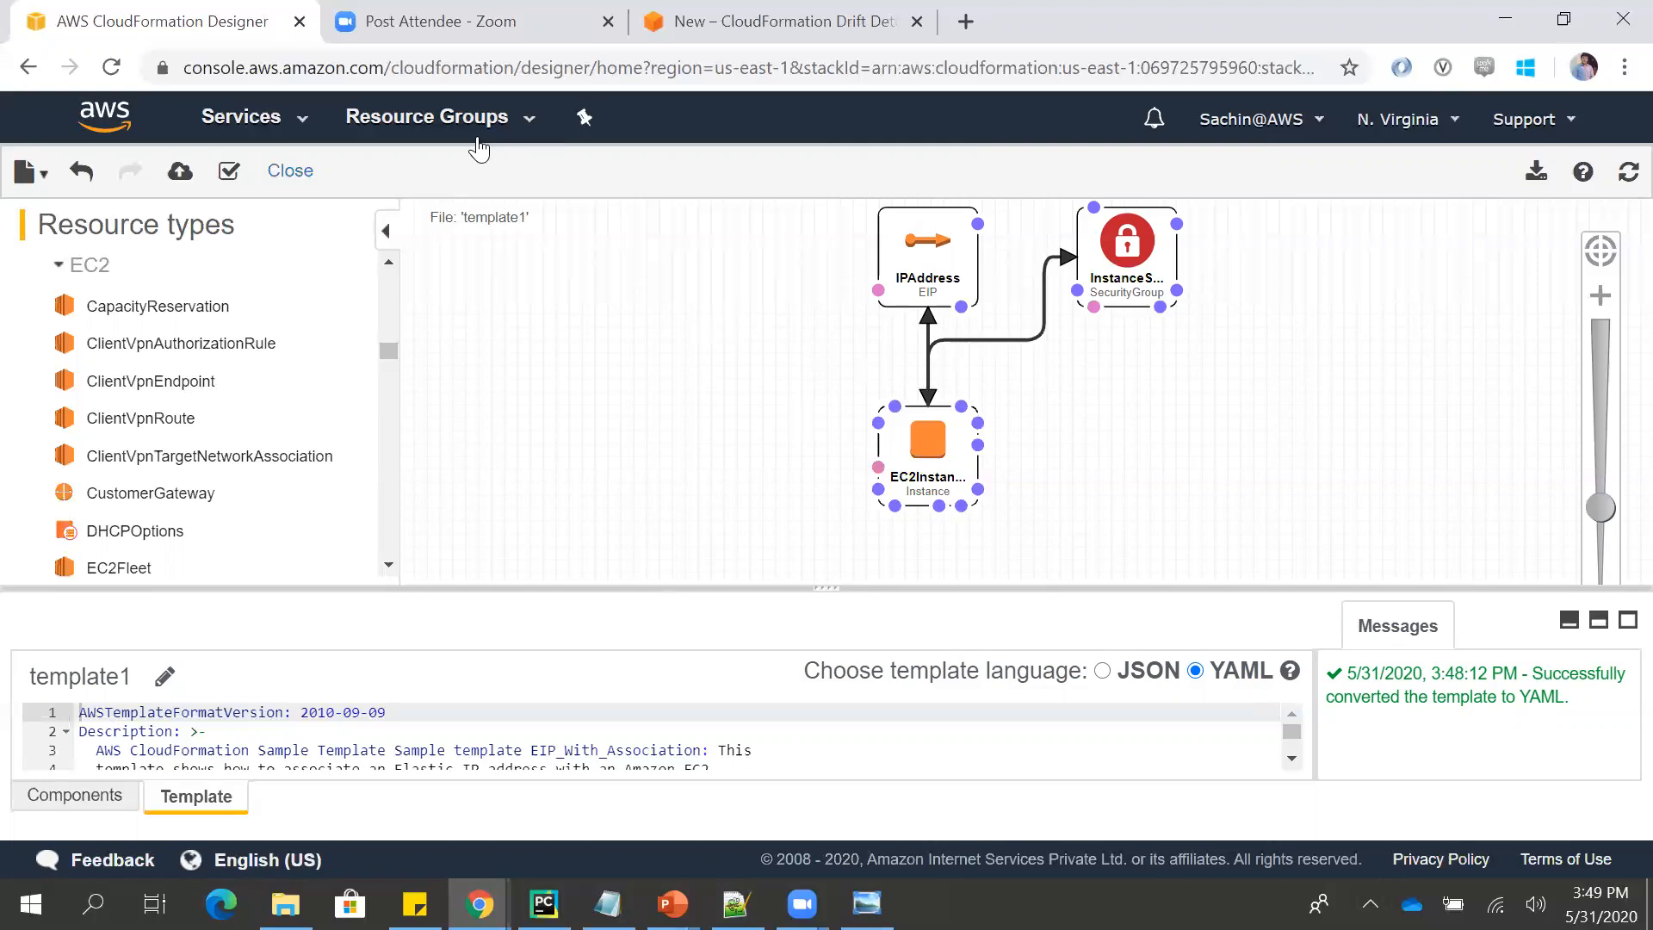
- Switch to the incognito Chrome window and show the Services sample templates page of the CloudFormation User Guide
key(alt+Tab)
key(alt+Tab)
key(alt+Tab)
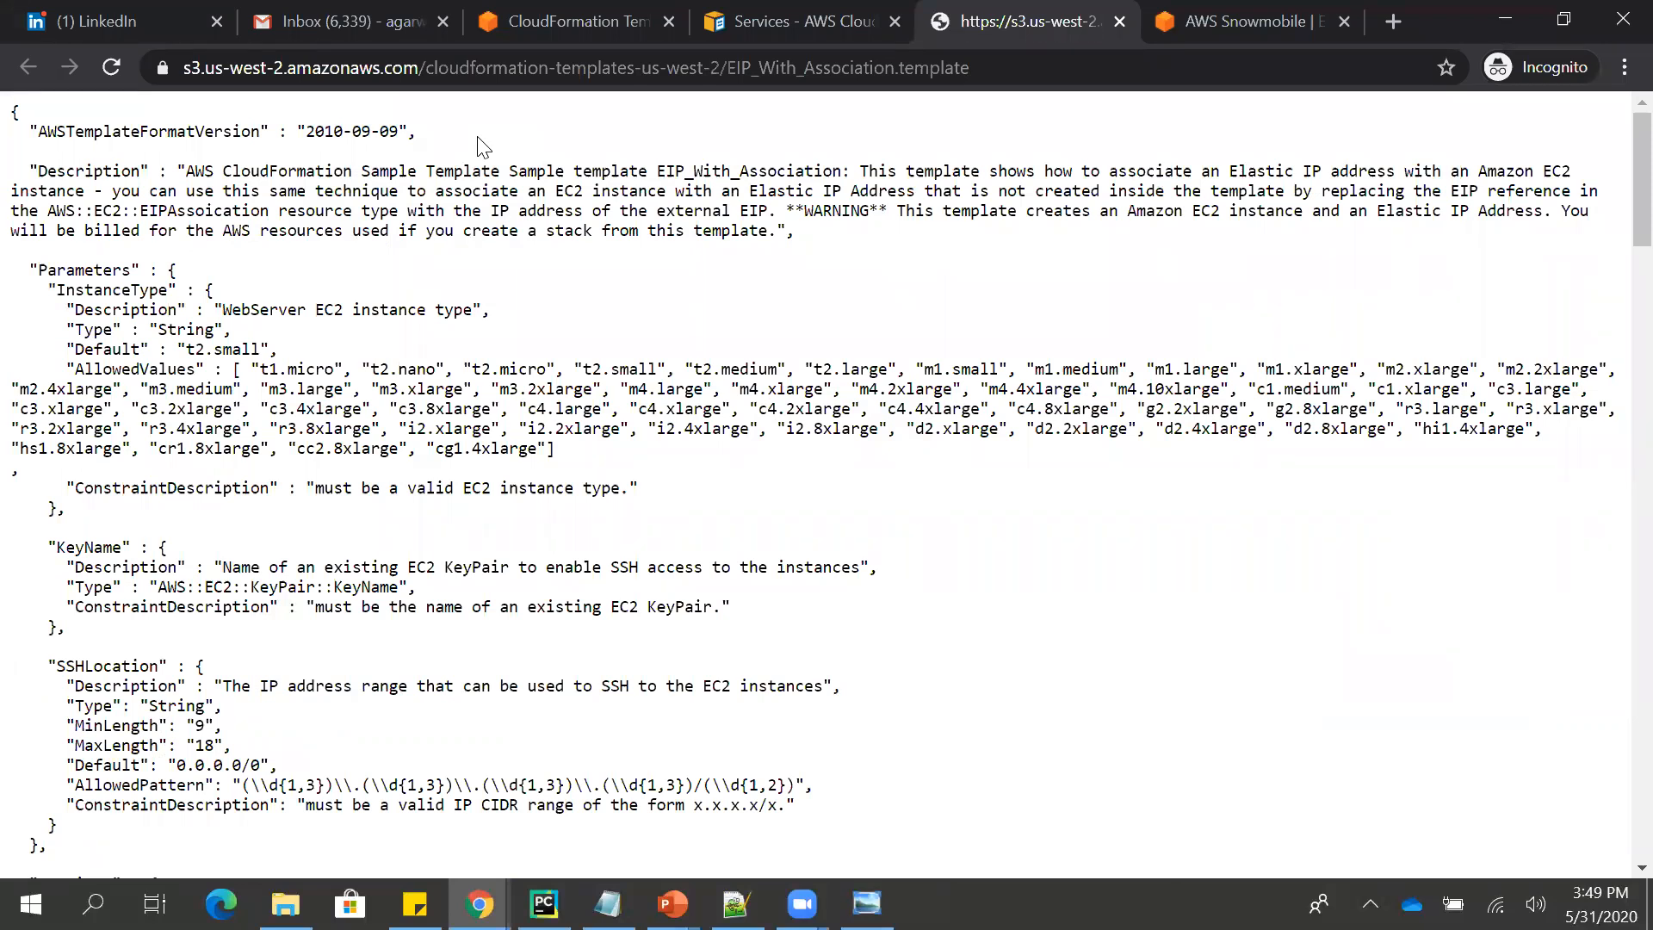
key(ctrl+shift+Tab)
key(ctrl+shift+Tab)
key(ctrl+Tab)
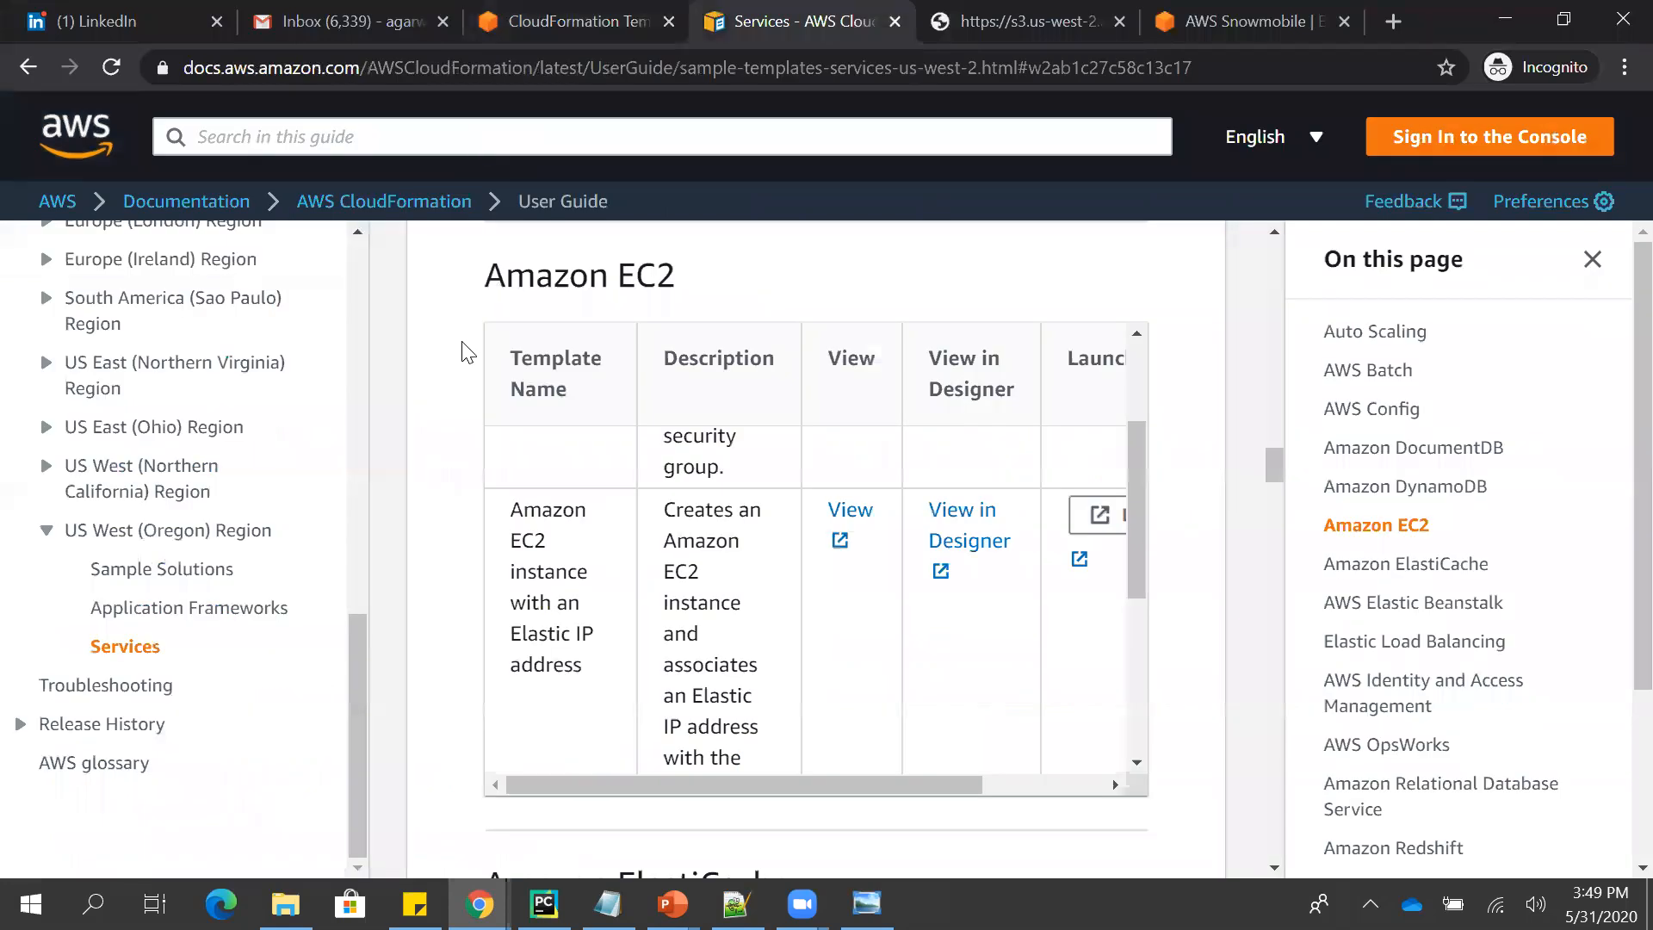
- Look through the list of service topics and browse the Amazon Virtual Private Cloud sample templates
key(Home)
scroll(465, 351, down, 5)
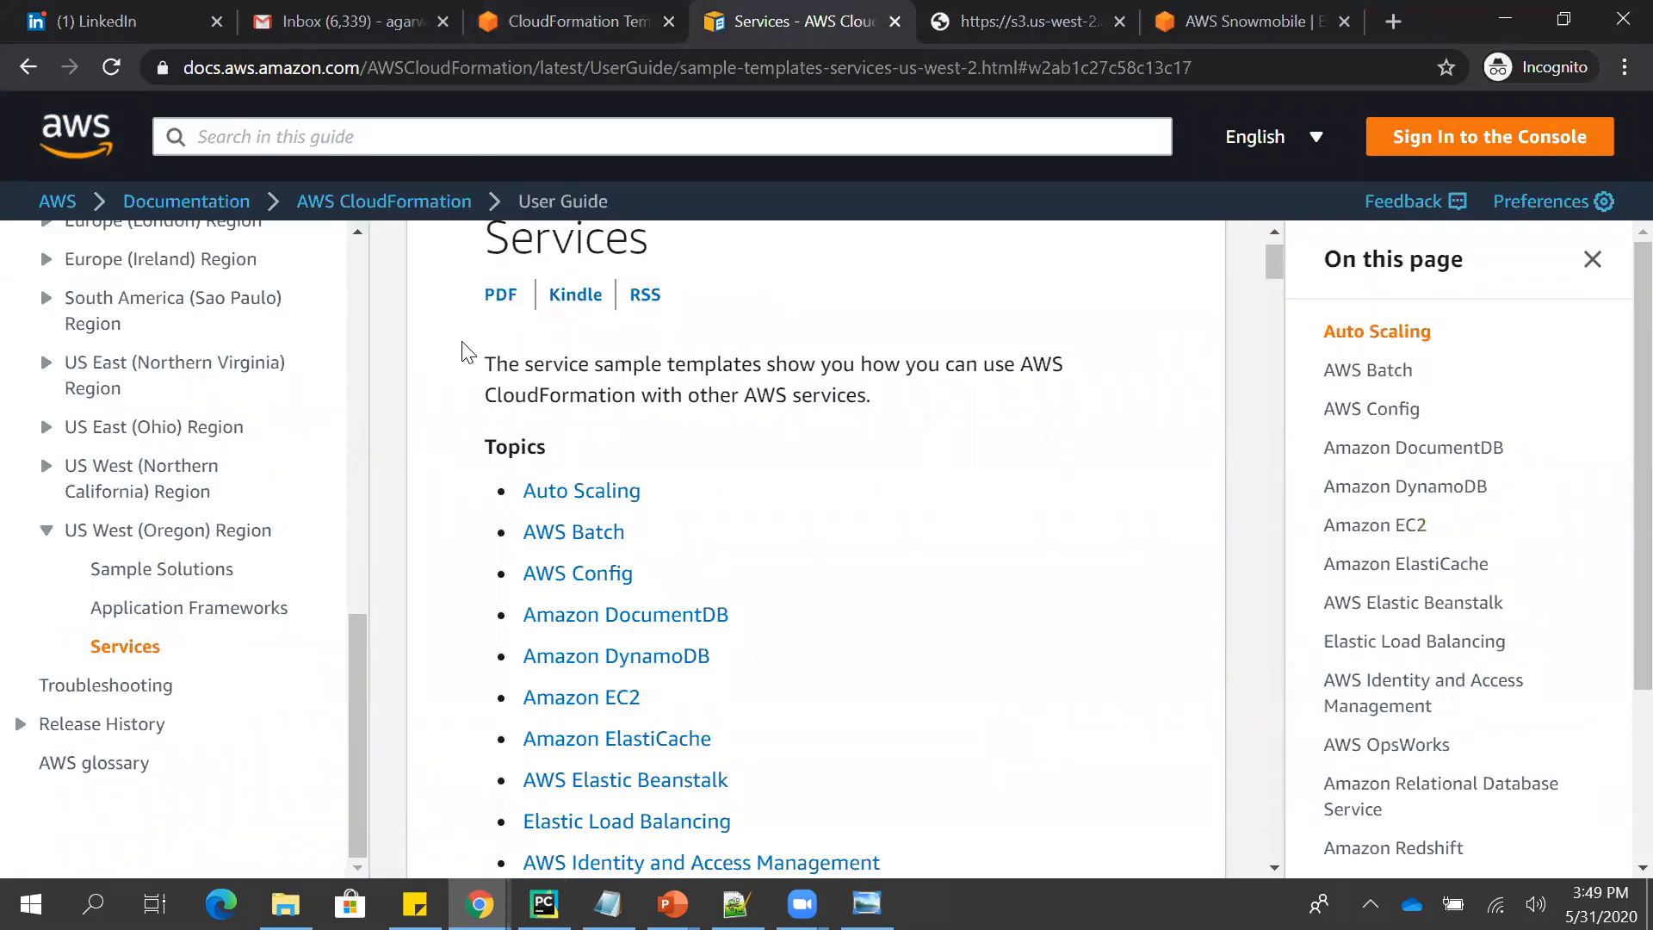
scroll(466, 351, up, 3)
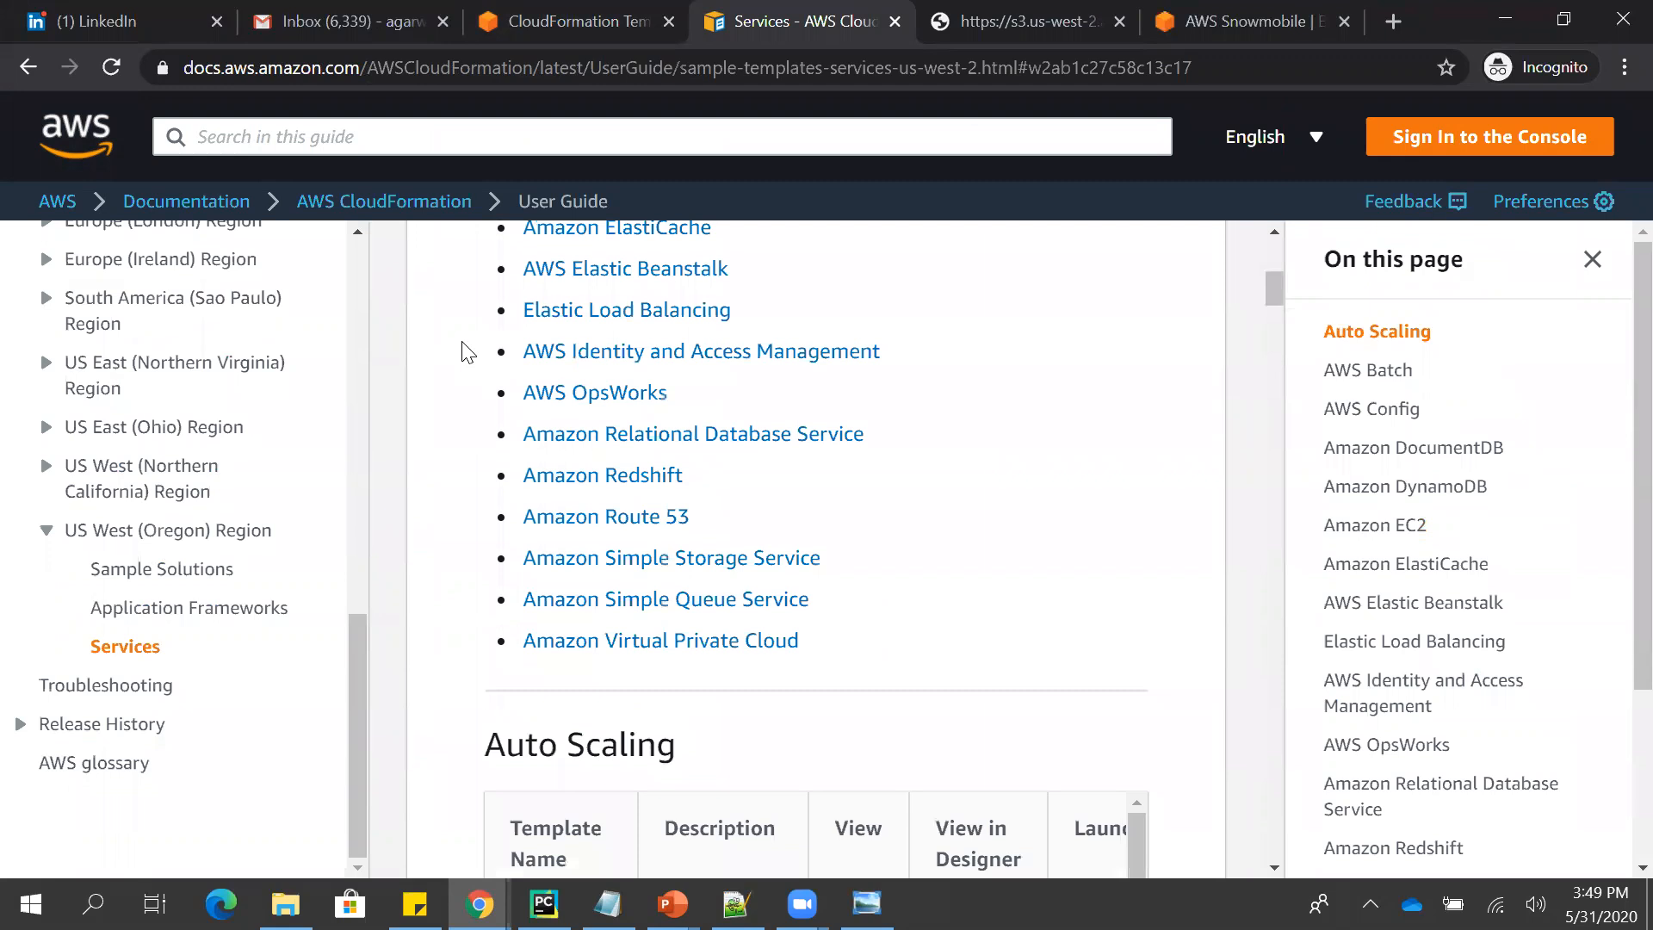
scroll(466, 352, up, 3)
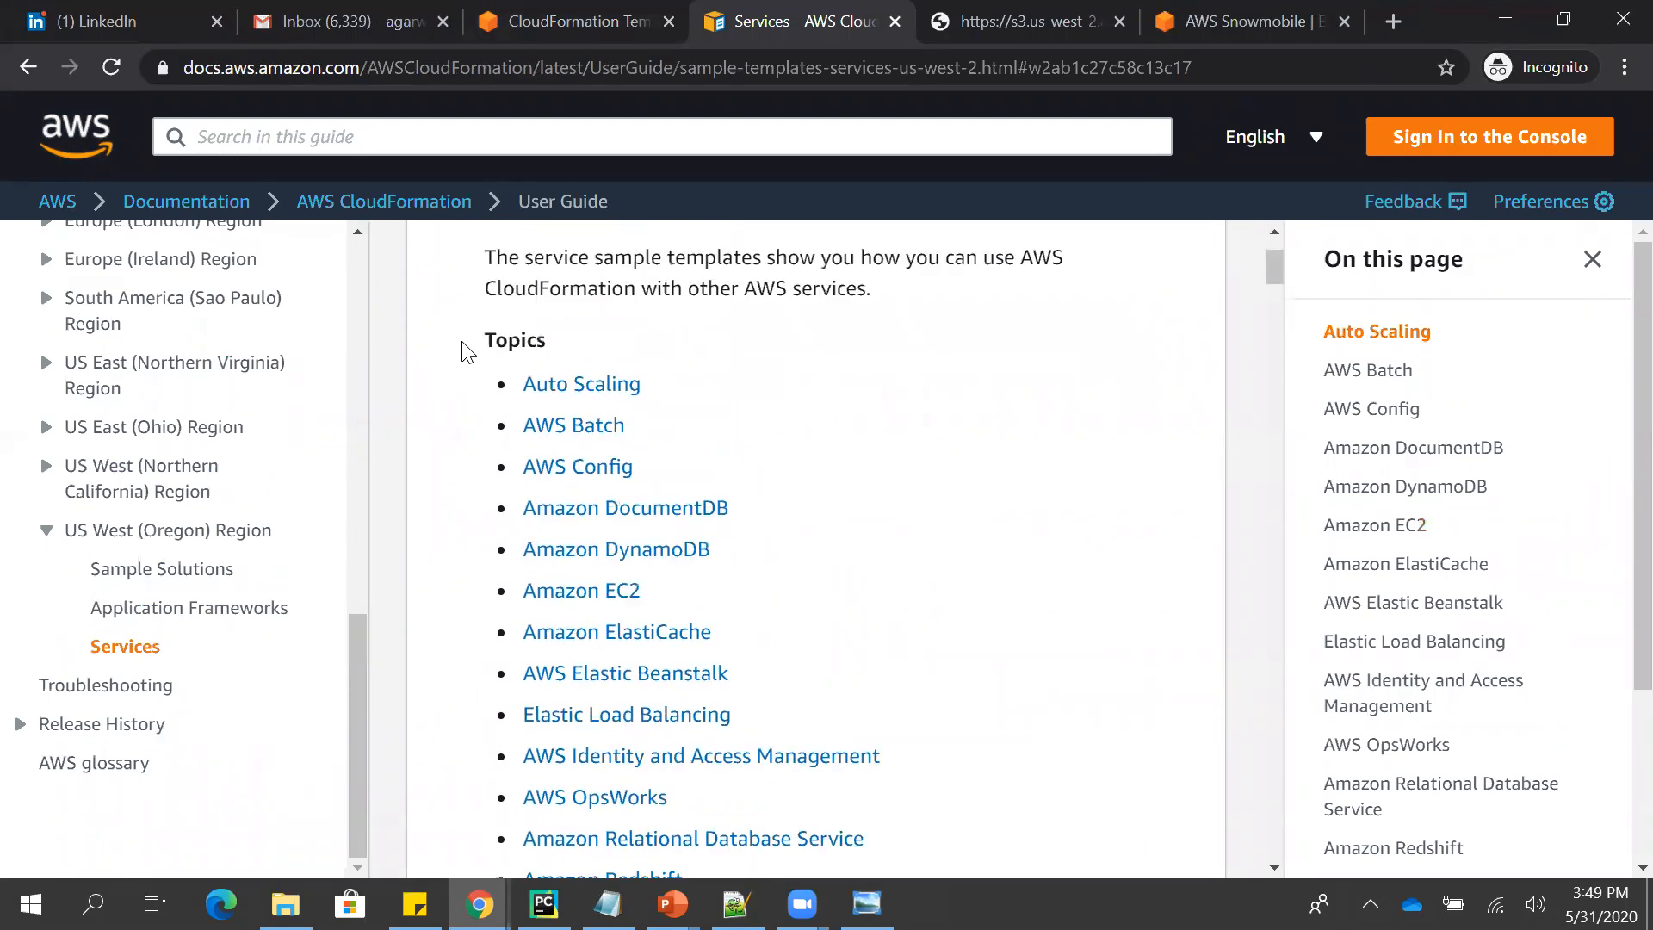
scroll(465, 352, down, 1)
scroll(465, 352, down, 4)
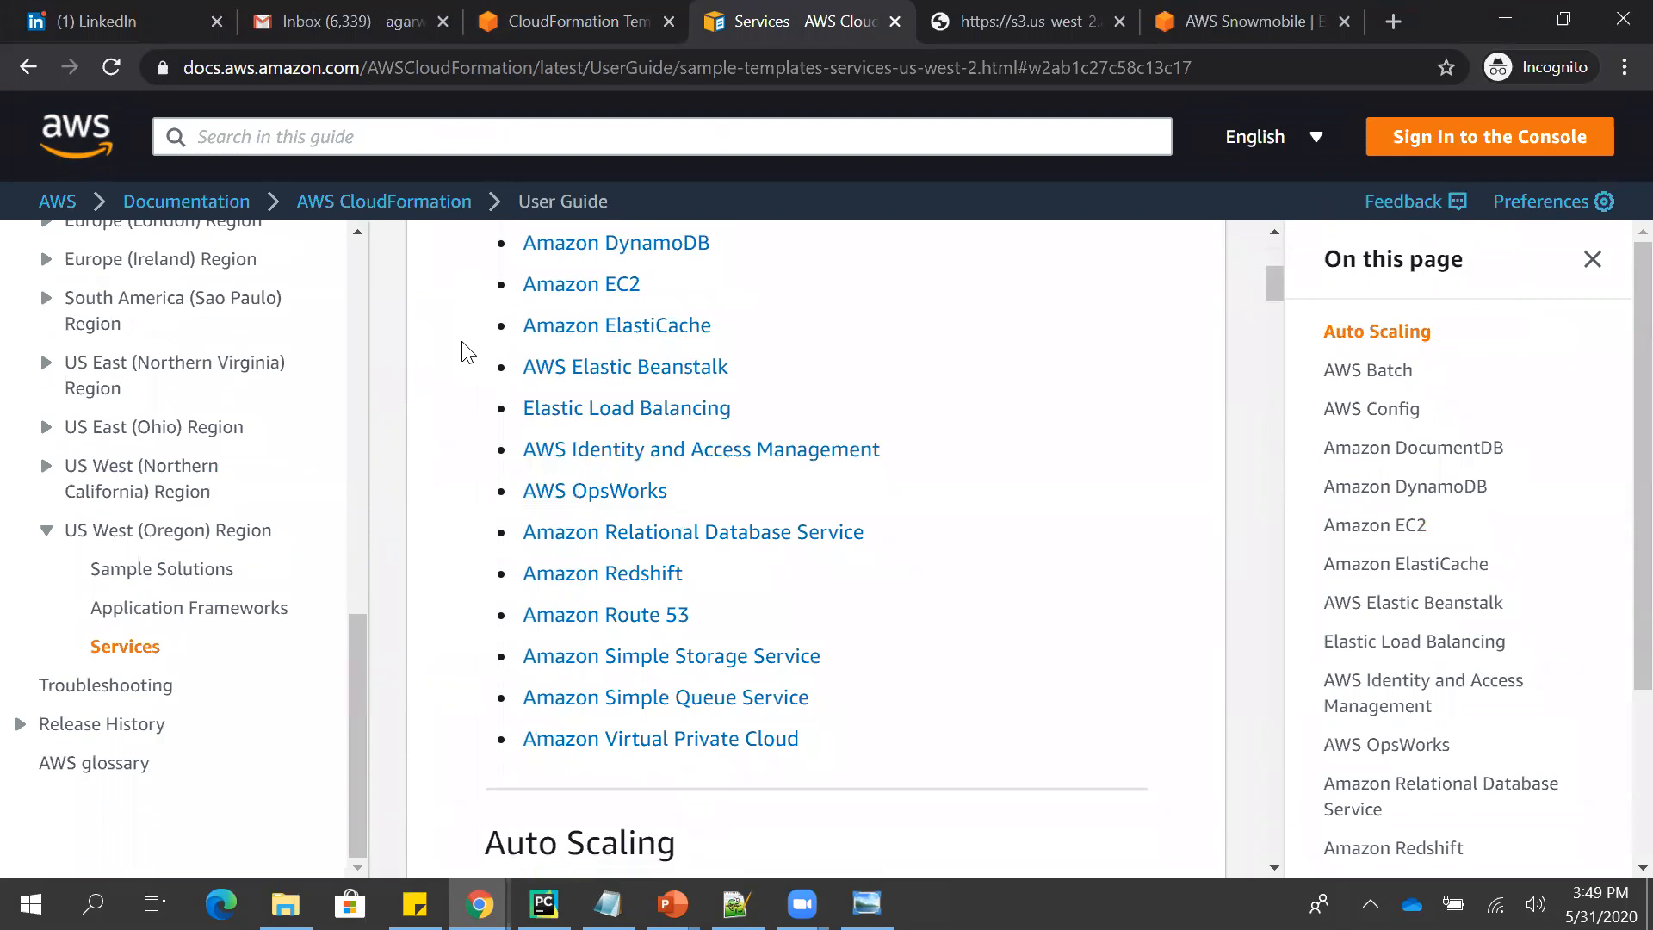
click(657, 738)
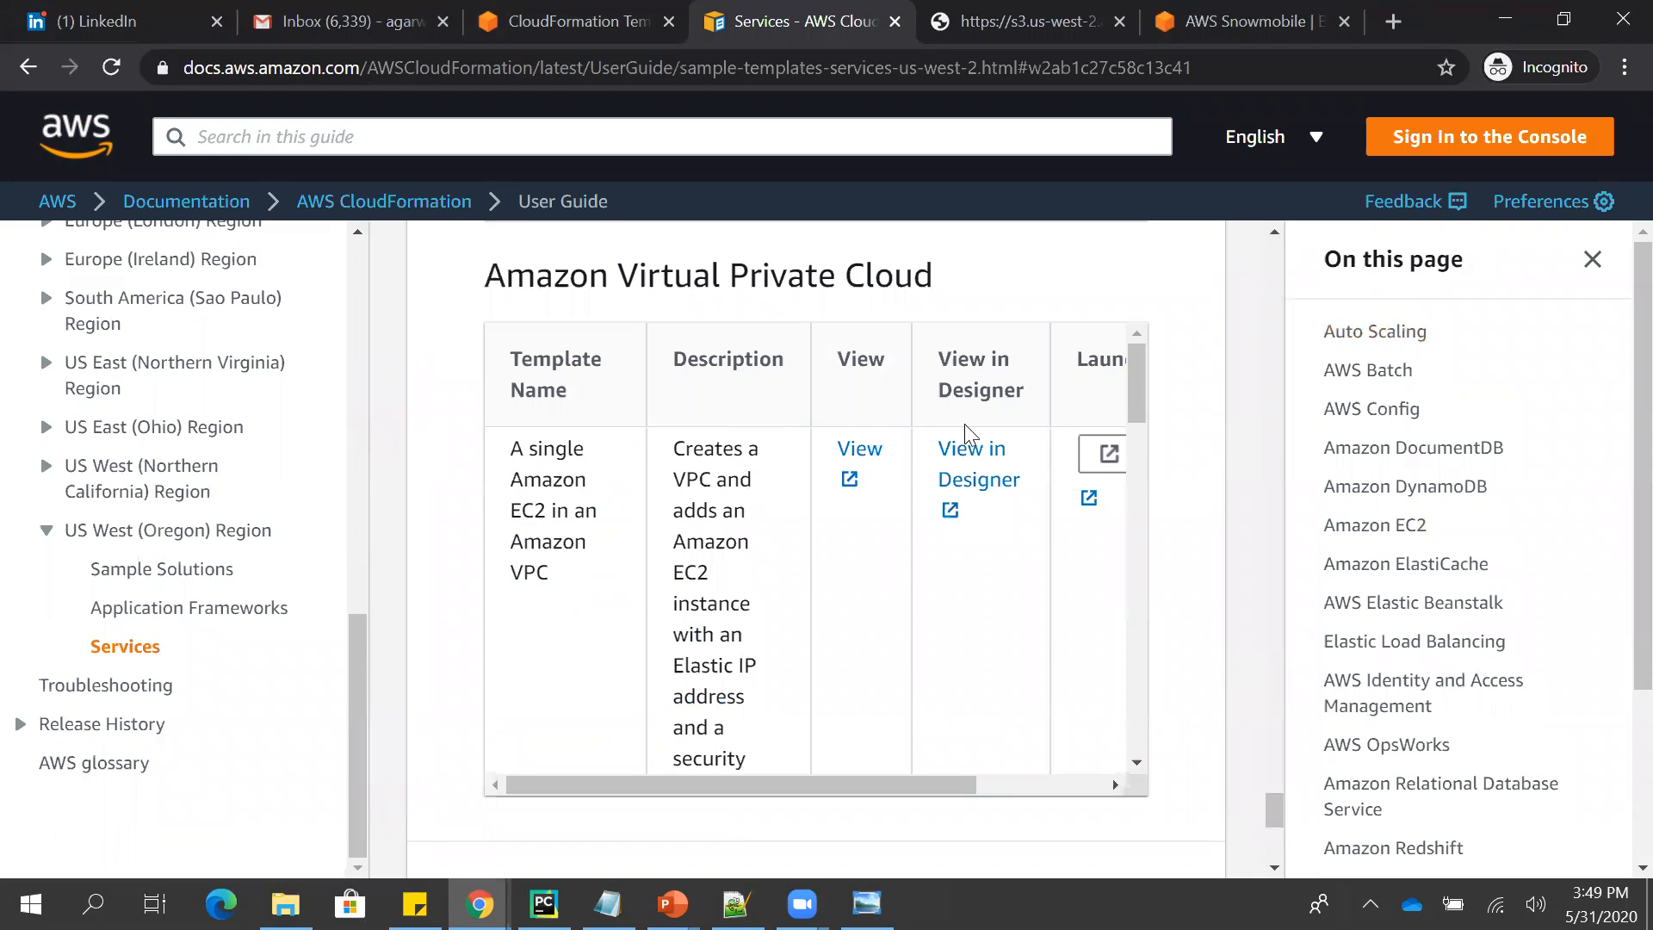
drag(1131, 395, 1154, 579)
- Return to the start of the Services page and review its list of topics
key(Home)
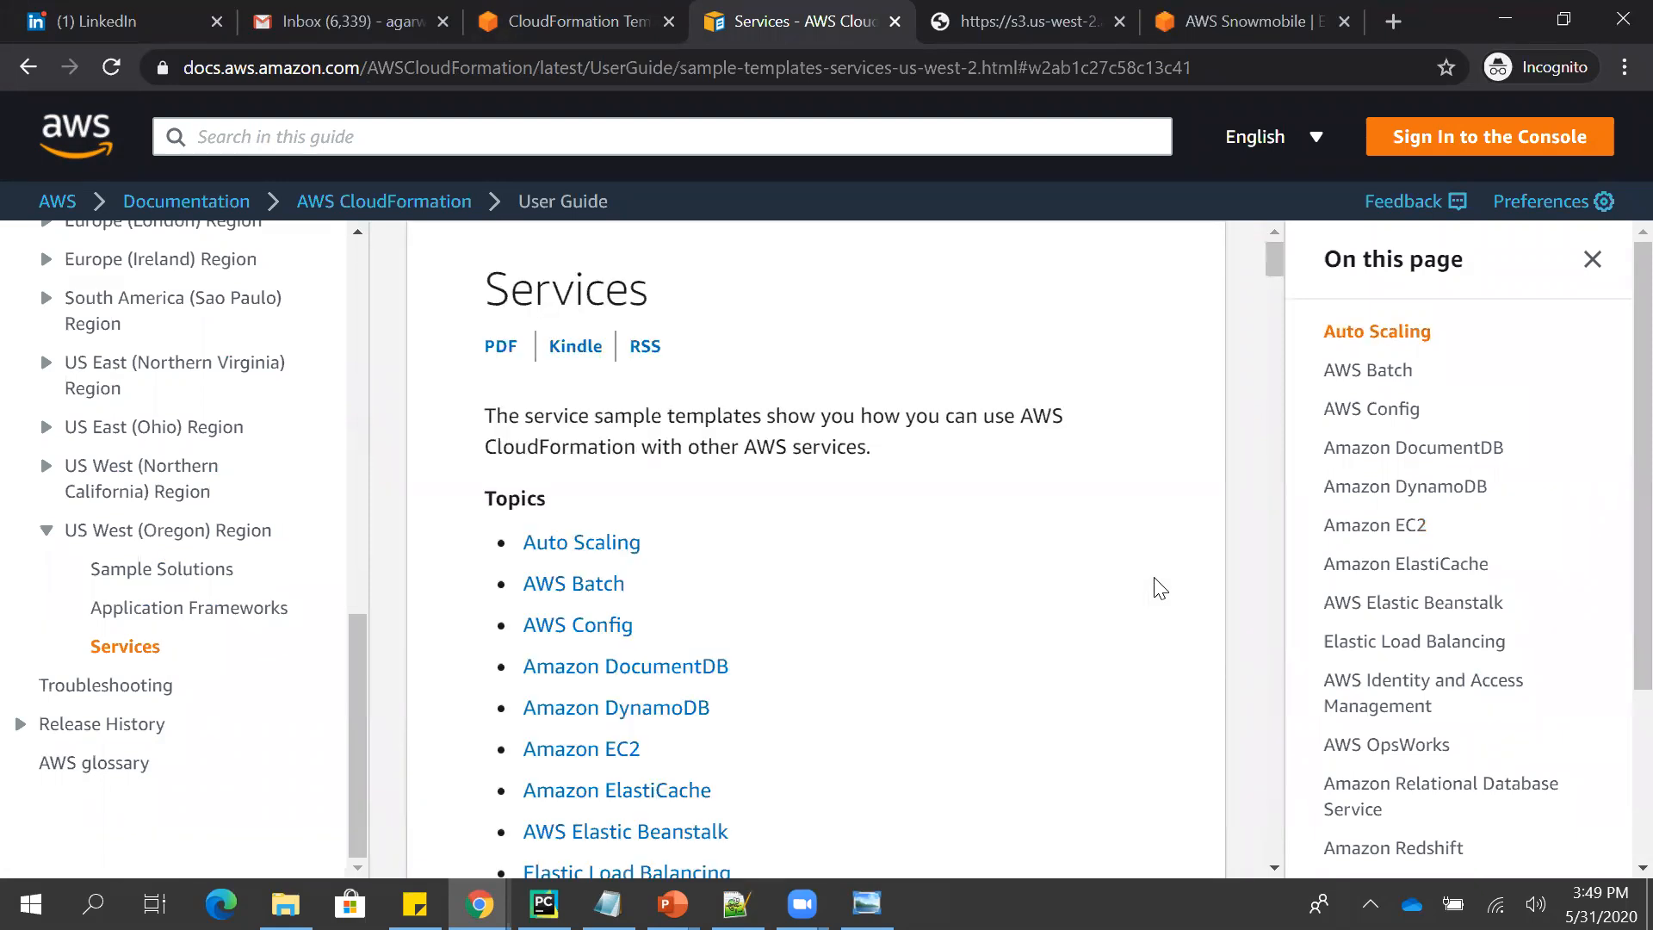
scroll(1159, 587, down, 3)
scroll(1159, 588, down, 1)
scroll(1159, 588, down, 2)
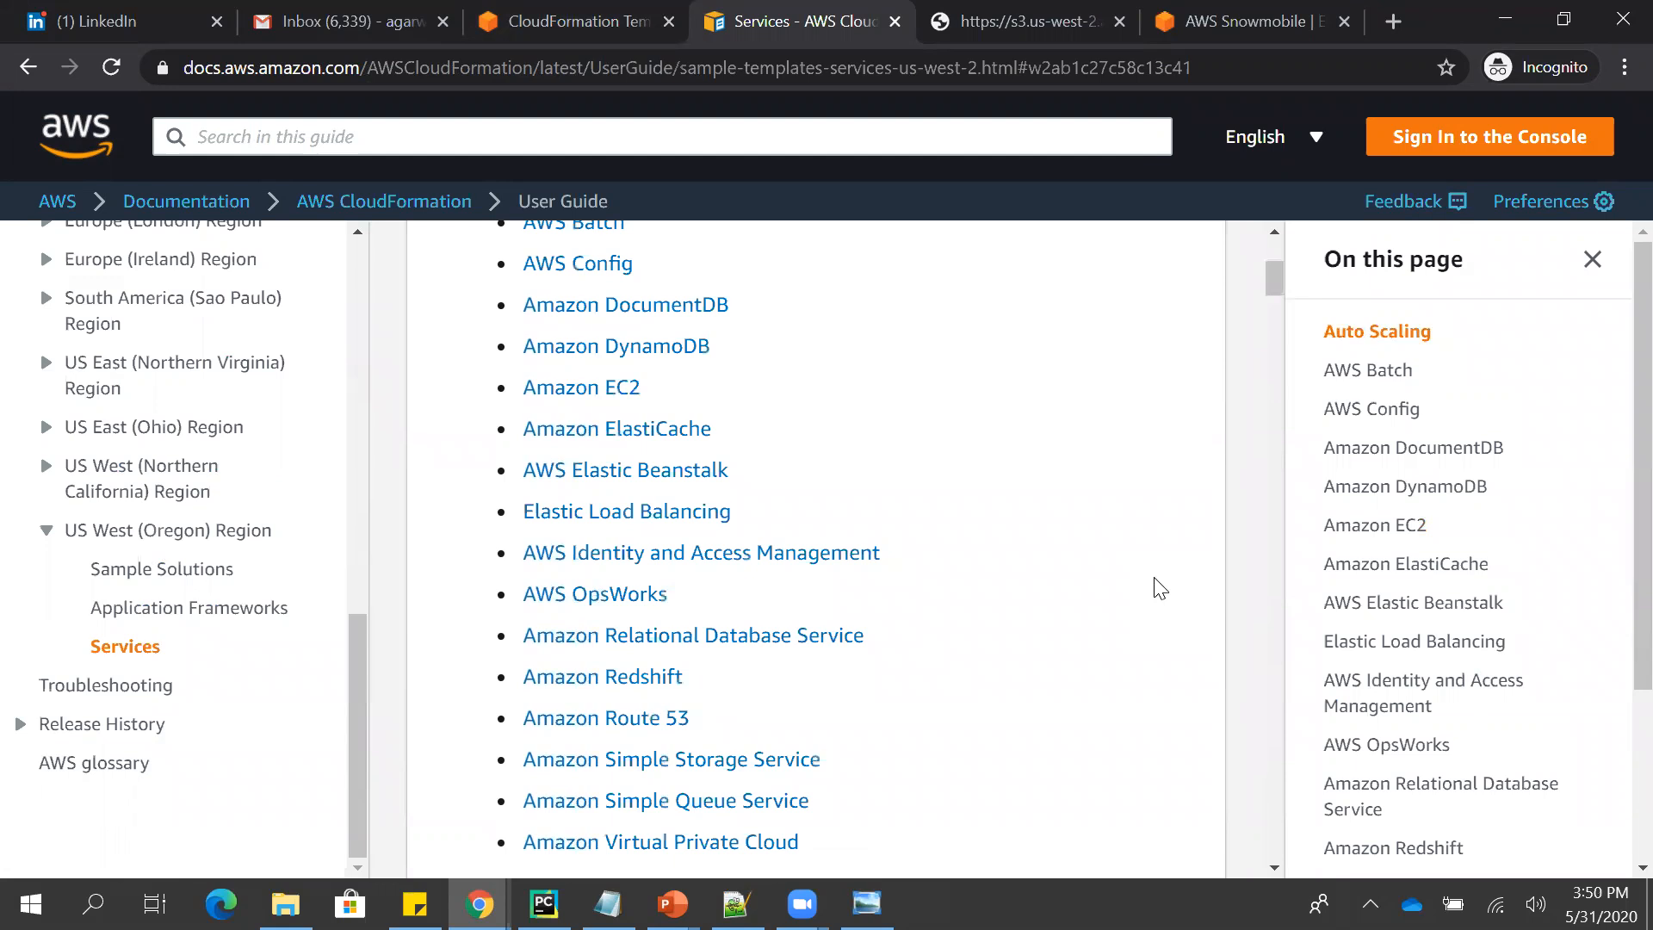
- Switch to the Chrome window showing CloudFormation Designer and close Designer to return to the Stacks list
scroll(1160, 588, down, 2)
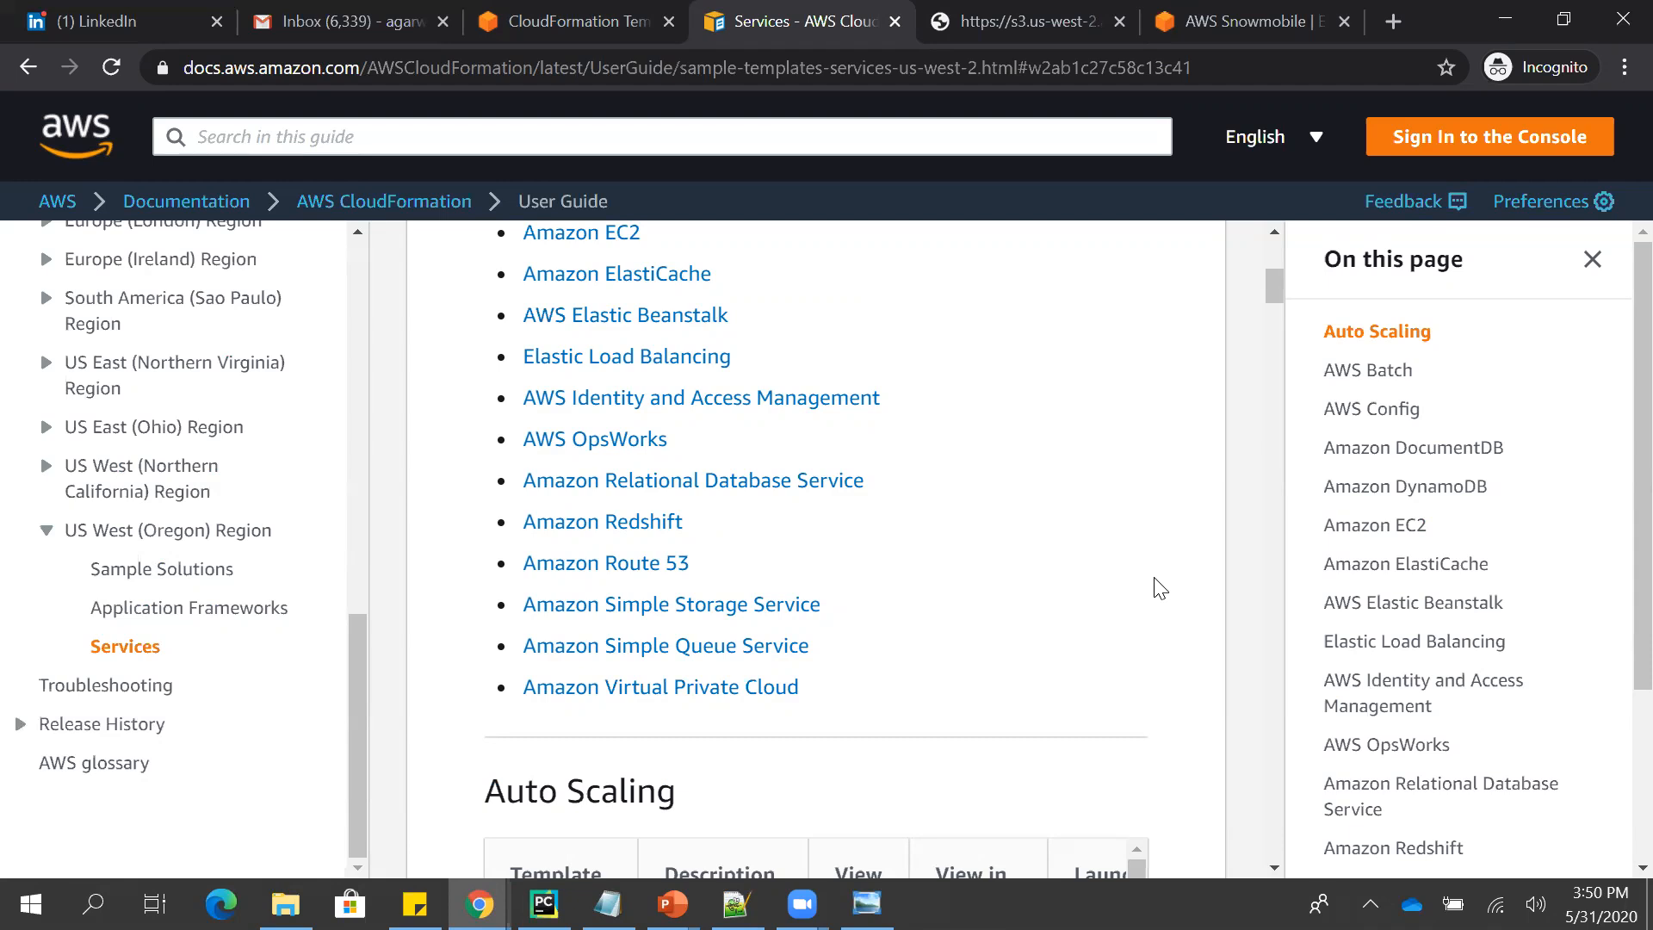
key(alt+Tab)
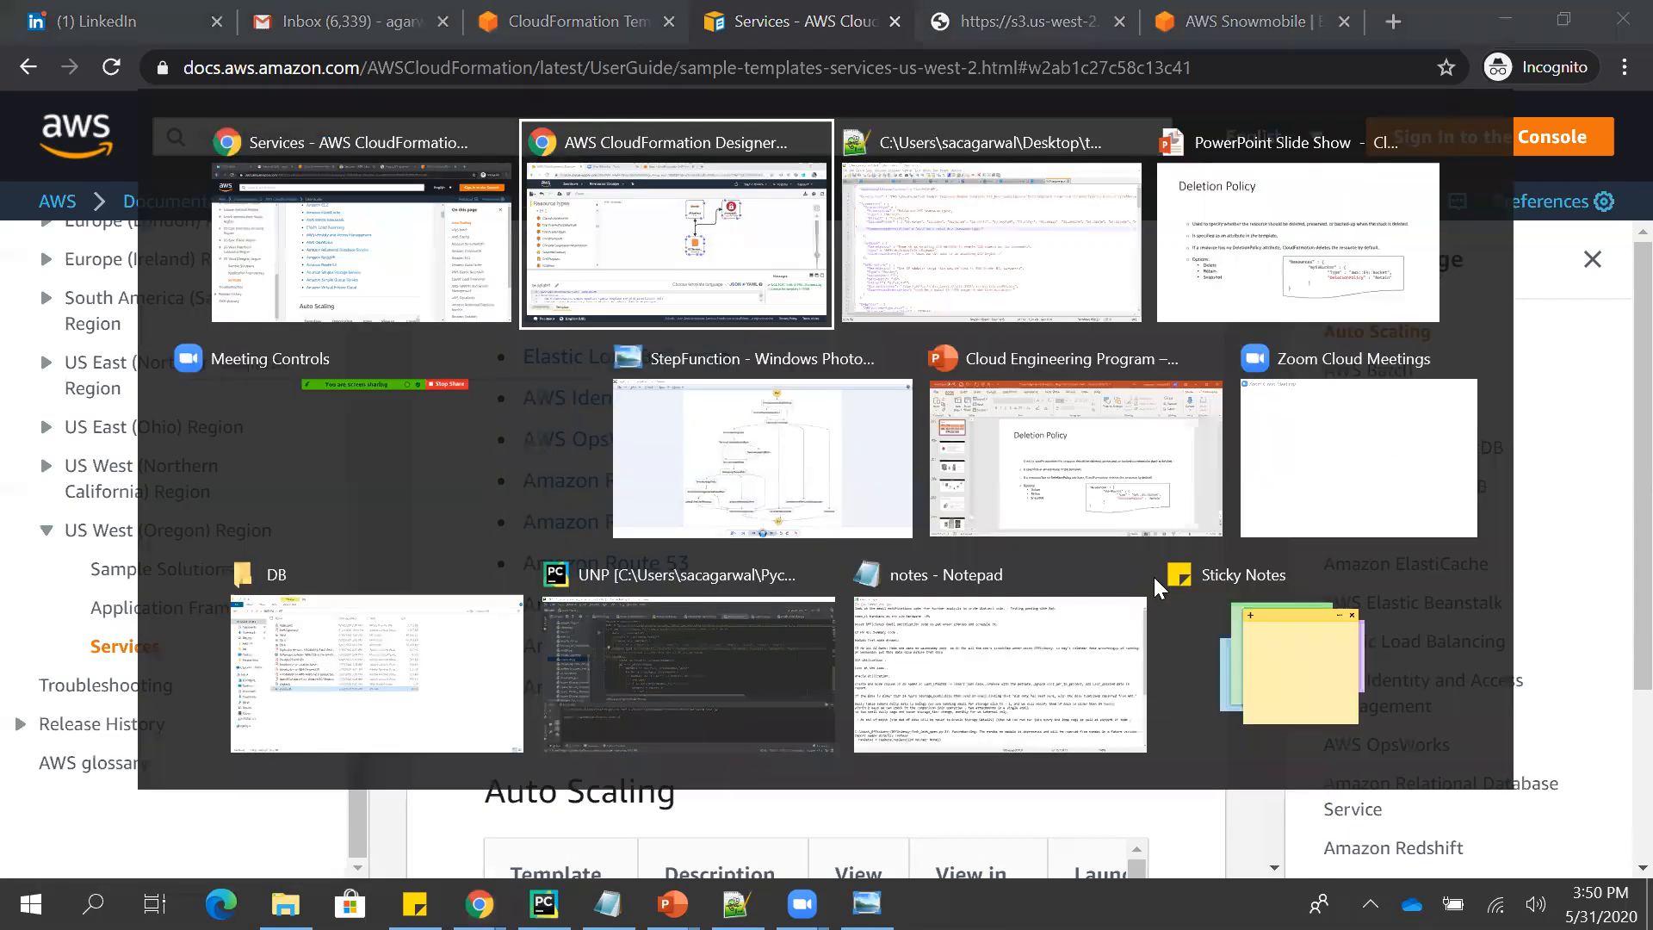
key(alt+Tab)
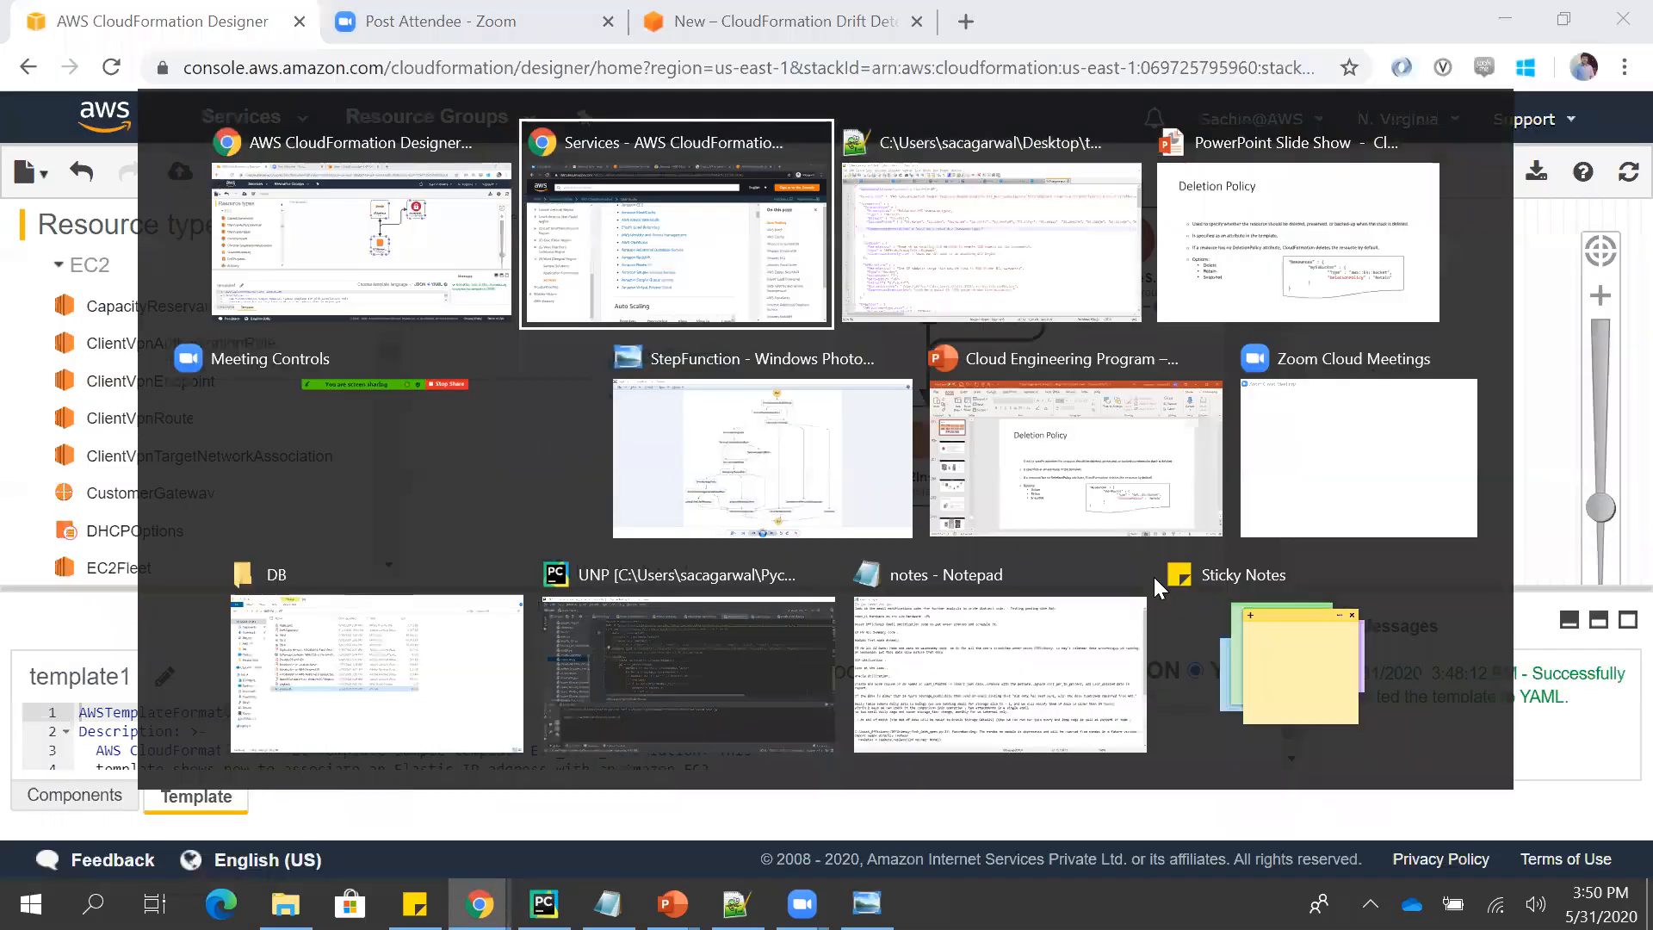
key(alt+shift+Tab)
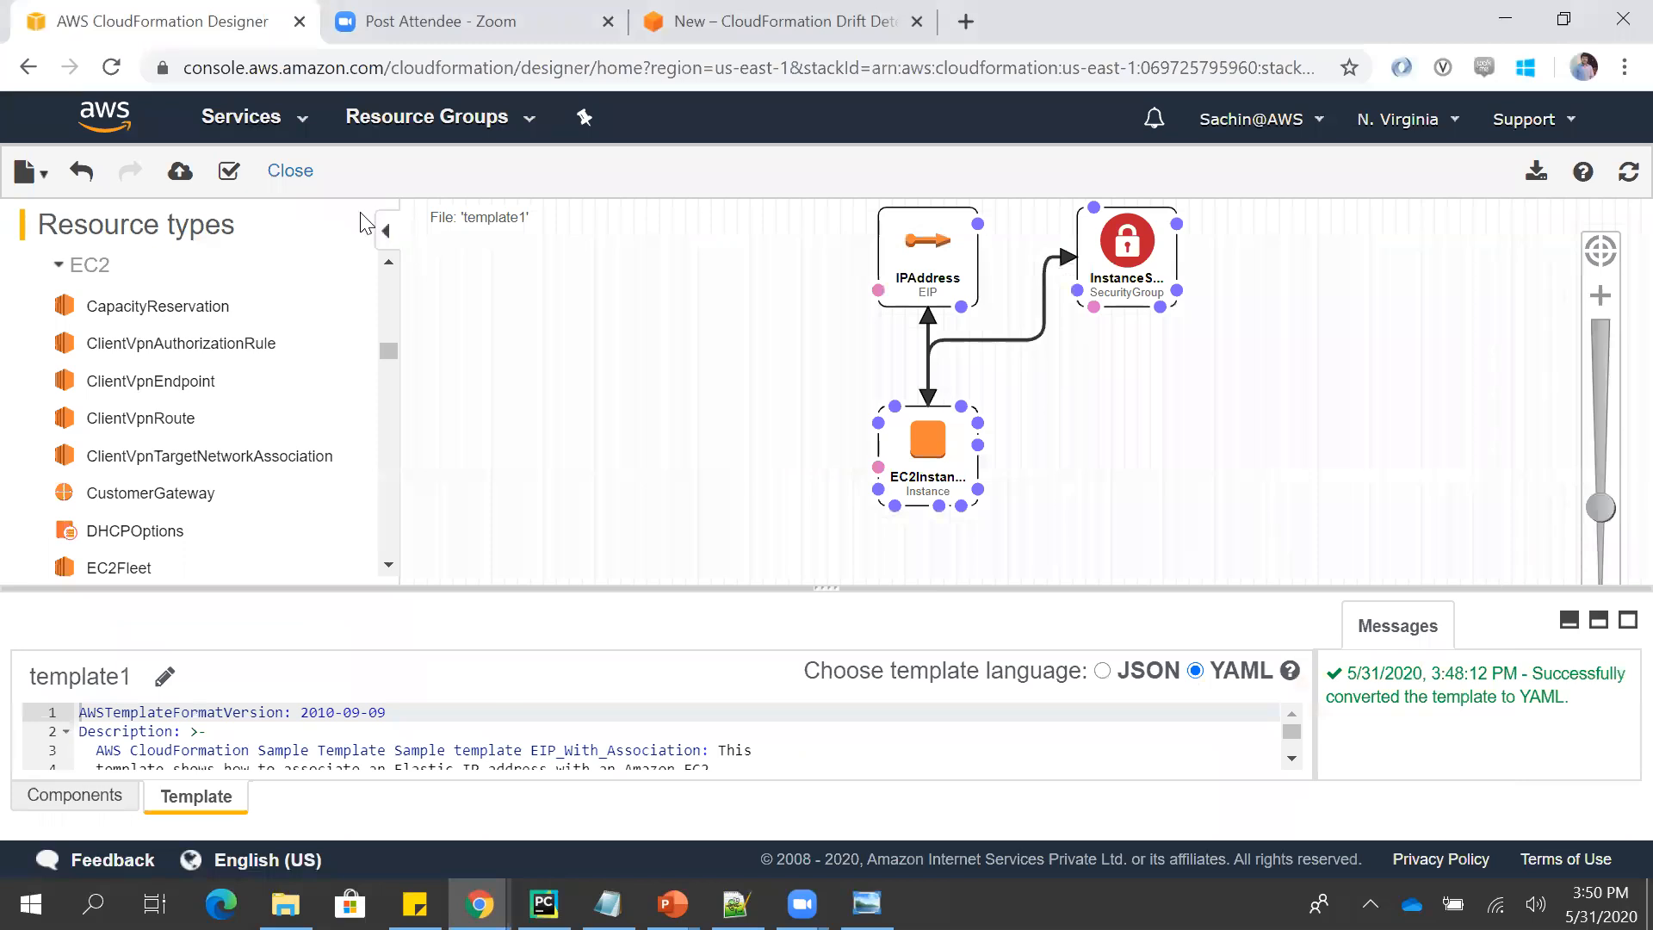
click(307, 187)
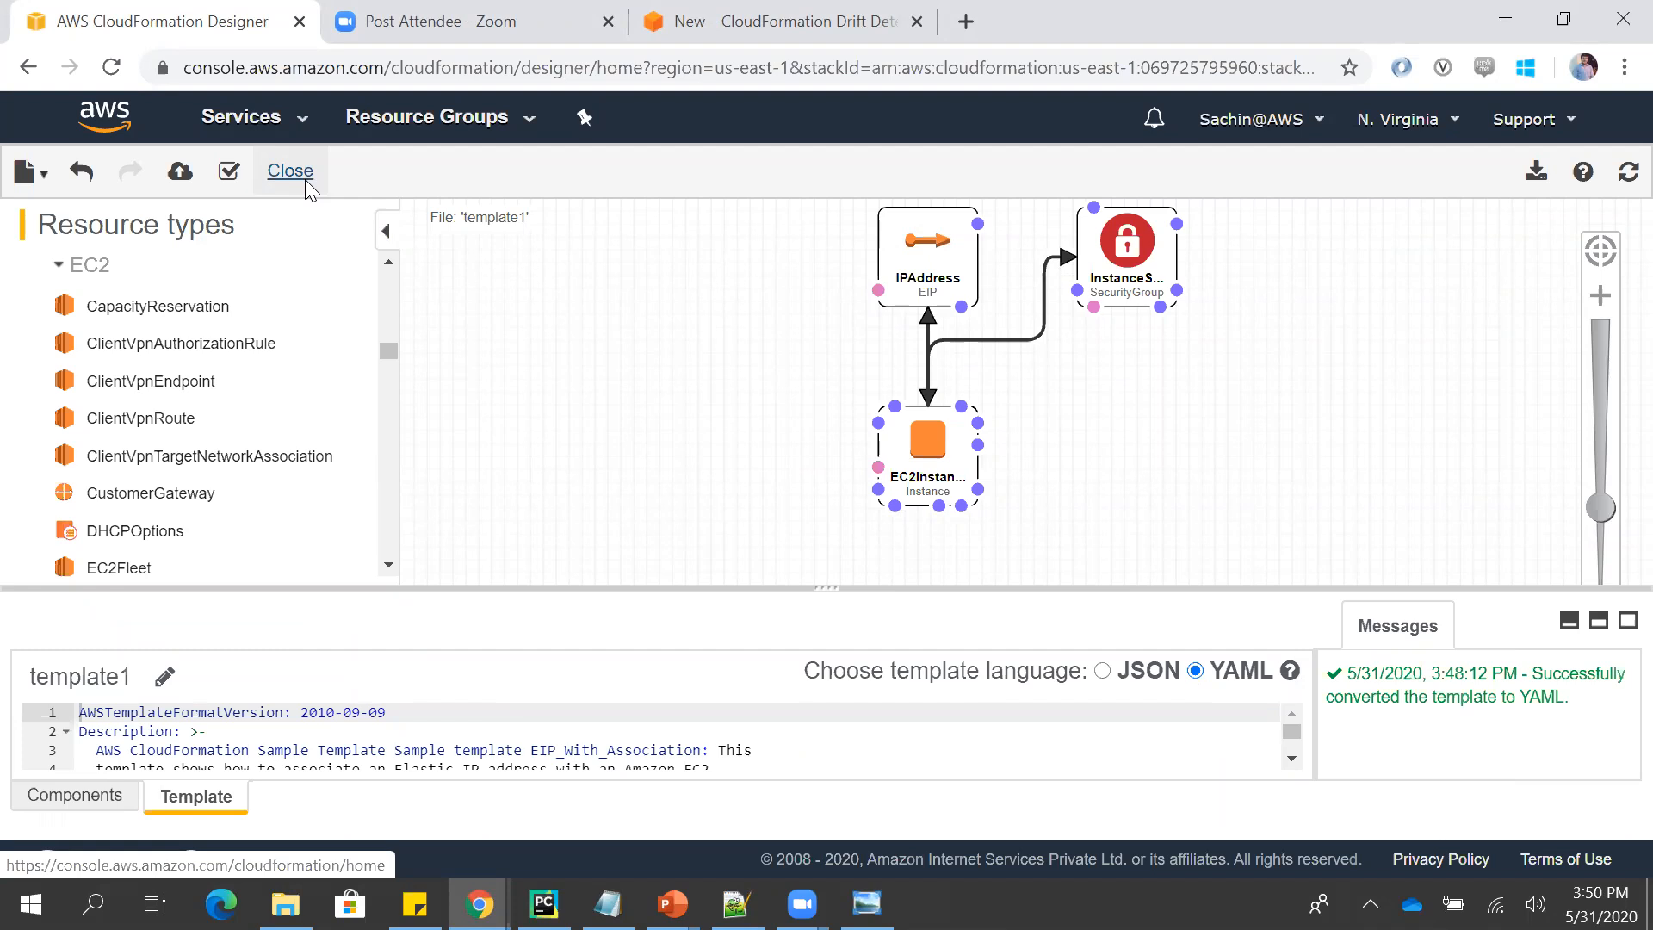
click(971, 221)
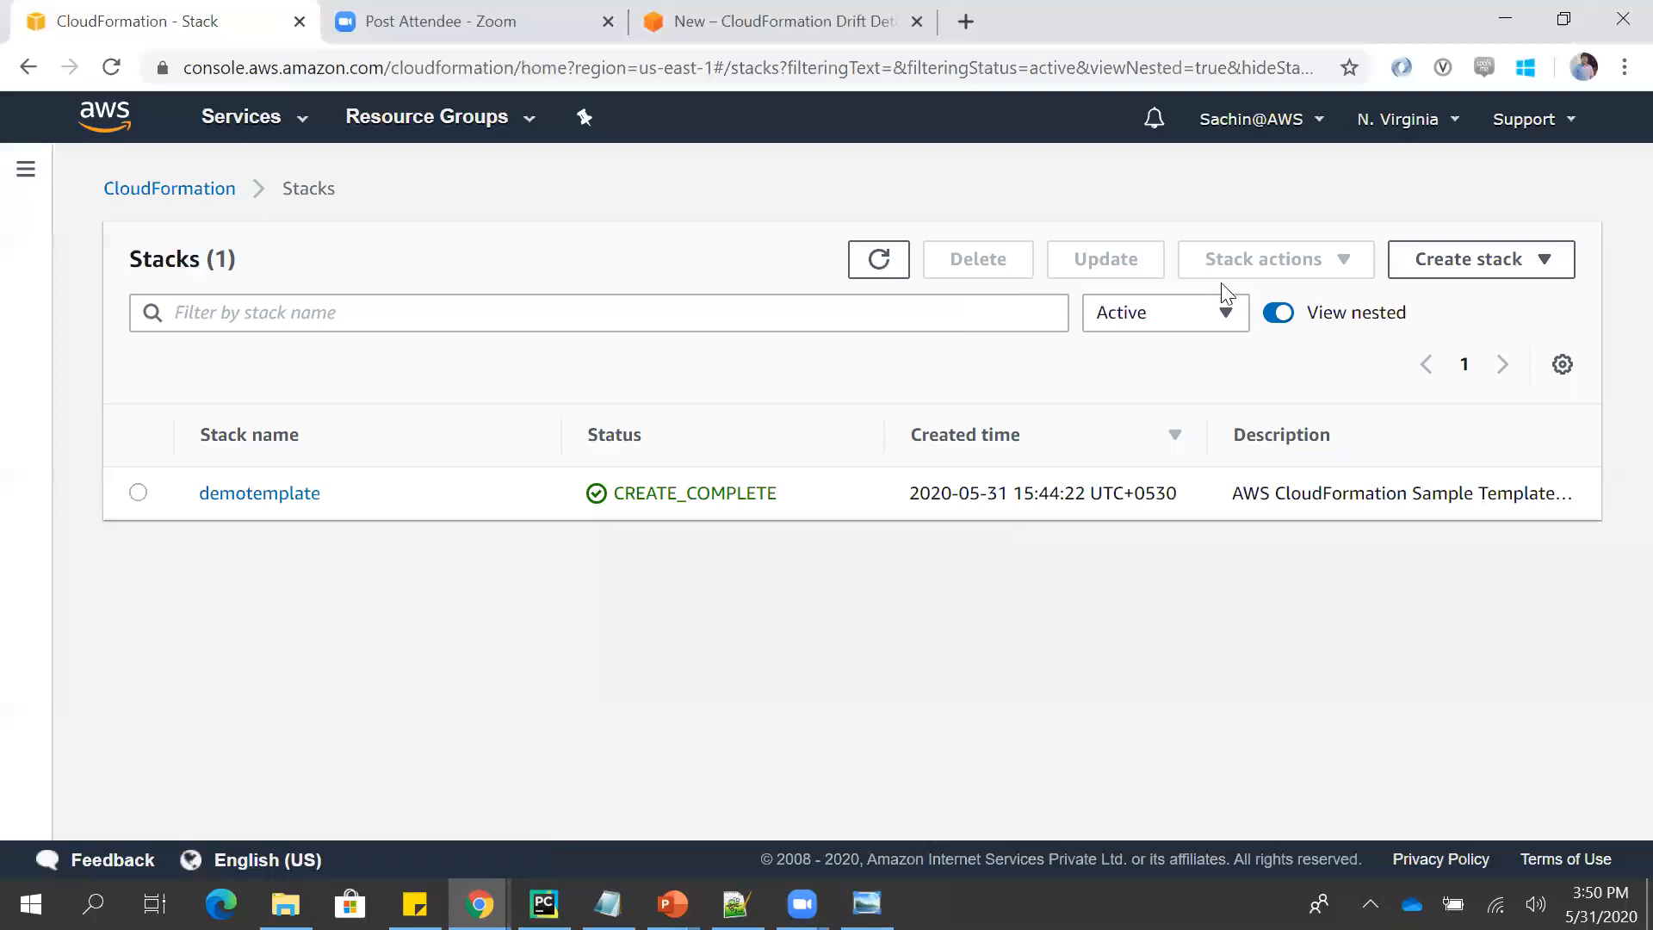
- Open the update form for the demotemplate stack and choose the Replace current template option
click(140, 492)
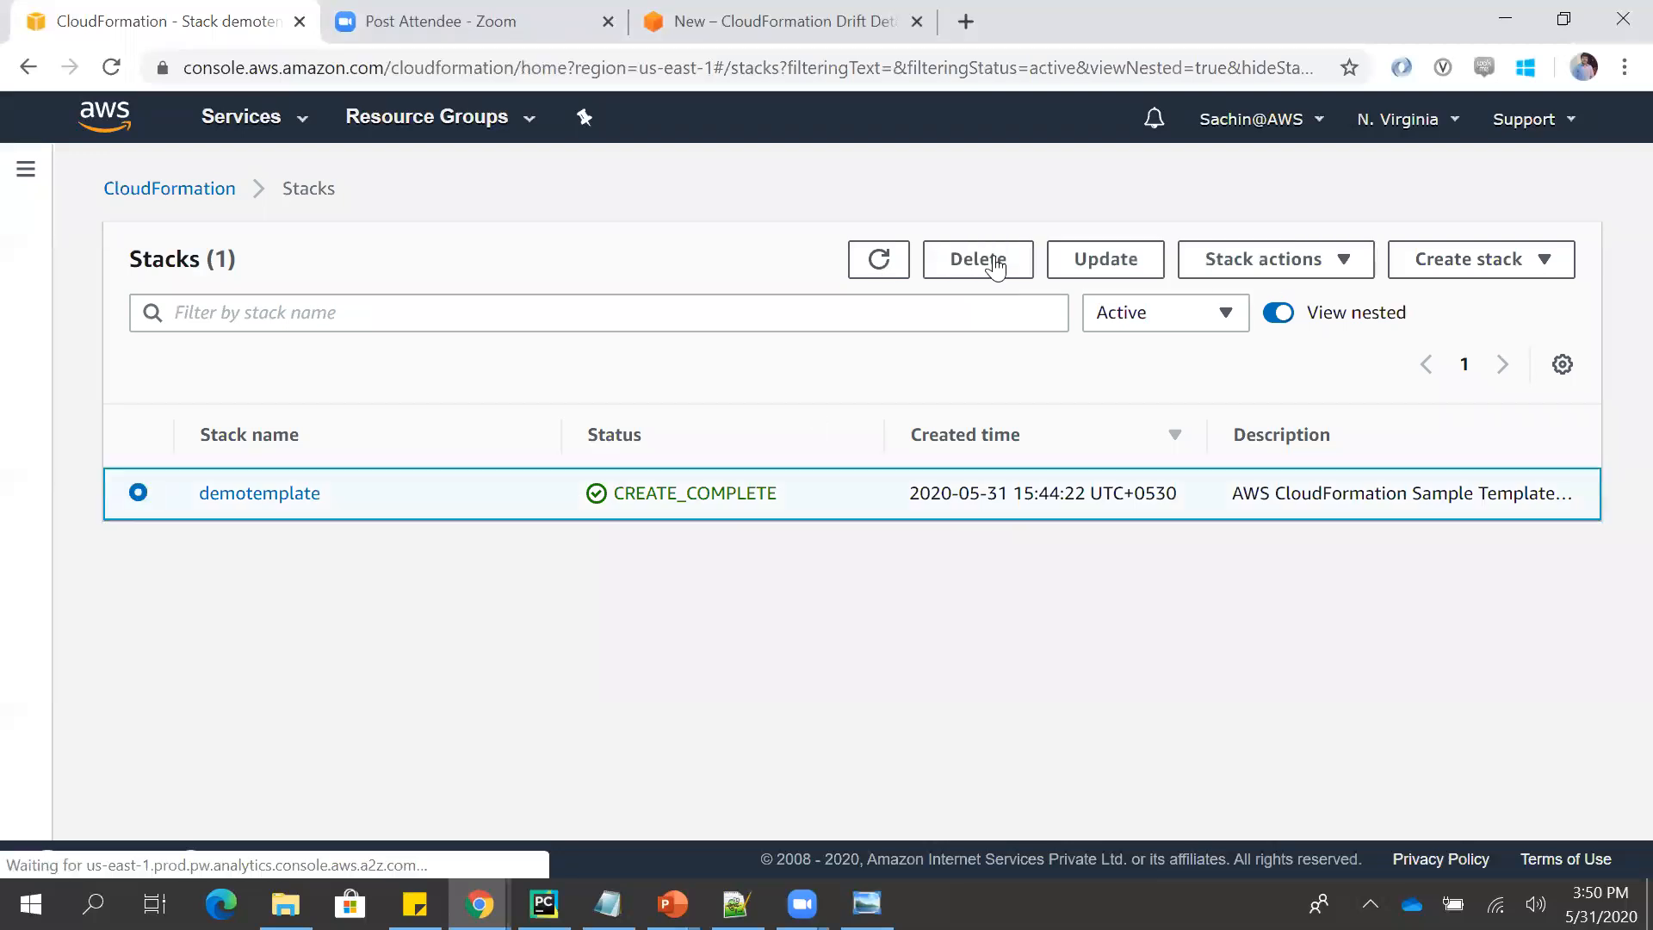
click(1100, 259)
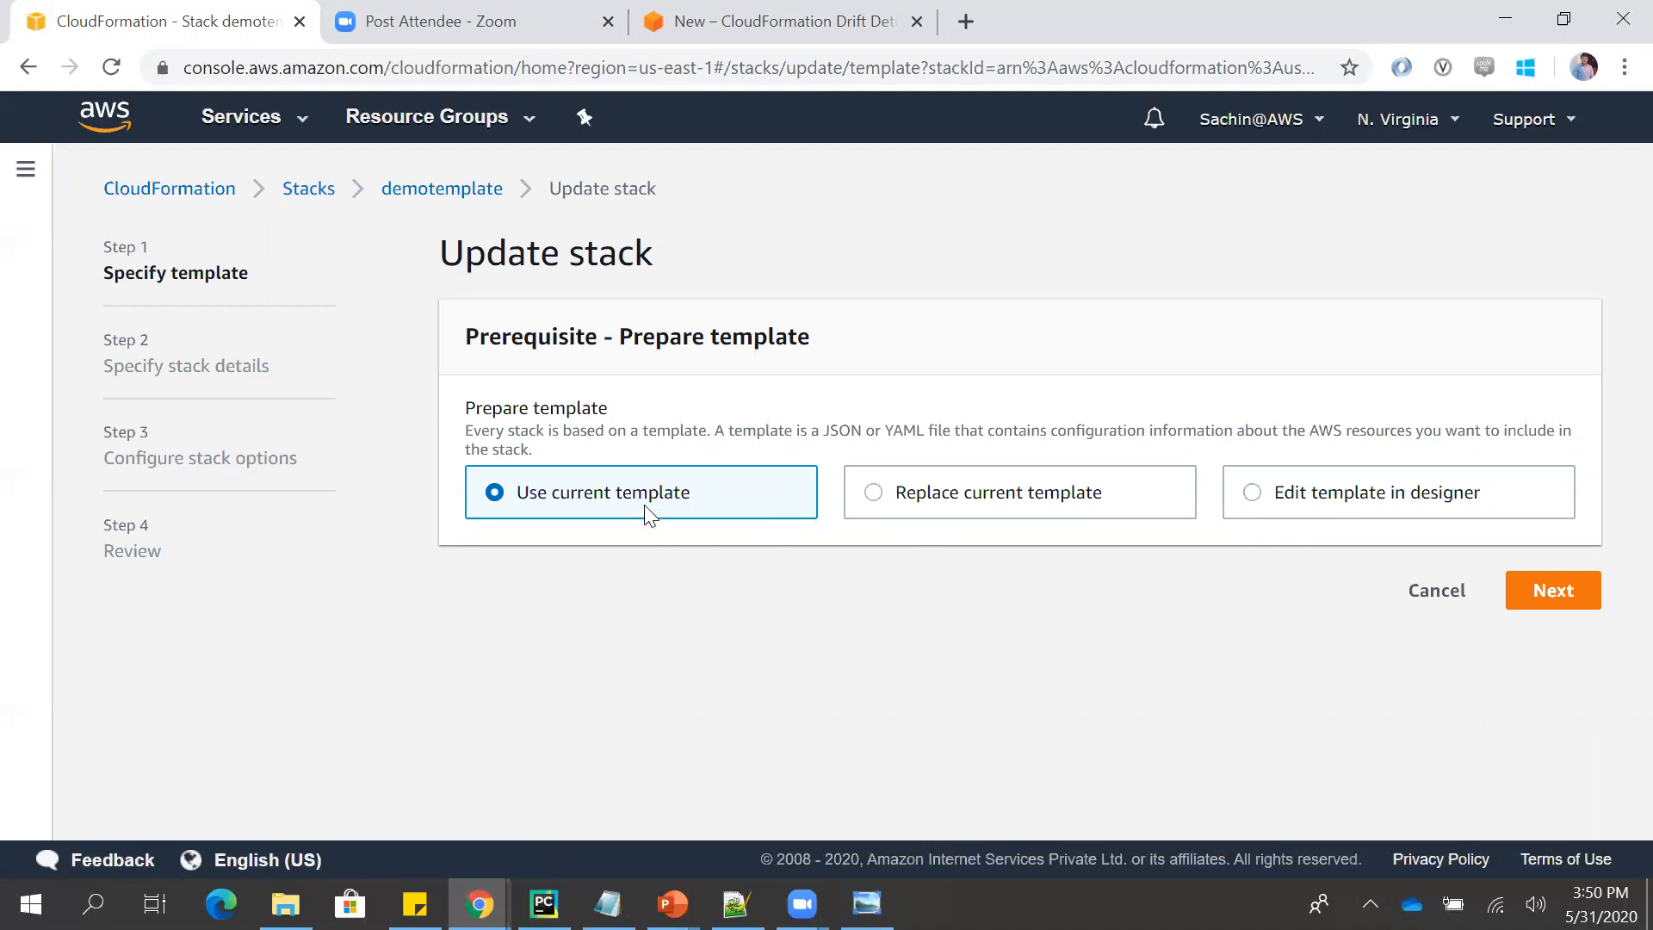
click(953, 492)
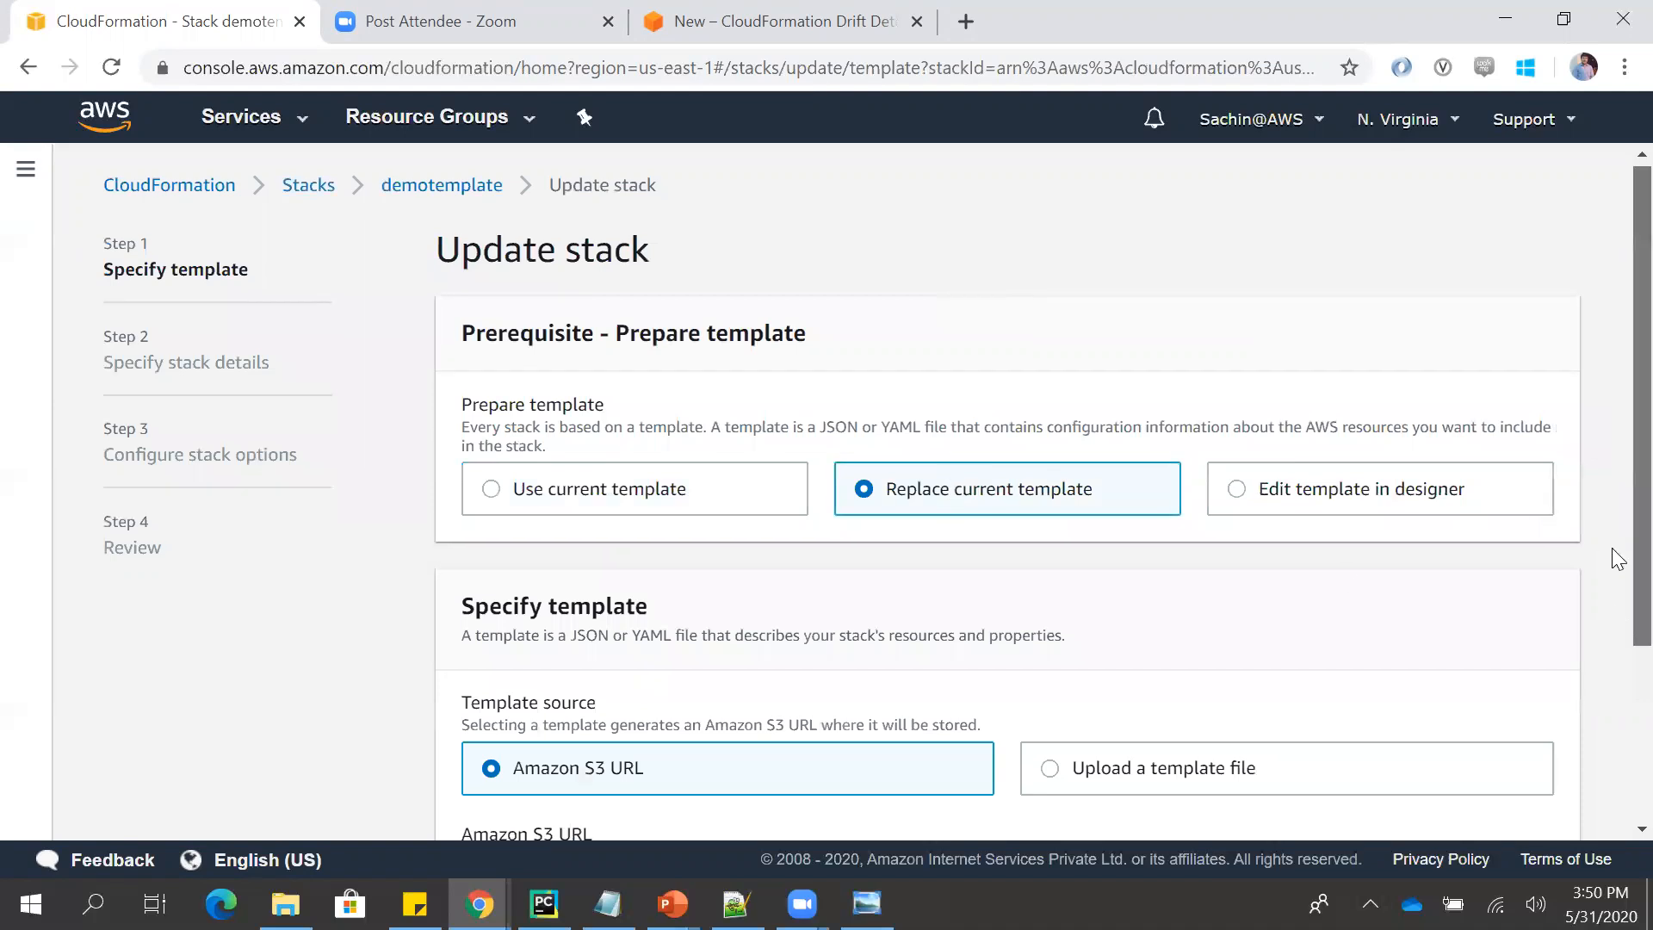
- Examine the template source options for the replacement template and cancel the stack update
scroll(1612, 560, down, 2)
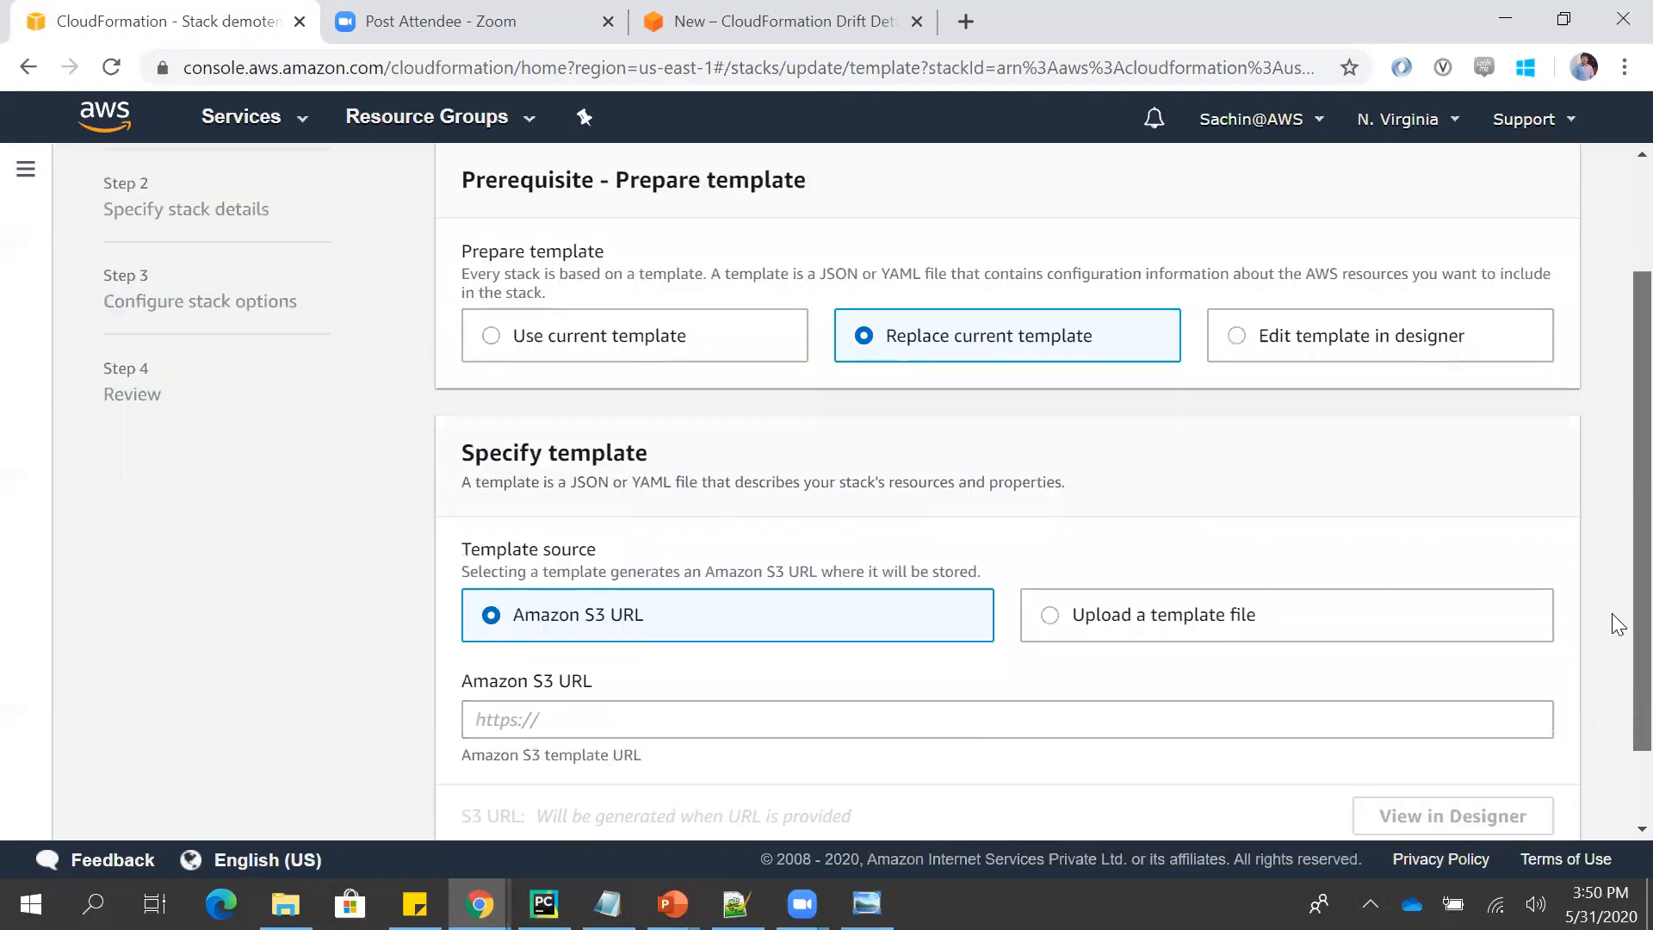
scroll(1611, 613, up, 1)
scroll(1618, 605, up, 1)
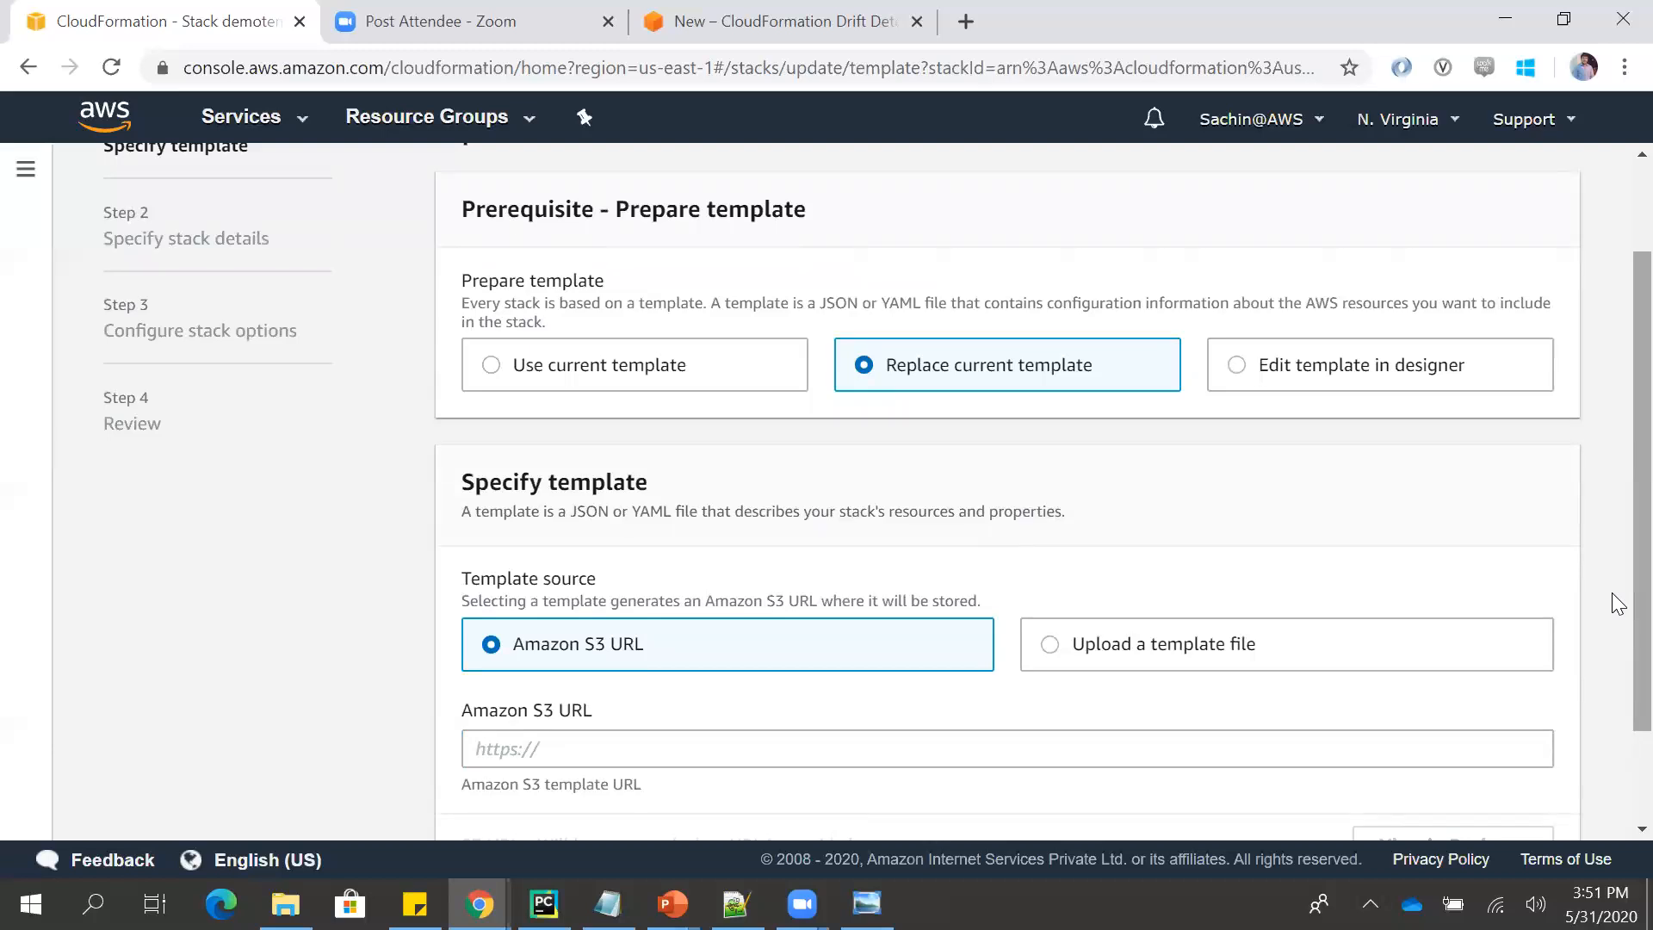
scroll(1612, 568, up, 1)
scroll(1611, 602, down, 1)
scroll(1611, 659, down, 1)
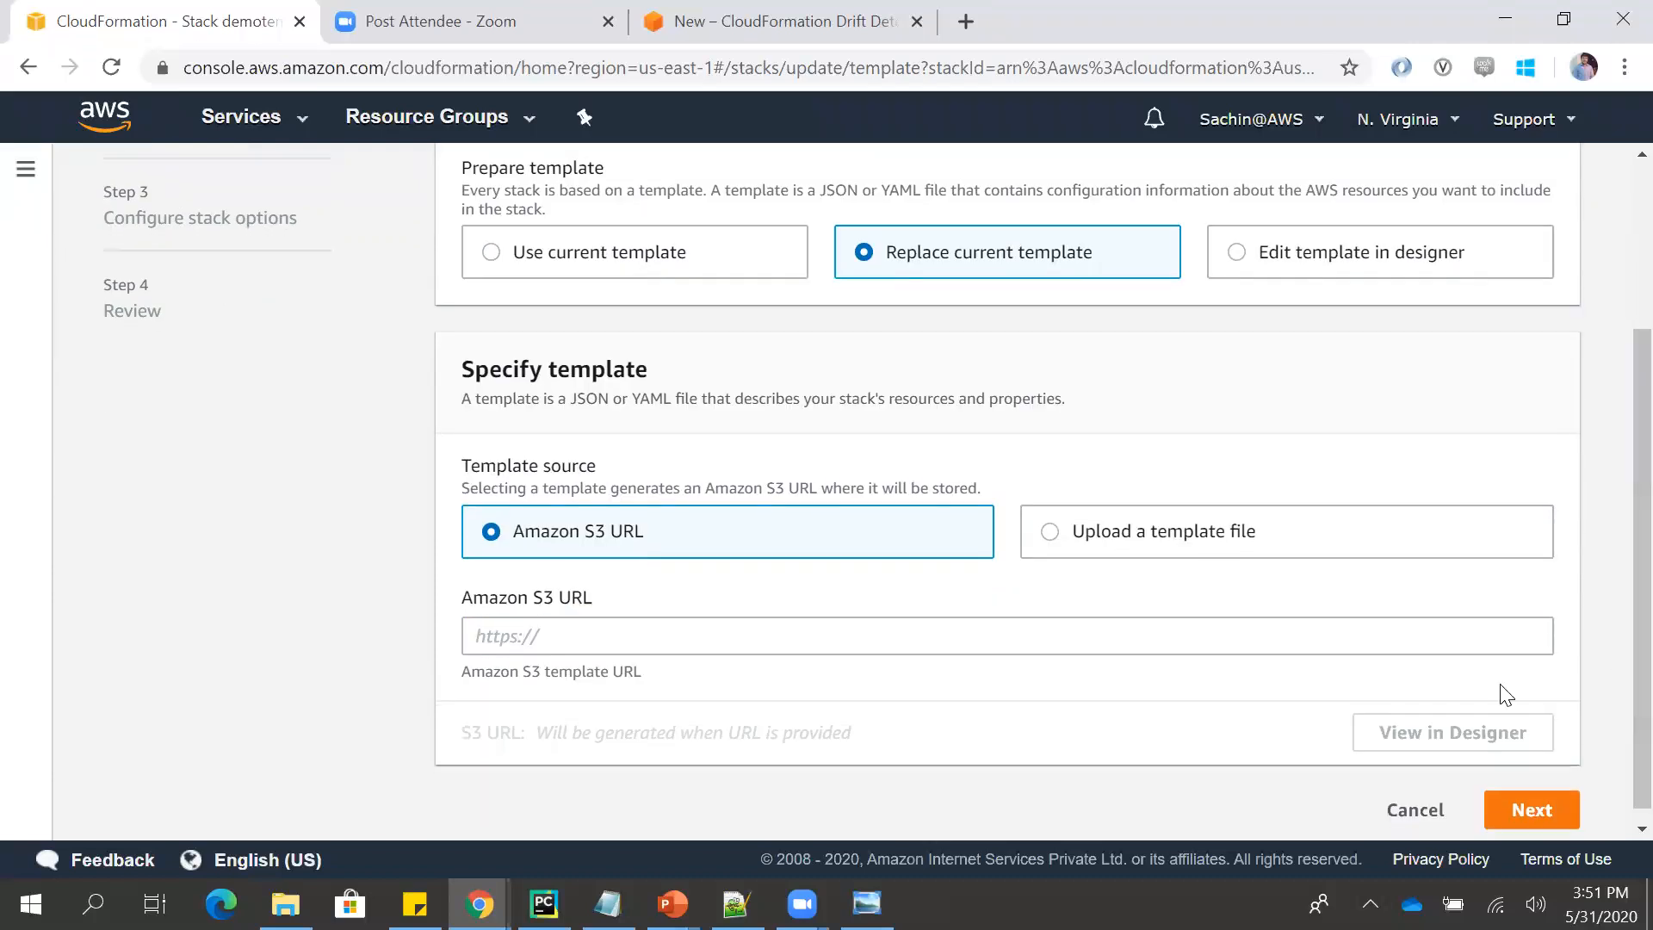
click(1399, 813)
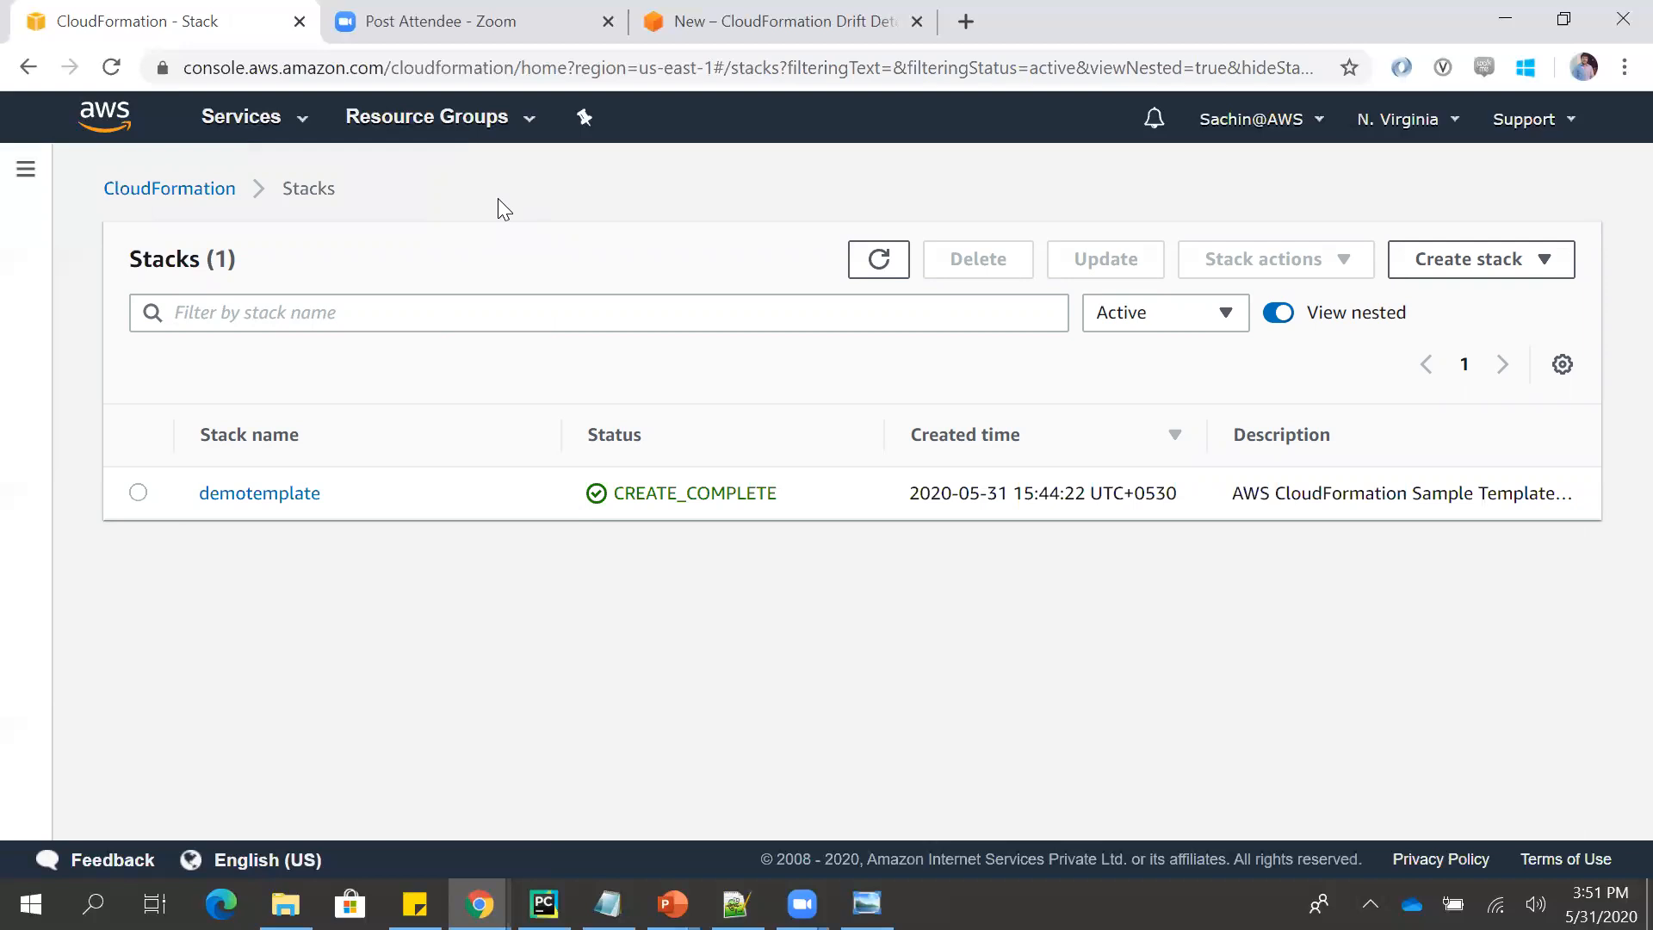
- Switch to the PowerPoint slide show and move on from Deletion Policy to the AWS Monitoring - Trusted Advisor slide
key(alt+Tab)
key(alt+Tab)
key(alt+Tab)
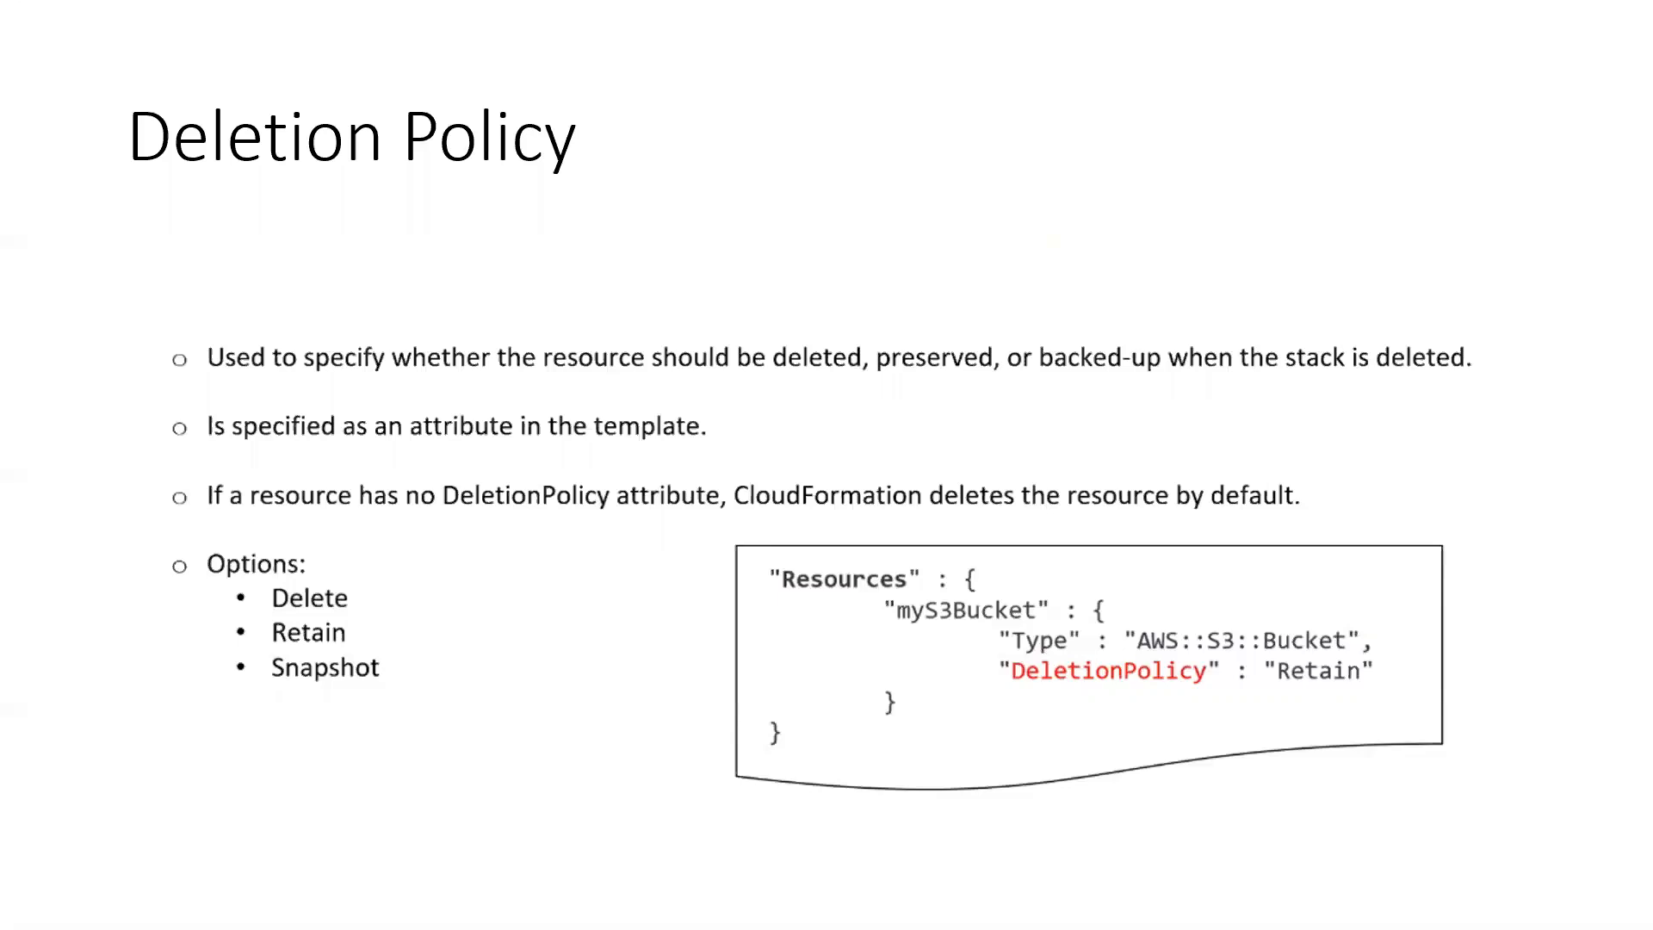
key(Right)
key(Right)
key(Left)
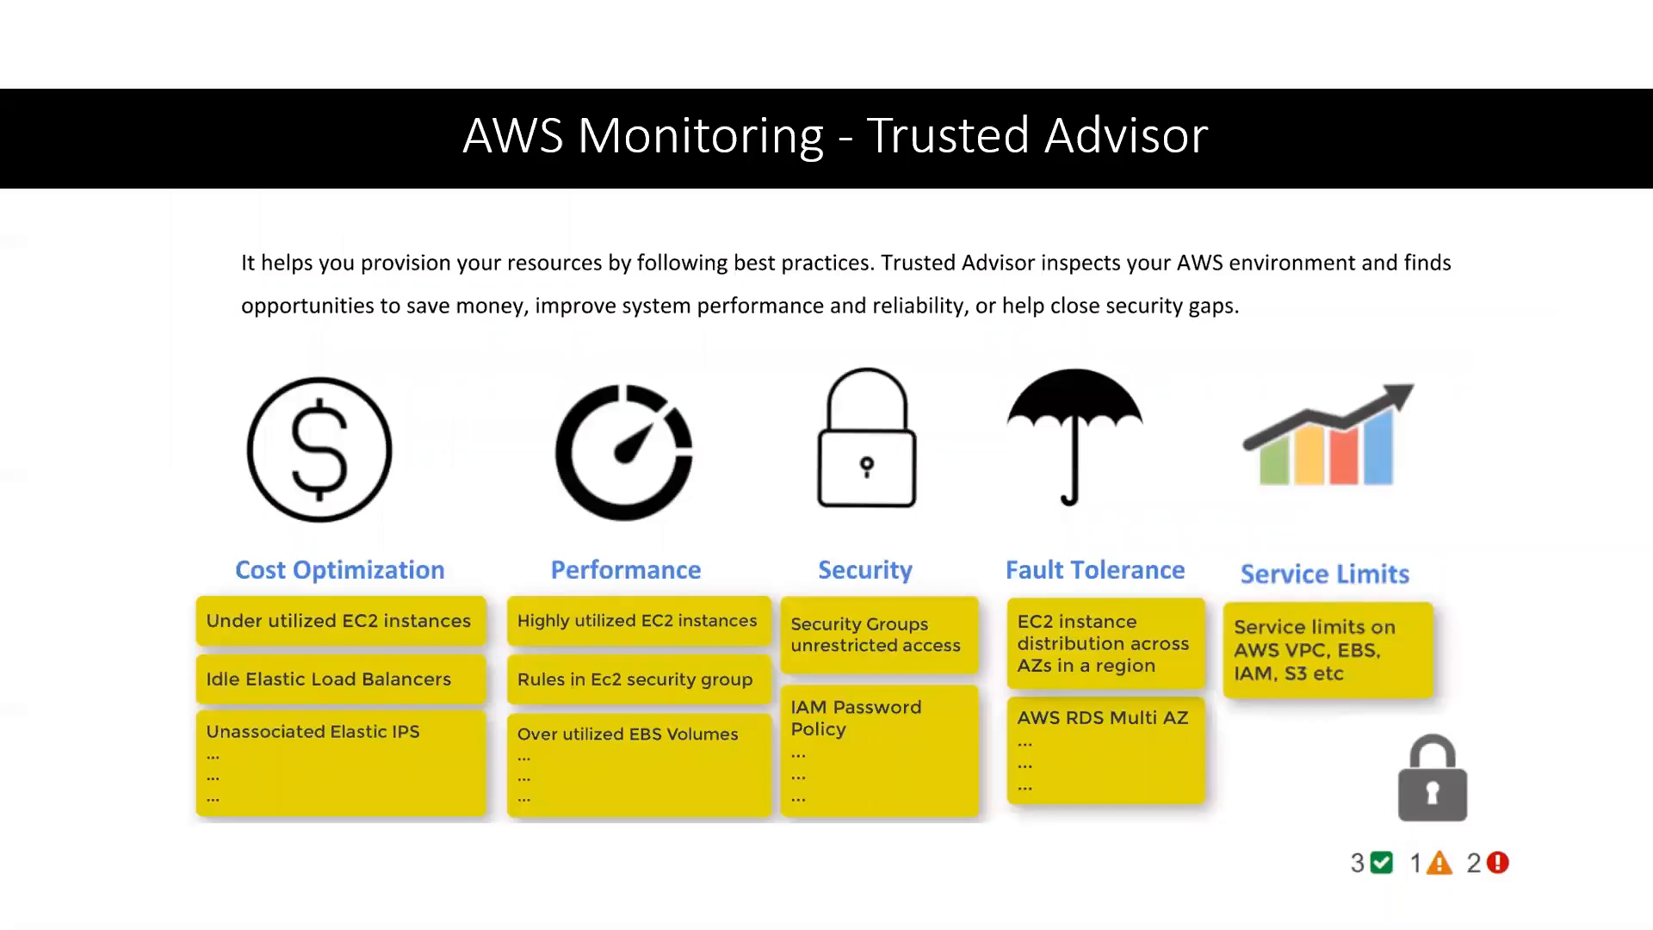